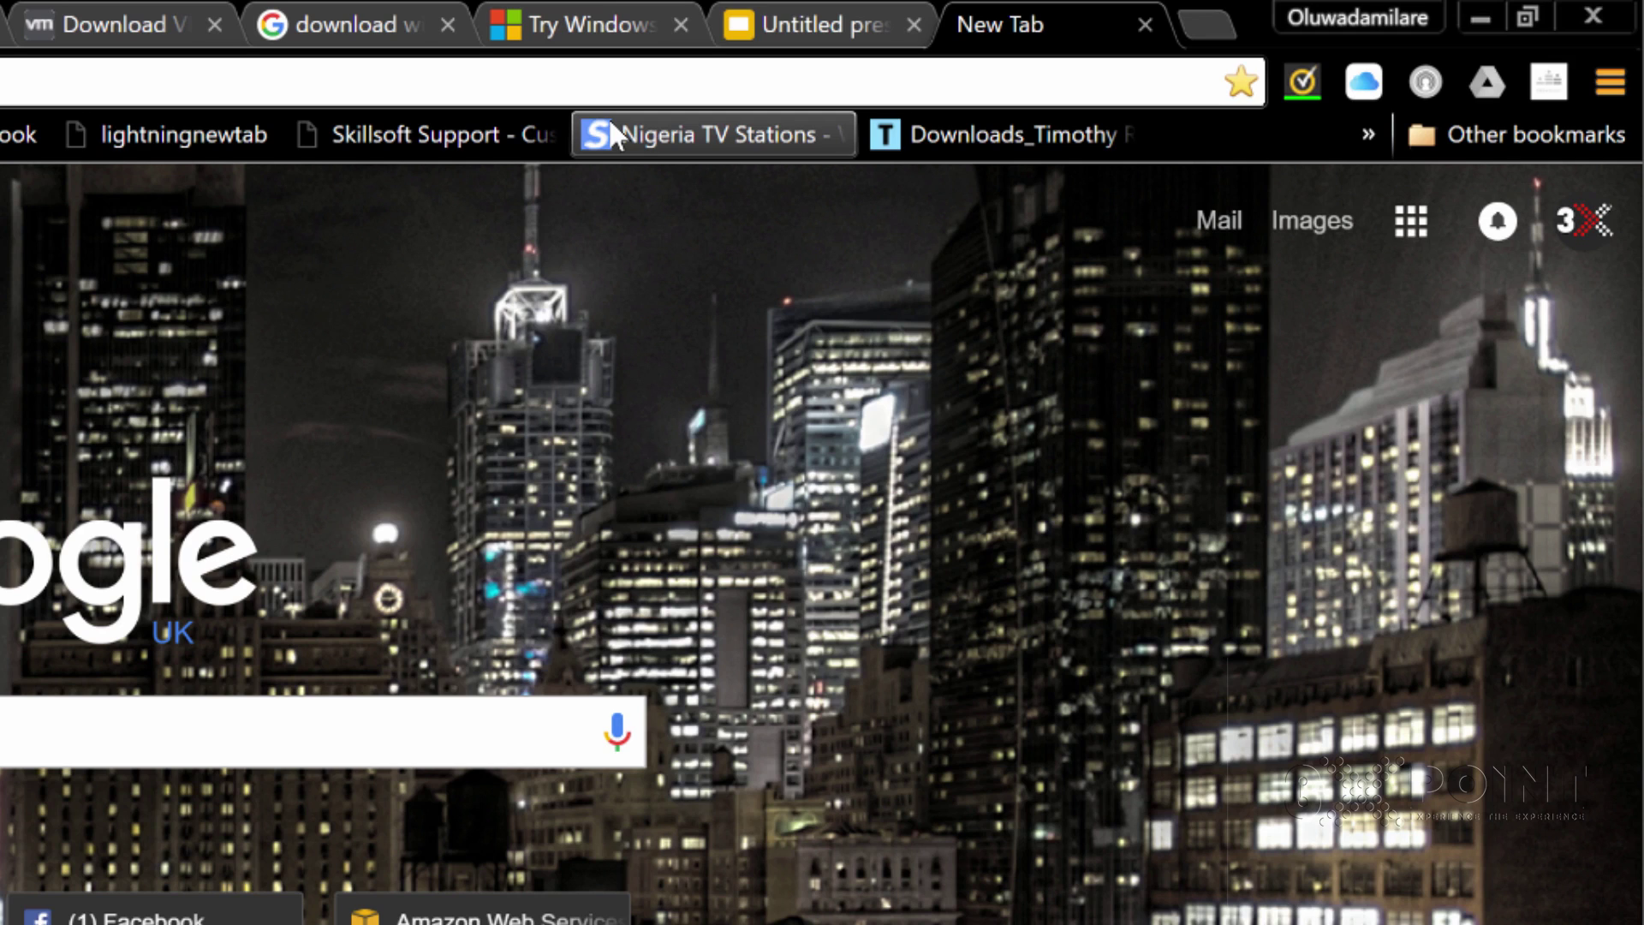
Close the empty new tab and re-run the Google search for the current query
click(1145, 25)
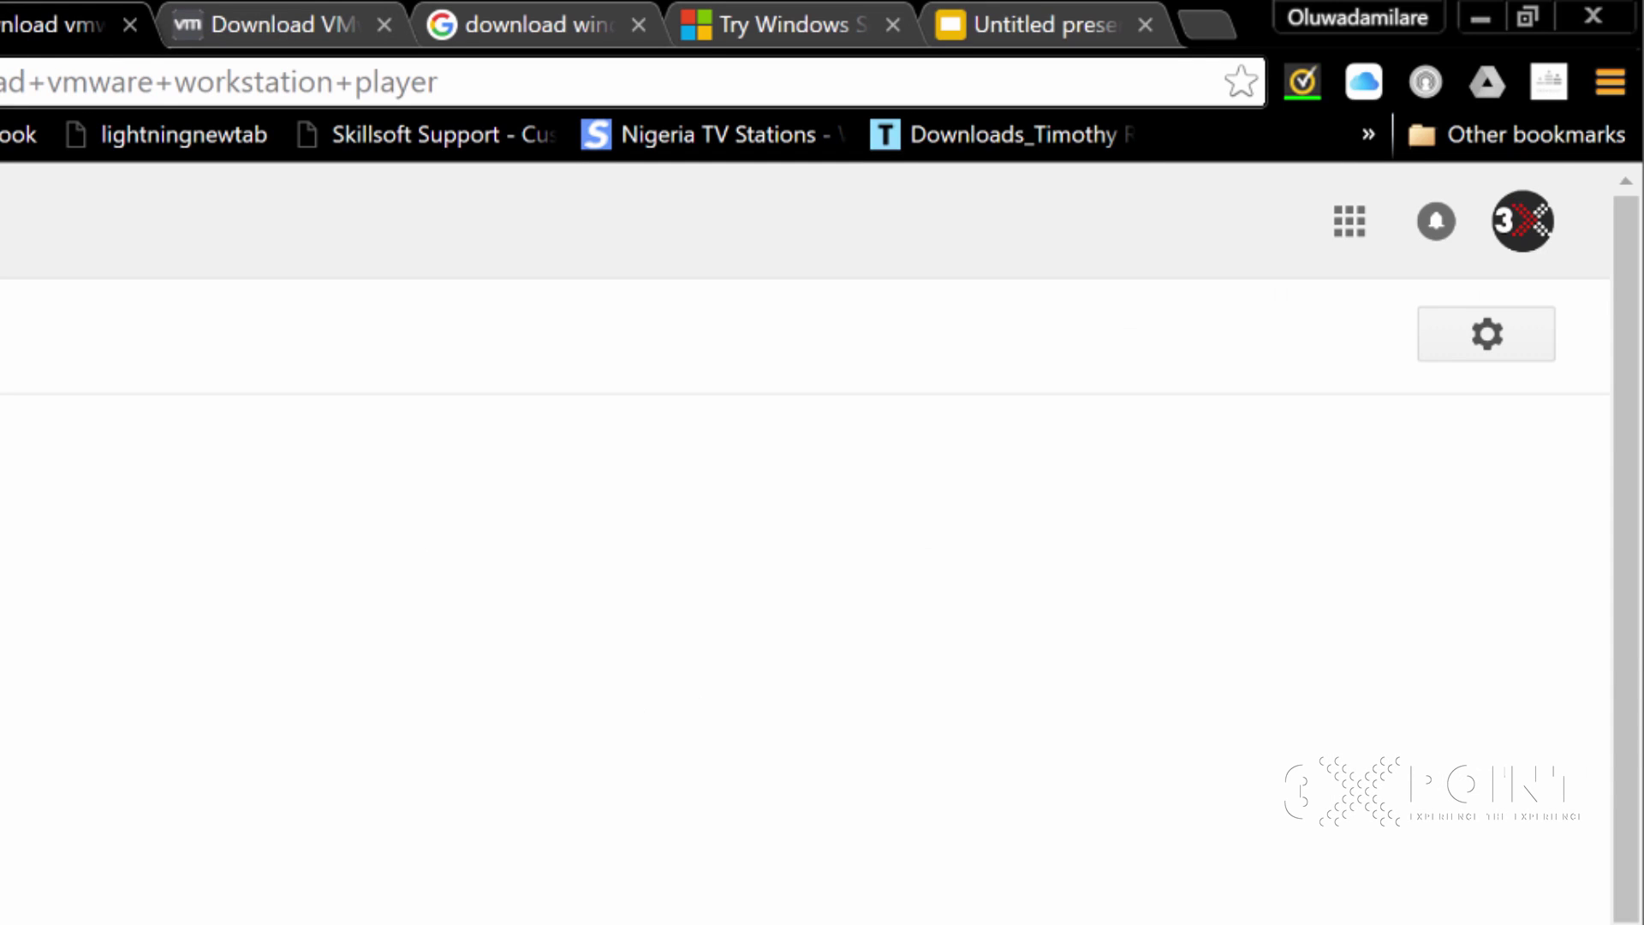
drag(383, 108, 103, 114)
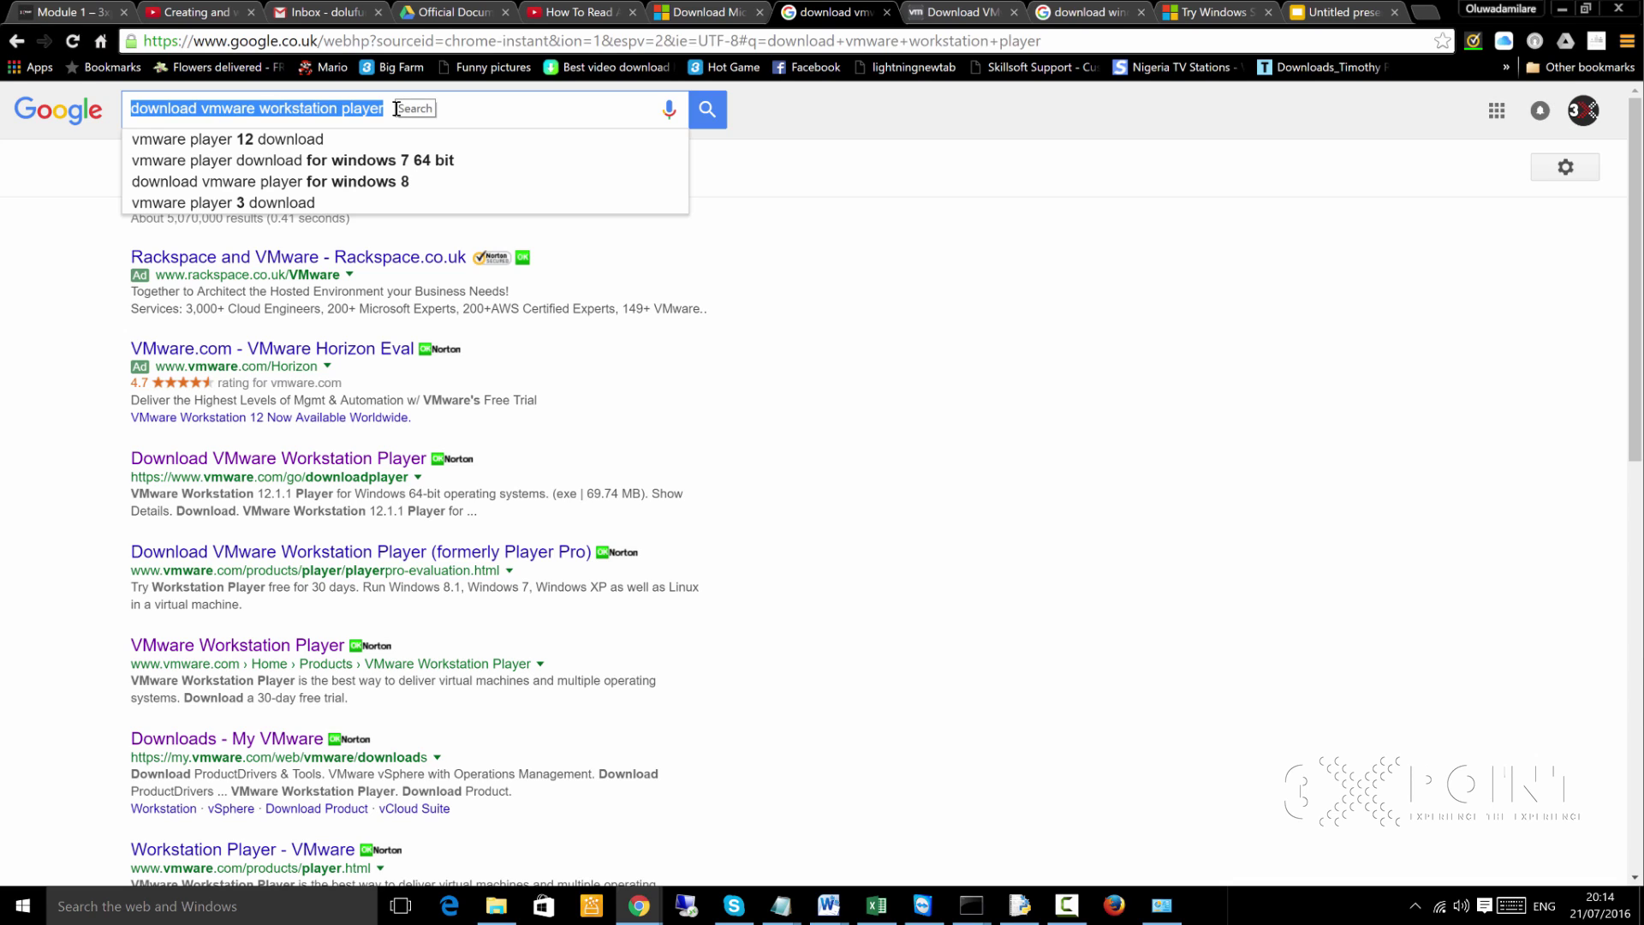
click(1020, 163)
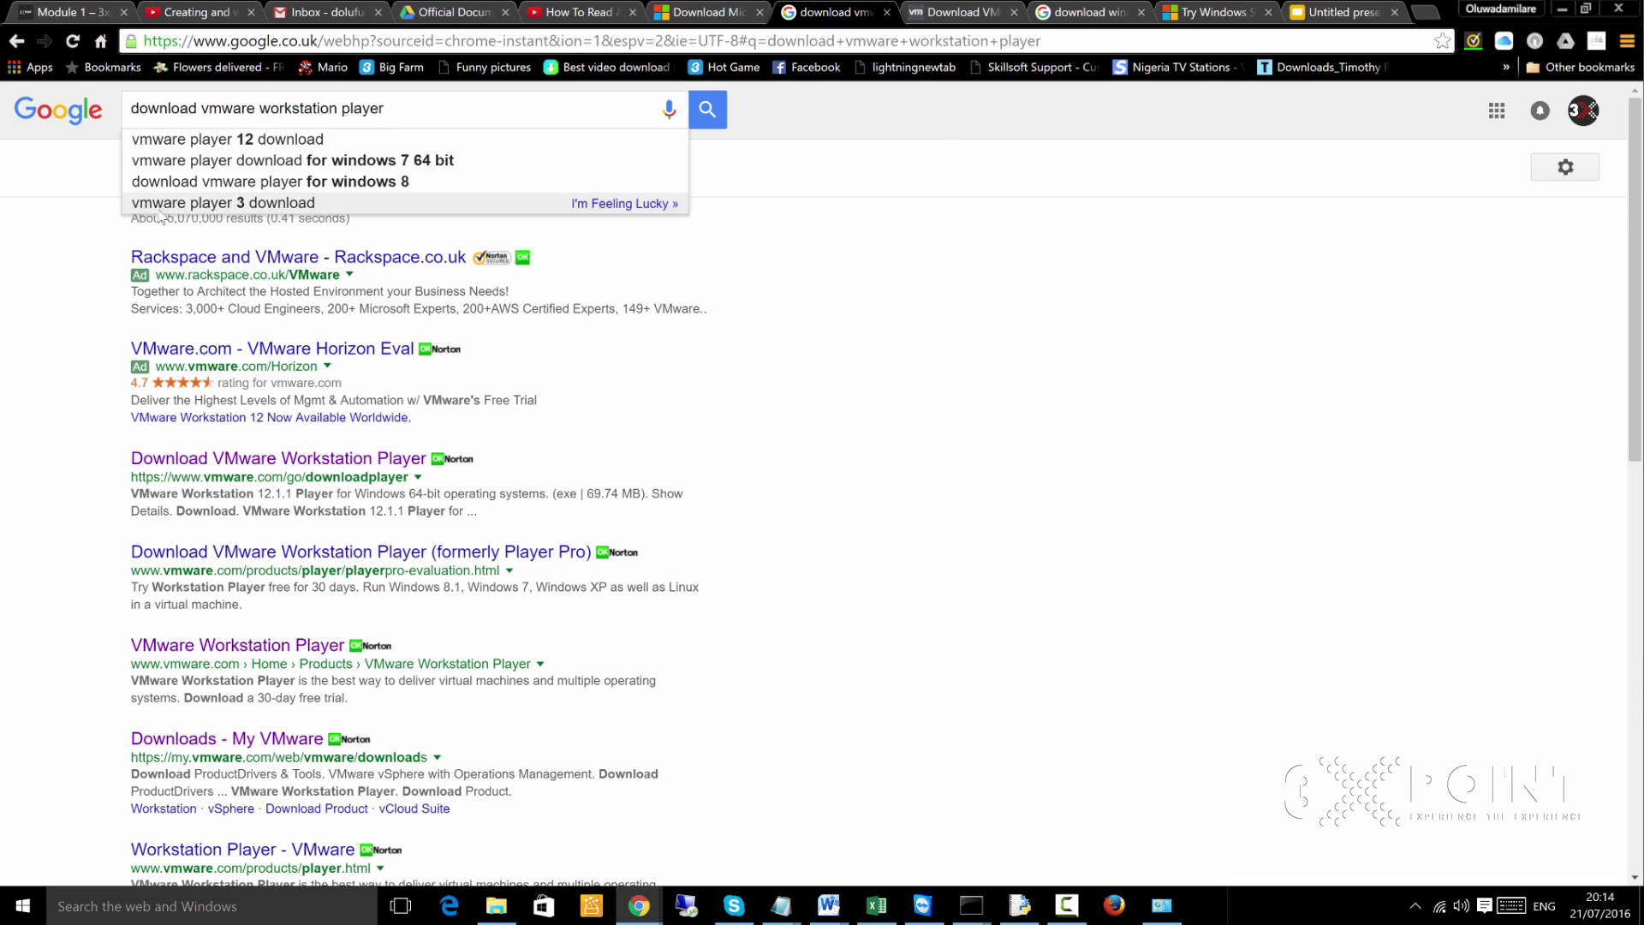
click(707, 114)
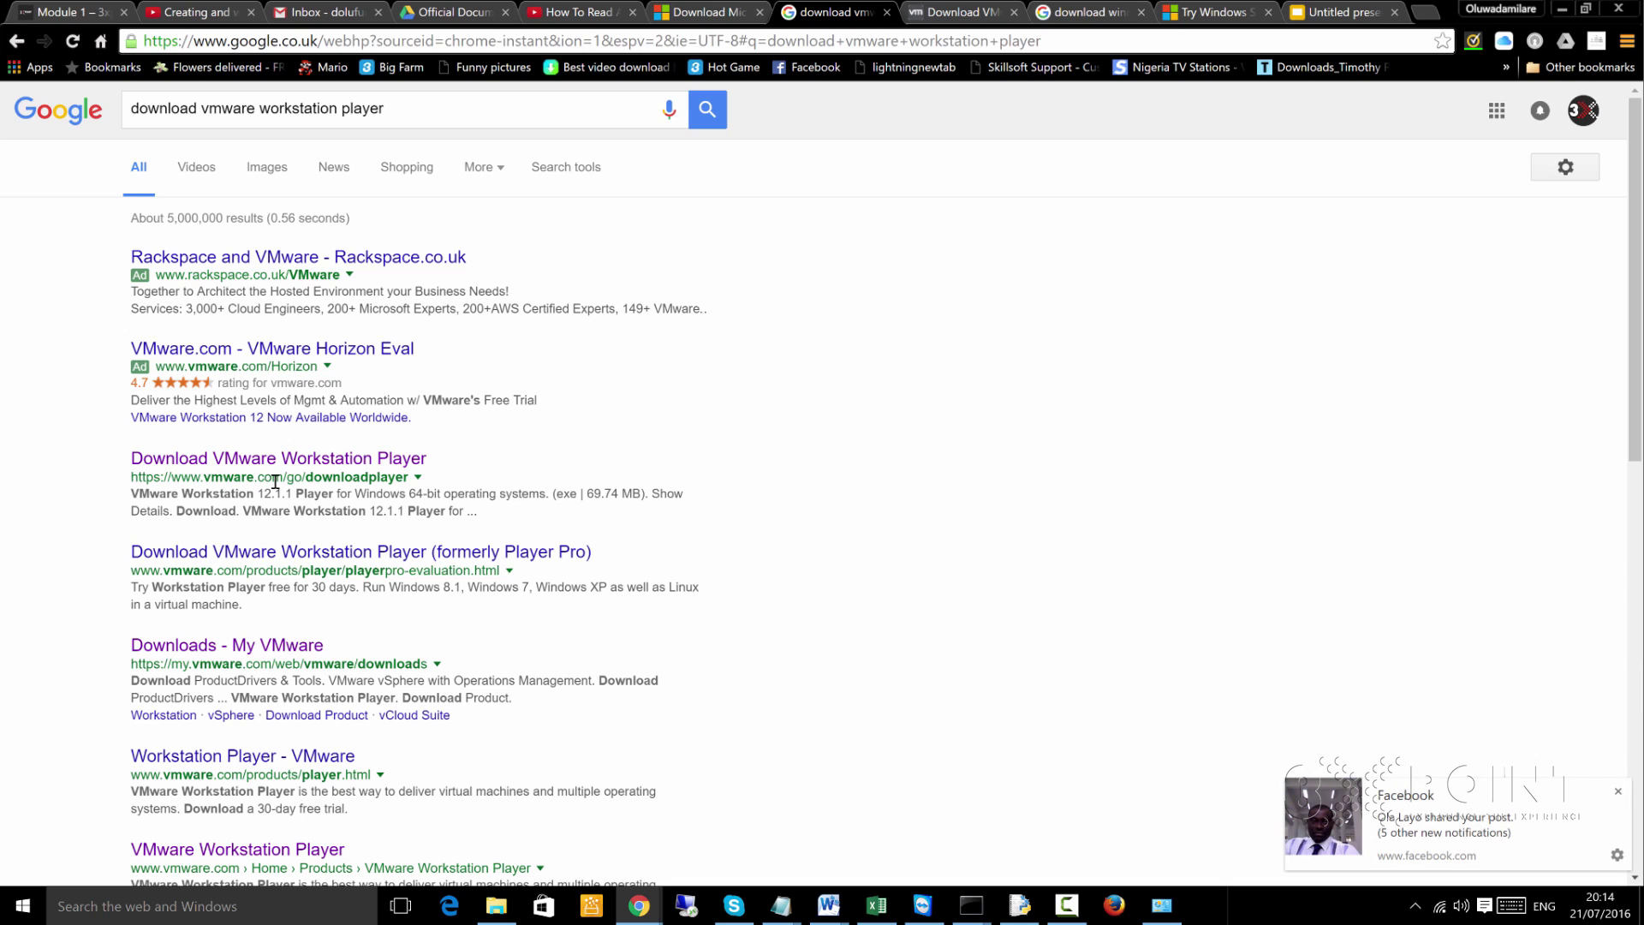
Show the VMware Workstation Player download page listing the 12.1.1 Windows and Linux installers
right_click(366, 460)
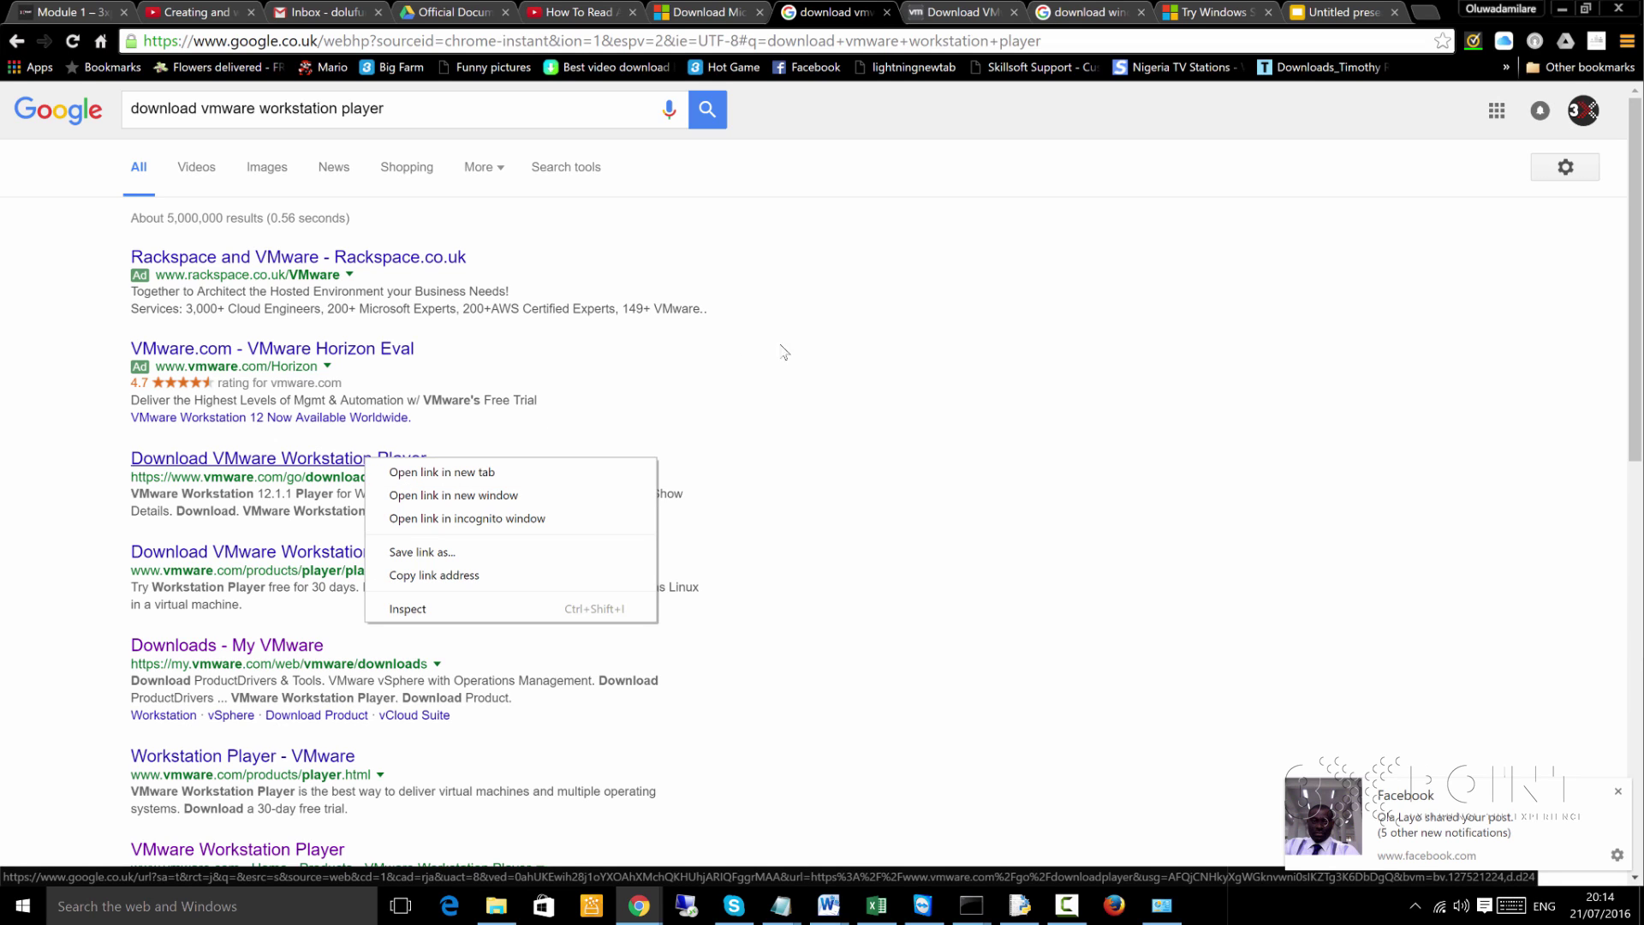
click(872, 293)
click(974, 8)
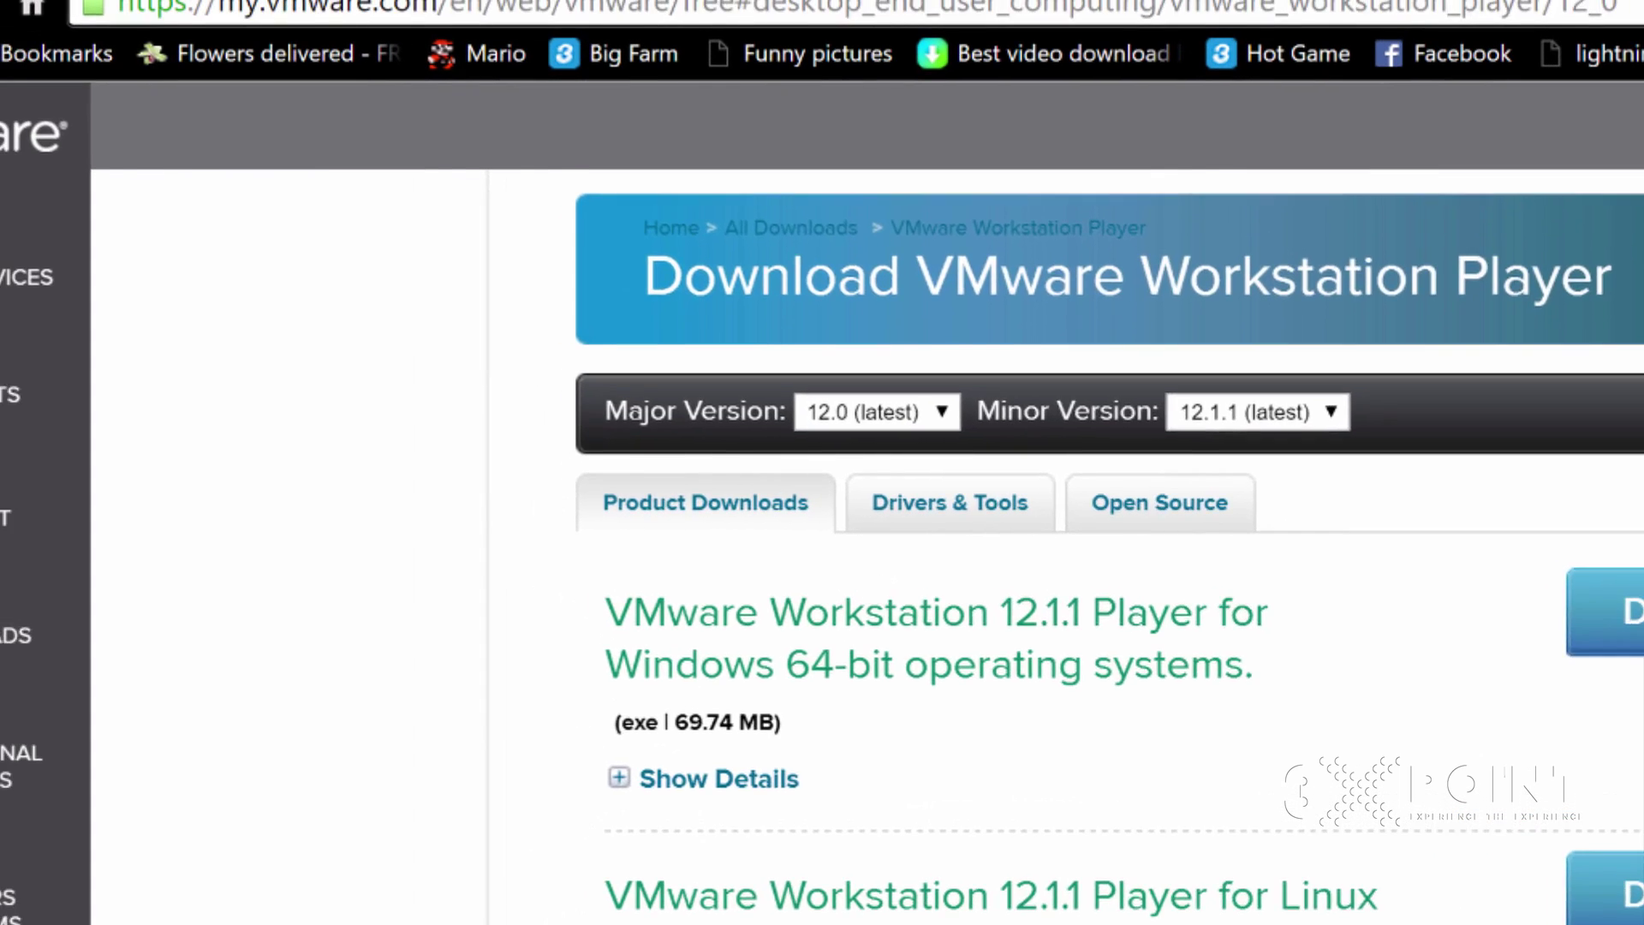
Go back to the Google results and start editing the 'download vmware workstation player' query
key(alt+Left)
click(747, 140)
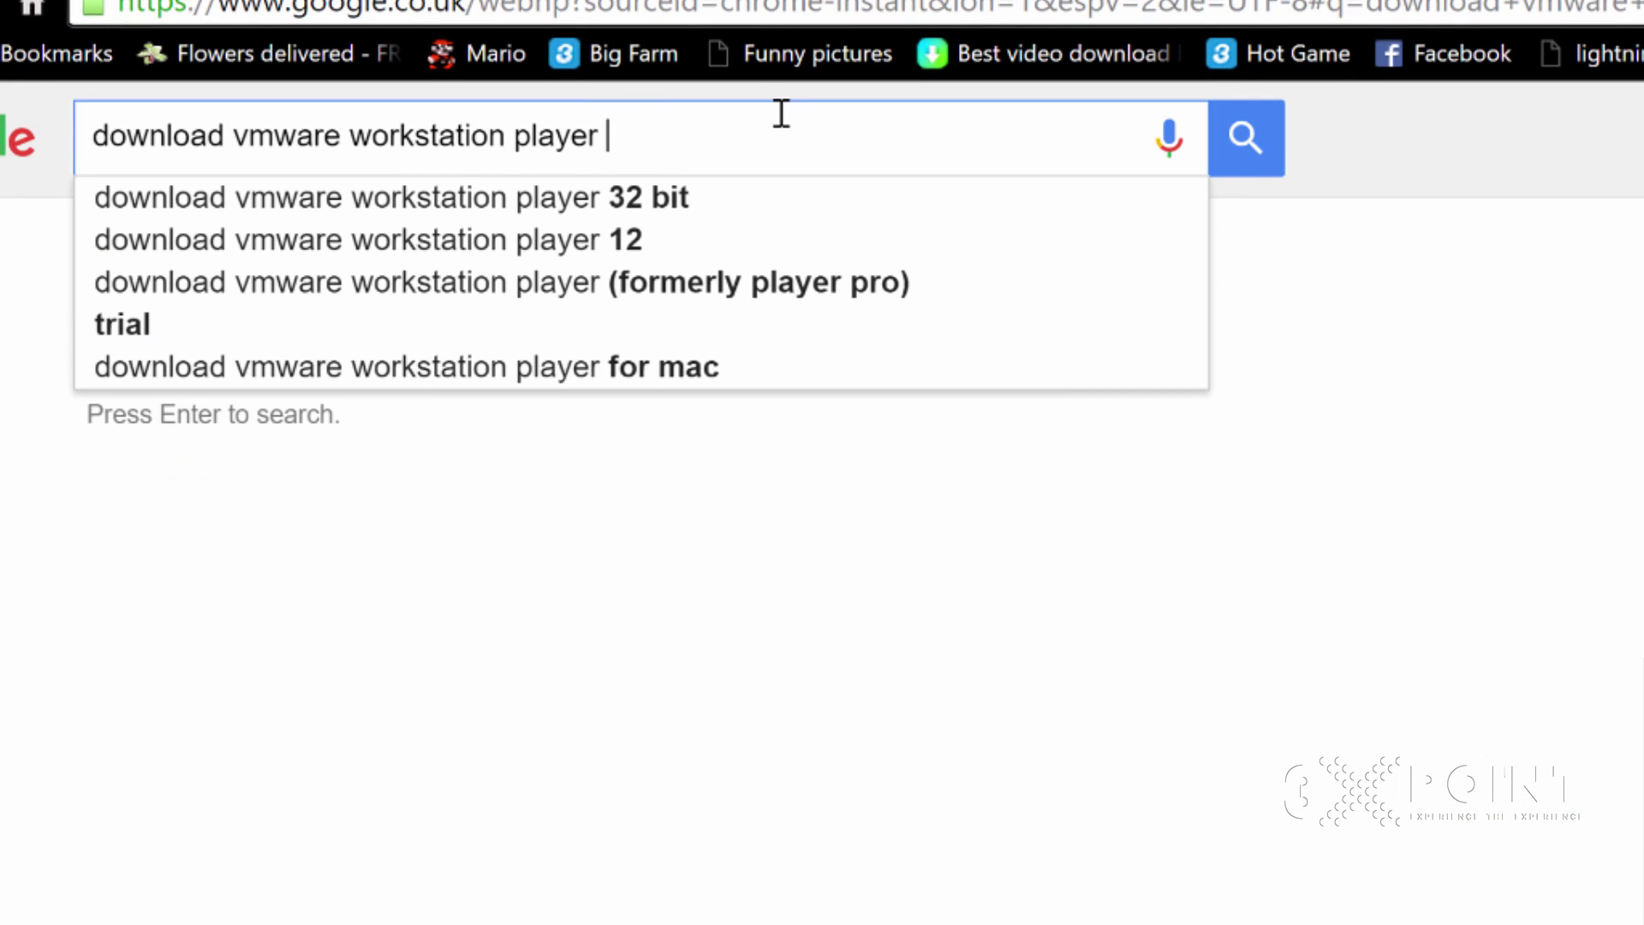
Change the search to 'download vmware fusion' and run it
key(BackSpace)
key(BackSpace)
key(BackSpace)
key(BackSpace)
key(BackSpace)
key(BackSpace)
key(BackSpace)
key(BackSpace)
key(BackSpace)
key(BackSpace)
key(BackSpace)
key(BackSpace)
key(BackSpace)
key(BackSpace)
key(BackSpace)
key(BackSpace)
key(BackSpace)
key(BackSpace)
key(BackSpace)
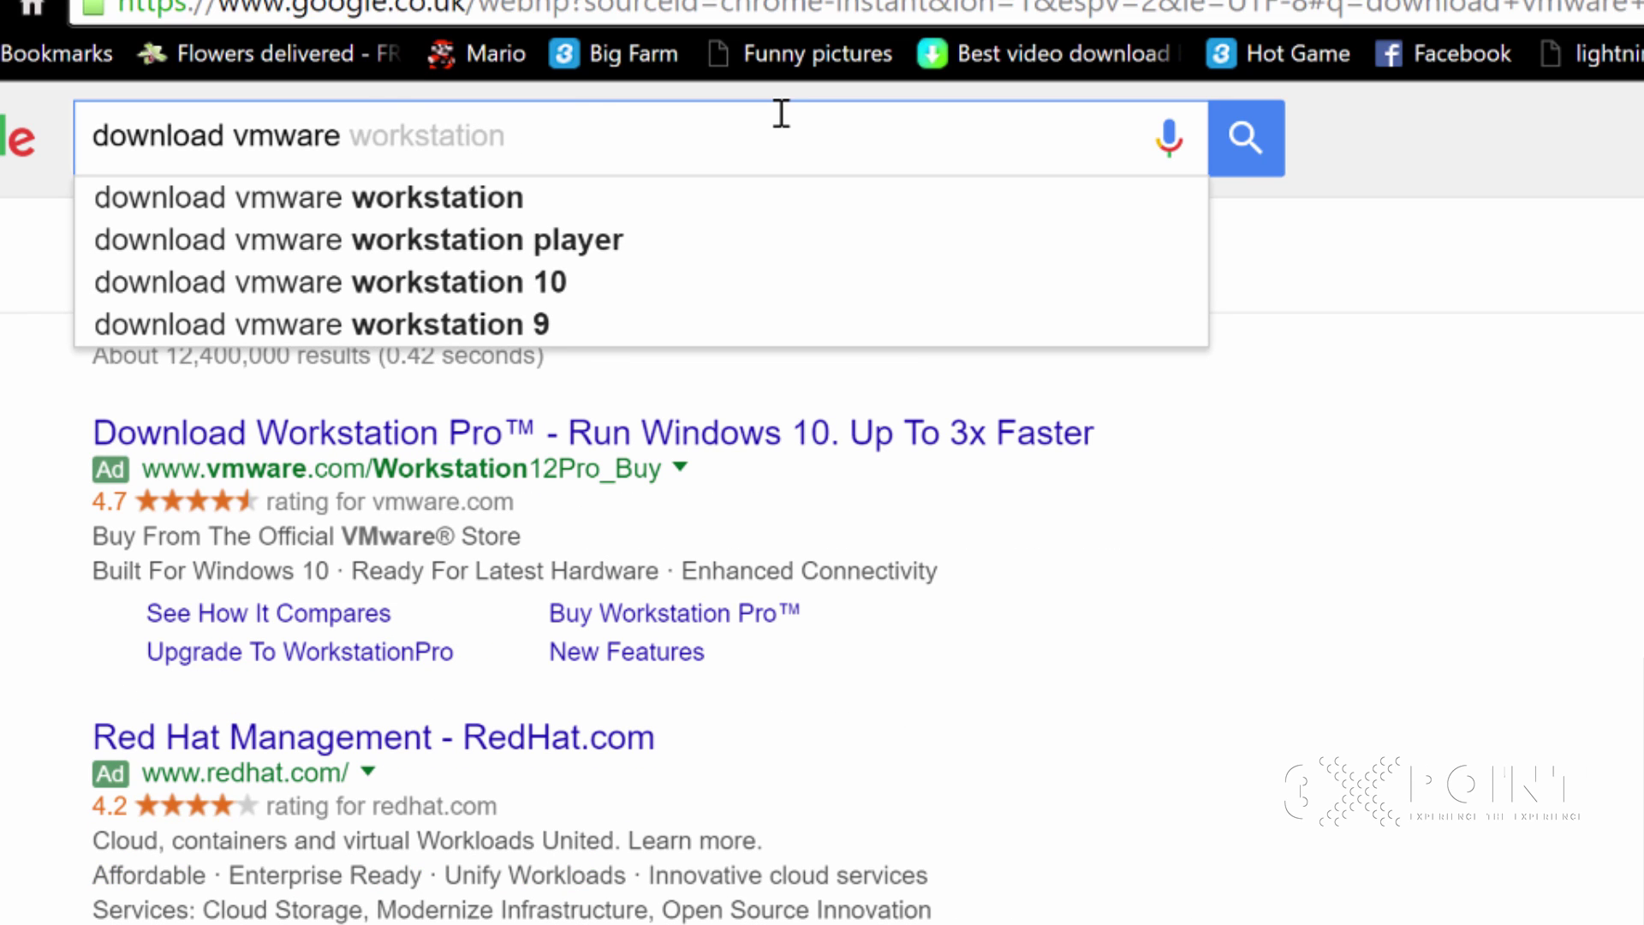
text(fusion)
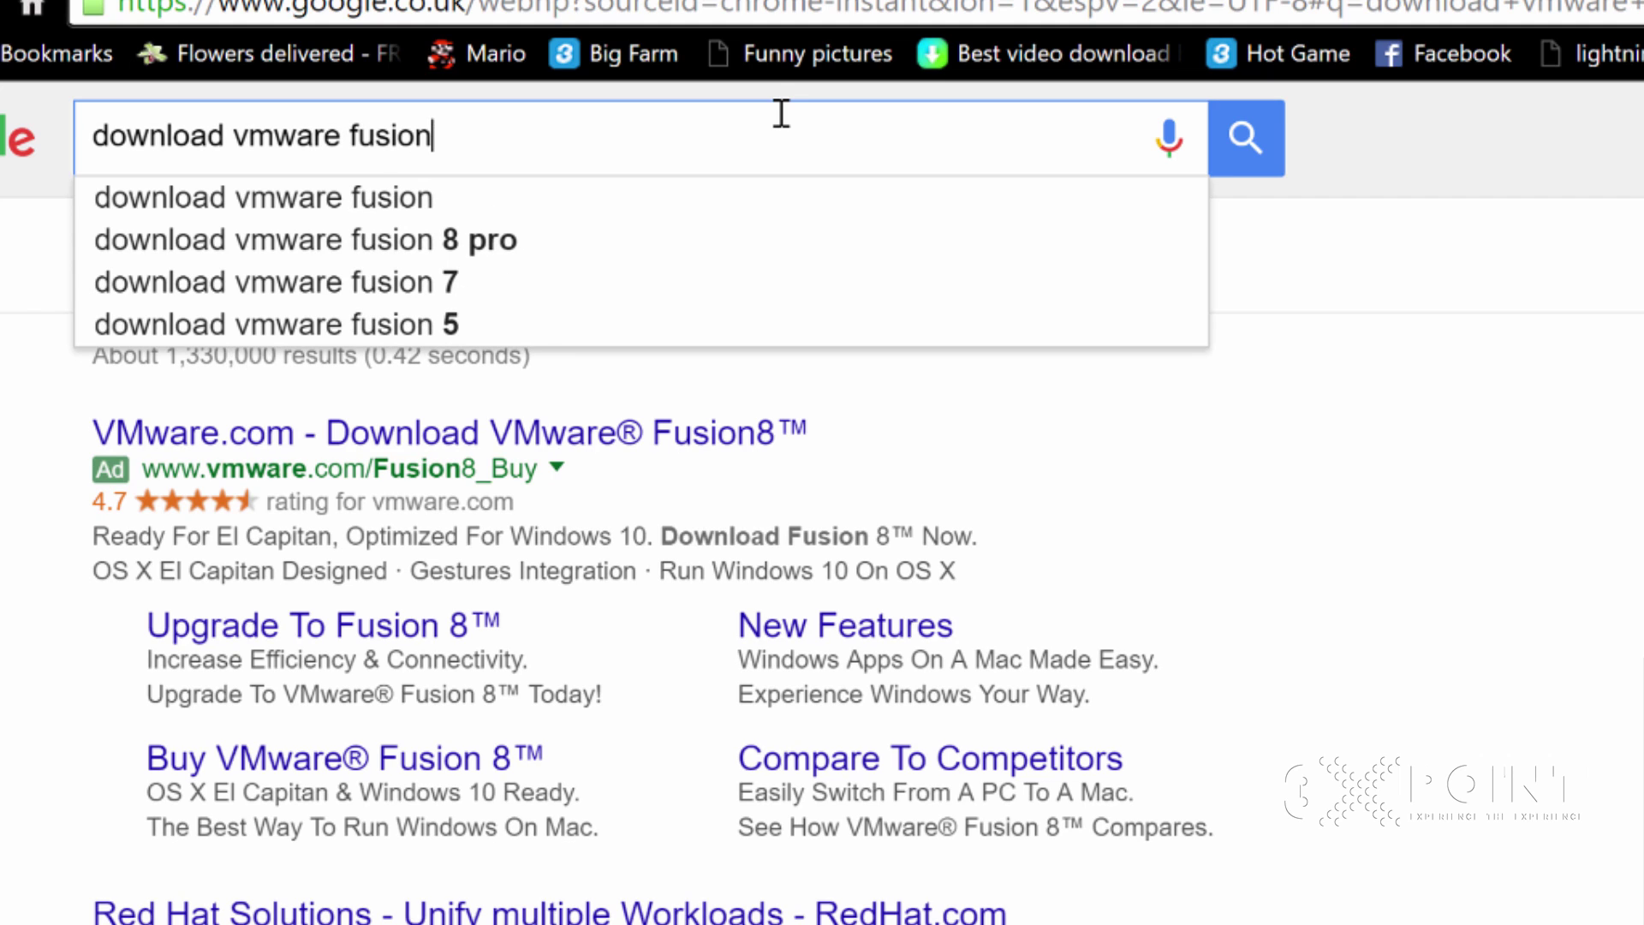
key(Return)
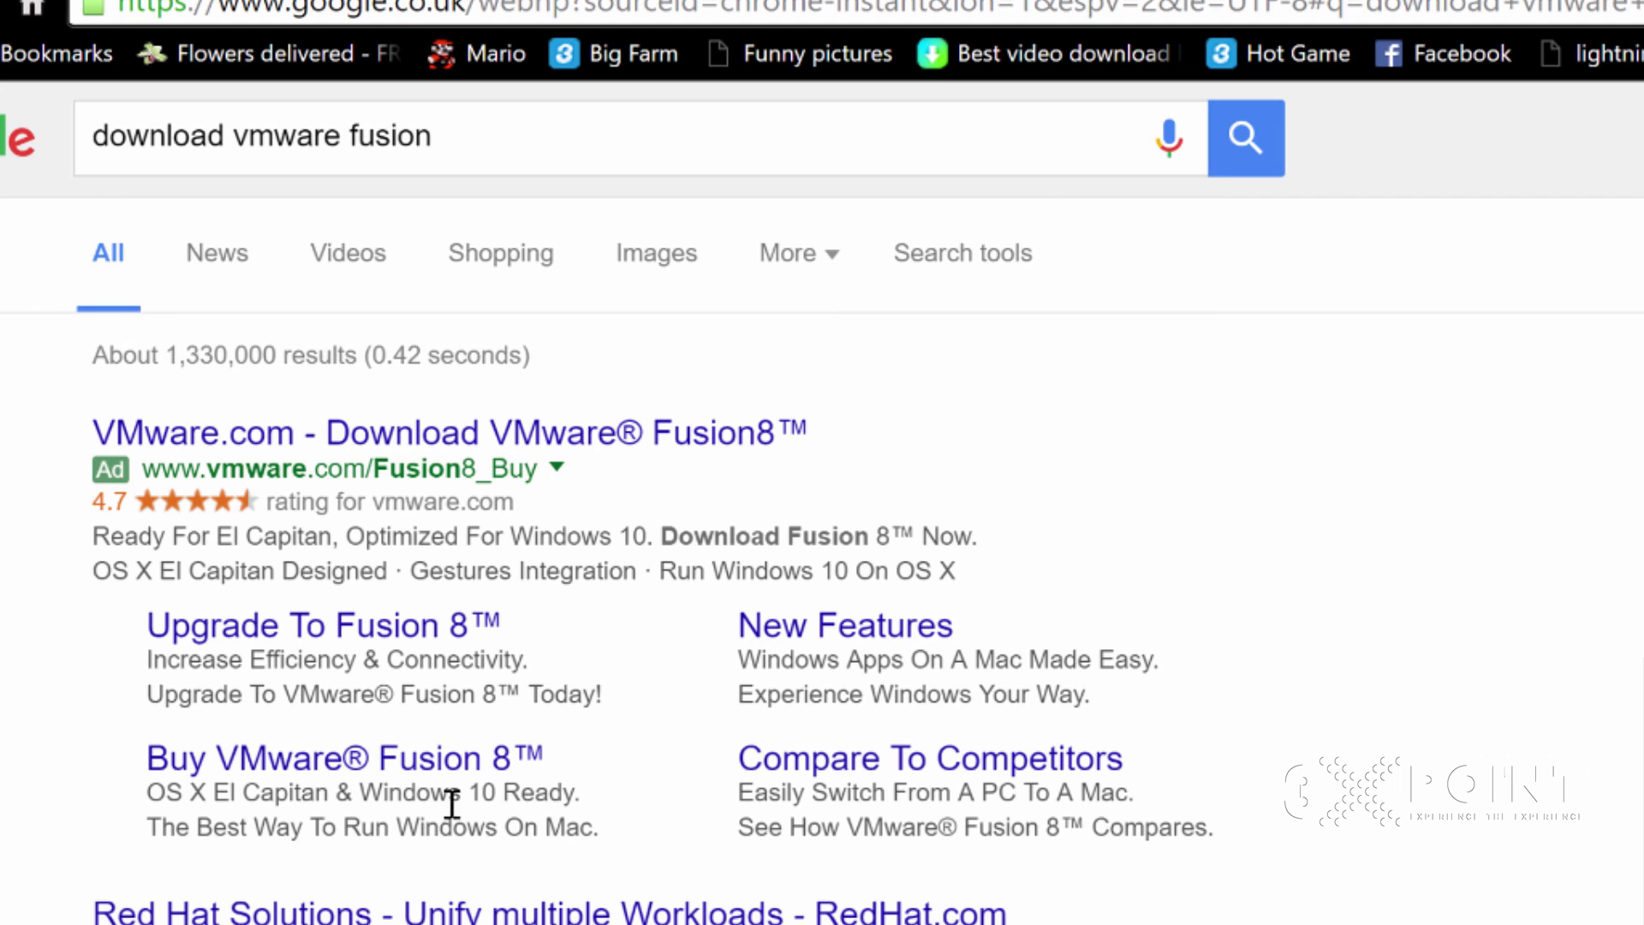
Close the ad tab and open 'Download VMware Fusion 8 - My VMware' in a new tab
click(420, 438)
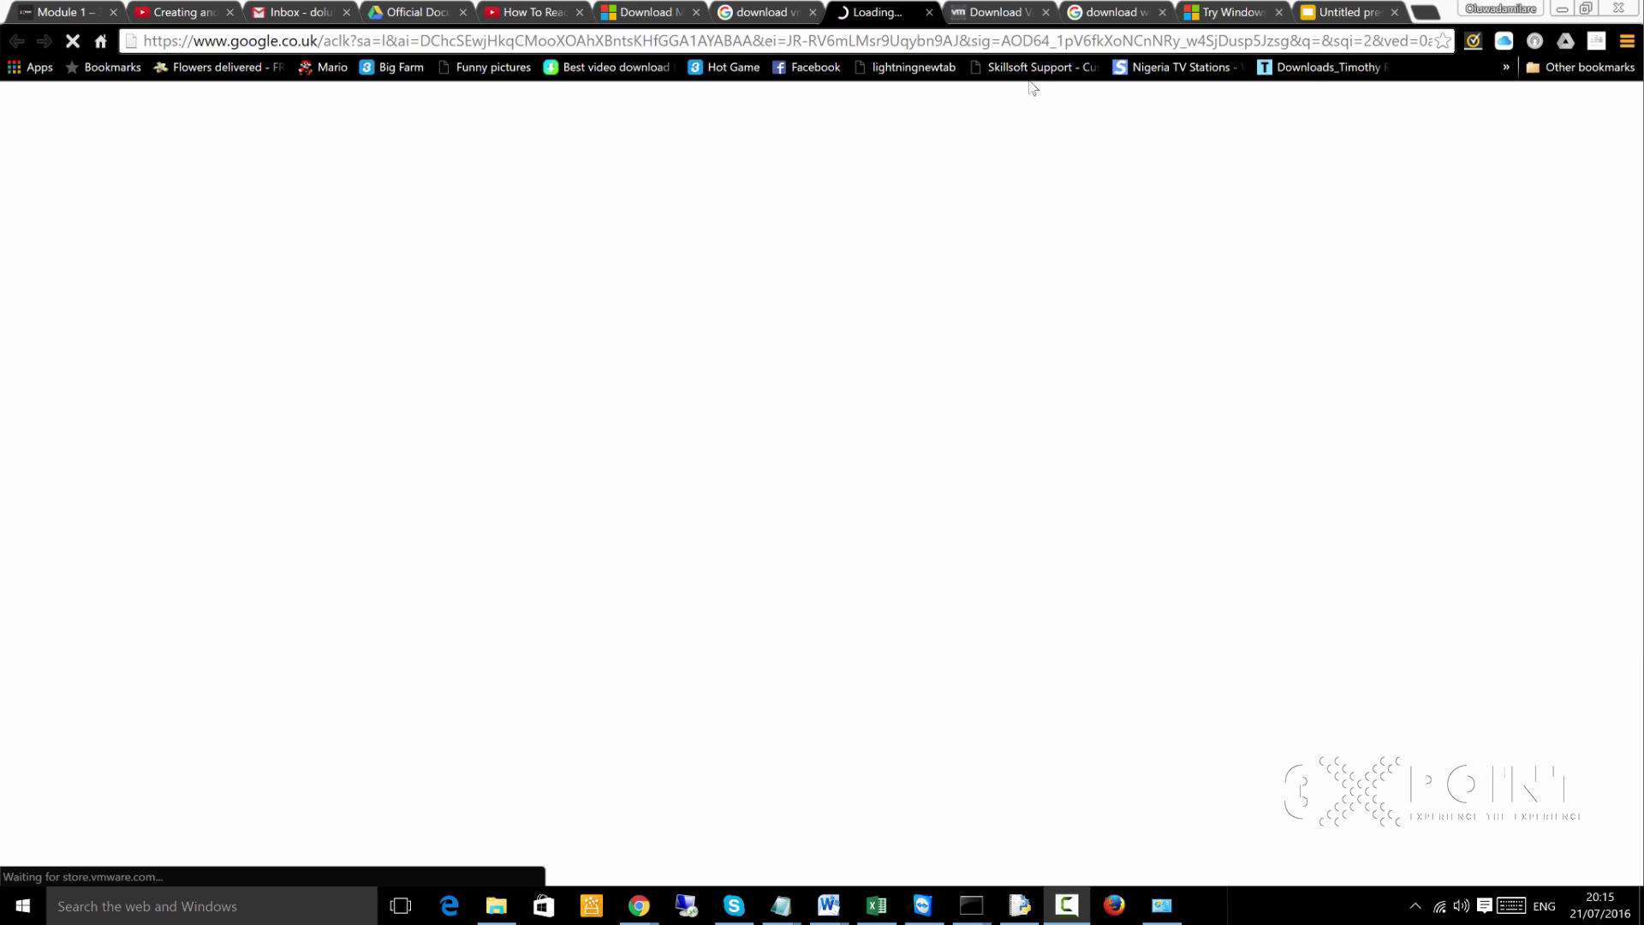
click(929, 12)
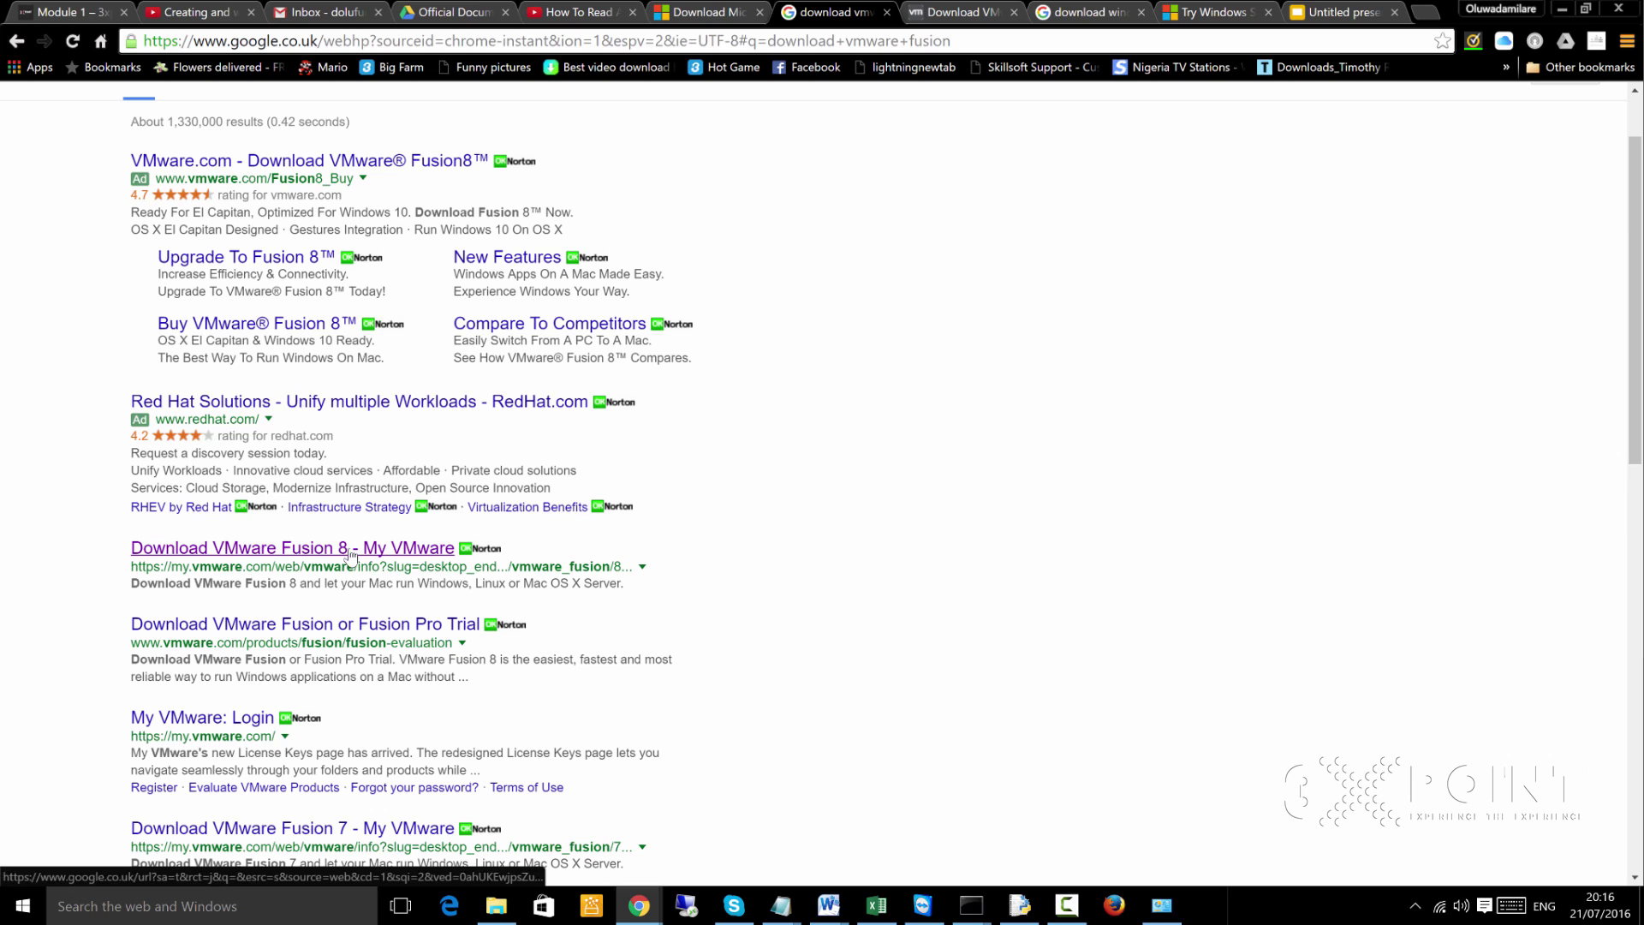
middle_click(350, 557)
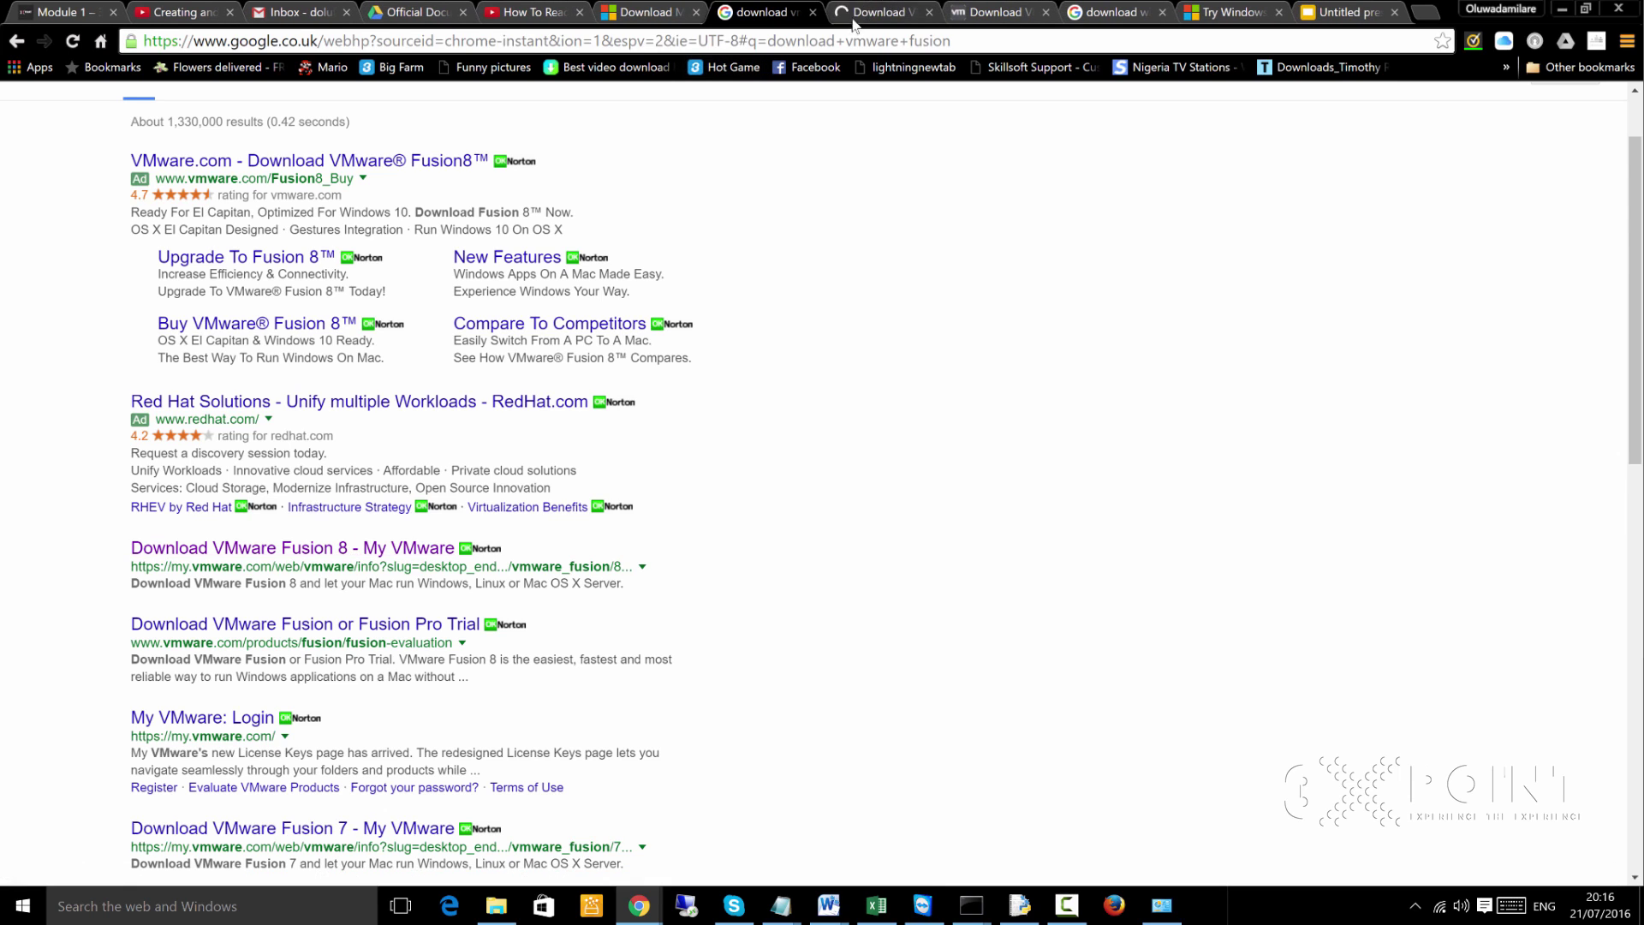
click(858, 22)
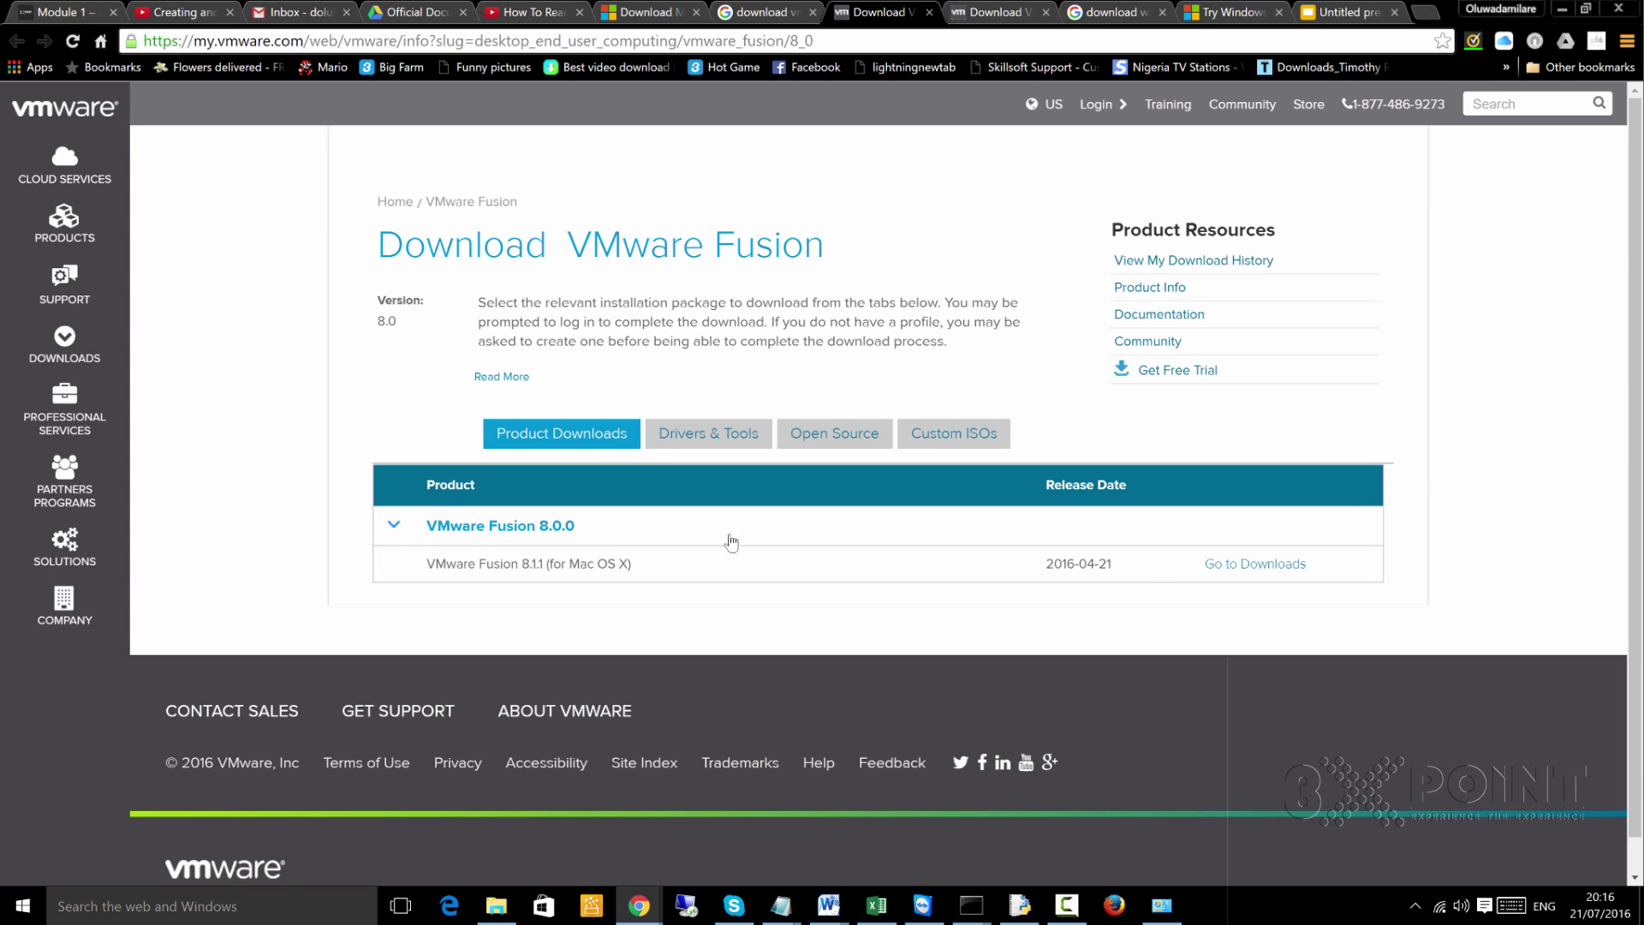
Open the Fusion 8.1.1 for Mac OS X downloads, then return to the Workstation Player and Windows Server 2012 R2 tabs
click(1241, 564)
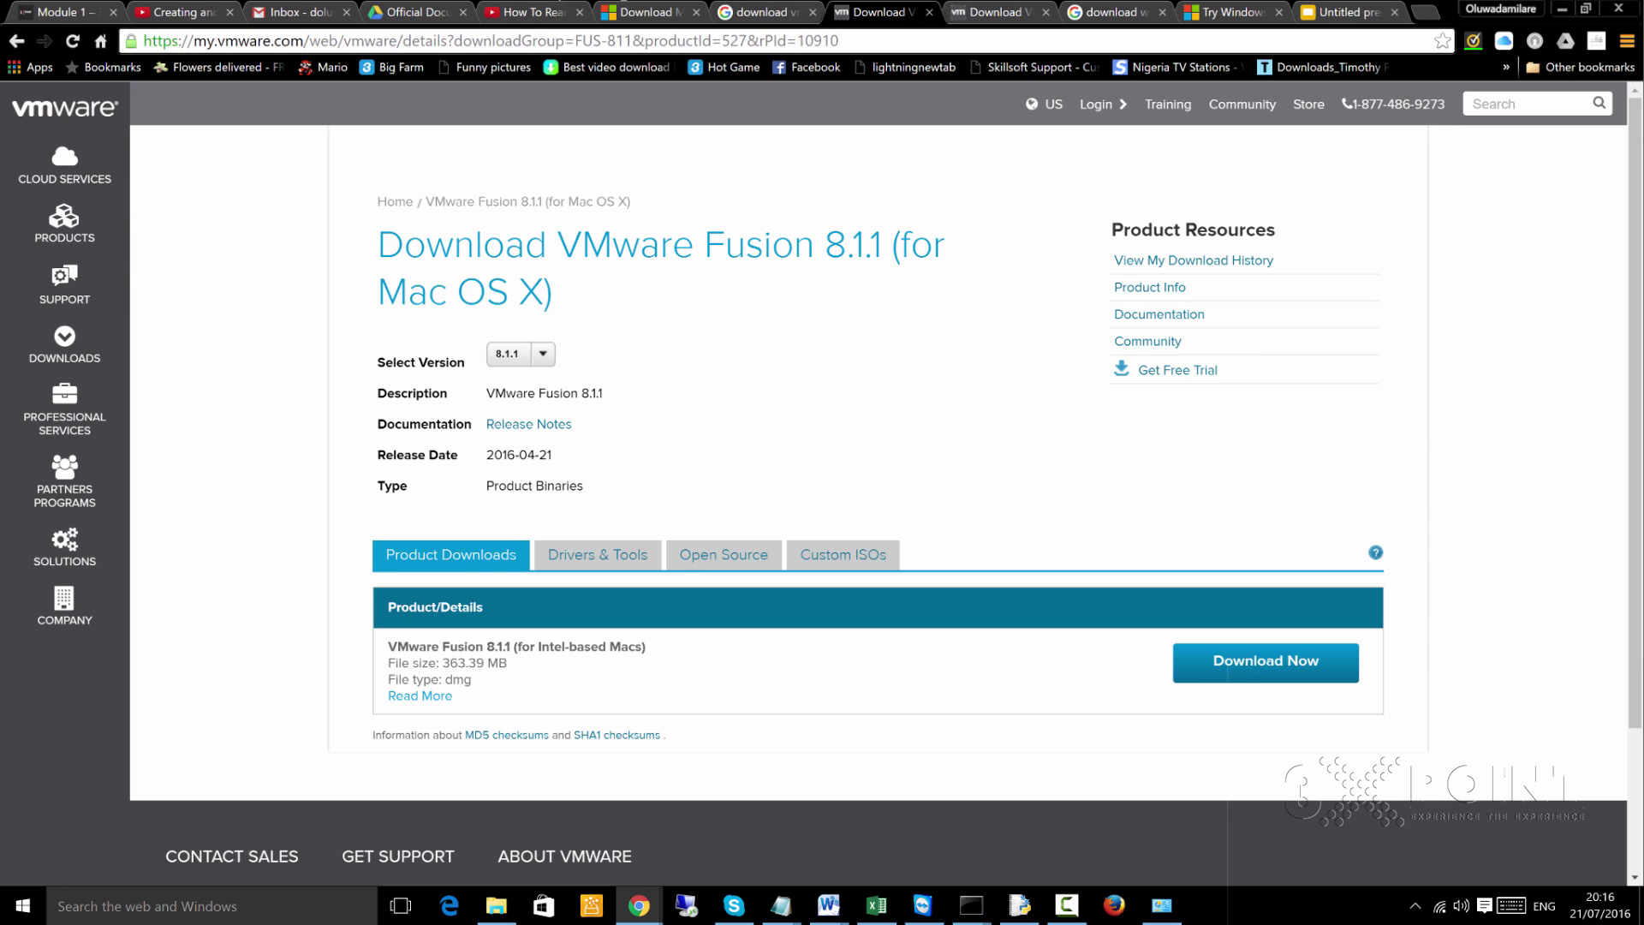
click(997, 14)
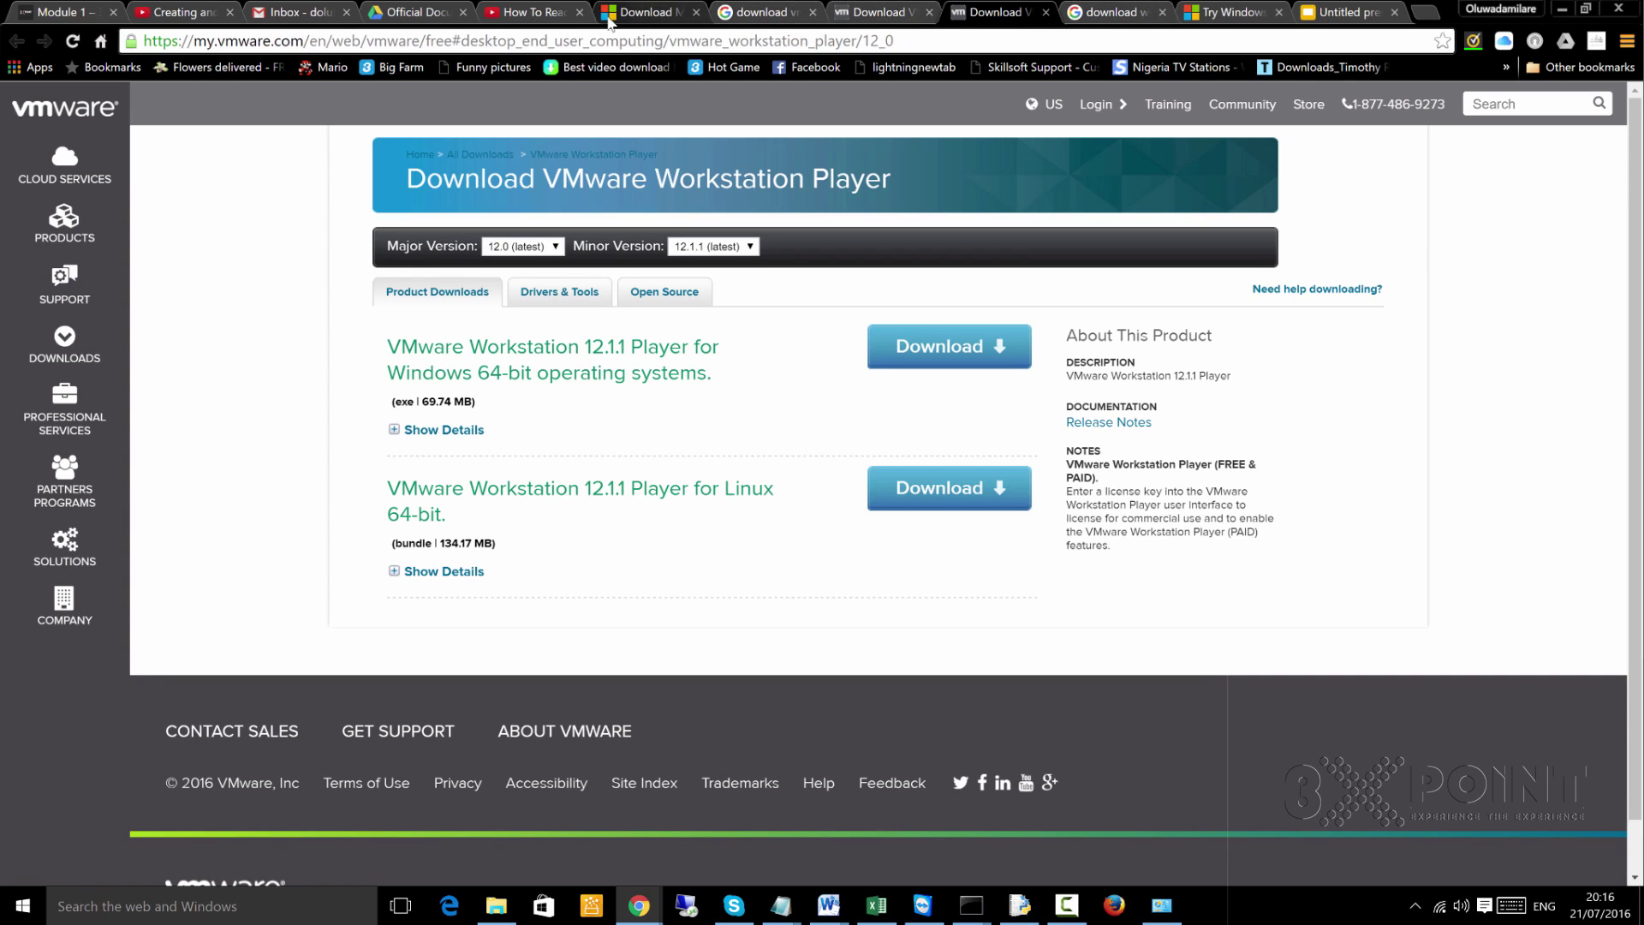
click(1102, 16)
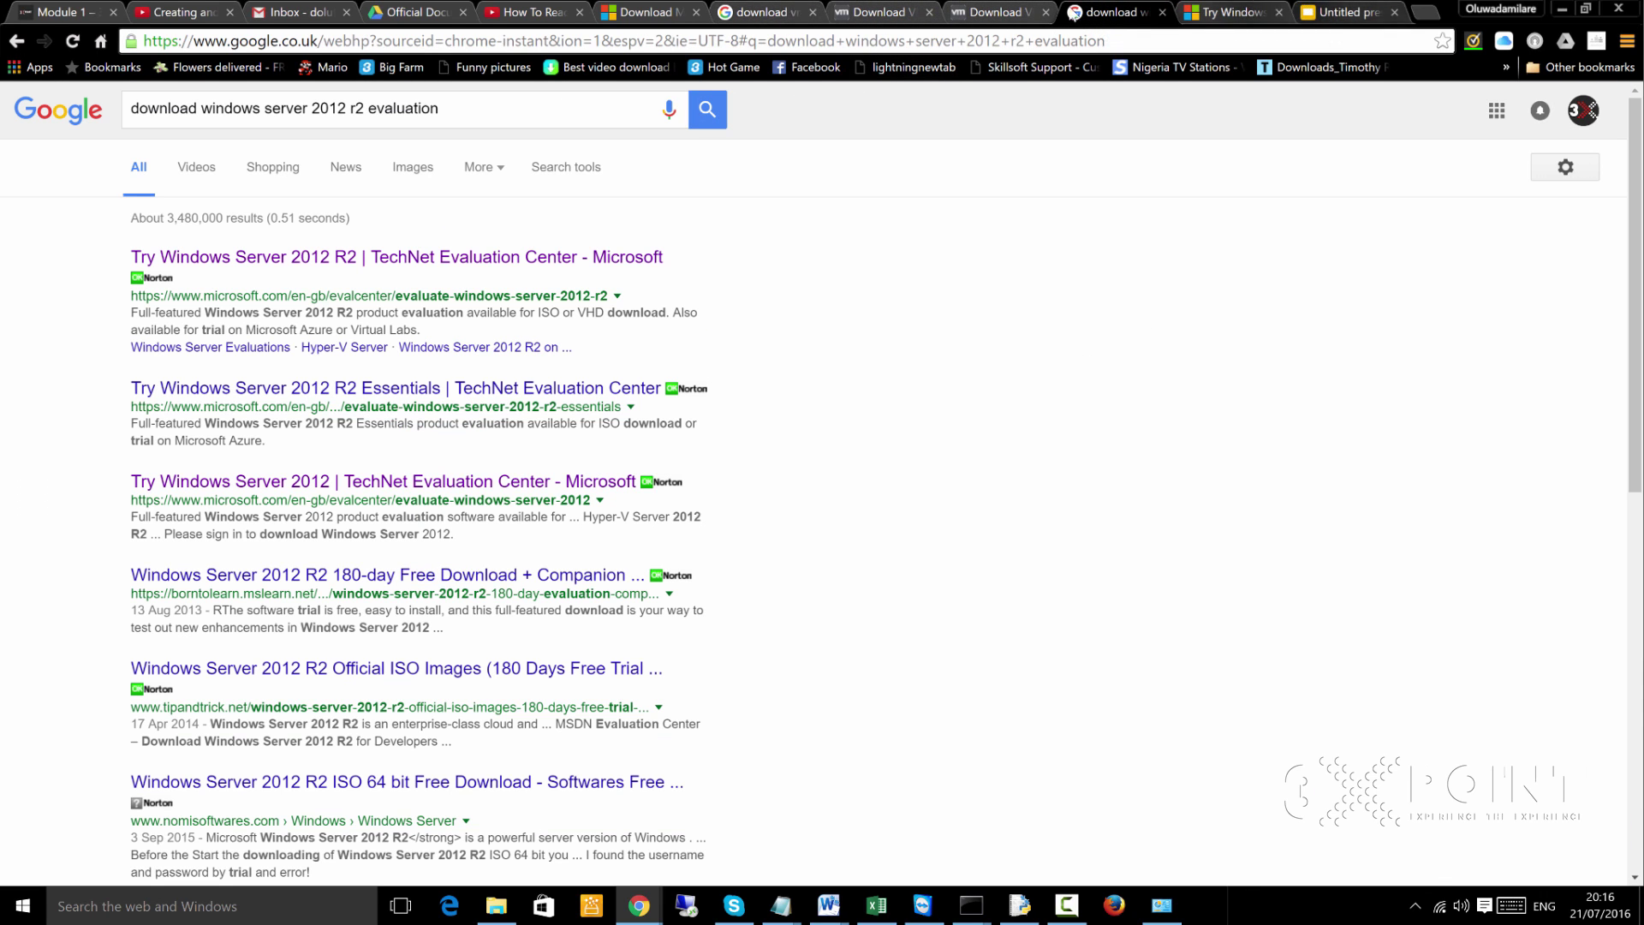
Search Google for 'download sql server 2014 express' and open Microsoft's official download page in a new tab
click(766, 13)
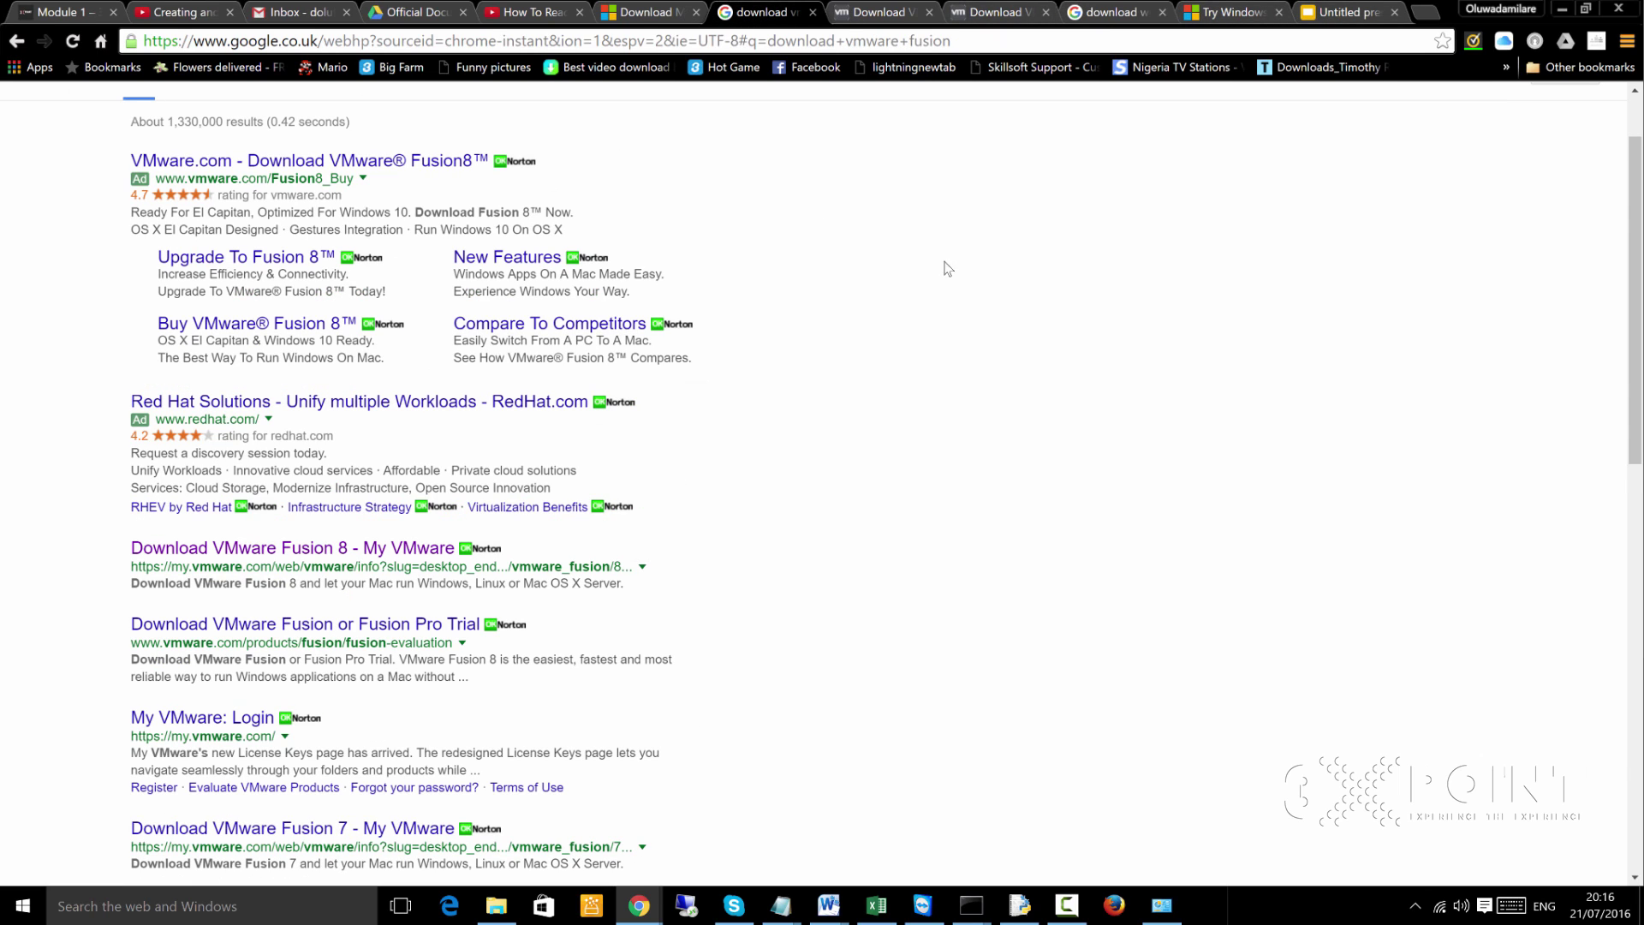
scroll(857, 231, up, 2)
click(532, 109)
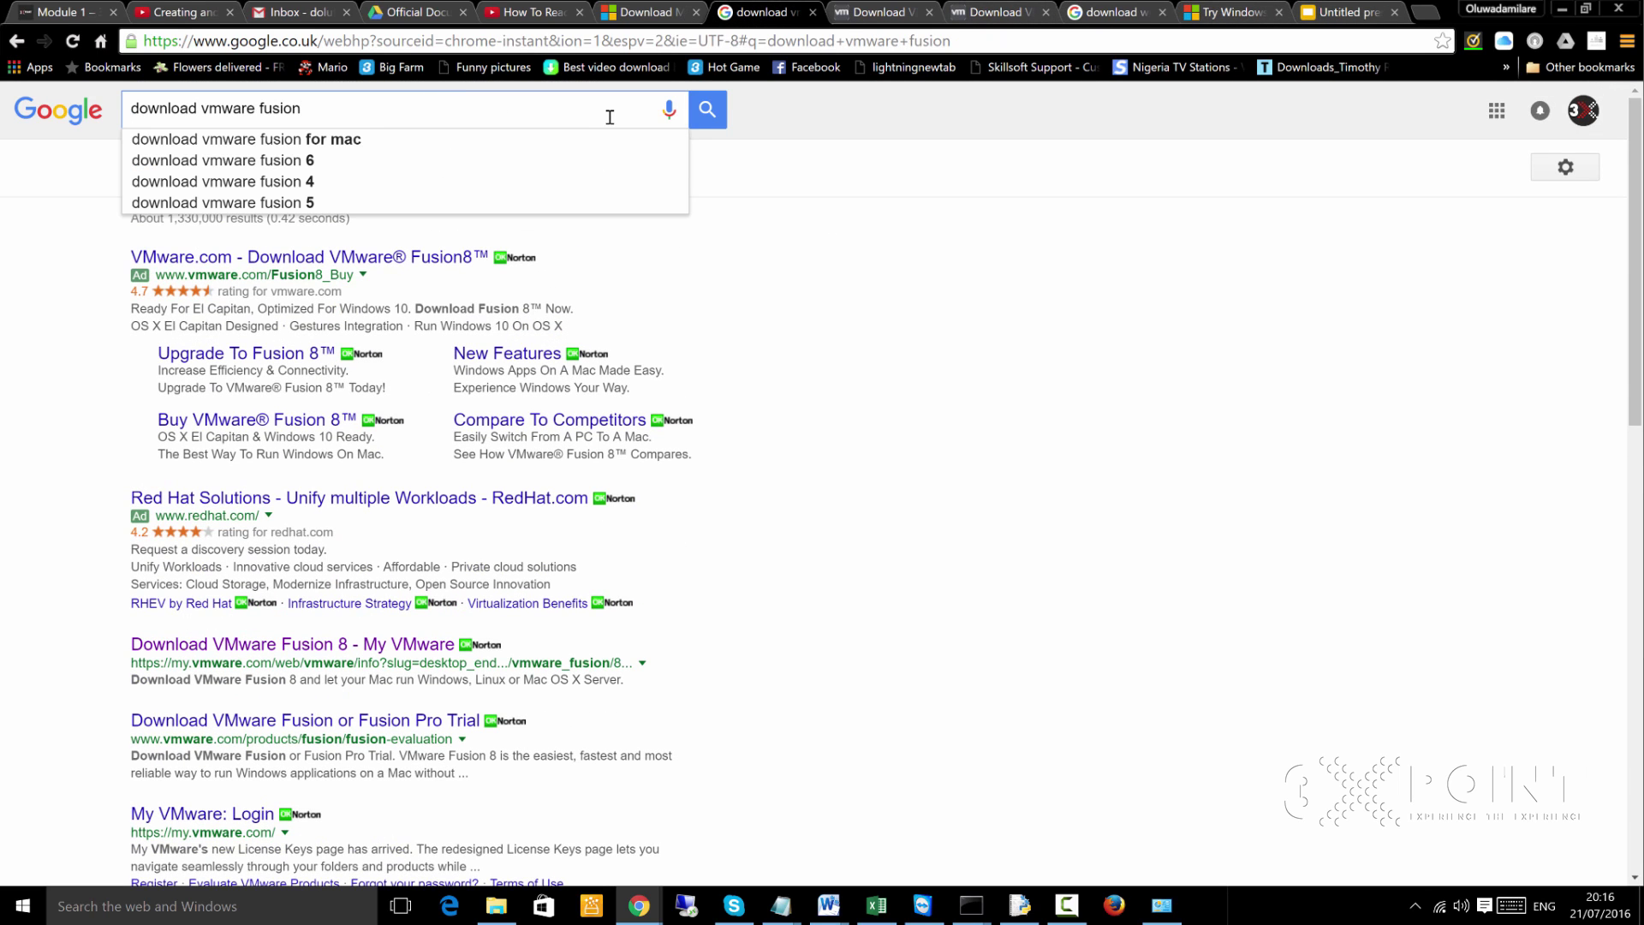
key(ctrl+a)
text(downl)
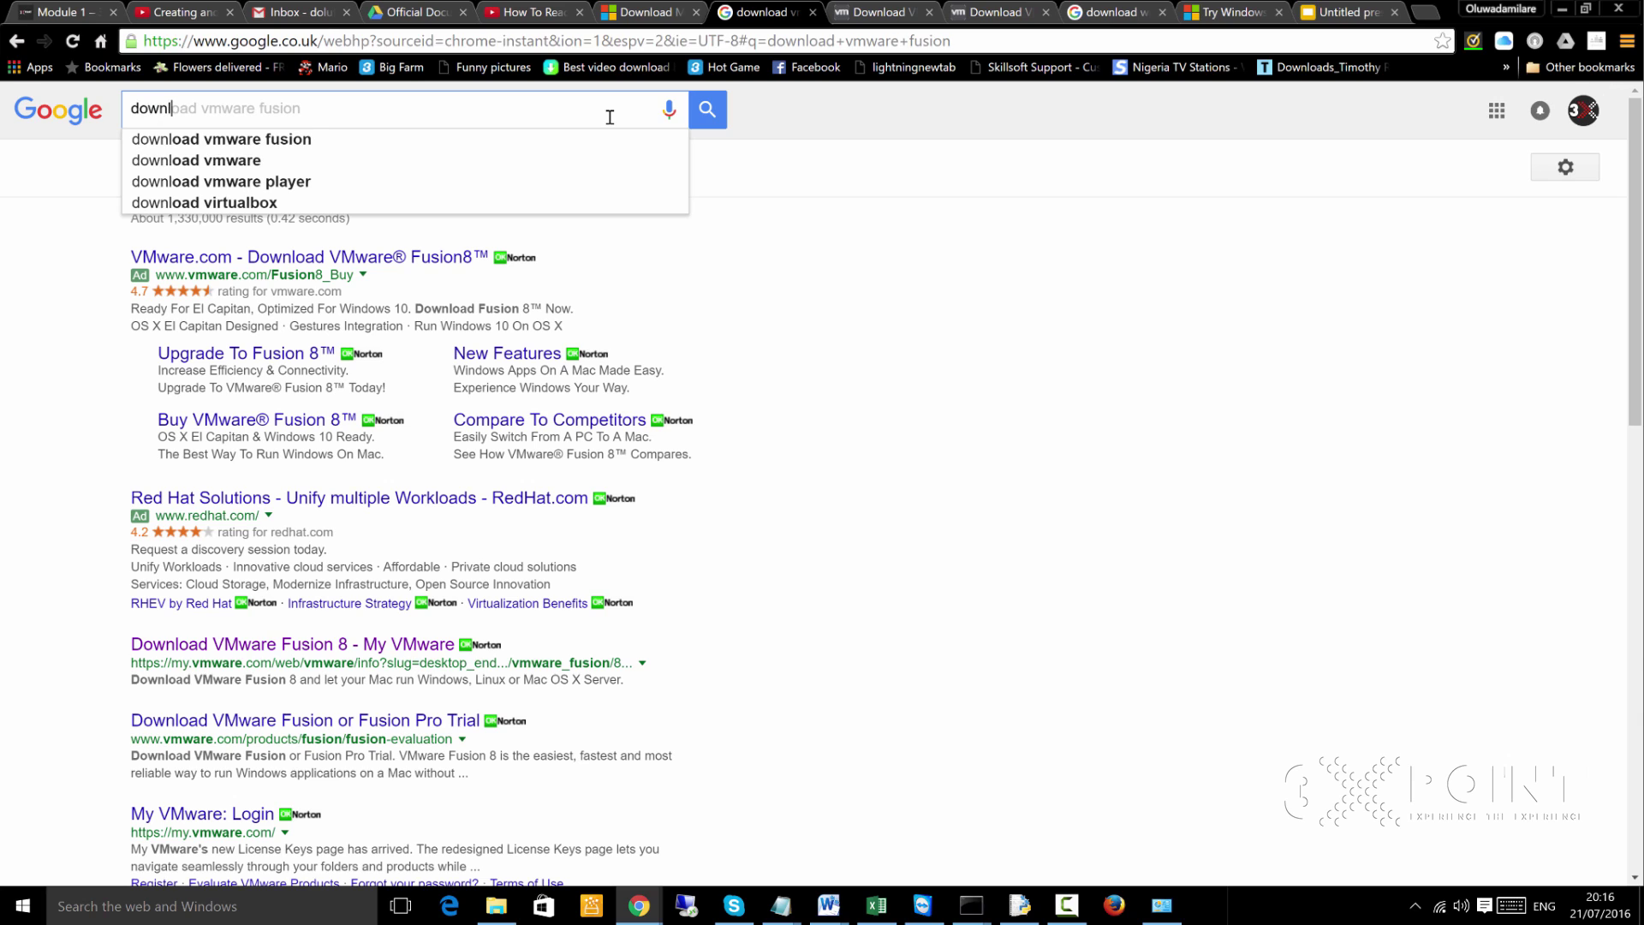
text(oad vm)
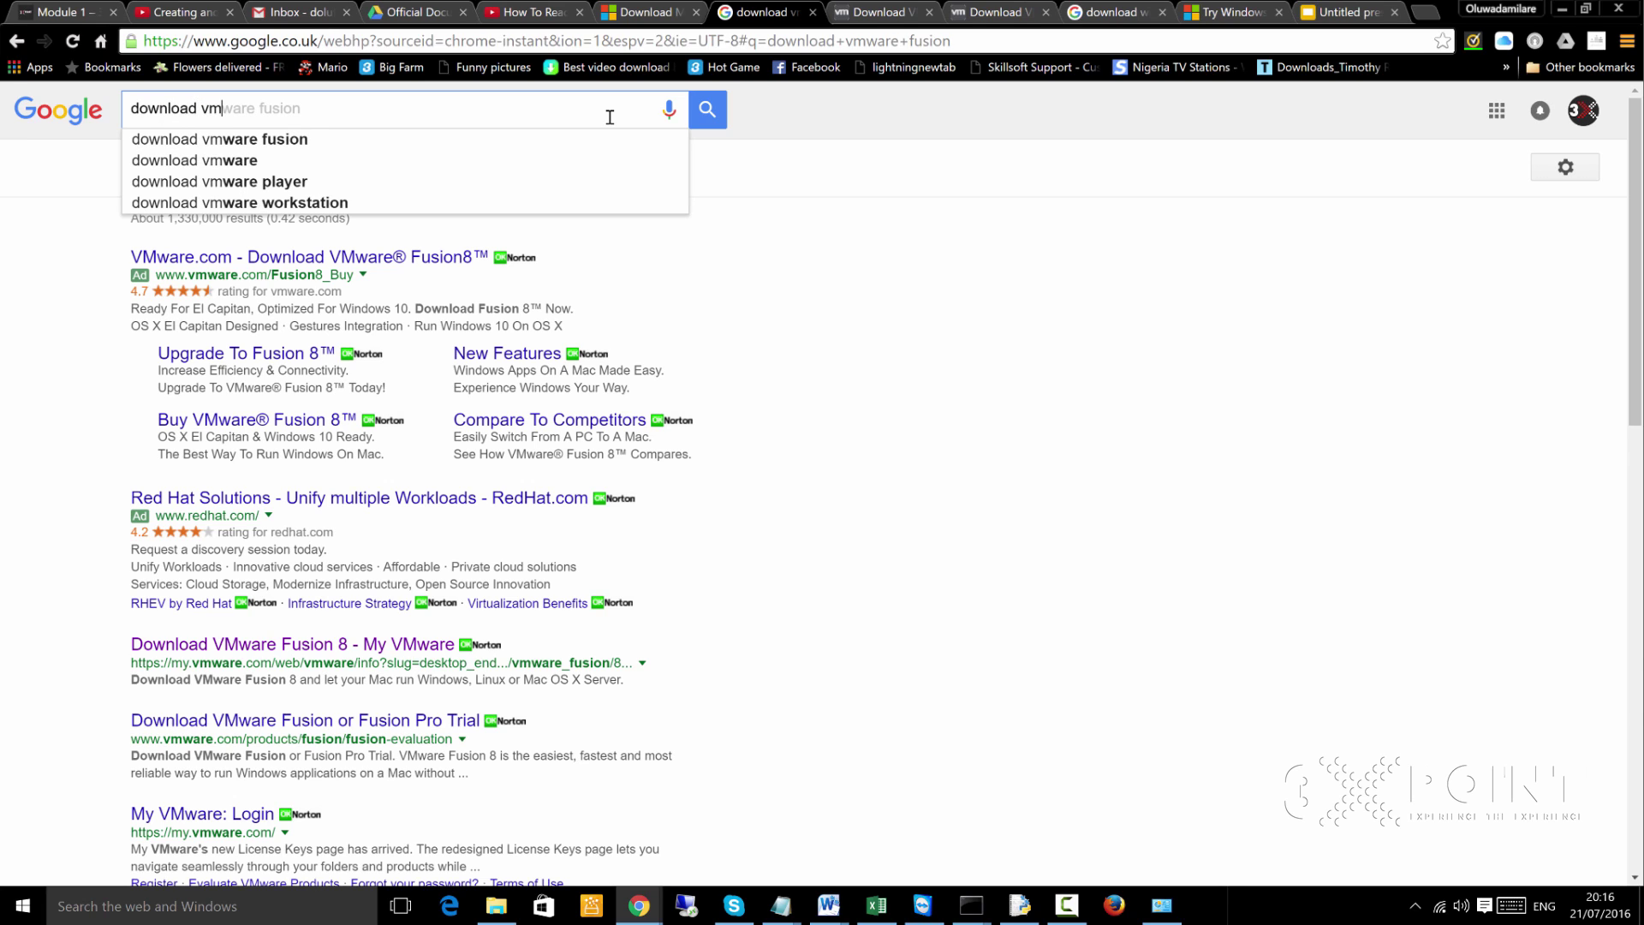
key(BackSpace)
key(BackSpace)
text(s)
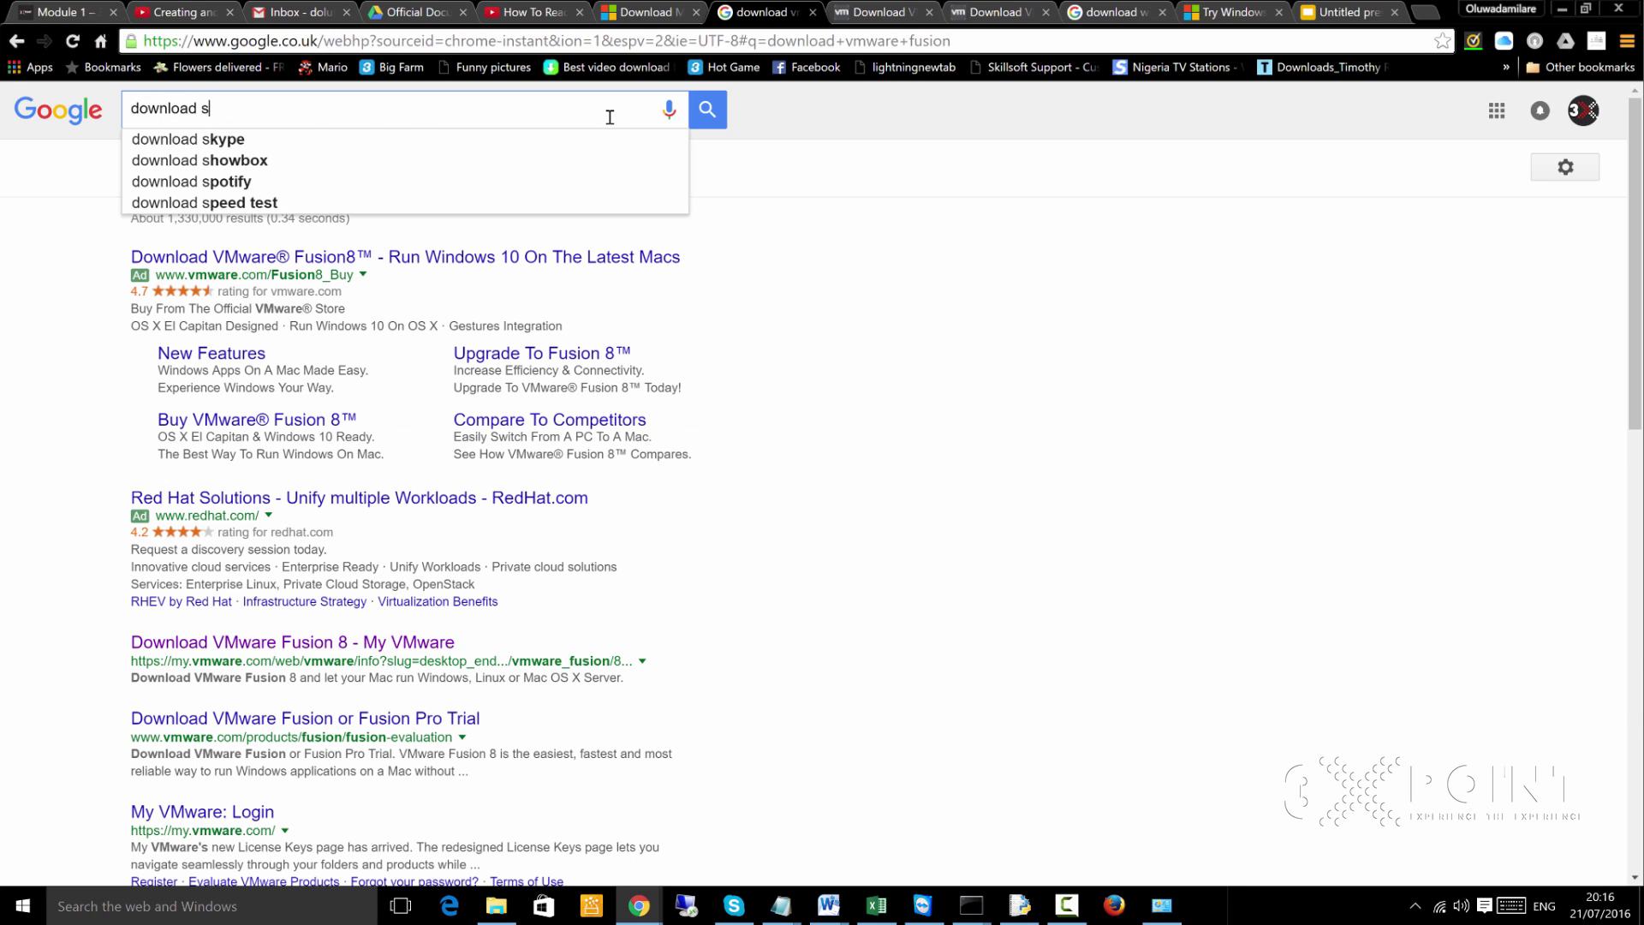
text(ql )
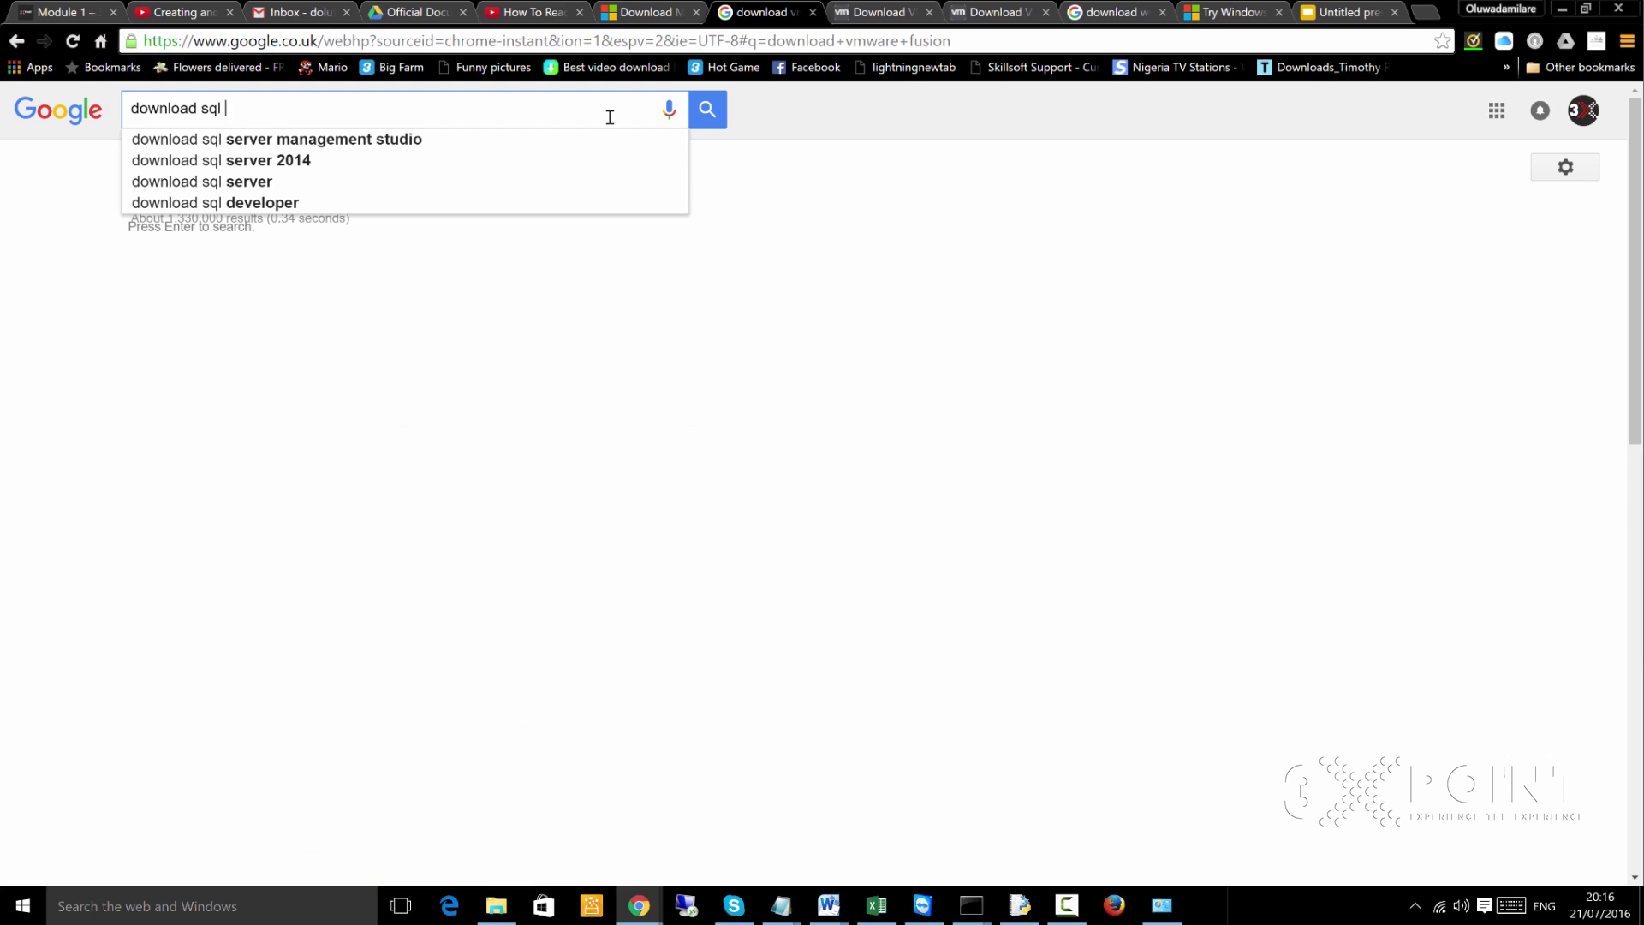
text(server 2014)
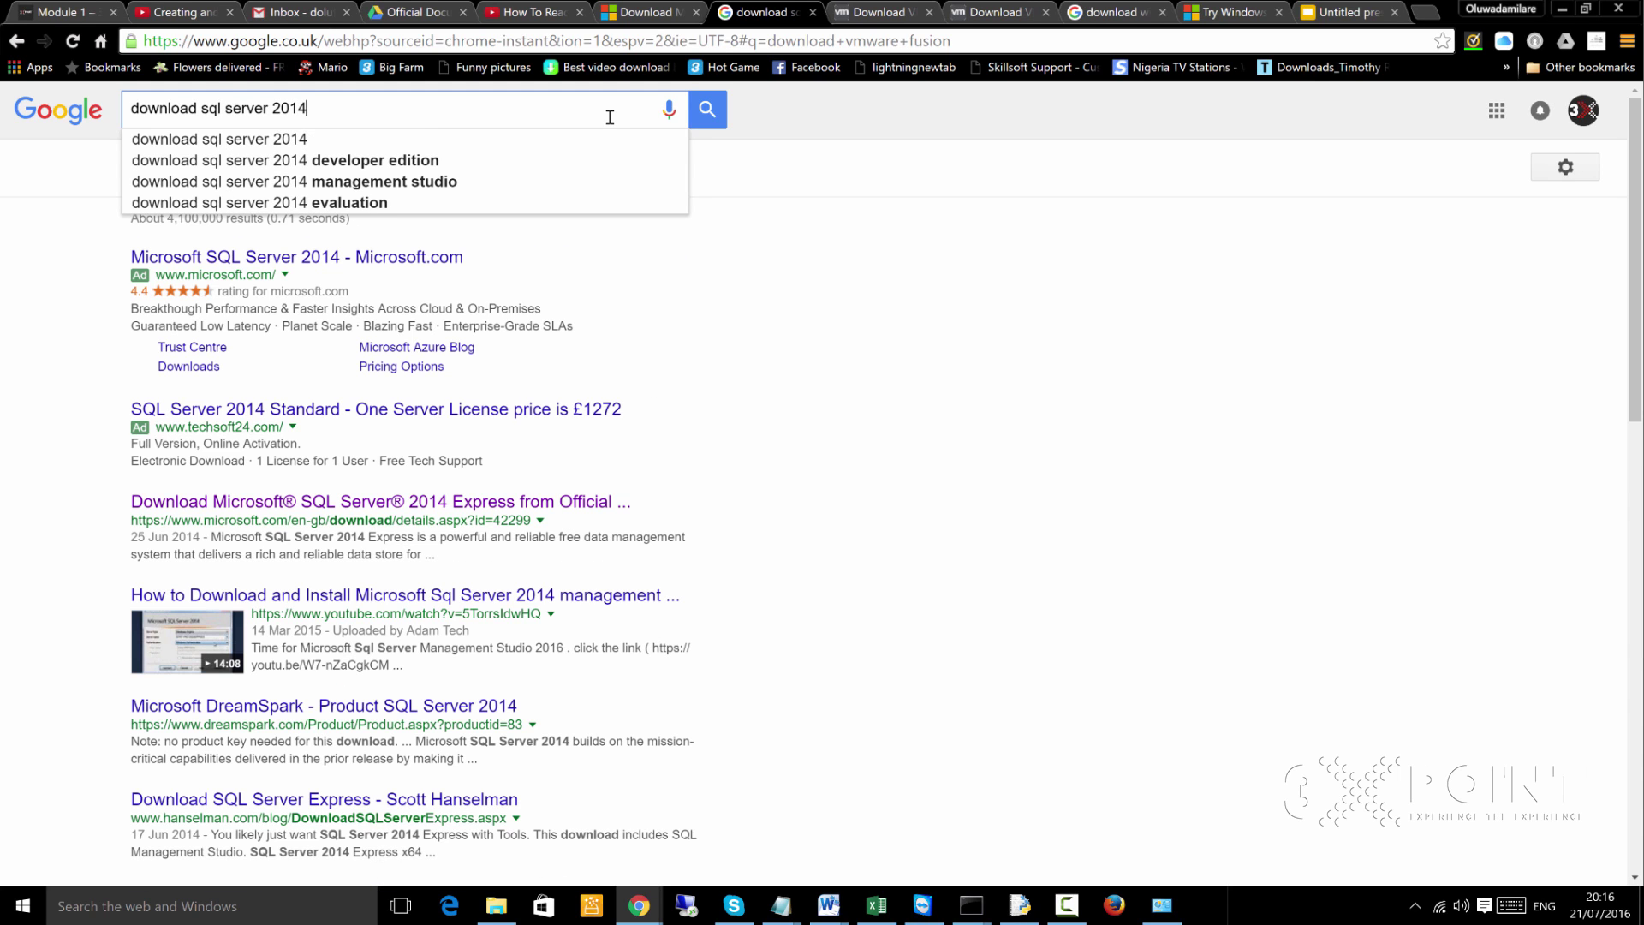
text( express)
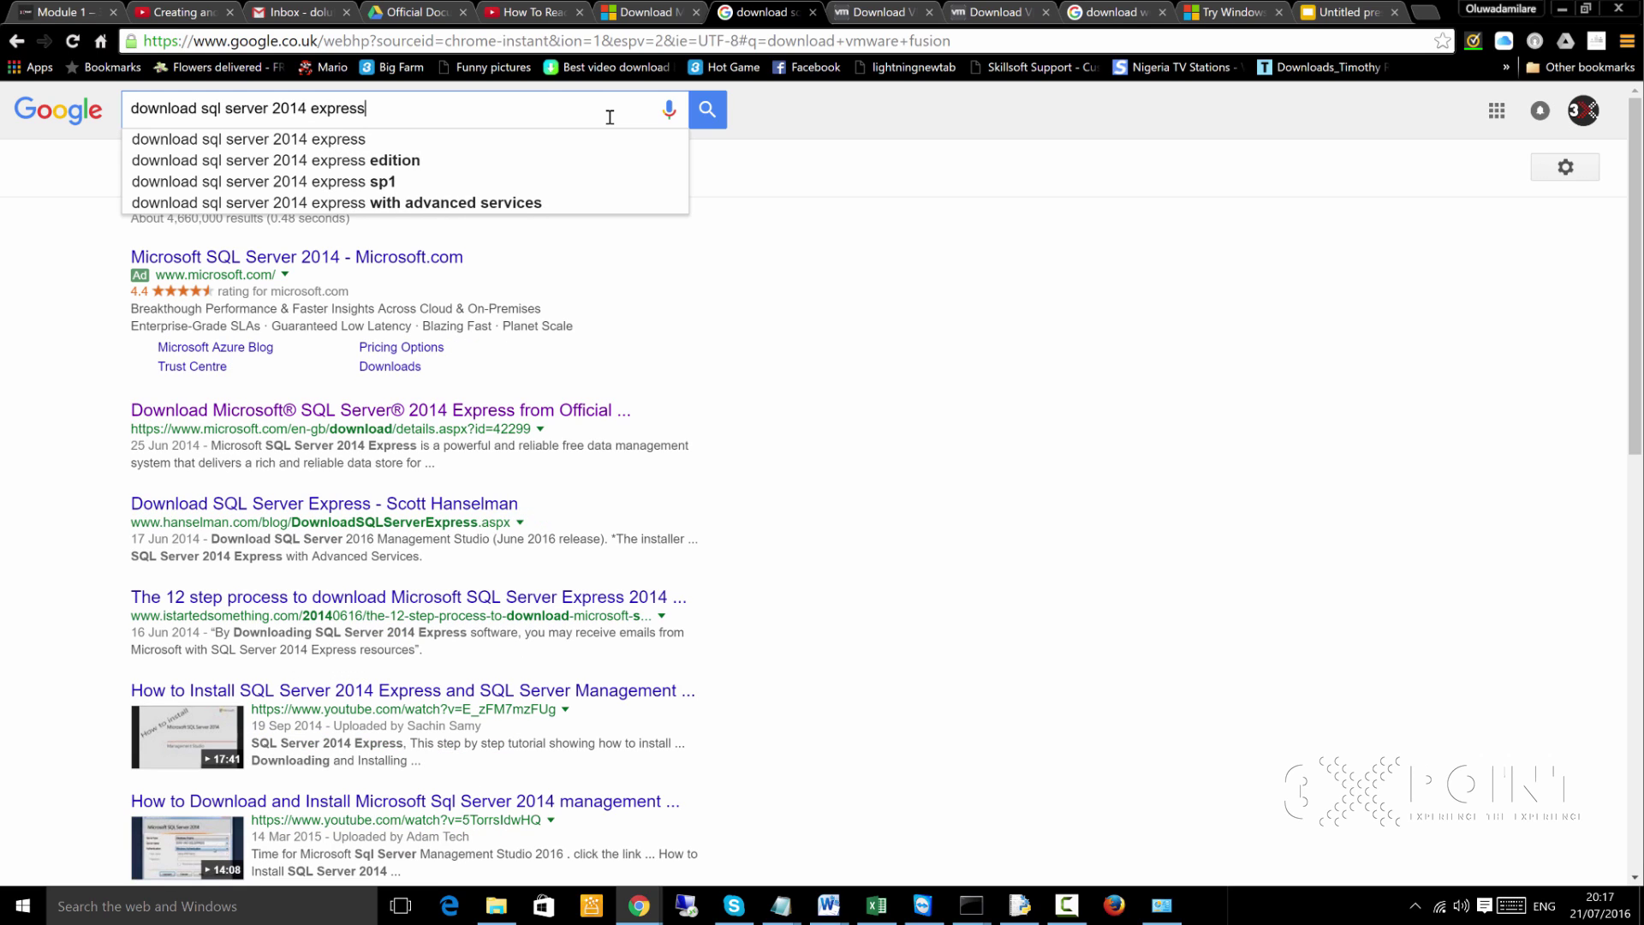
key(Return)
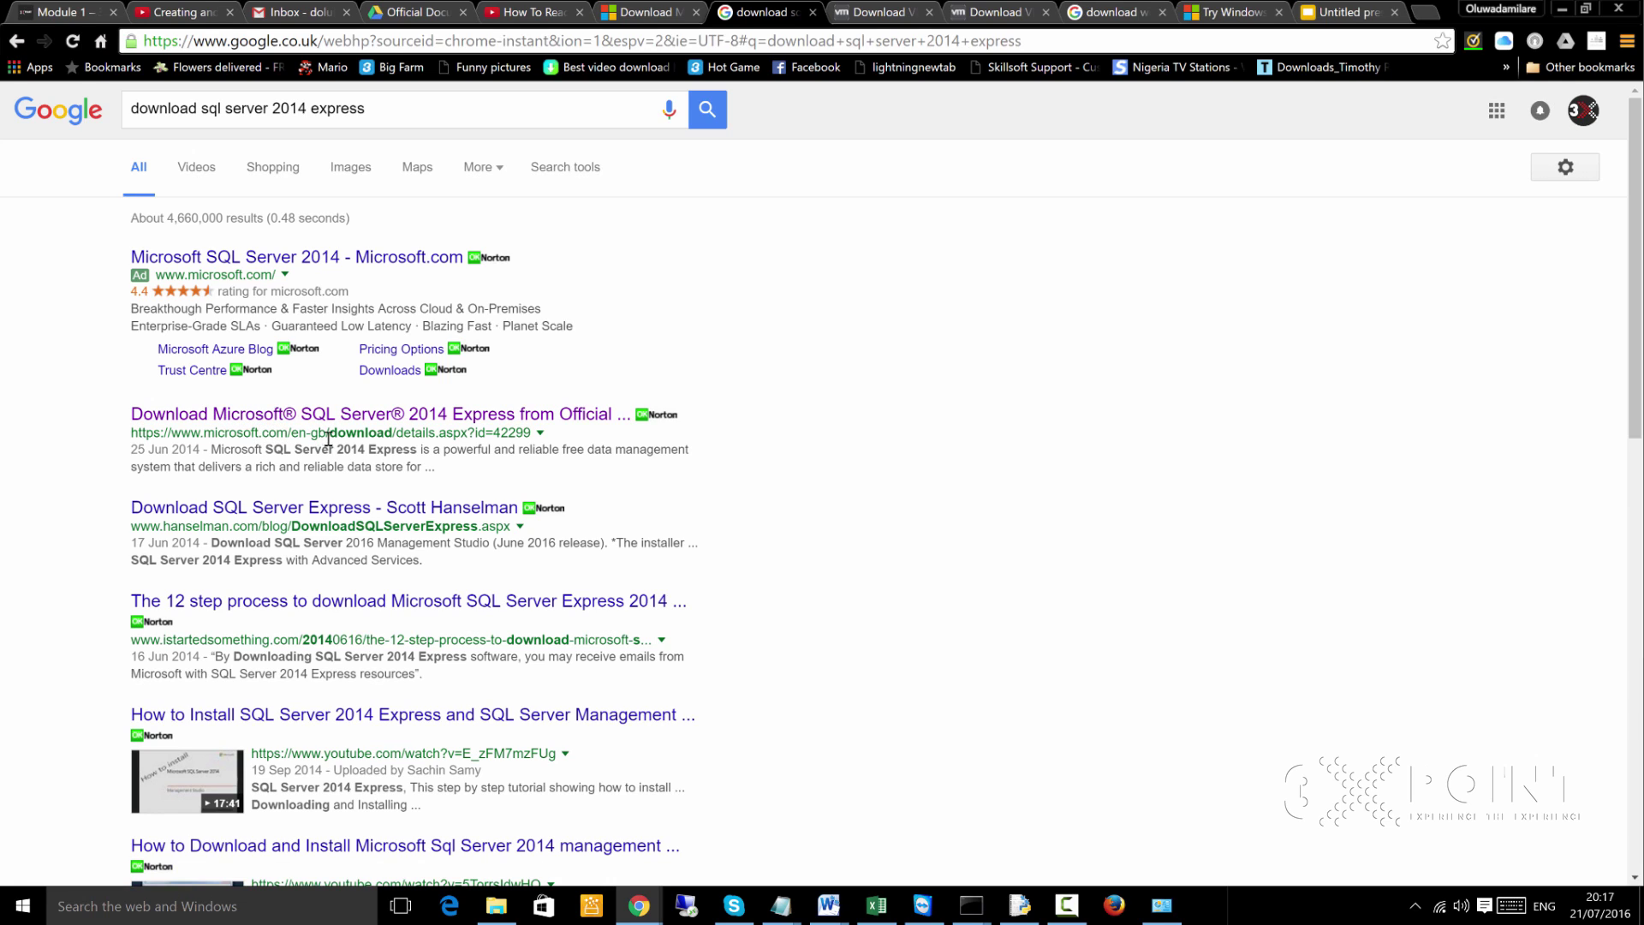
middle_click(422, 417)
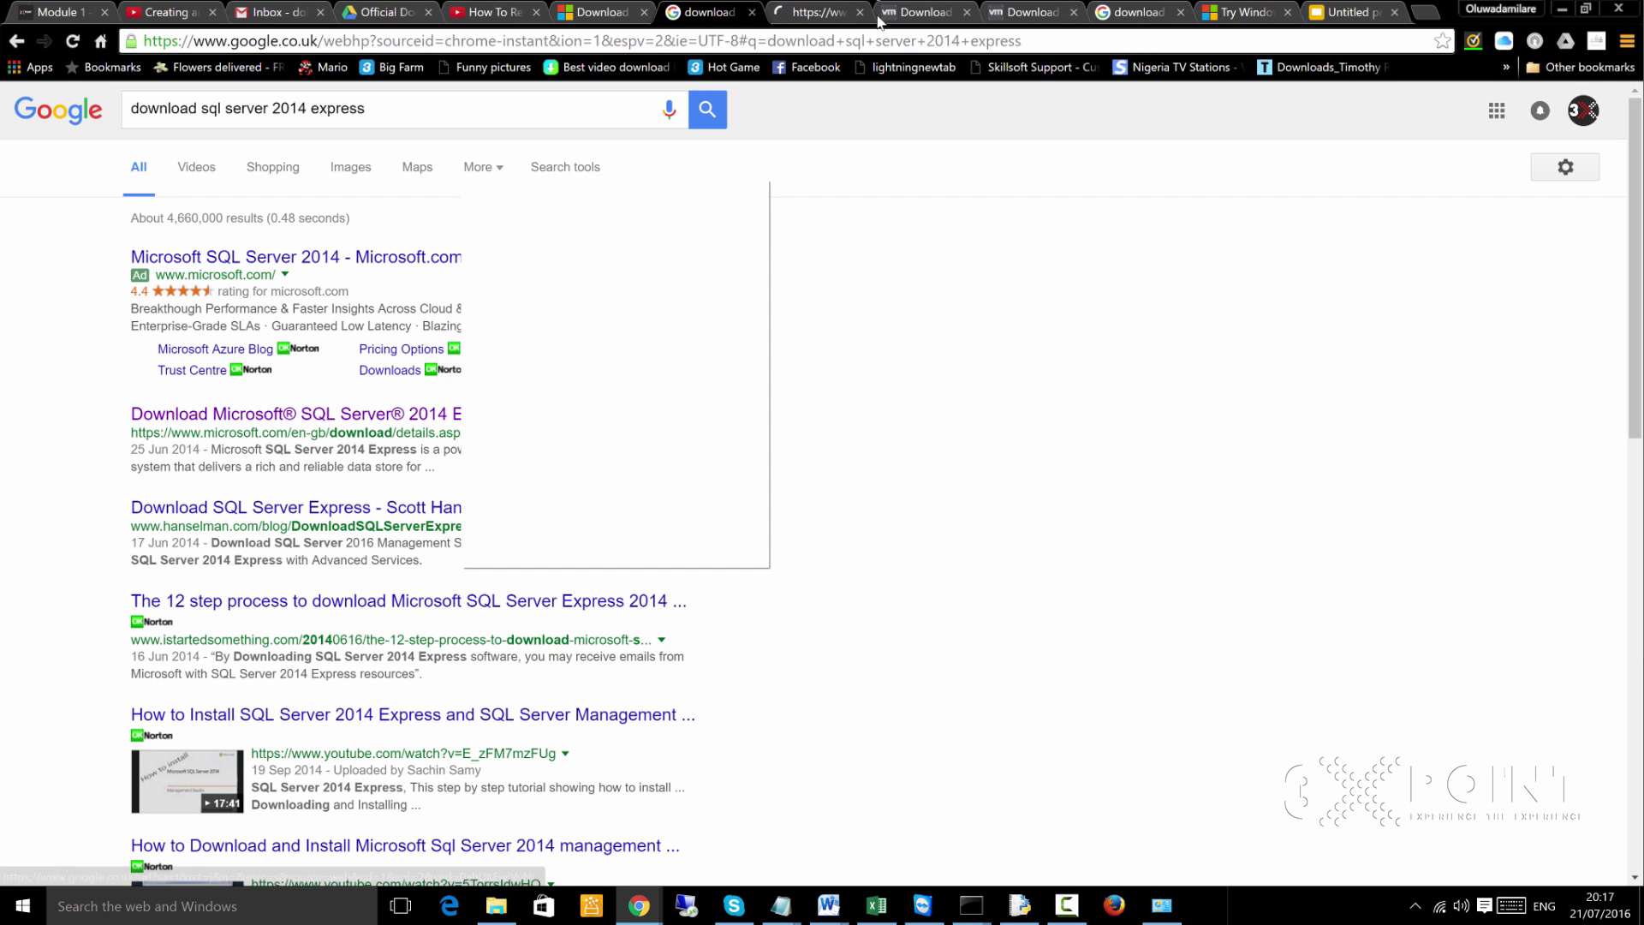
click(809, 12)
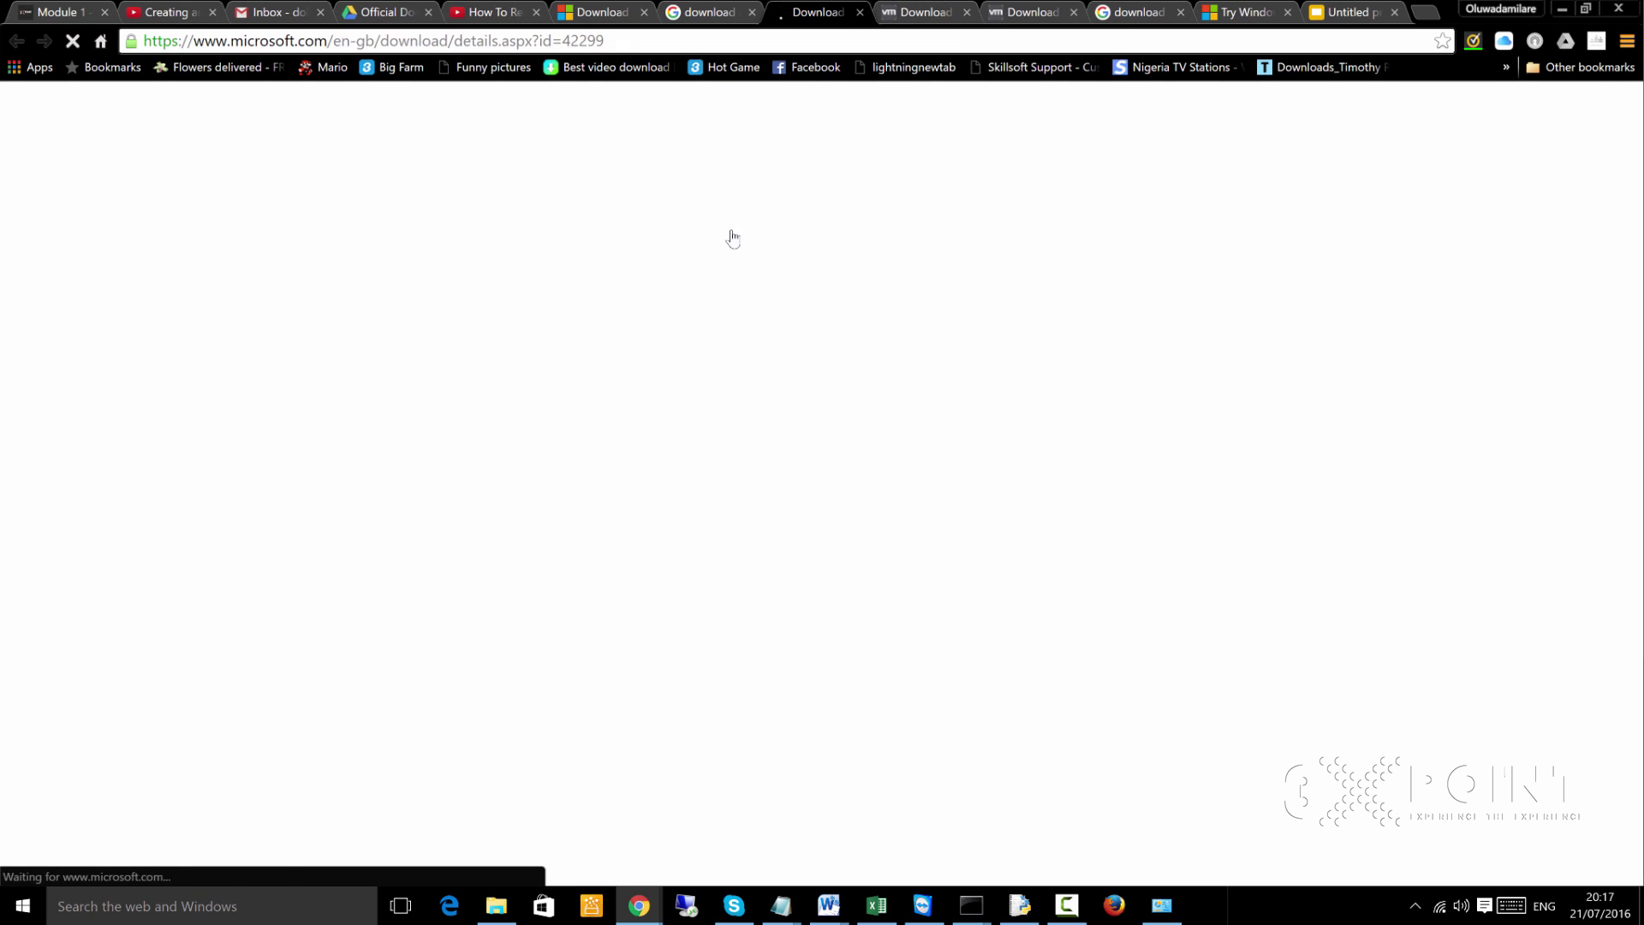
Expand the Details section of the SQL Server 2014 Express download page
scroll(686, 464, down, 5)
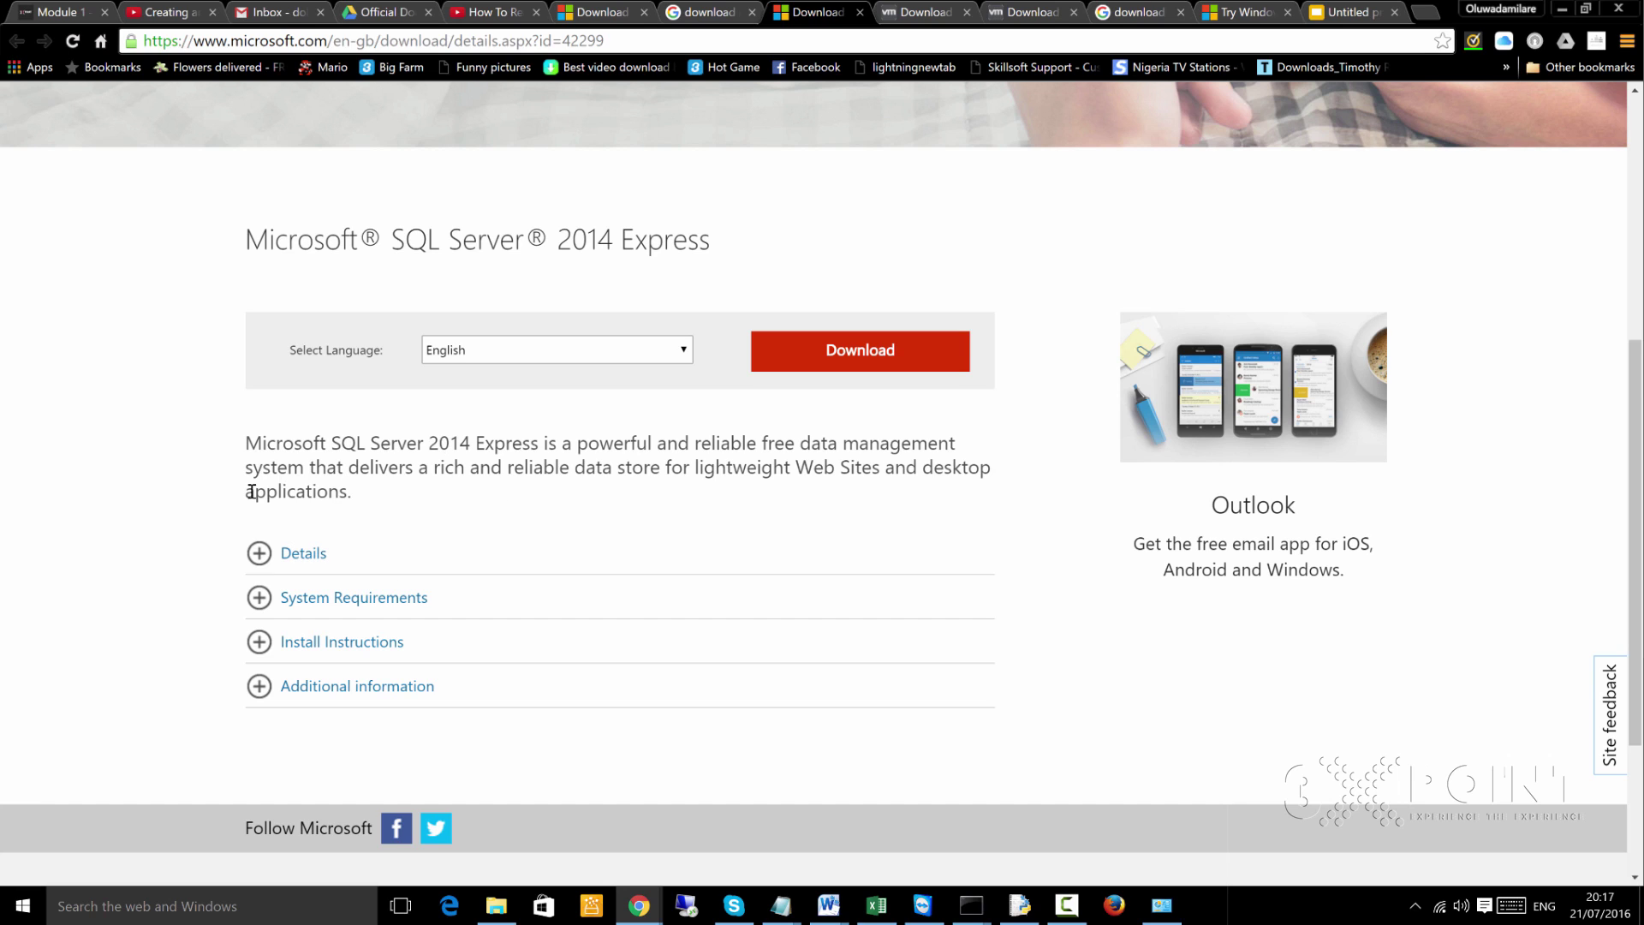
click(260, 553)
scroll(433, 698, down, 2)
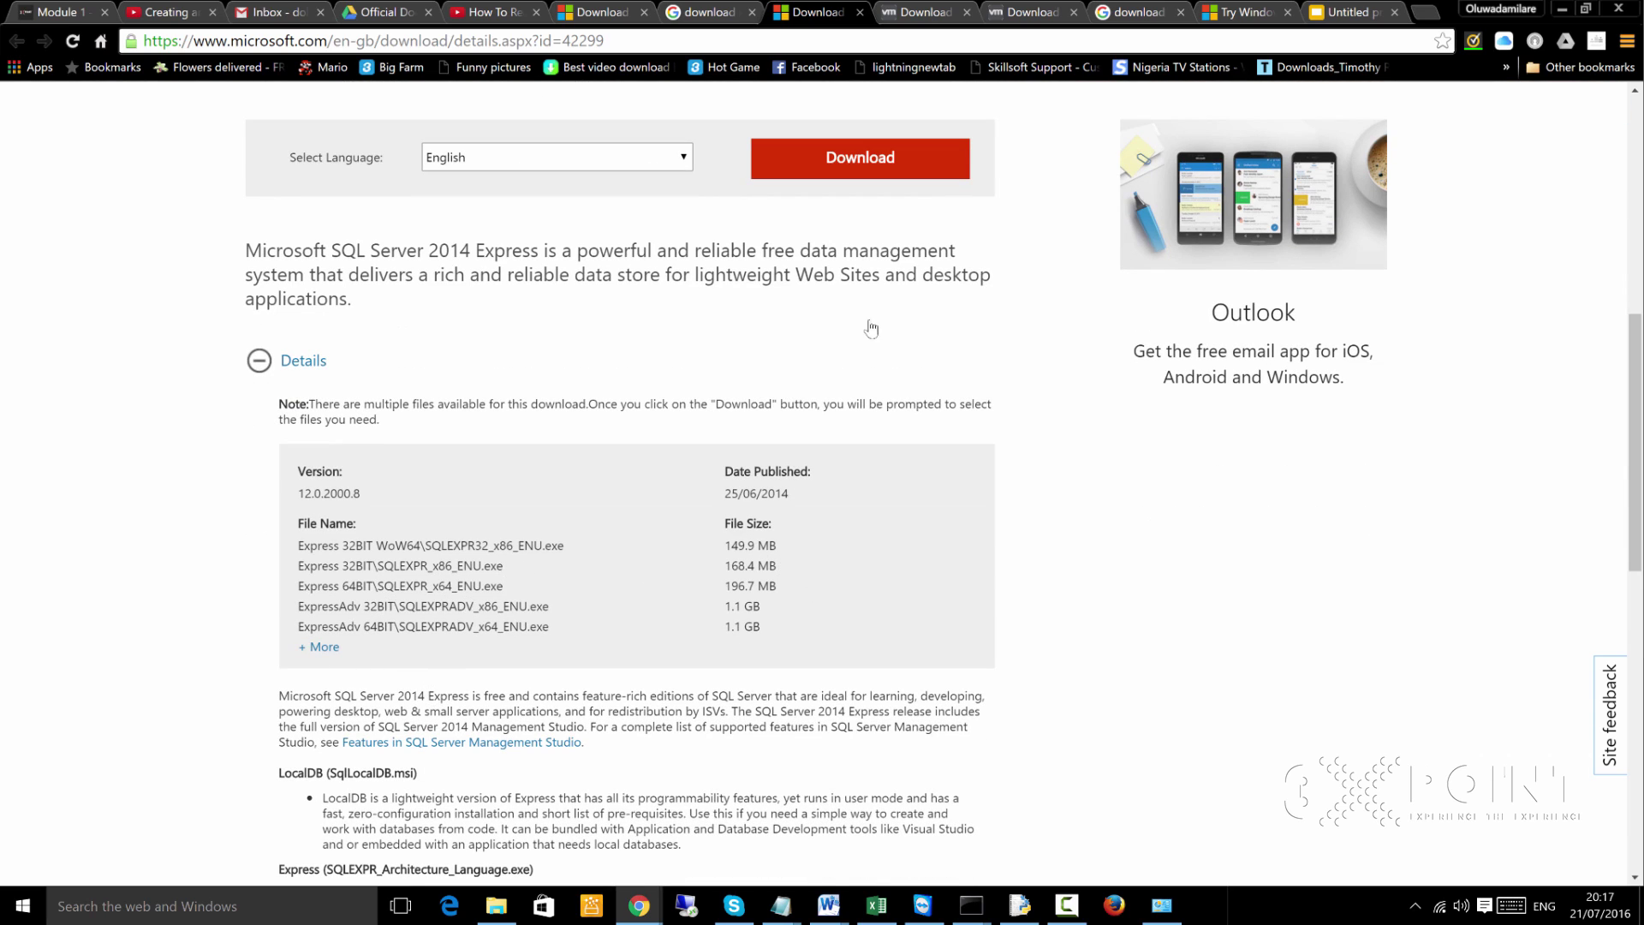
scroll(940, 224, up, 2)
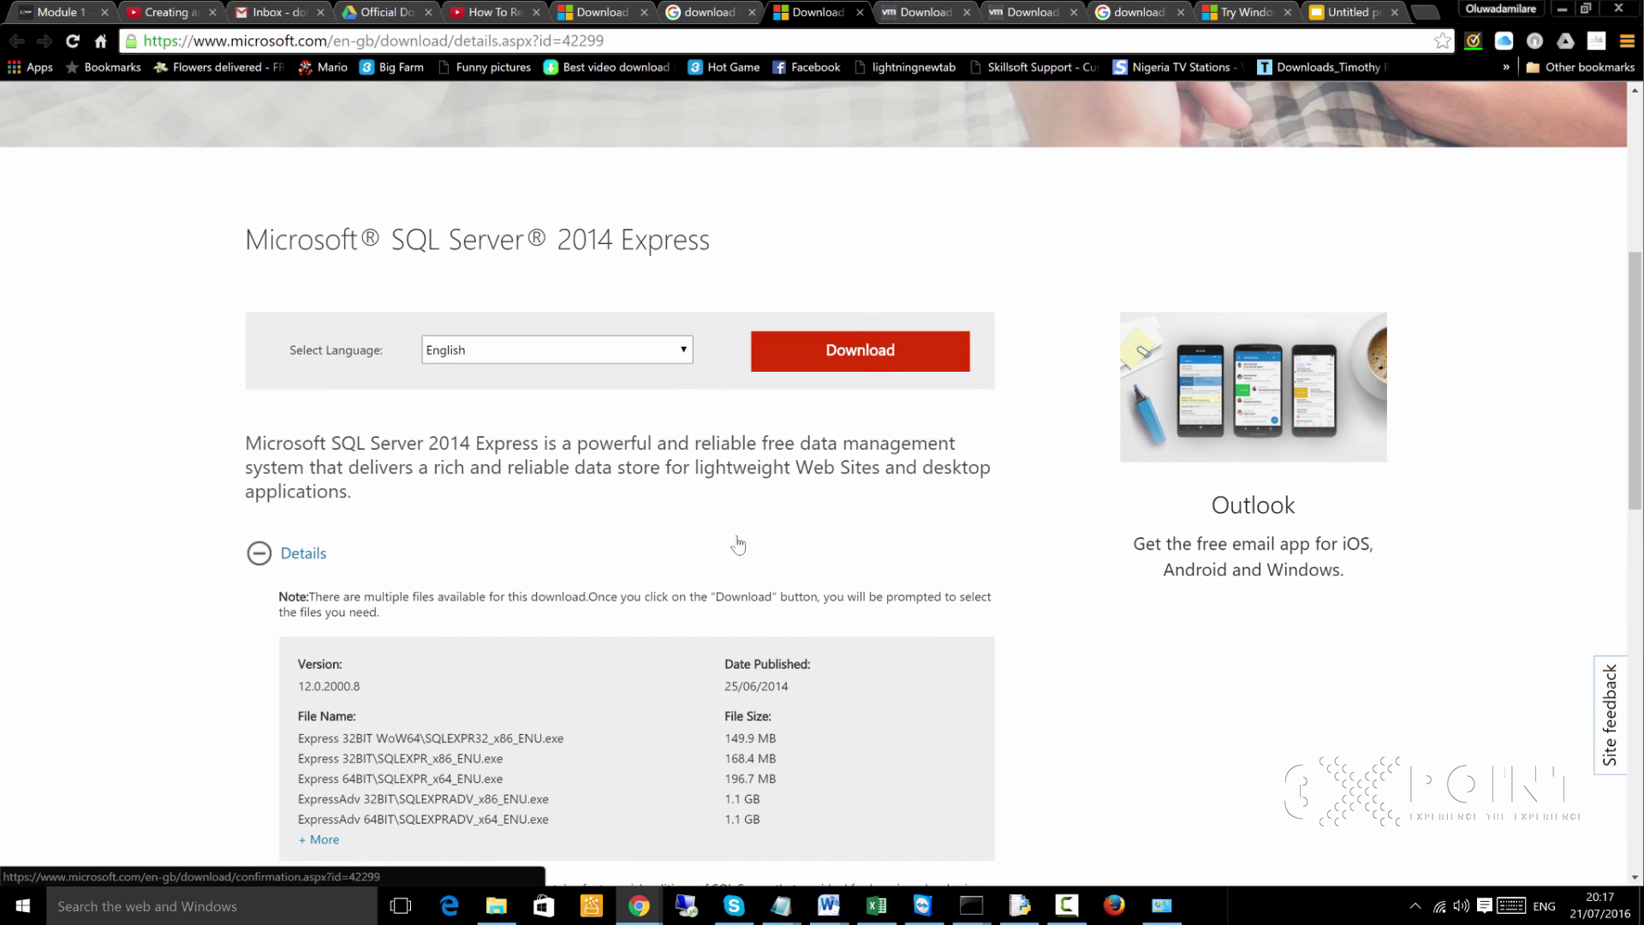
scroll(750, 528, down, 3)
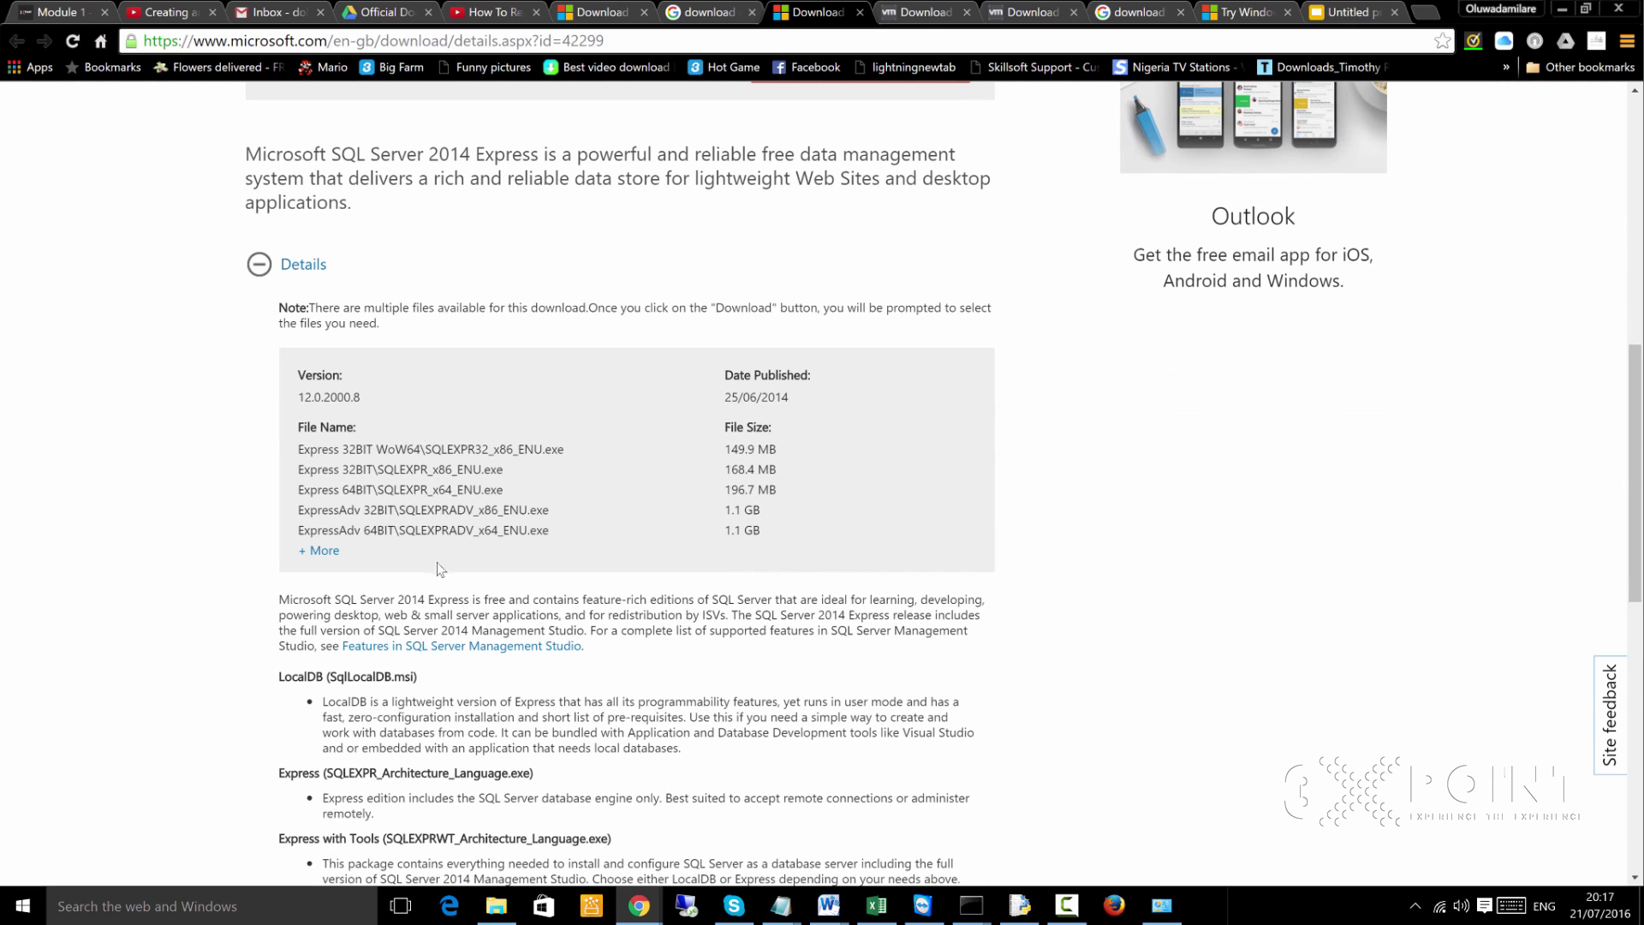
scroll(439, 566, down, 4)
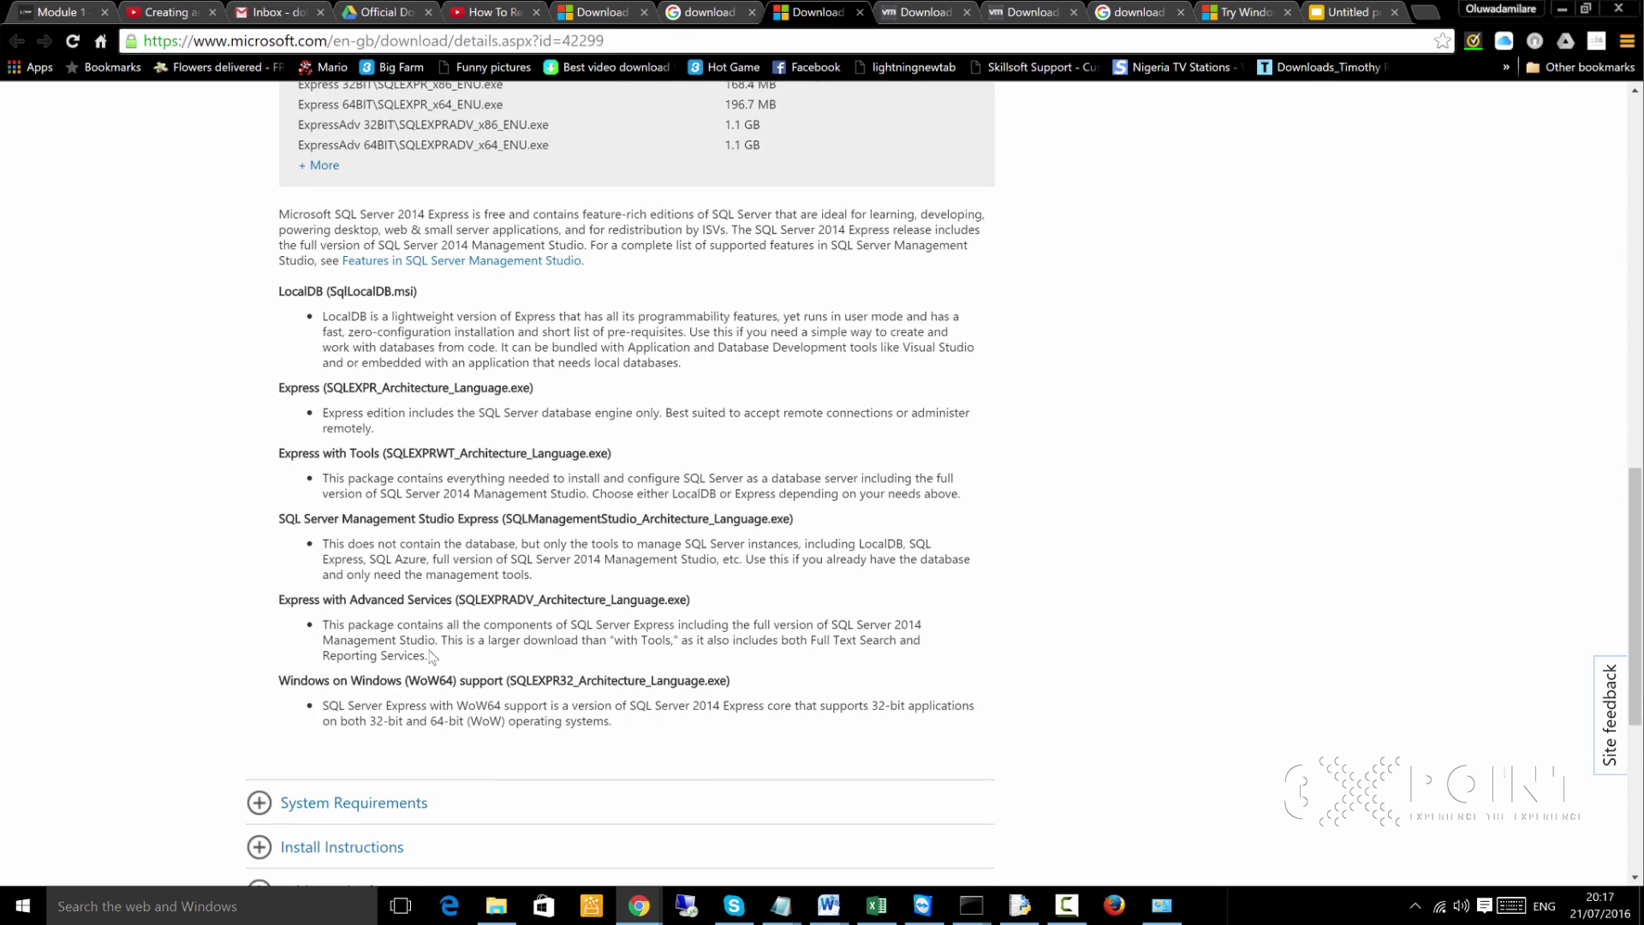
scroll(429, 638, up, 2)
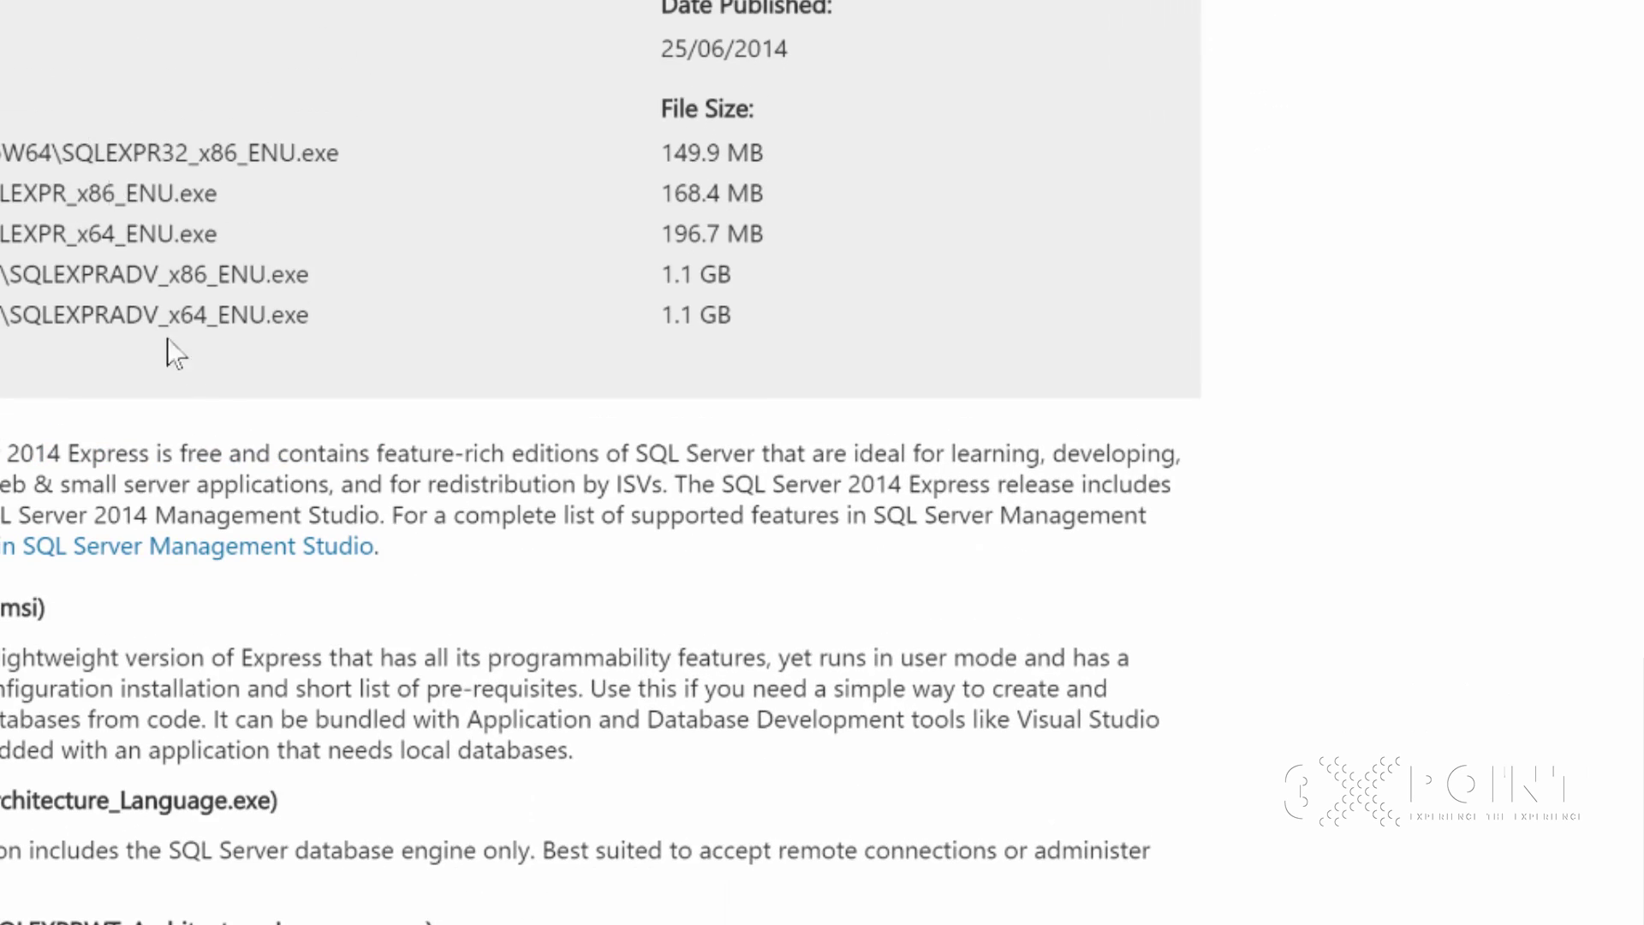
Highlight the 32-bit, x86 and x64 parts of the installer file names to compare them
drag(309, 315, 162, 146)
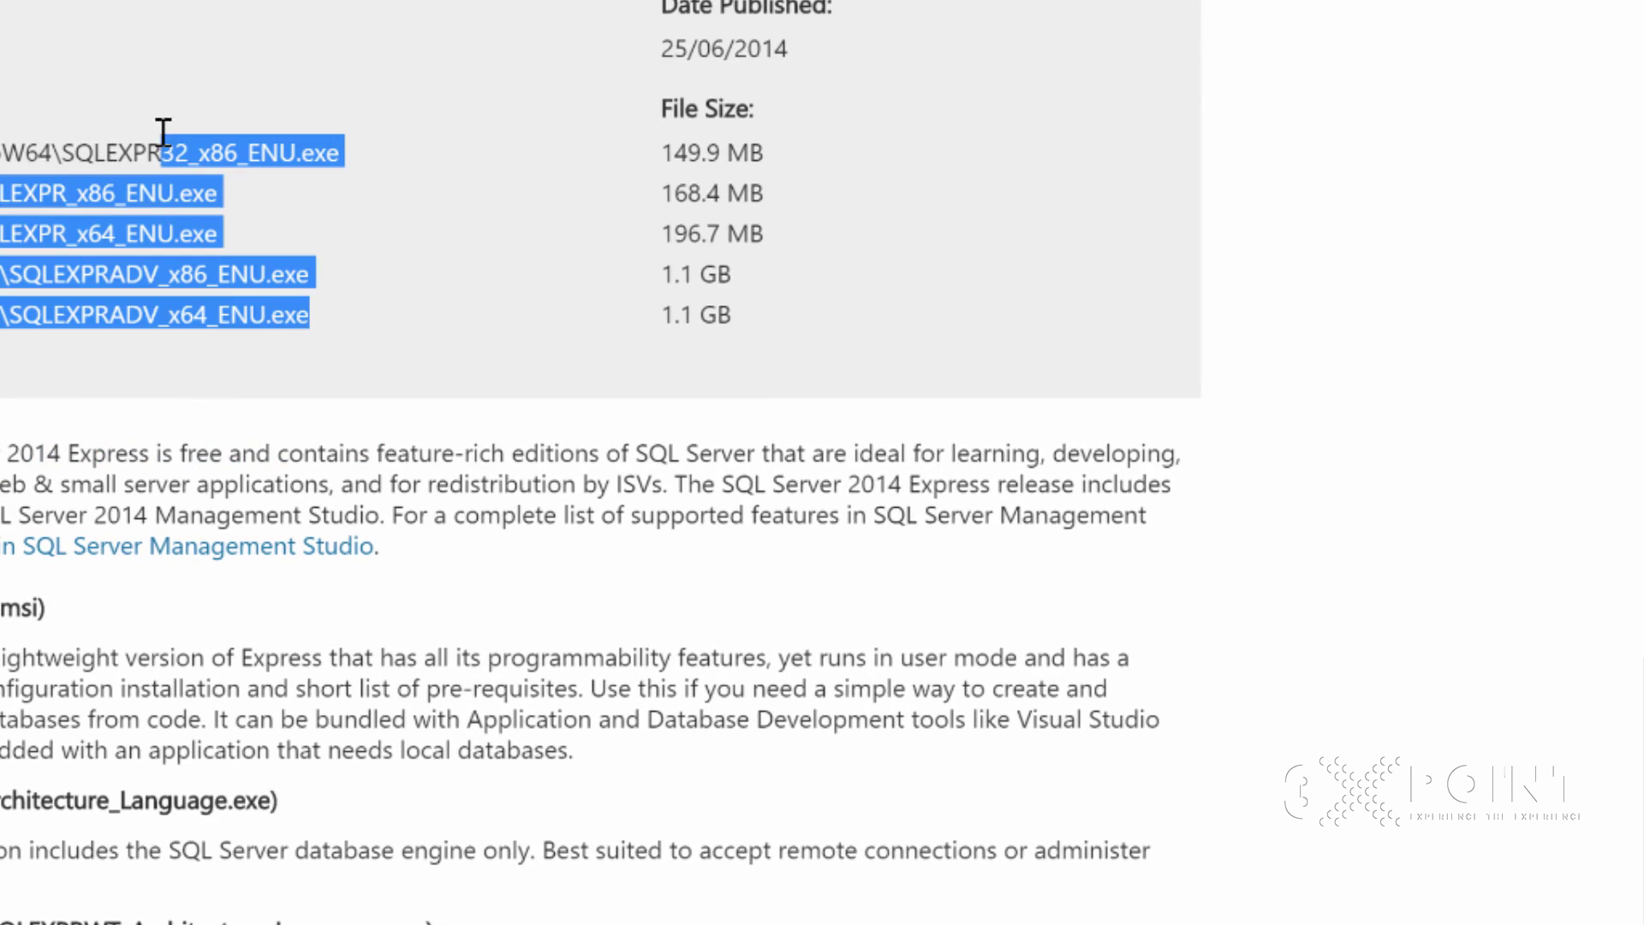
click(195, 165)
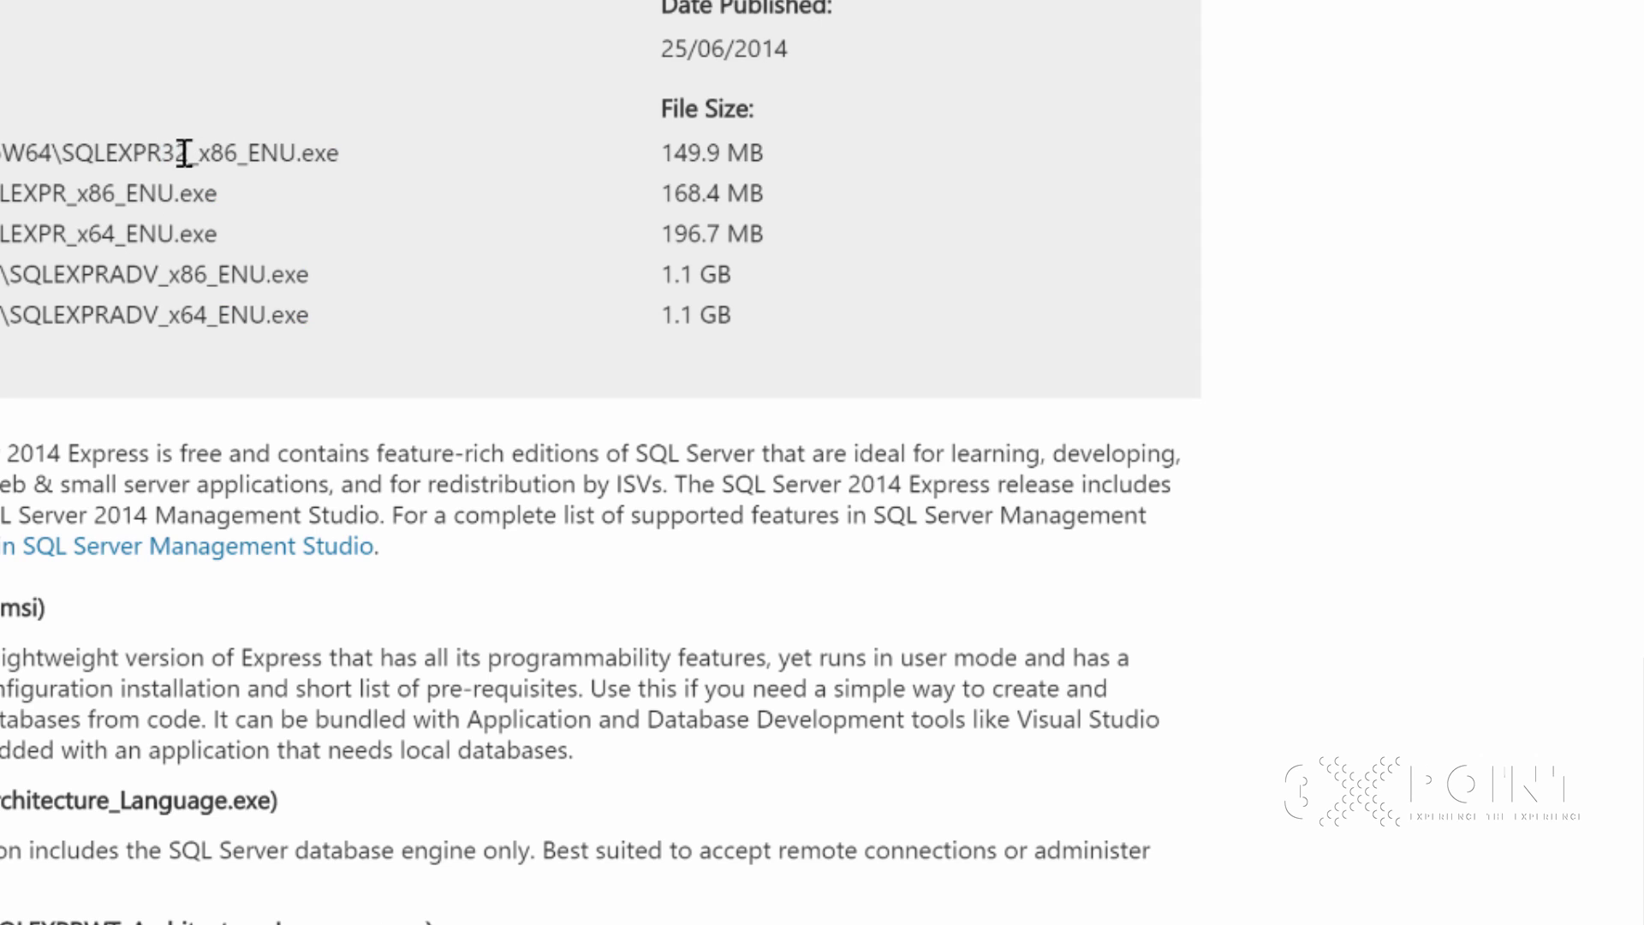
drag(177, 154, 241, 154)
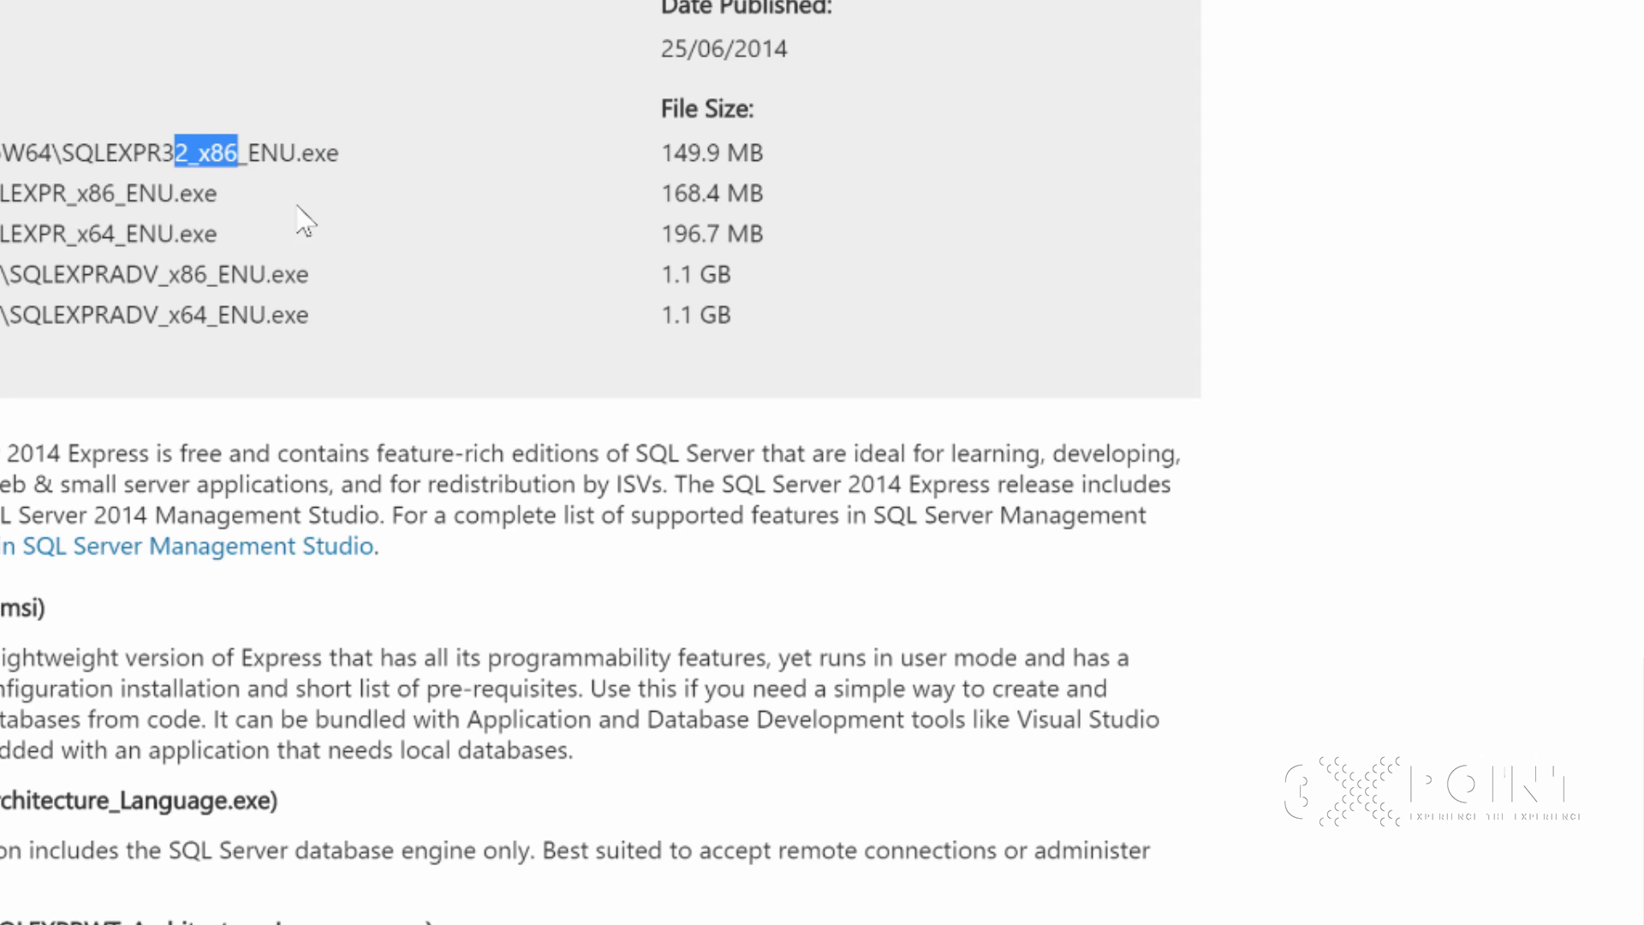
click(135, 77)
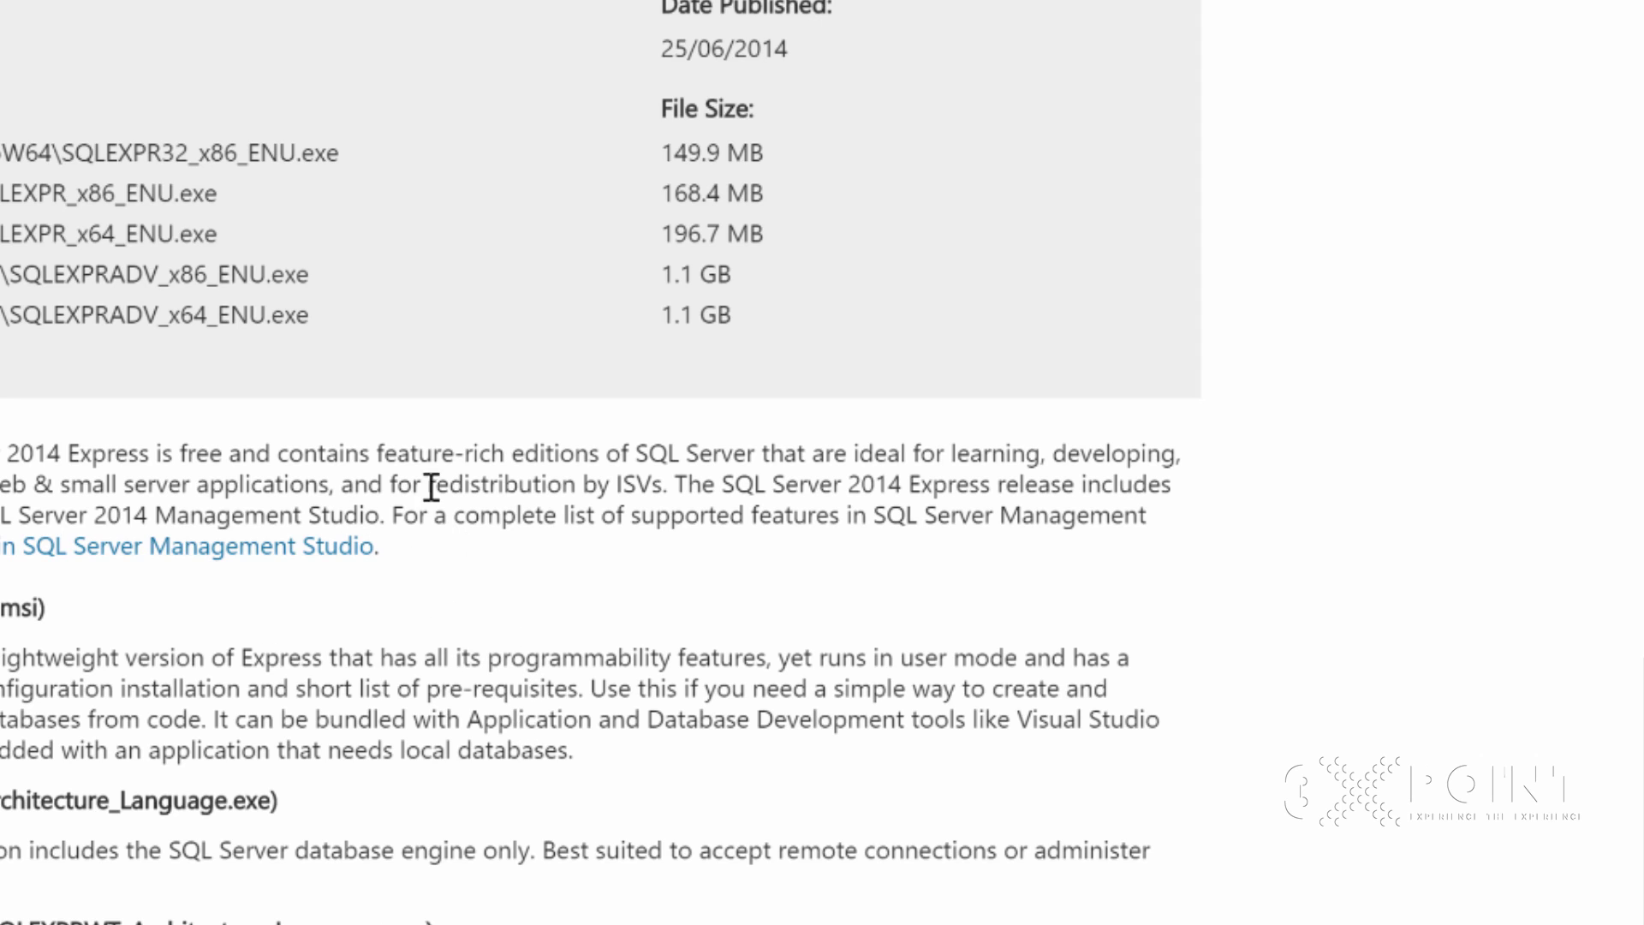
drag(127, 193, 76, 193)
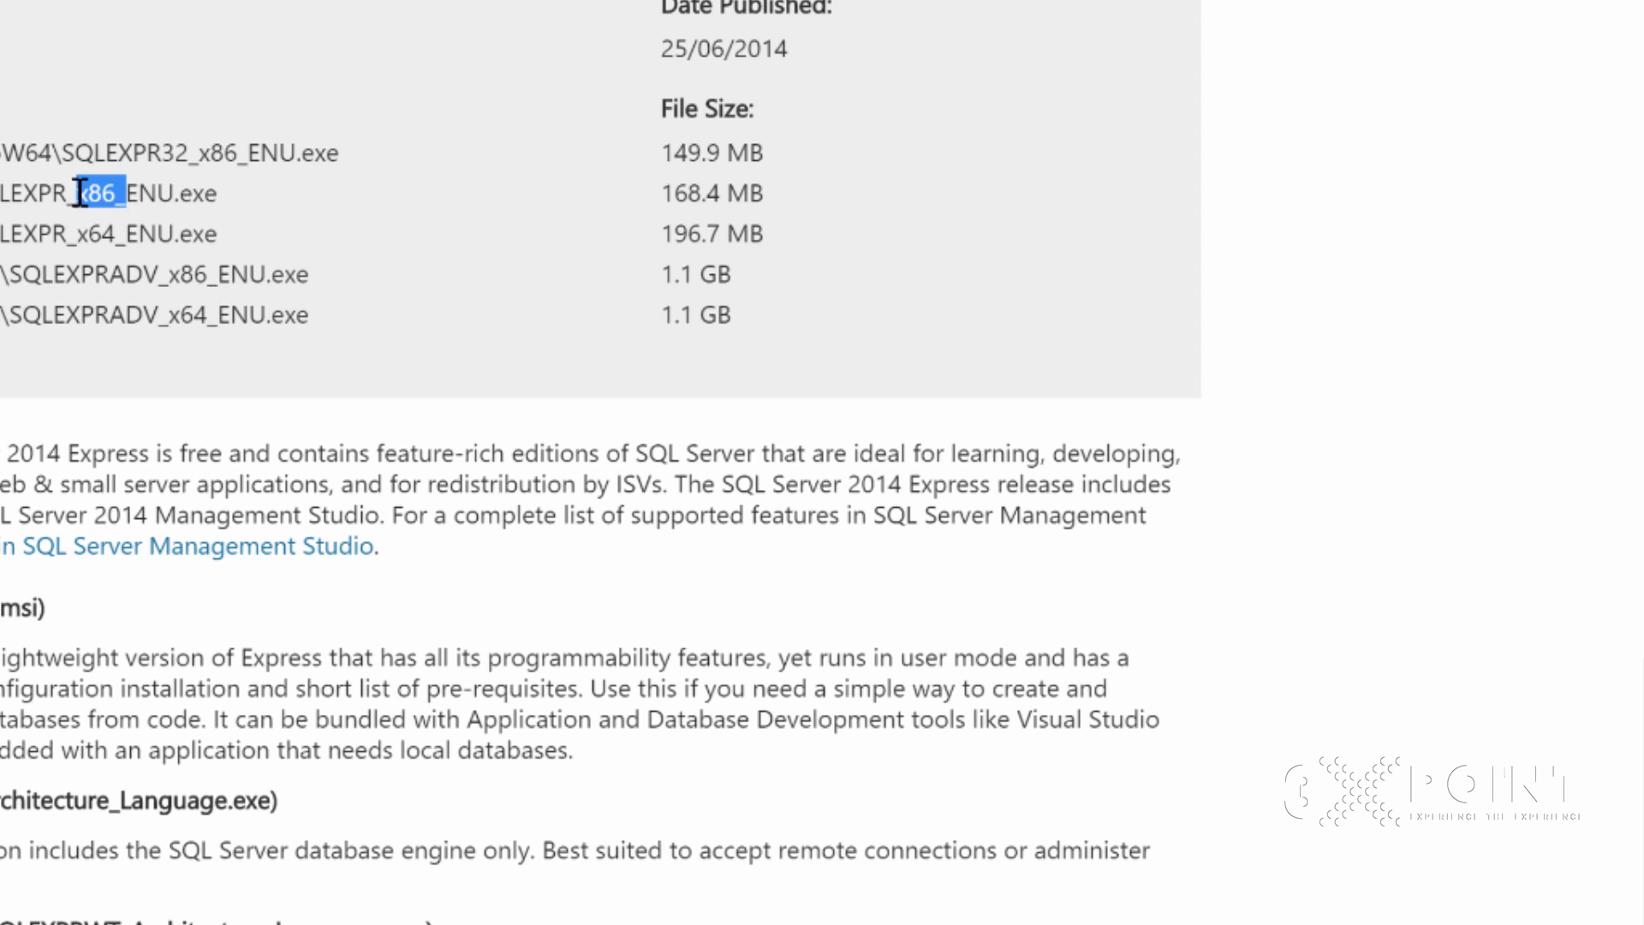
drag(217, 275, 180, 275)
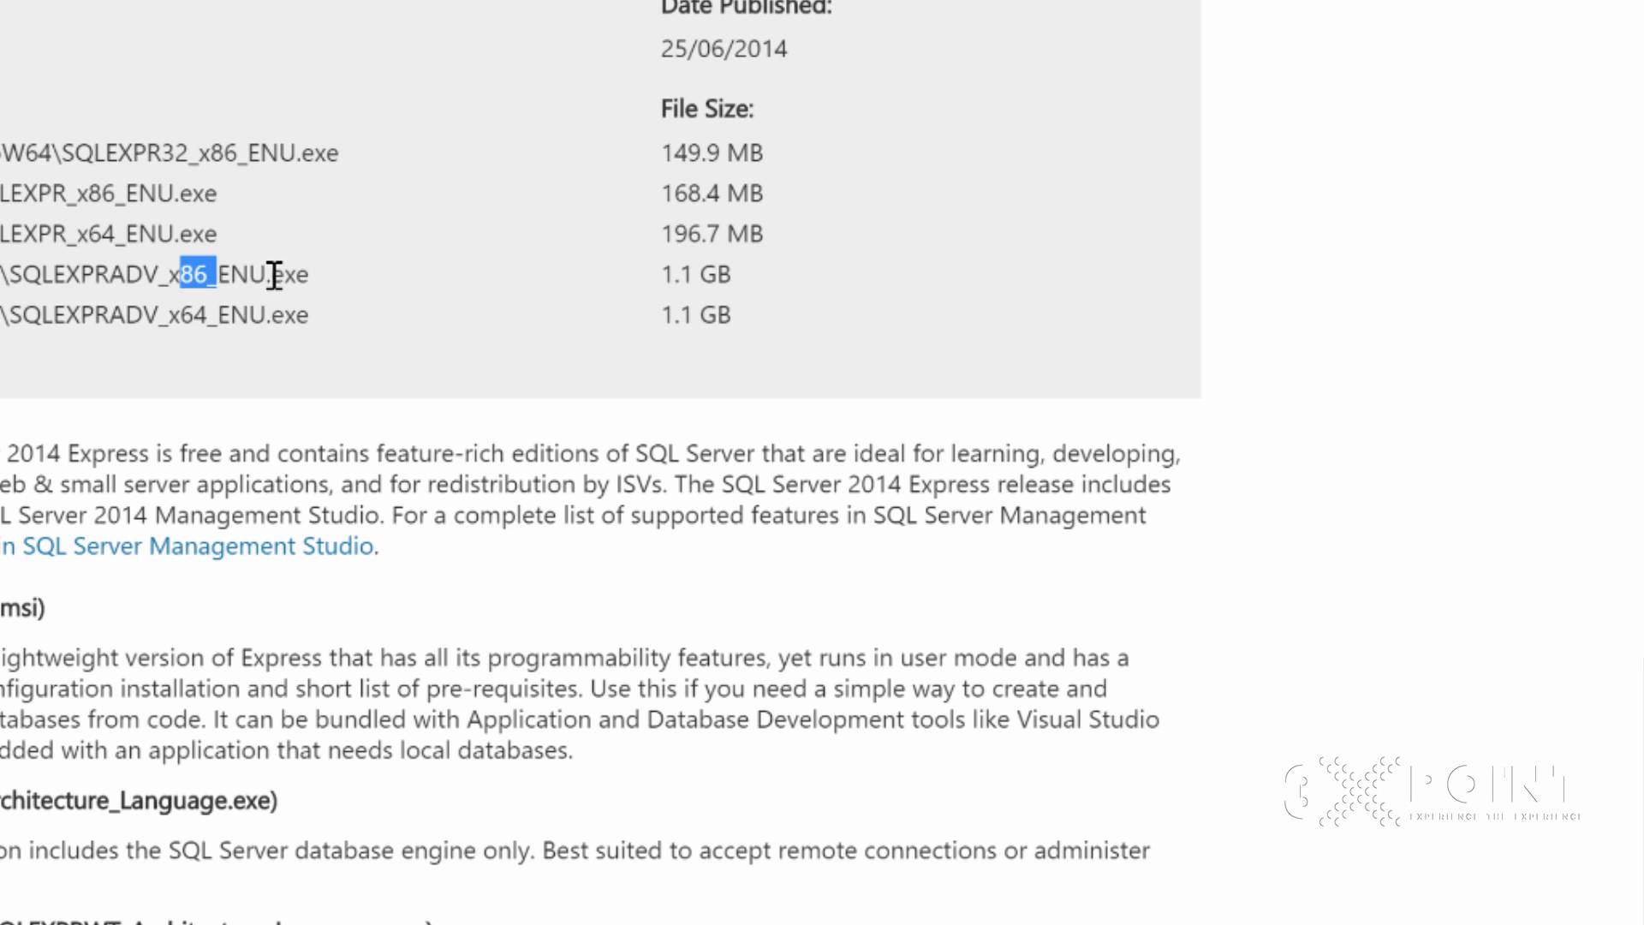
drag(137, 234, 77, 234)
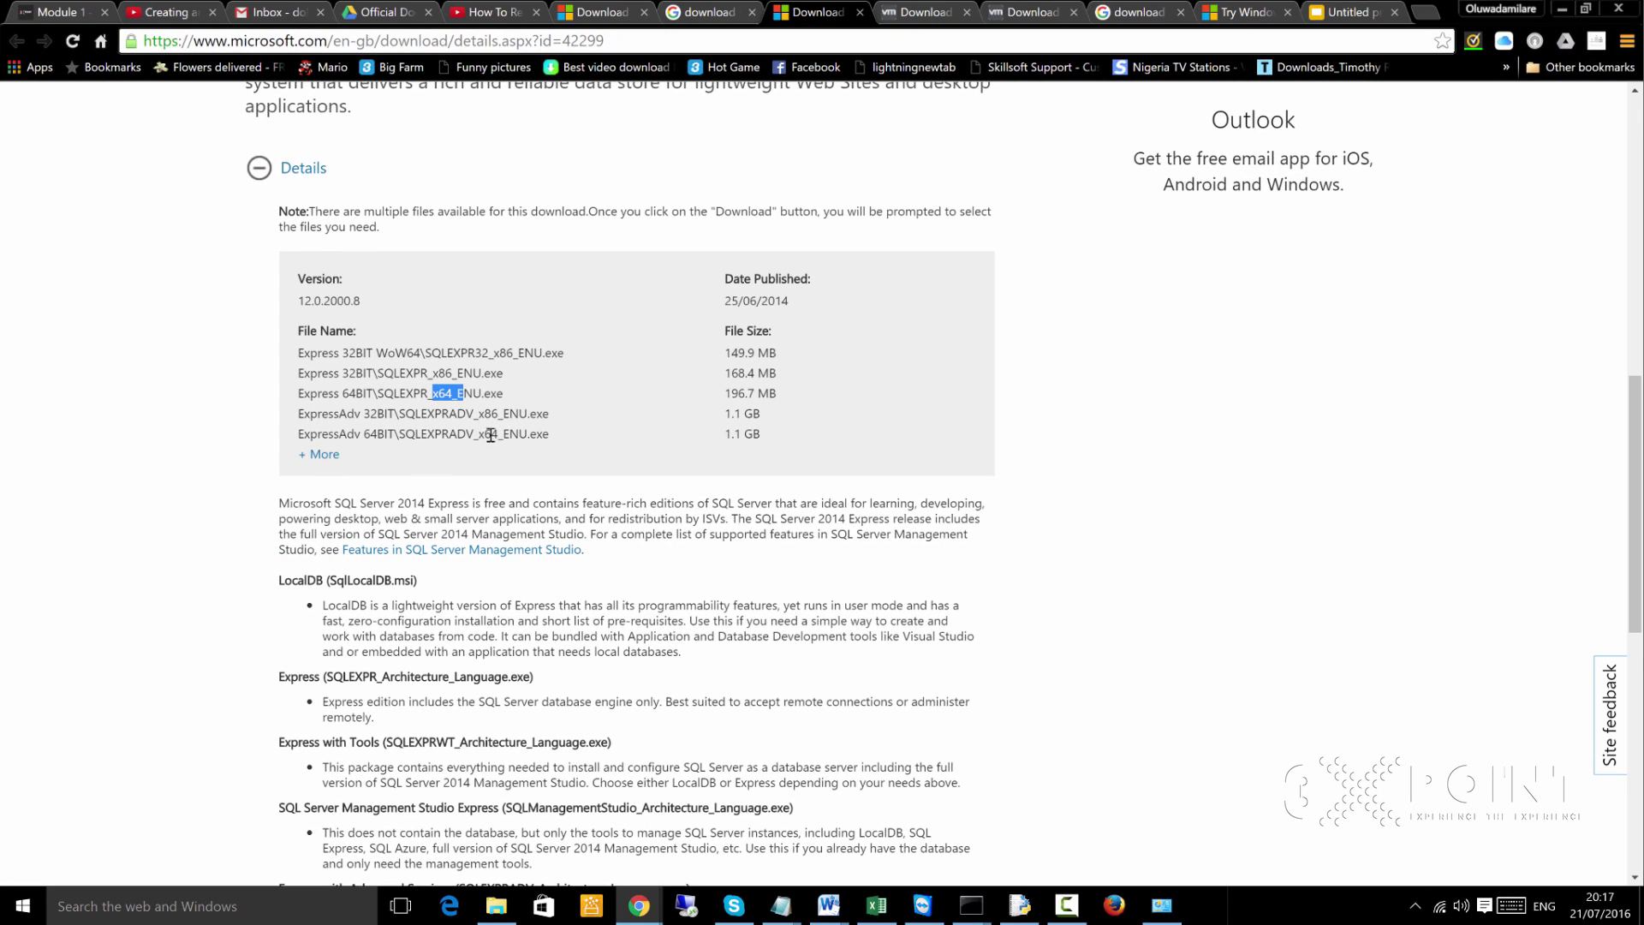
drag(511, 434, 473, 434)
click(513, 431)
click(497, 905)
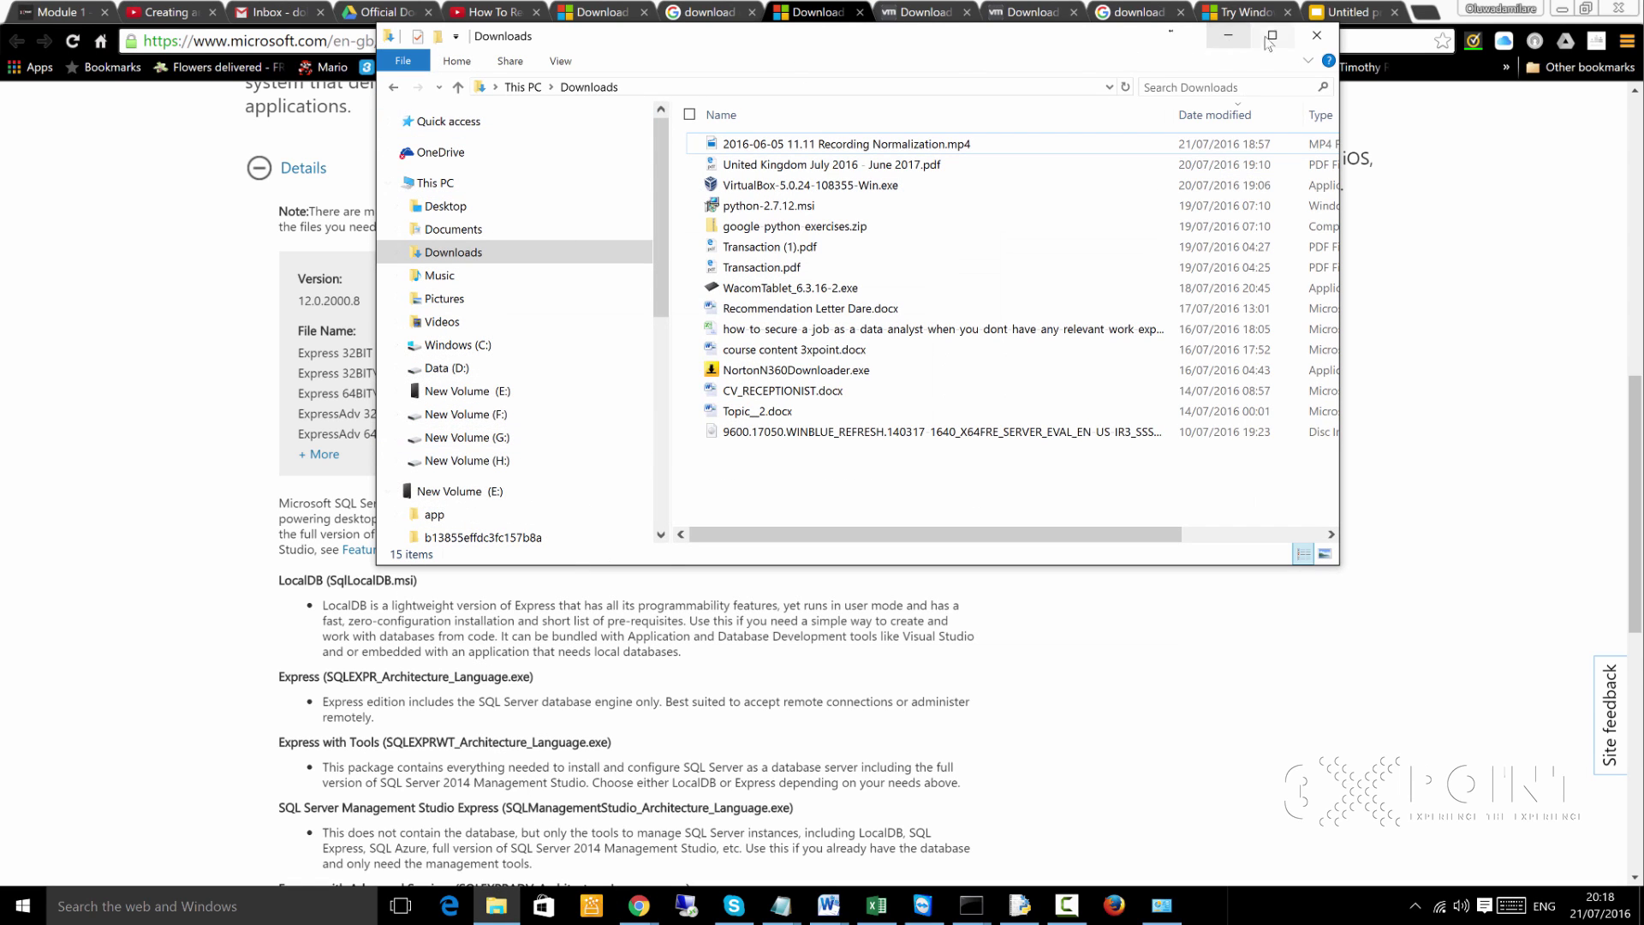
click(1271, 36)
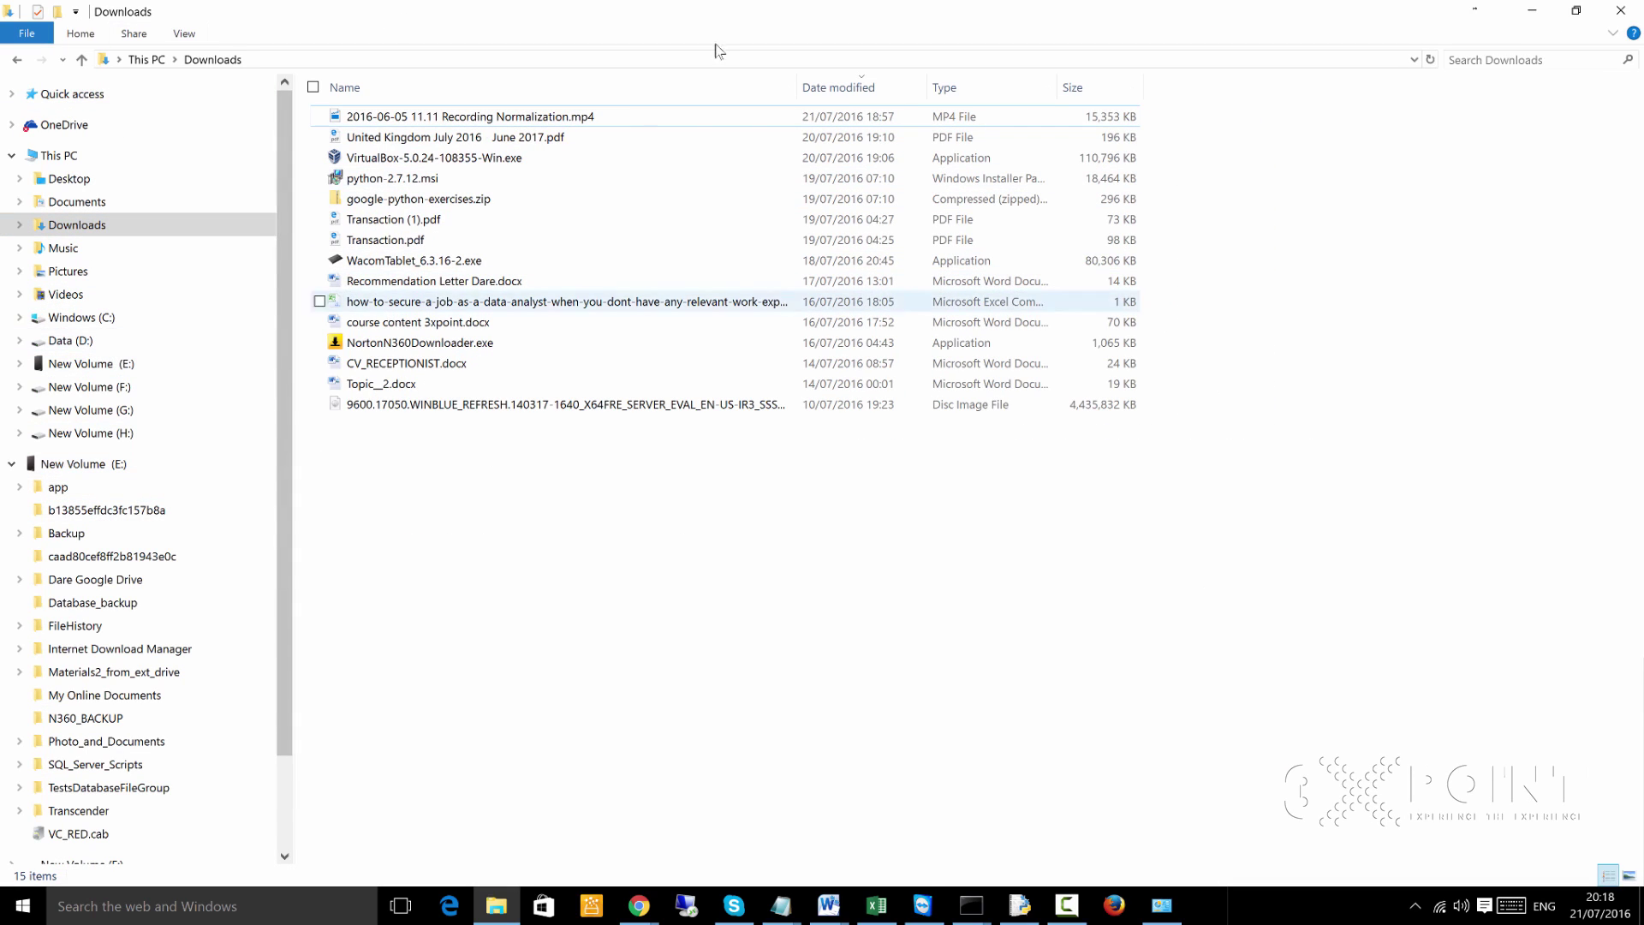
click(1531, 11)
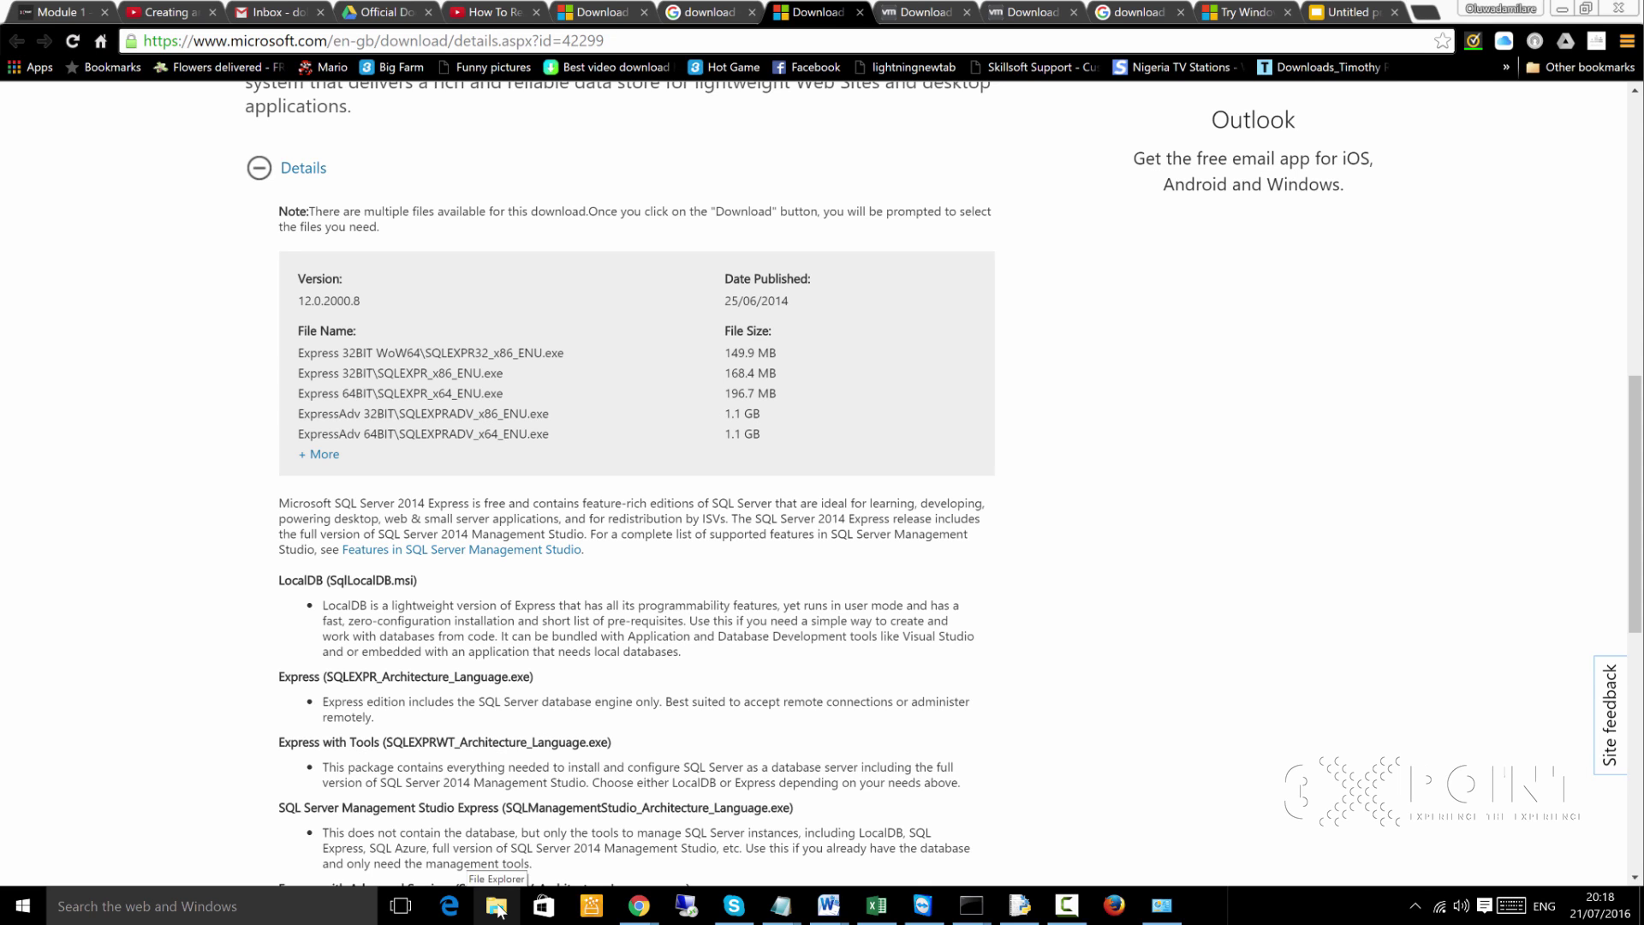
Confirm via This PC Properties that the system is 64-bit on an x64 processor, then close the System window
click(497, 909)
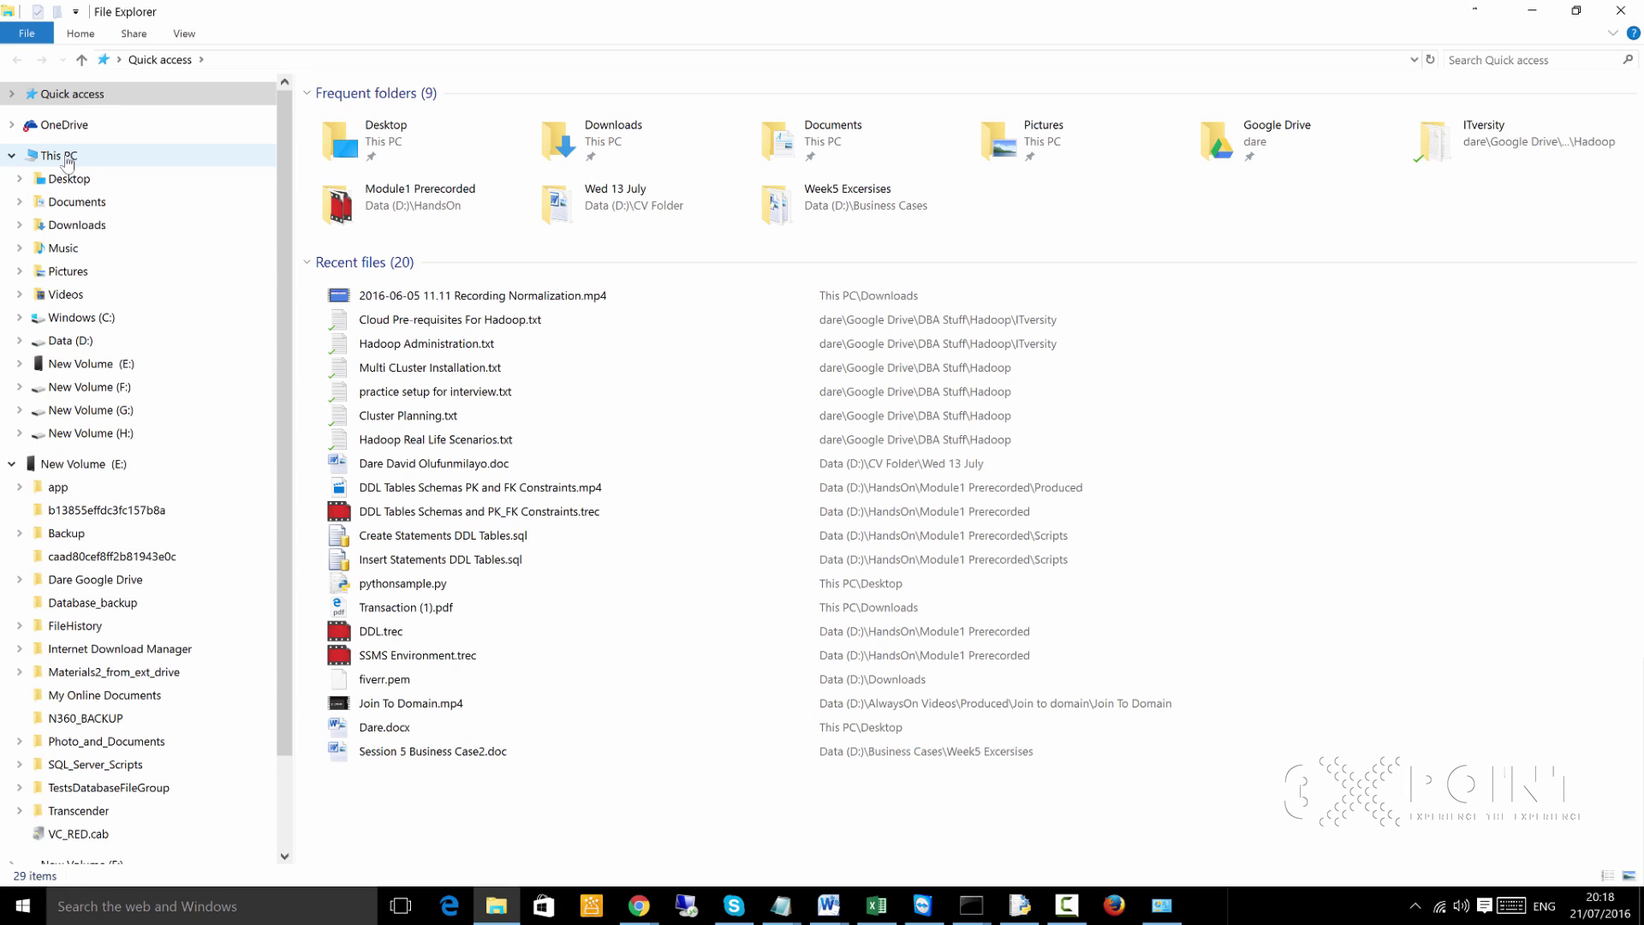
right_click(67, 160)
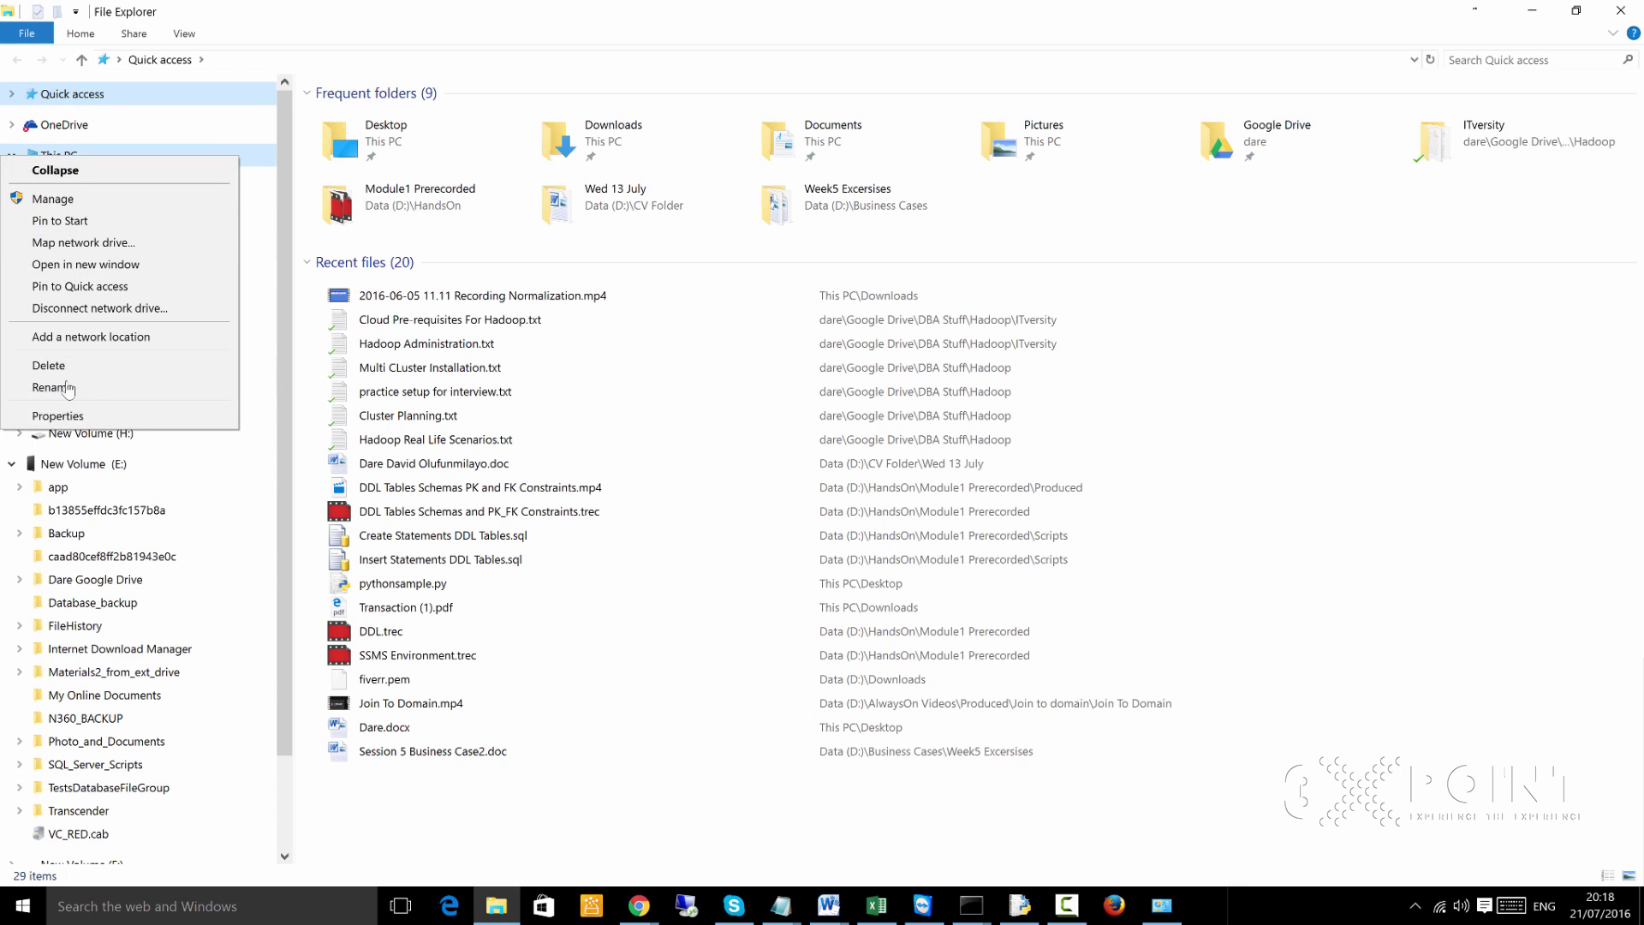
click(73, 418)
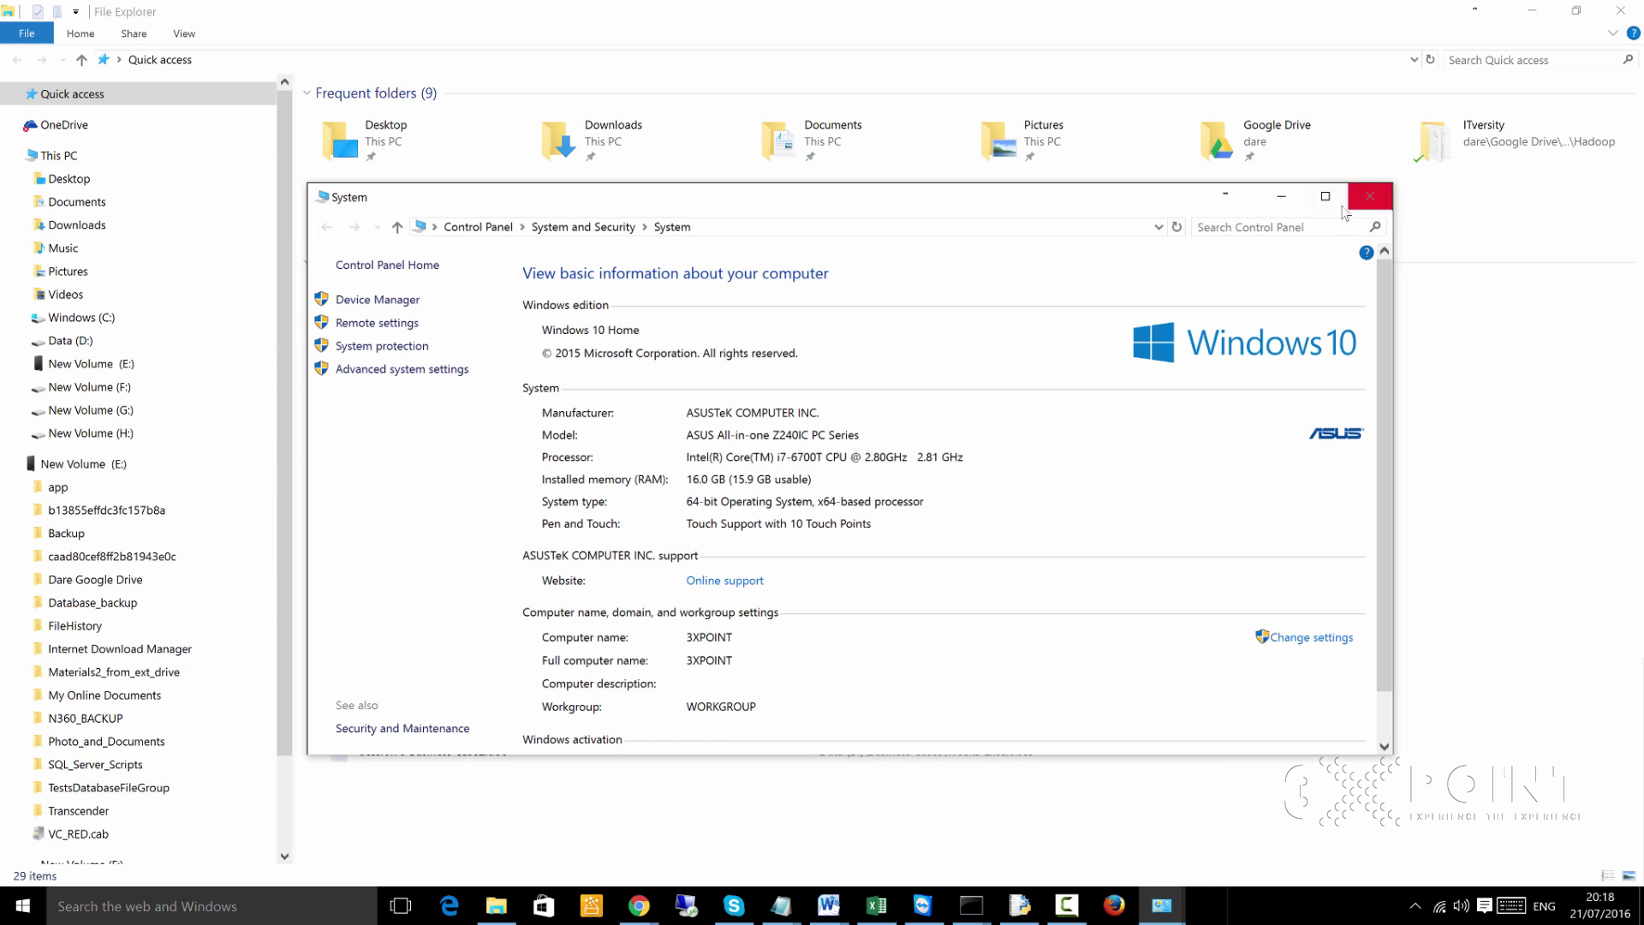
click(1370, 195)
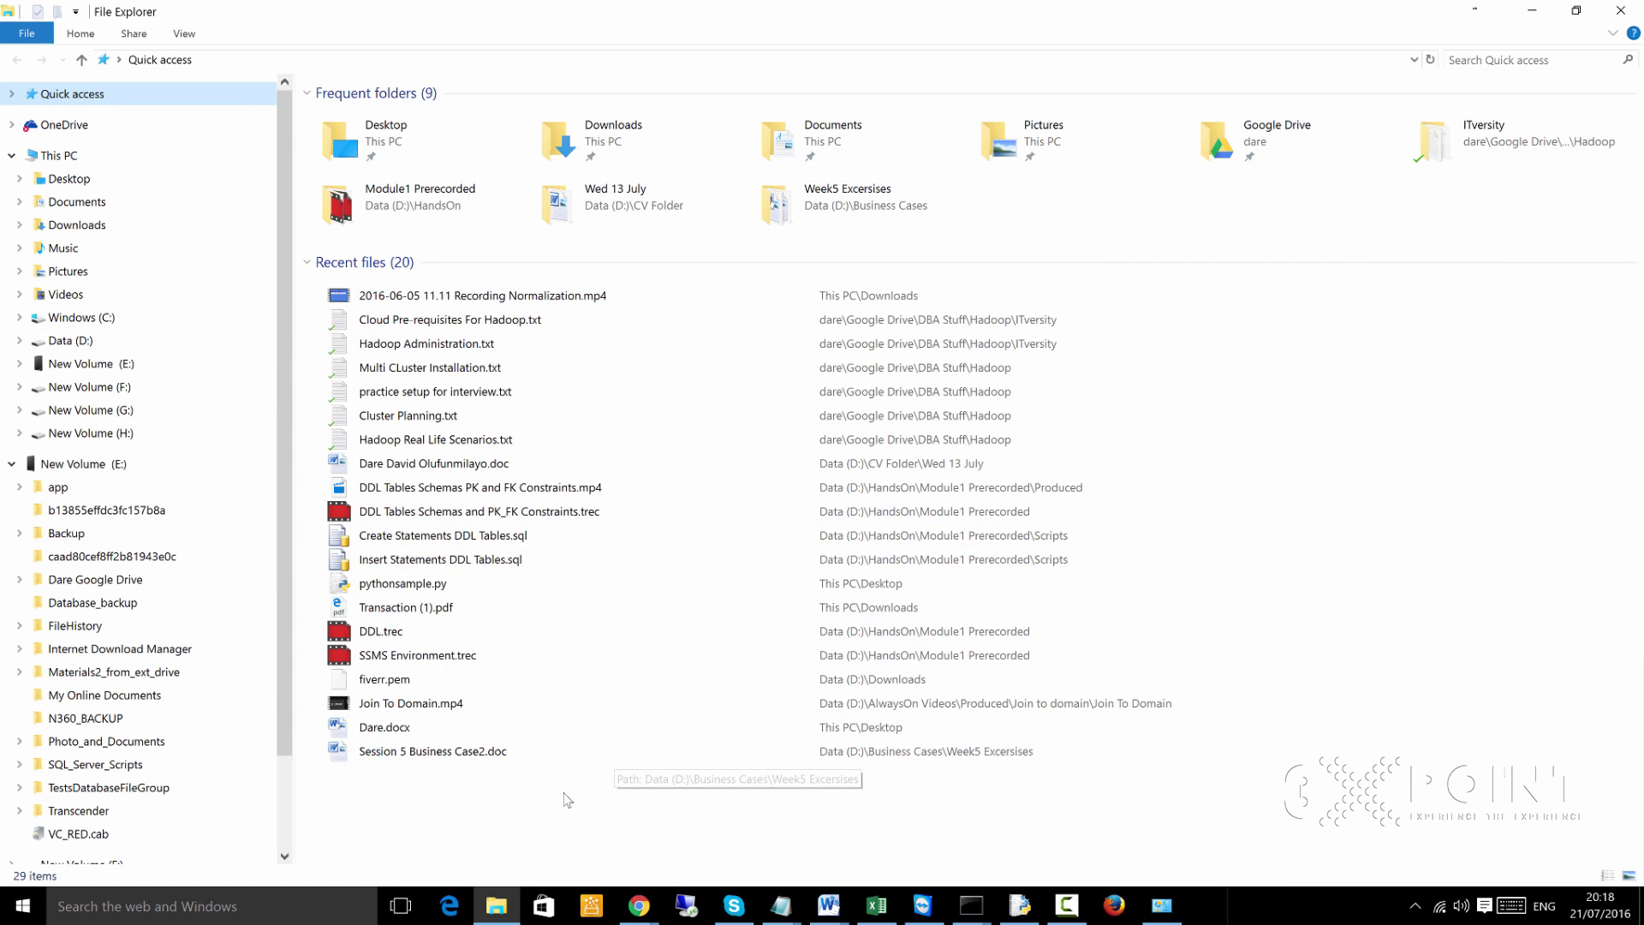
click(640, 908)
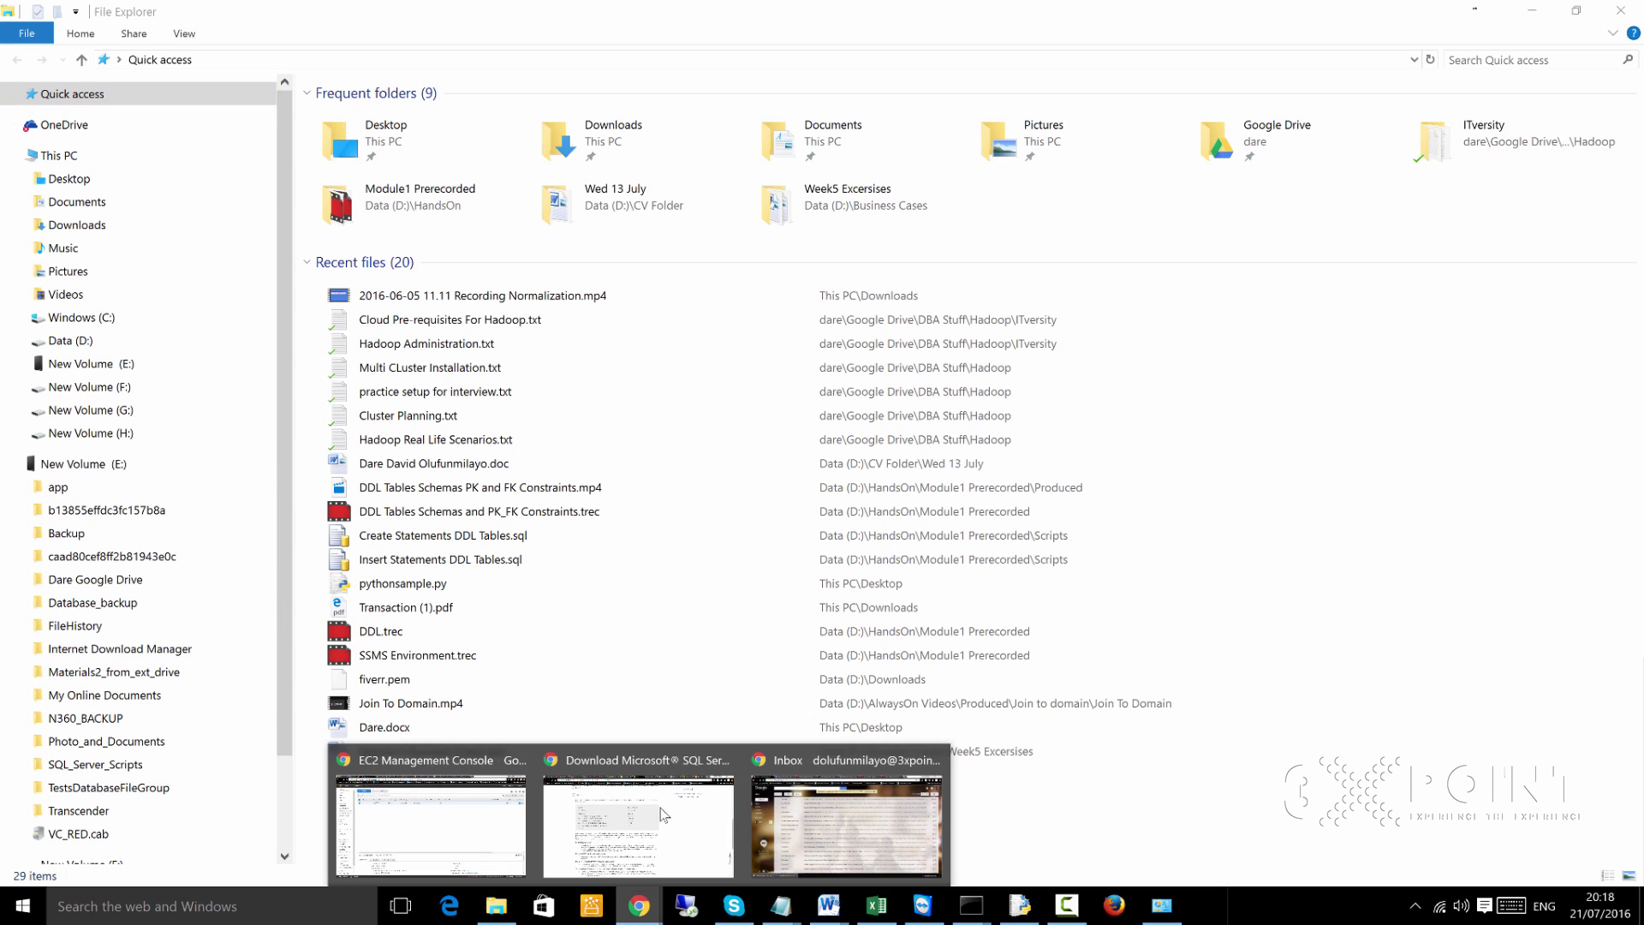
Return to the SQL Server download page and highlight SQLEXPR, ExpressAdv 64BIT and its 1.1 GB size
click(657, 818)
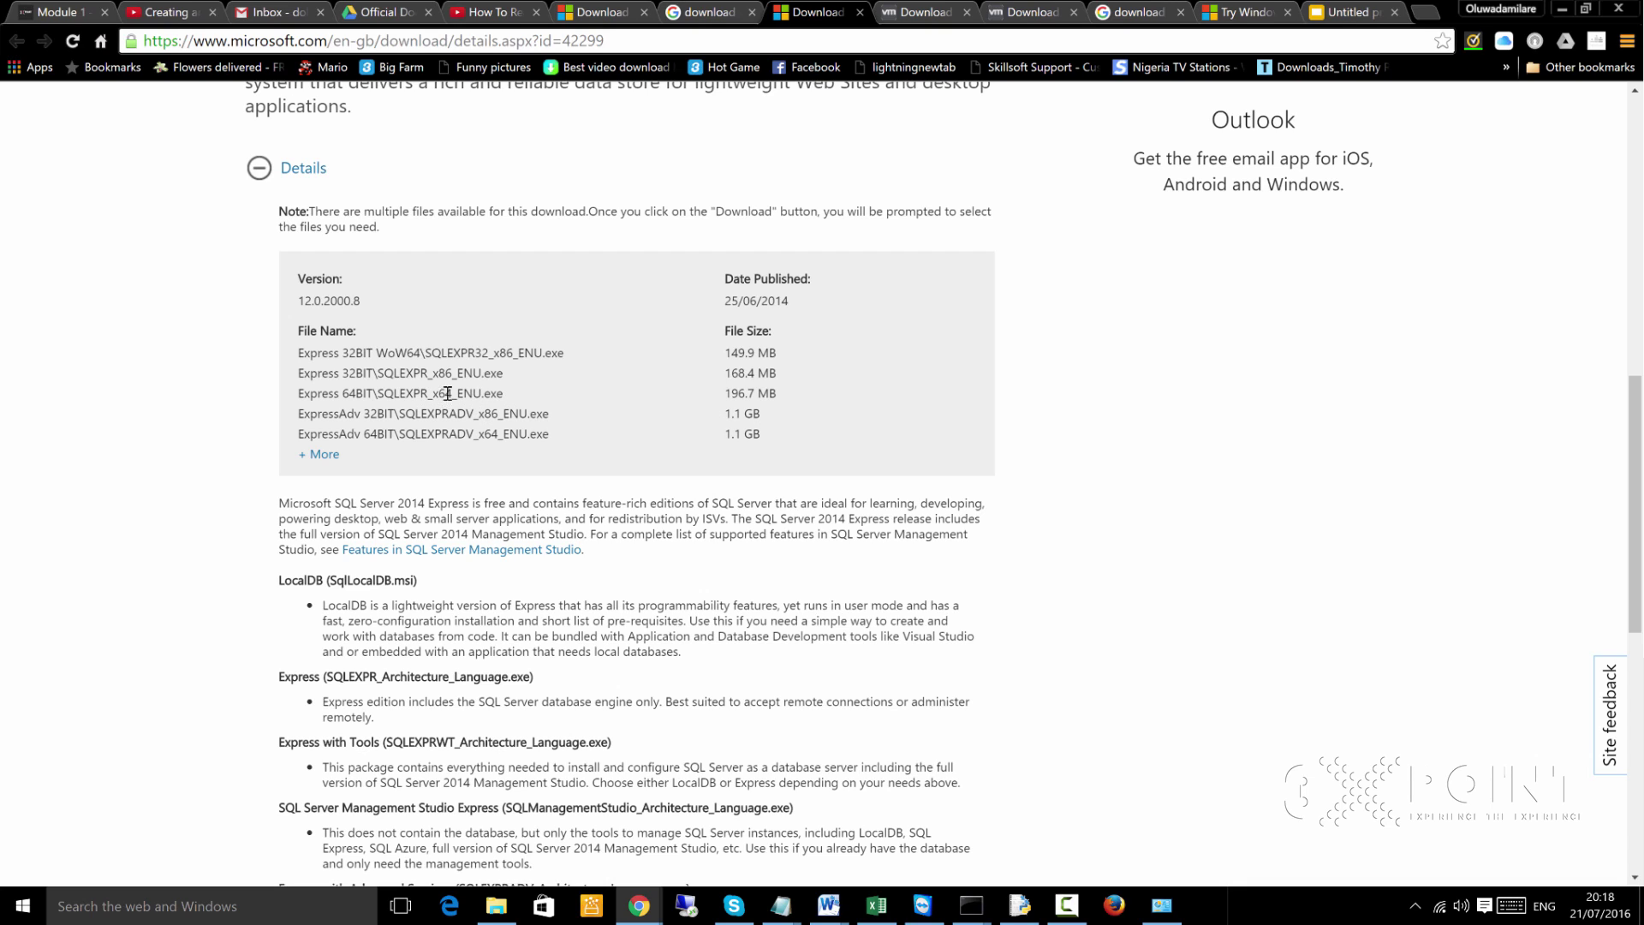
drag(513, 375, 472, 367)
click(472, 367)
drag(406, 394, 377, 394)
click(384, 351)
drag(432, 394, 398, 394)
click(390, 435)
drag(370, 435, 481, 447)
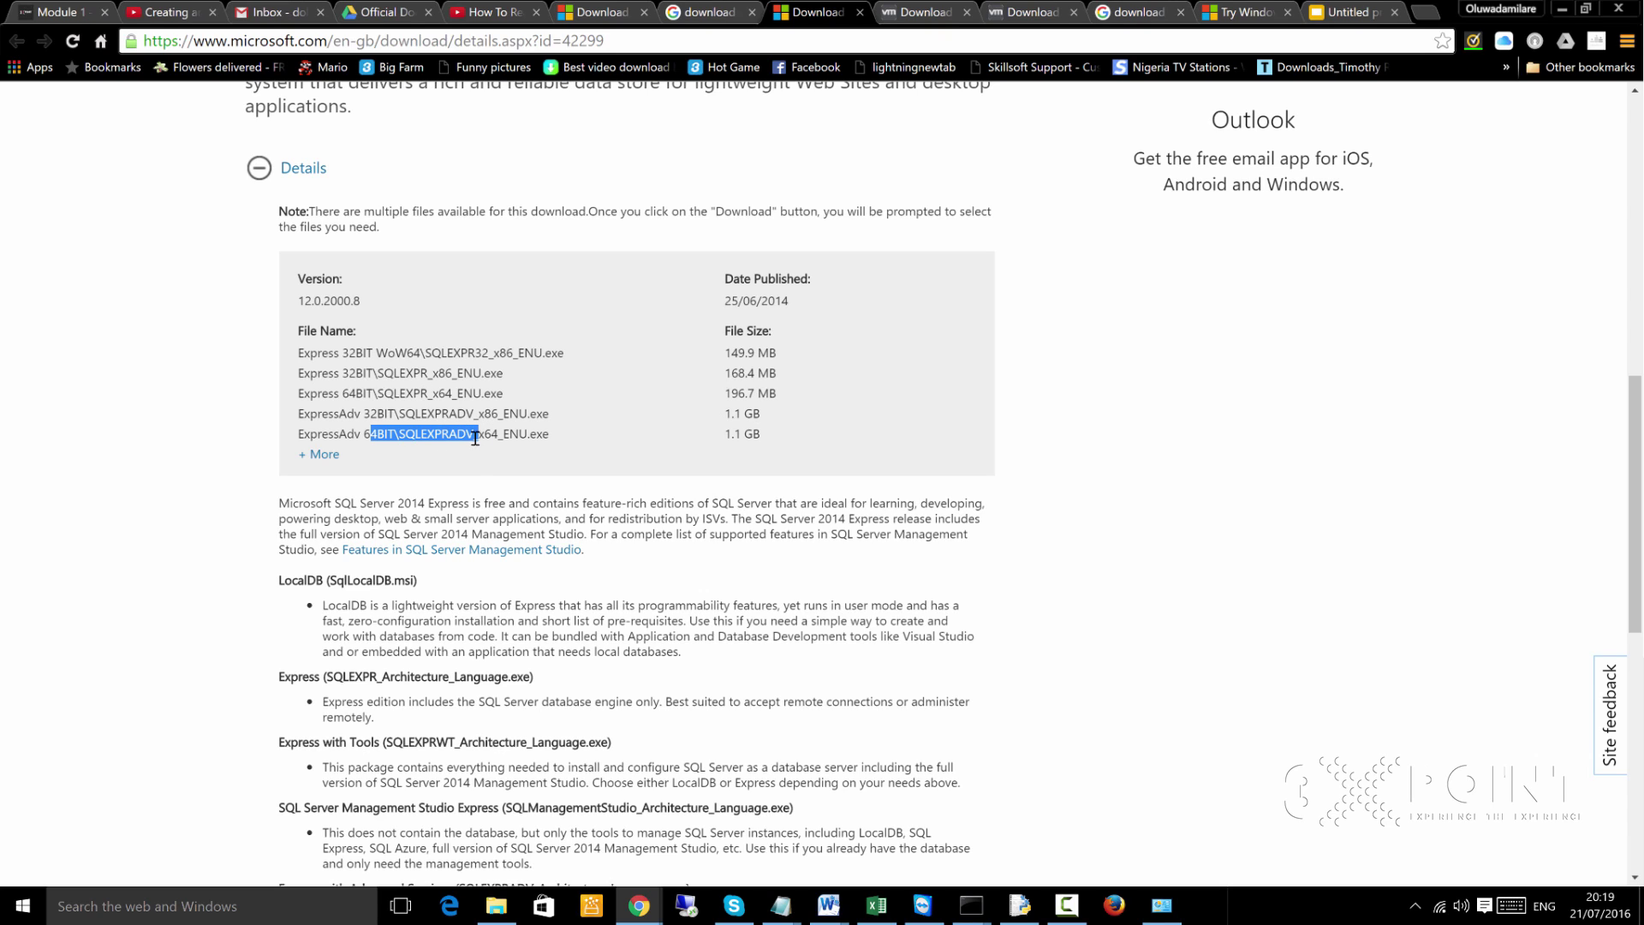
drag(768, 432, 724, 434)
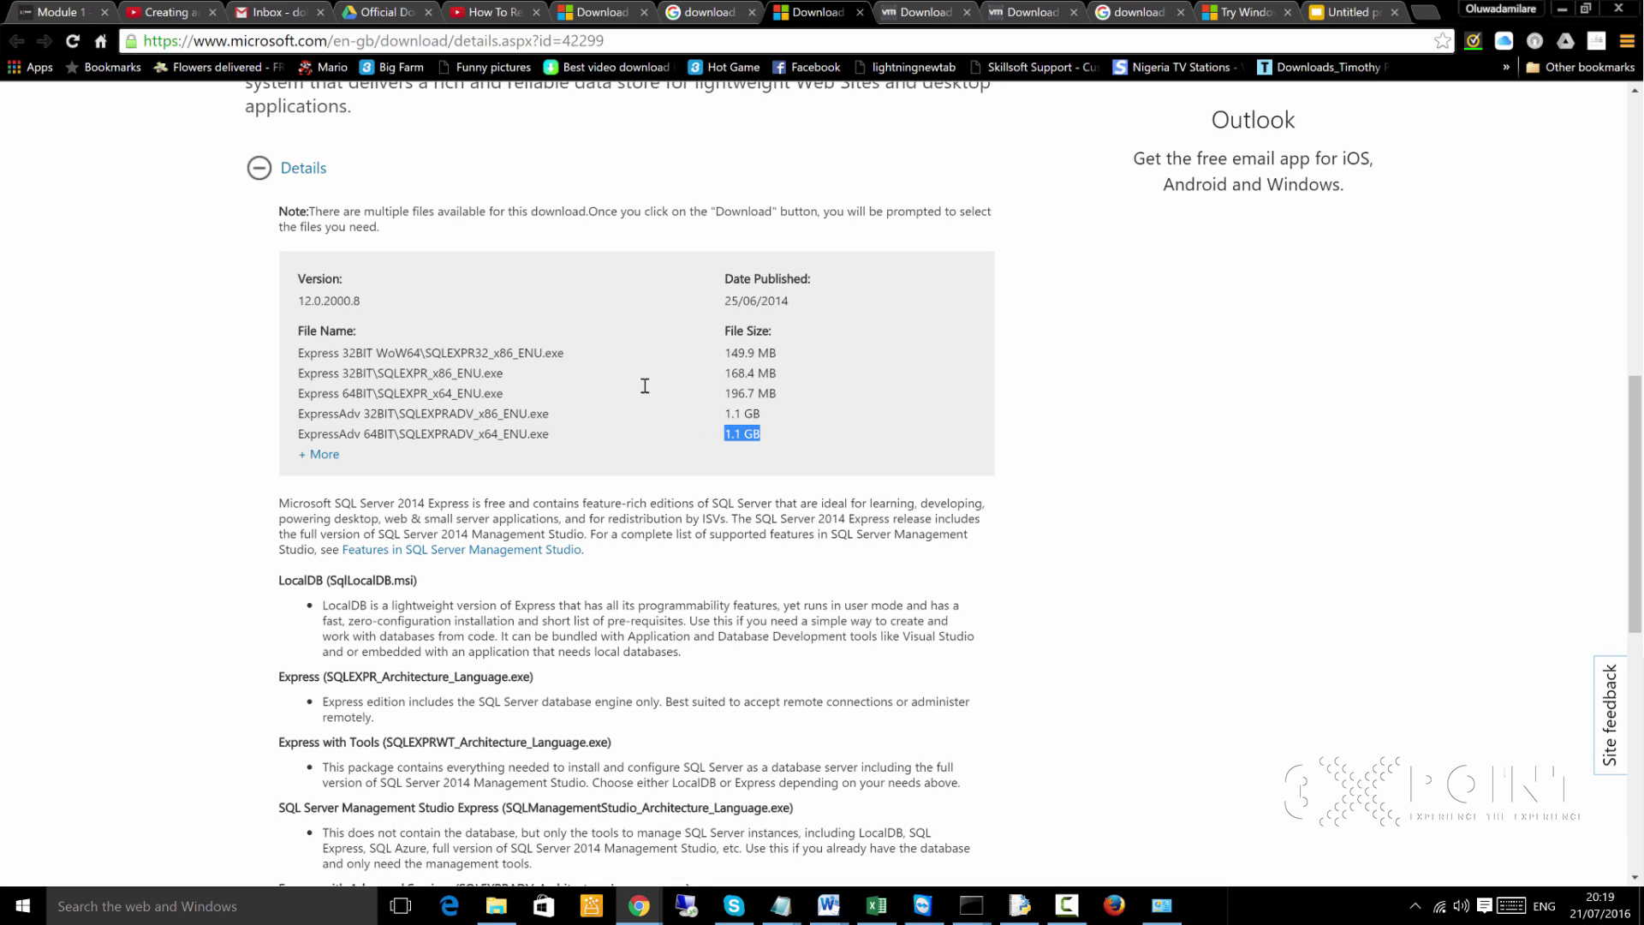
click(523, 433)
Expand System Requirements and note the 512 MB RAM and 4.2 GB disk space minimums
scroll(753, 511, down, 6)
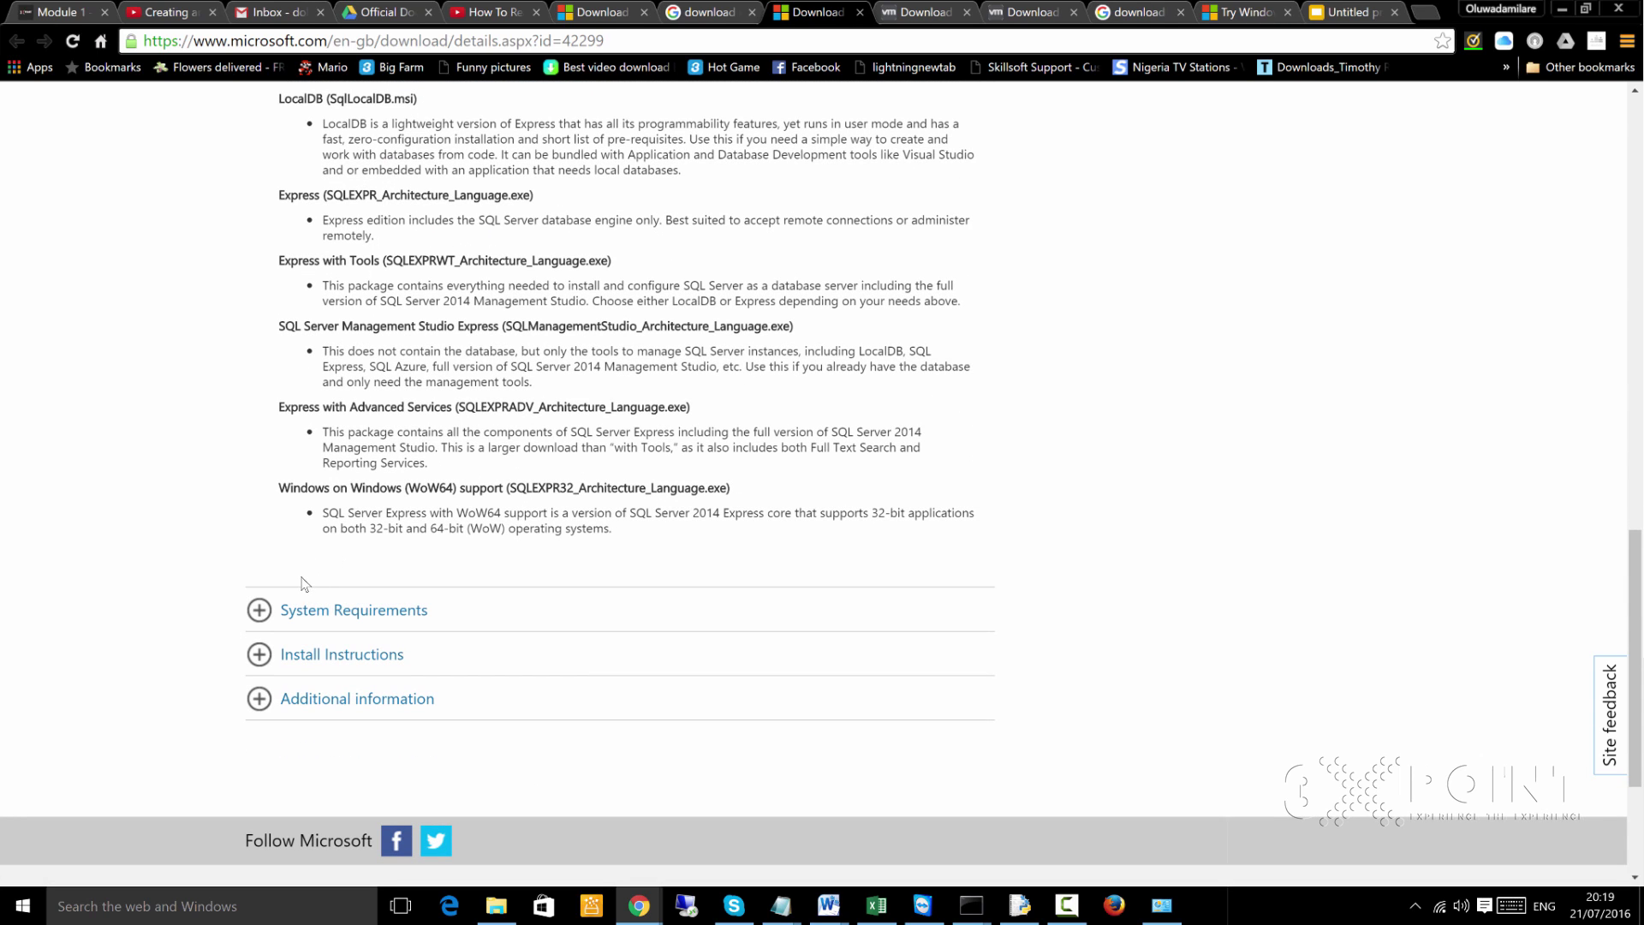
click(269, 612)
scroll(257, 599, down, 5)
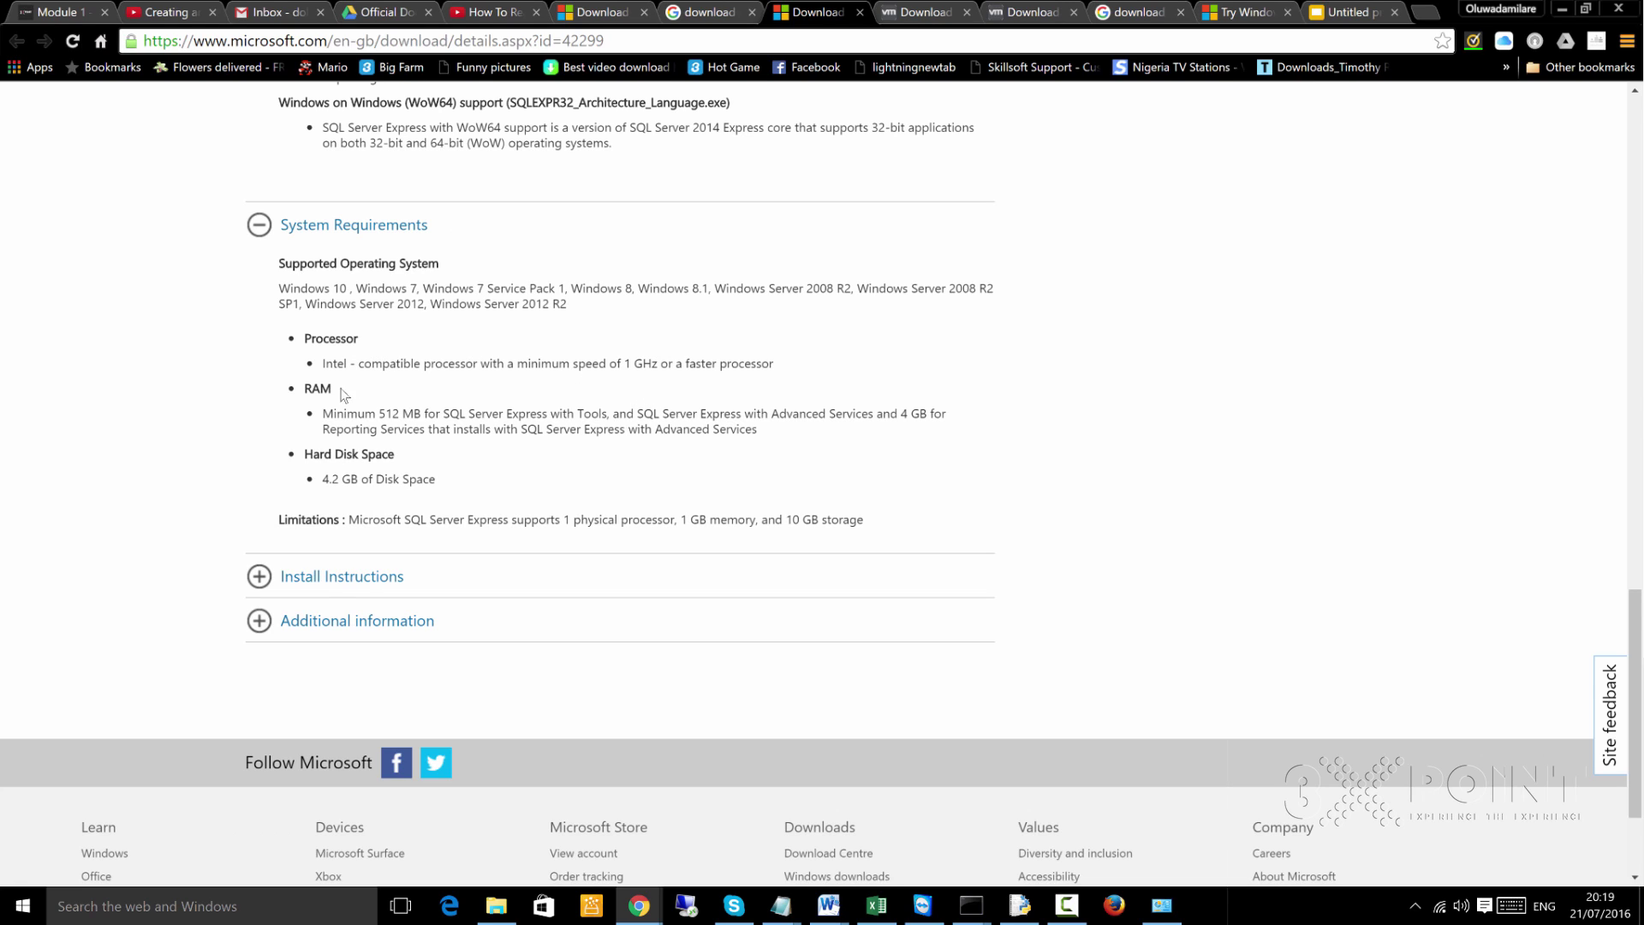
drag(399, 415, 379, 415)
click(339, 457)
drag(360, 479, 319, 480)
click(346, 482)
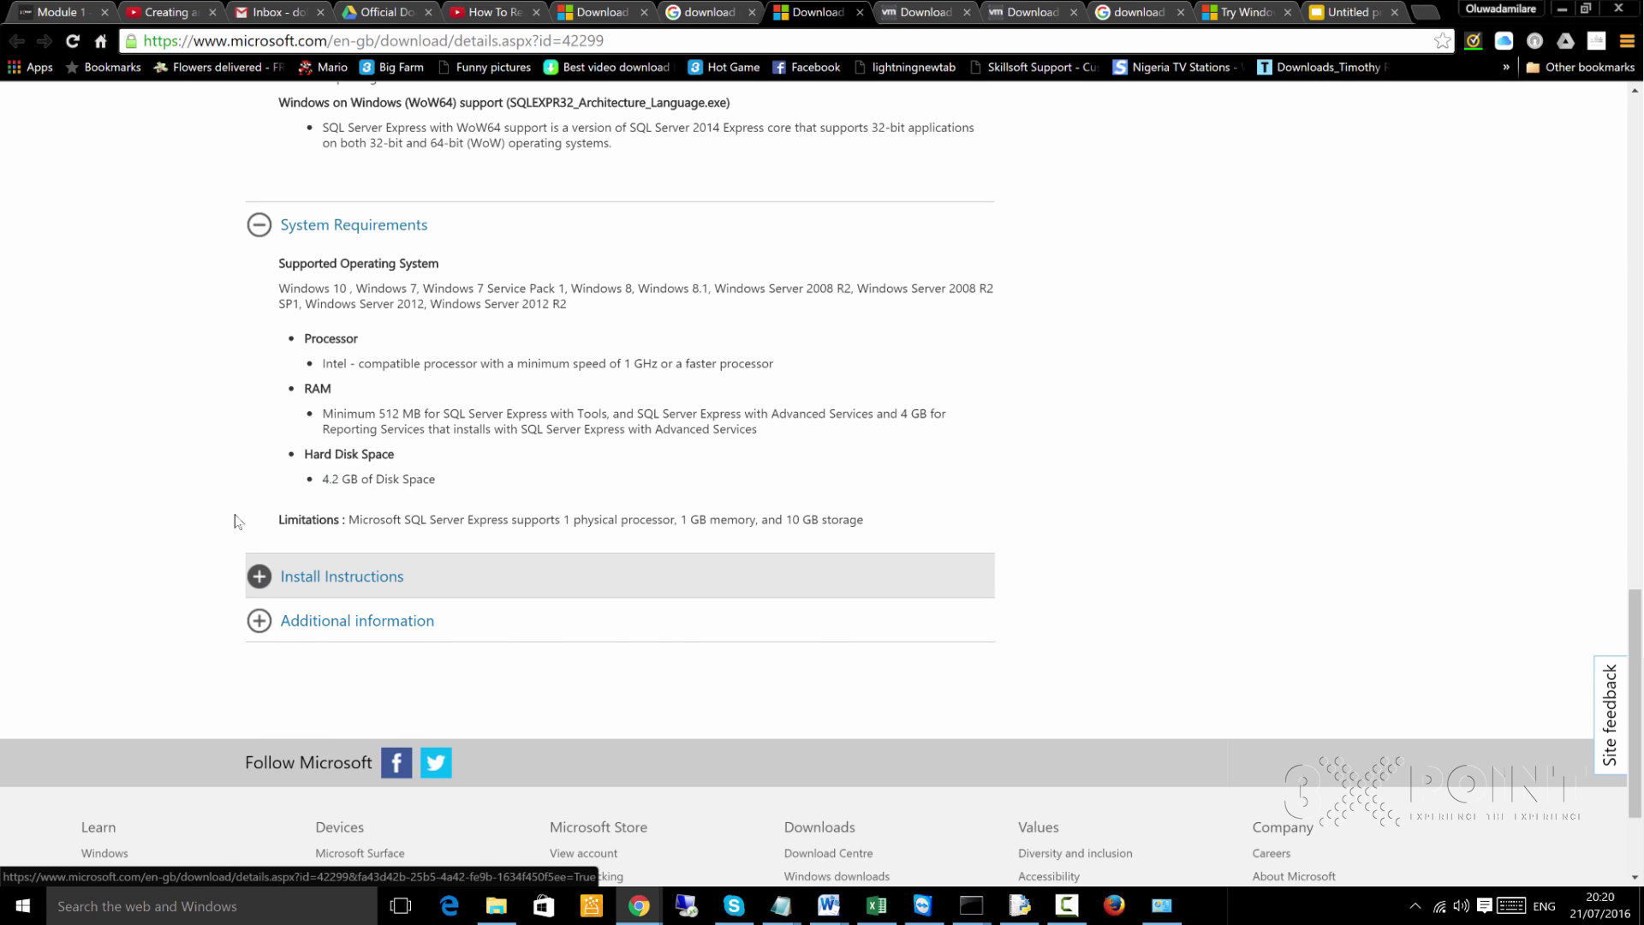
Expand the Install Instructions section, read it, and scroll back up
click(262, 582)
scroll(283, 678, down, 4)
scroll(282, 678, down, 5)
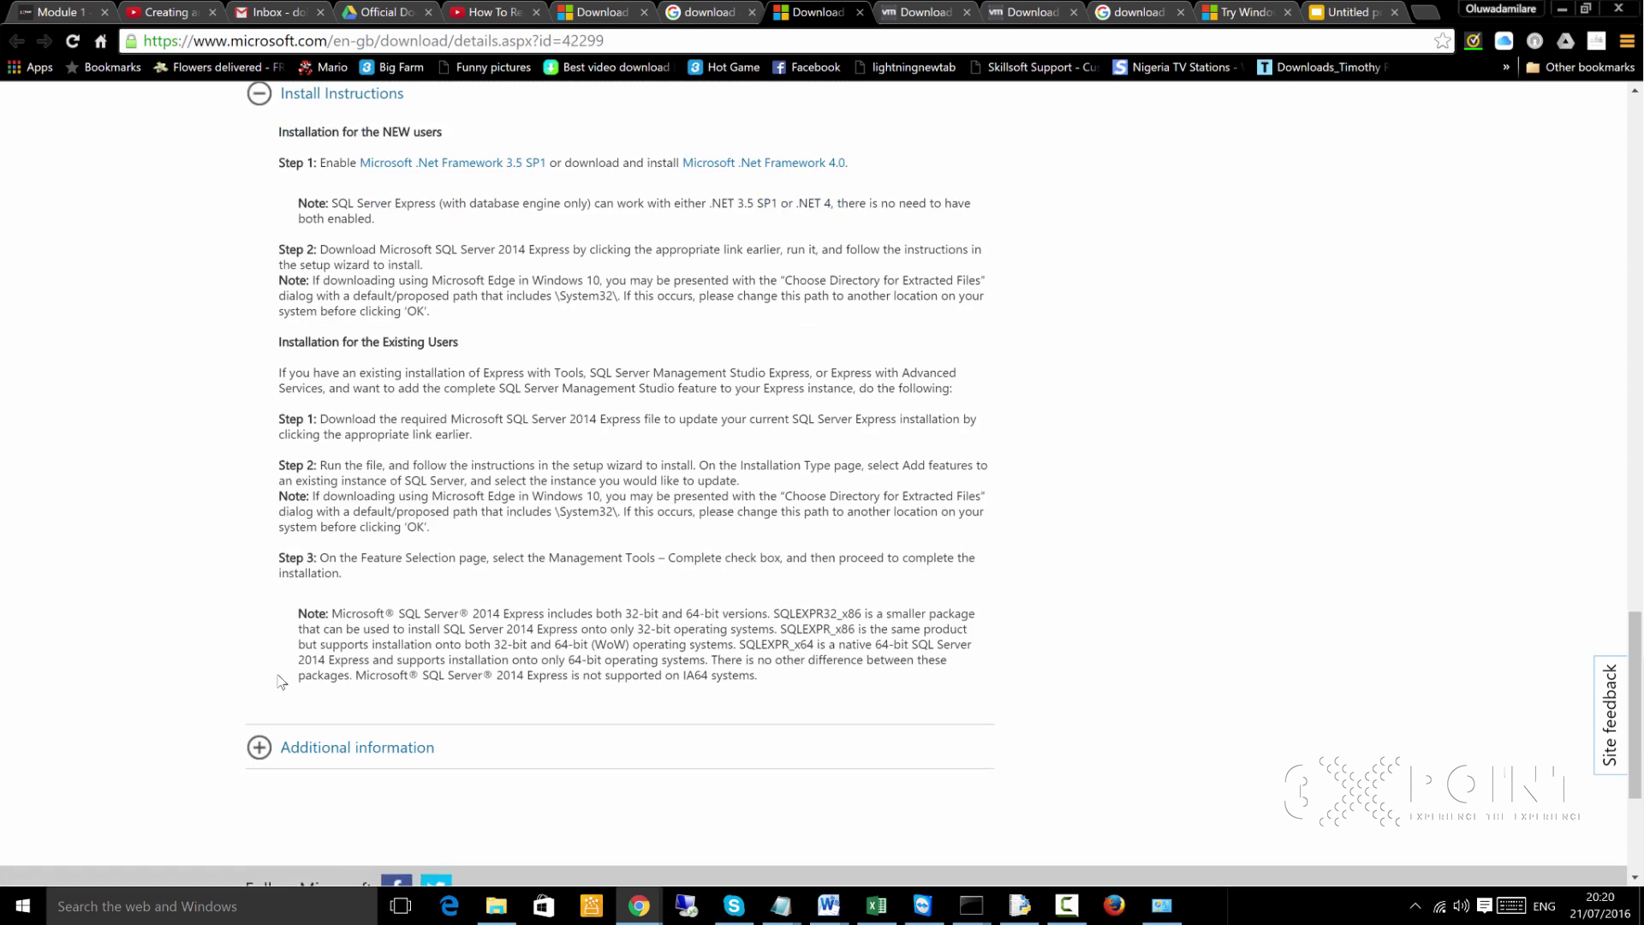
scroll(411, 370, up, 20)
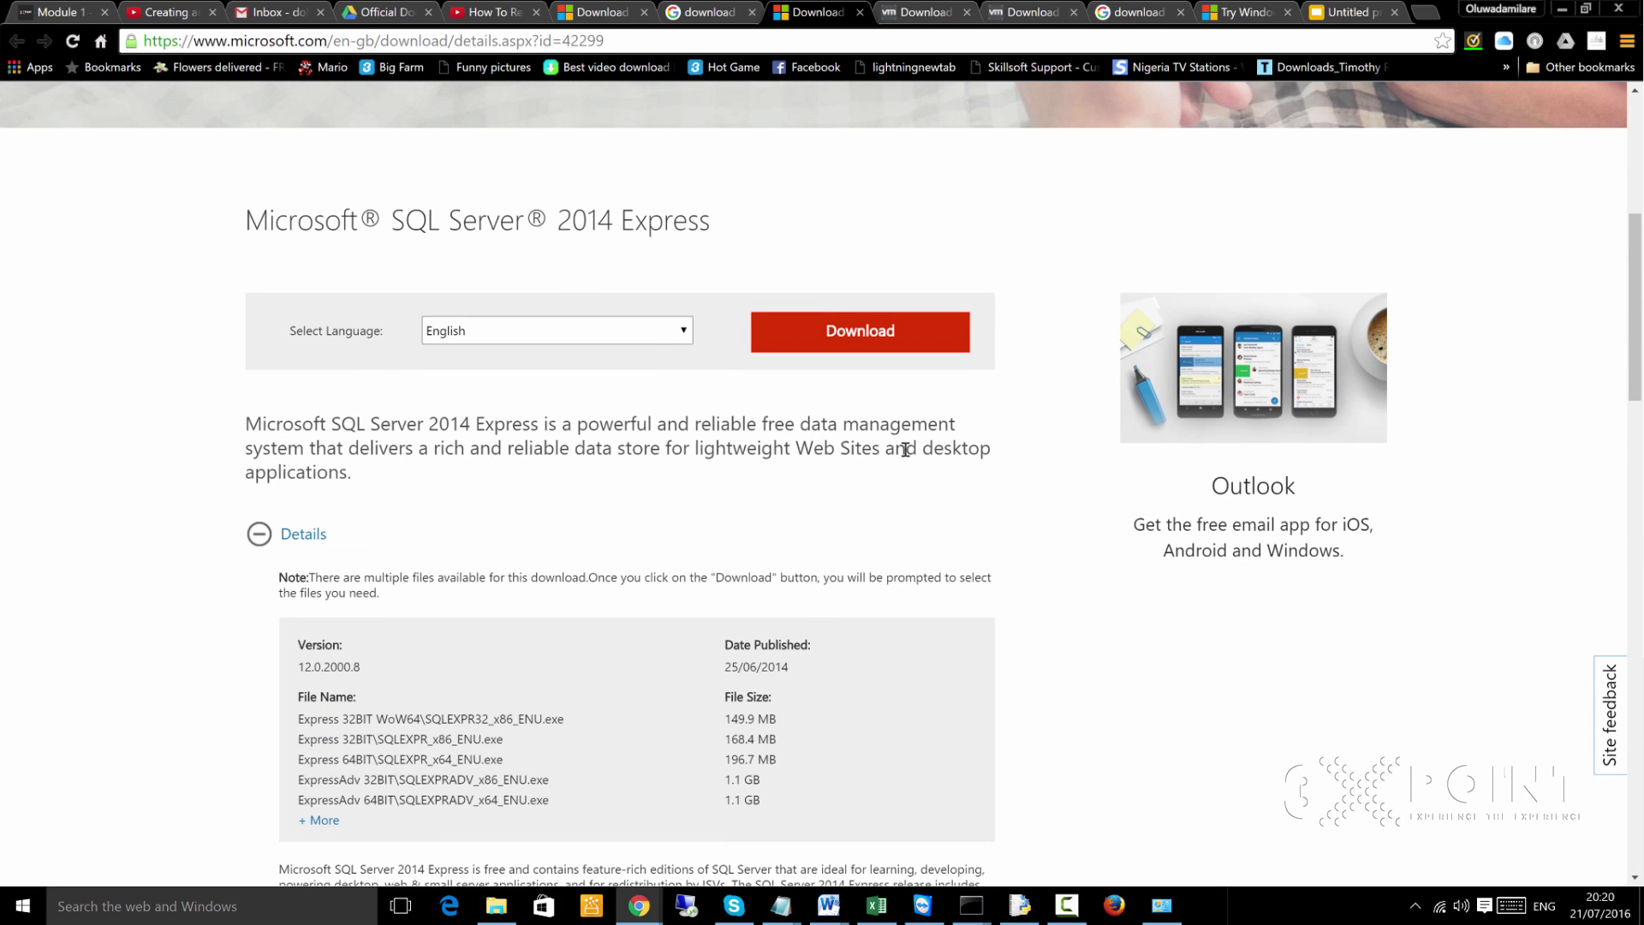
Select only ExpressAdv 64BIT\SQLEXPRADV_x64_ENU.exe in the download file list
click(839, 339)
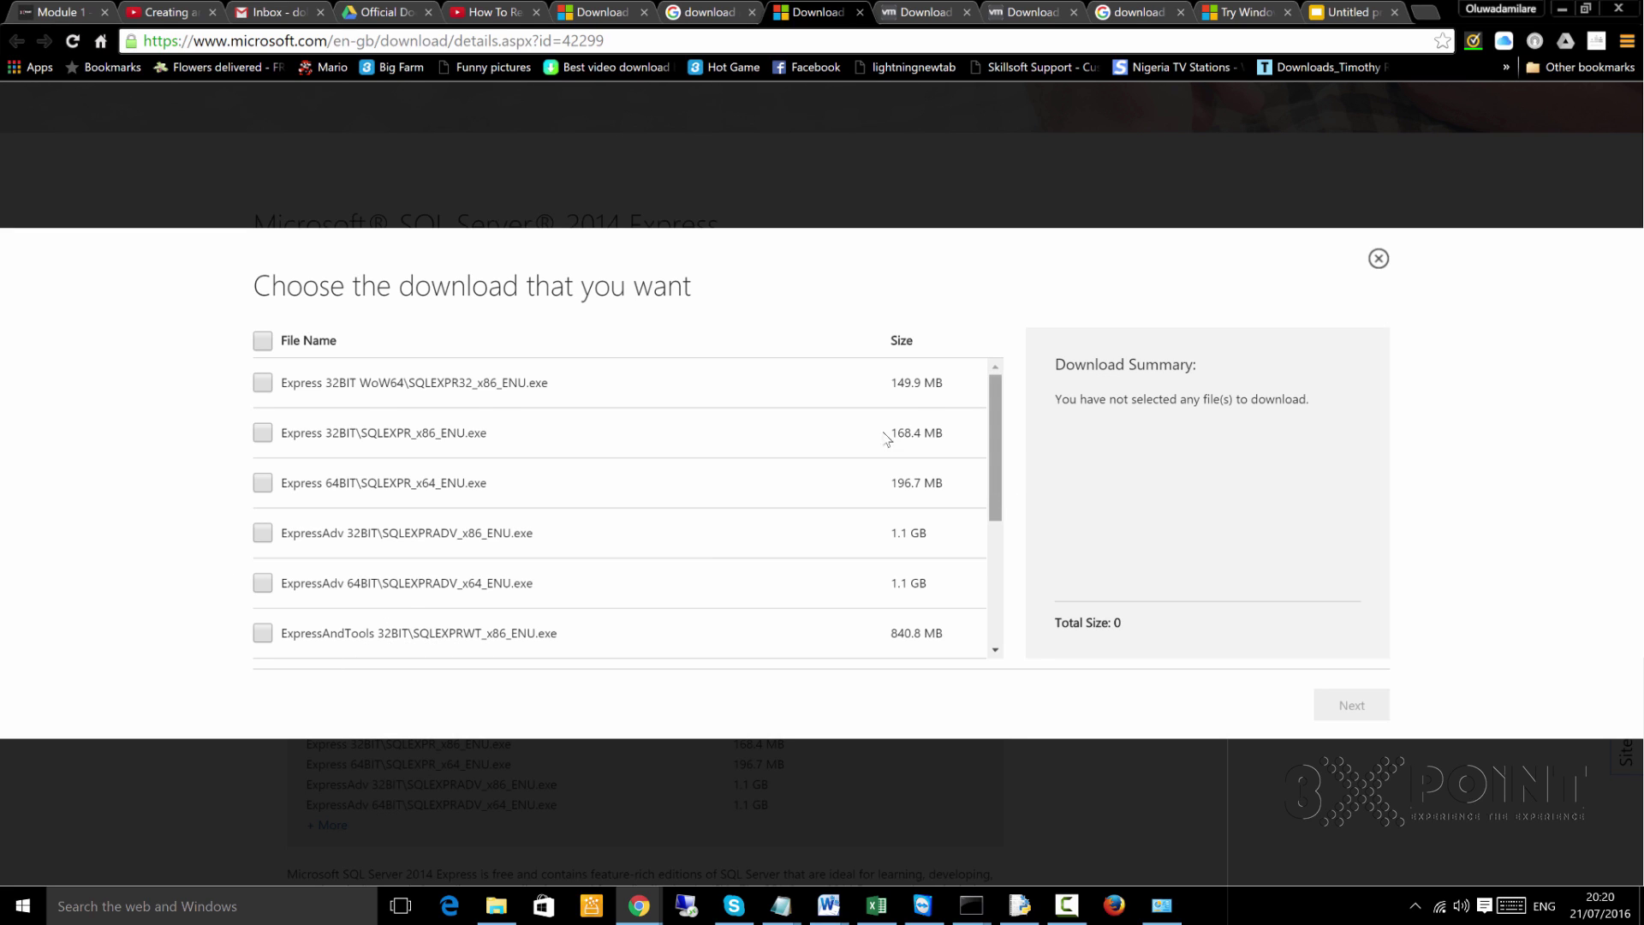
scroll(974, 565, down, 1)
scroll(973, 566, down, 2)
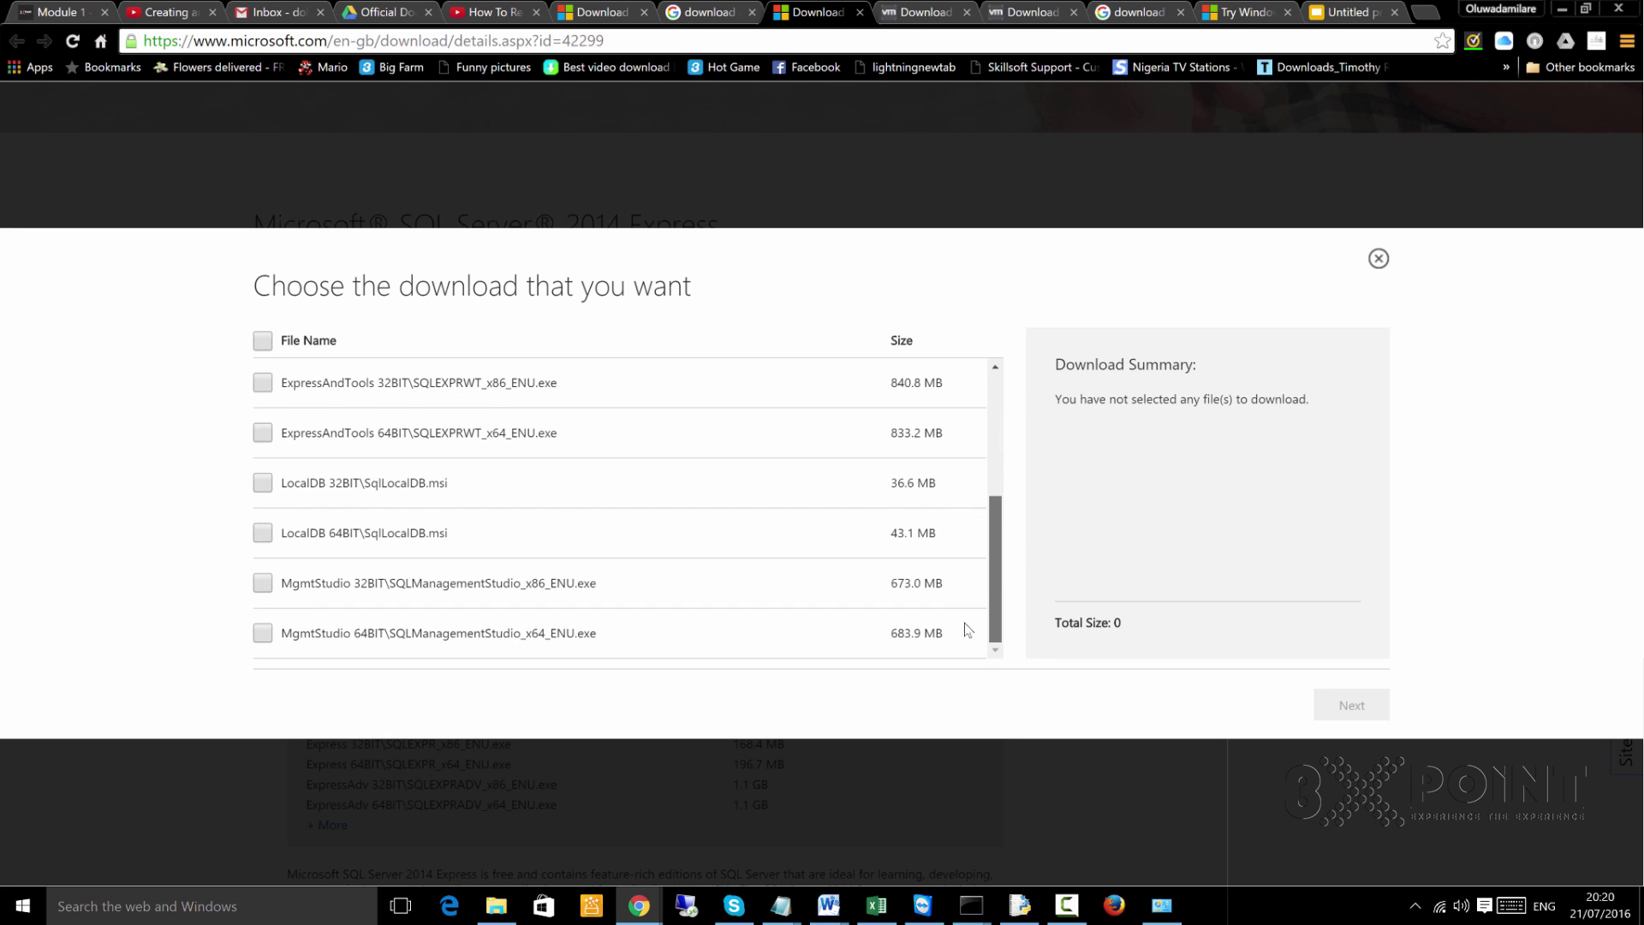
scroll(951, 599, up, 1)
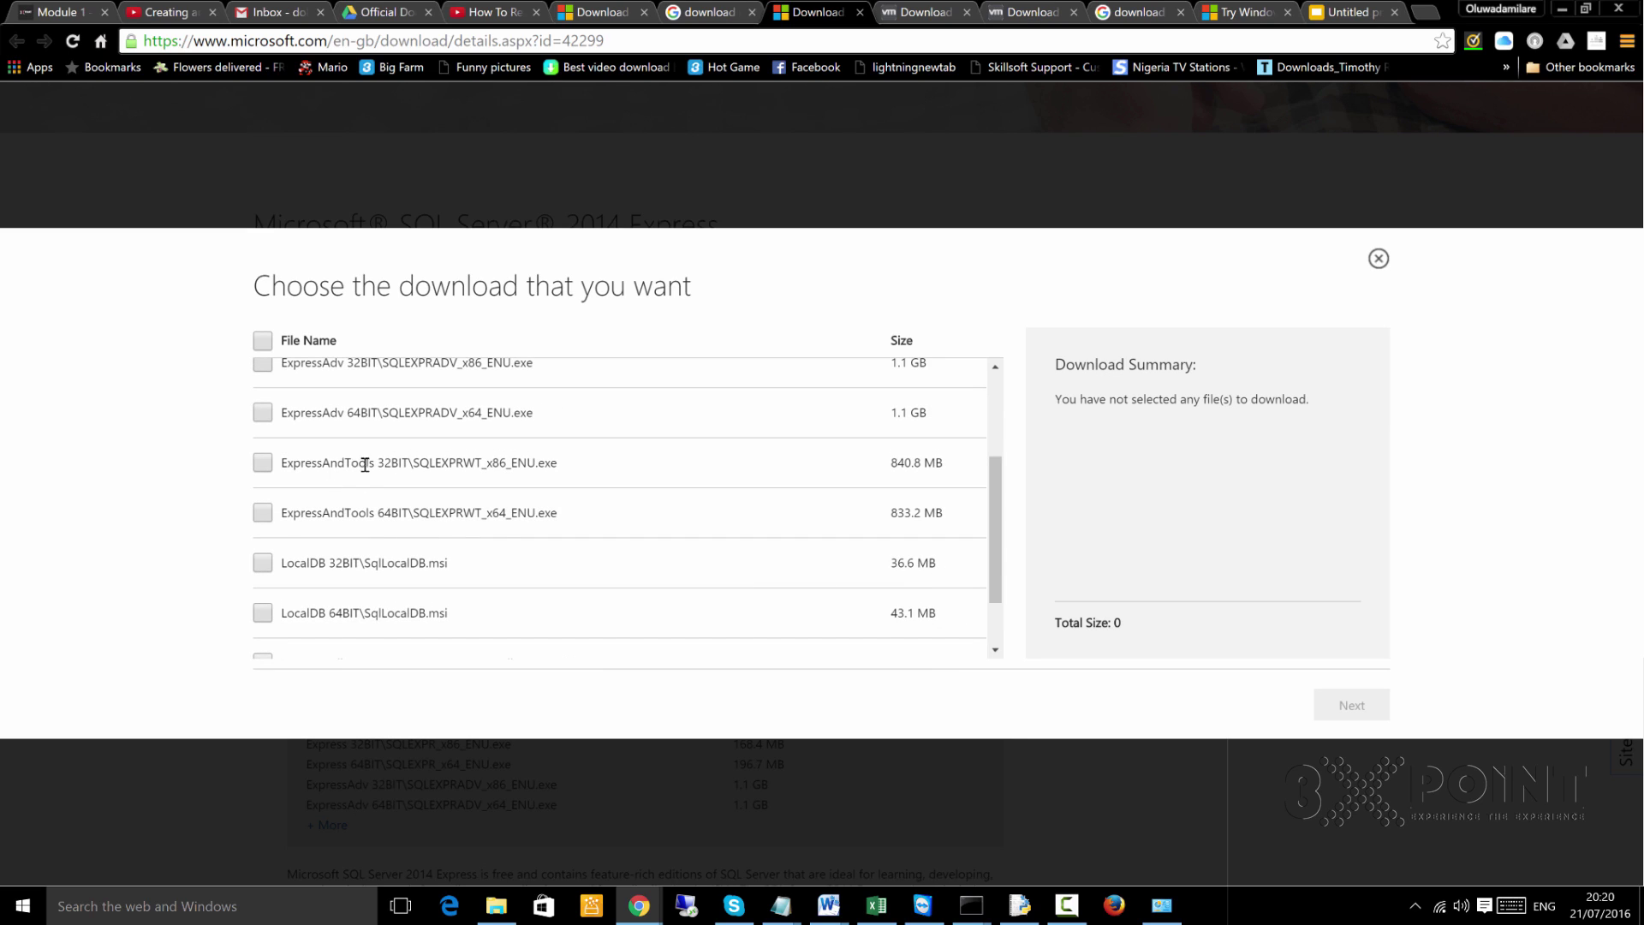
click(265, 414)
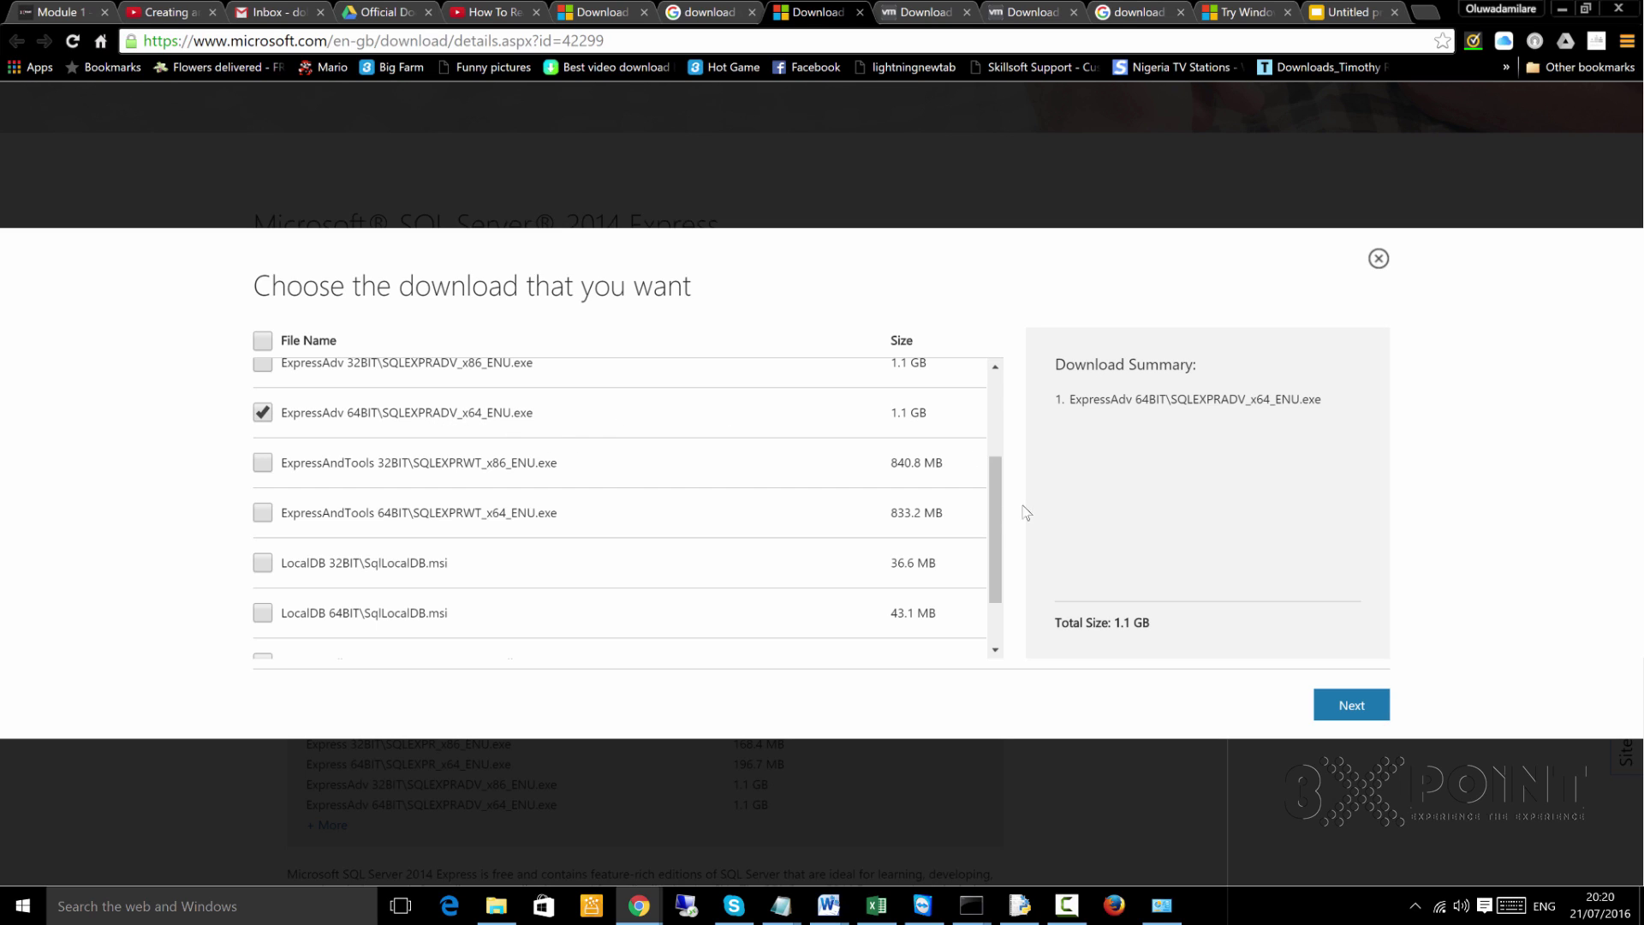
Review the 1.1 GB selection and confirm with Next to start the download
drag(995, 519, 993, 531)
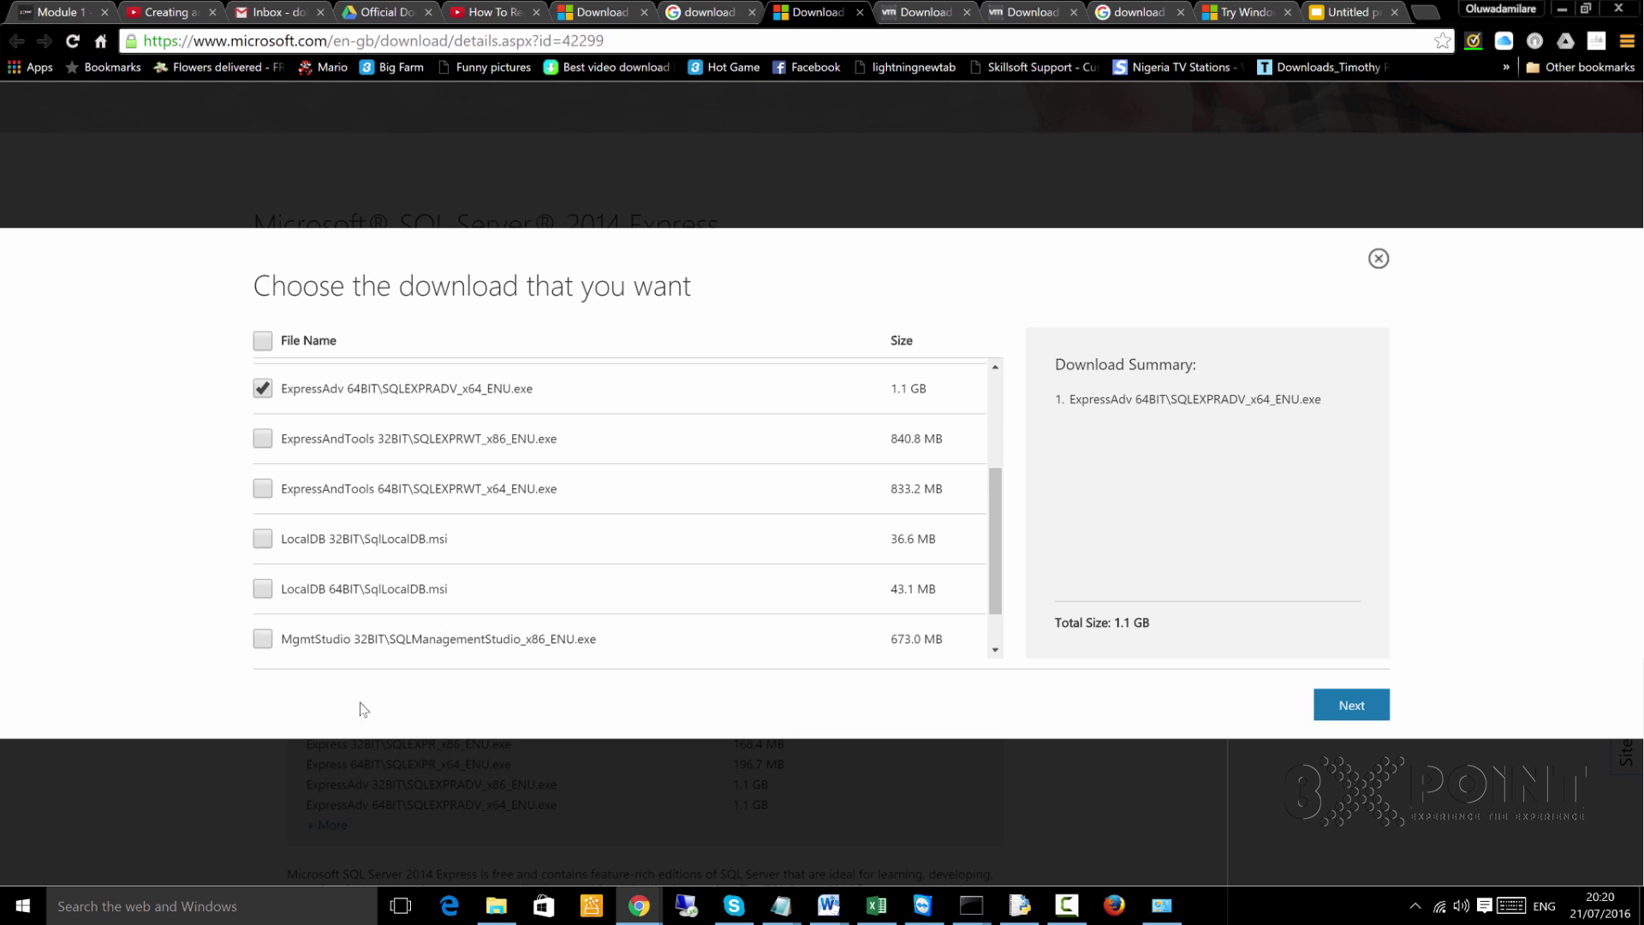
scroll(422, 579, down, 1)
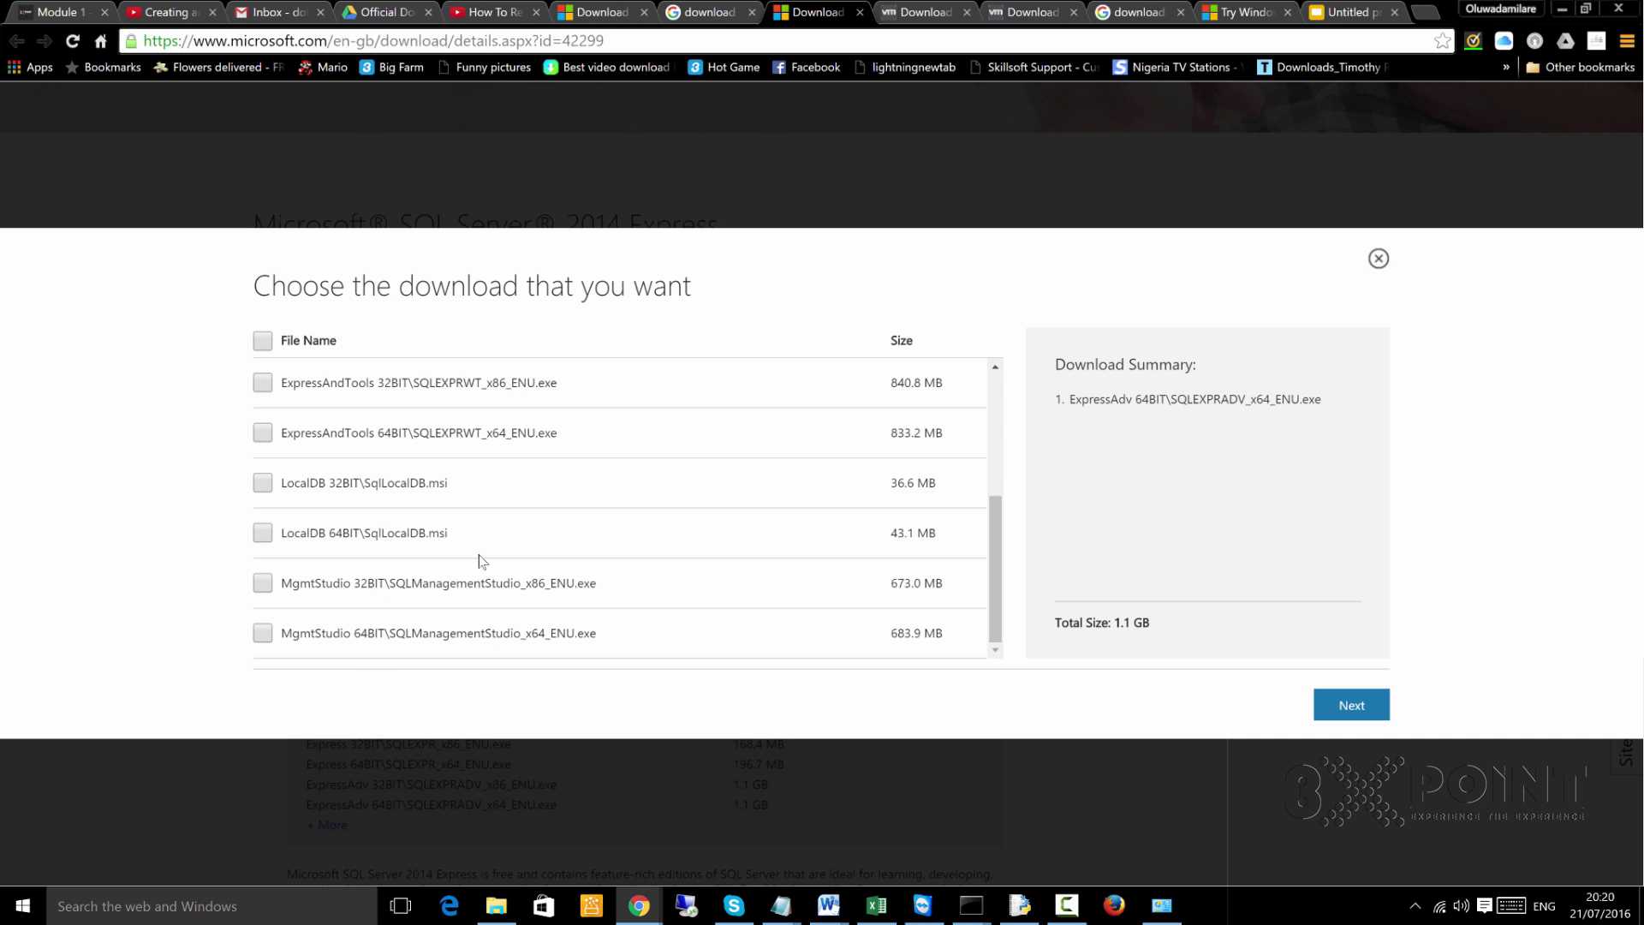
scroll(425, 480, up, 1)
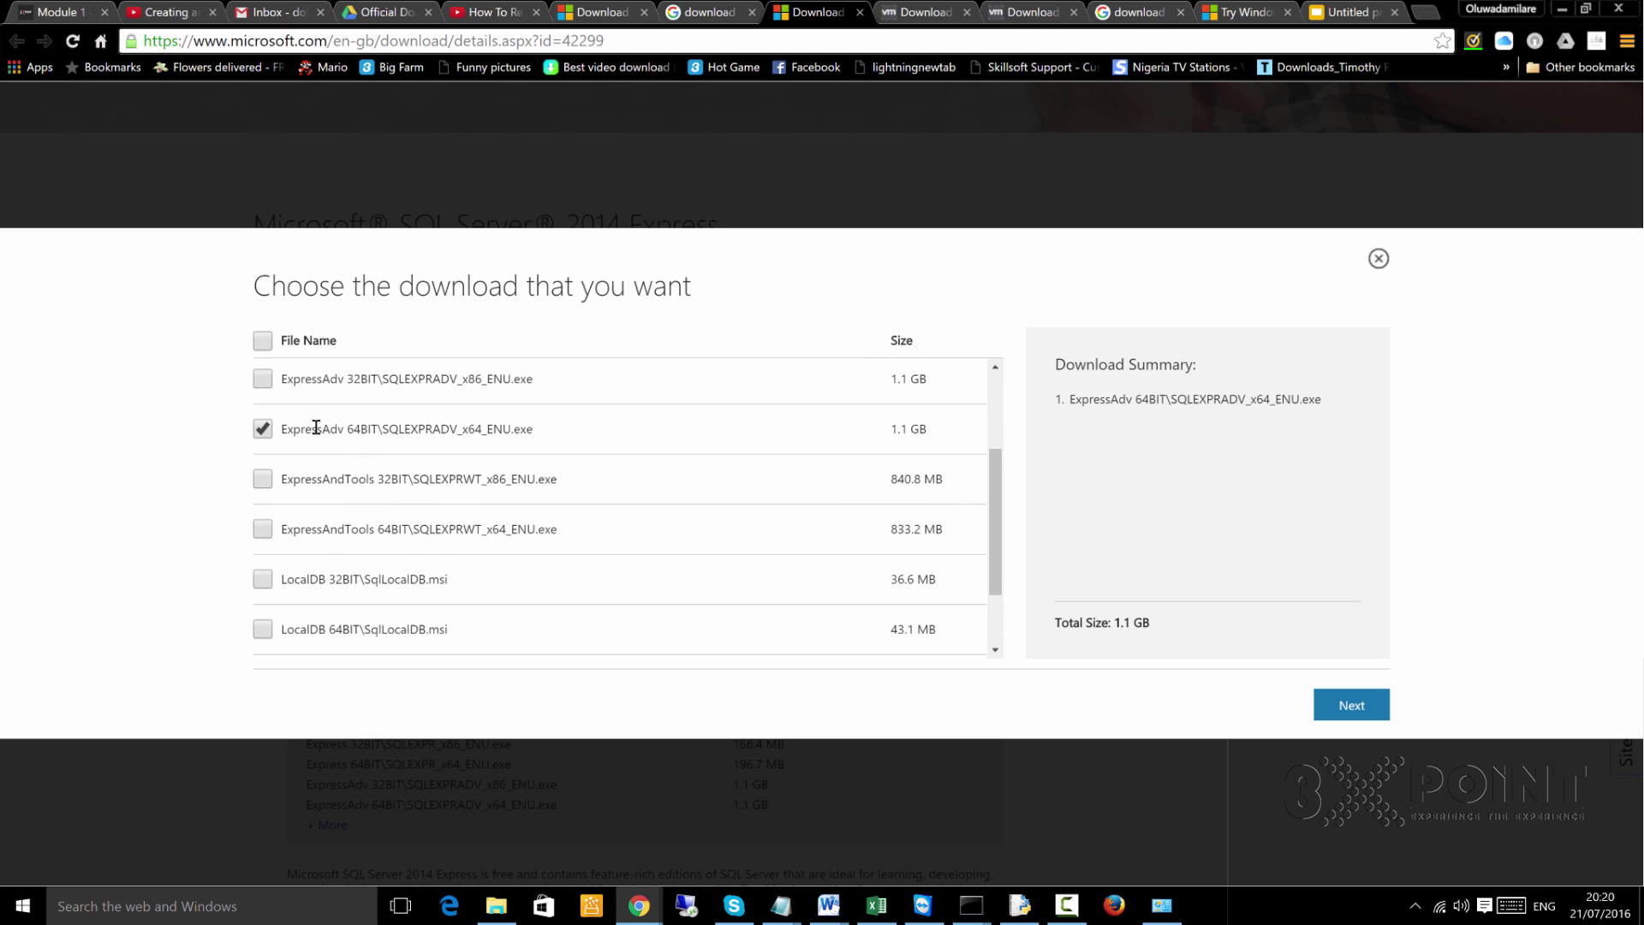
scroll(314, 432, up, 2)
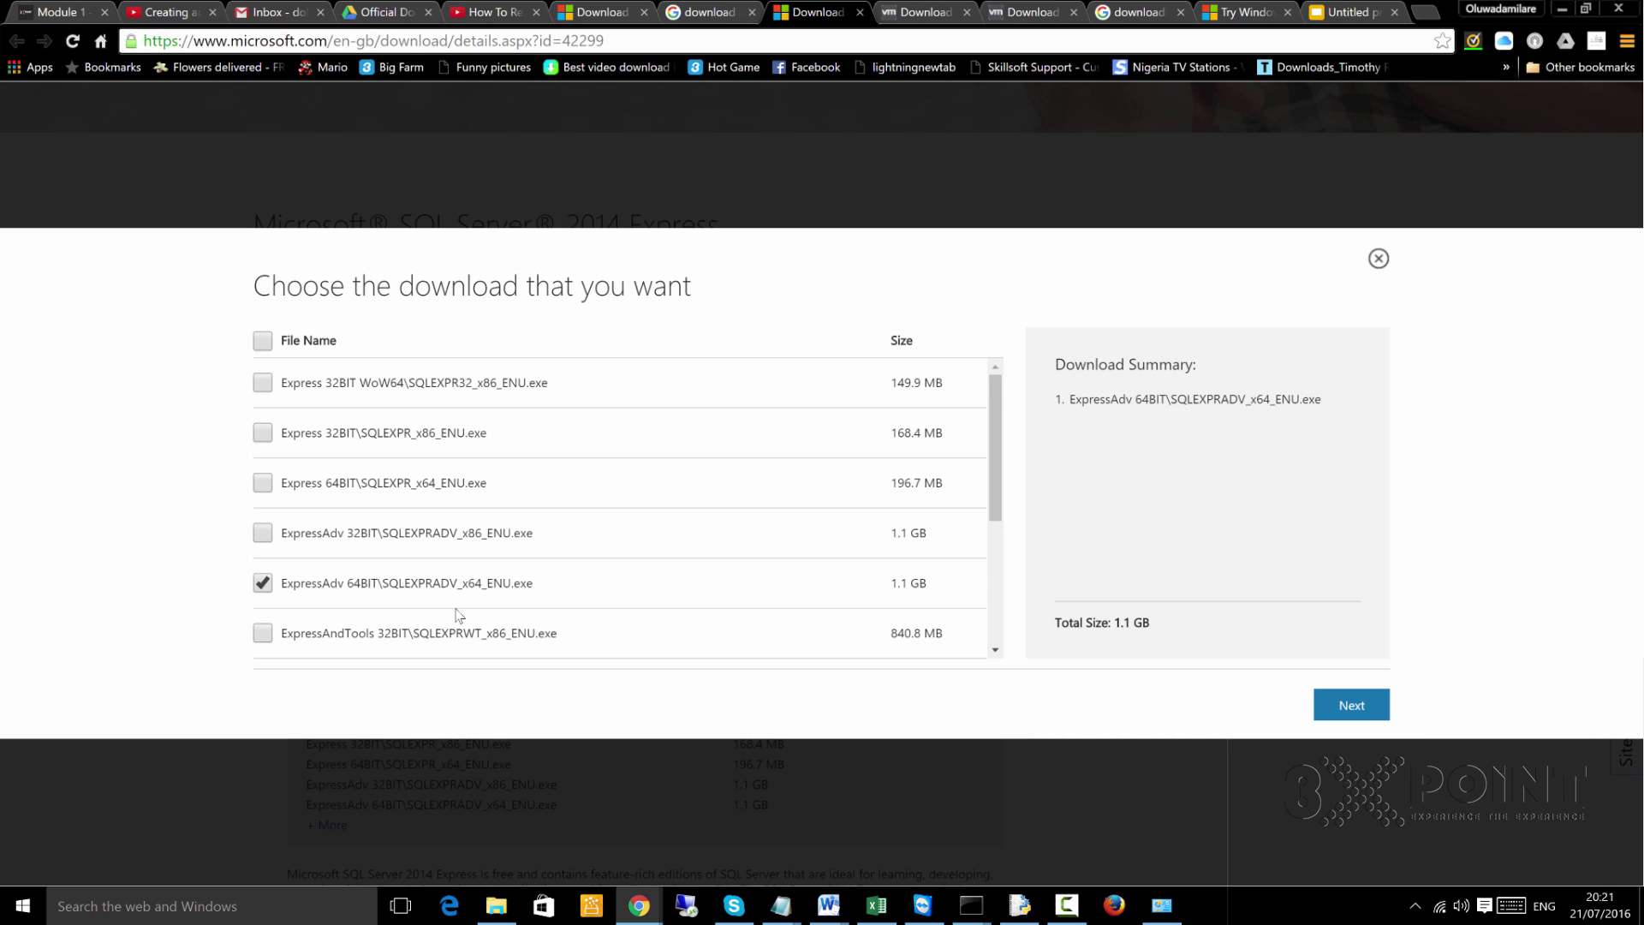
scroll(478, 603, down, 1)
scroll(478, 603, down, 3)
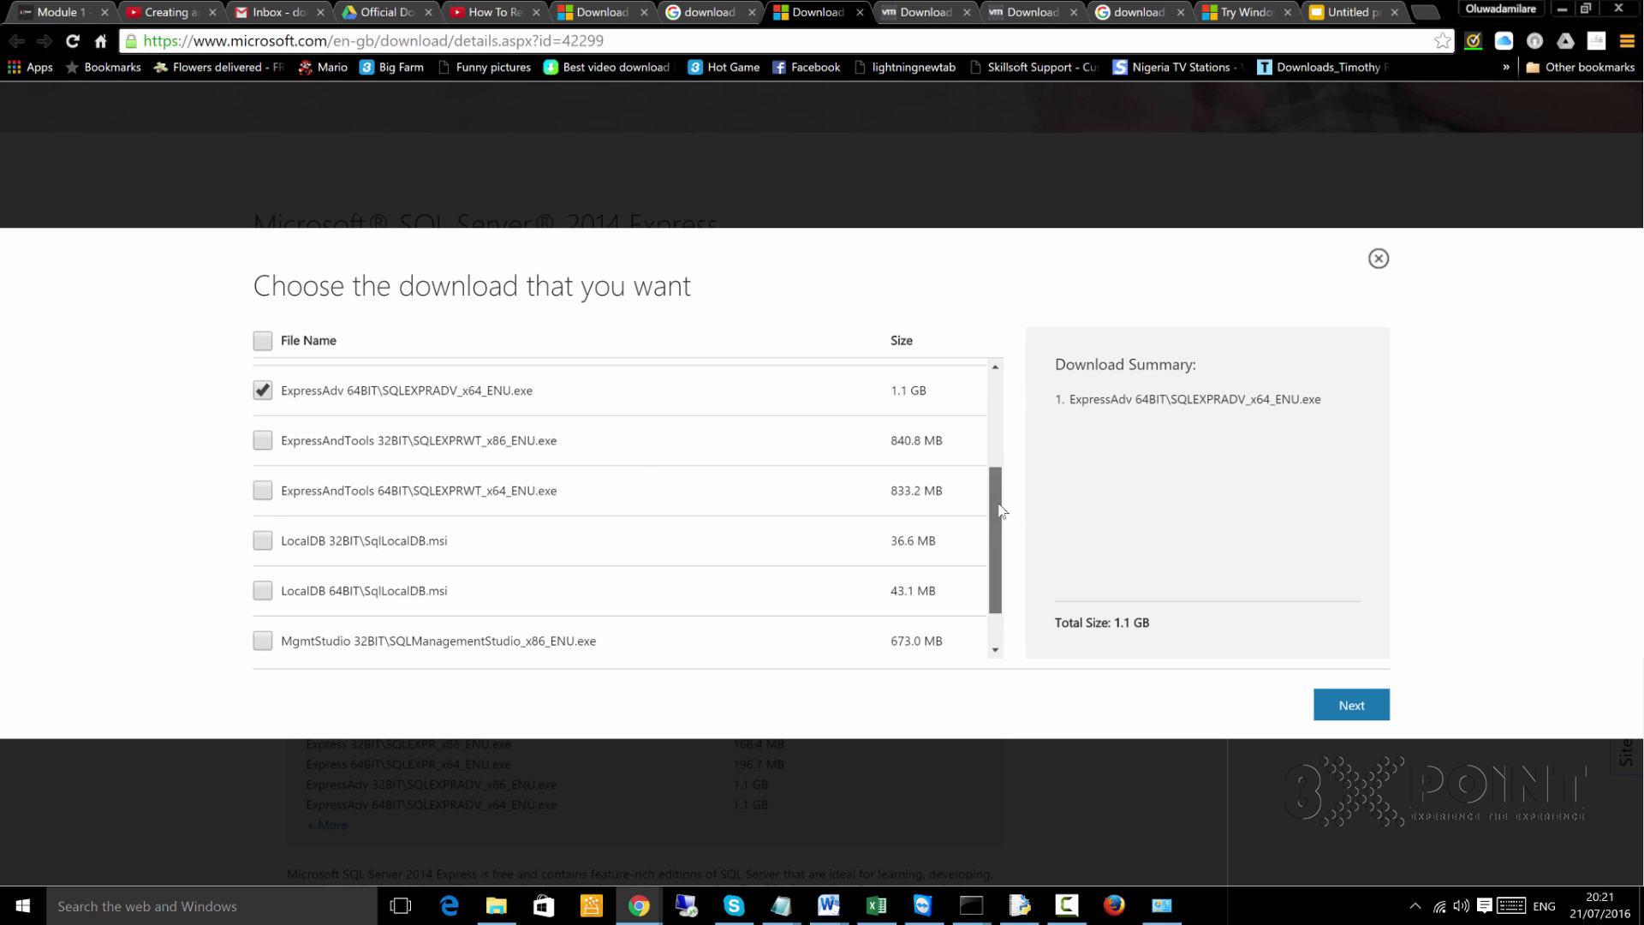
scroll(1004, 533, up, 1)
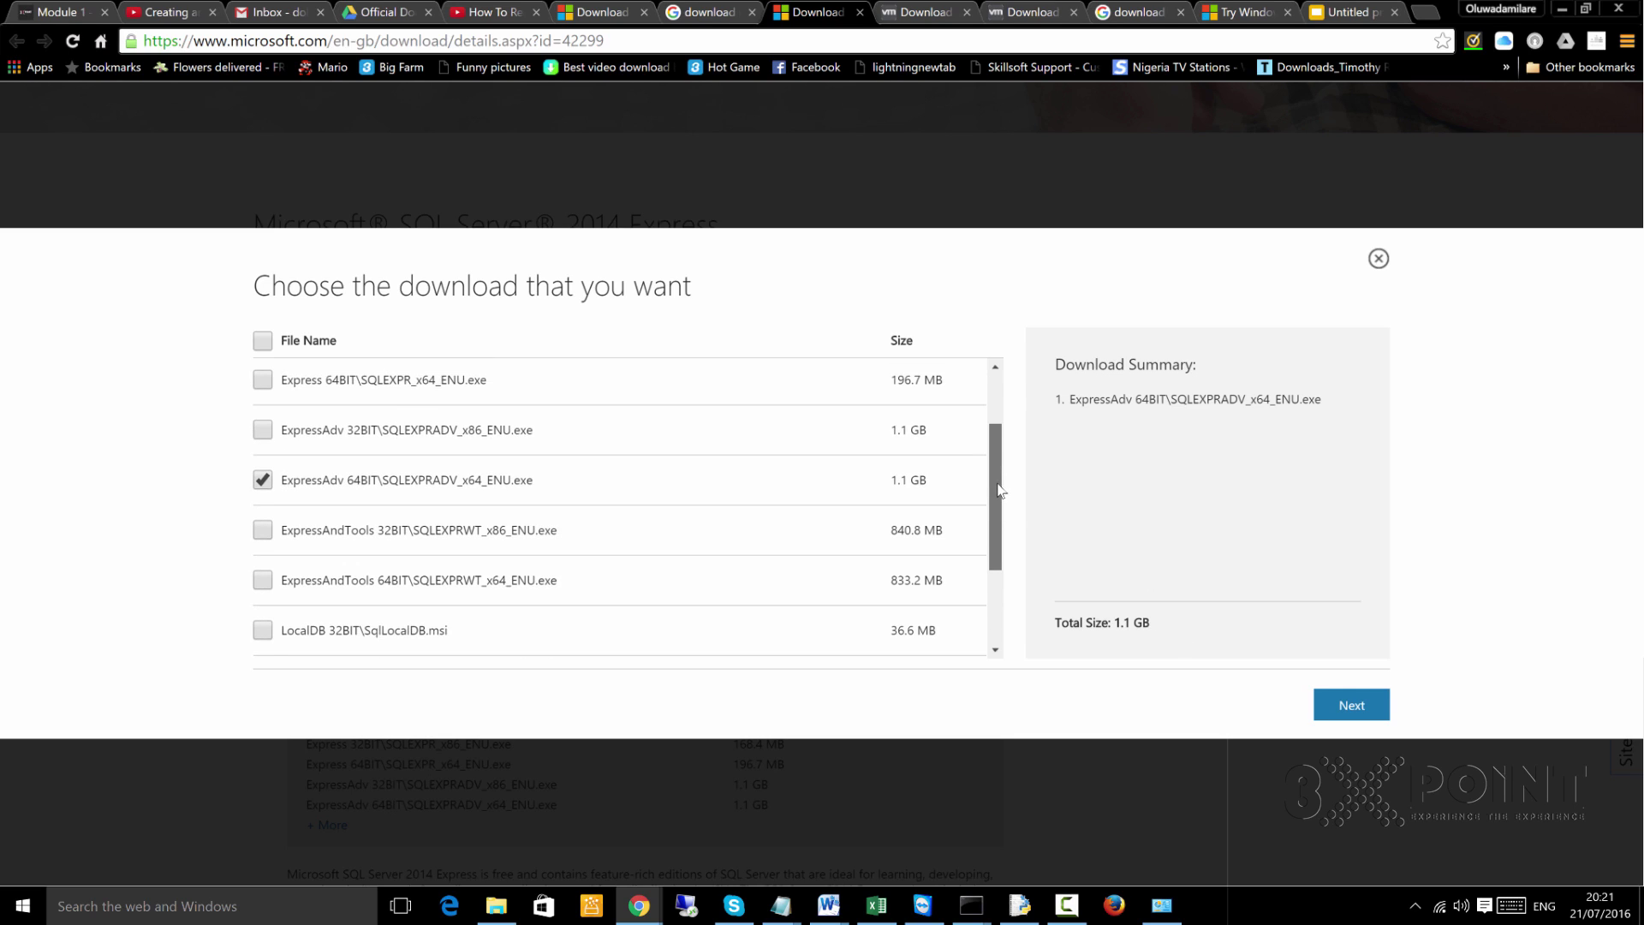
click(1353, 706)
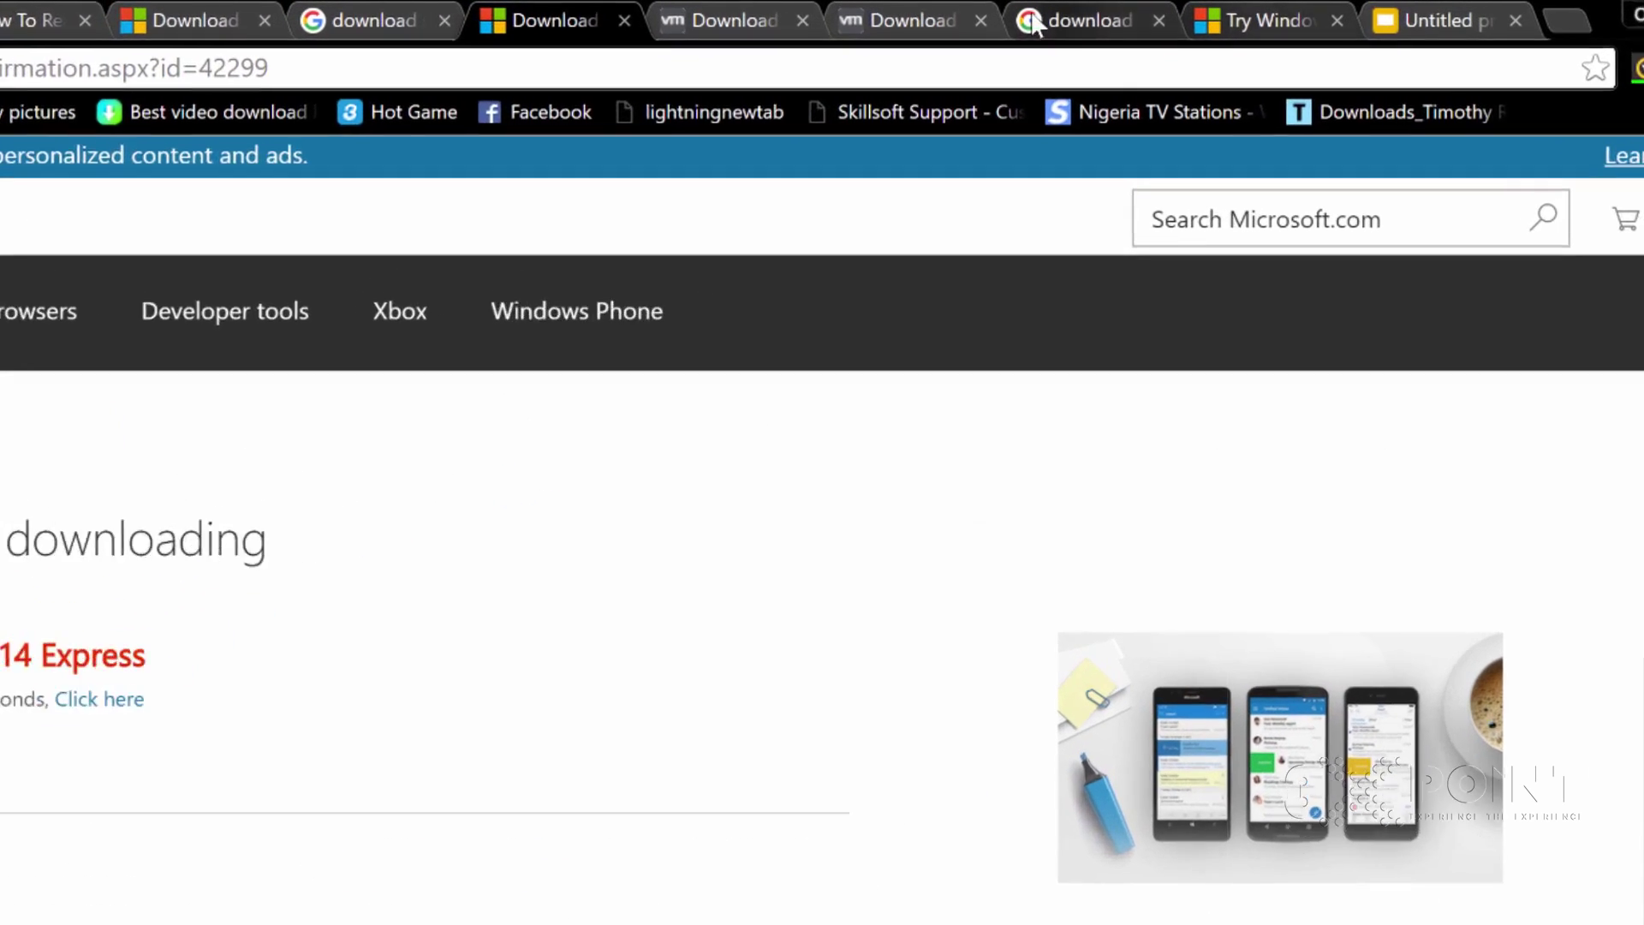
Return to the Google results for 'download windows server 2012 r2 evaluation' and select the query text
click(1032, 21)
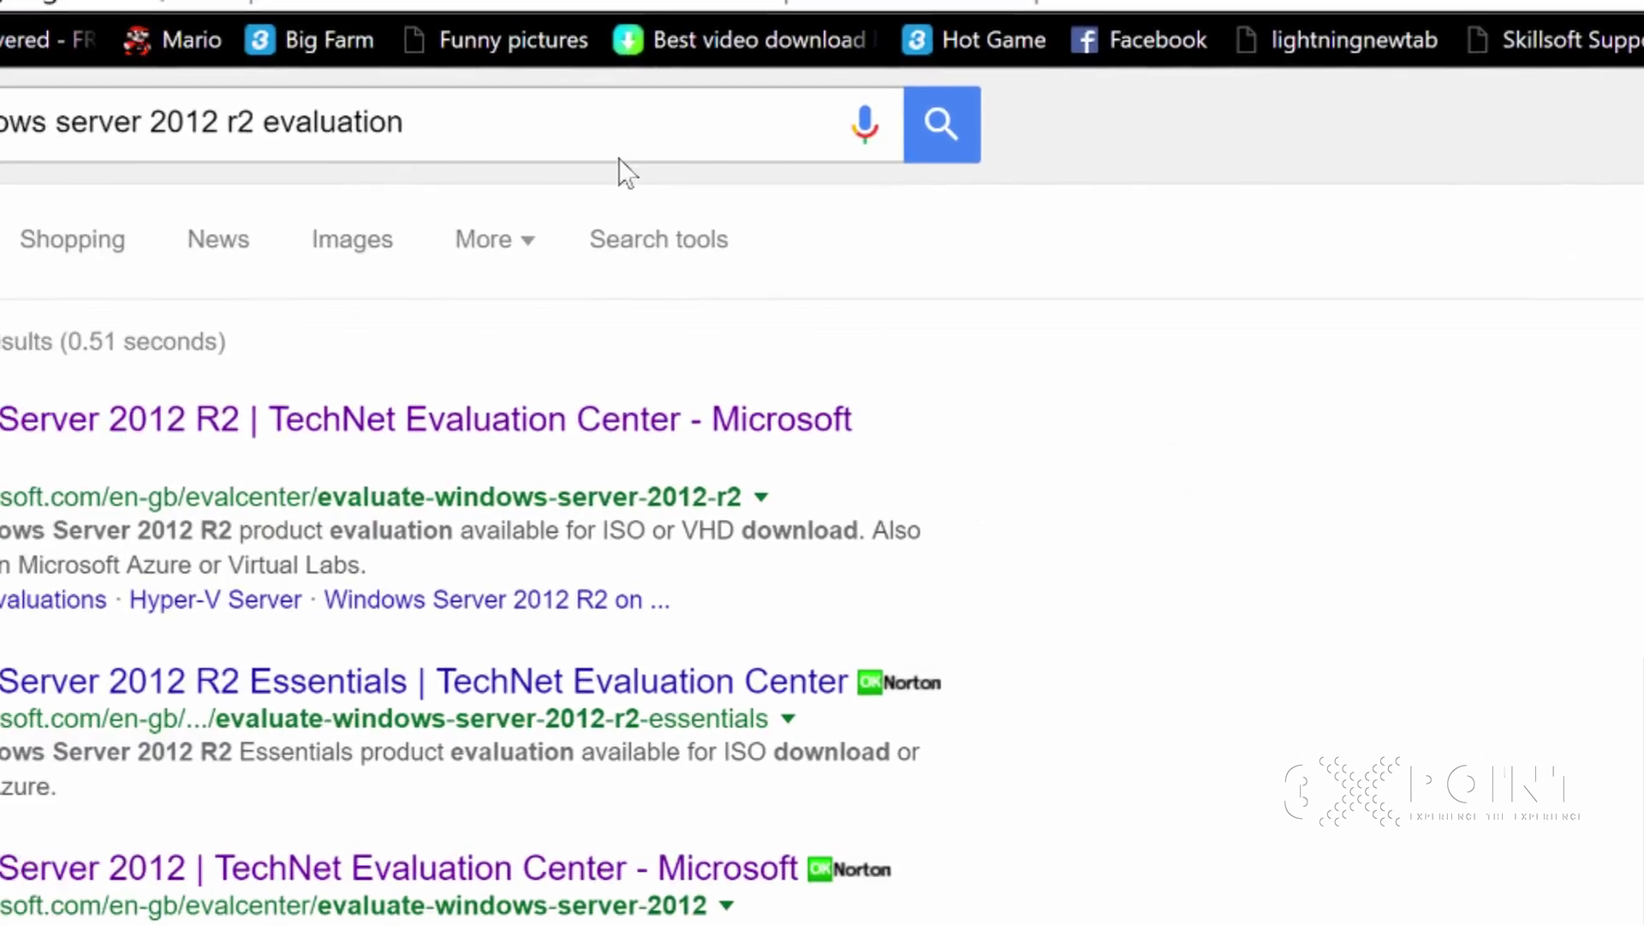
click(511, 124)
drag(406, 123, 0, 122)
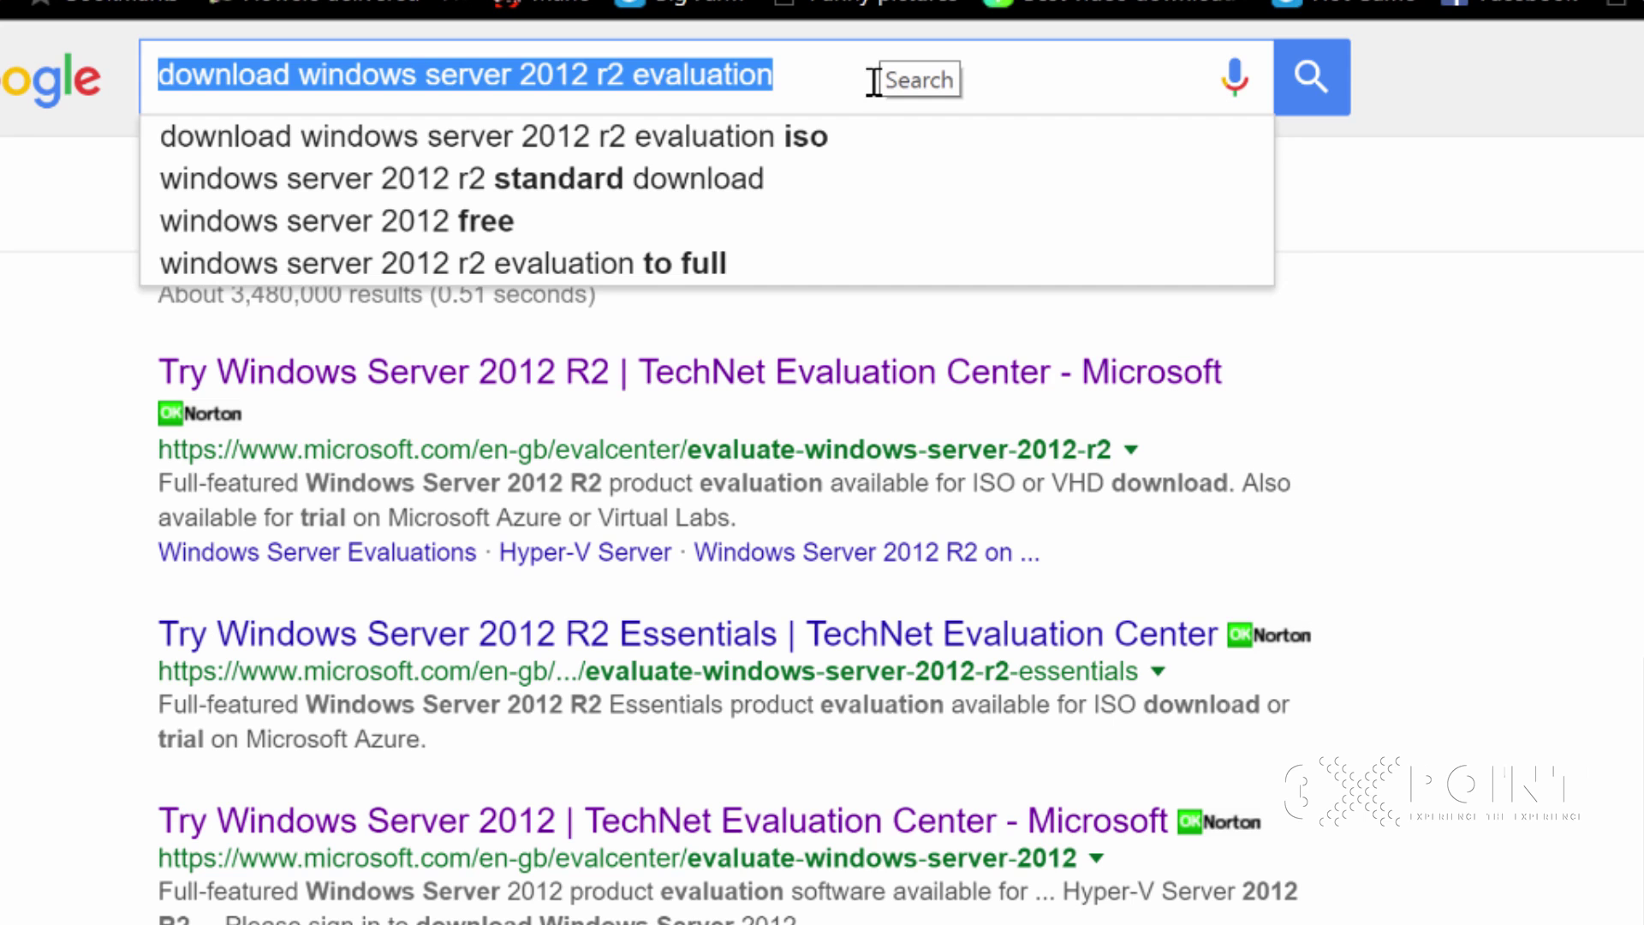
click(866, 84)
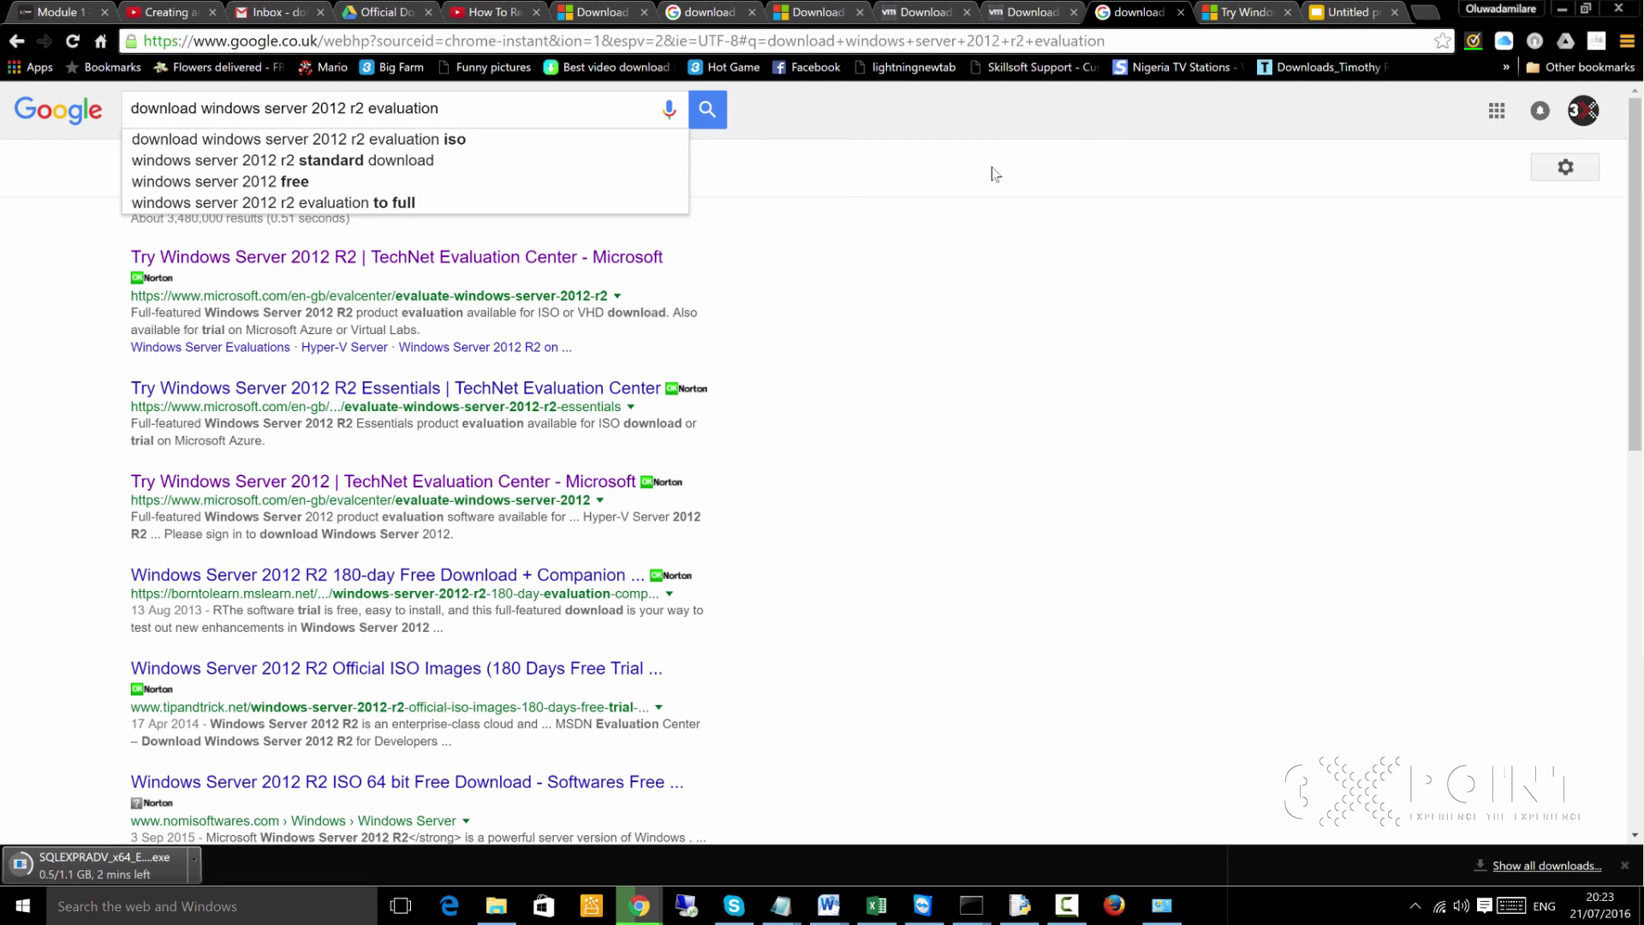
Re-run the Windows Server 2012 R2 evaluation search, then switch to the evaluation page
click(718, 118)
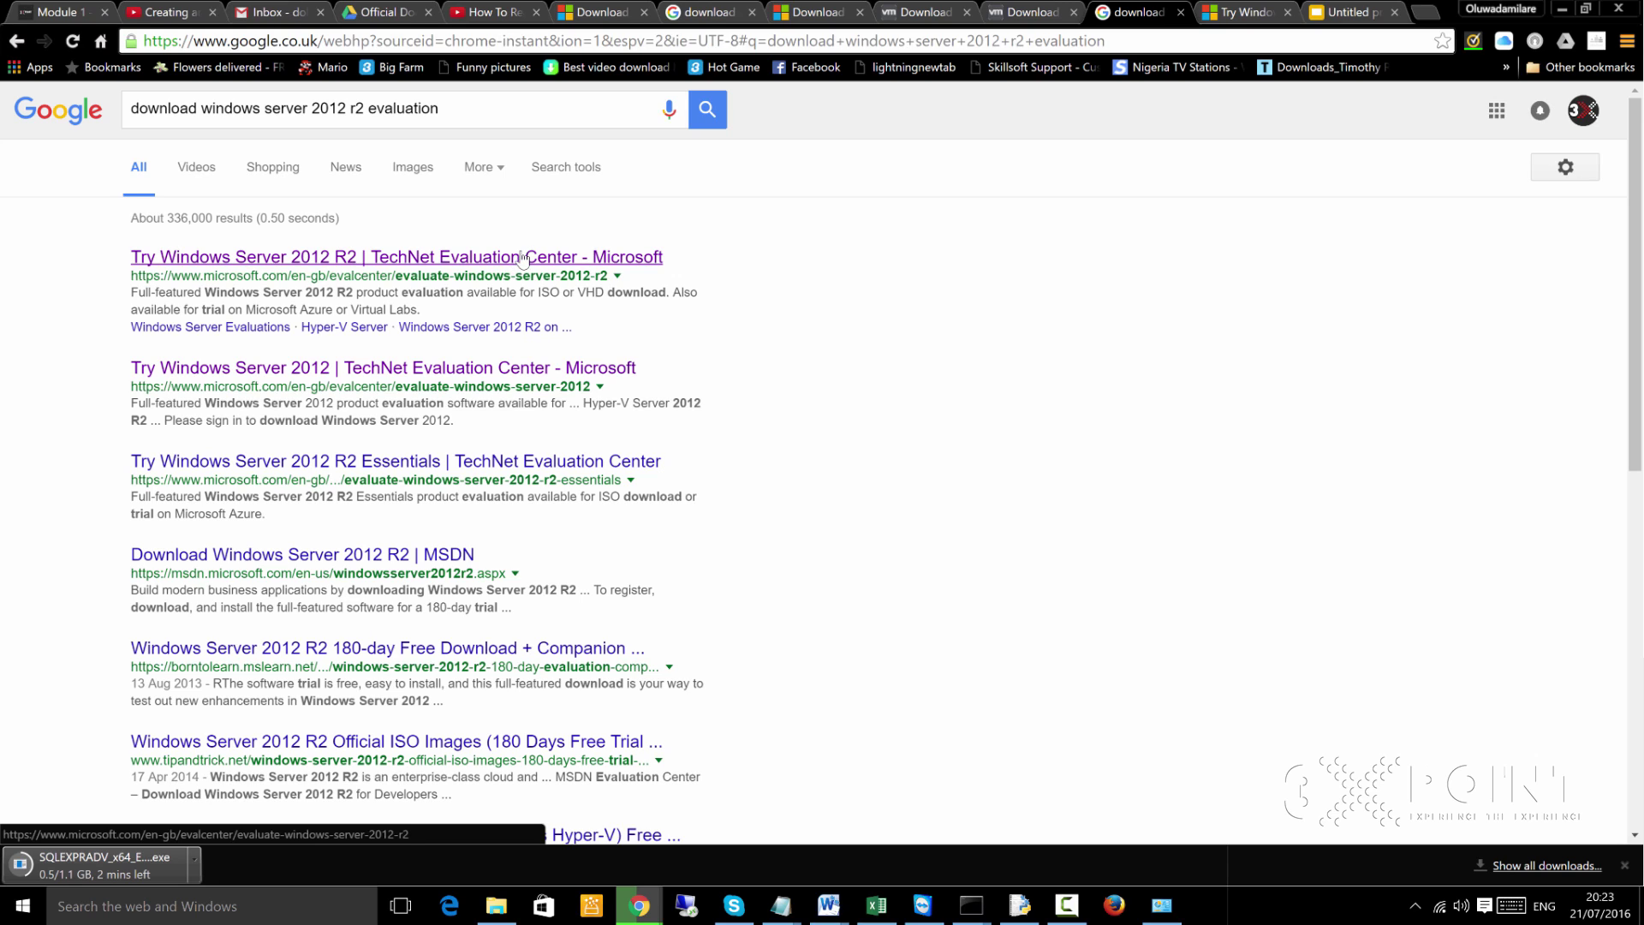
double_click(548, 292)
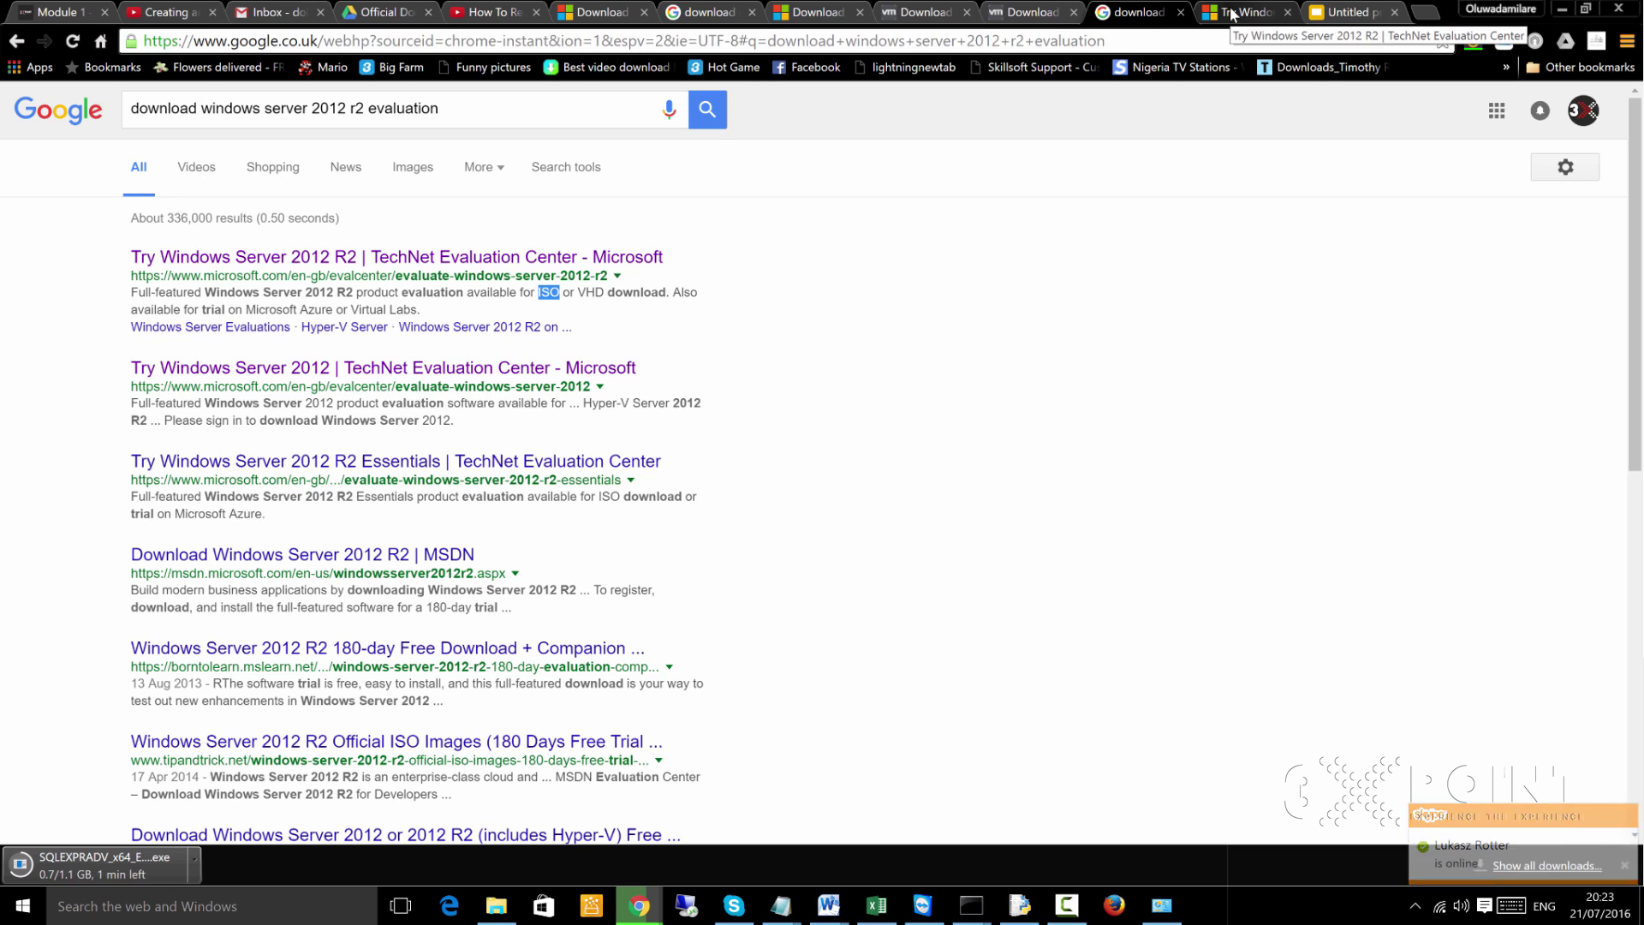
click(1231, 13)
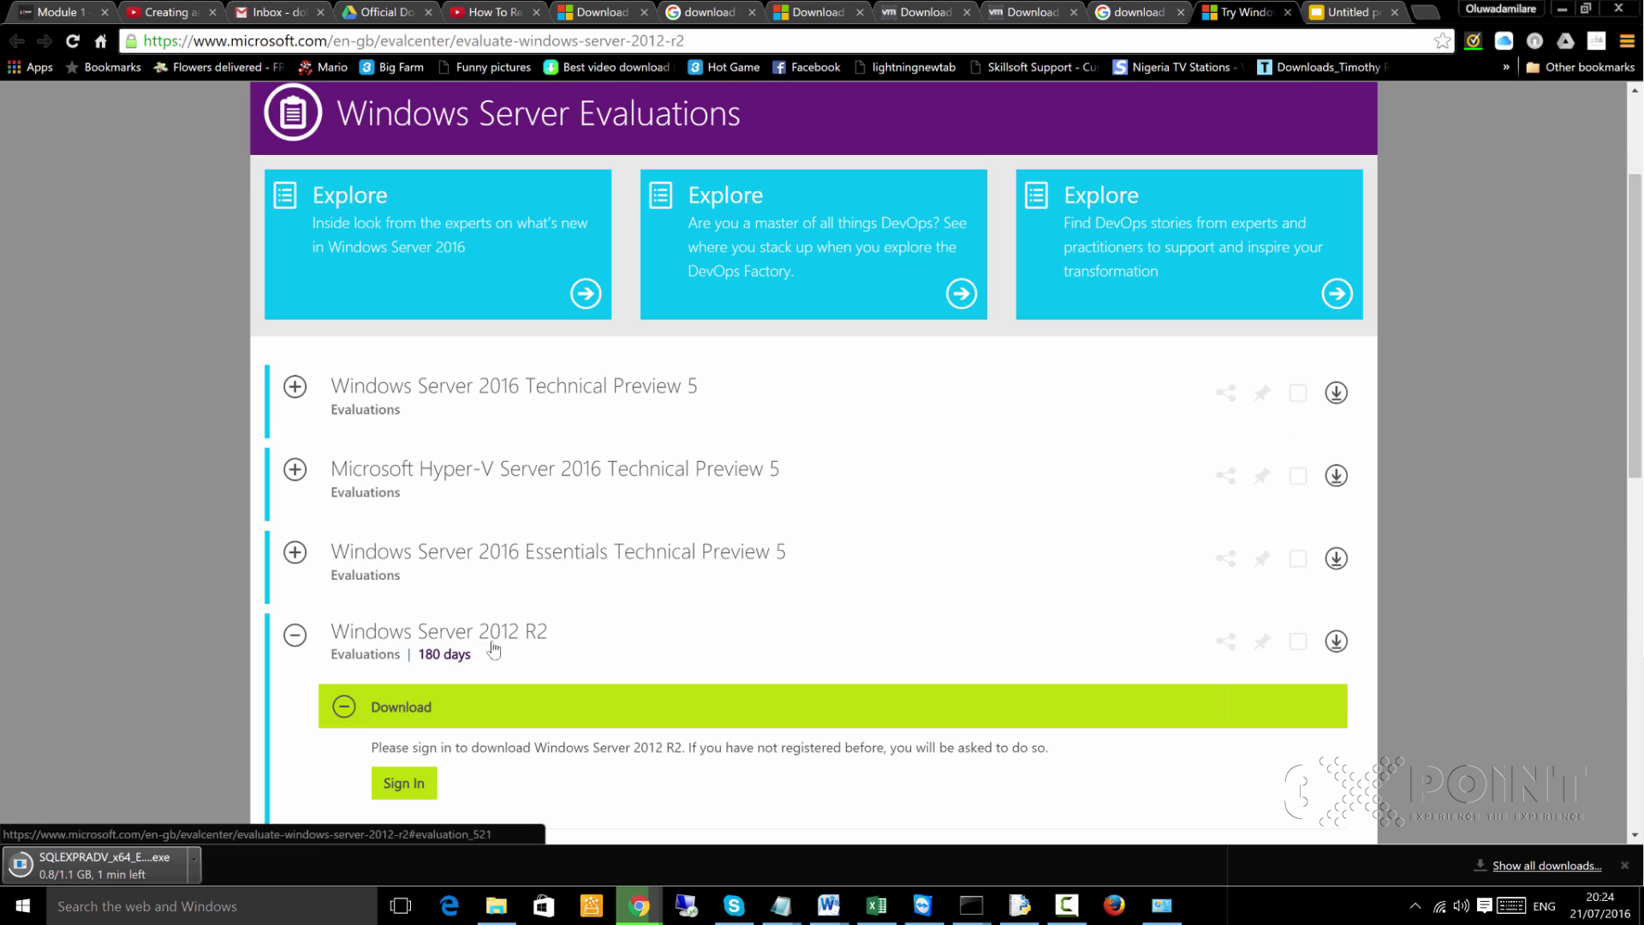
scroll(486, 654, down, 2)
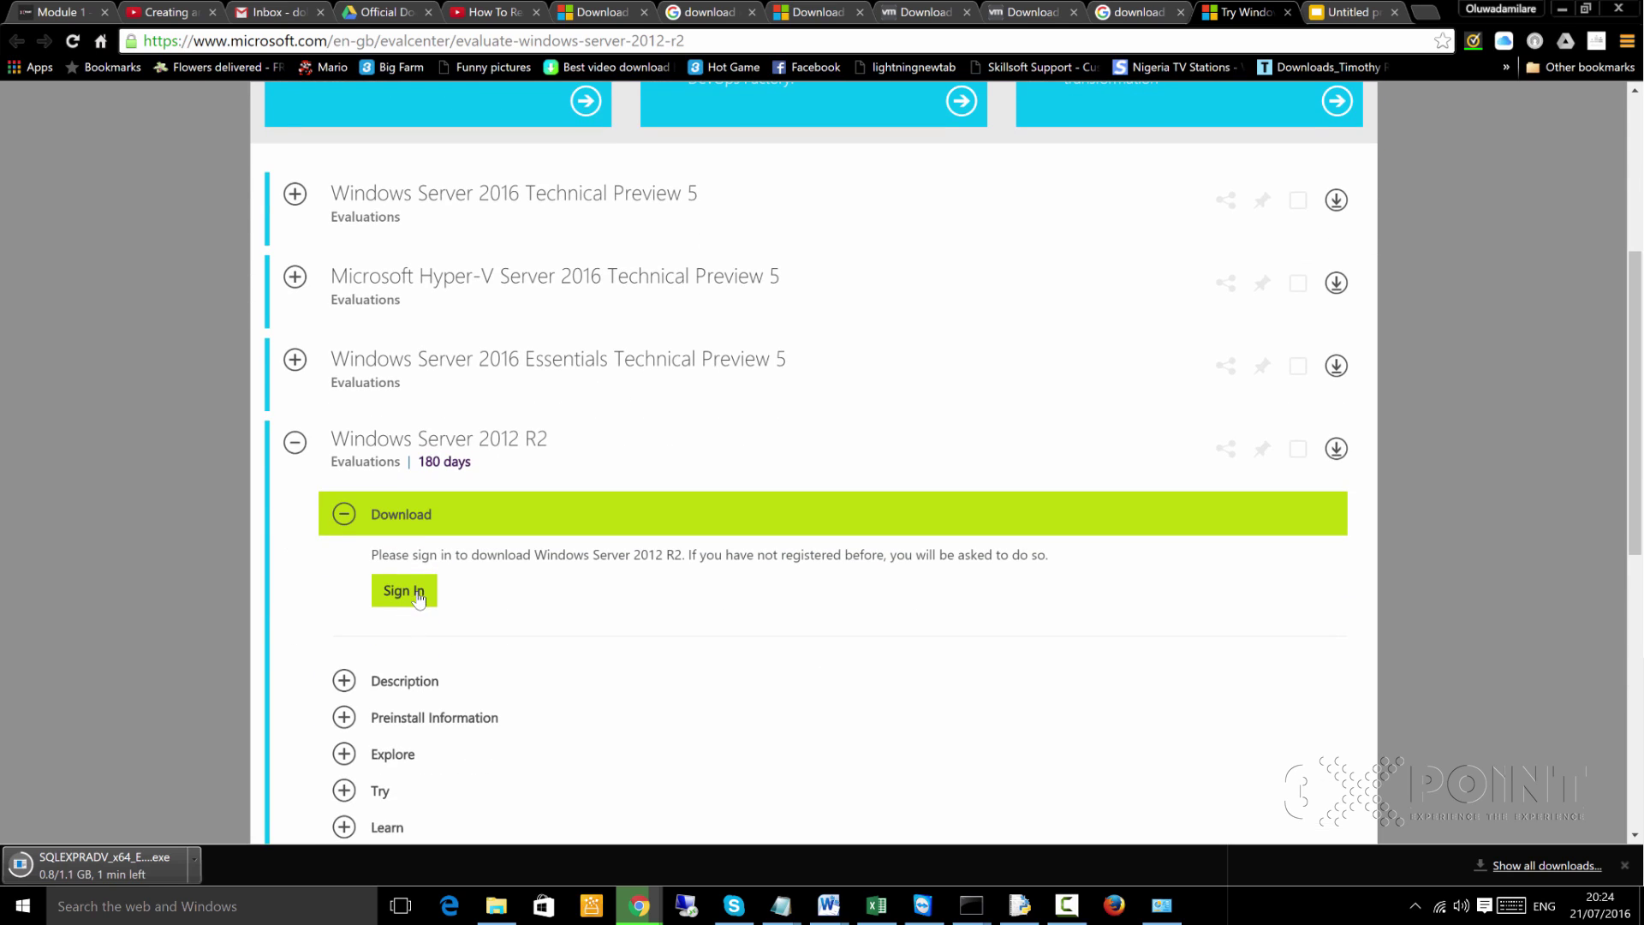
scroll(420, 598, down, 2)
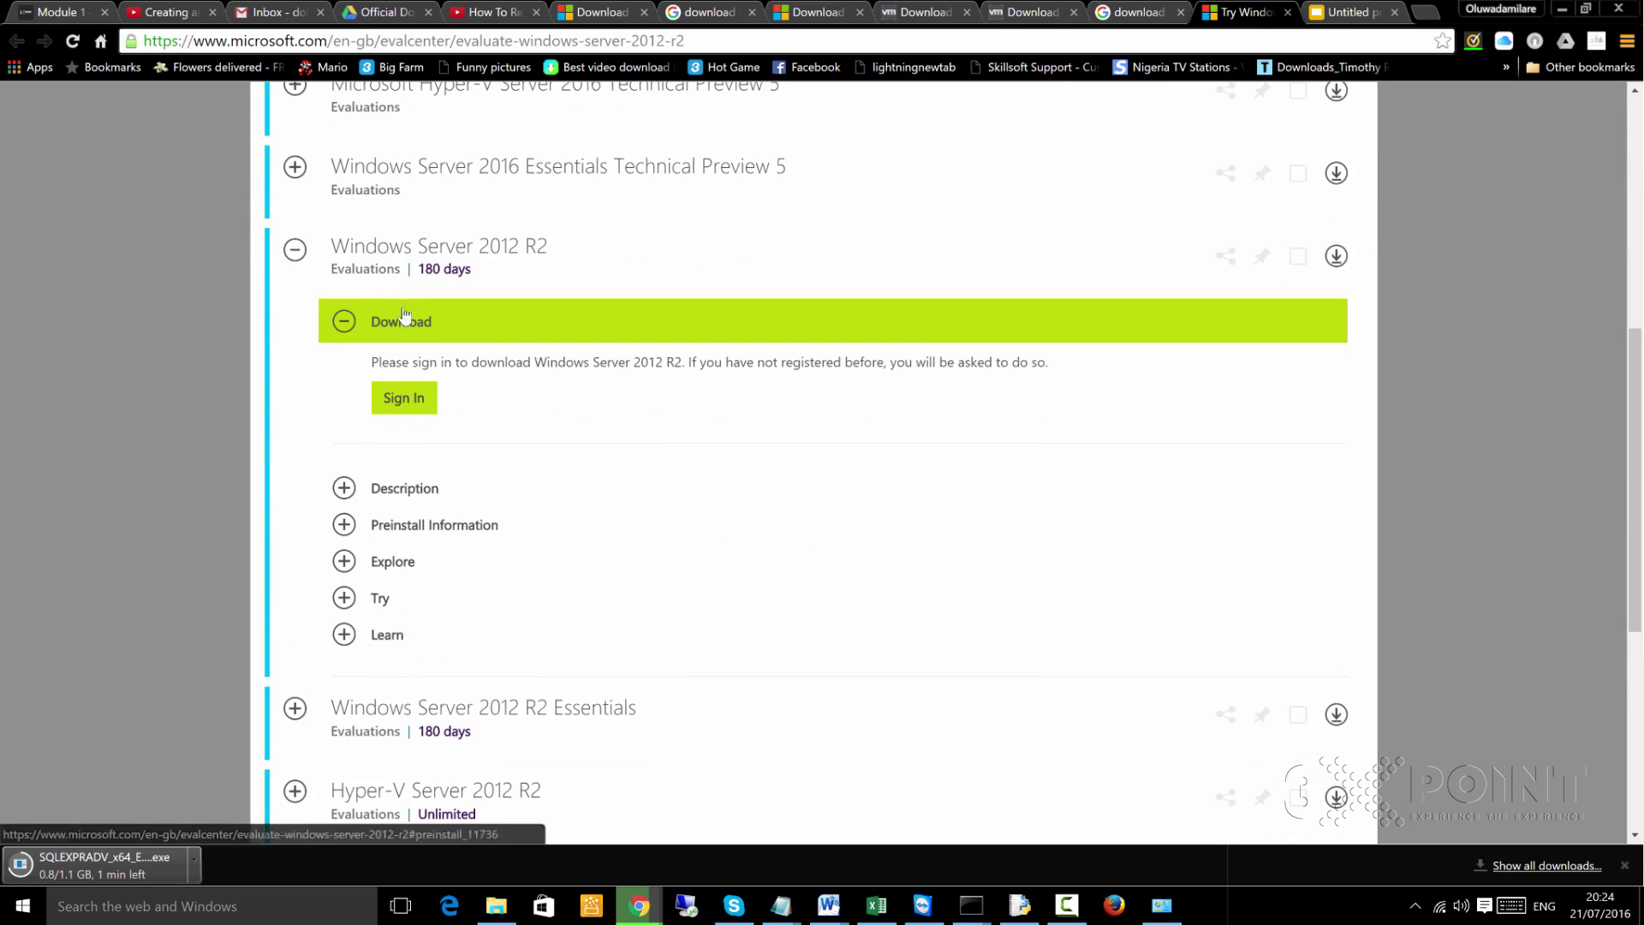
scroll(541, 210, up, 2)
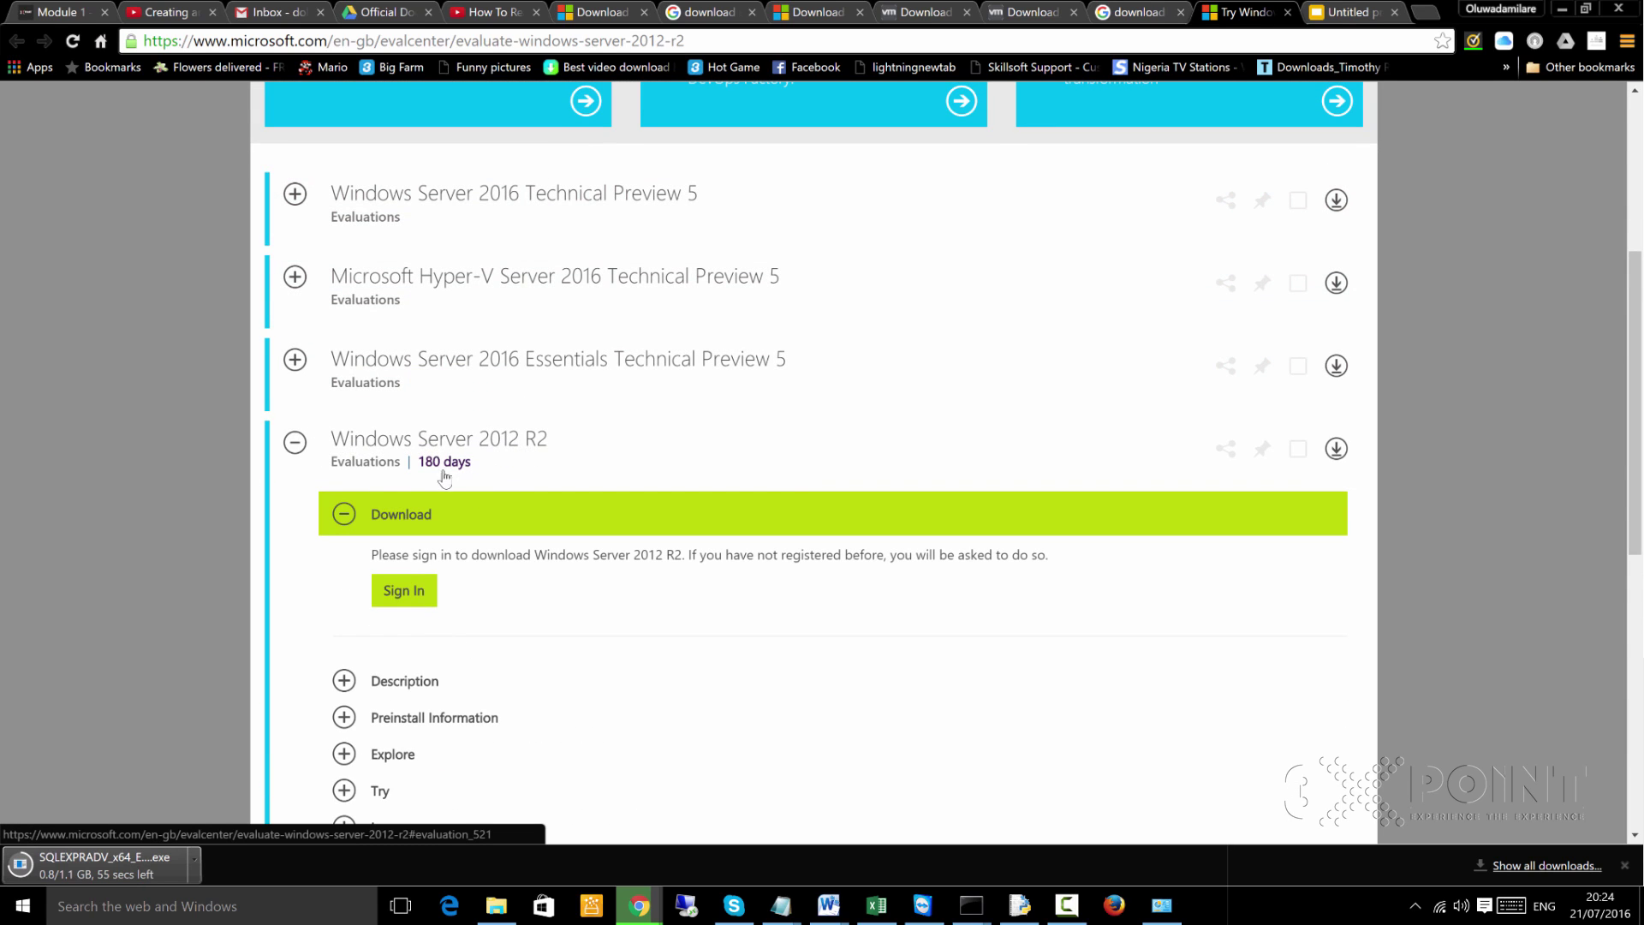
scroll(464, 572, down, 2)
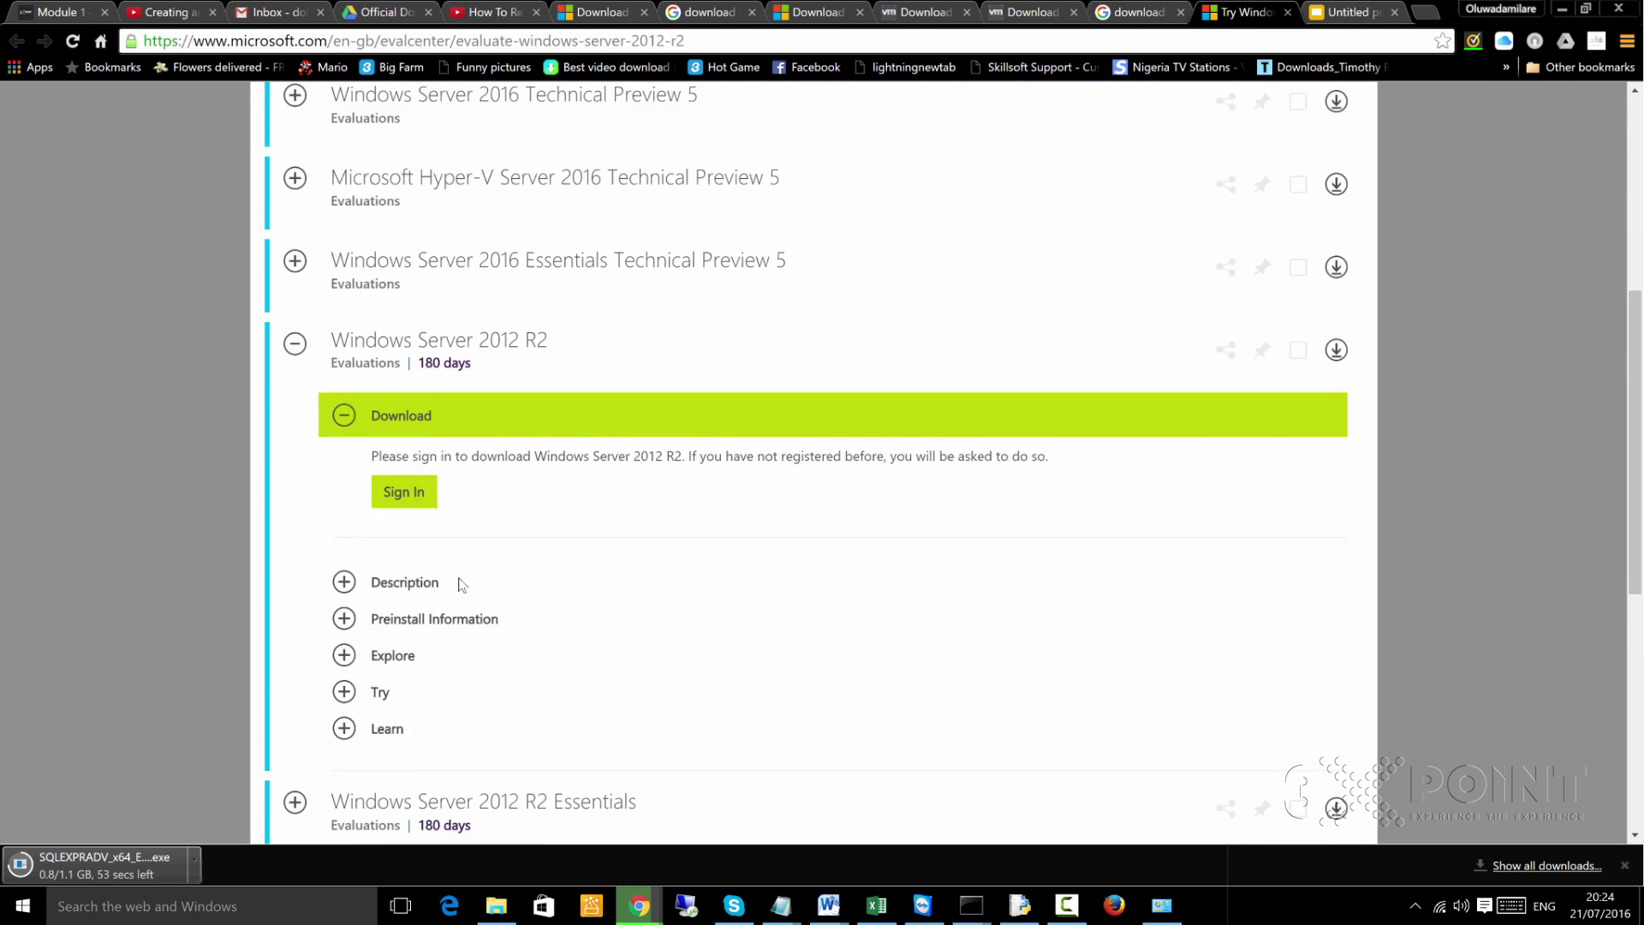
scroll(462, 573, down, 1)
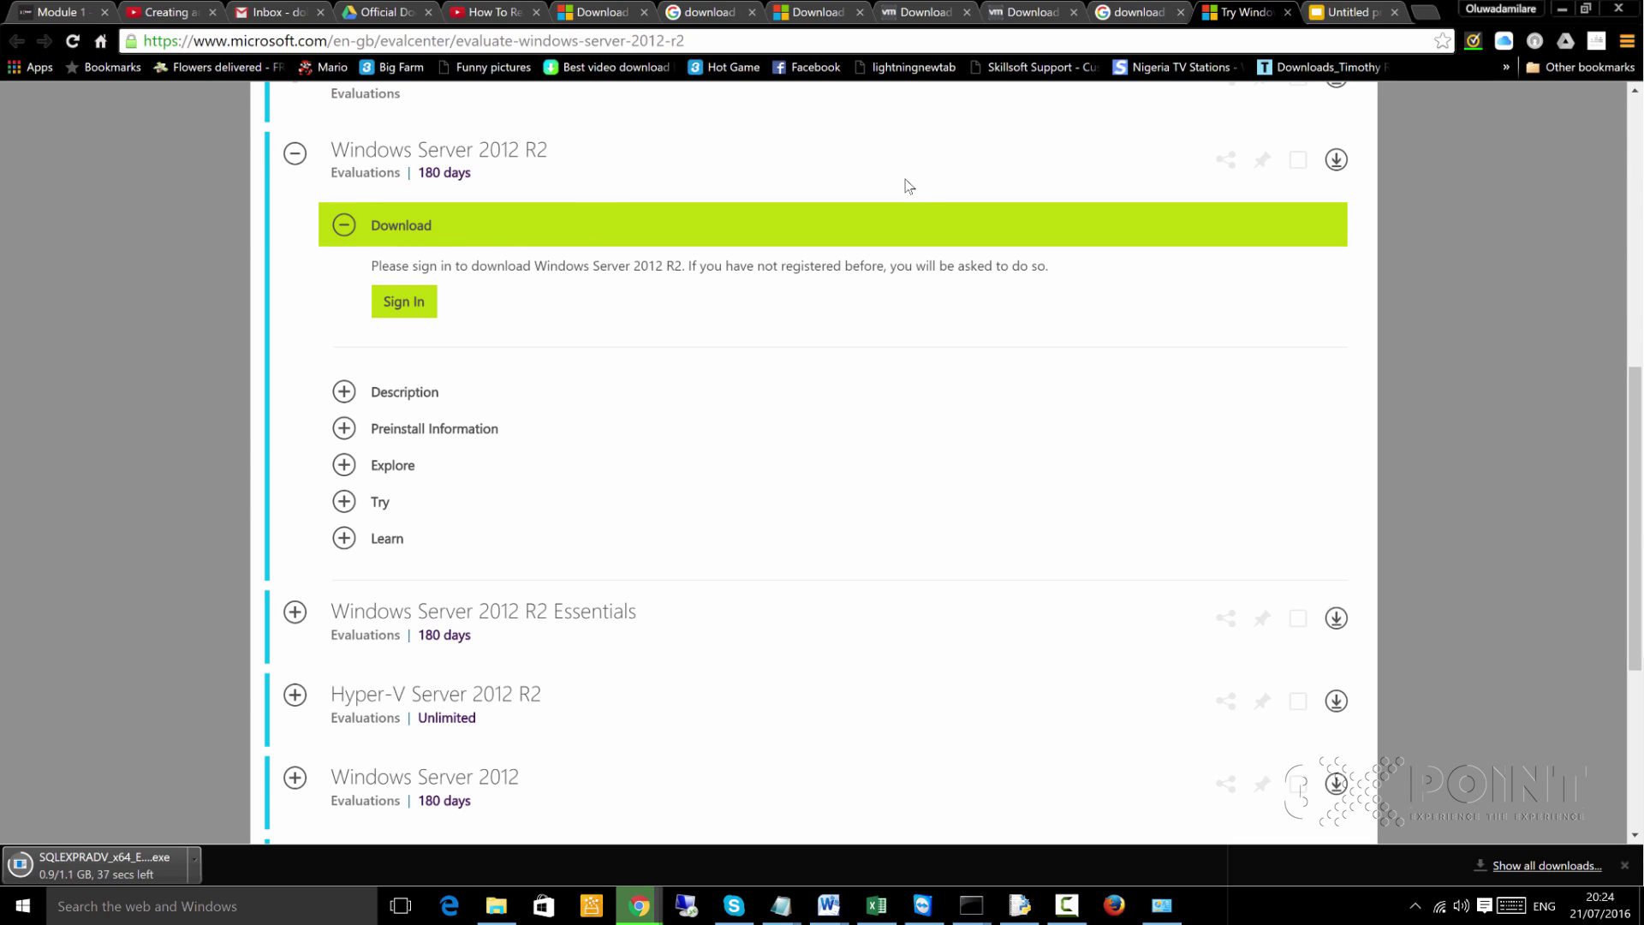
Open File Explorer on the Downloads folder
click(496, 906)
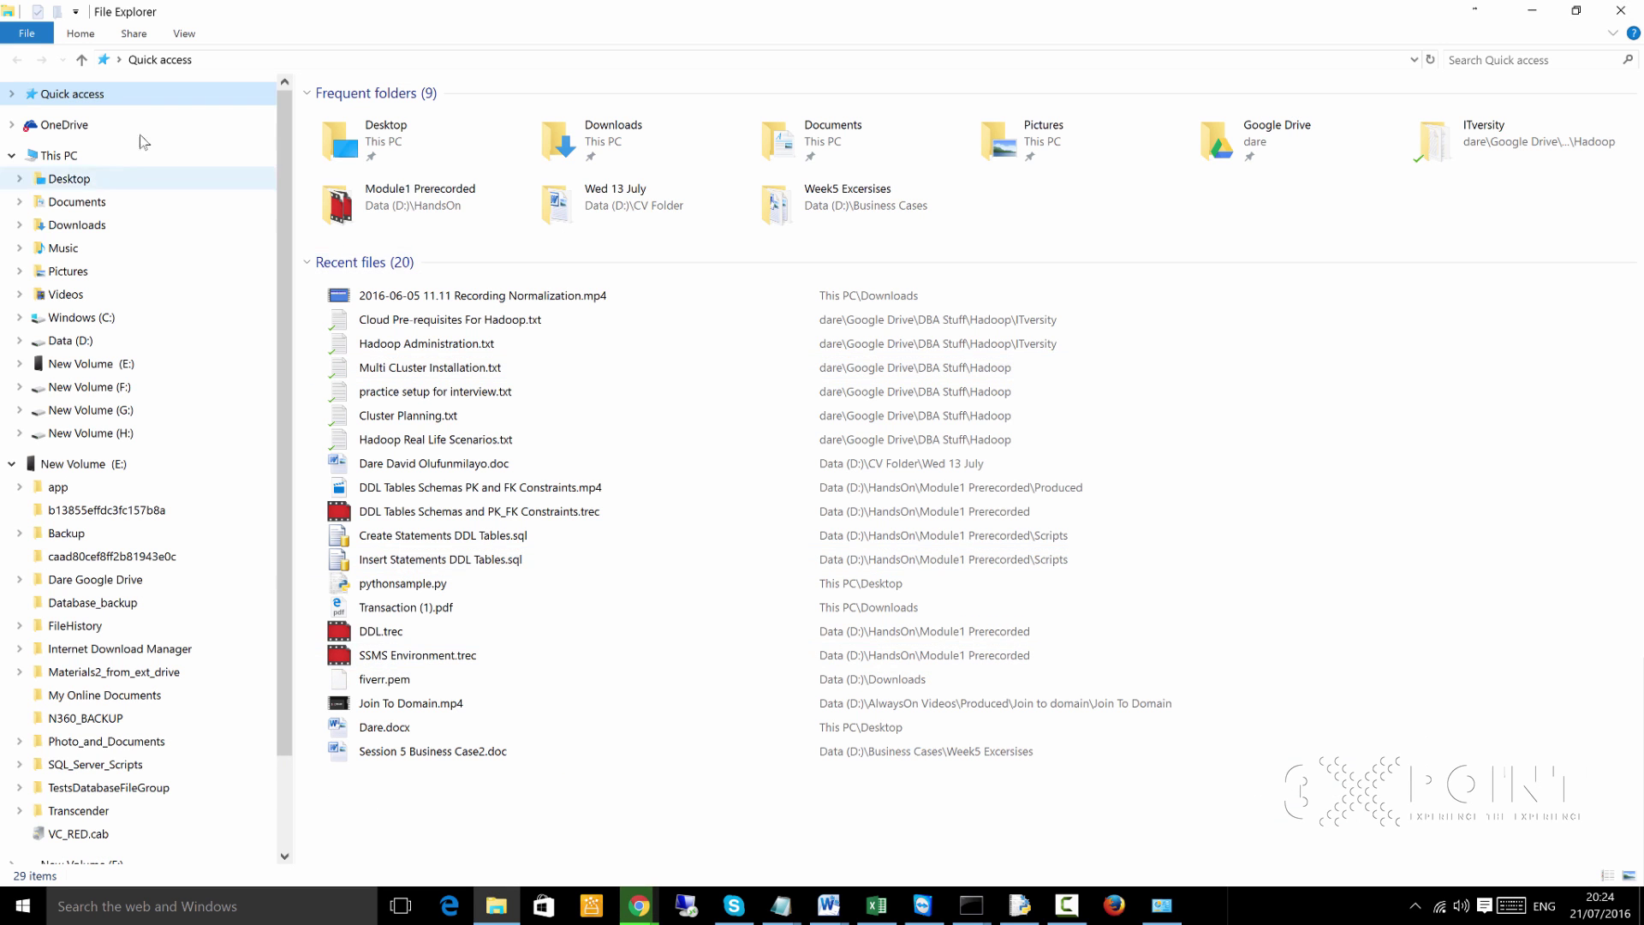
click(77, 224)
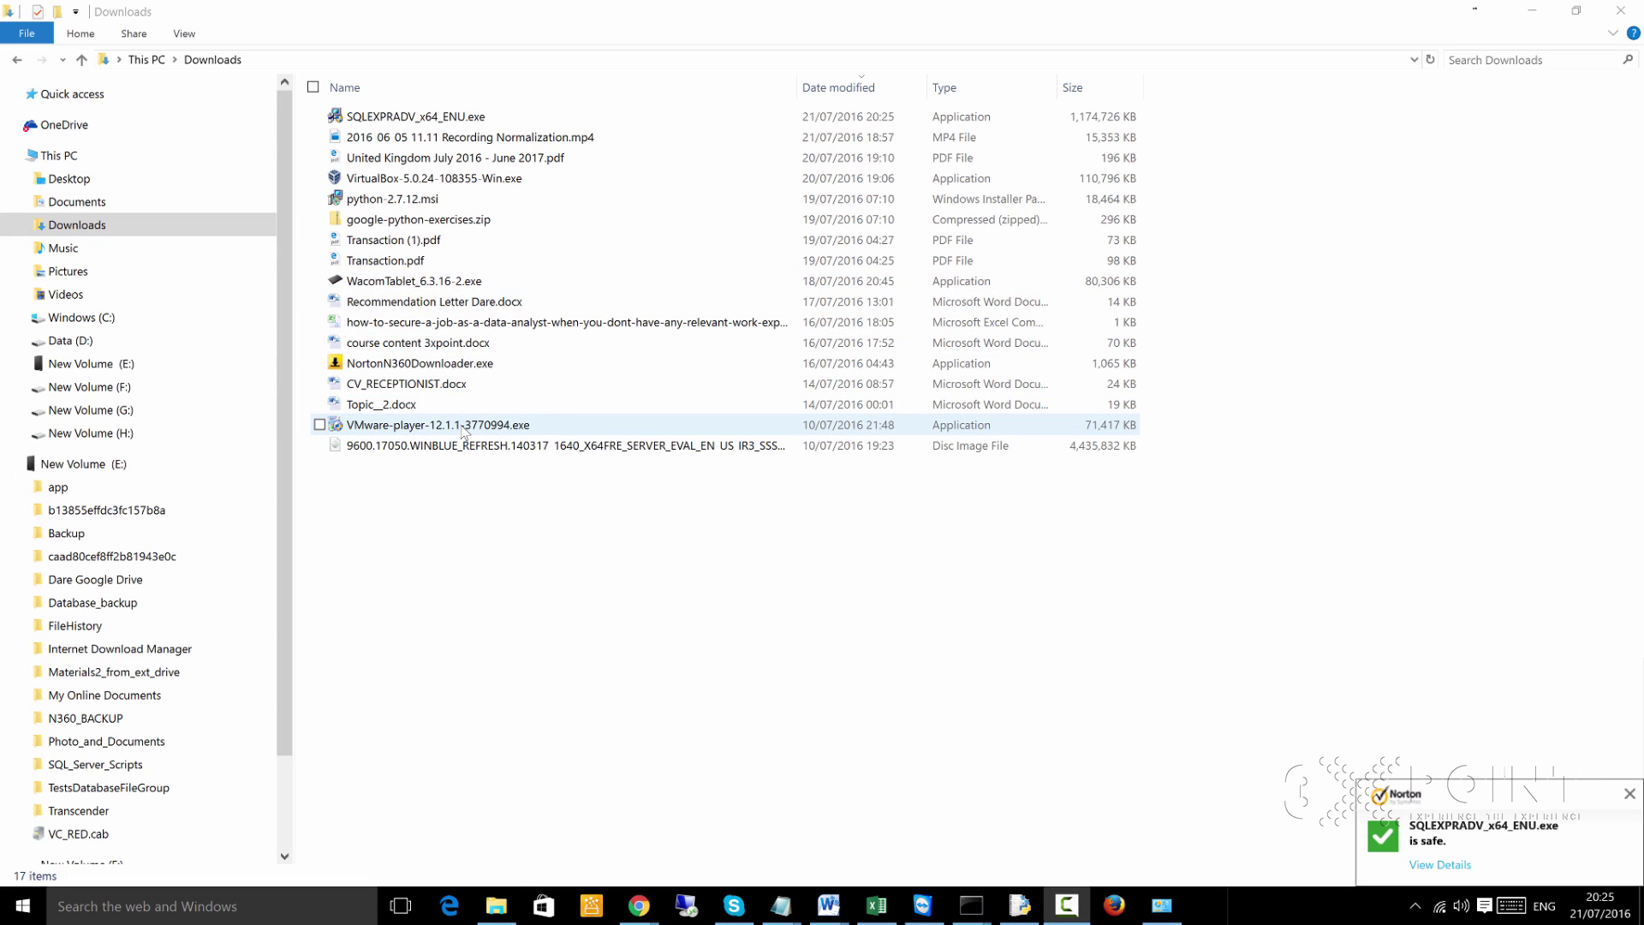
Run VMware-player-12.1.1-3770994.exe from Downloads as administrator
click(463, 426)
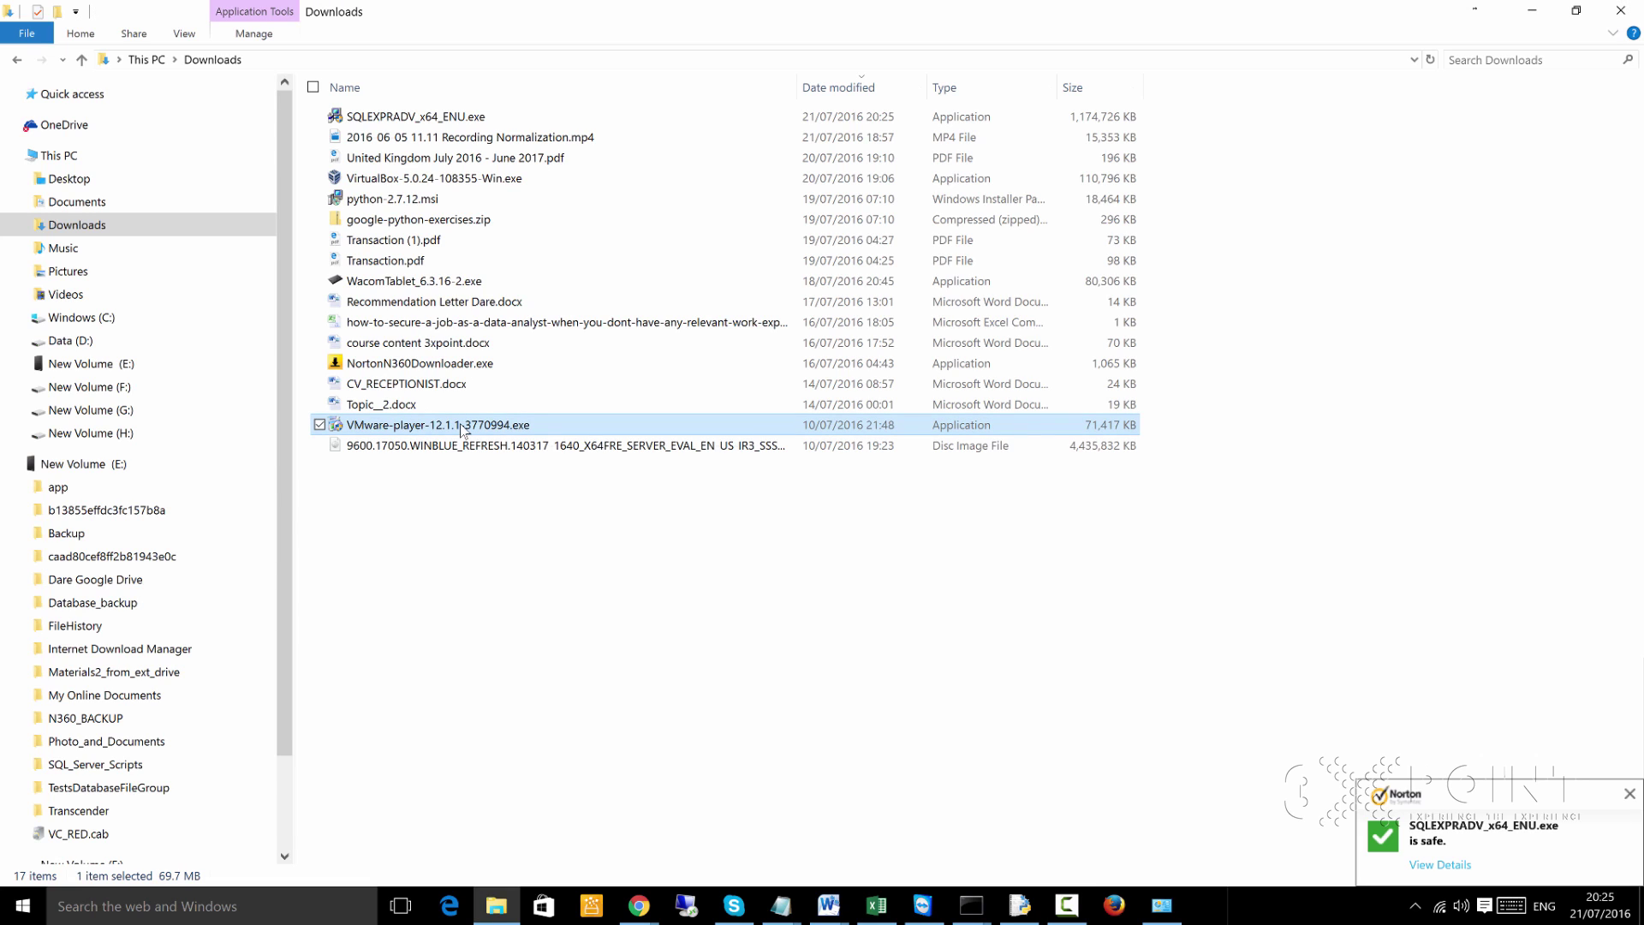
right_click(461, 428)
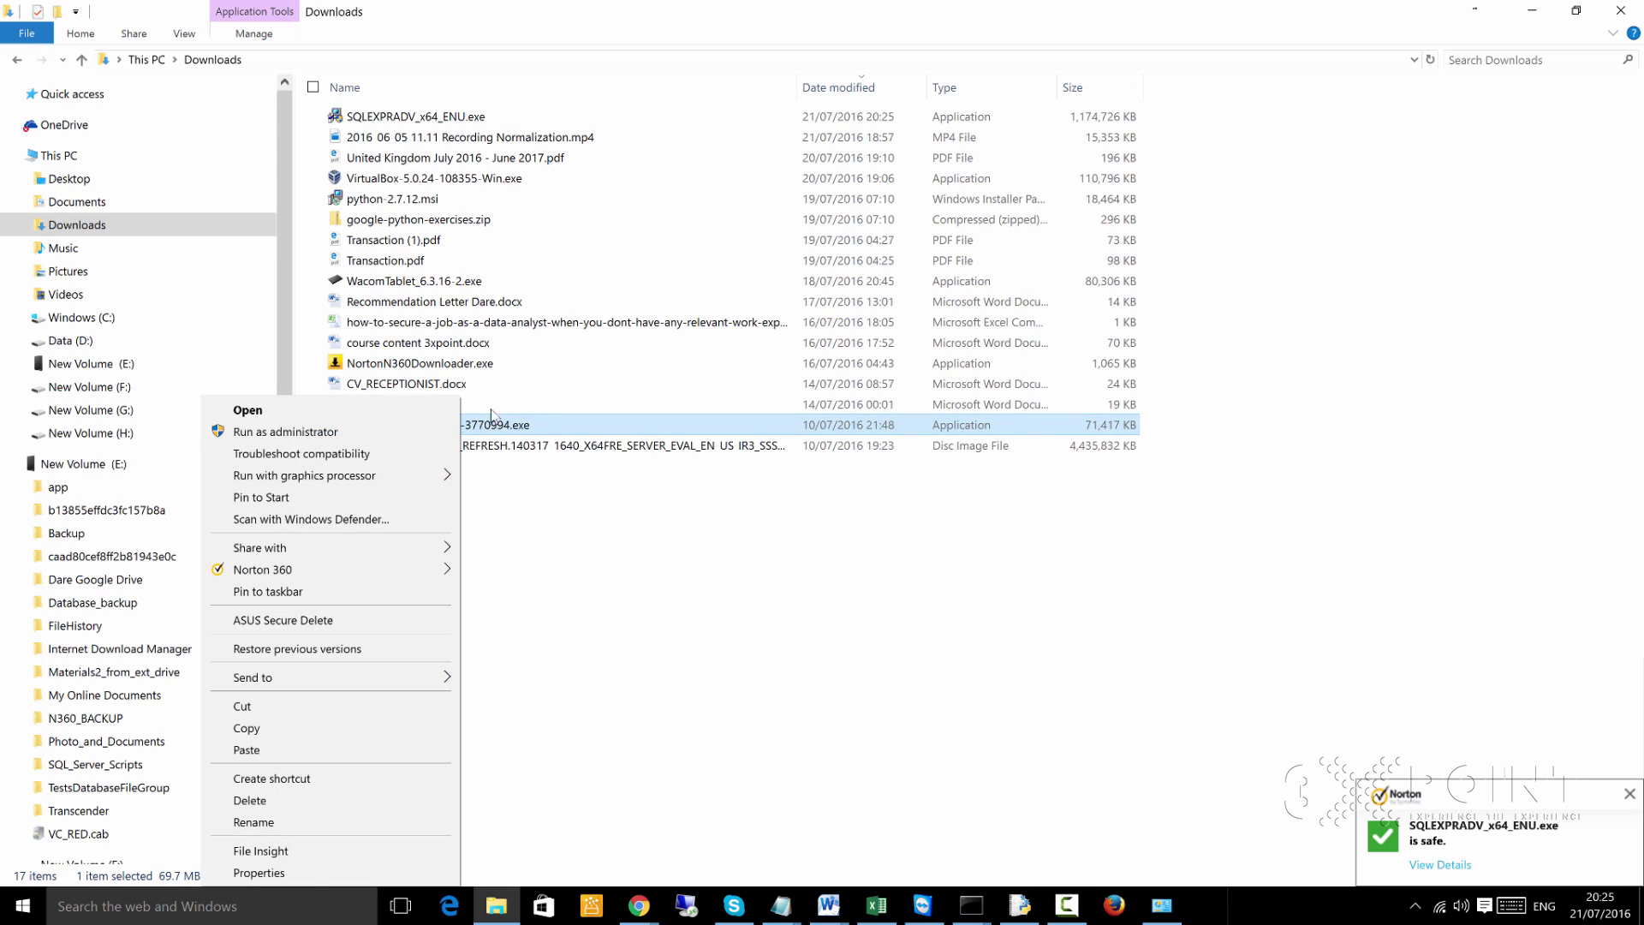
click(335, 441)
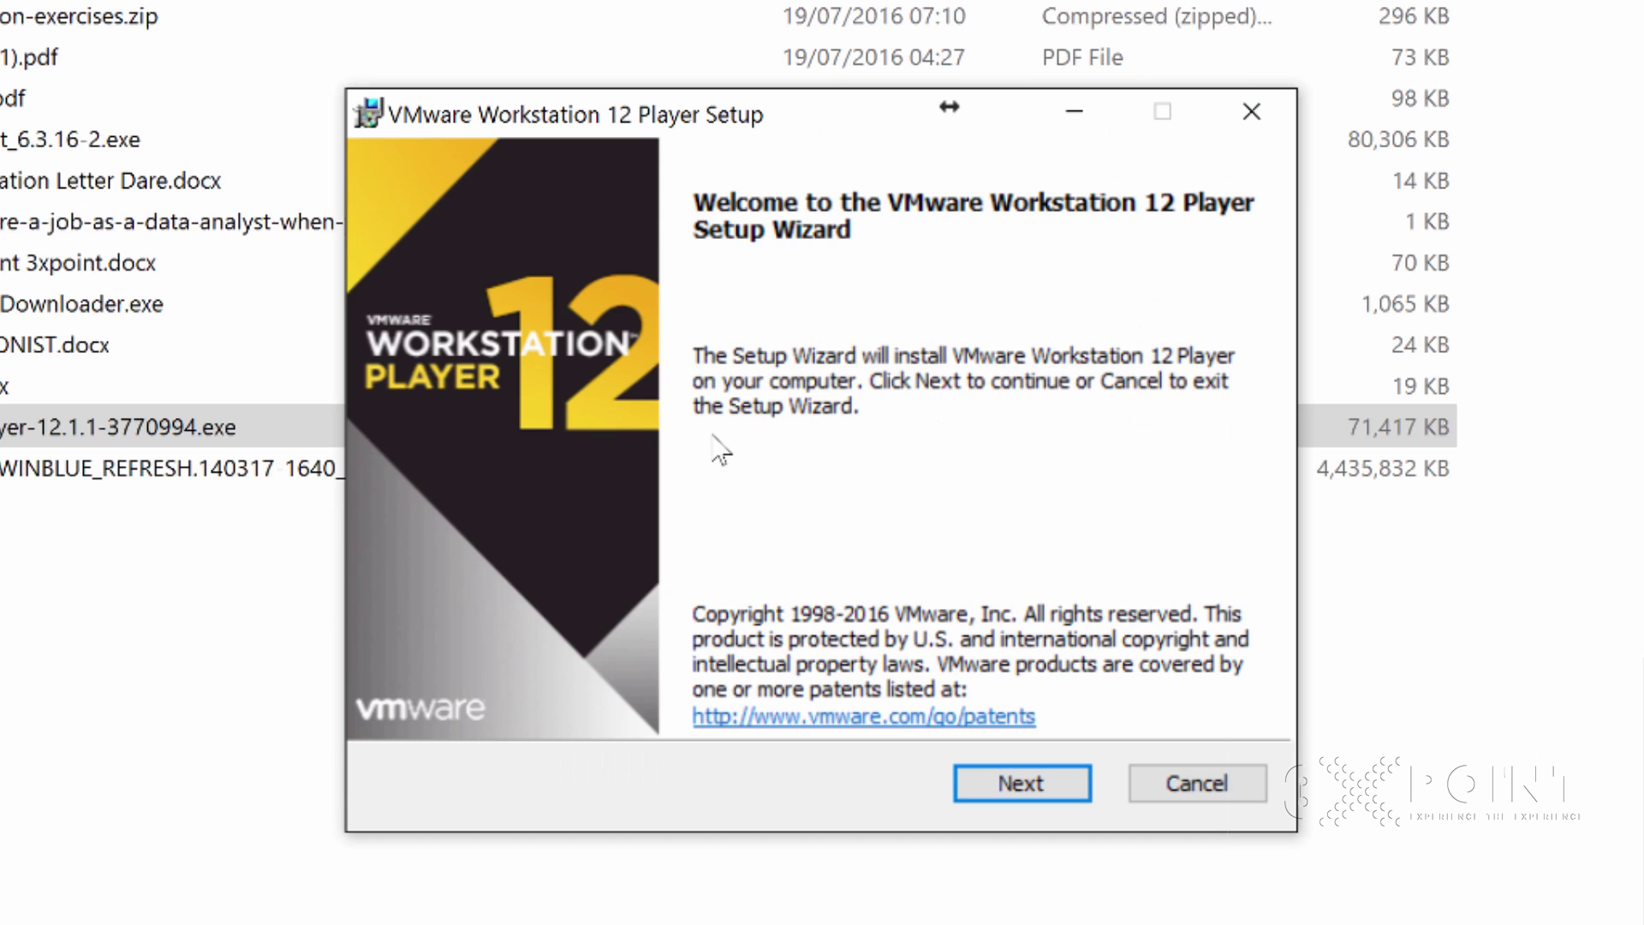
Accept the licence agreement, keep the default install location and turn off usage statistics
click(1019, 786)
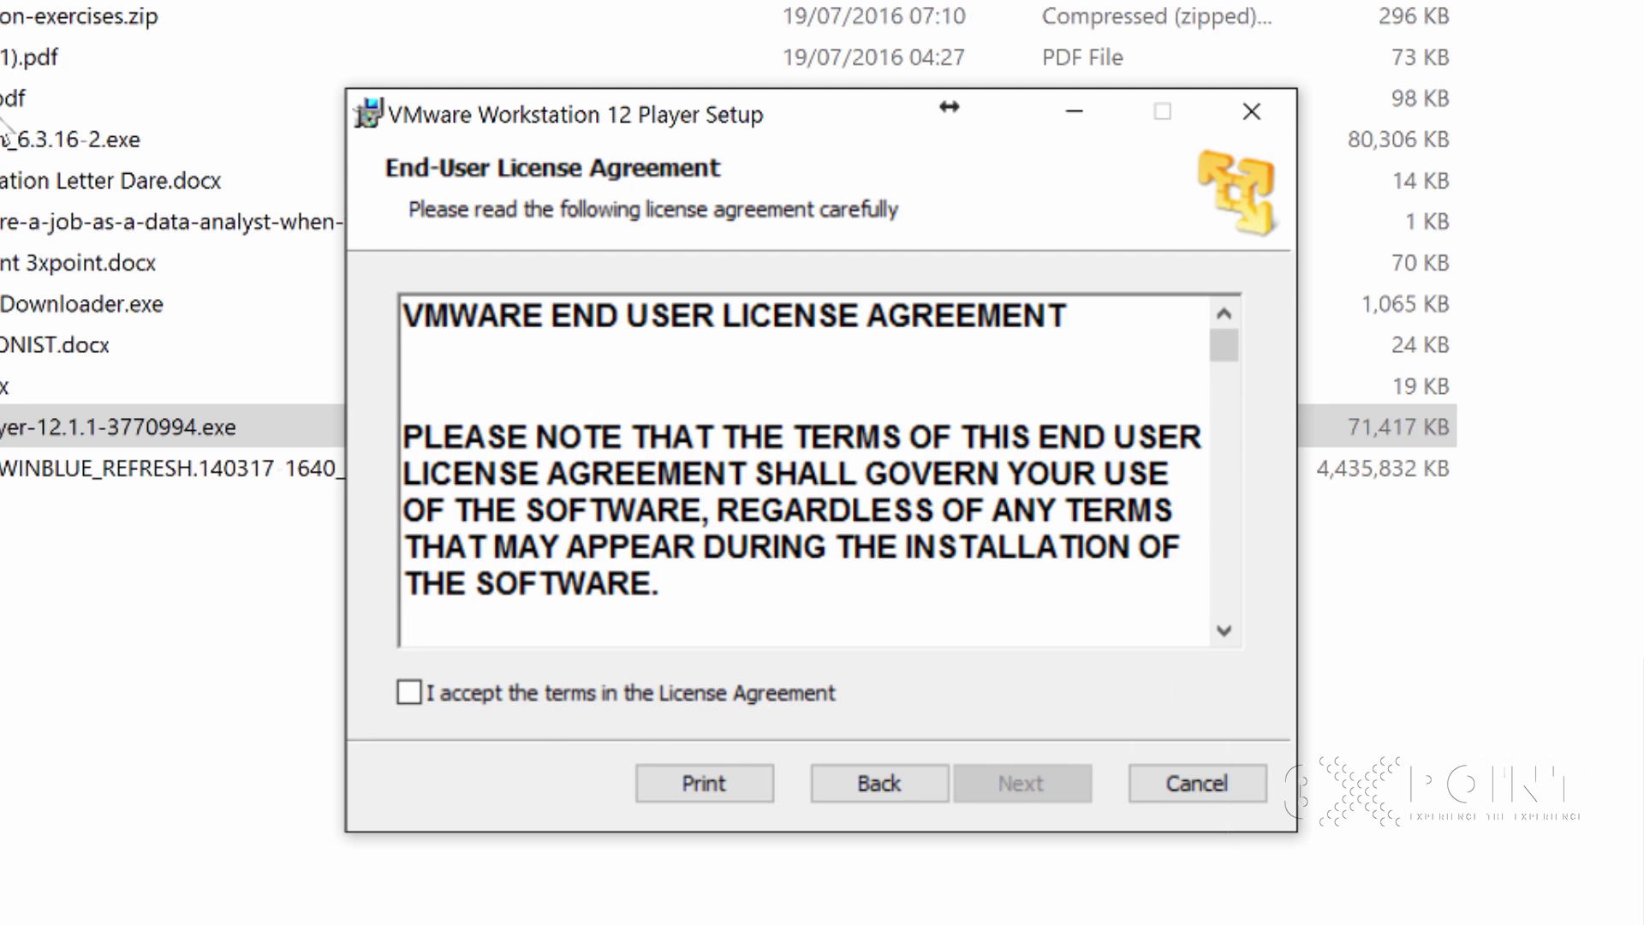
click(403, 690)
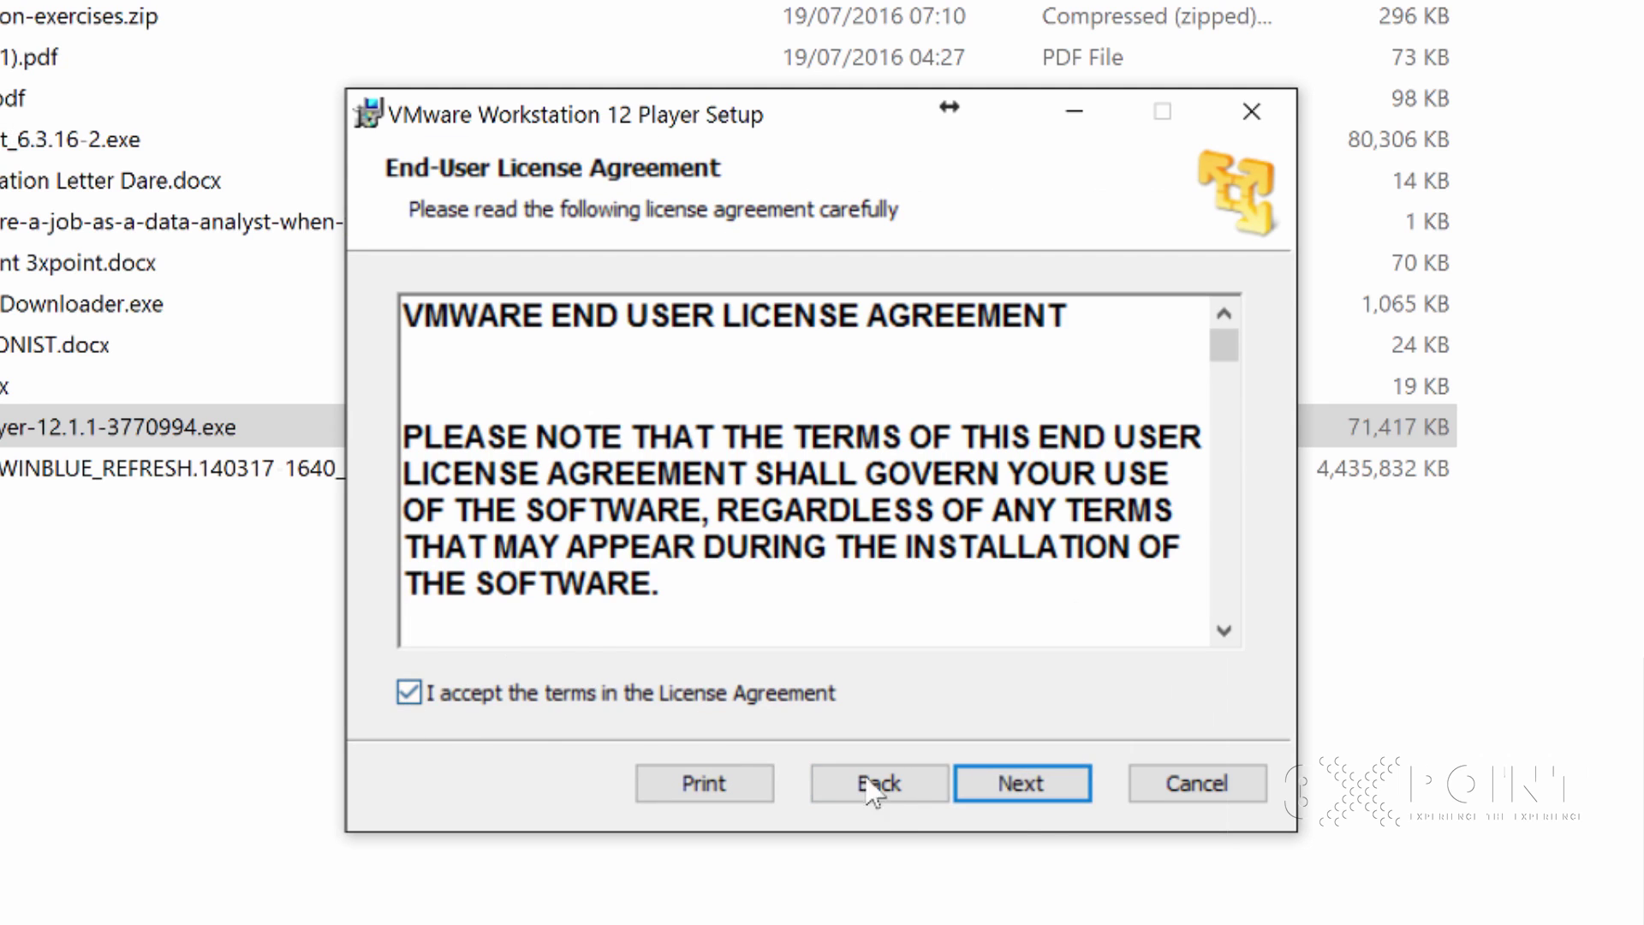
click(1020, 784)
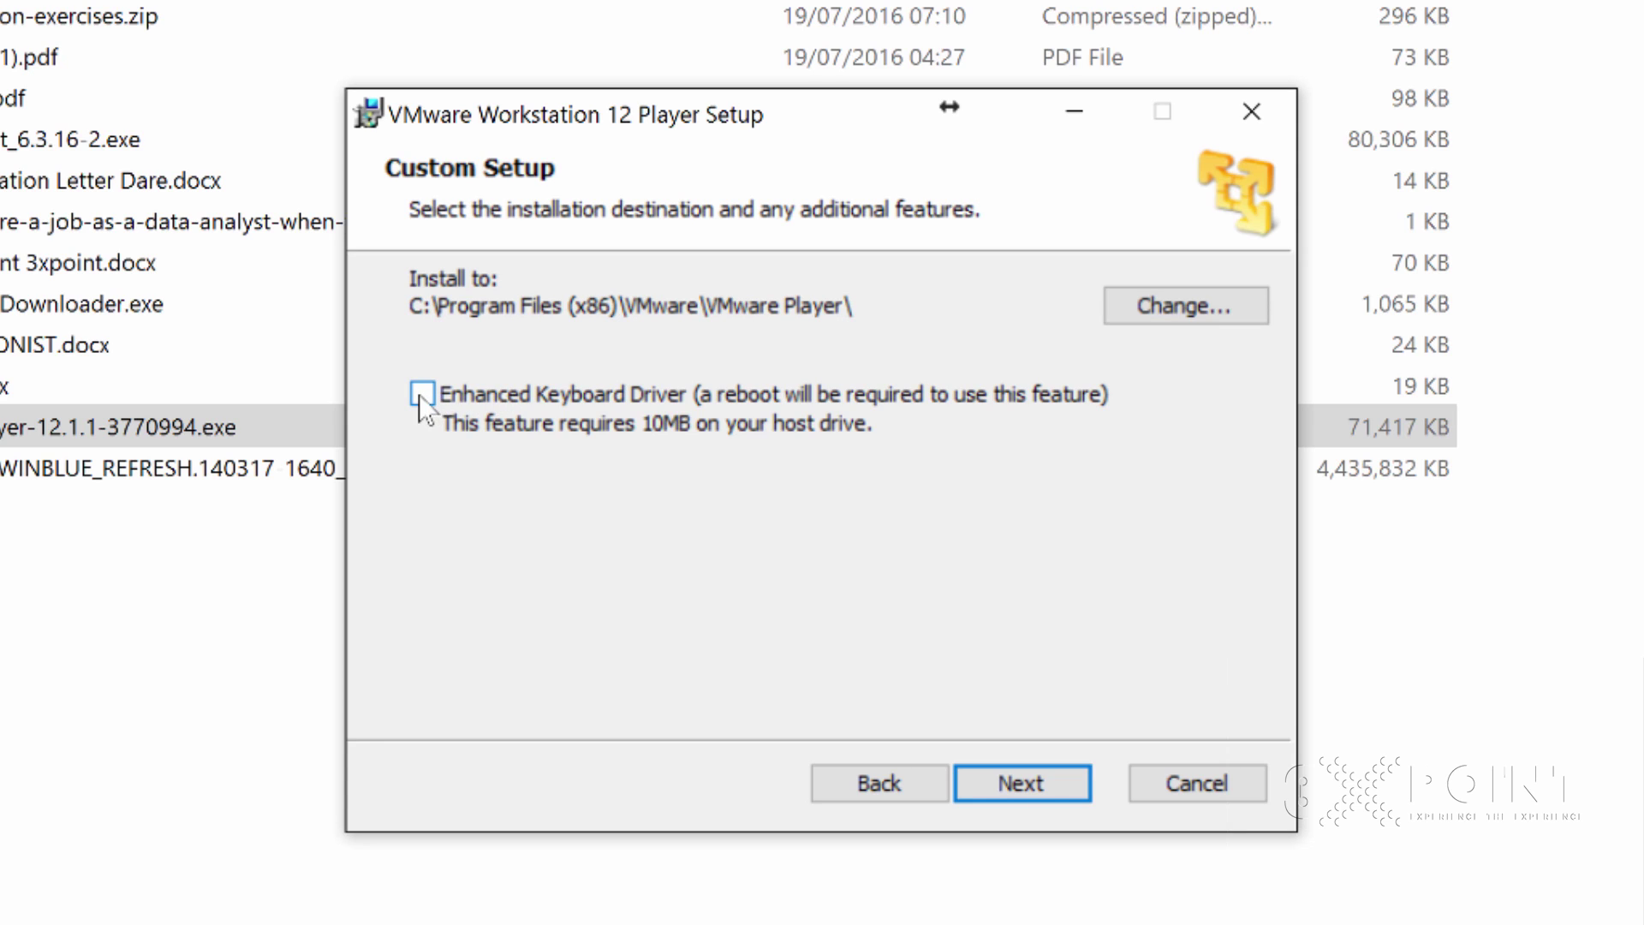
click(1027, 787)
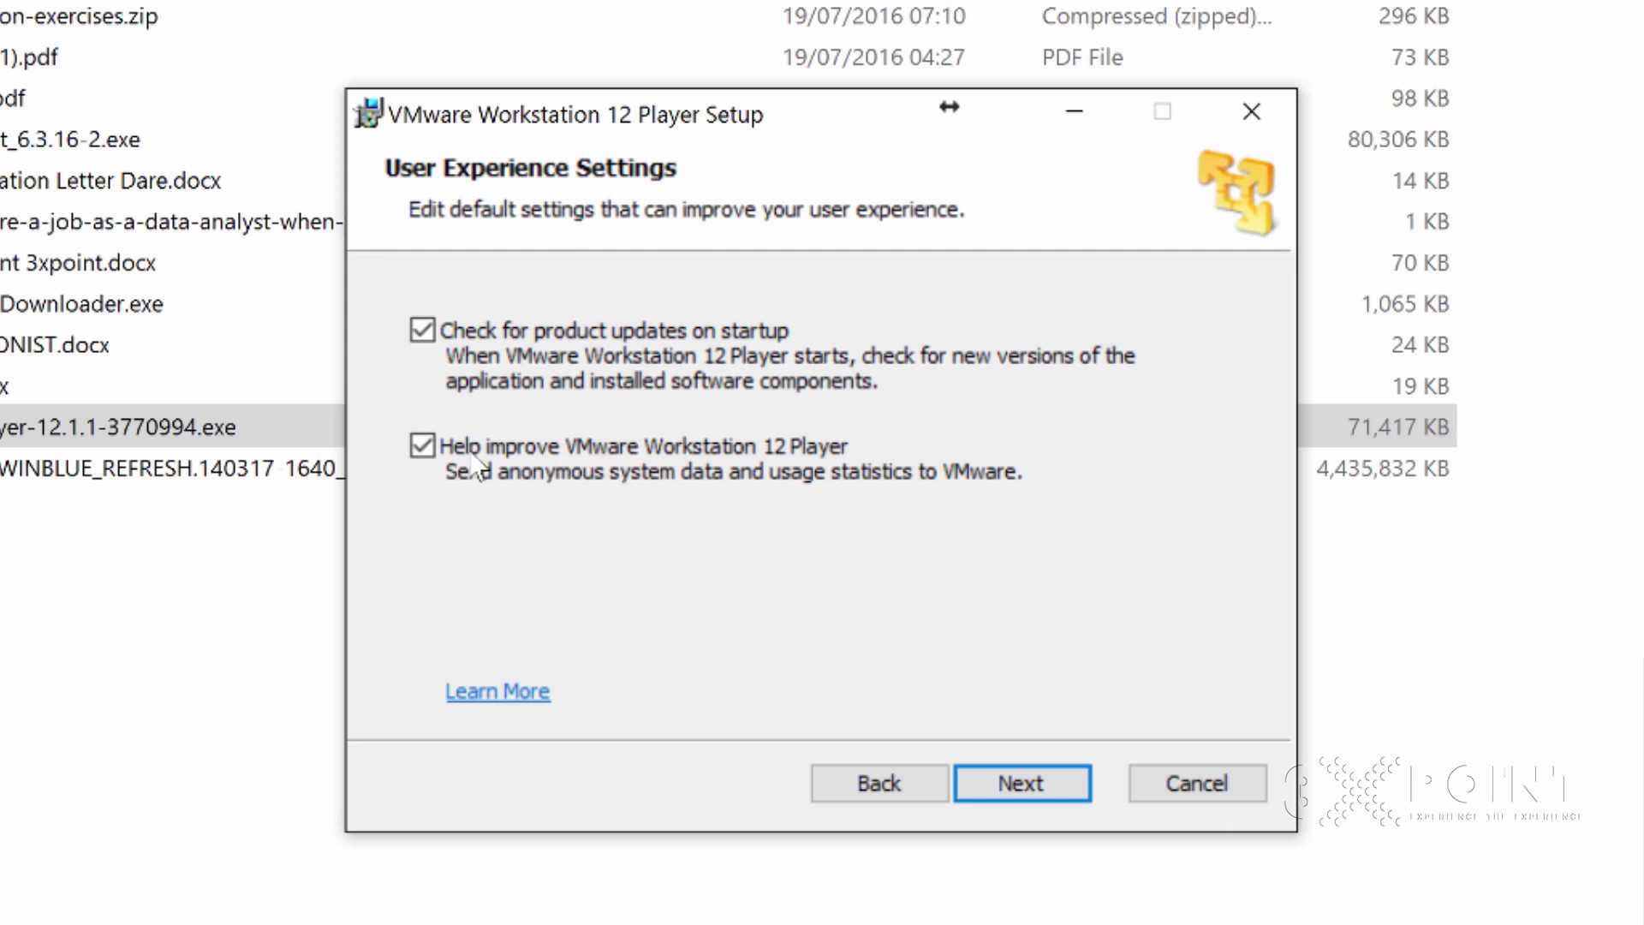
click(428, 445)
Keep the default shortcuts, install the Player and close the finished wizard
click(1019, 782)
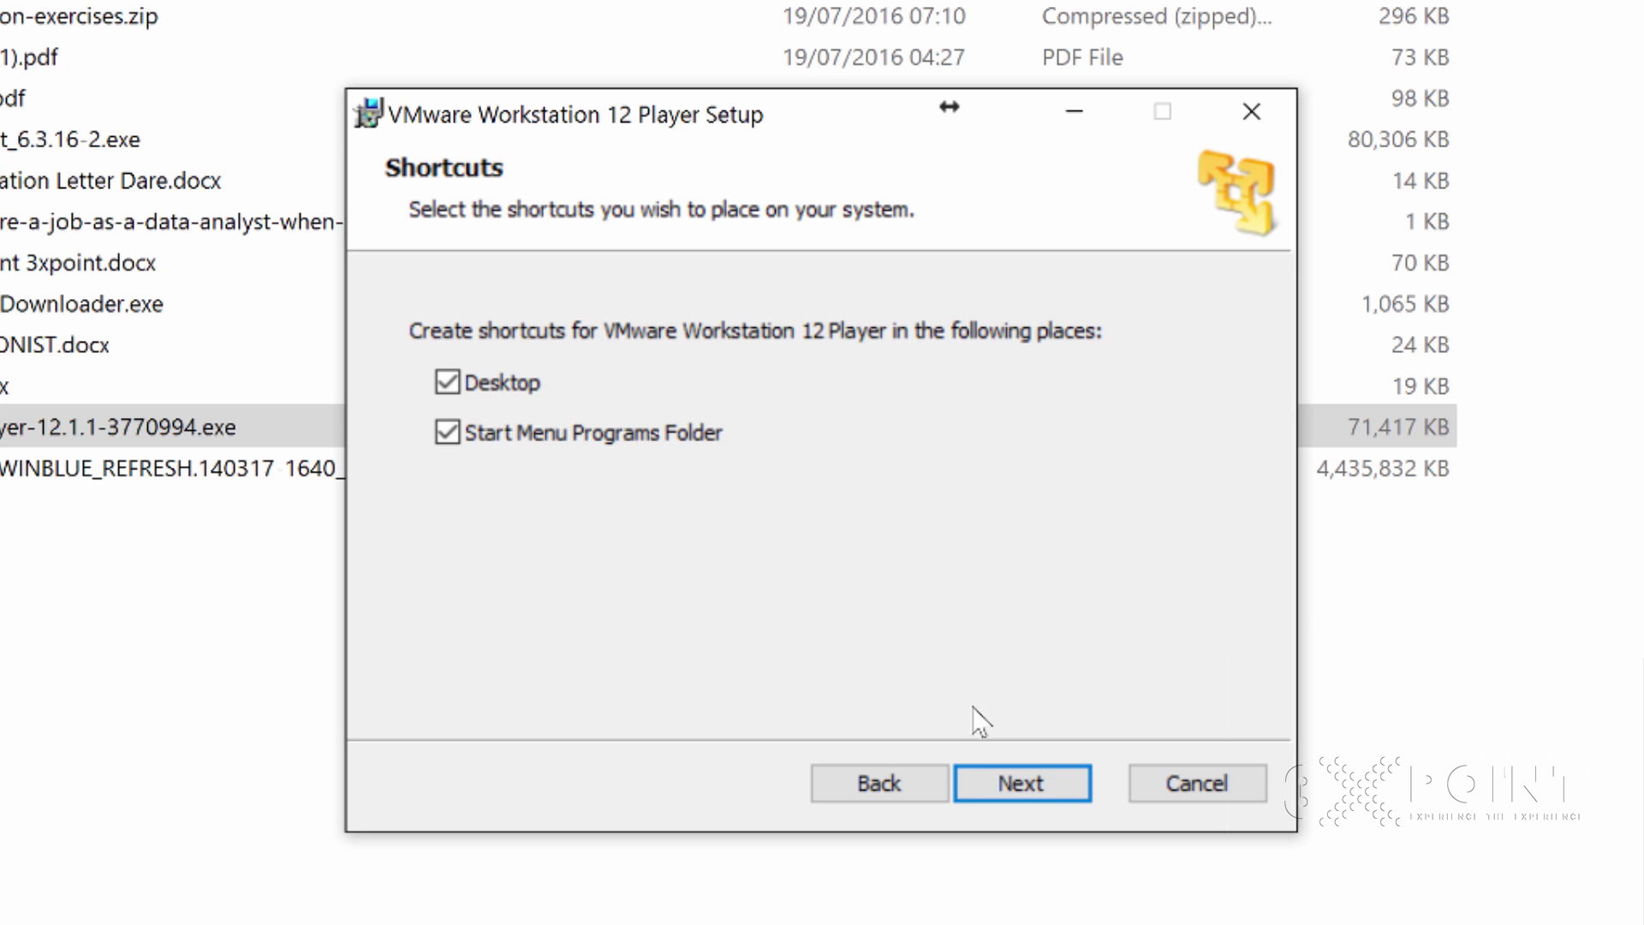
click(1042, 795)
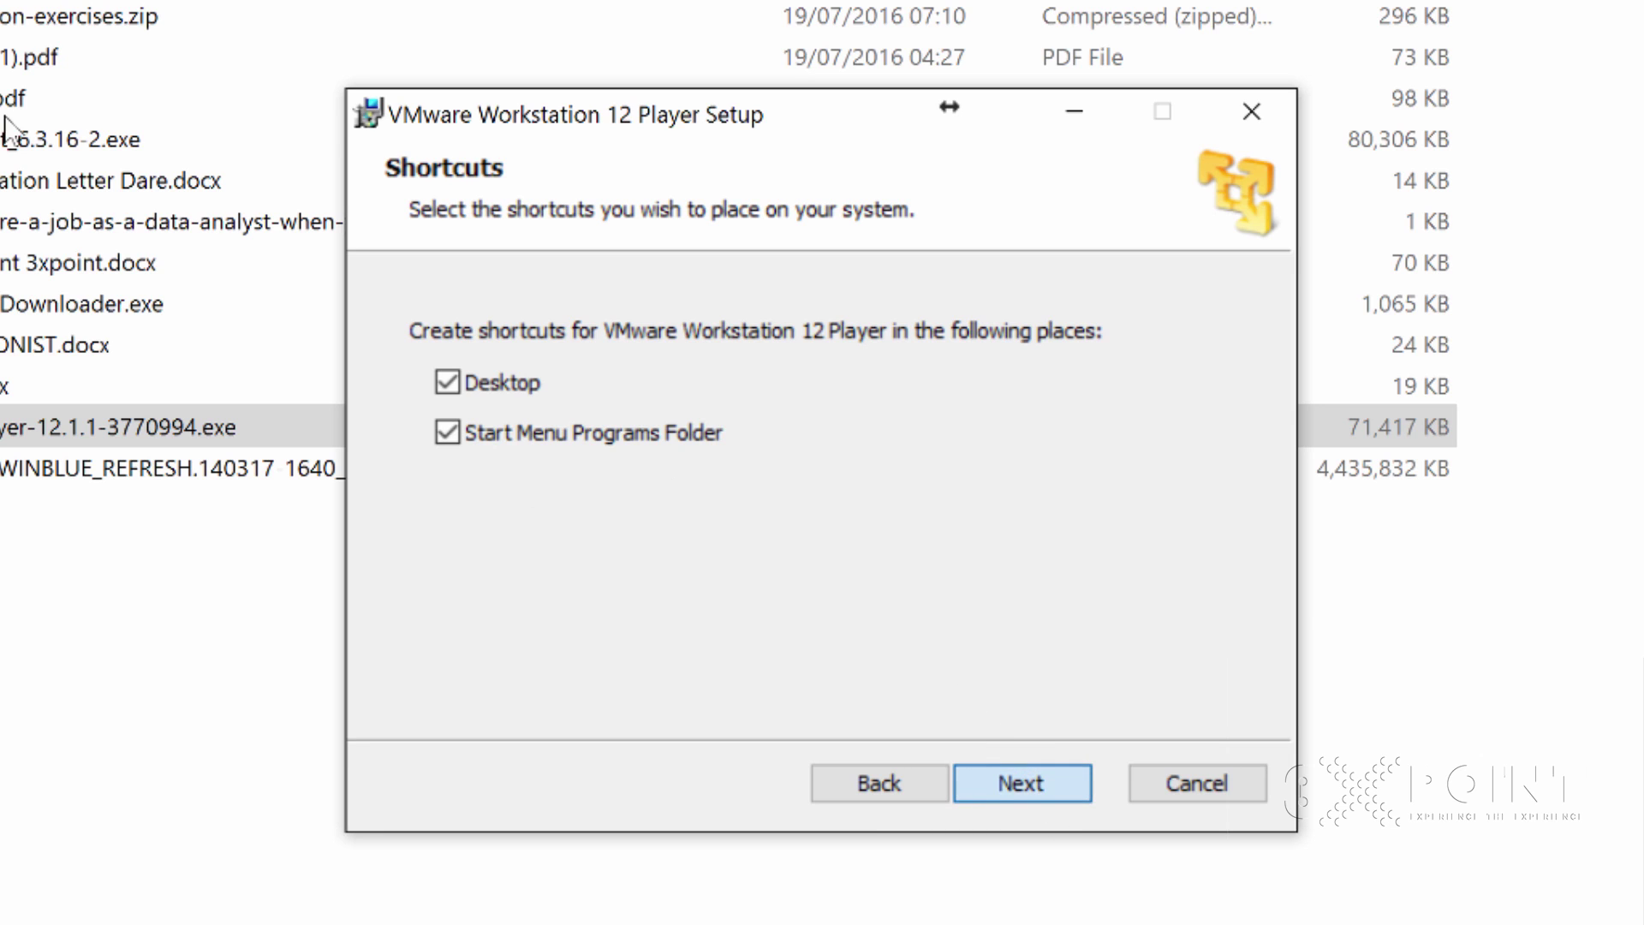
click(1042, 793)
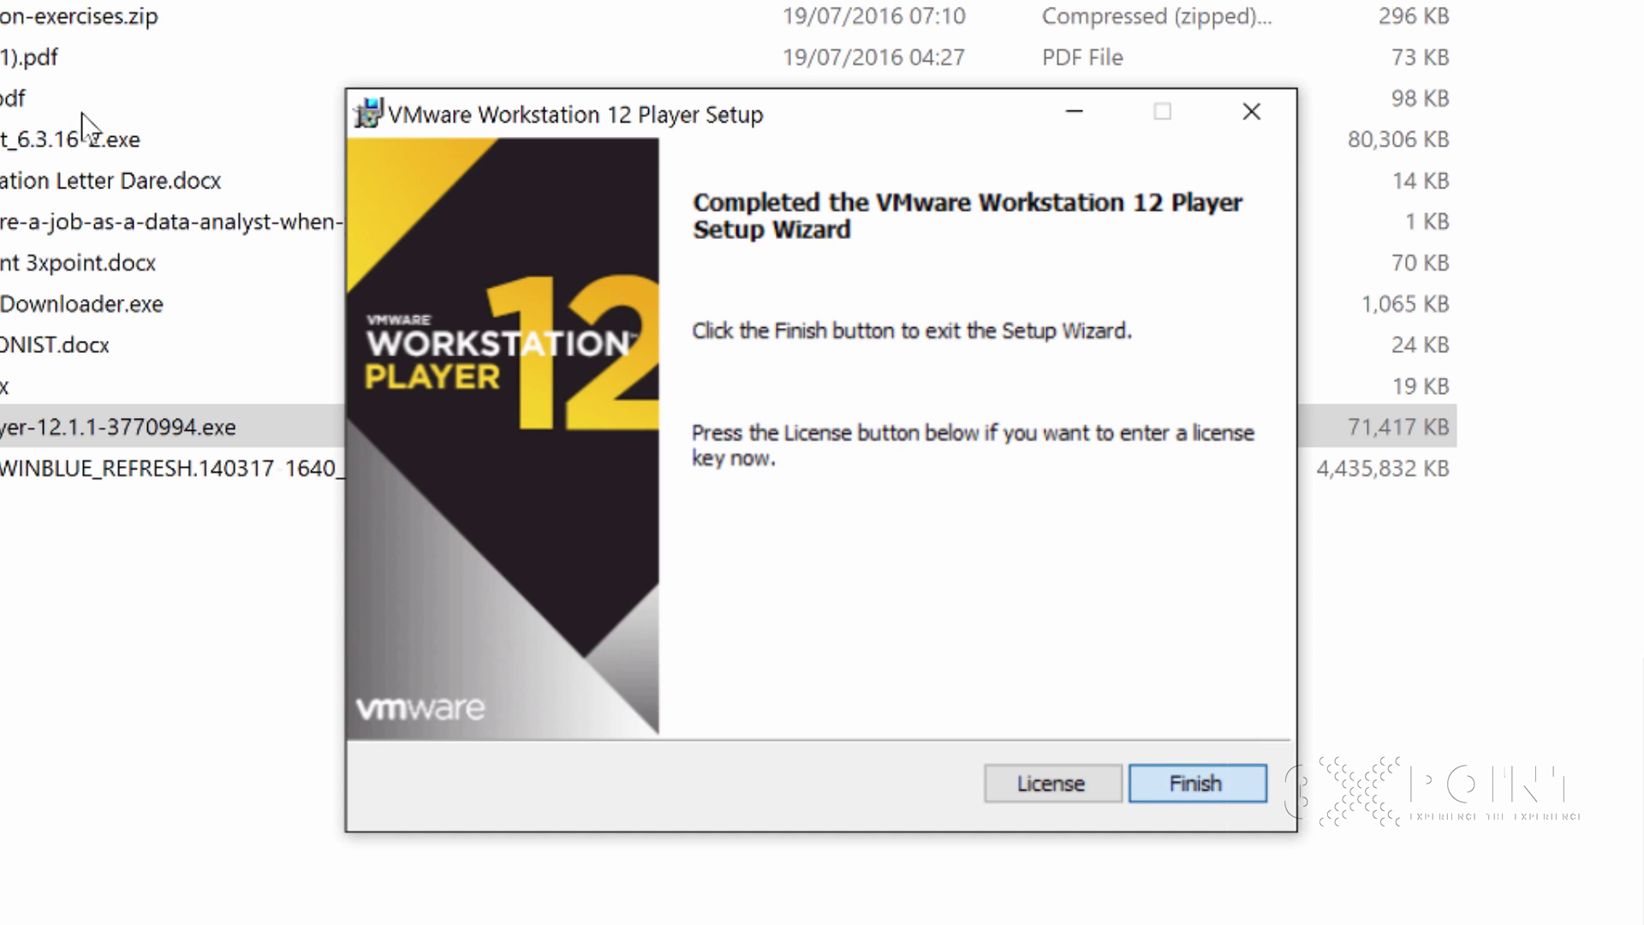
key(Return)
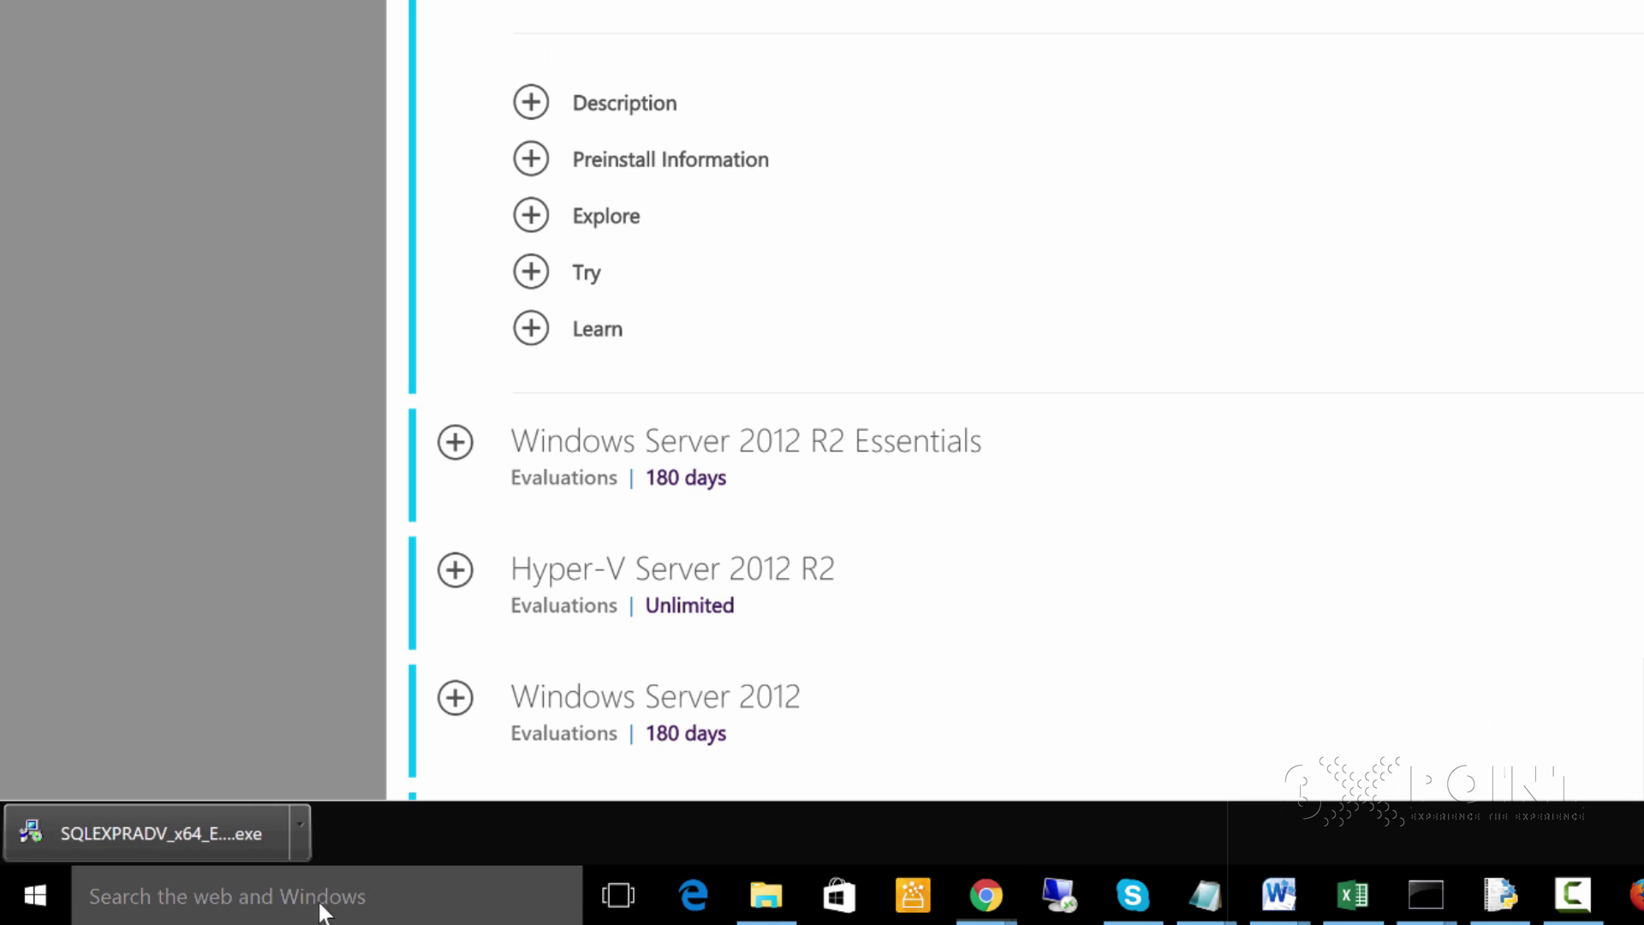
Launch VMware Workstation 12 Player by searching 'vmw' and move its window right
click(315, 887)
mouse_move(767, 895)
text(vmw)
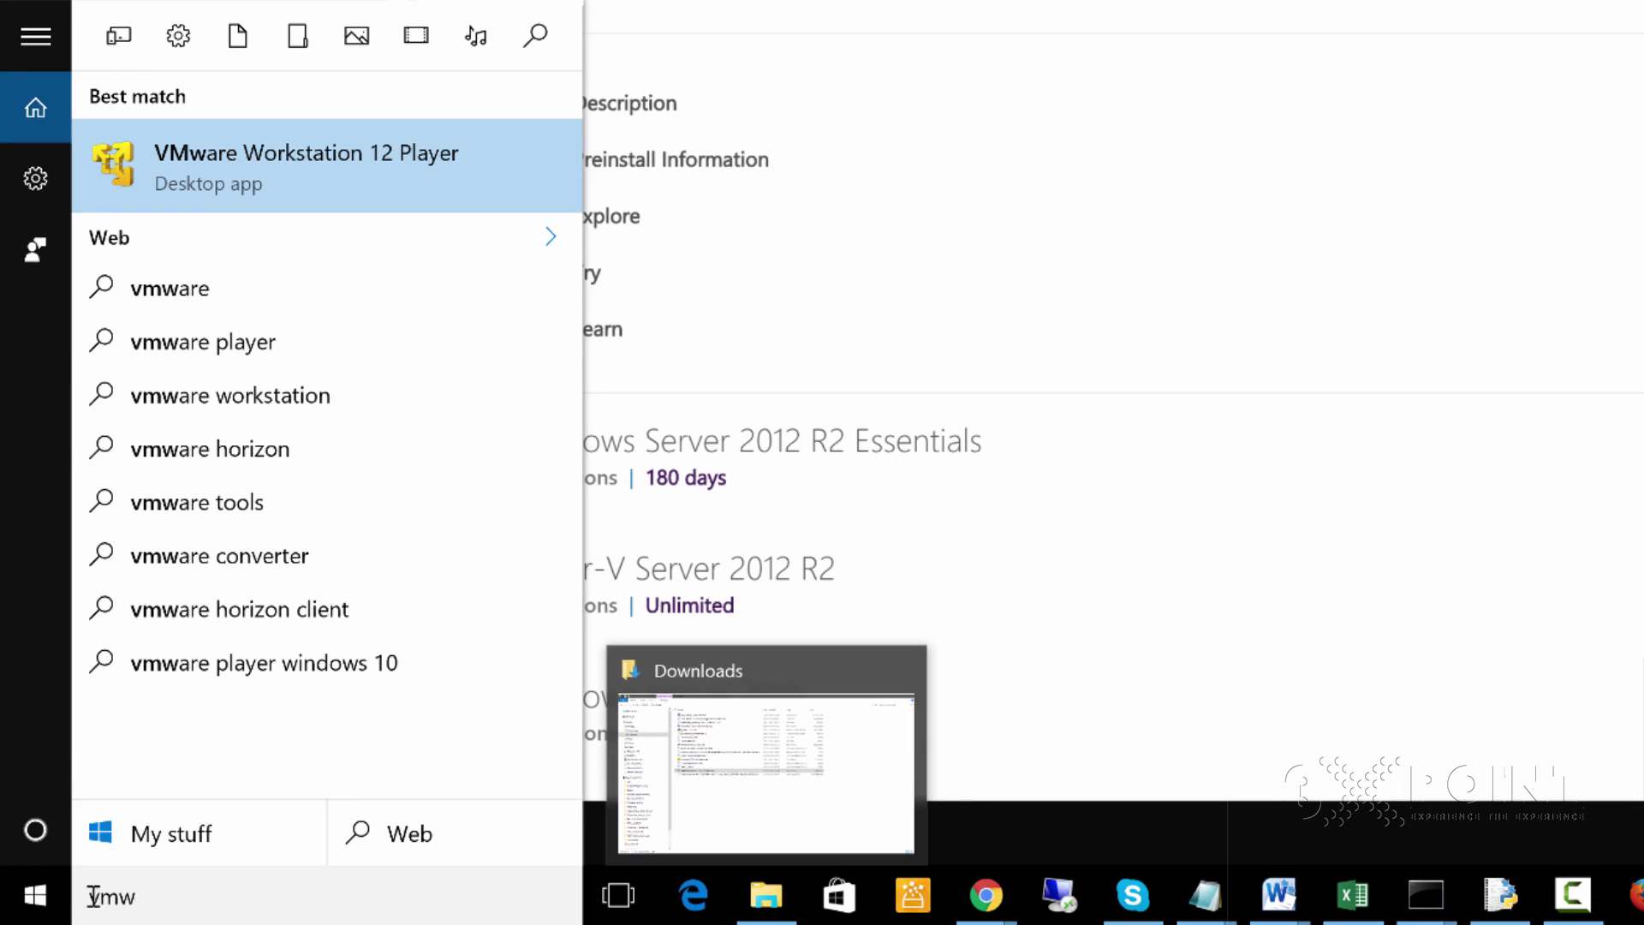
click(181, 180)
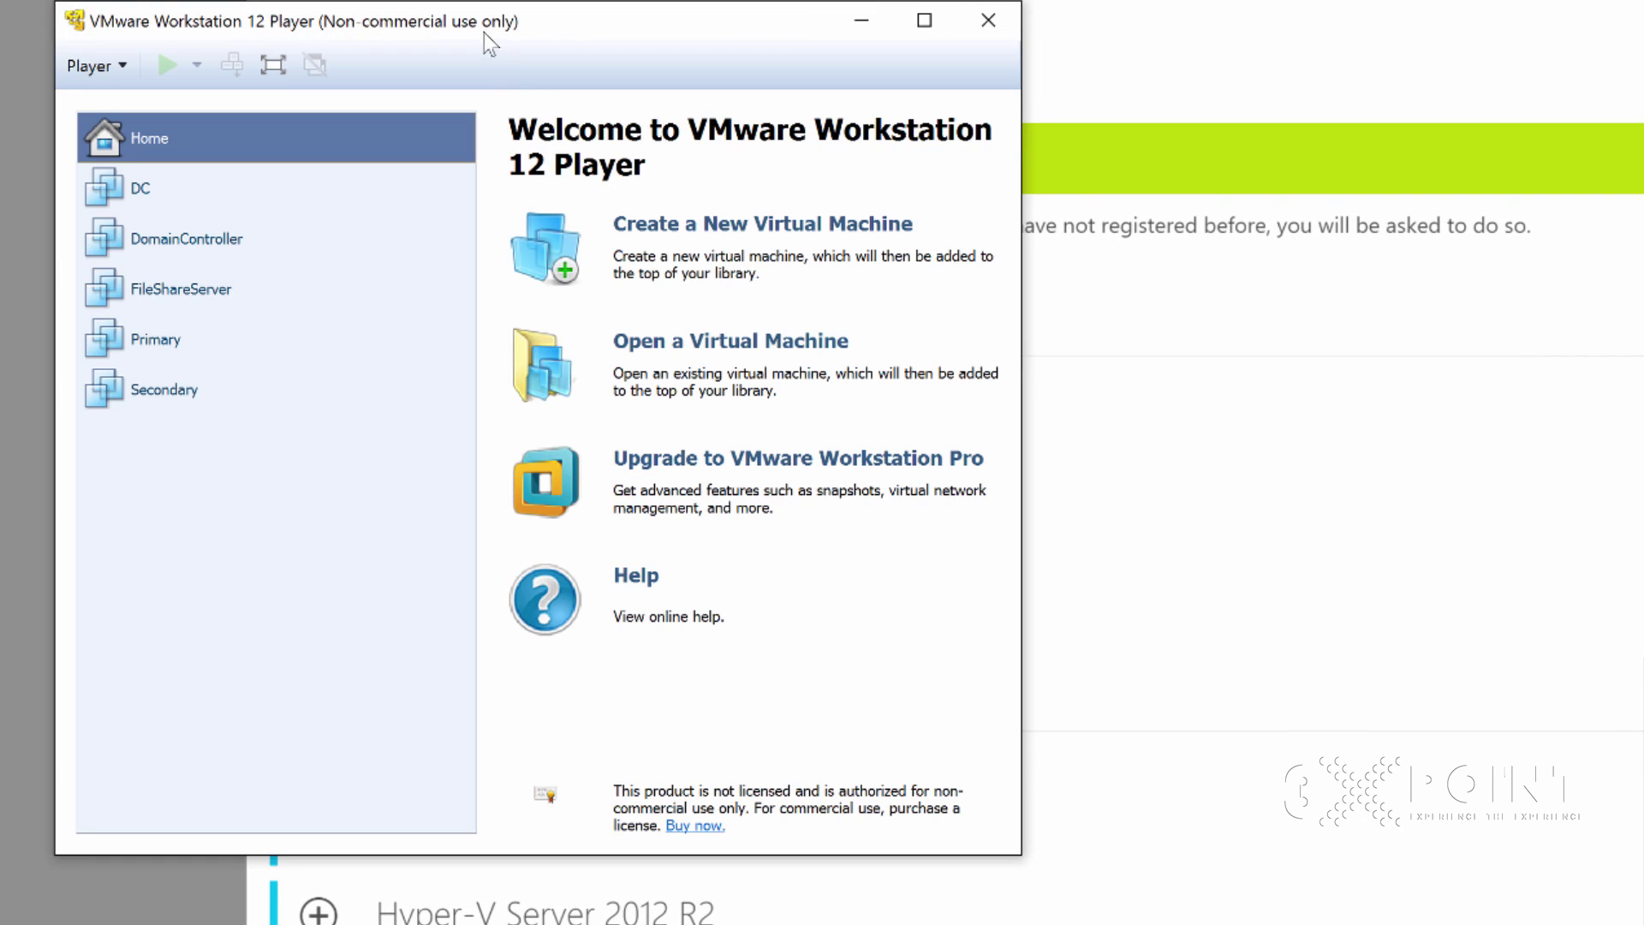
drag(507, 32, 1065, 68)
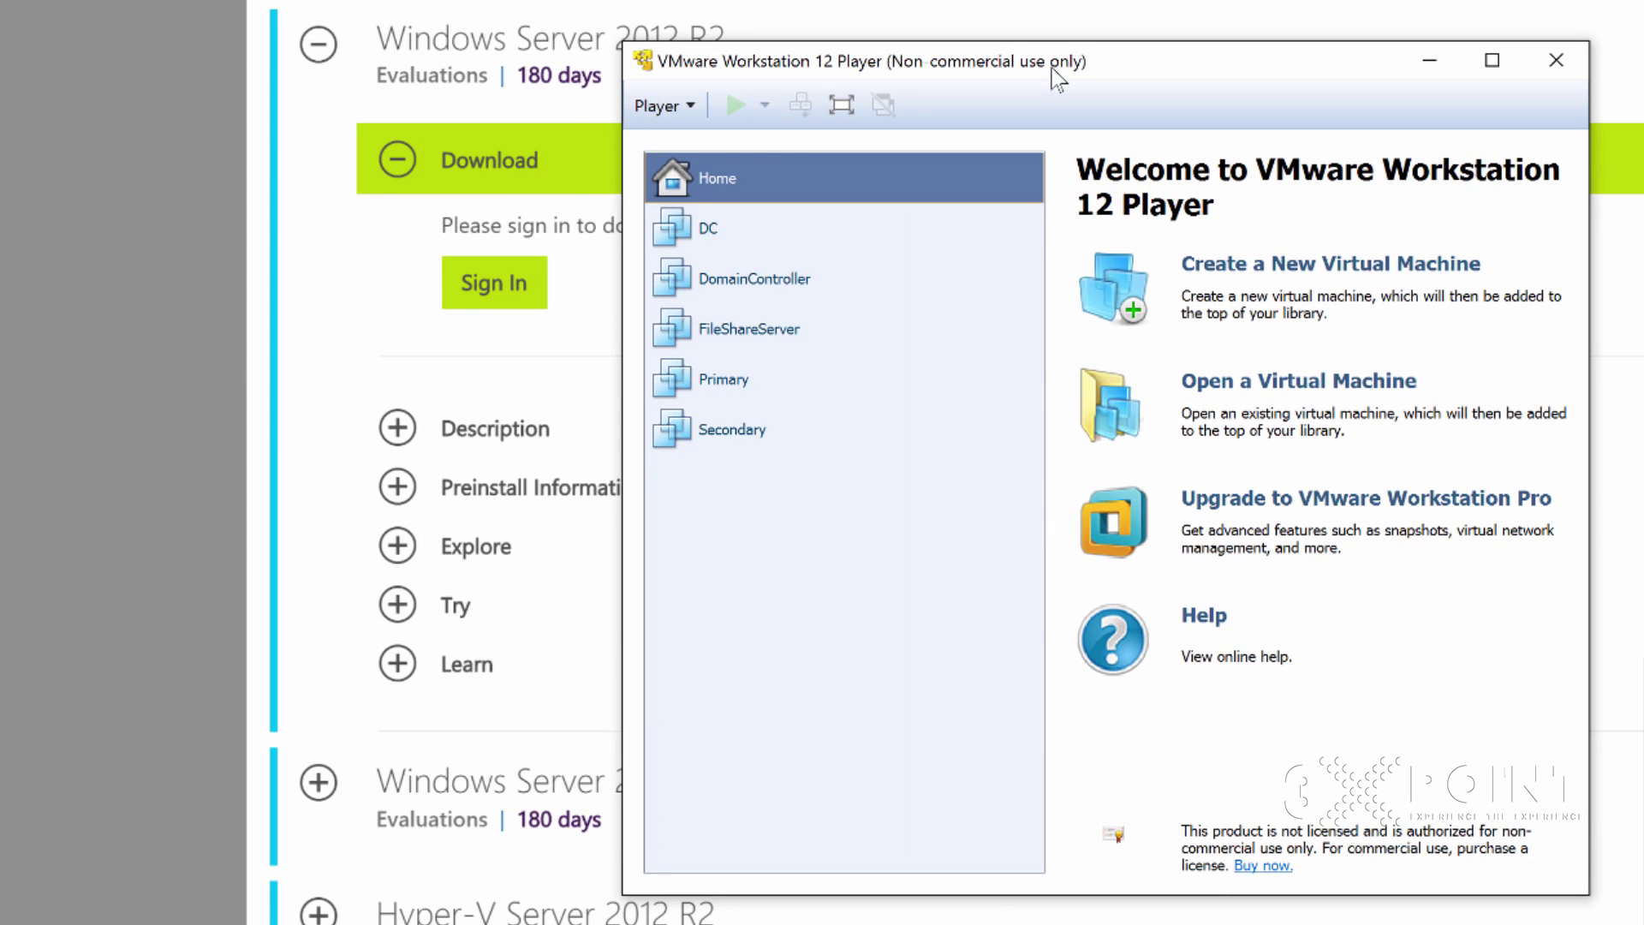
Browse the DC, DomainController, FileShareServer, Primary and Secondary machines, then return Home
click(701, 229)
click(738, 287)
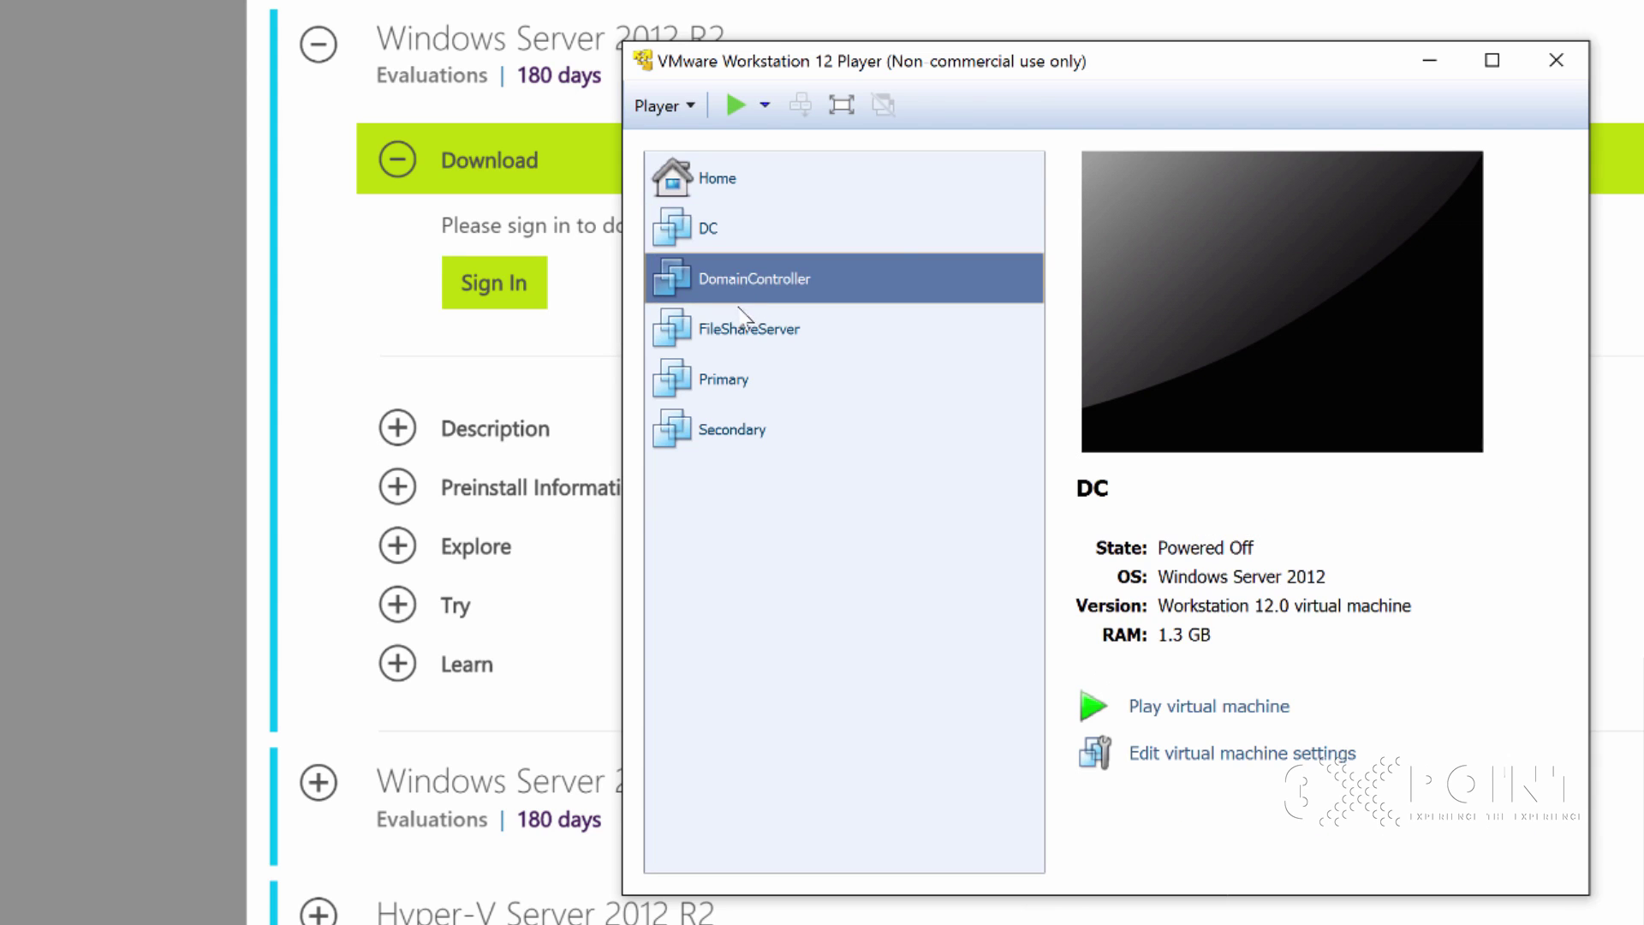
click(736, 336)
click(735, 388)
click(731, 434)
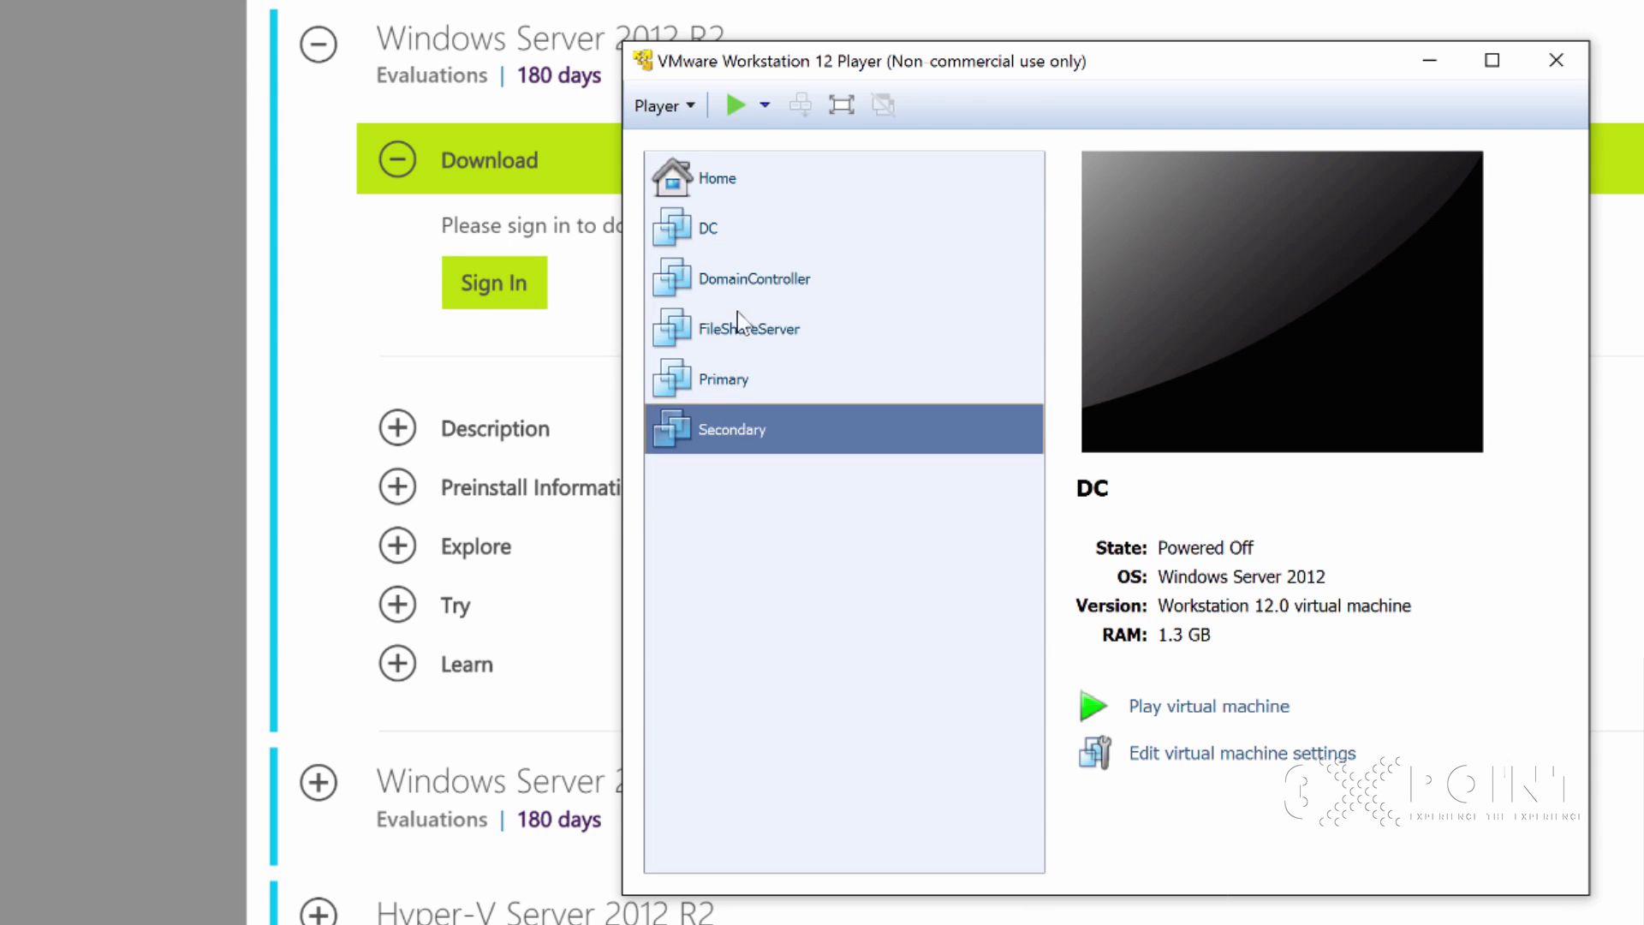
click(734, 429)
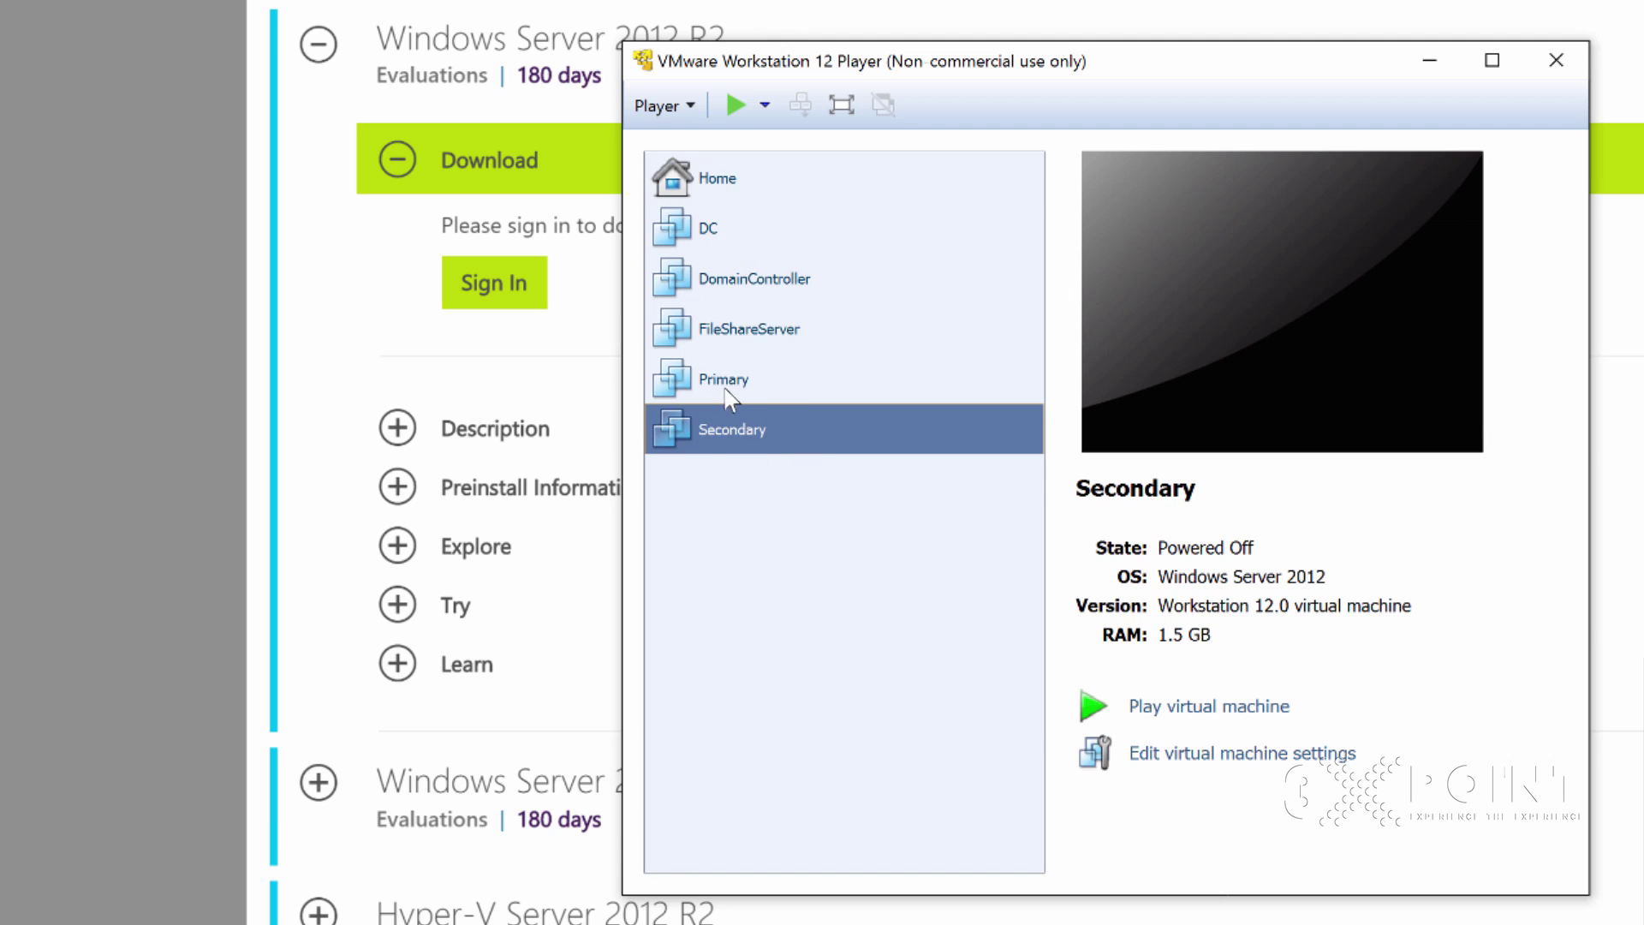
click(716, 229)
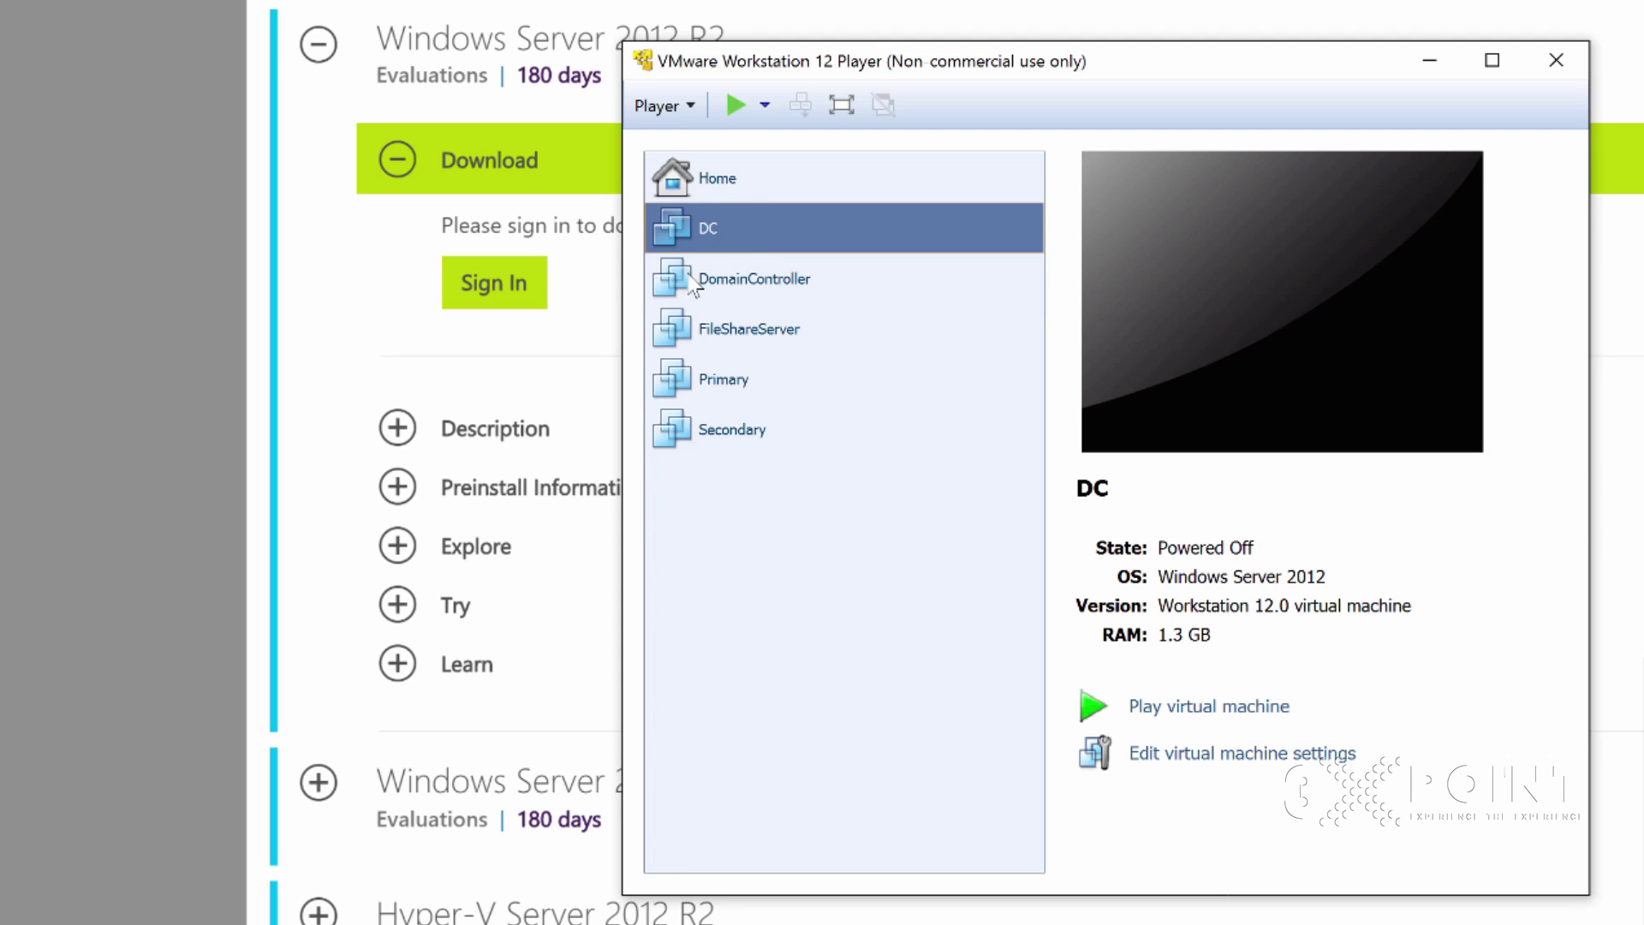
click(715, 176)
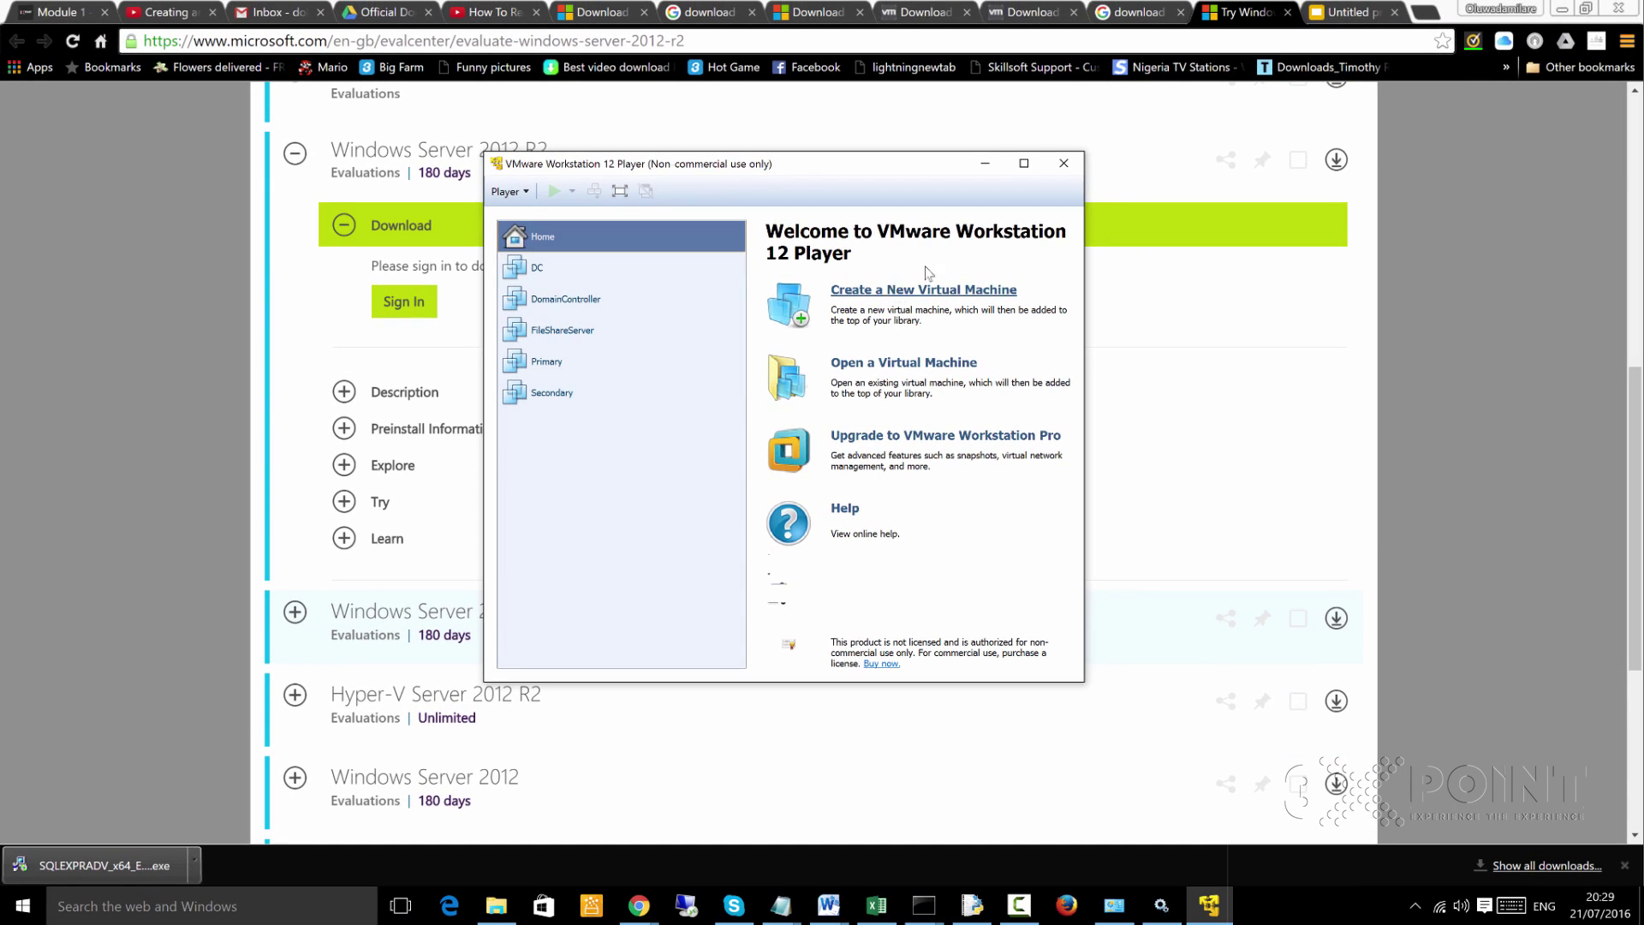
Bring Chrome's Windows Server 2012 R2 evaluation page back to the front
click(1241, 13)
scroll(908, 380, up, 2)
scroll(861, 379, down, 3)
scroll(595, 231, up, 2)
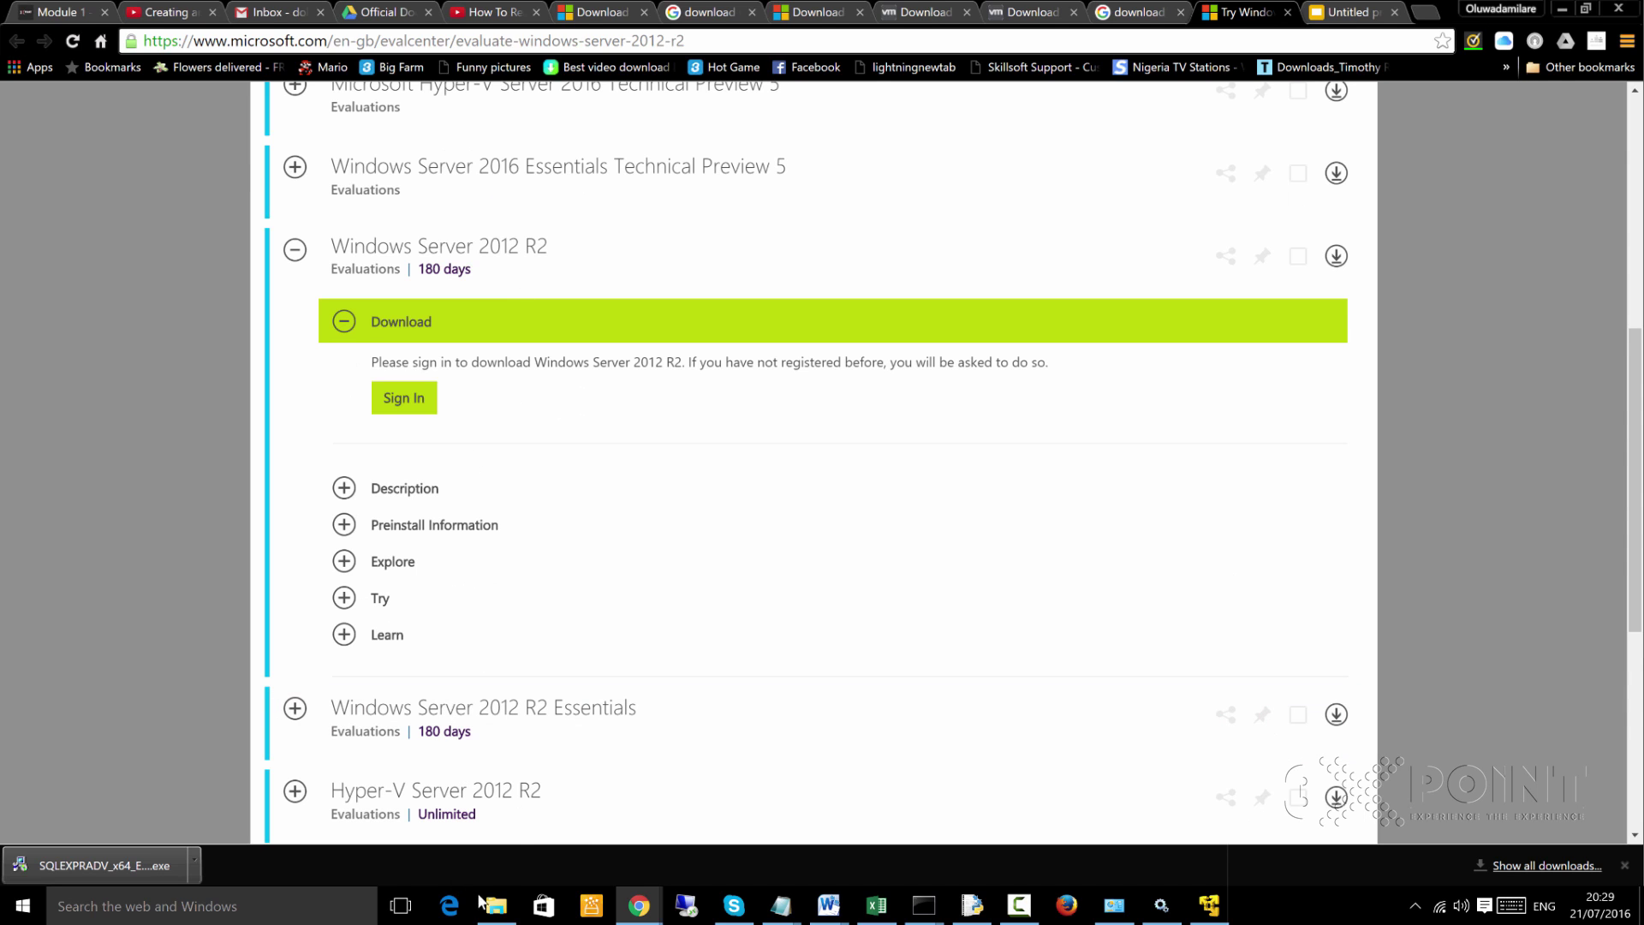
Bring the Player forward and start the New Virtual Machine Wizard
click(686, 905)
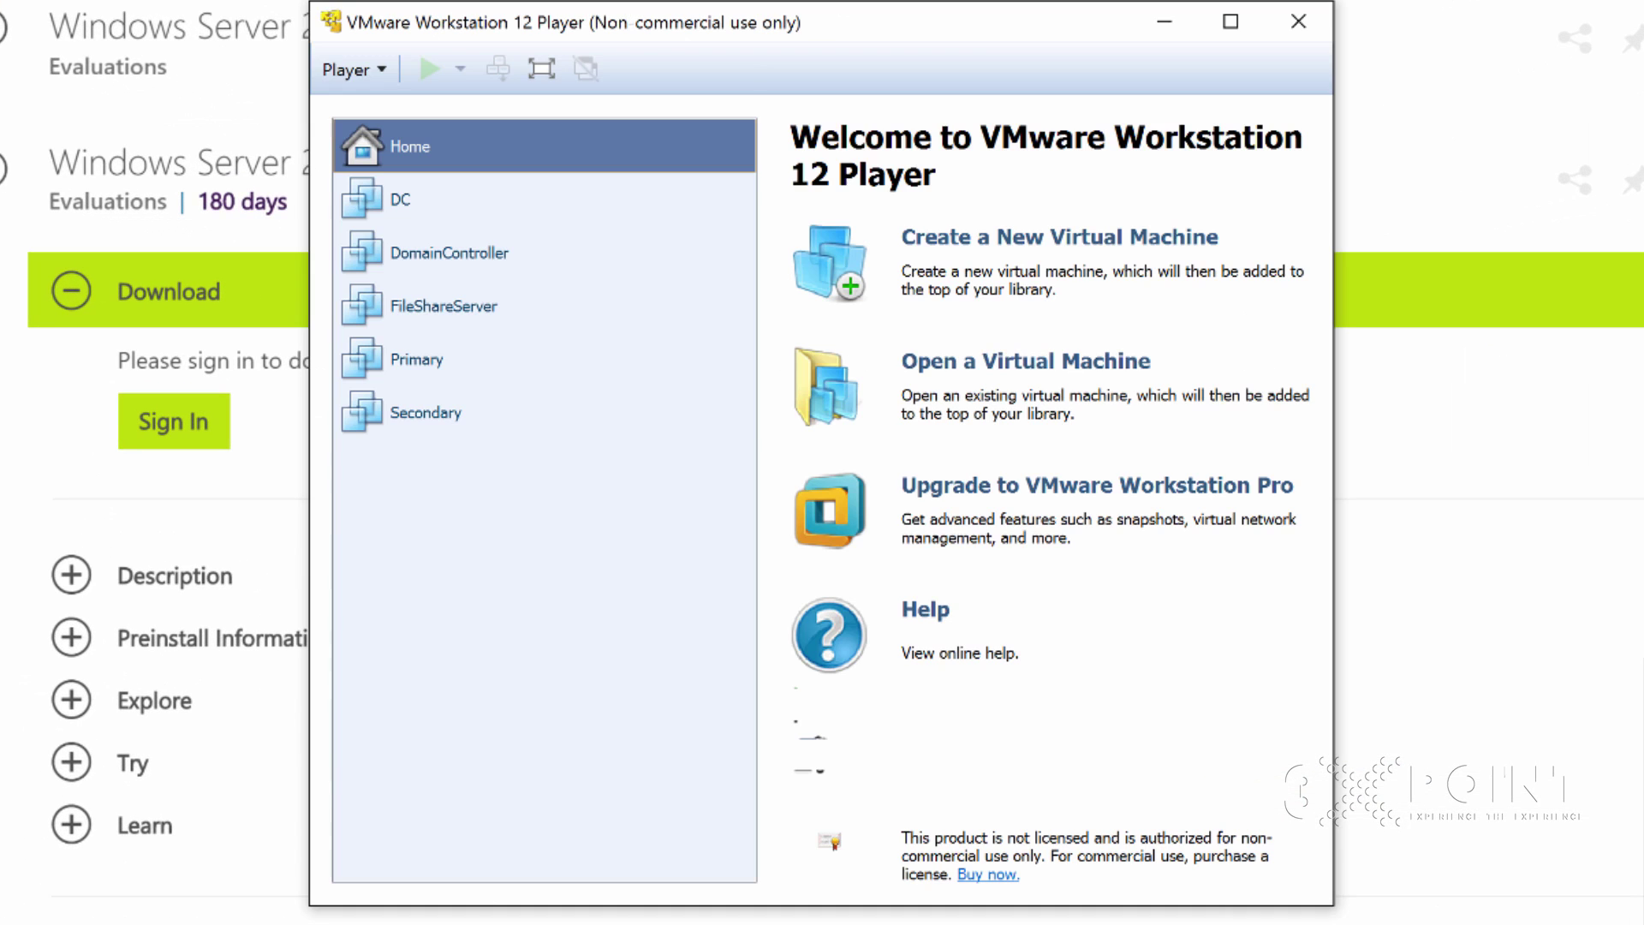
click(1037, 248)
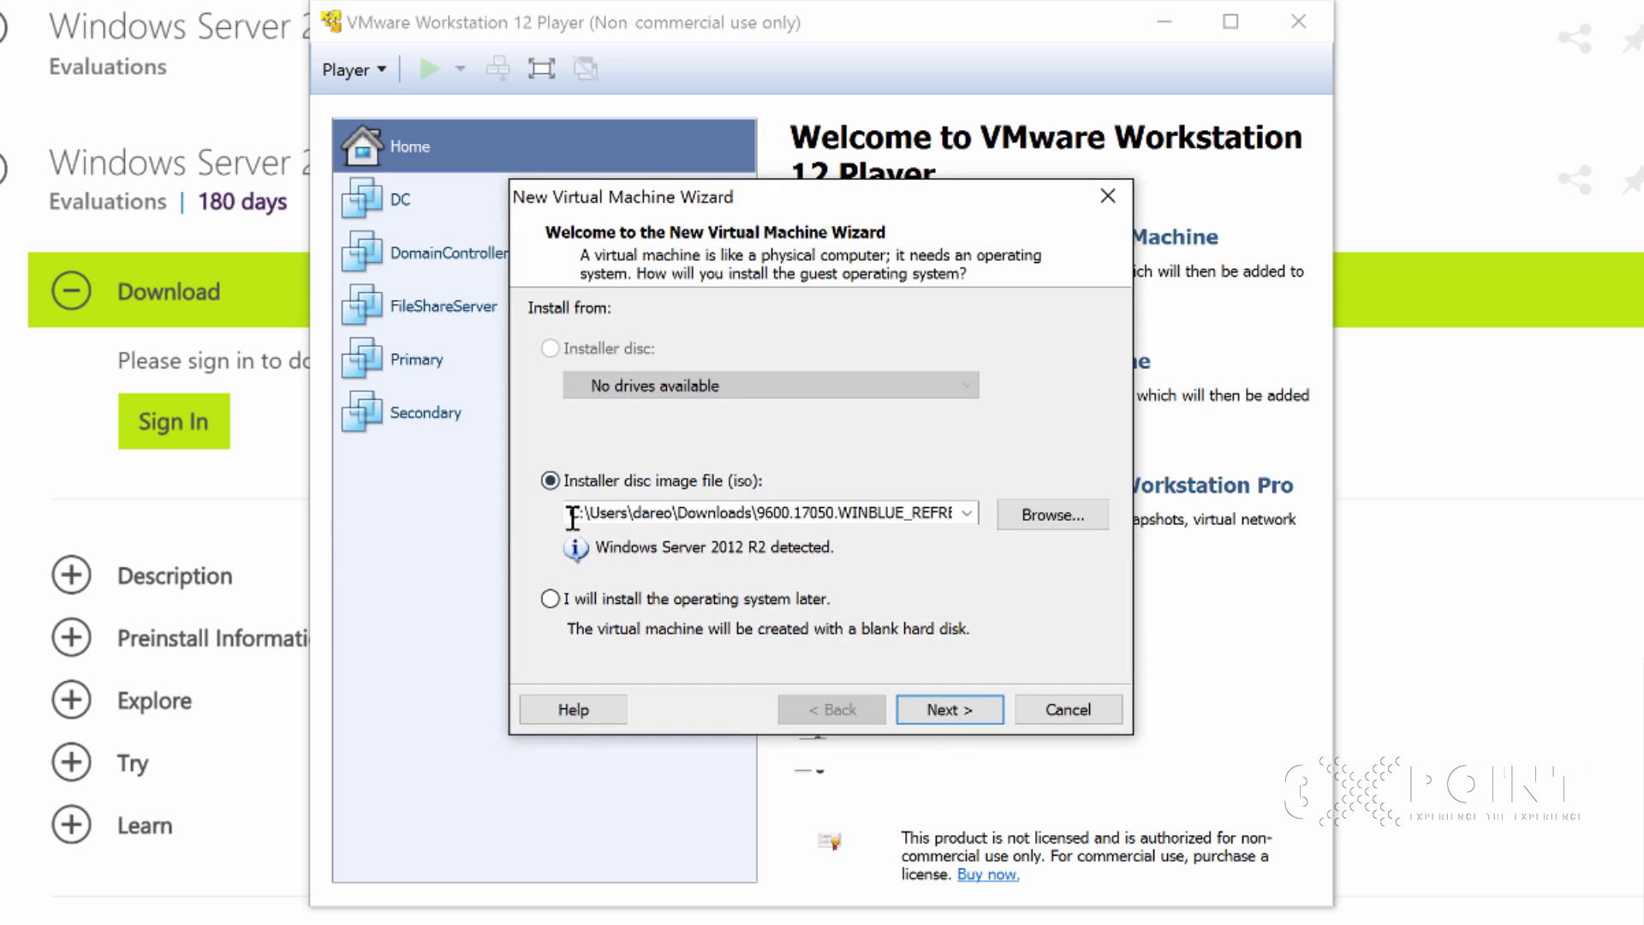
drag(844, 209, 931, 156)
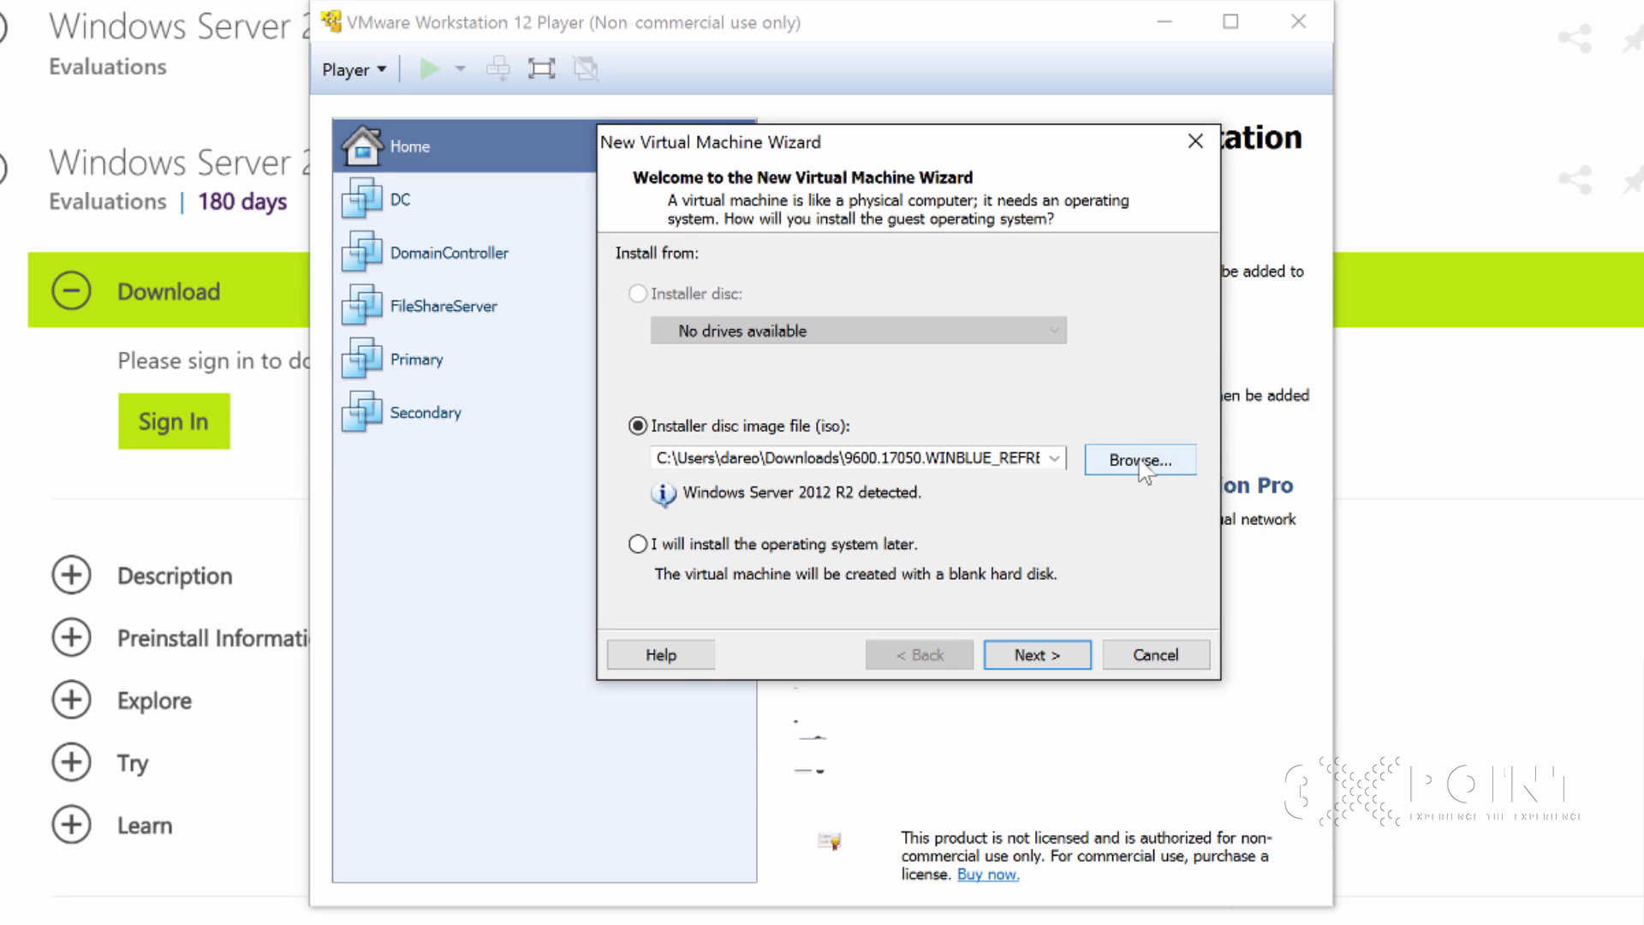
Choose the Windows Server 2012 R2 ISO in Downloads as the installer disc image
click(1039, 458)
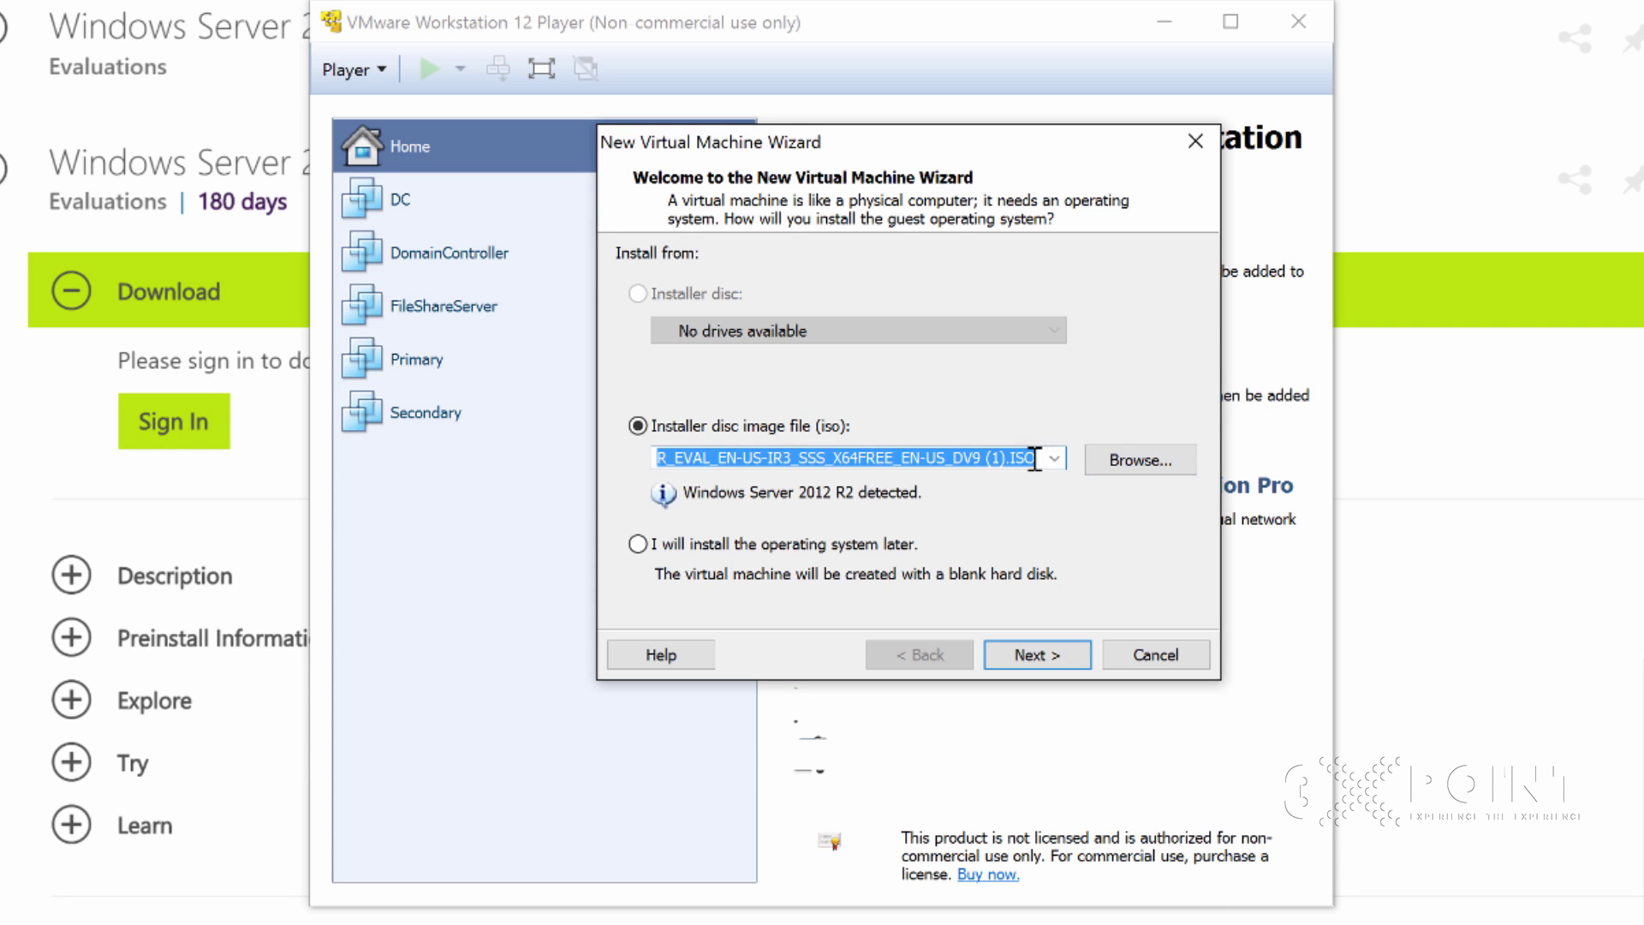
click(1130, 464)
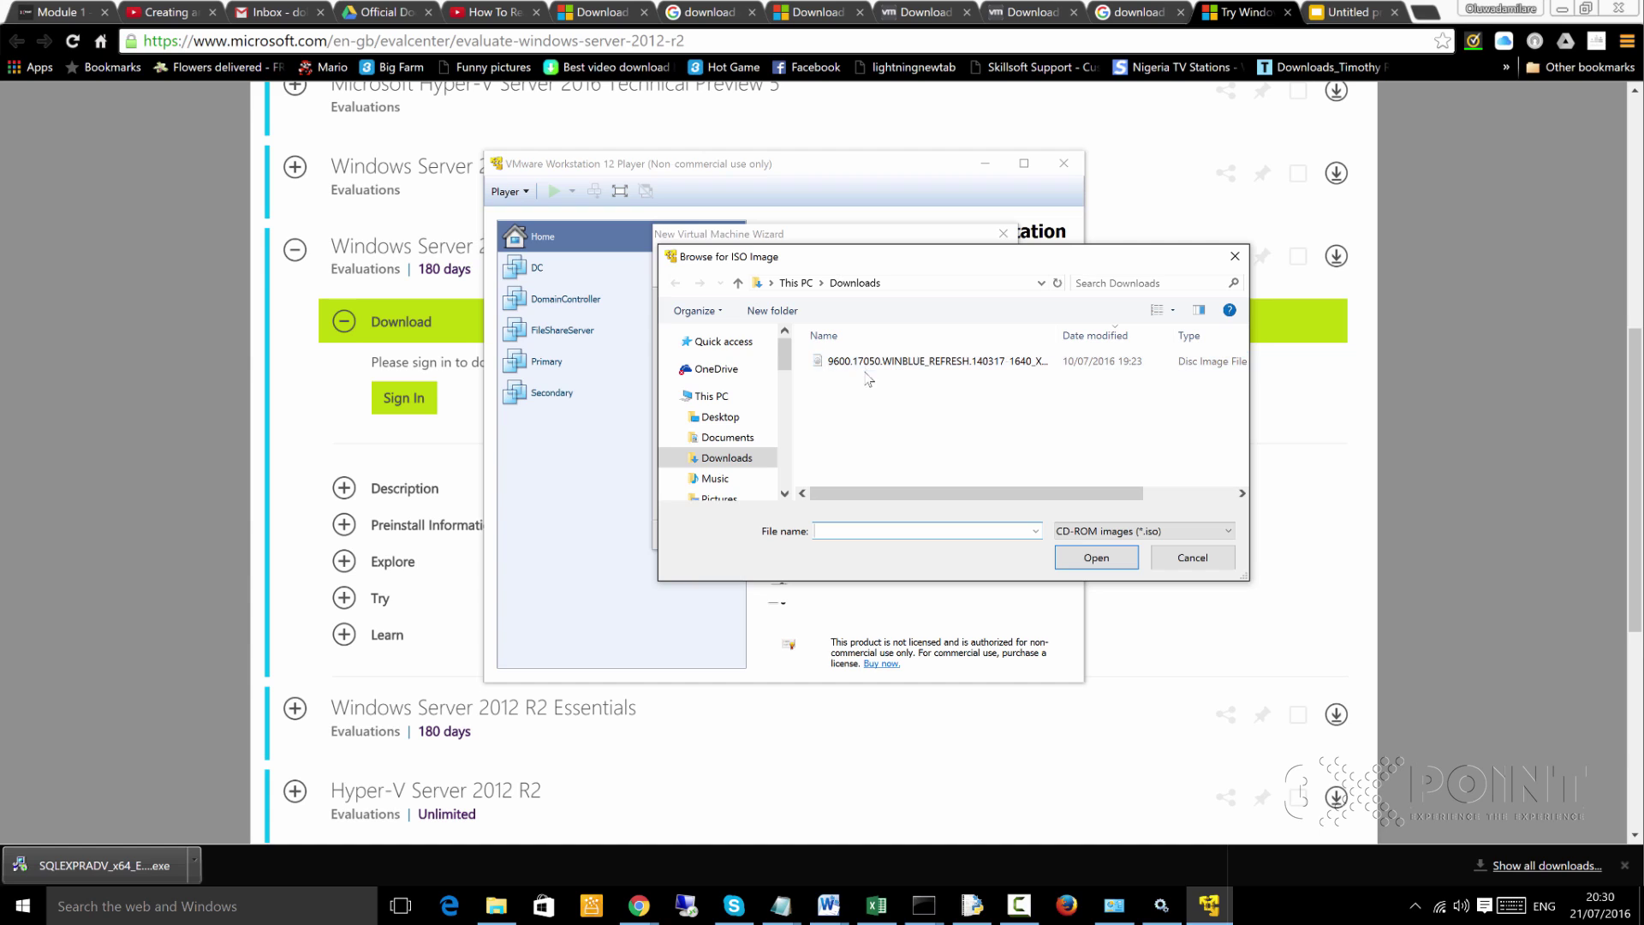
click(890, 283)
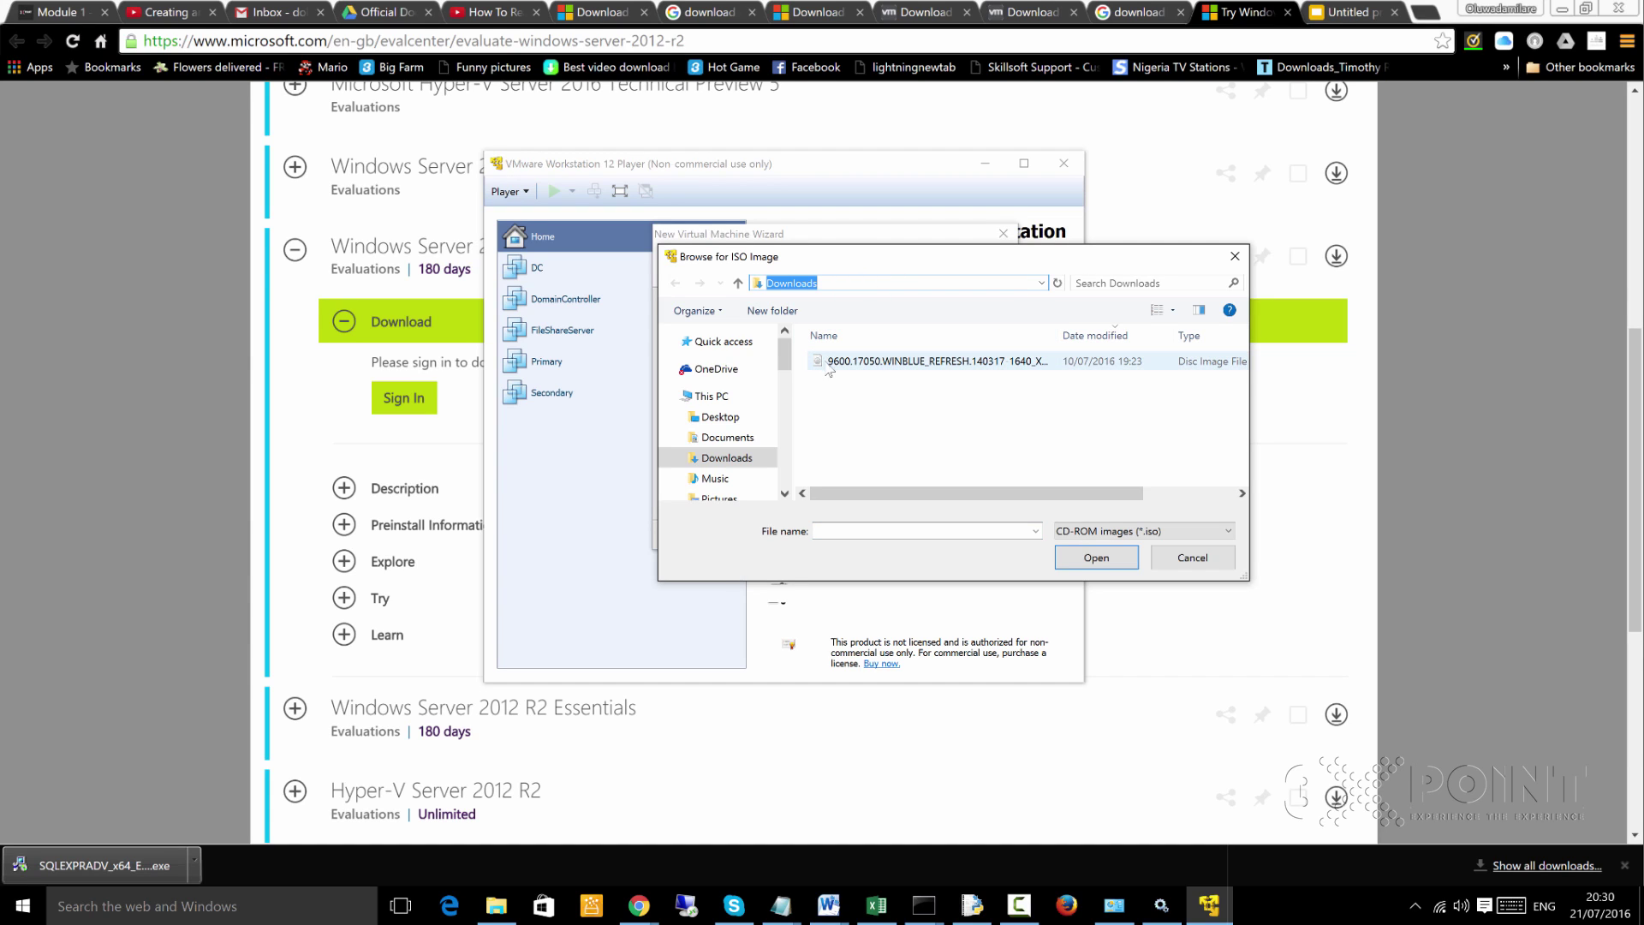
click(1099, 564)
click(924, 364)
click(1093, 557)
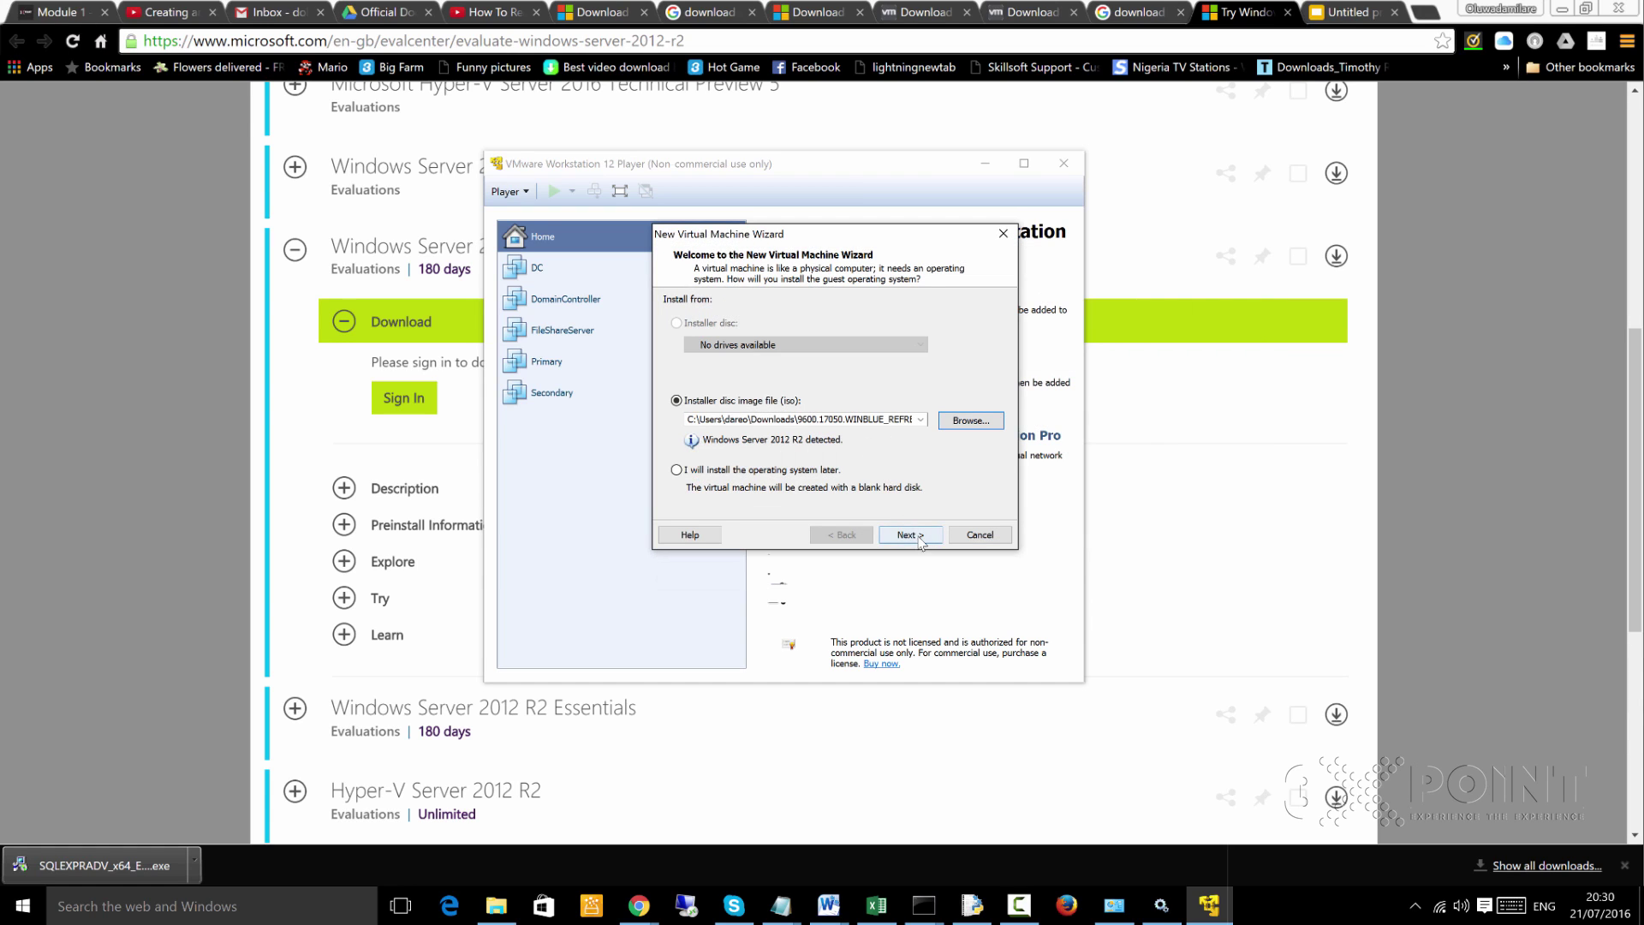
Name the virtual machine 'SQL Server' and select its location path
click(909, 535)
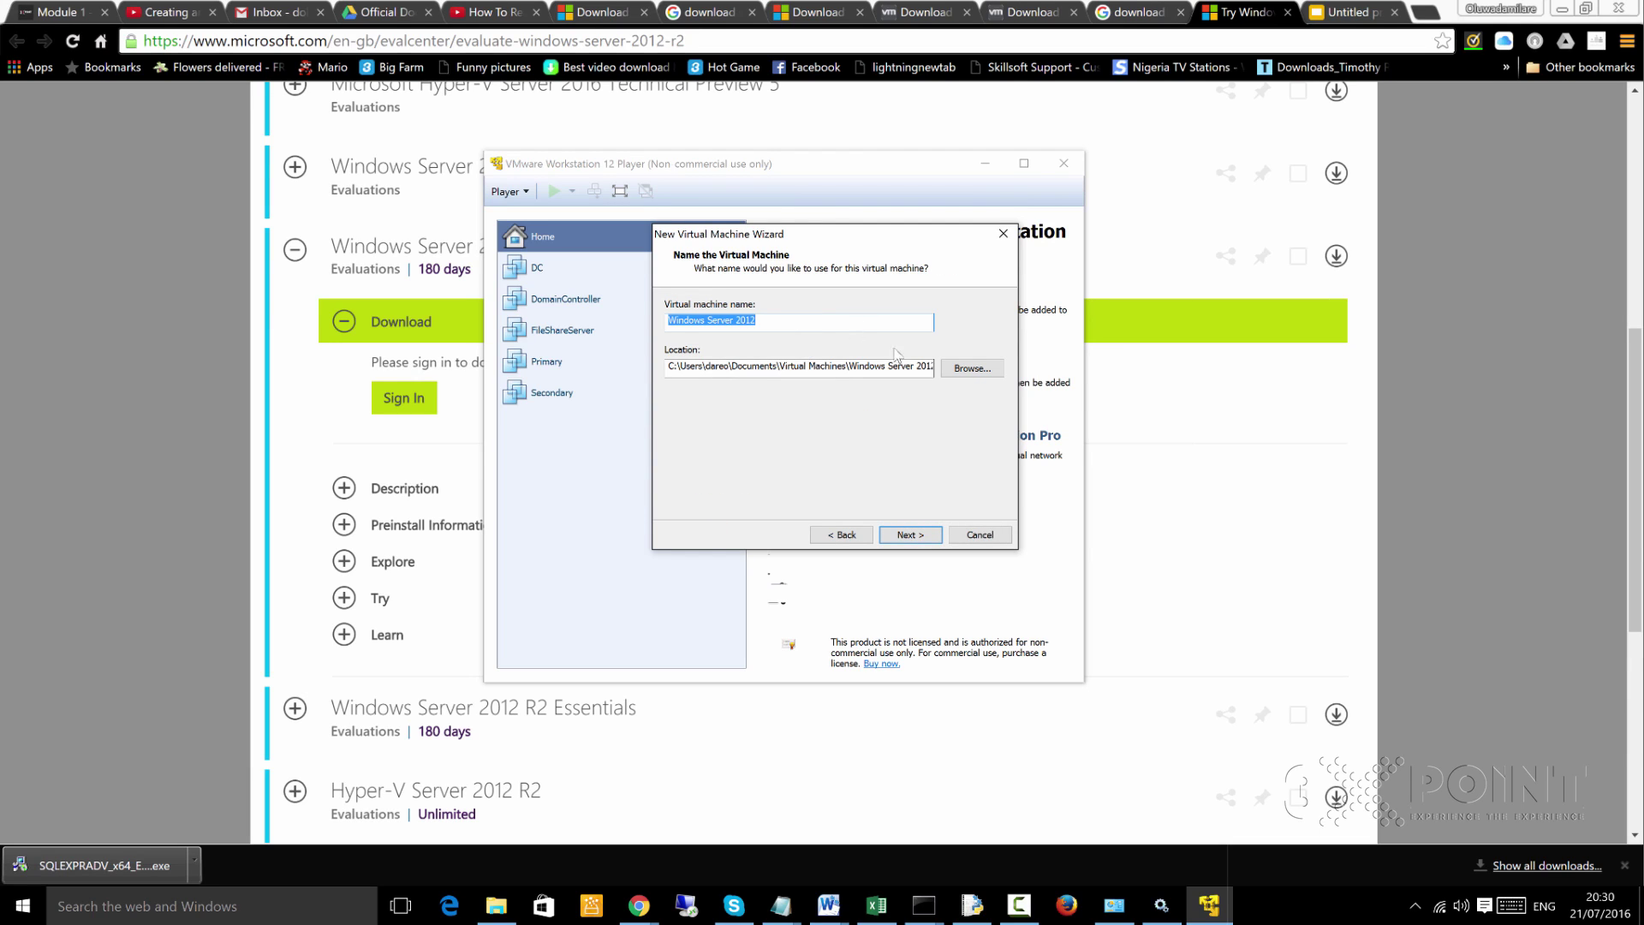
text(SQL Server)
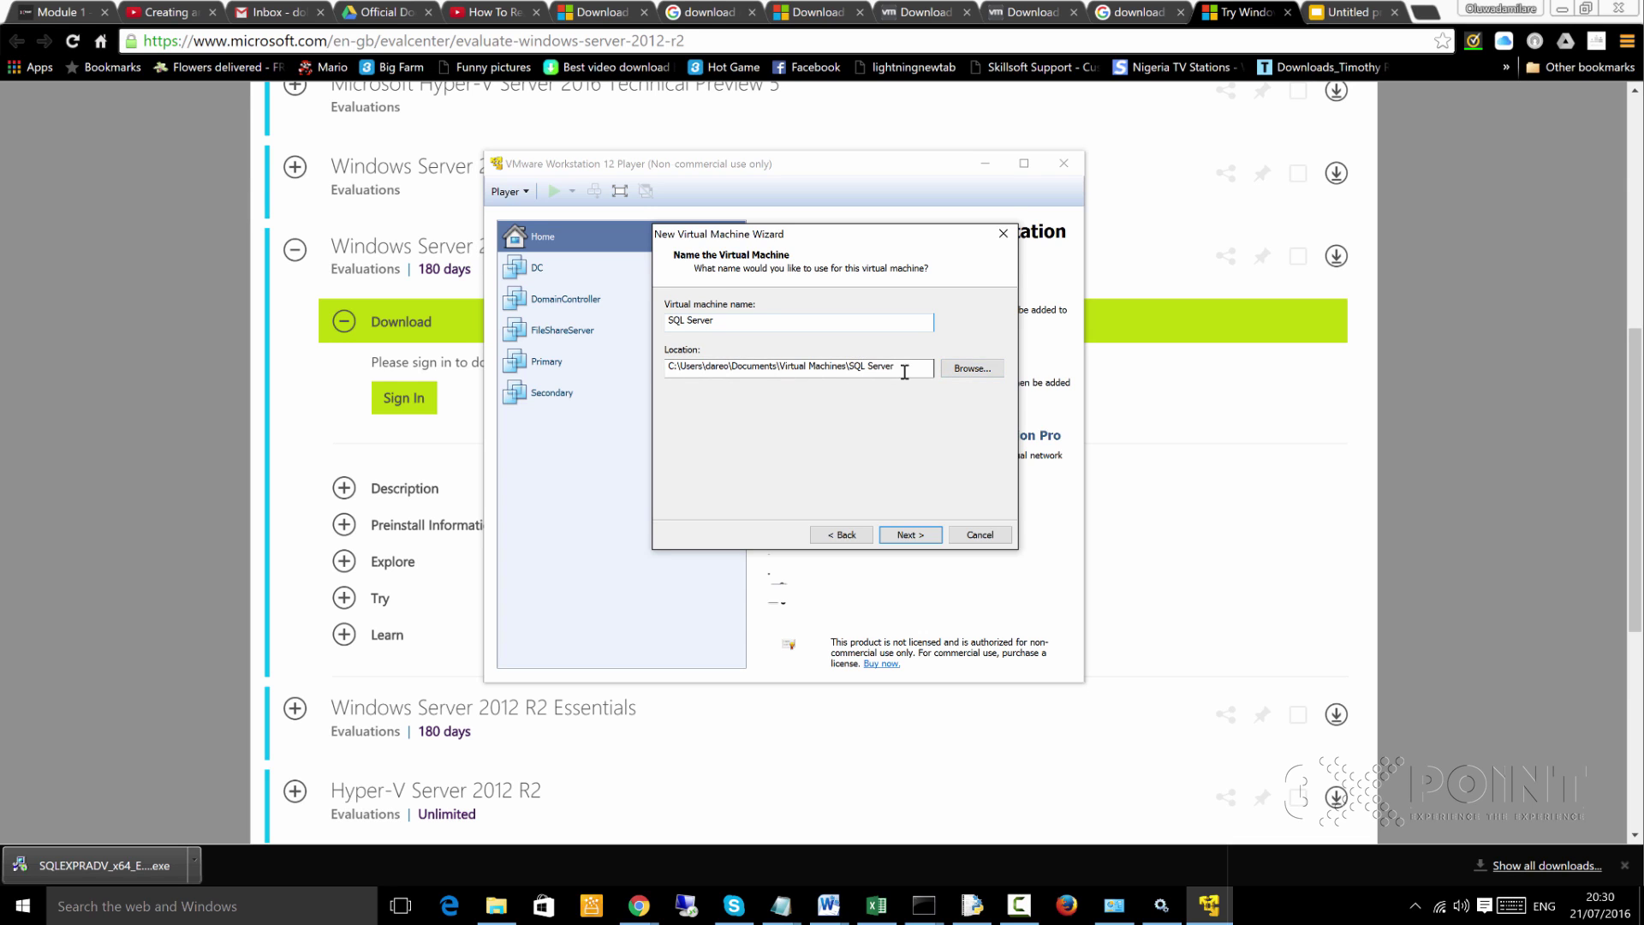
drag(717, 363, 648, 363)
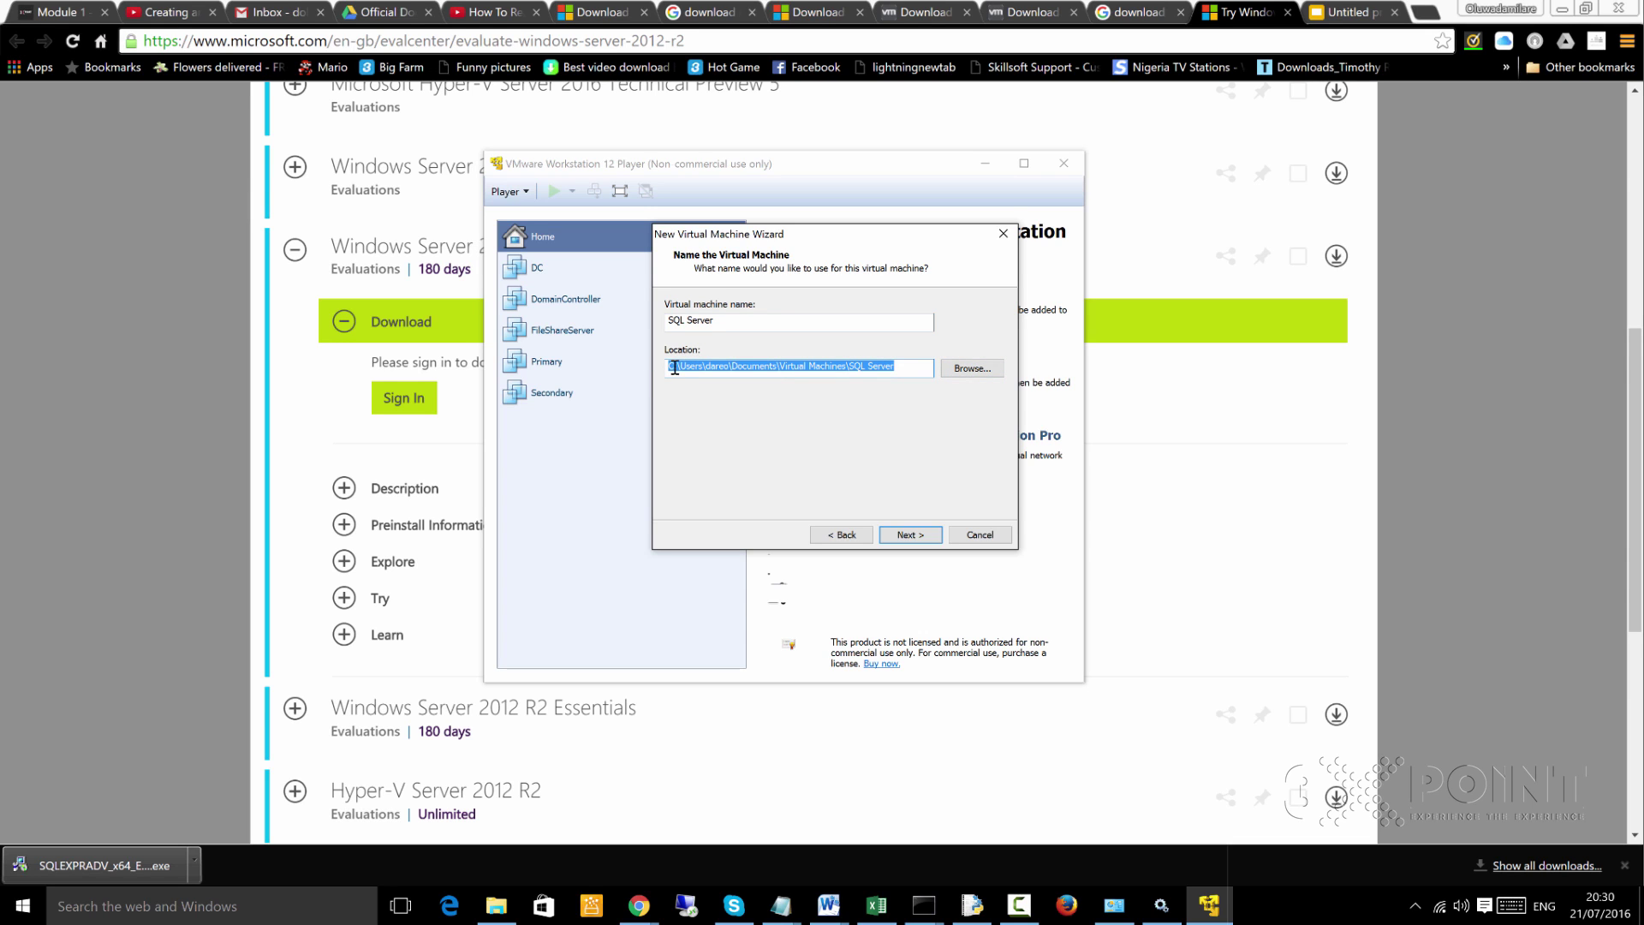
Open the Data (D:) drive in File Explorer via This PC
click(496, 905)
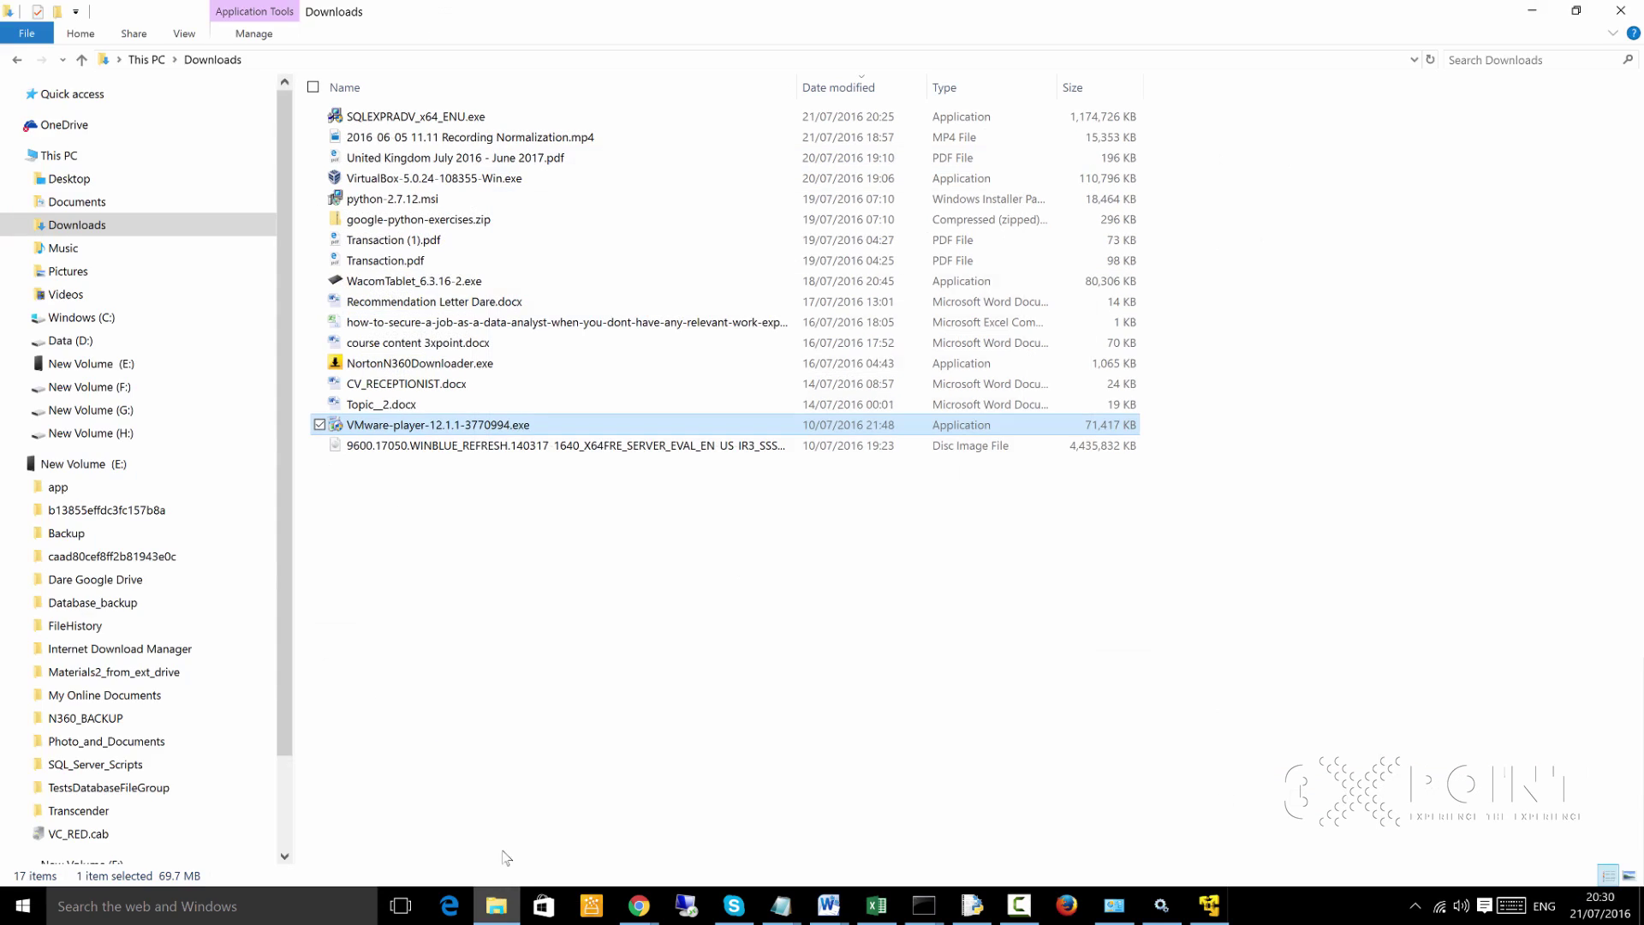
click(60, 157)
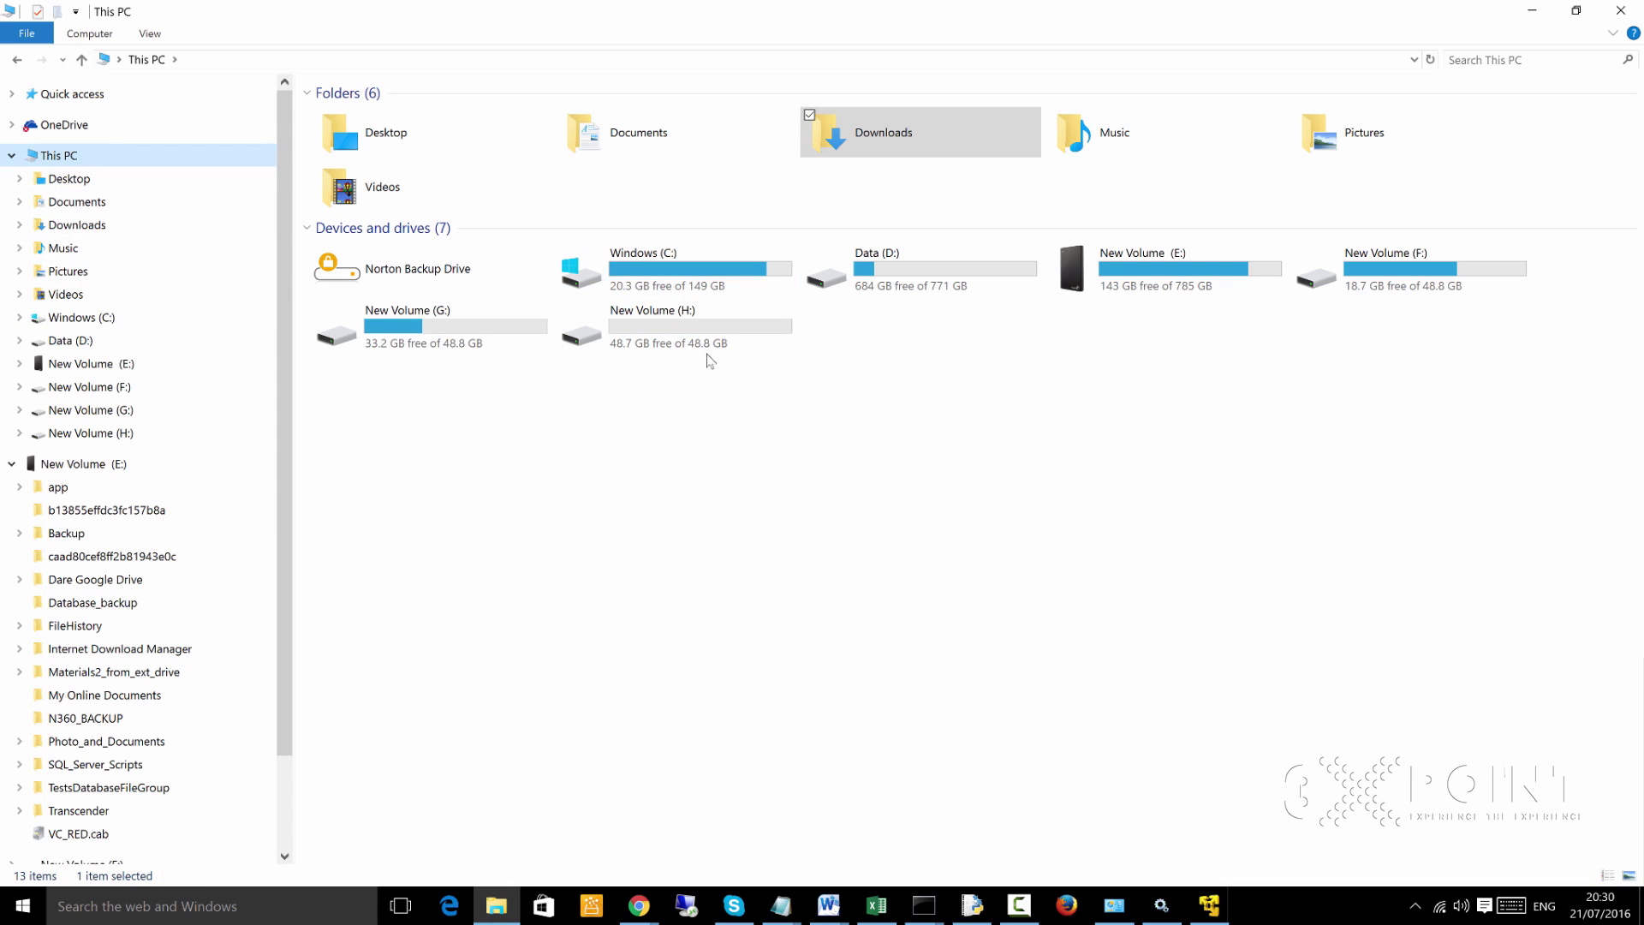
mouse_move(690, 278)
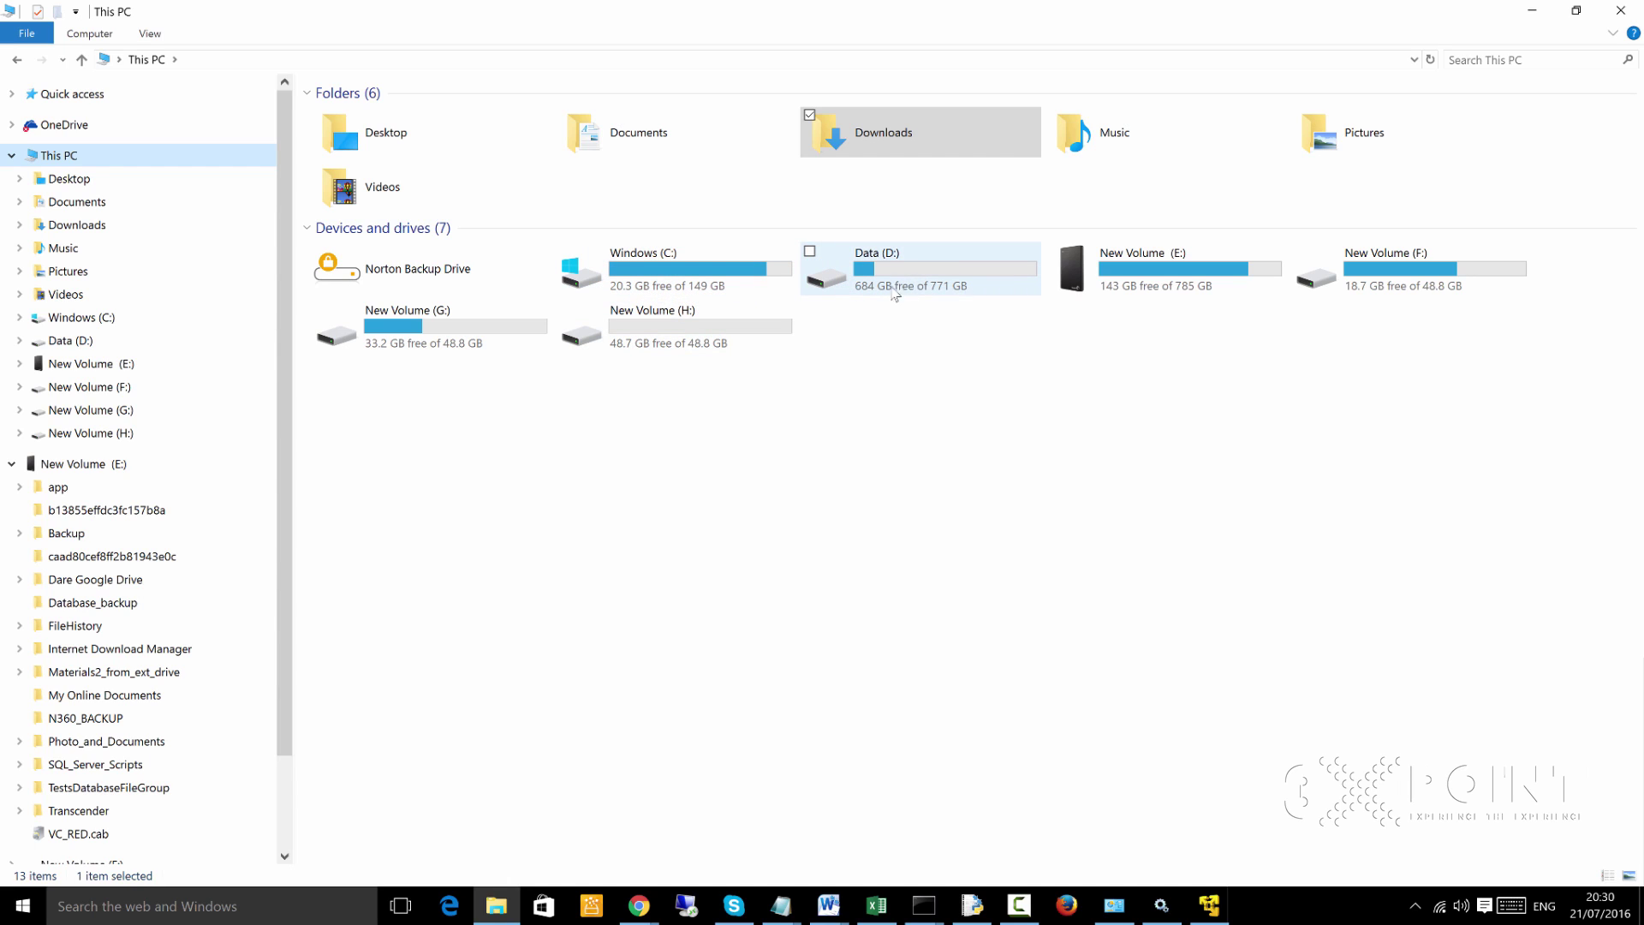
mouse_move(896, 277)
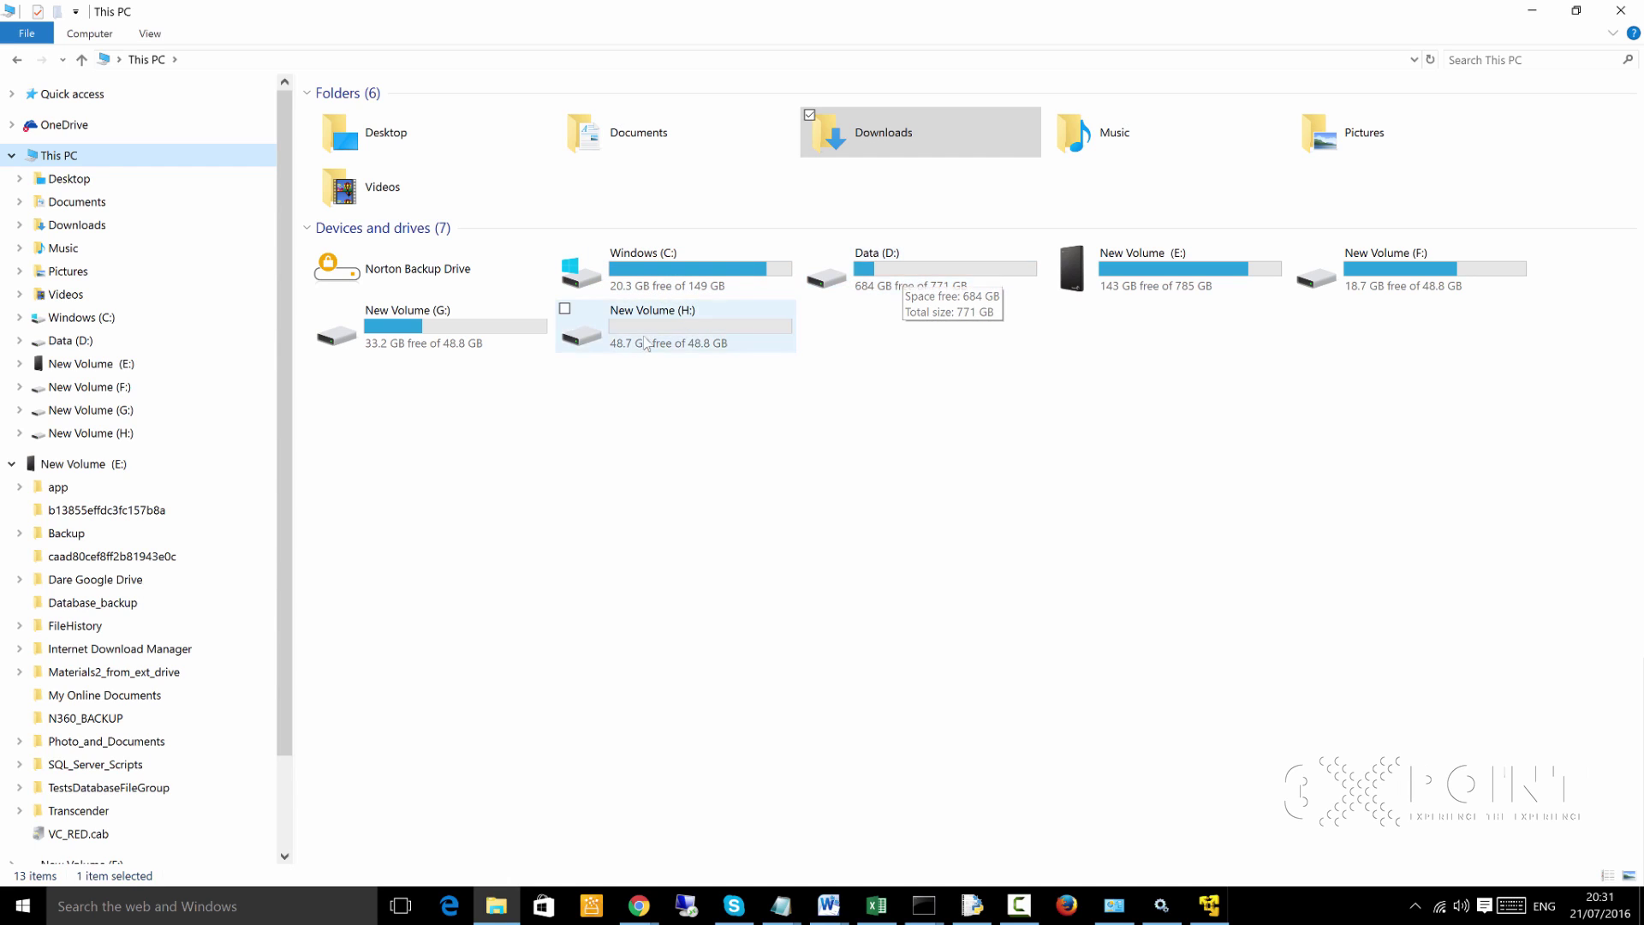
click(1207, 909)
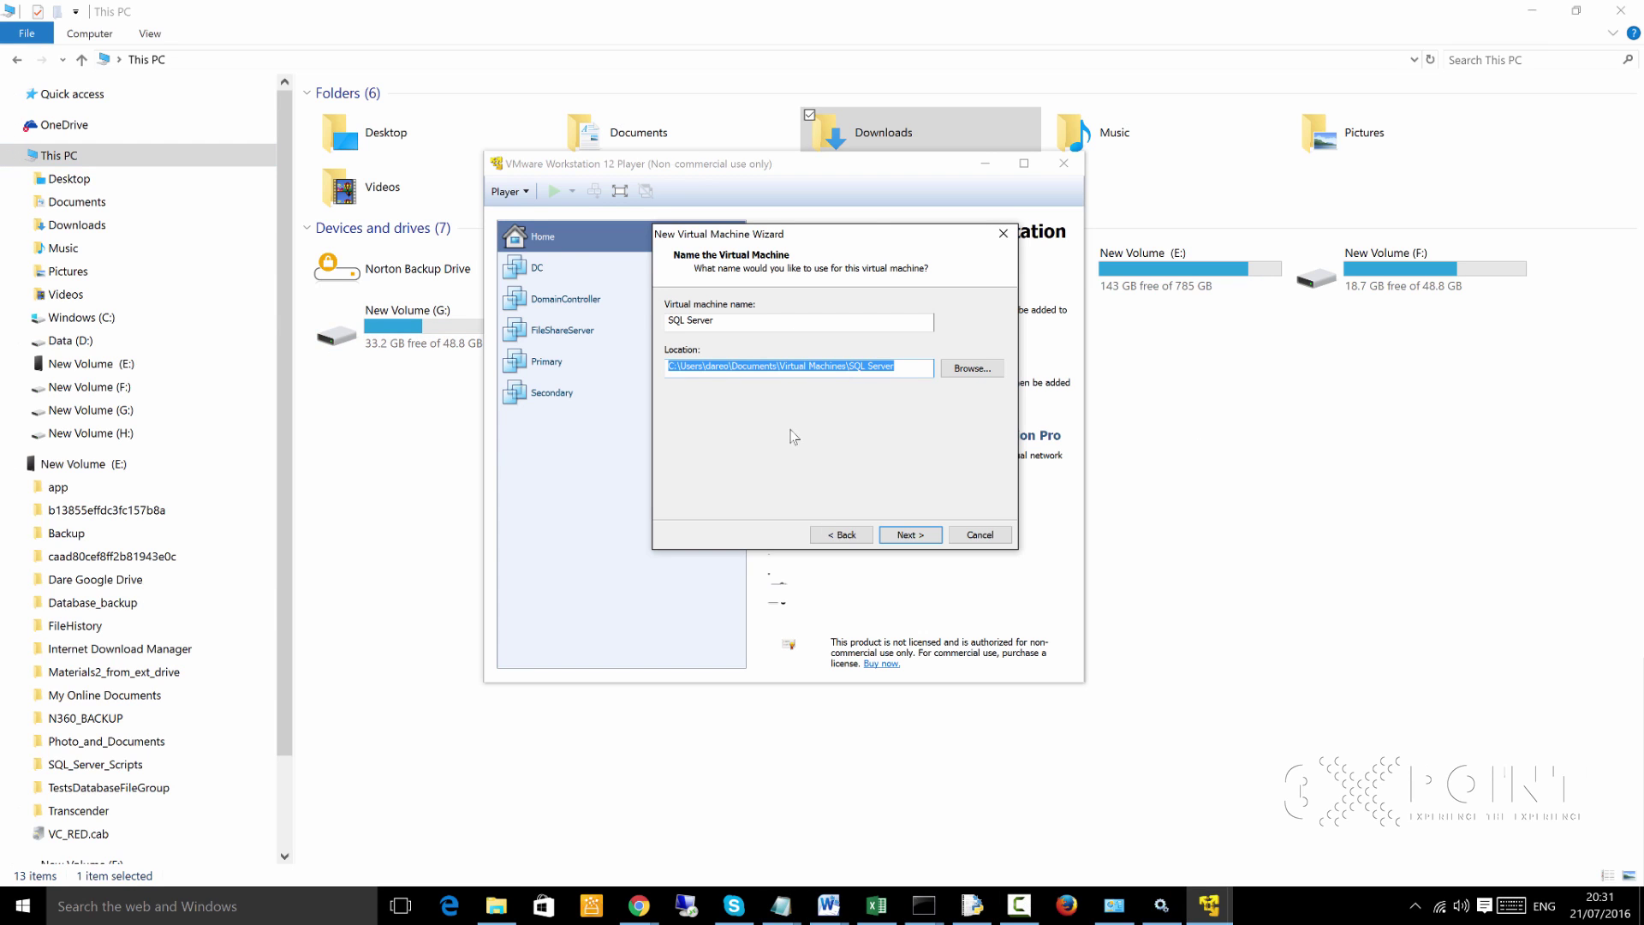
click(494, 909)
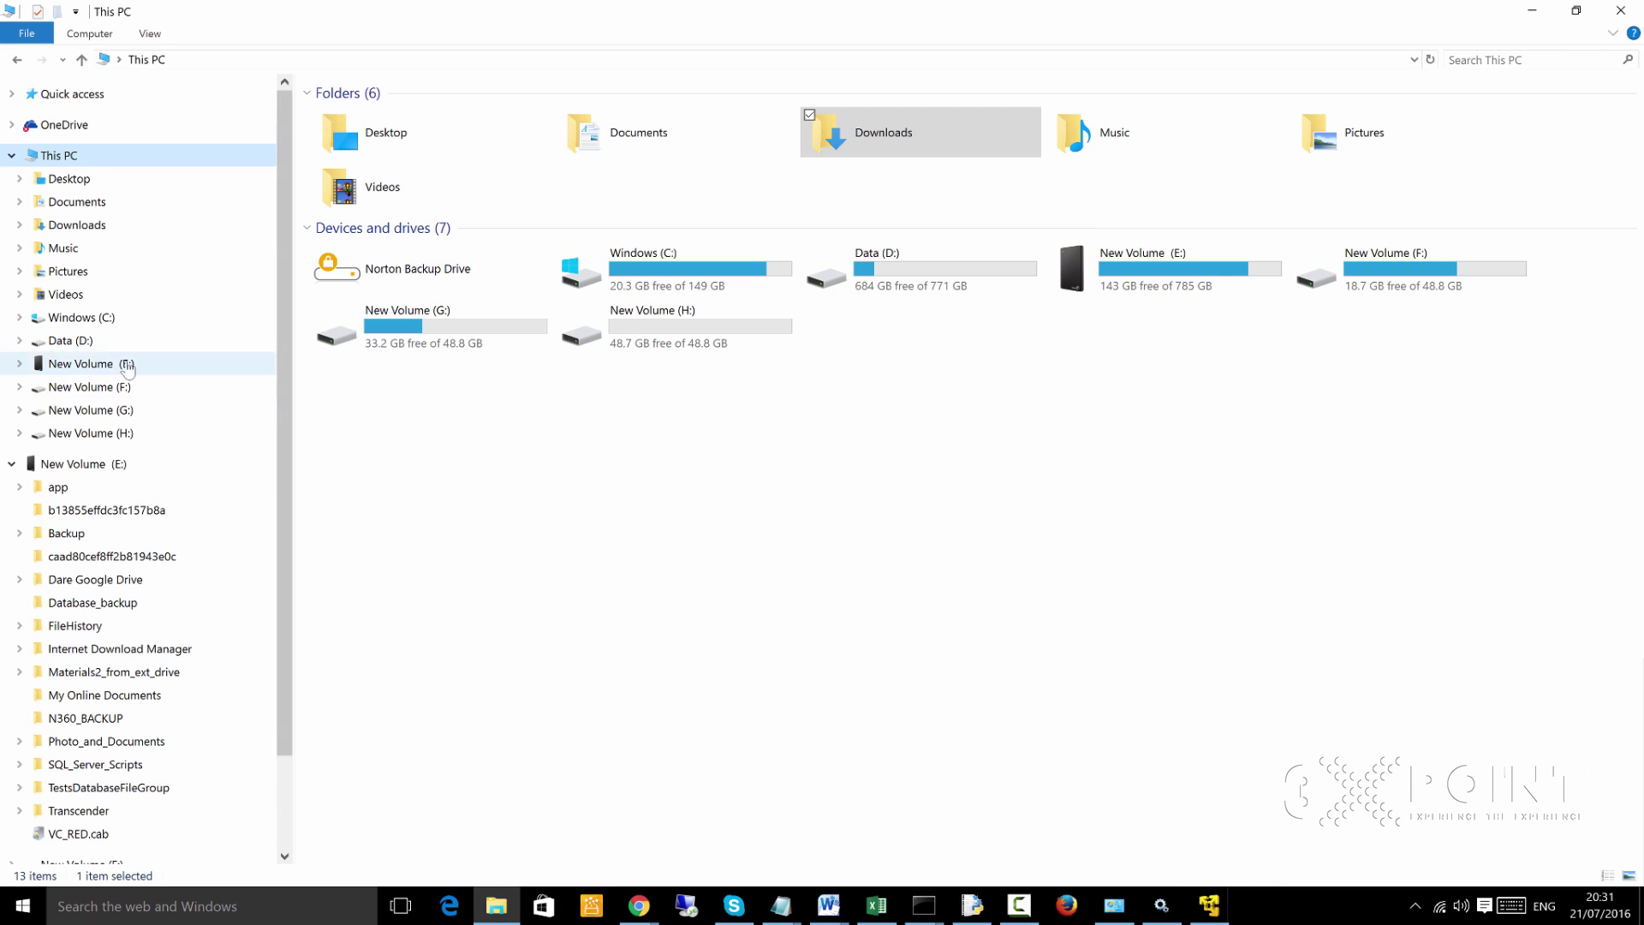
click(72, 341)
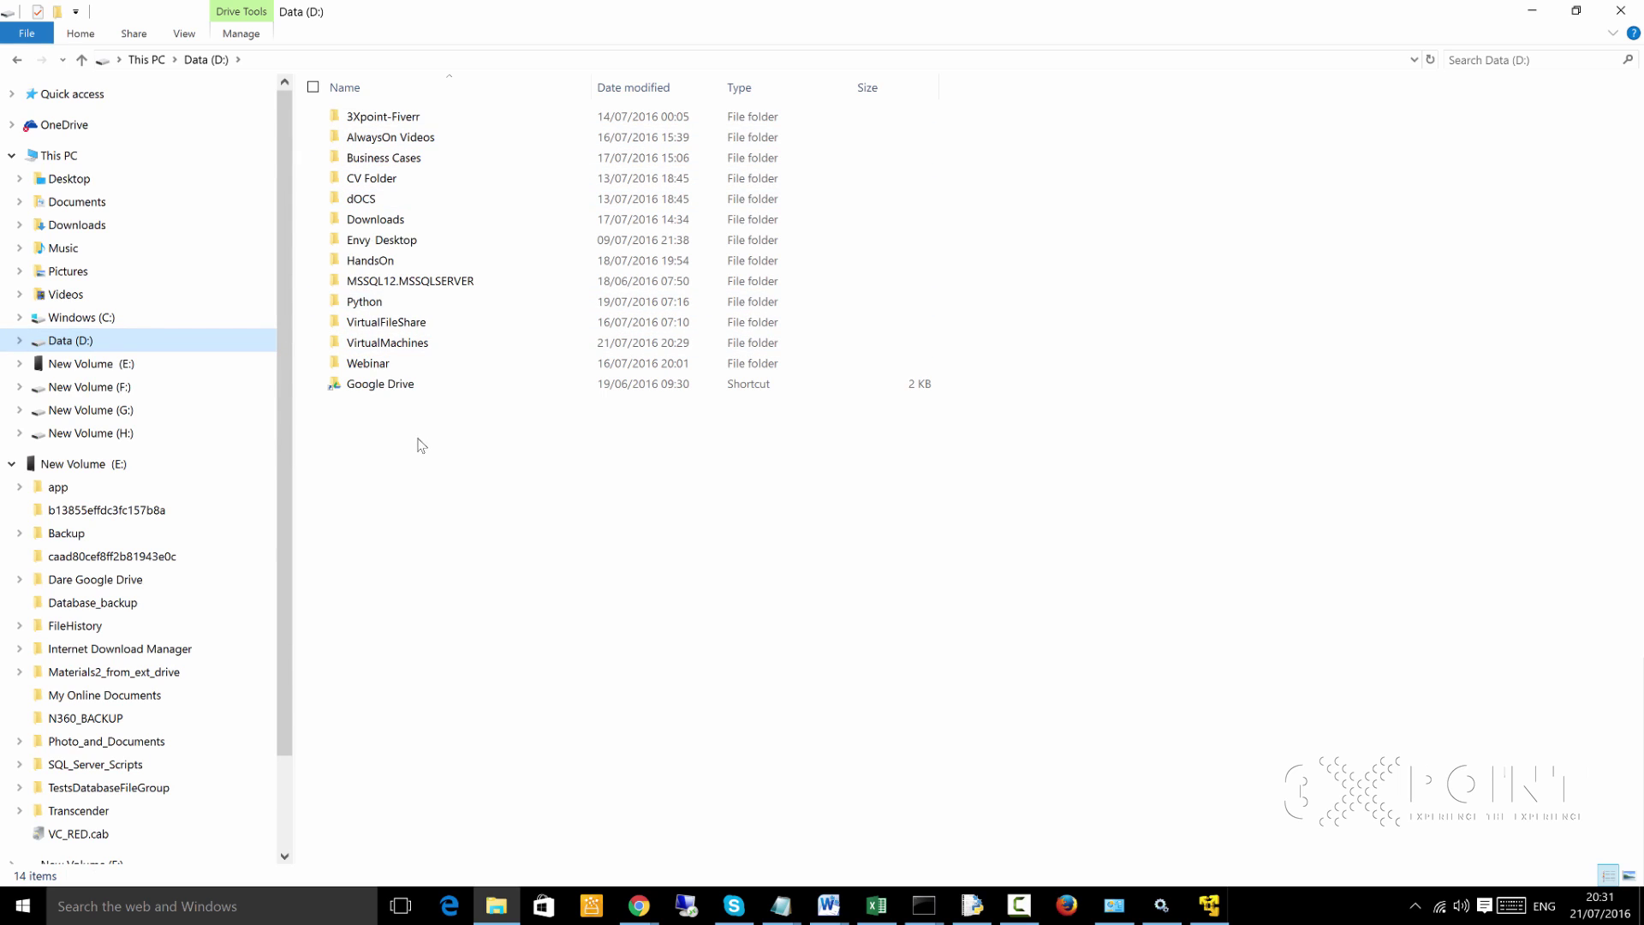
click(396, 345)
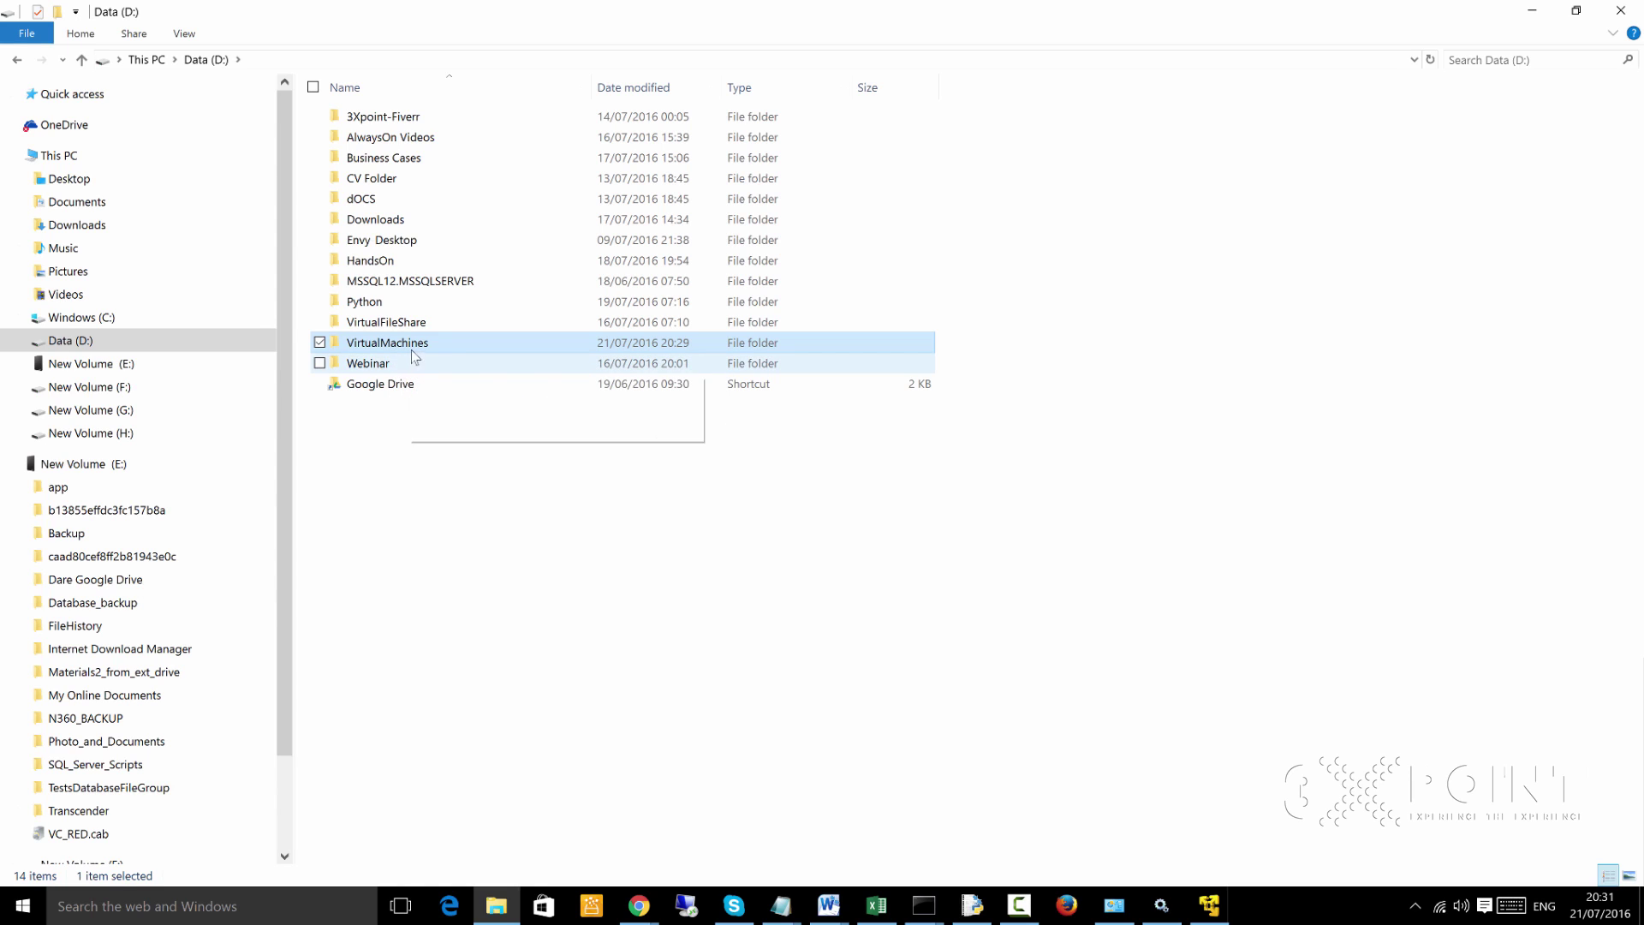
click(416, 454)
Create a new folder in Data (D:), which ends up mistyped as VirtualMachinesf
right_click(412, 453)
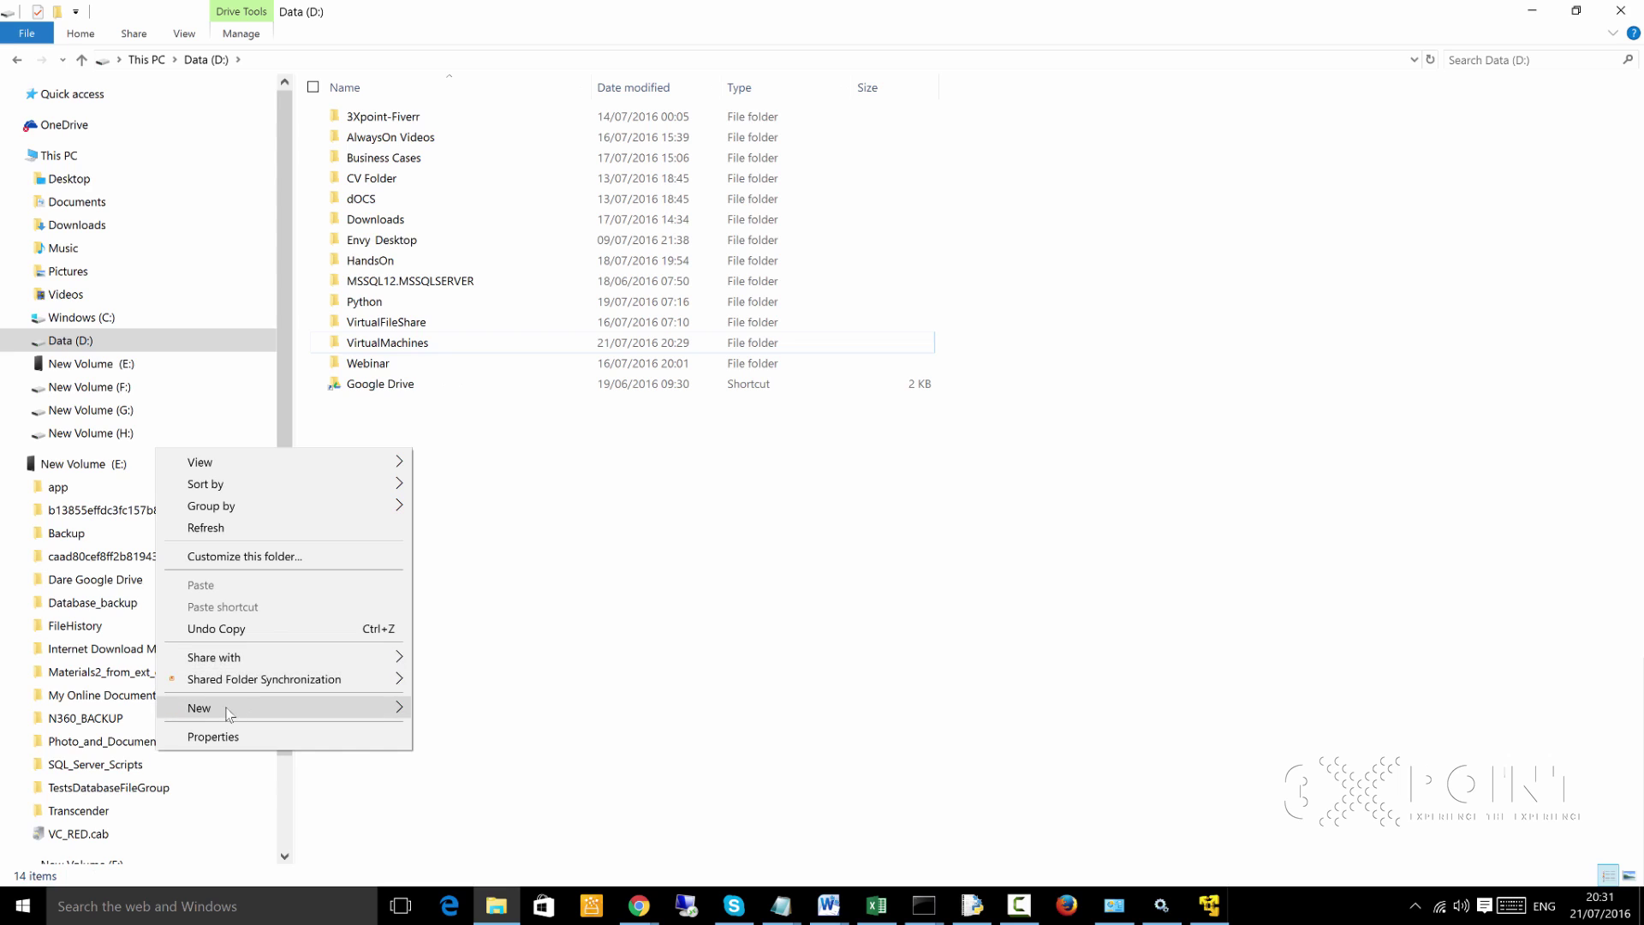
mouse_move(269, 707)
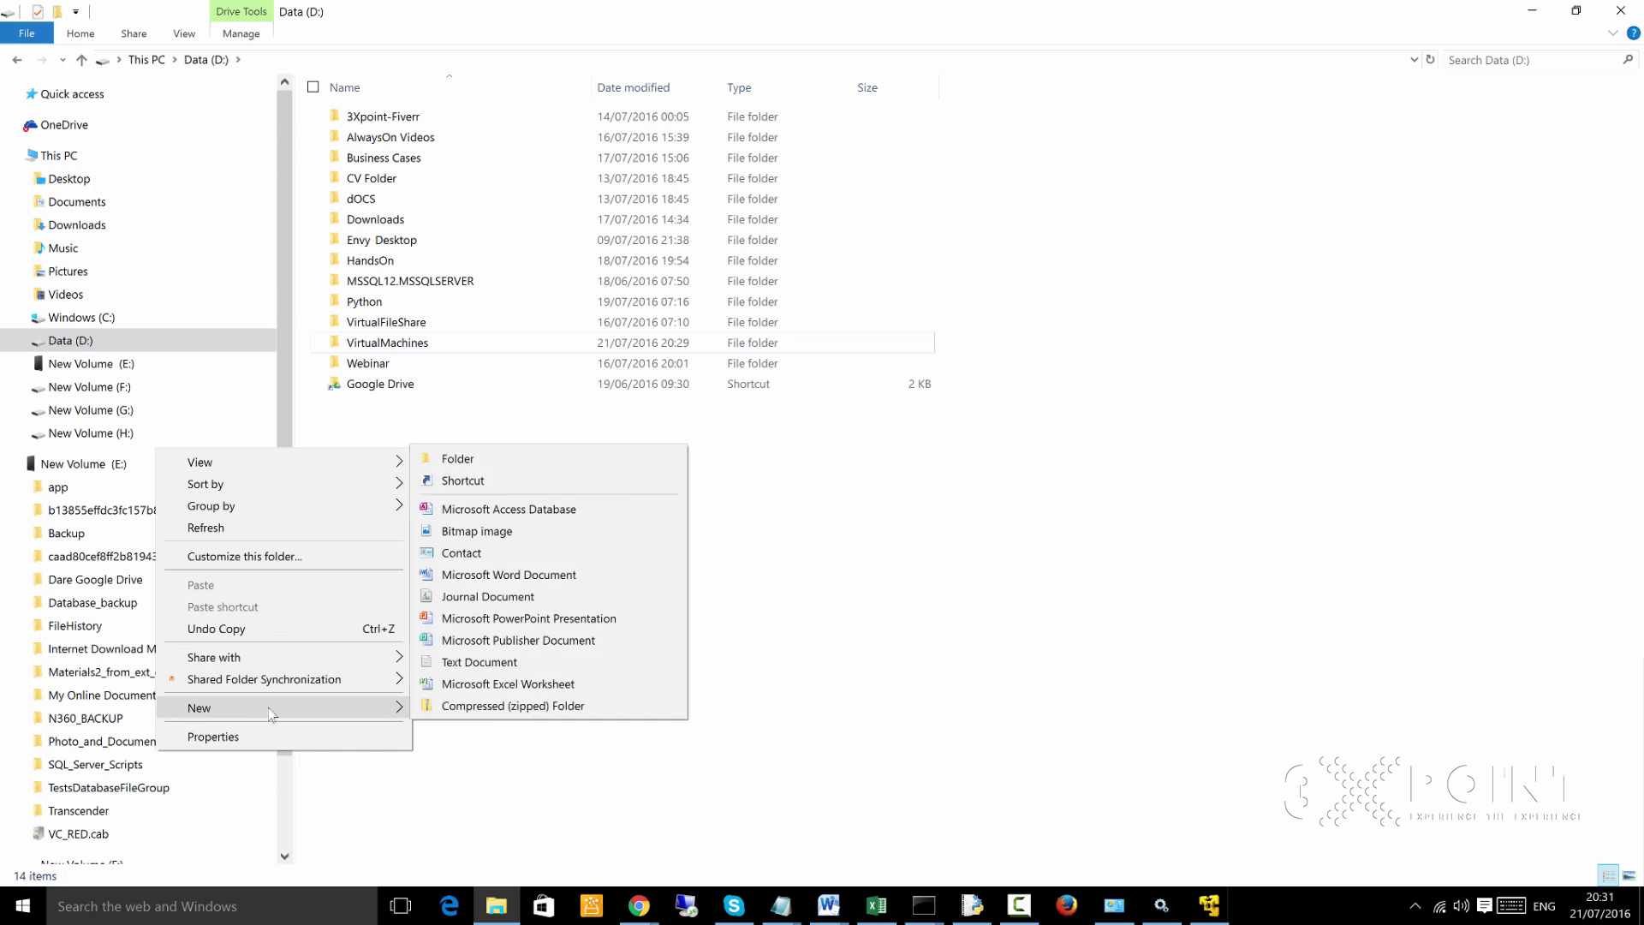
click(516, 459)
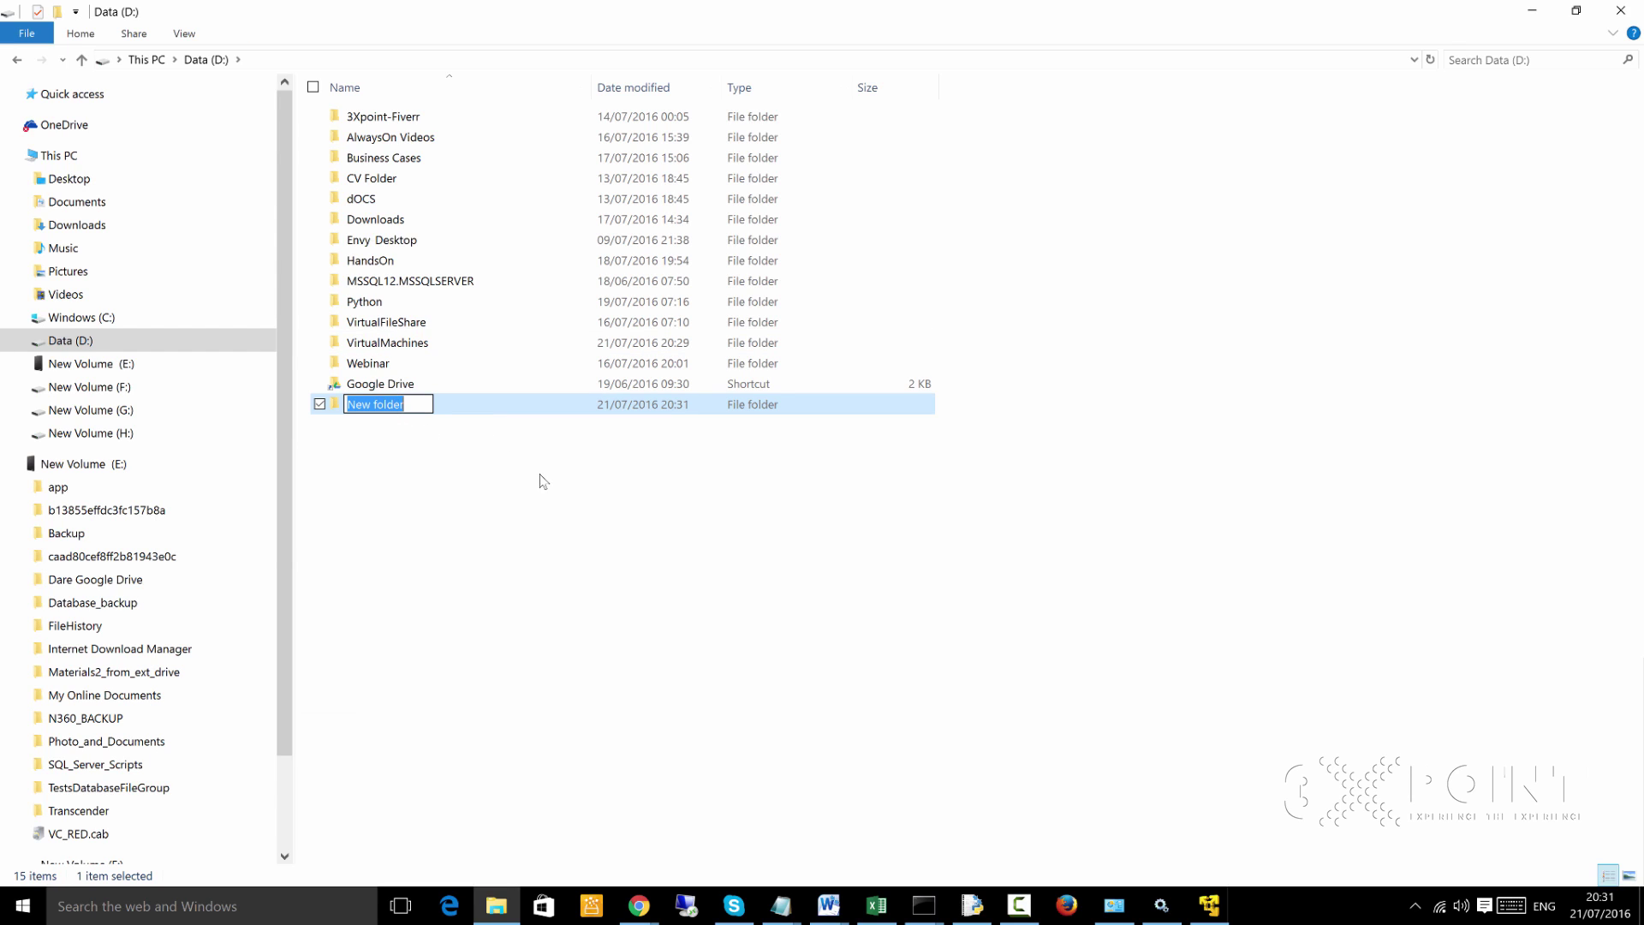
text(VirtualMachinesf)
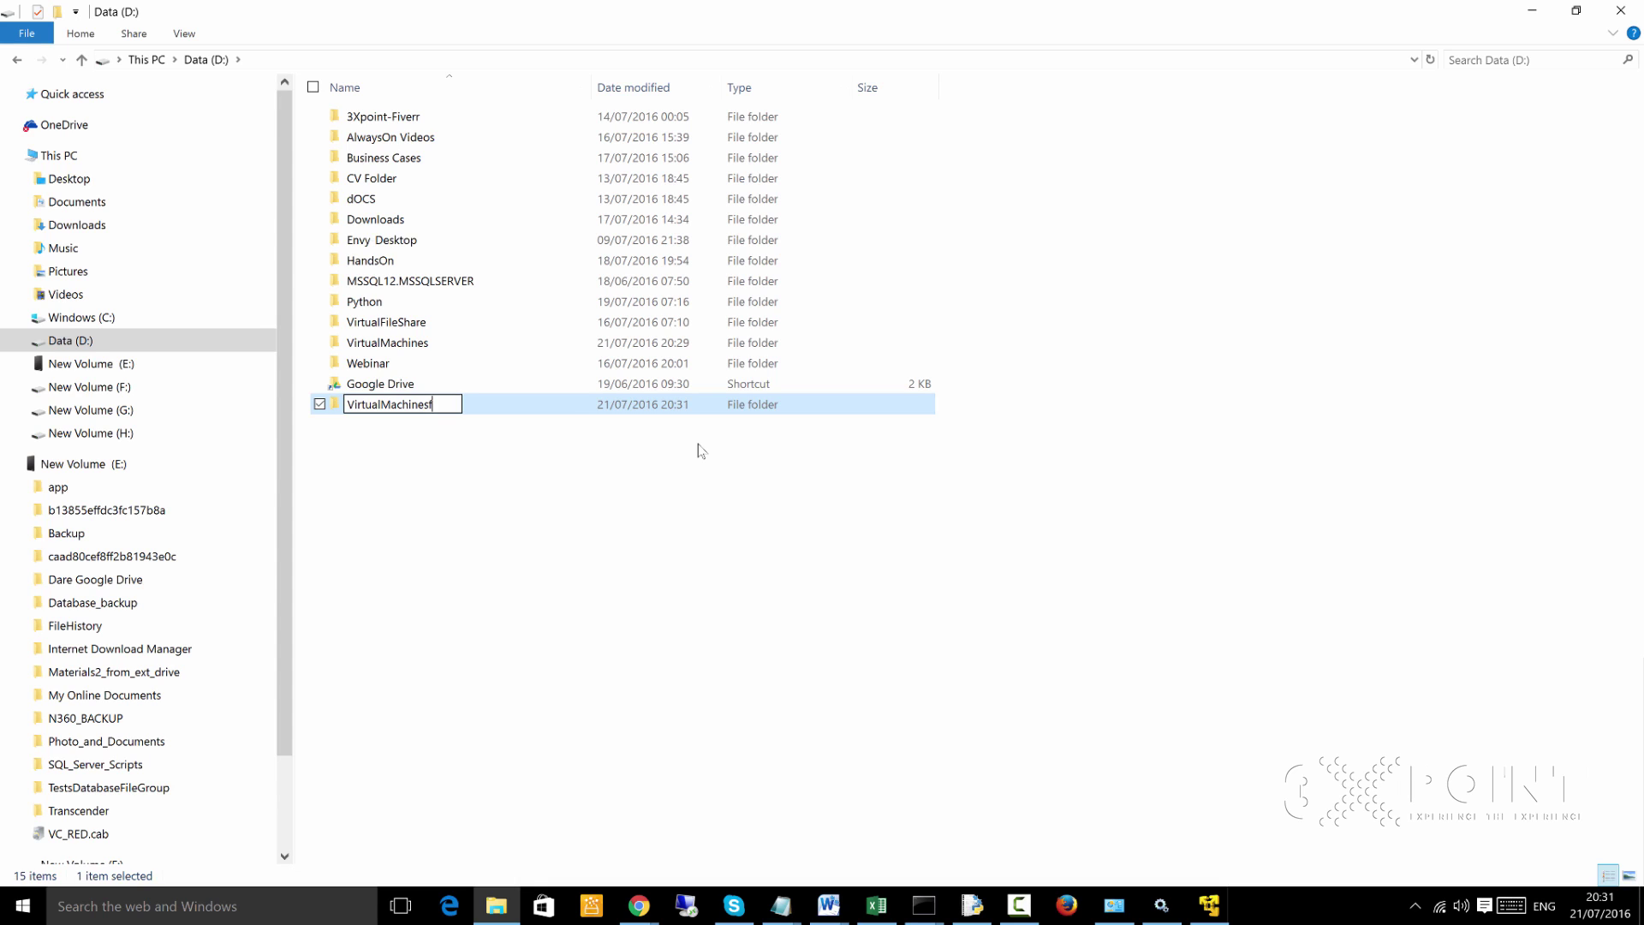
key(Return)
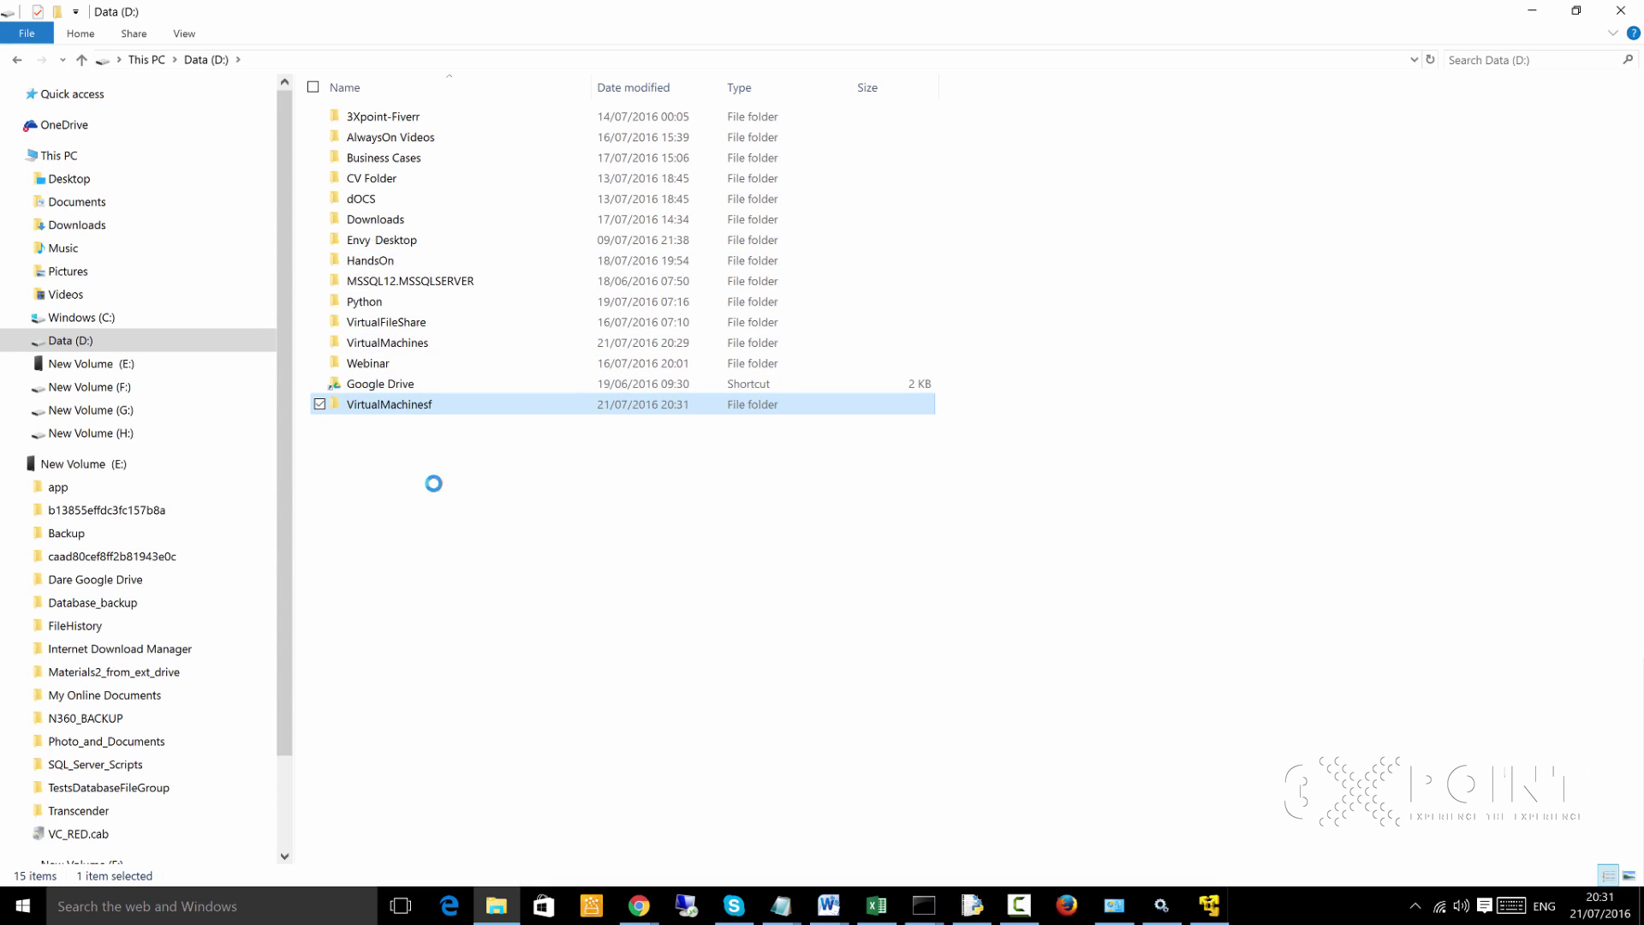
Delete the VirtualMachinesf folder, peek into VirtualMachines, and return to Data (D:)
right_click(404, 407)
click(206, 818)
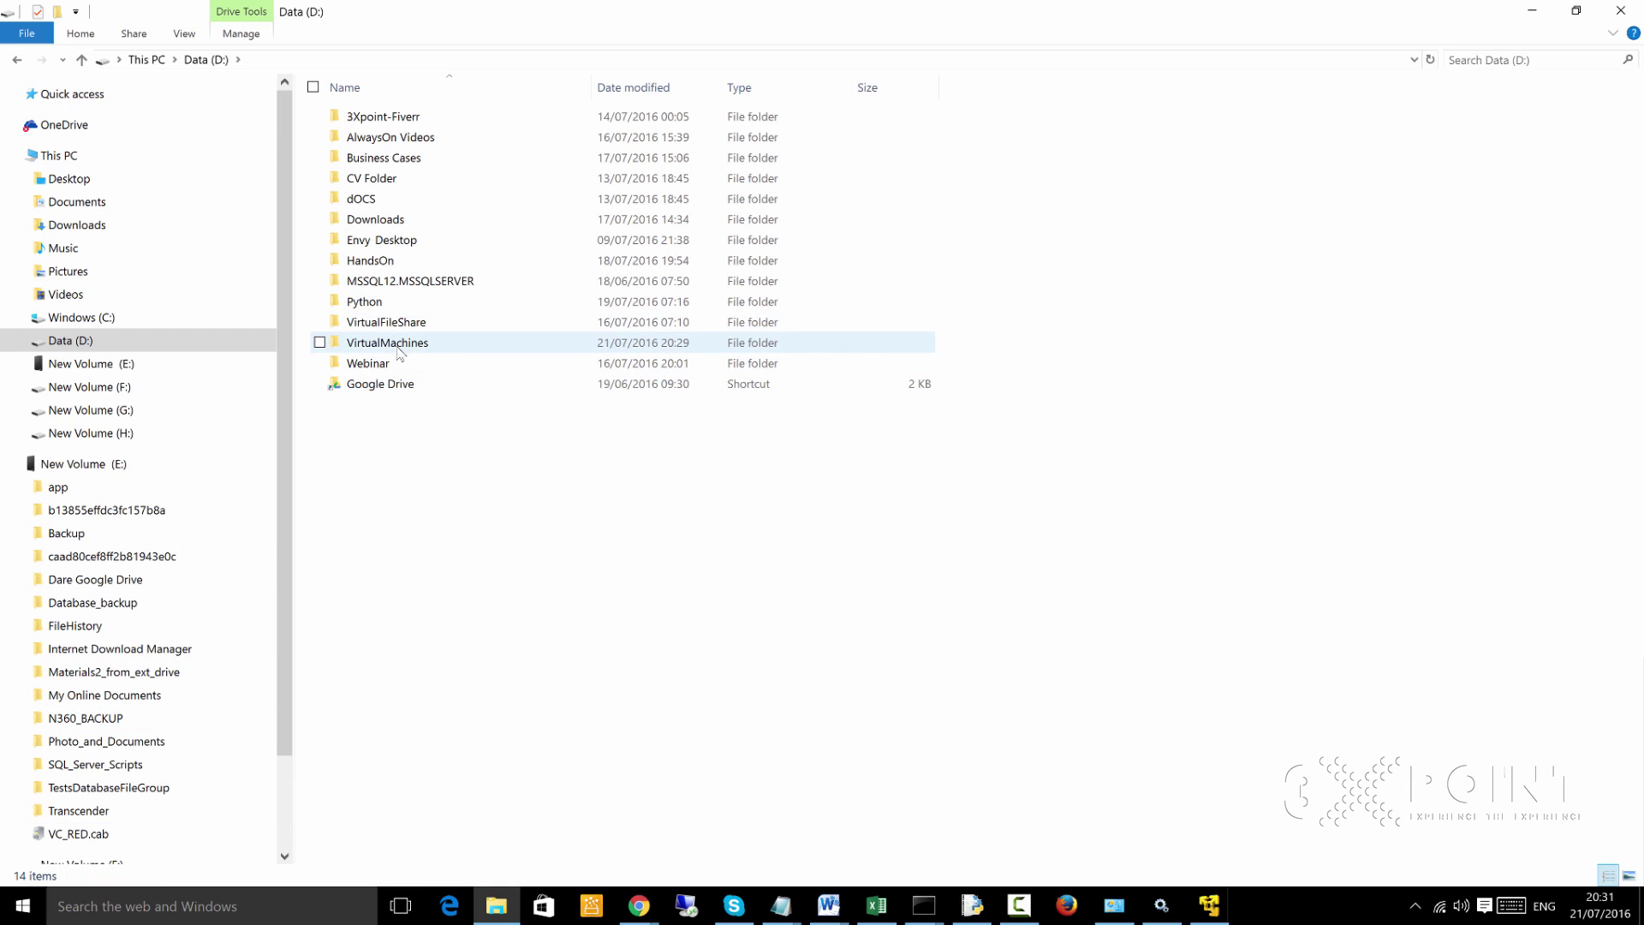
mouse_move(398, 351)
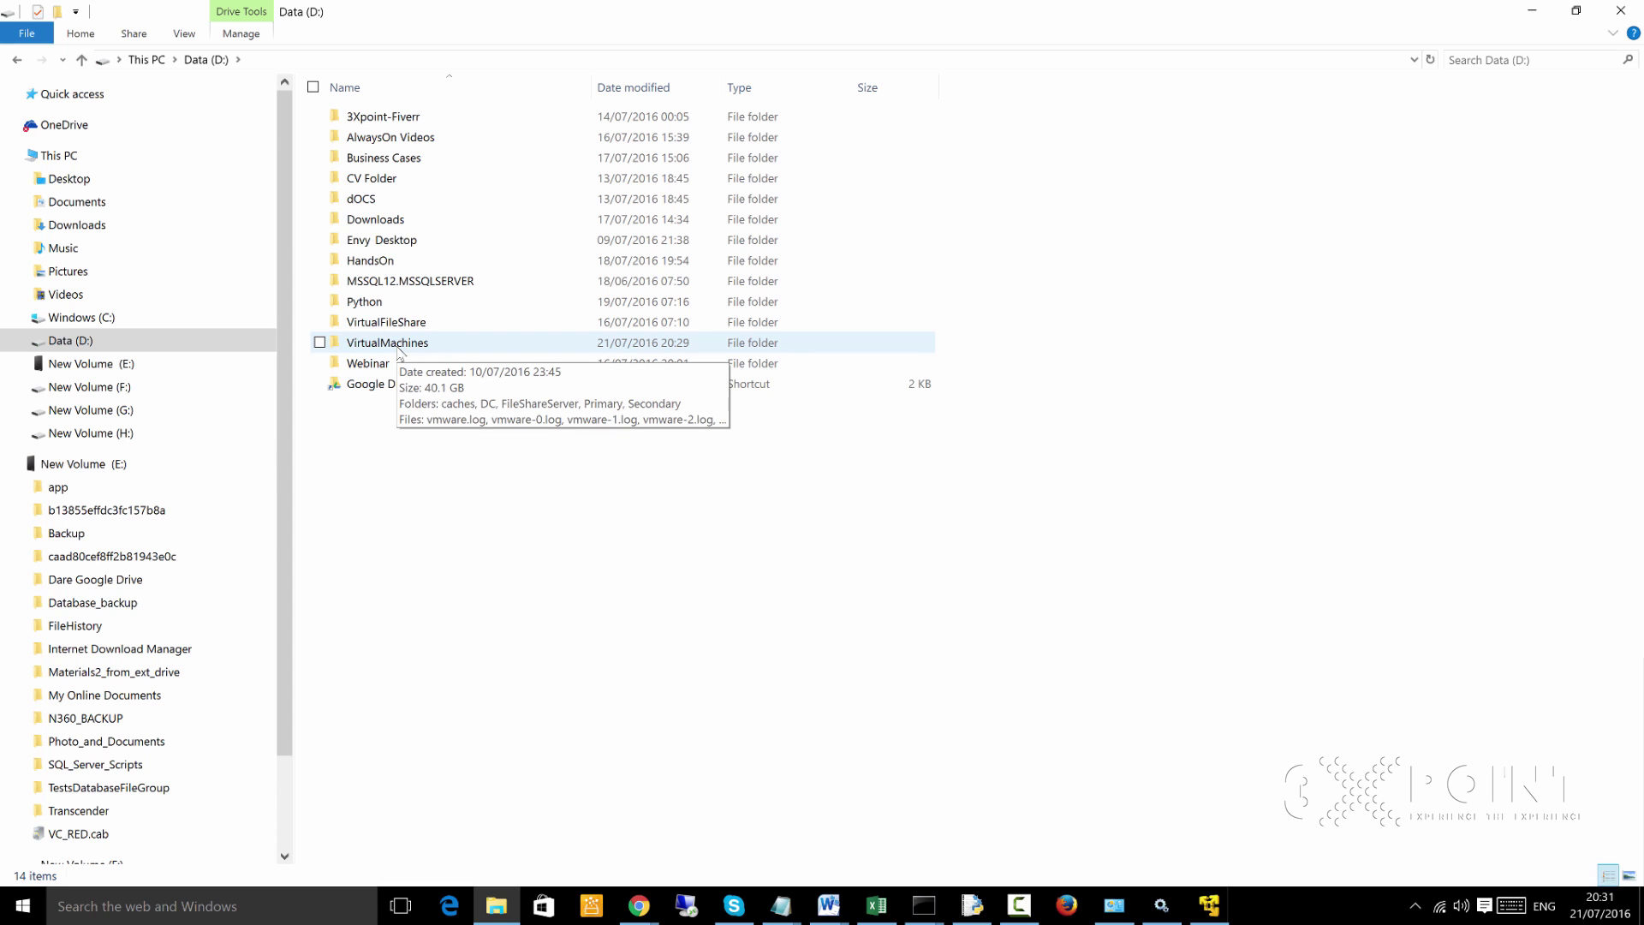
double_click(399, 347)
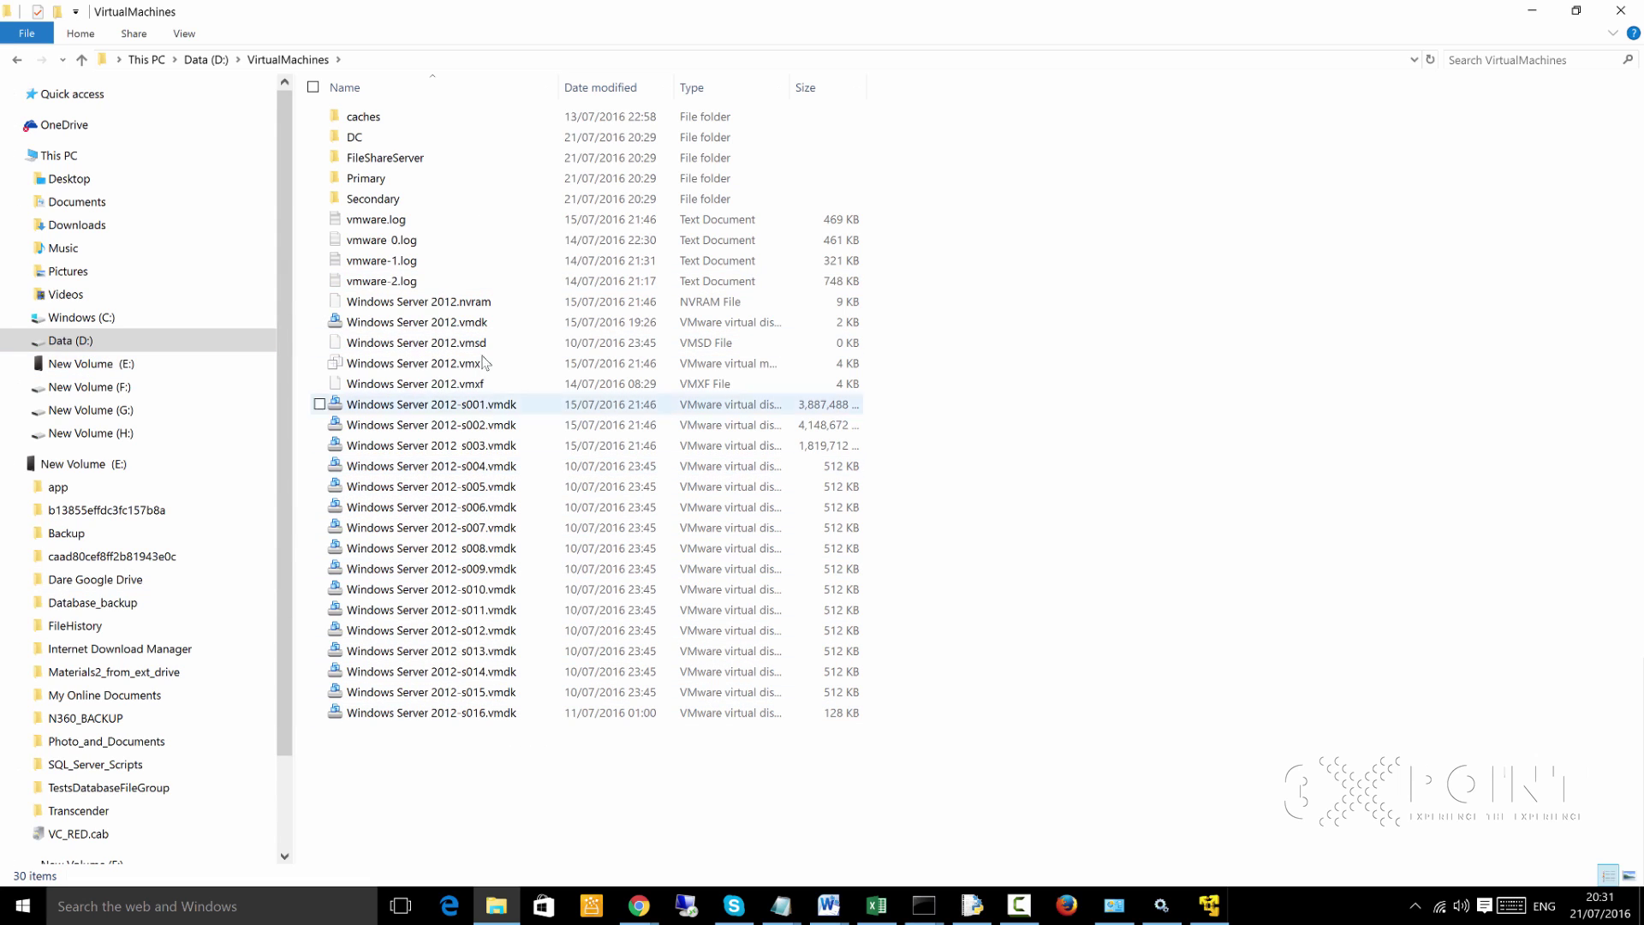
click(17, 59)
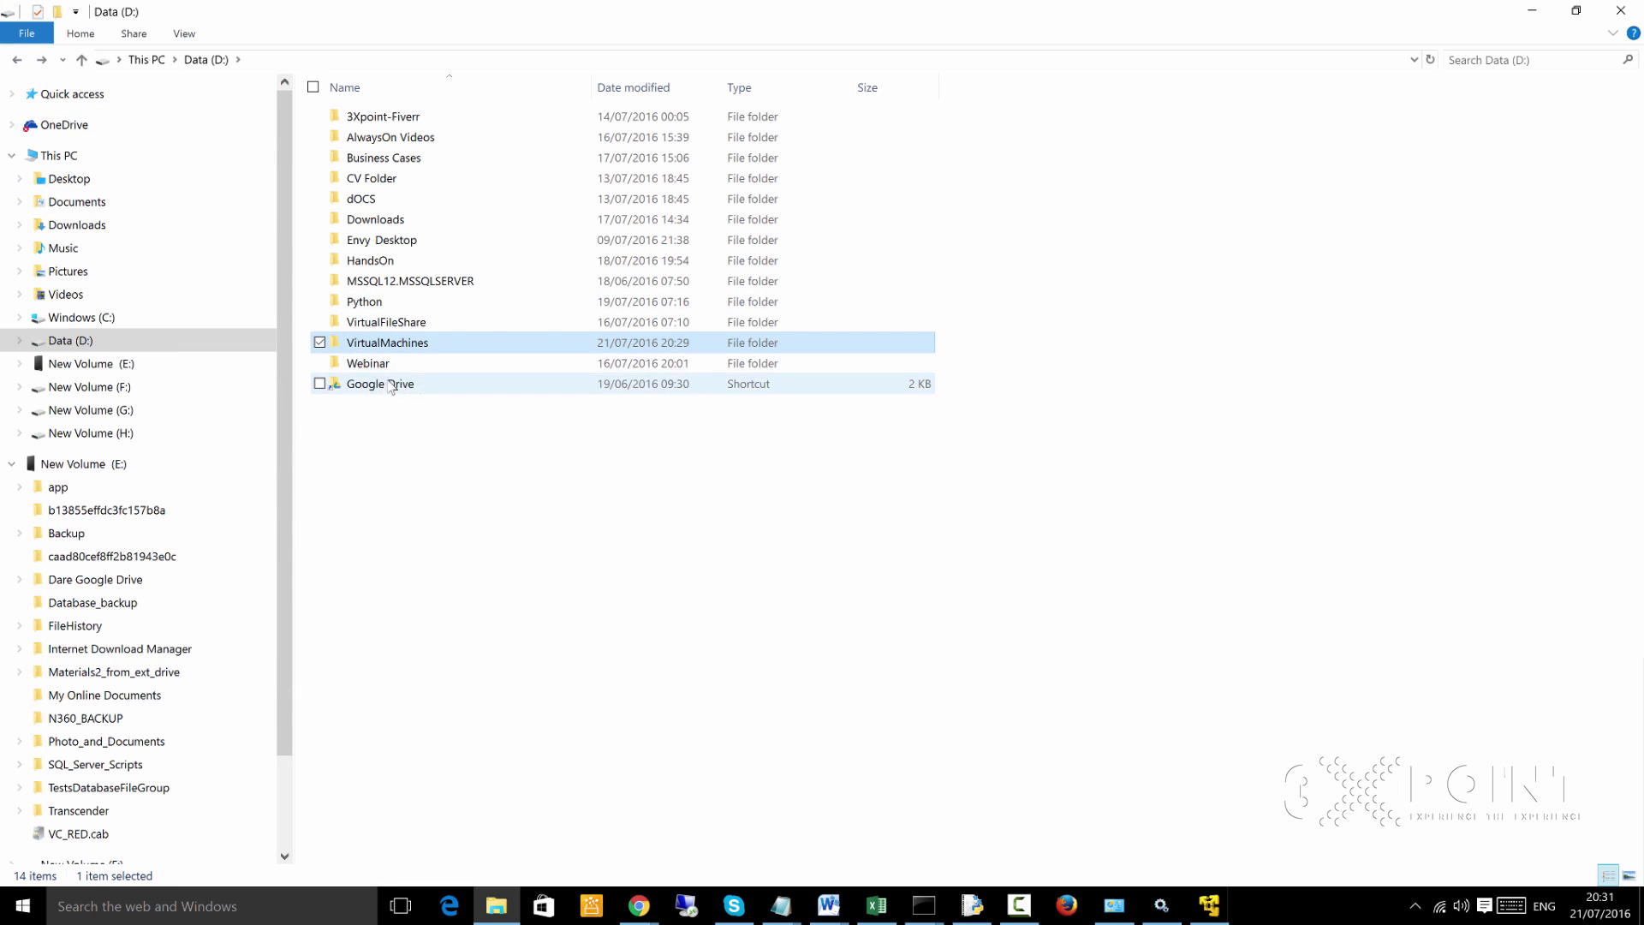
mouse_move(416, 346)
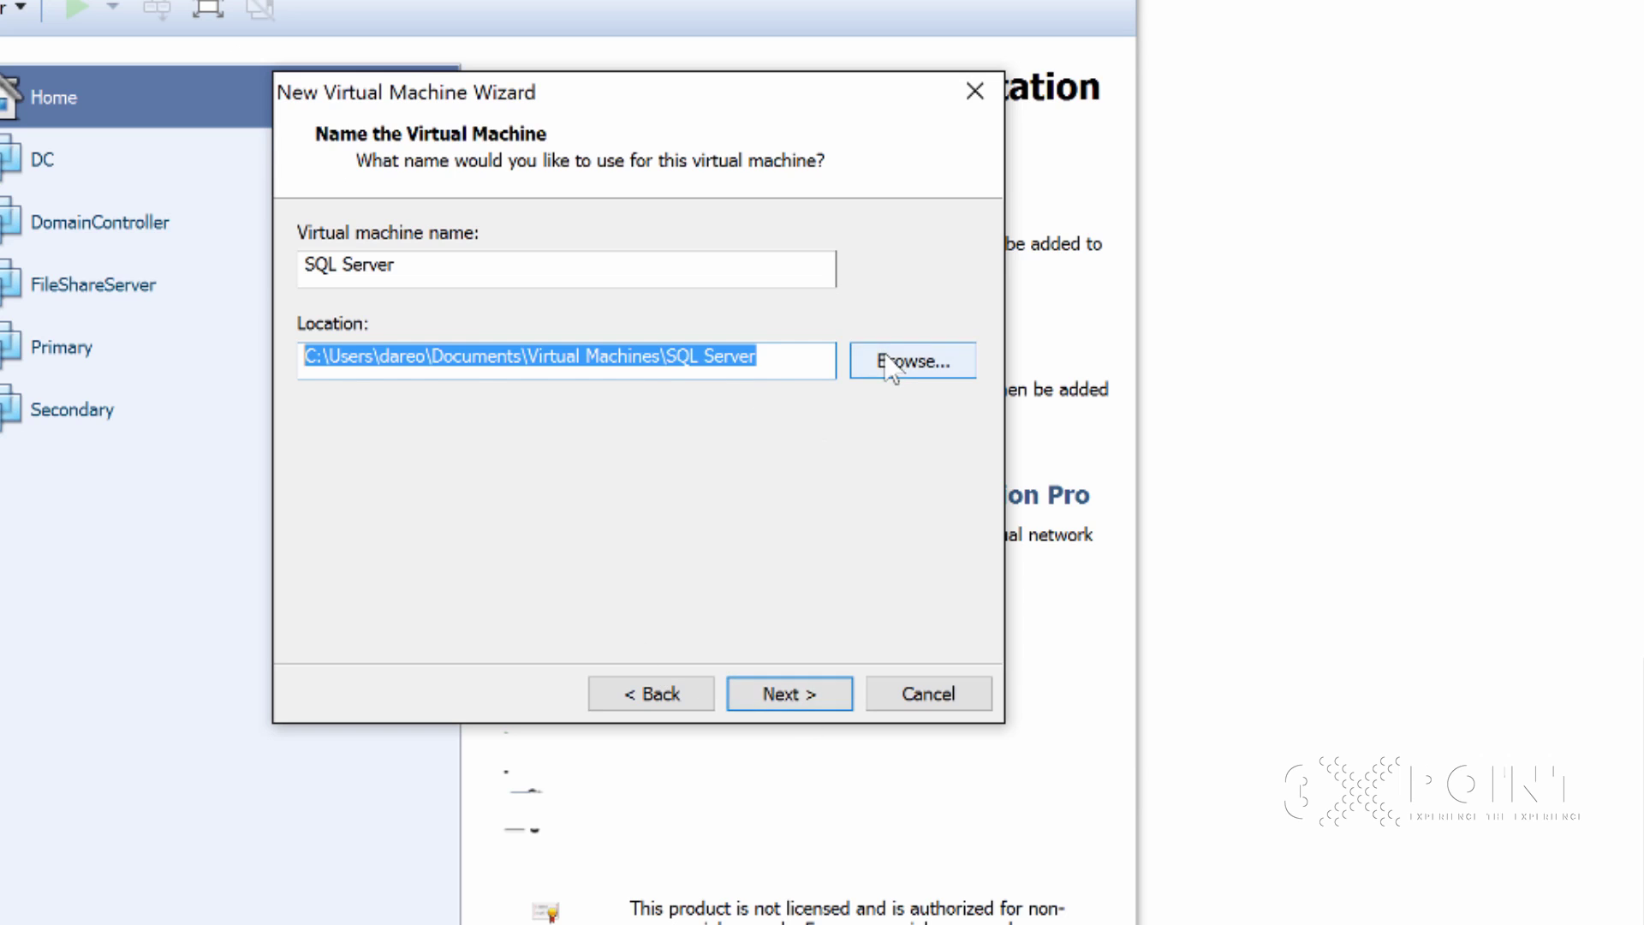
Browse for the VM location and expand Data (D:) > VirtualMachines
click(891, 363)
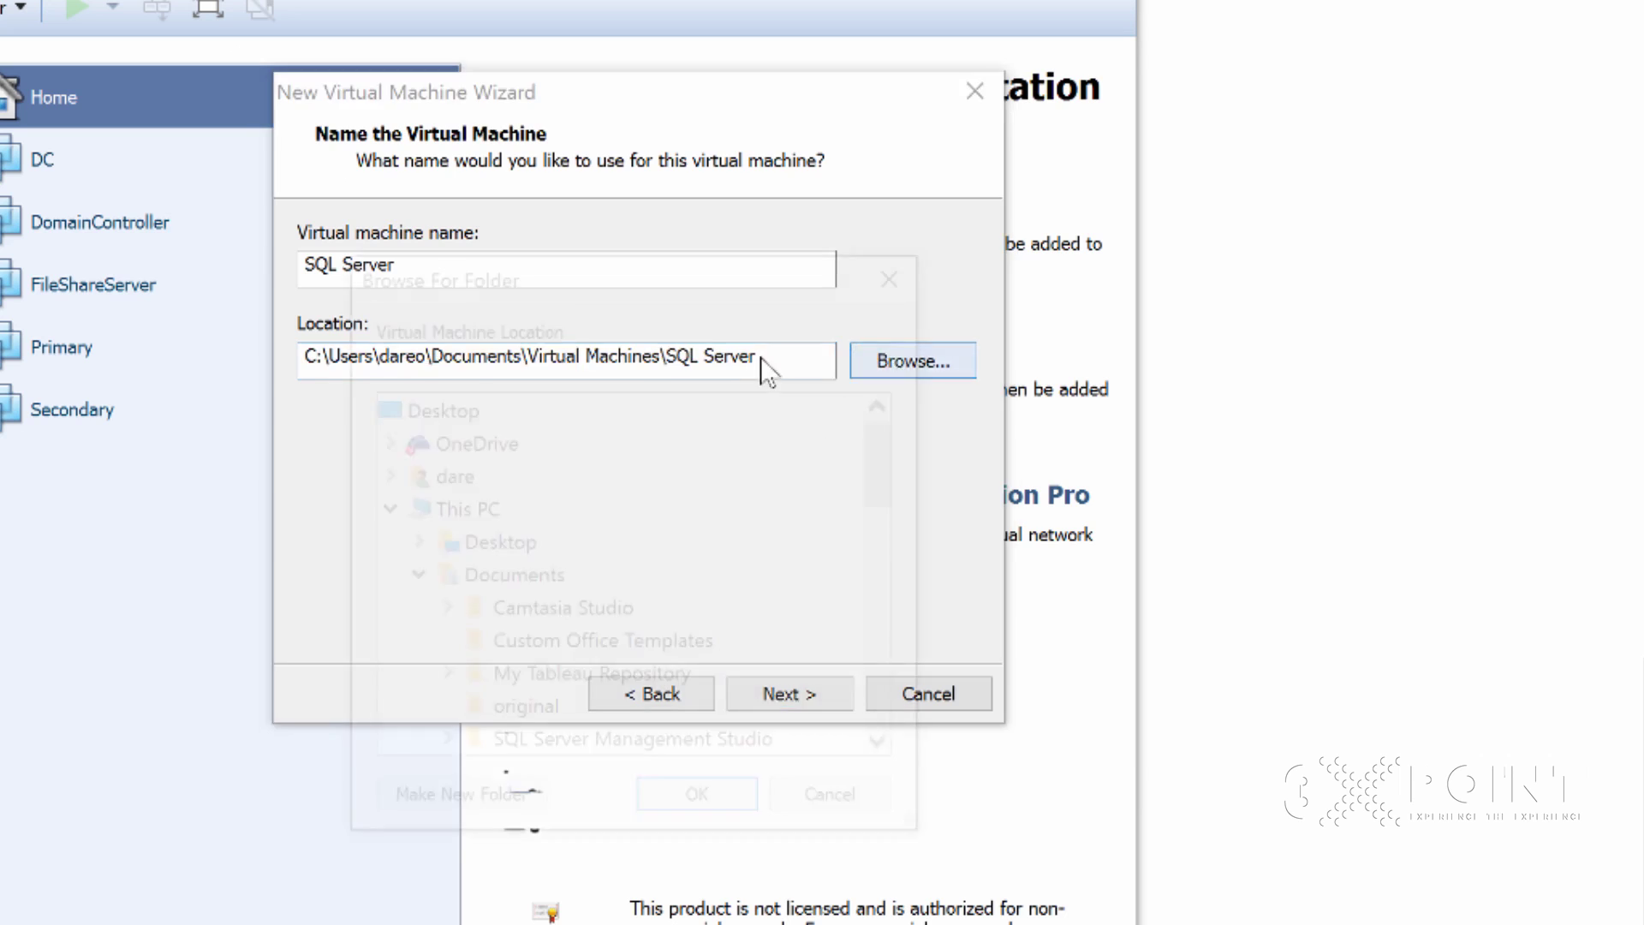
click(410, 577)
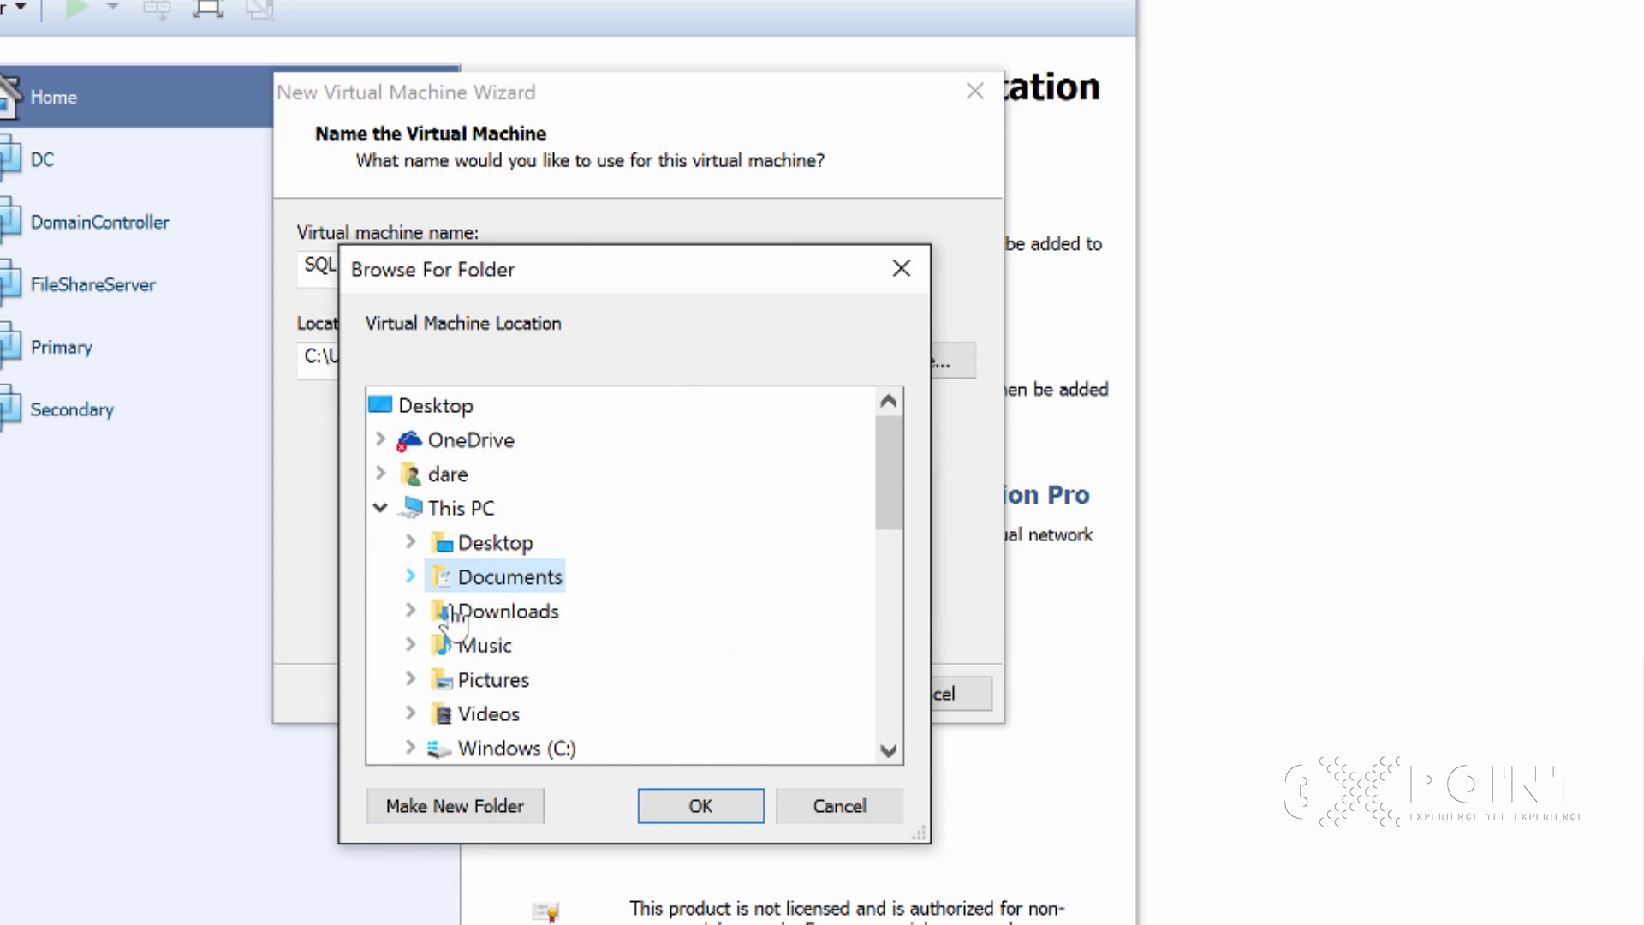
scroll(531, 711, down, 2)
double_click(480, 577)
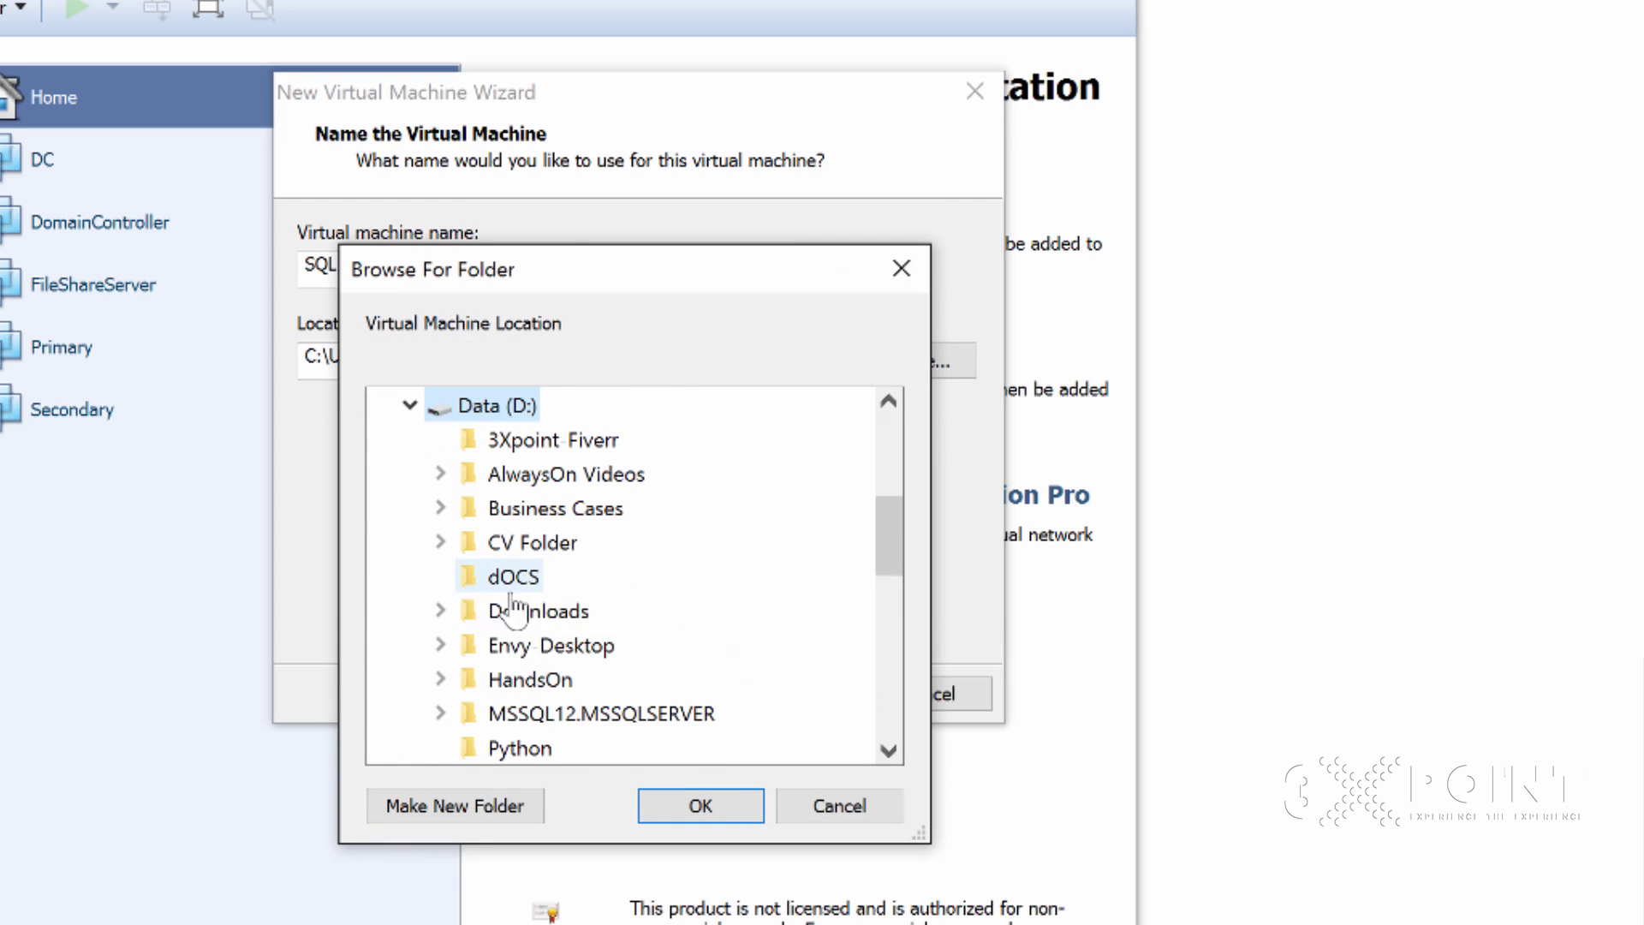
scroll(548, 702, down, 2)
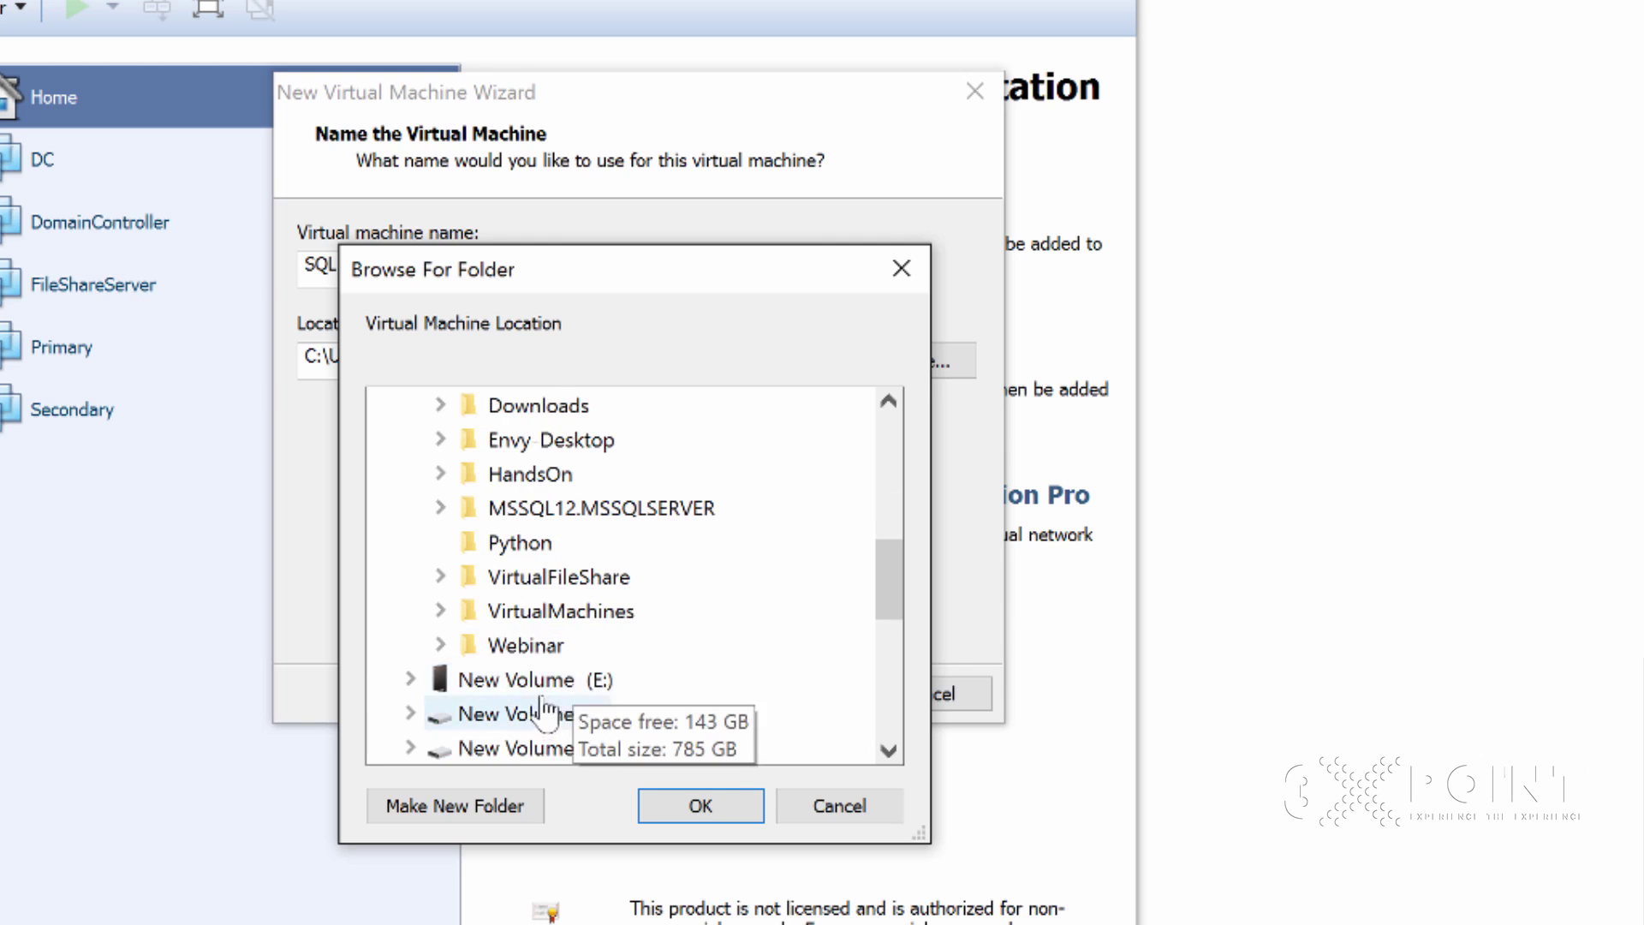
double_click(560, 610)
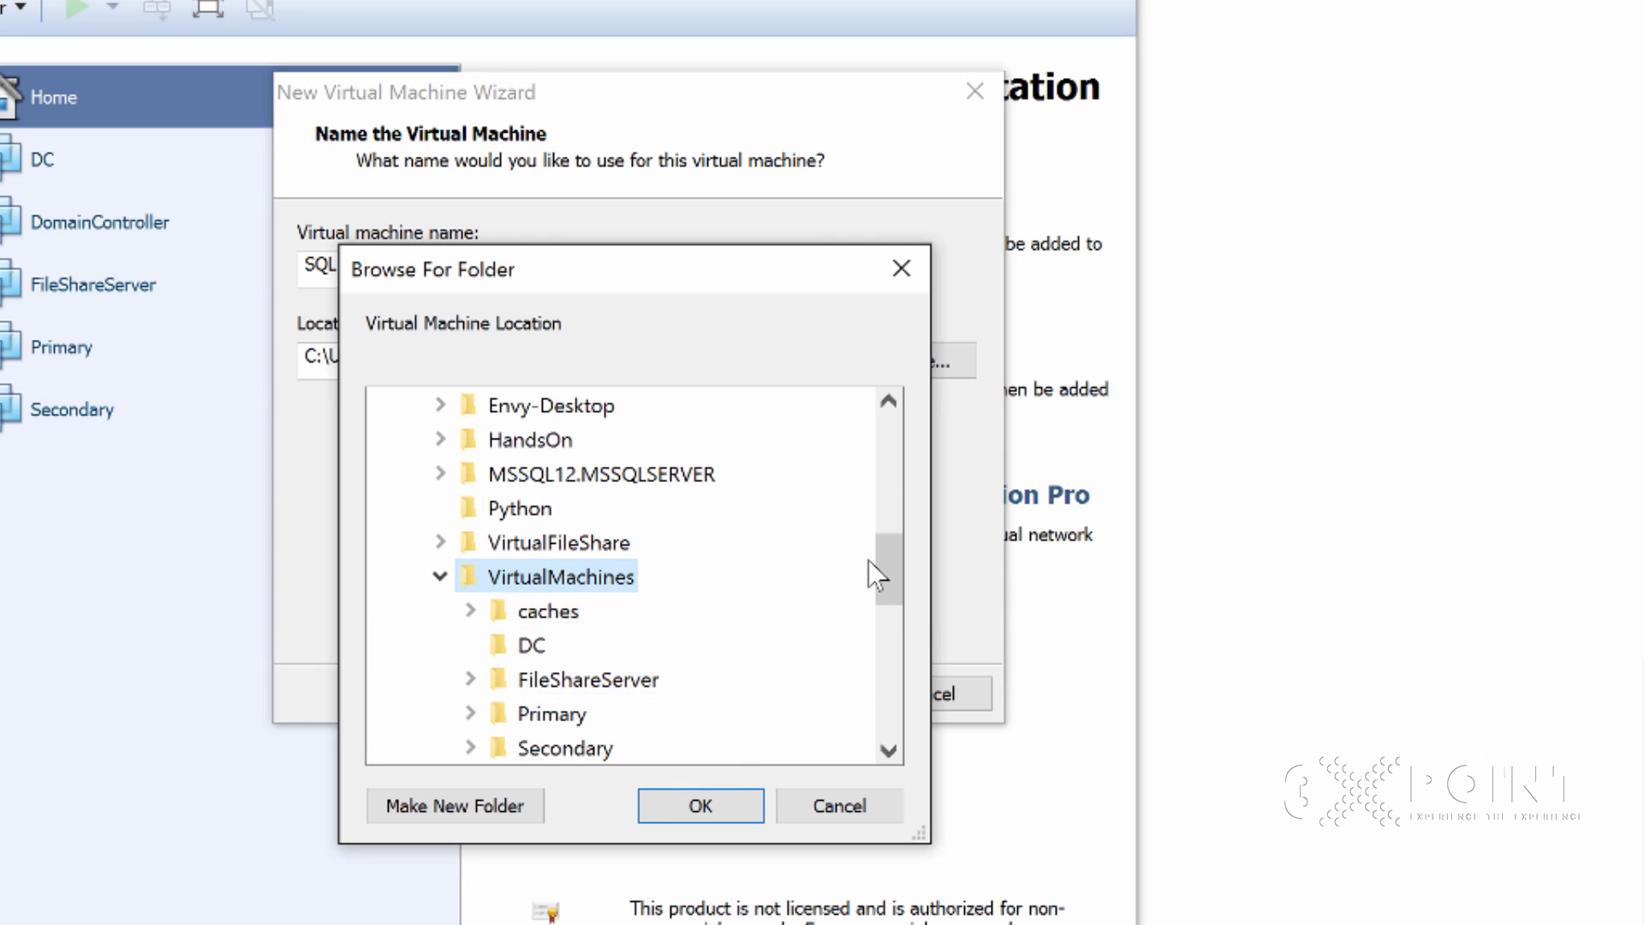
mouse_move(878, 586)
mouse_down()
mouse_move(888, 631)
mouse_move(890, 617)
mouse_up()
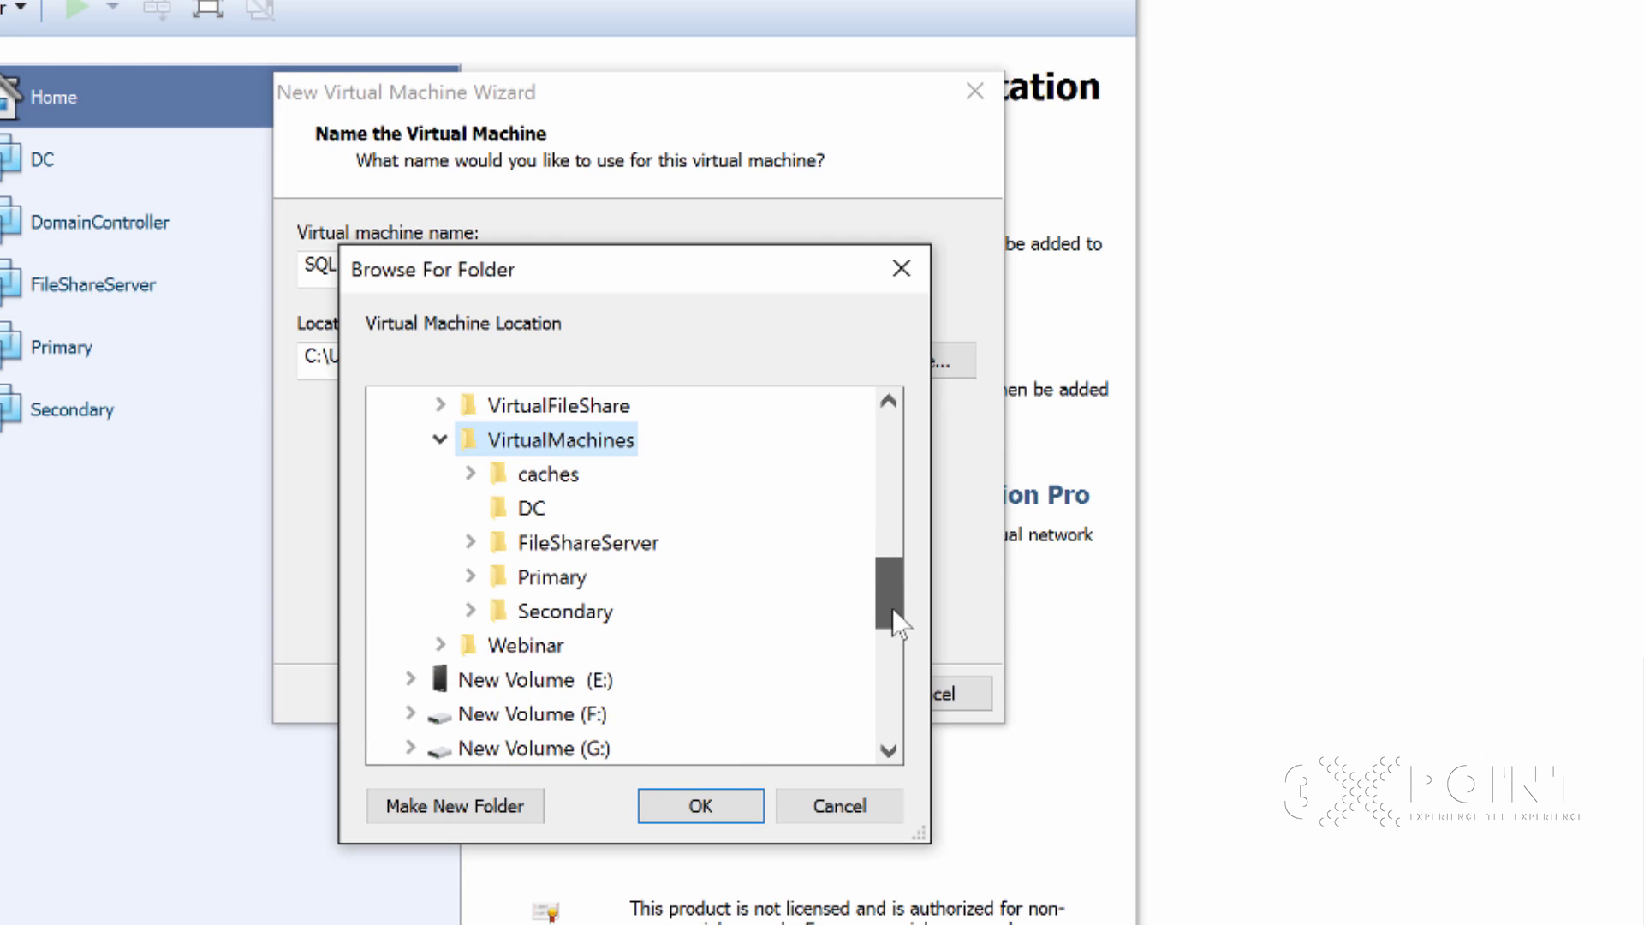
Make a new 'SQL Server' folder there and accept it as the location
click(452, 805)
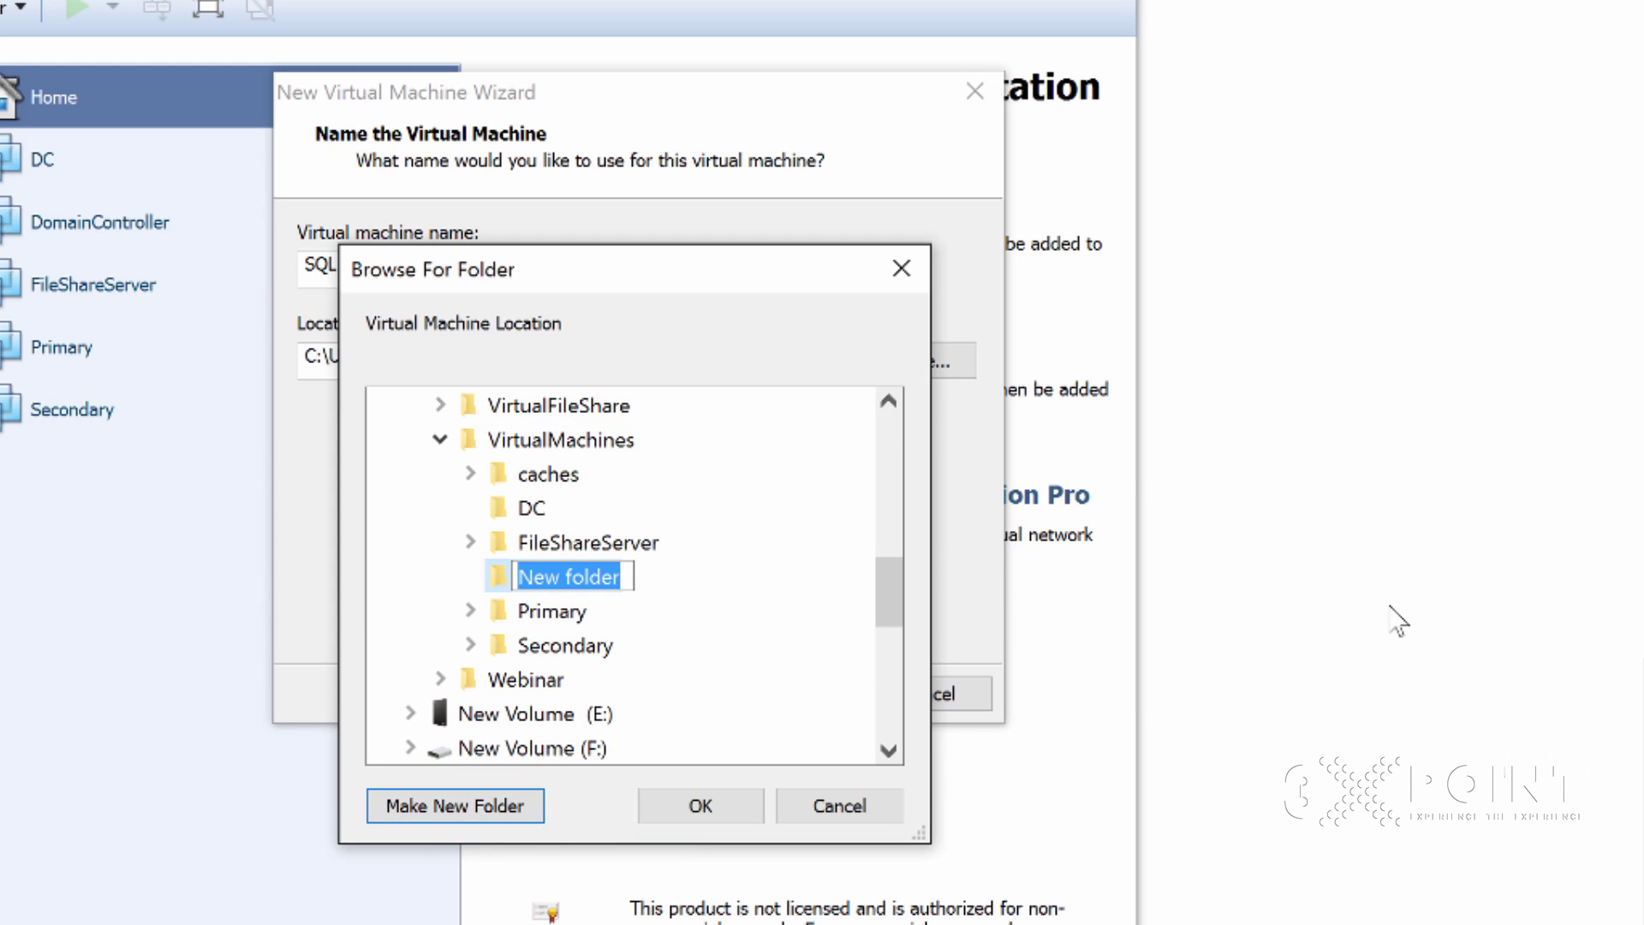
text(SQL)
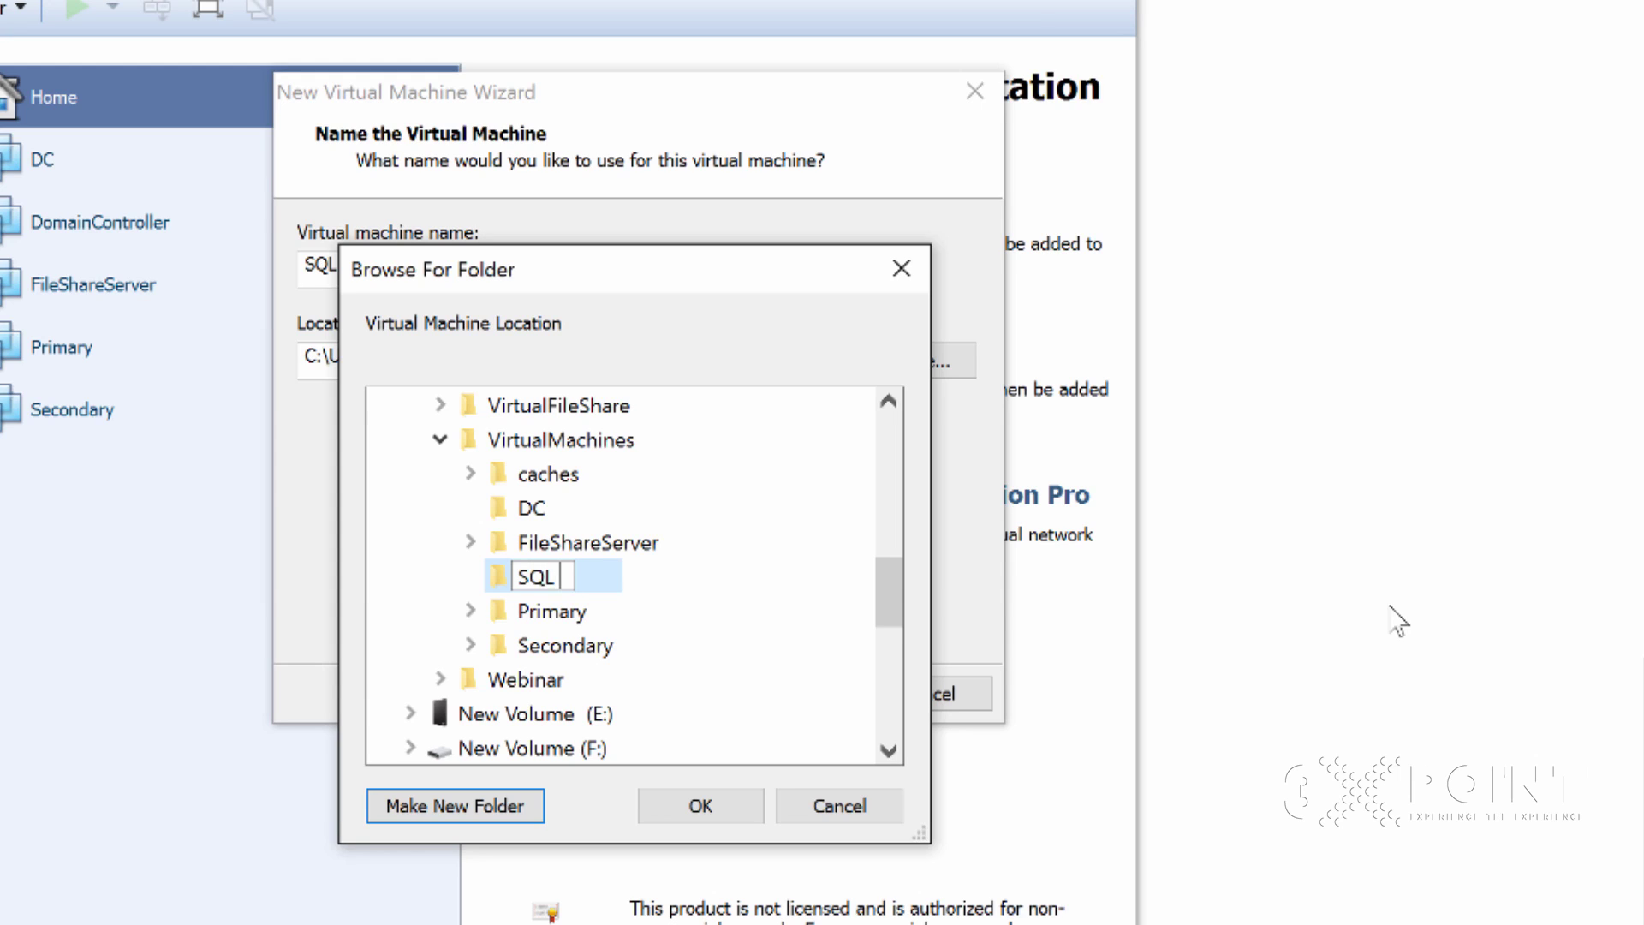
text( V)
key(BackSpace)
text(Server)
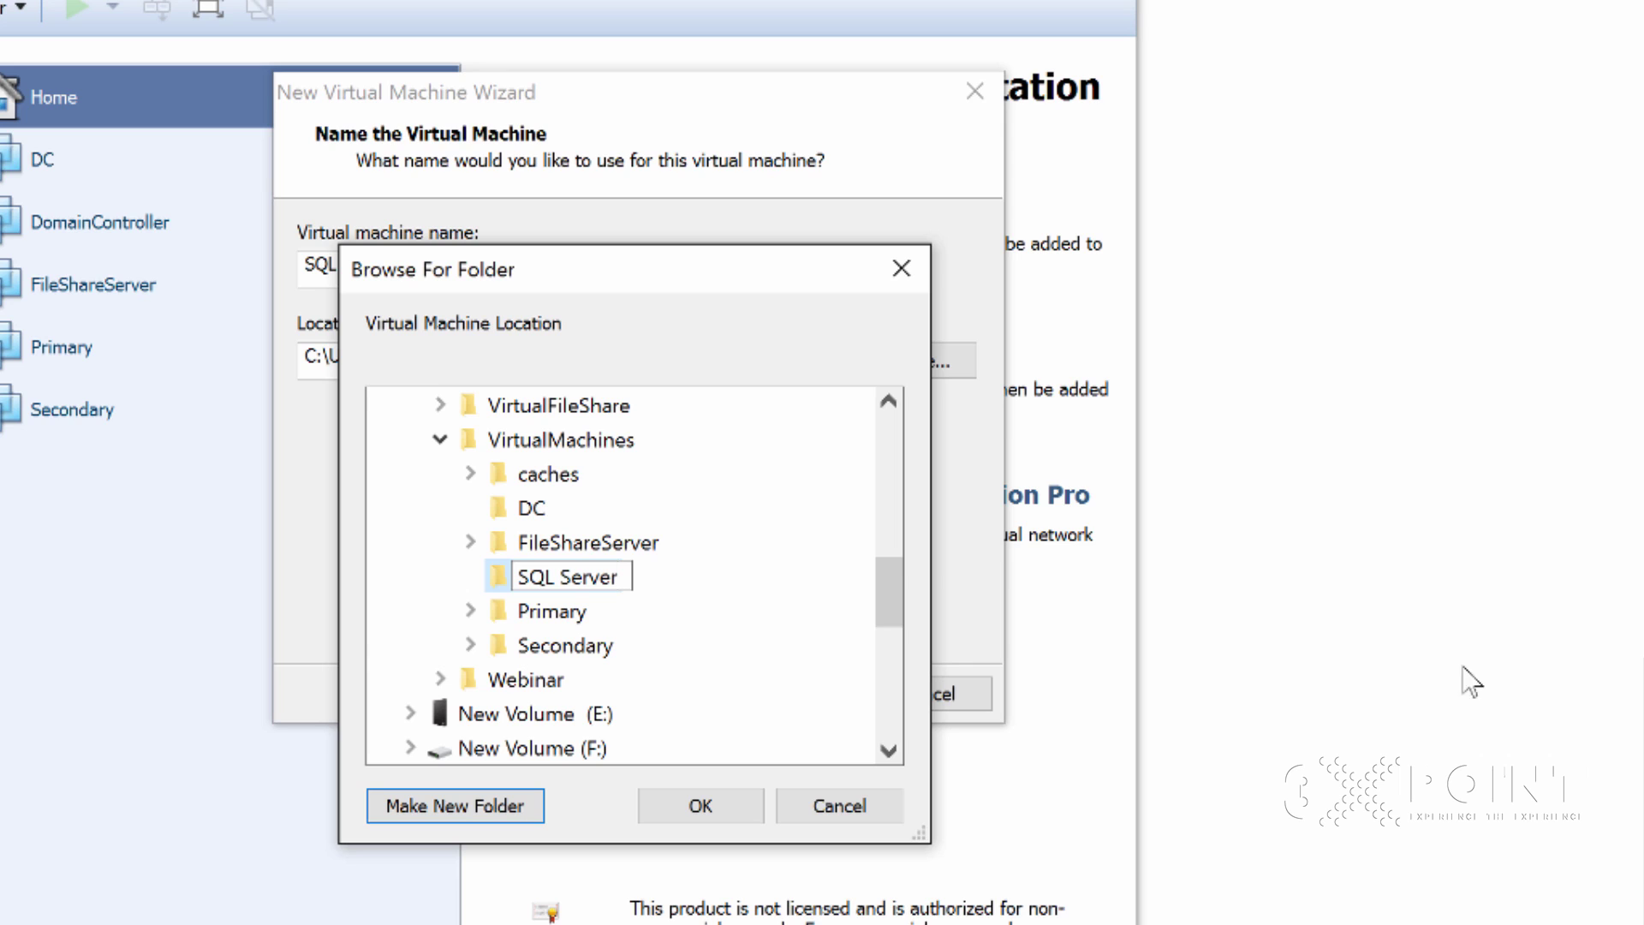
key(Return)
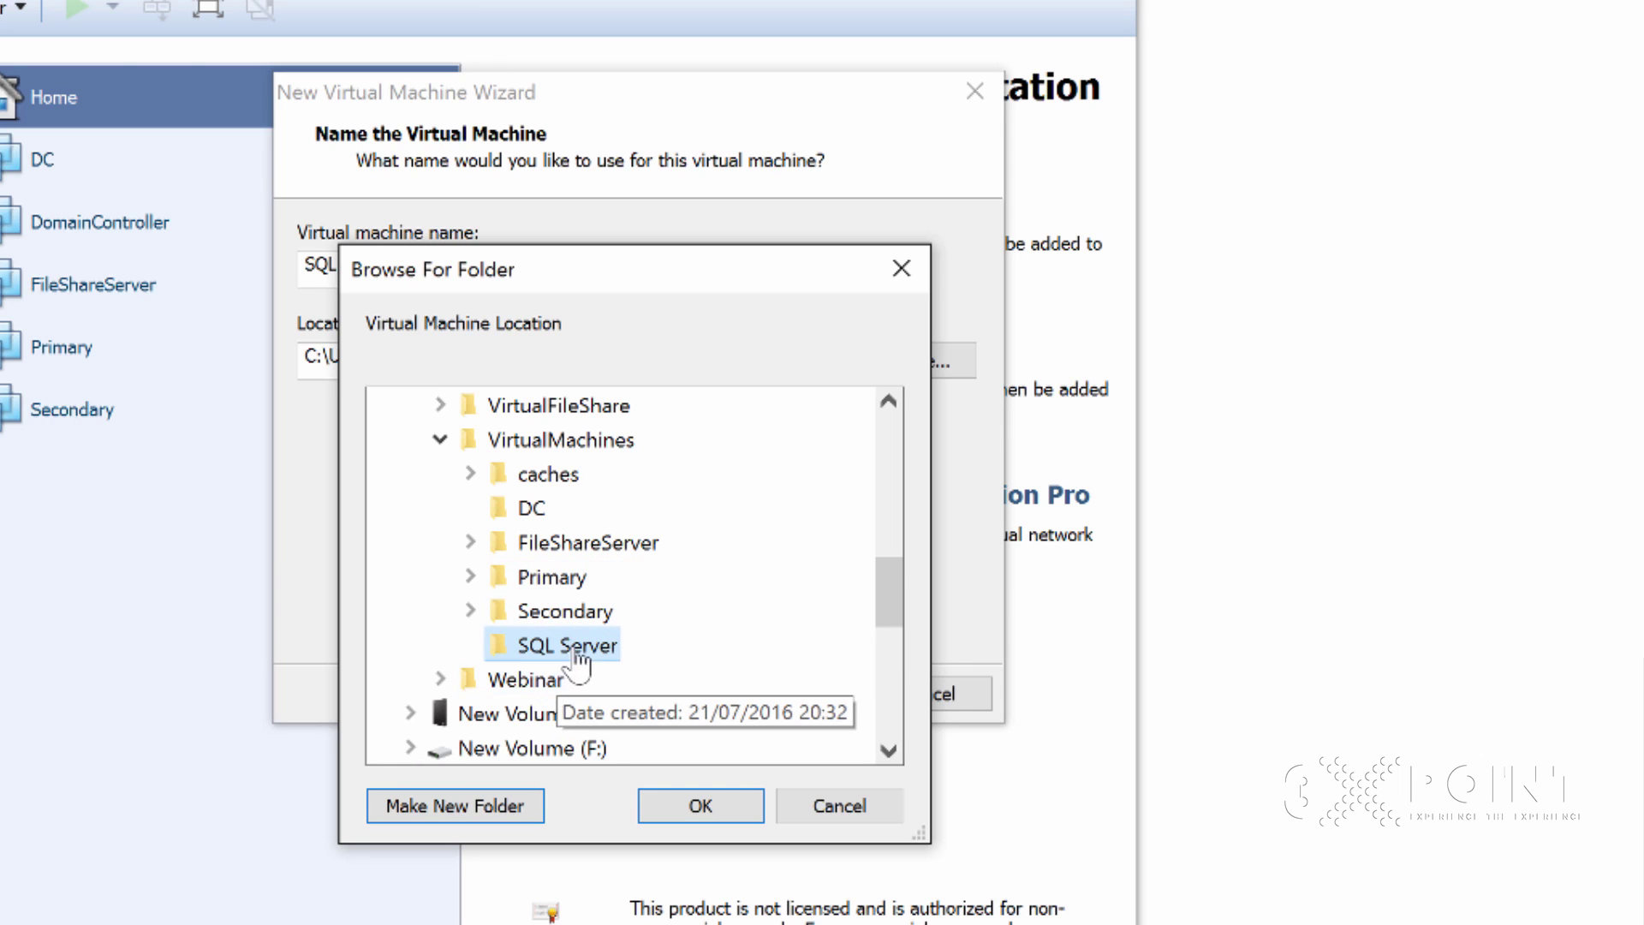
click(697, 804)
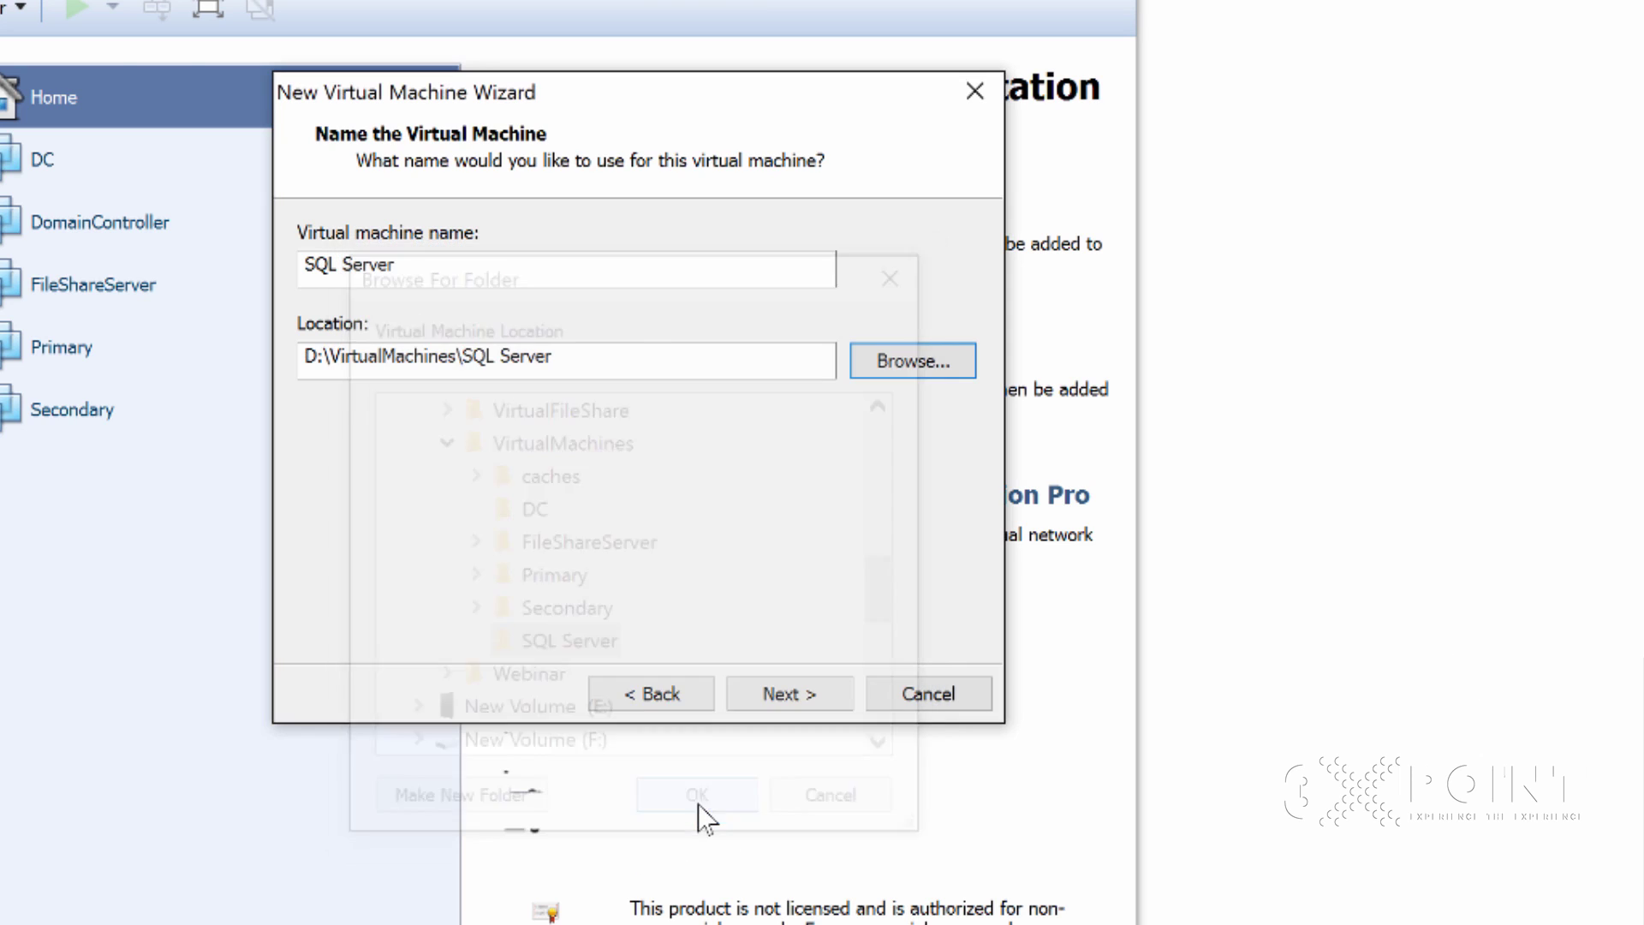
Accept the VM name, keep the 60 GB single-file disk, and create the SQL Server VM
click(787, 695)
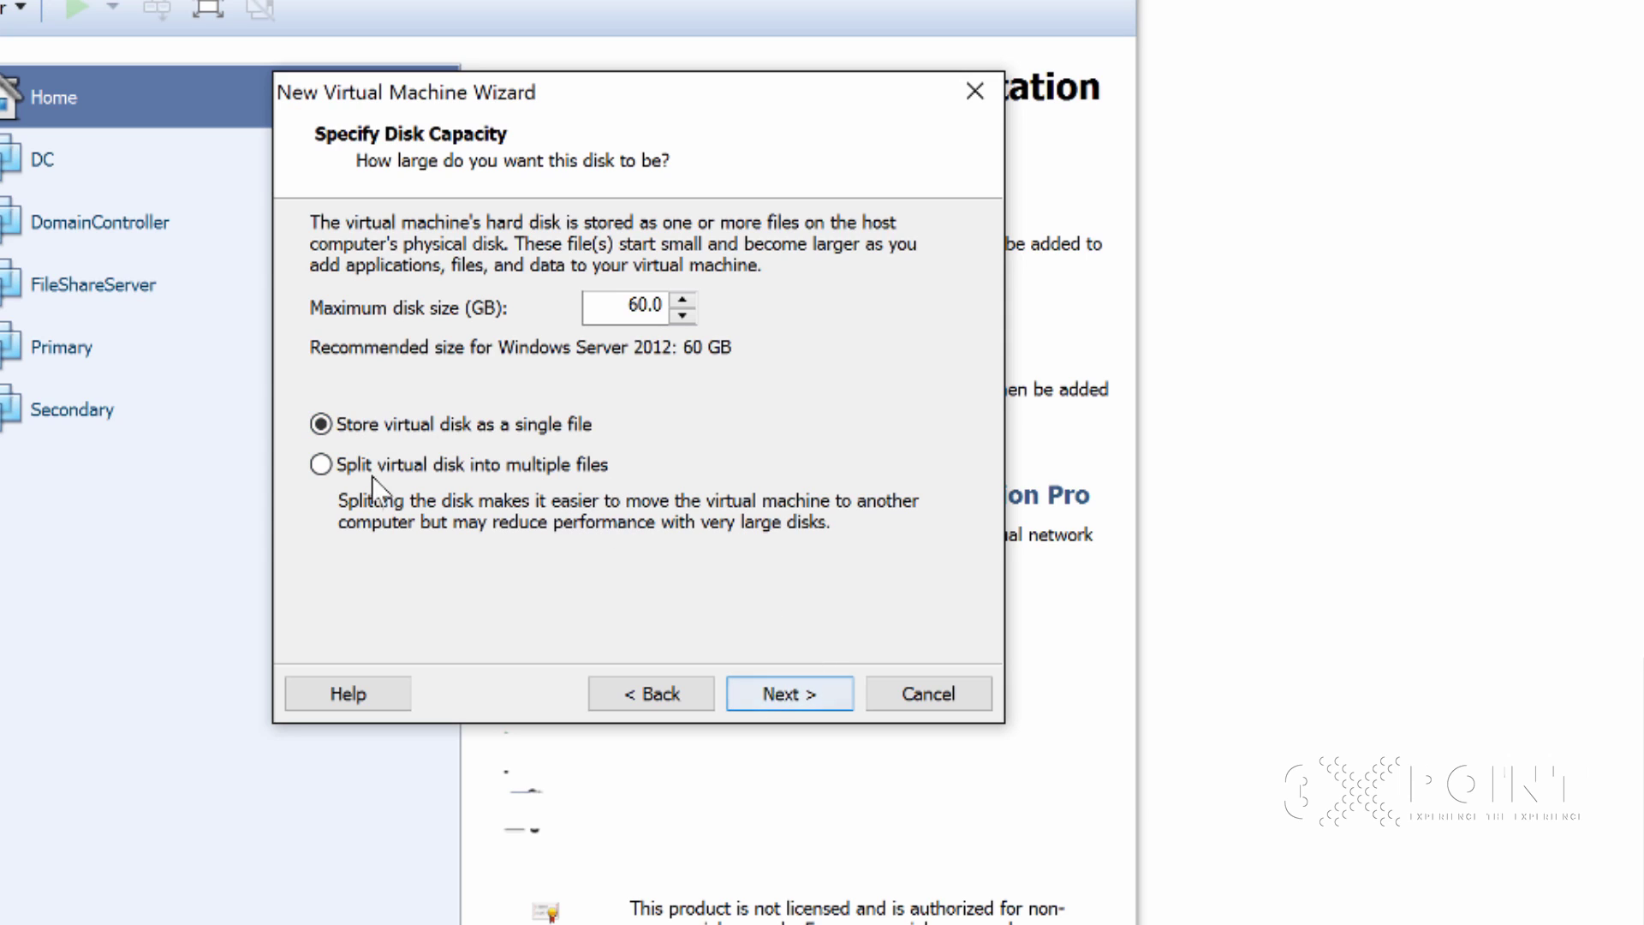
click(783, 698)
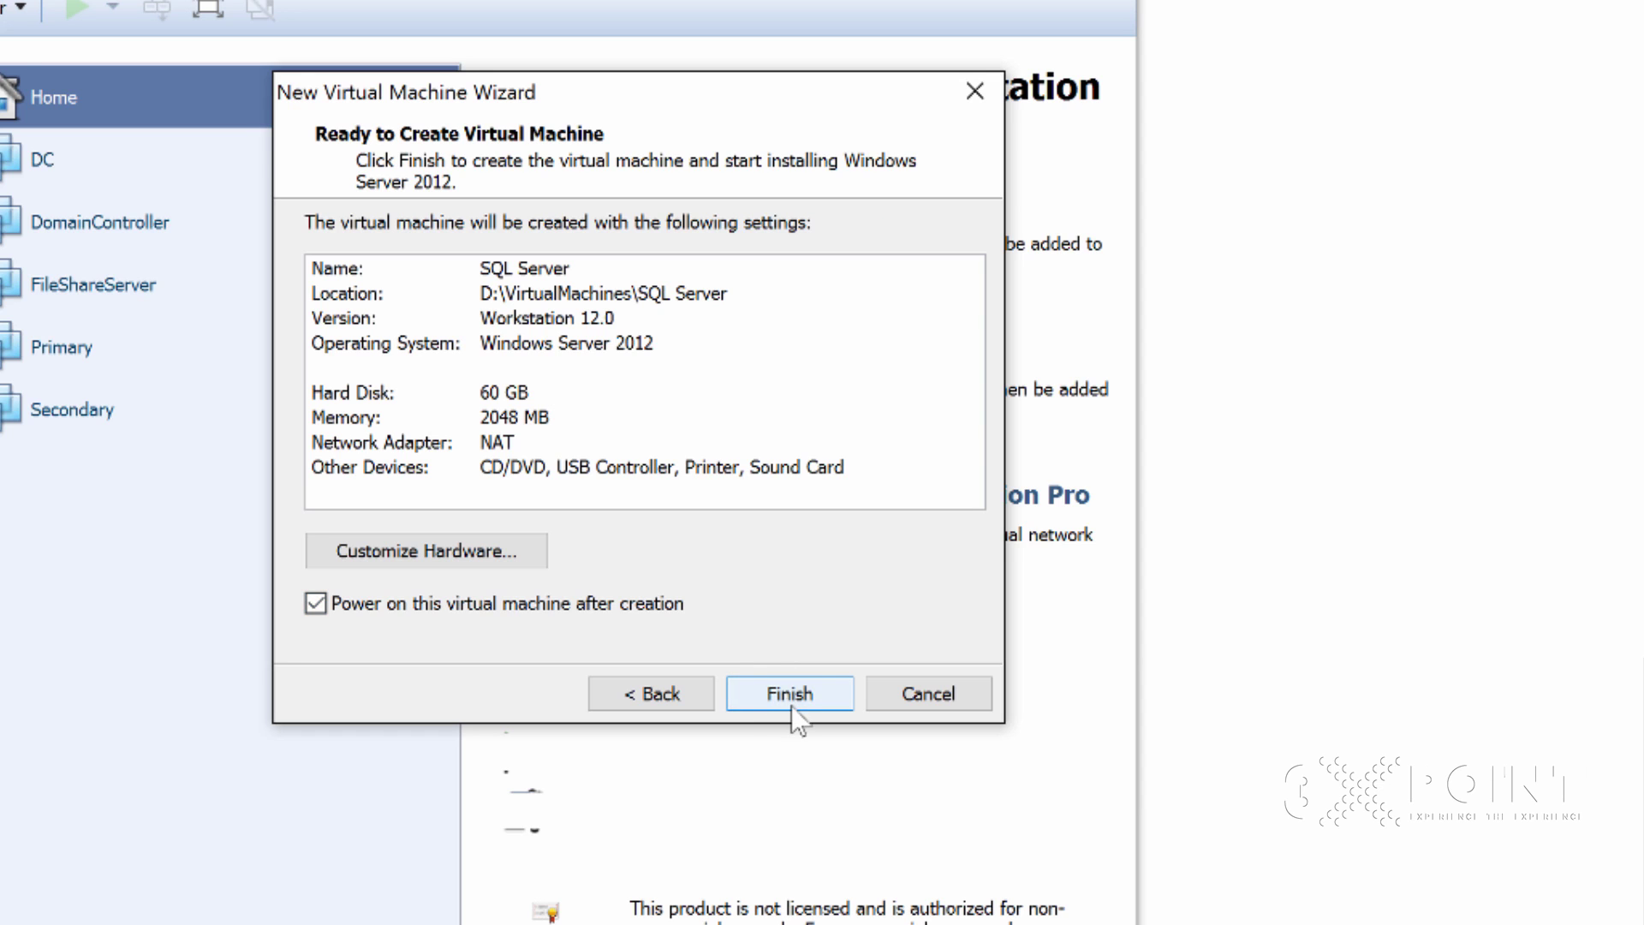
click(813, 690)
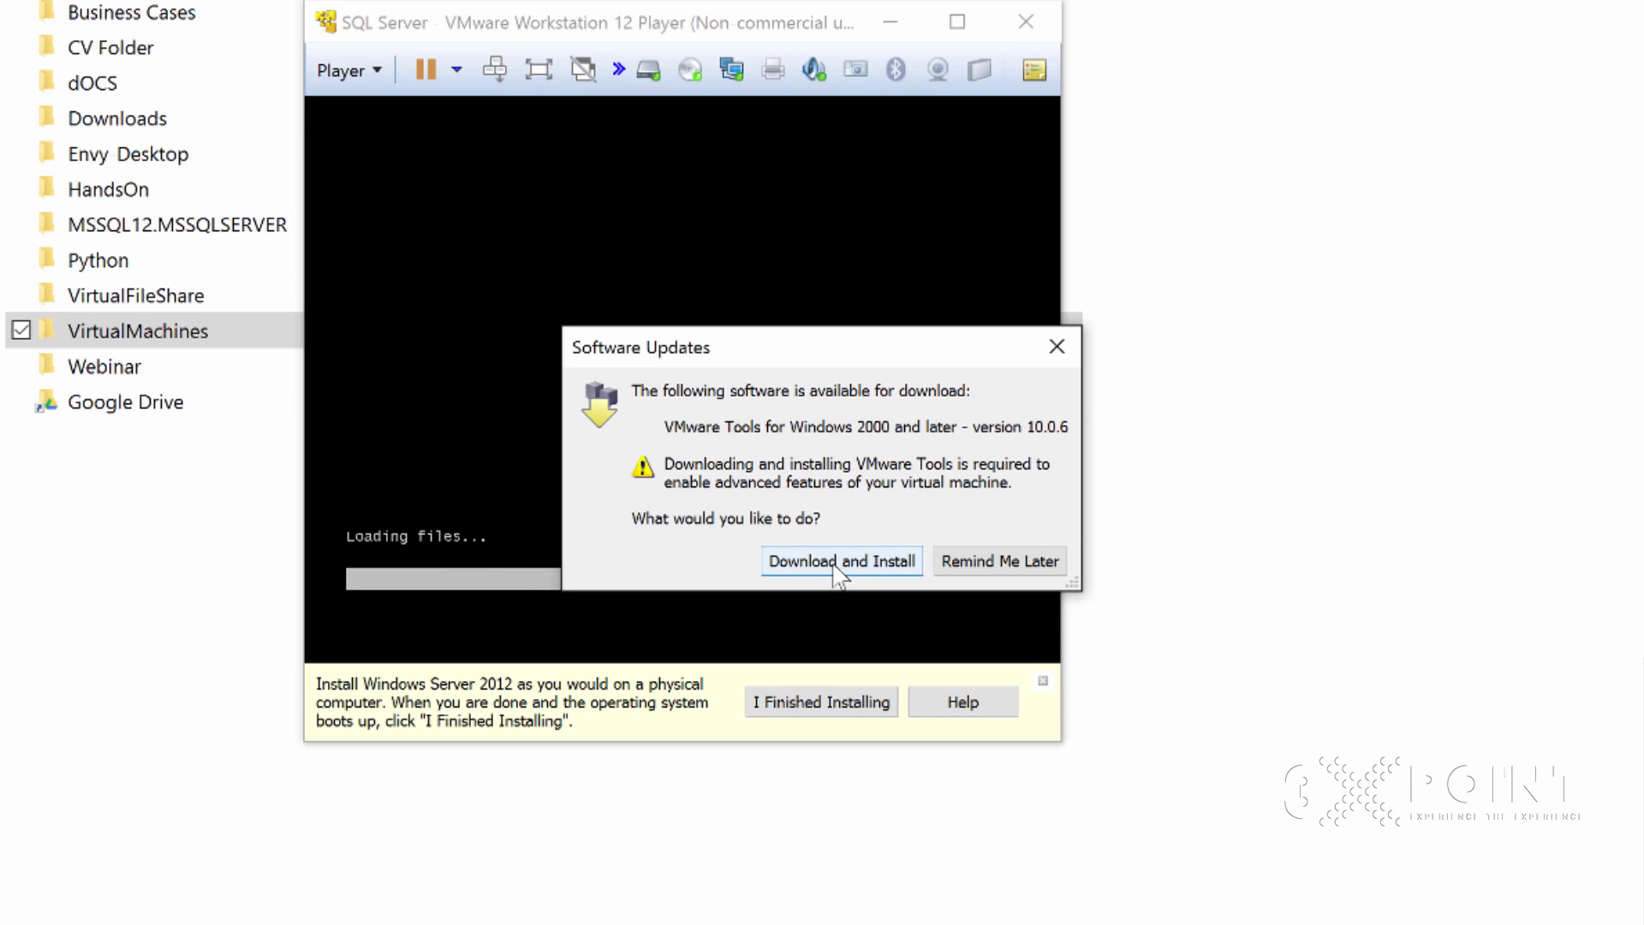
Download and install VMware Tools, then maximize the Player window
click(839, 565)
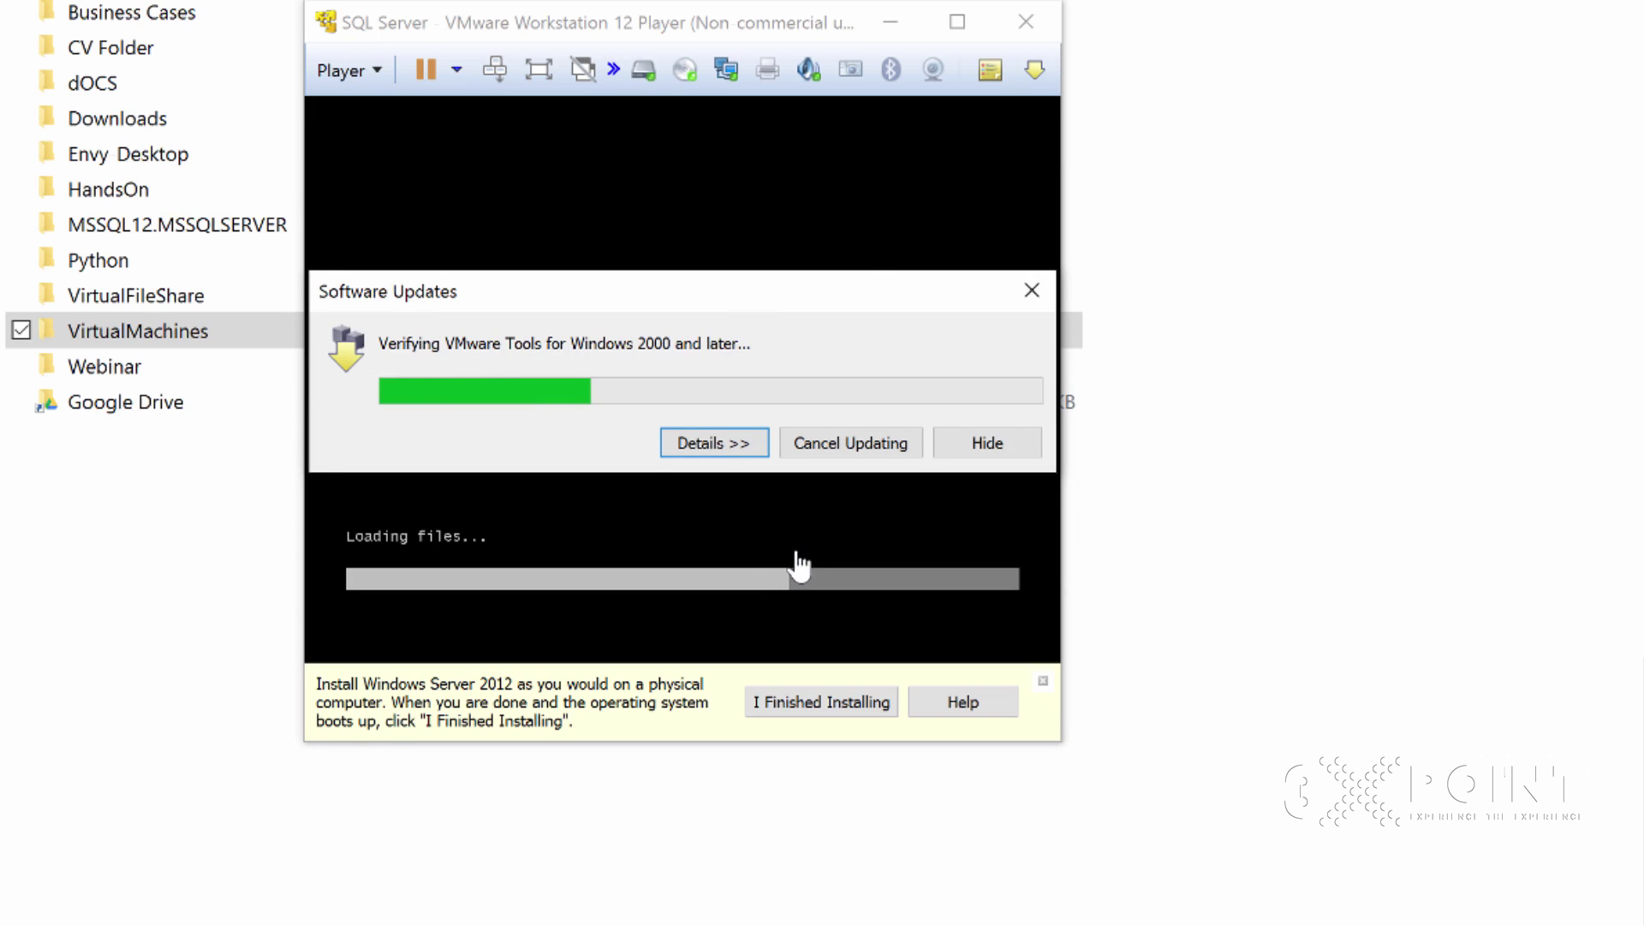
click(955, 20)
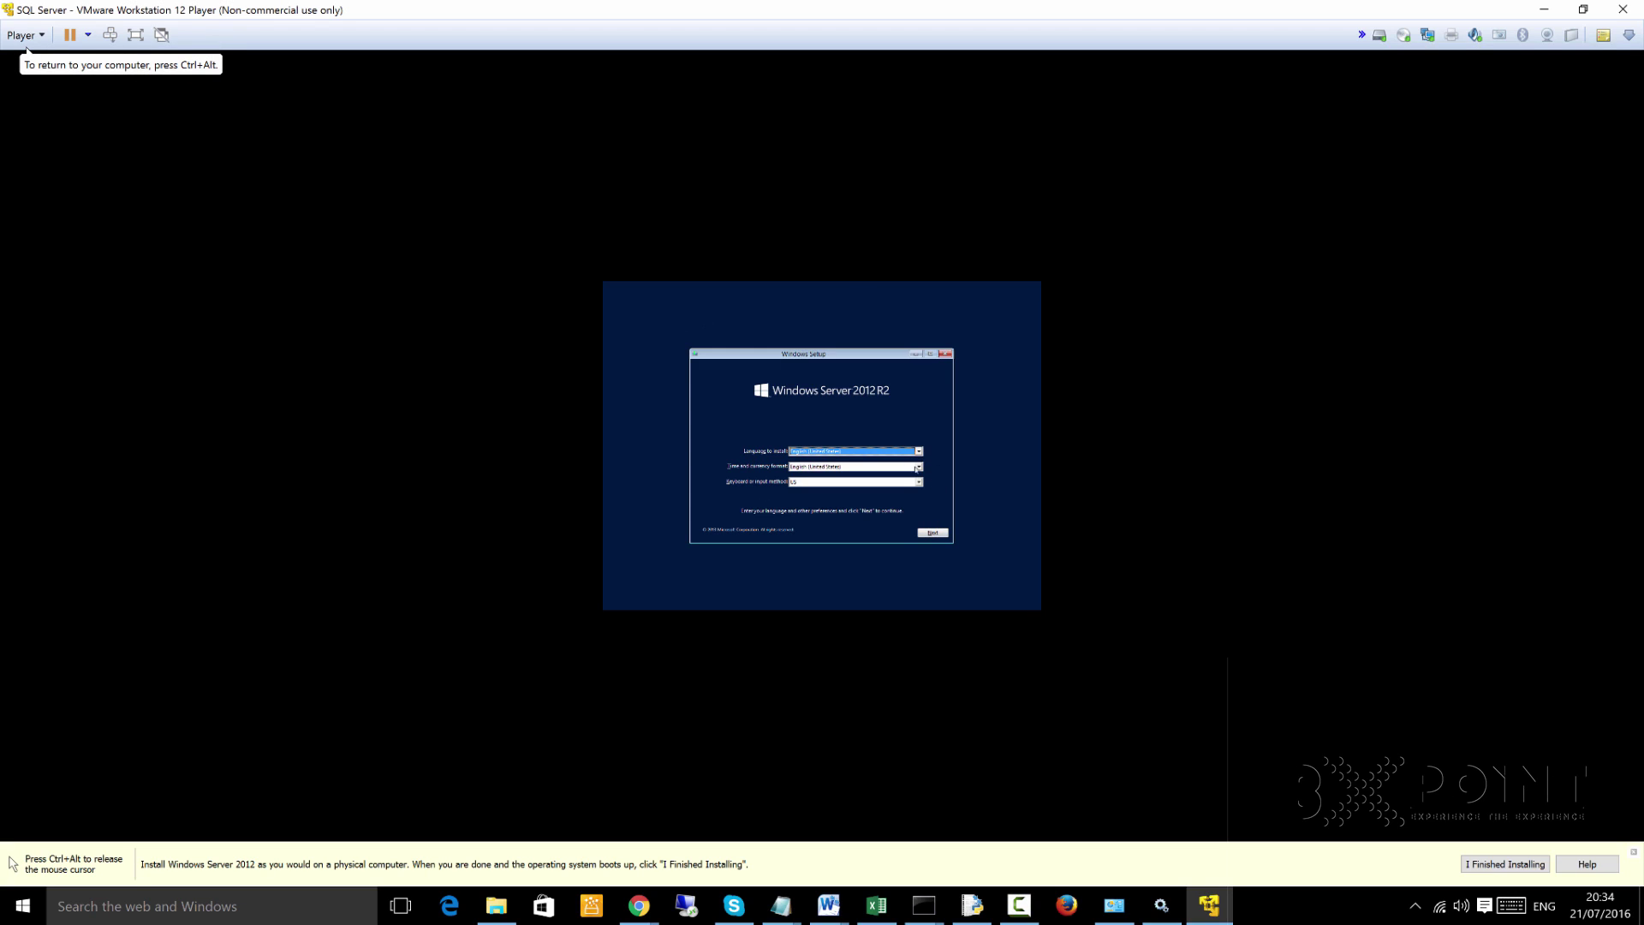
Set the Windows Setup time and currency format to English (United Kingdom)
click(921, 468)
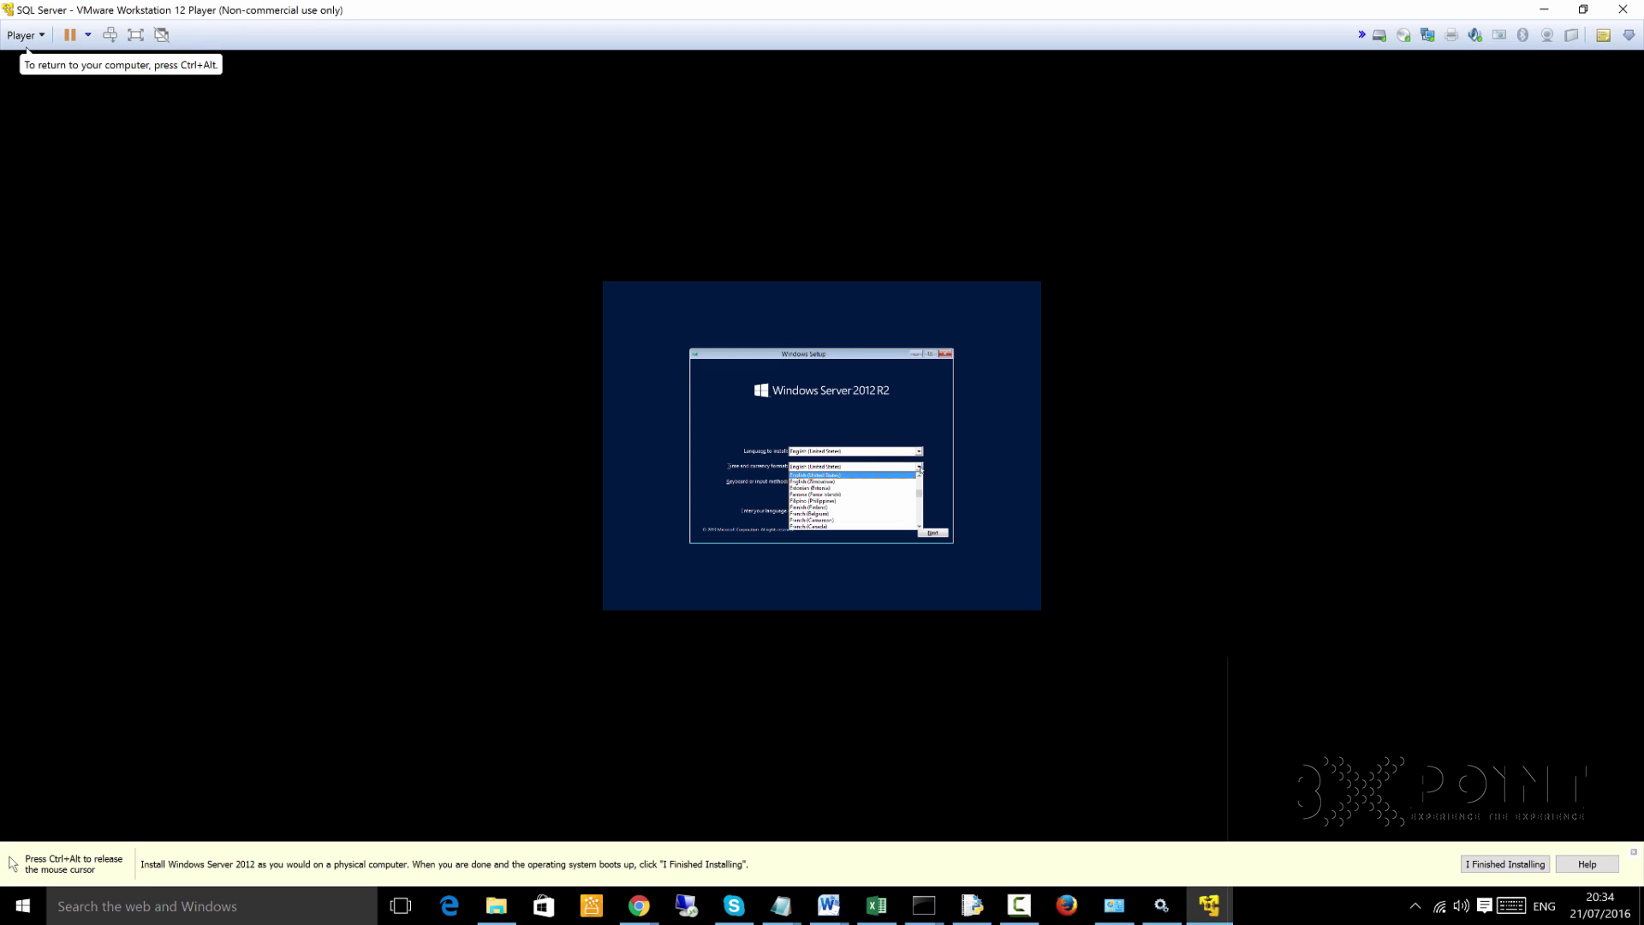
scroll(920, 479, up, 1)
click(891, 476)
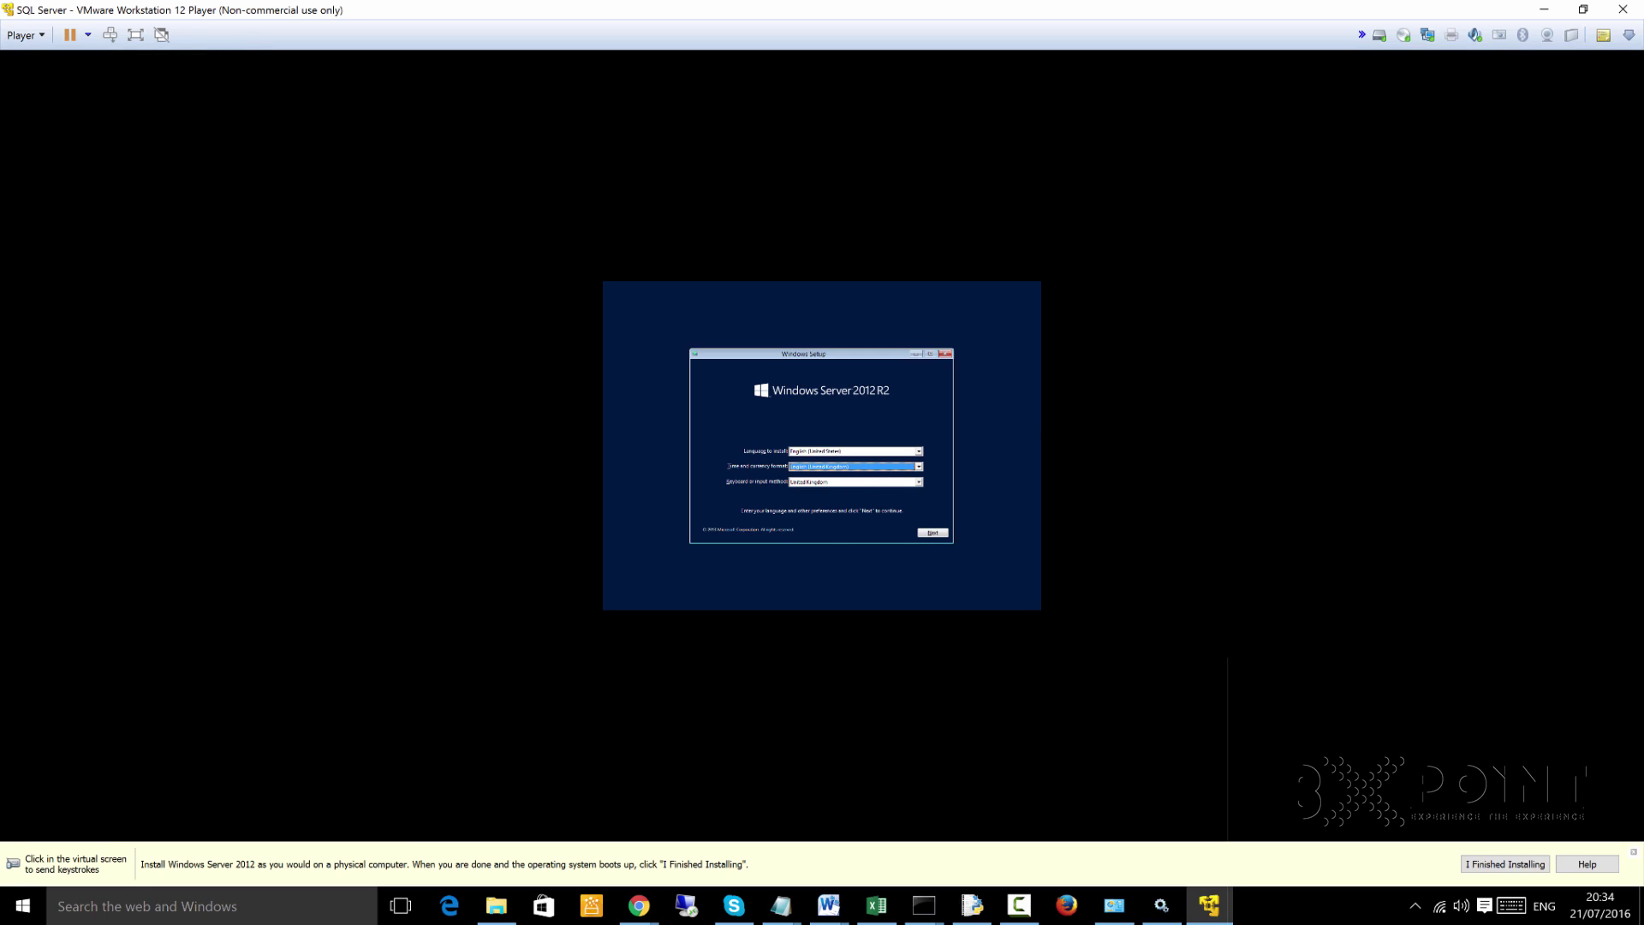
key(F10)
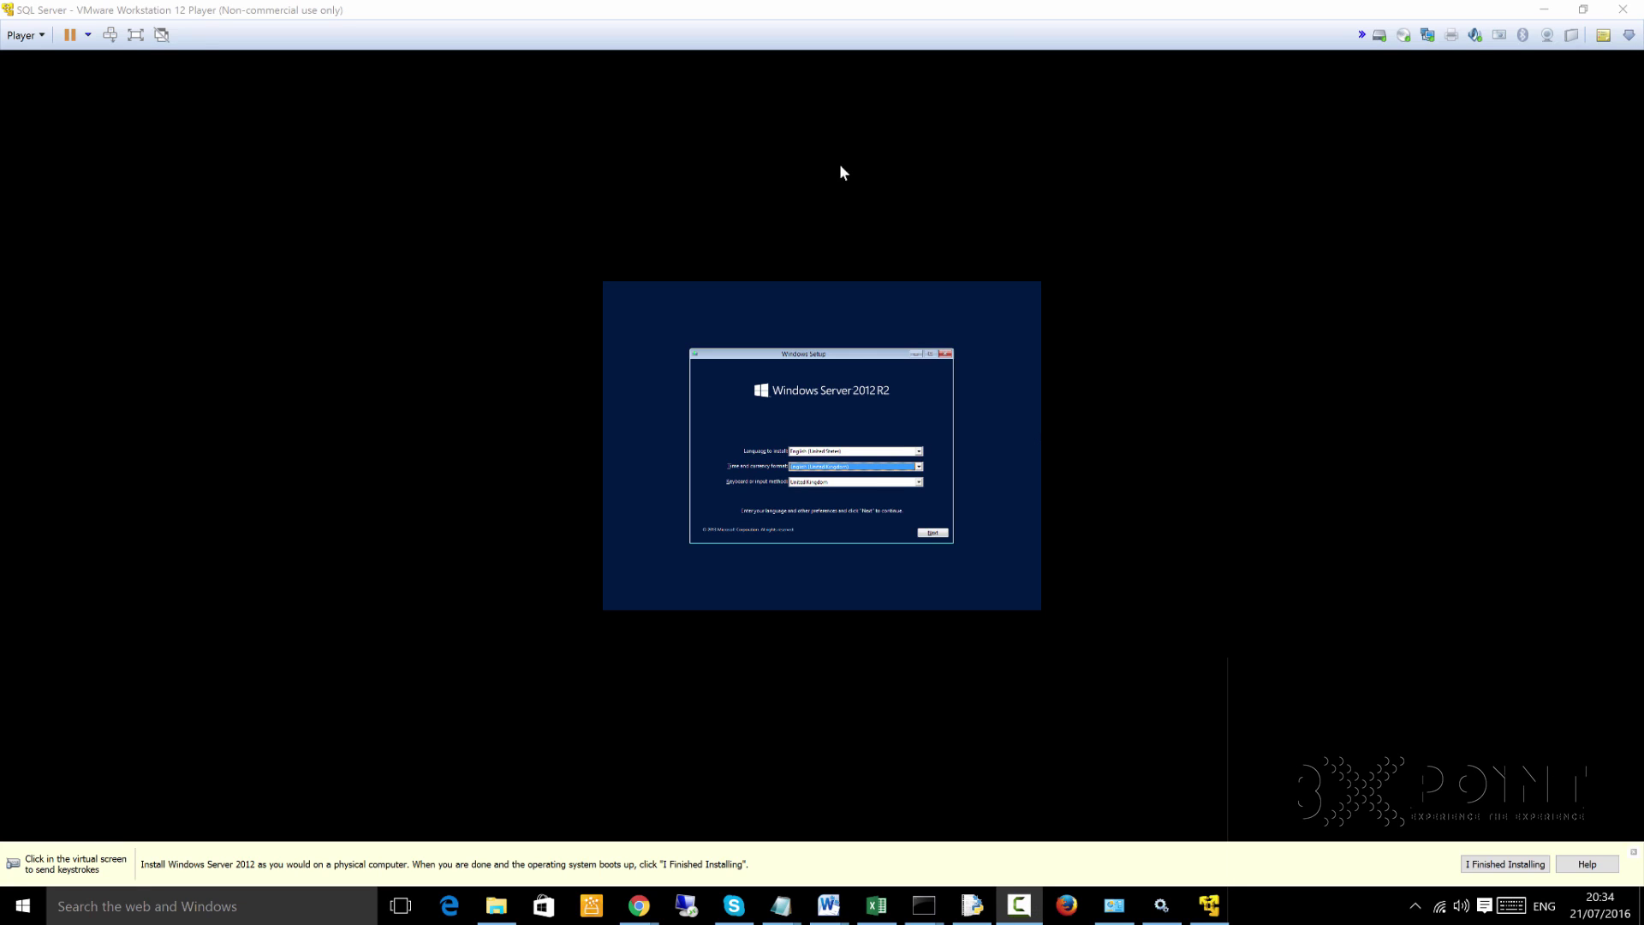
Continue to the Install now page and start the Windows Server installation
click(1002, 466)
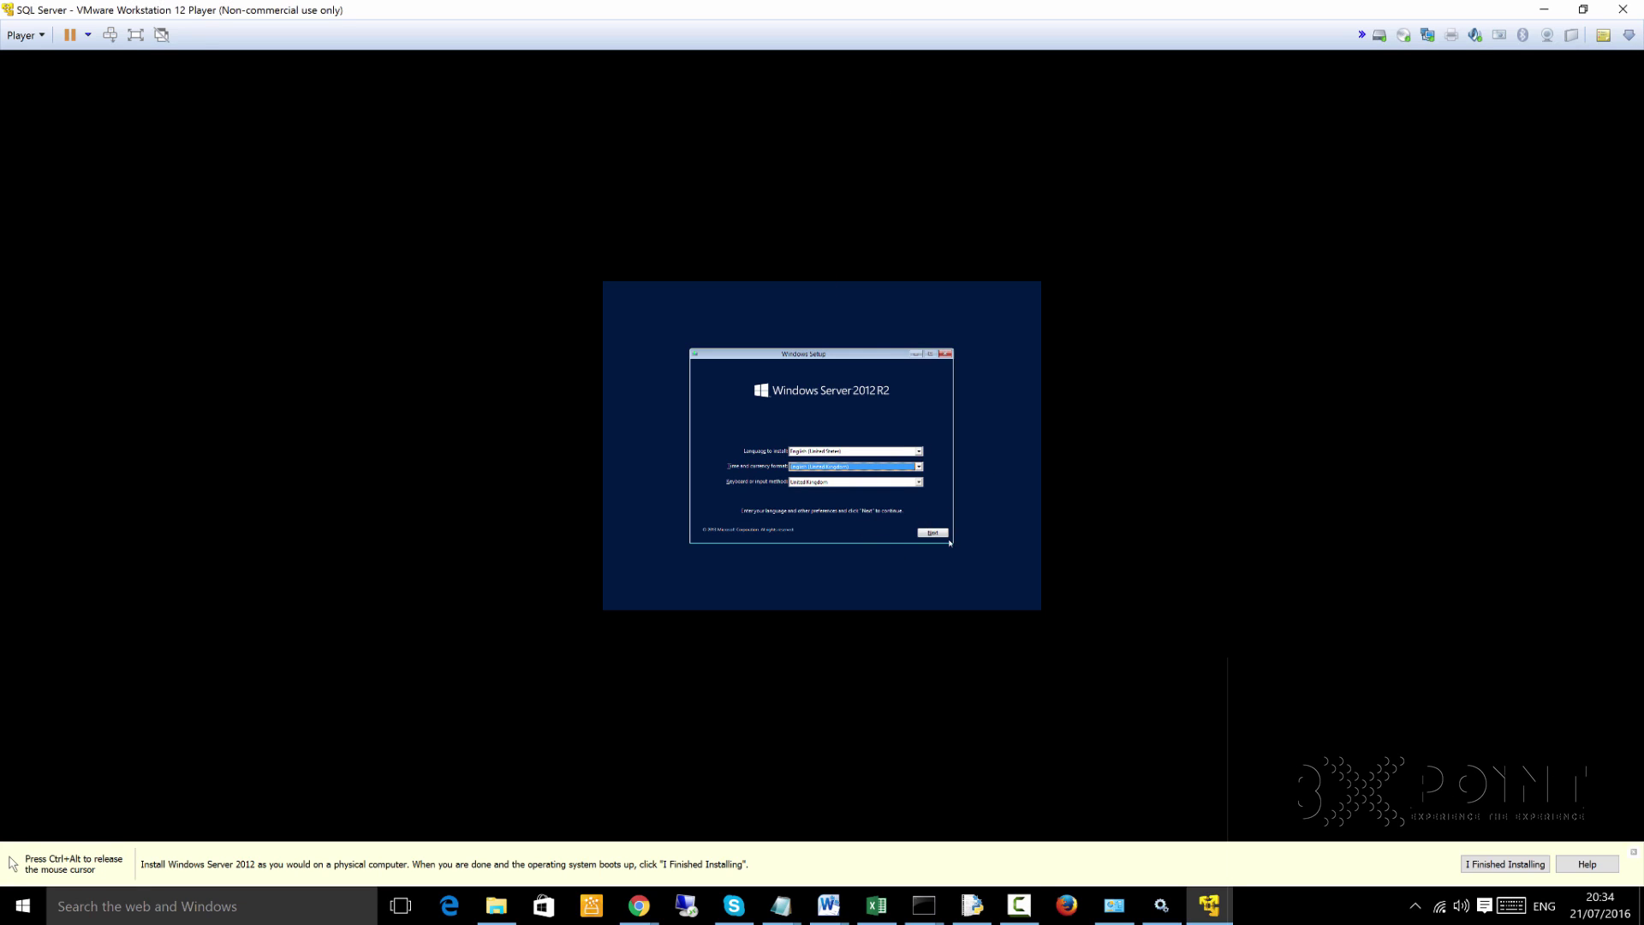
click(941, 535)
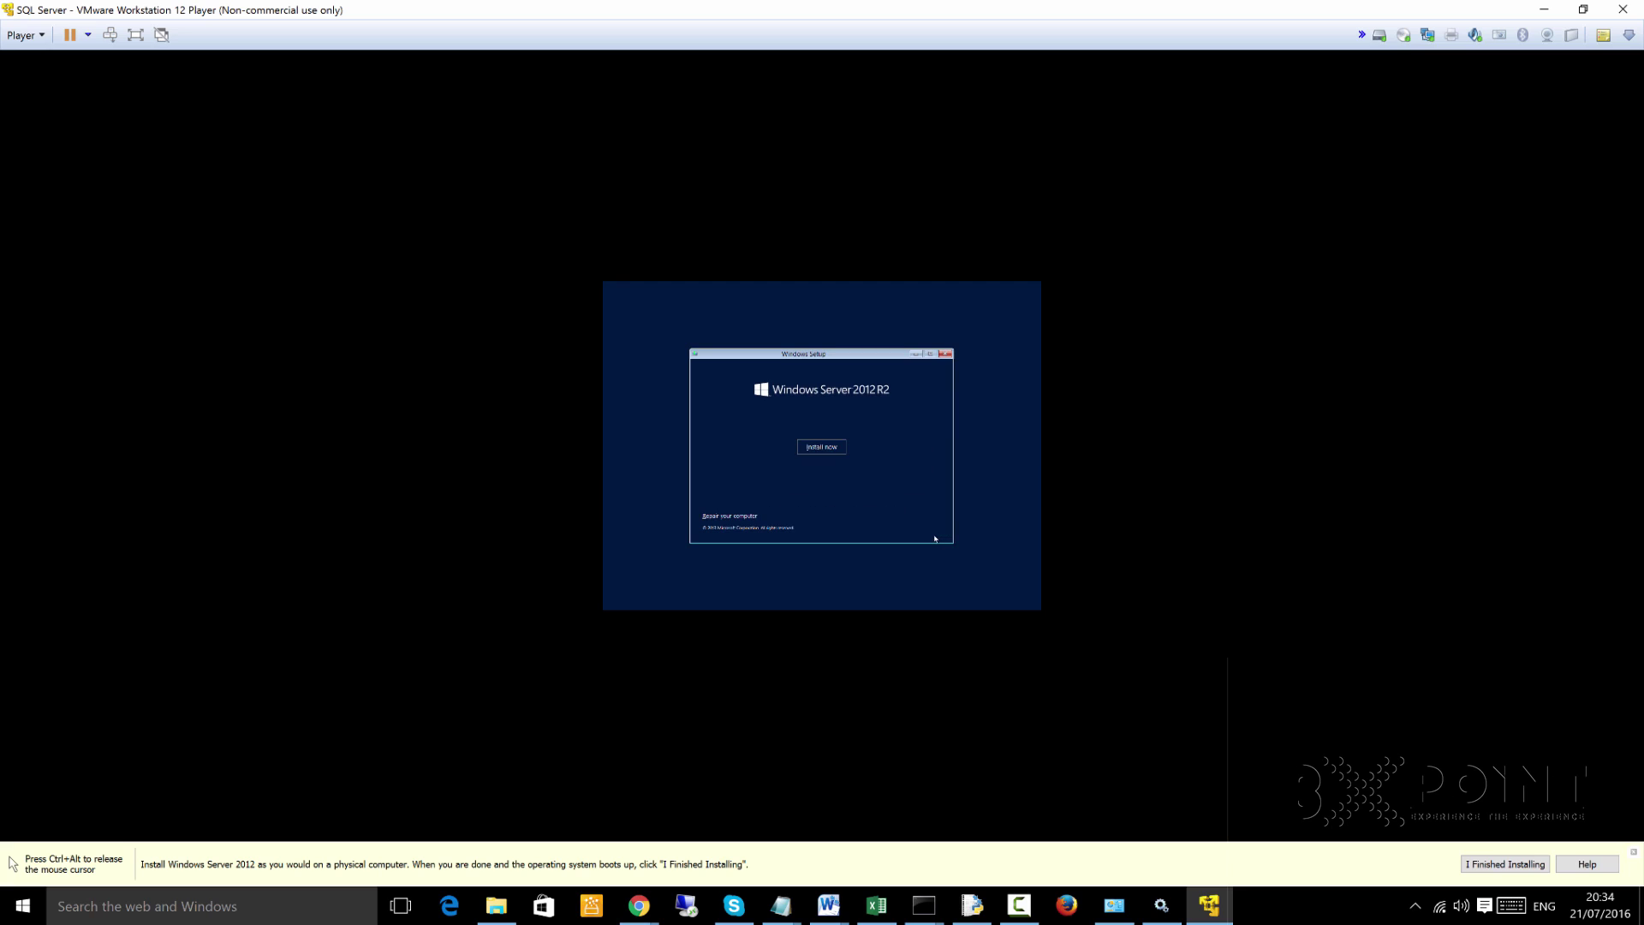
click(823, 452)
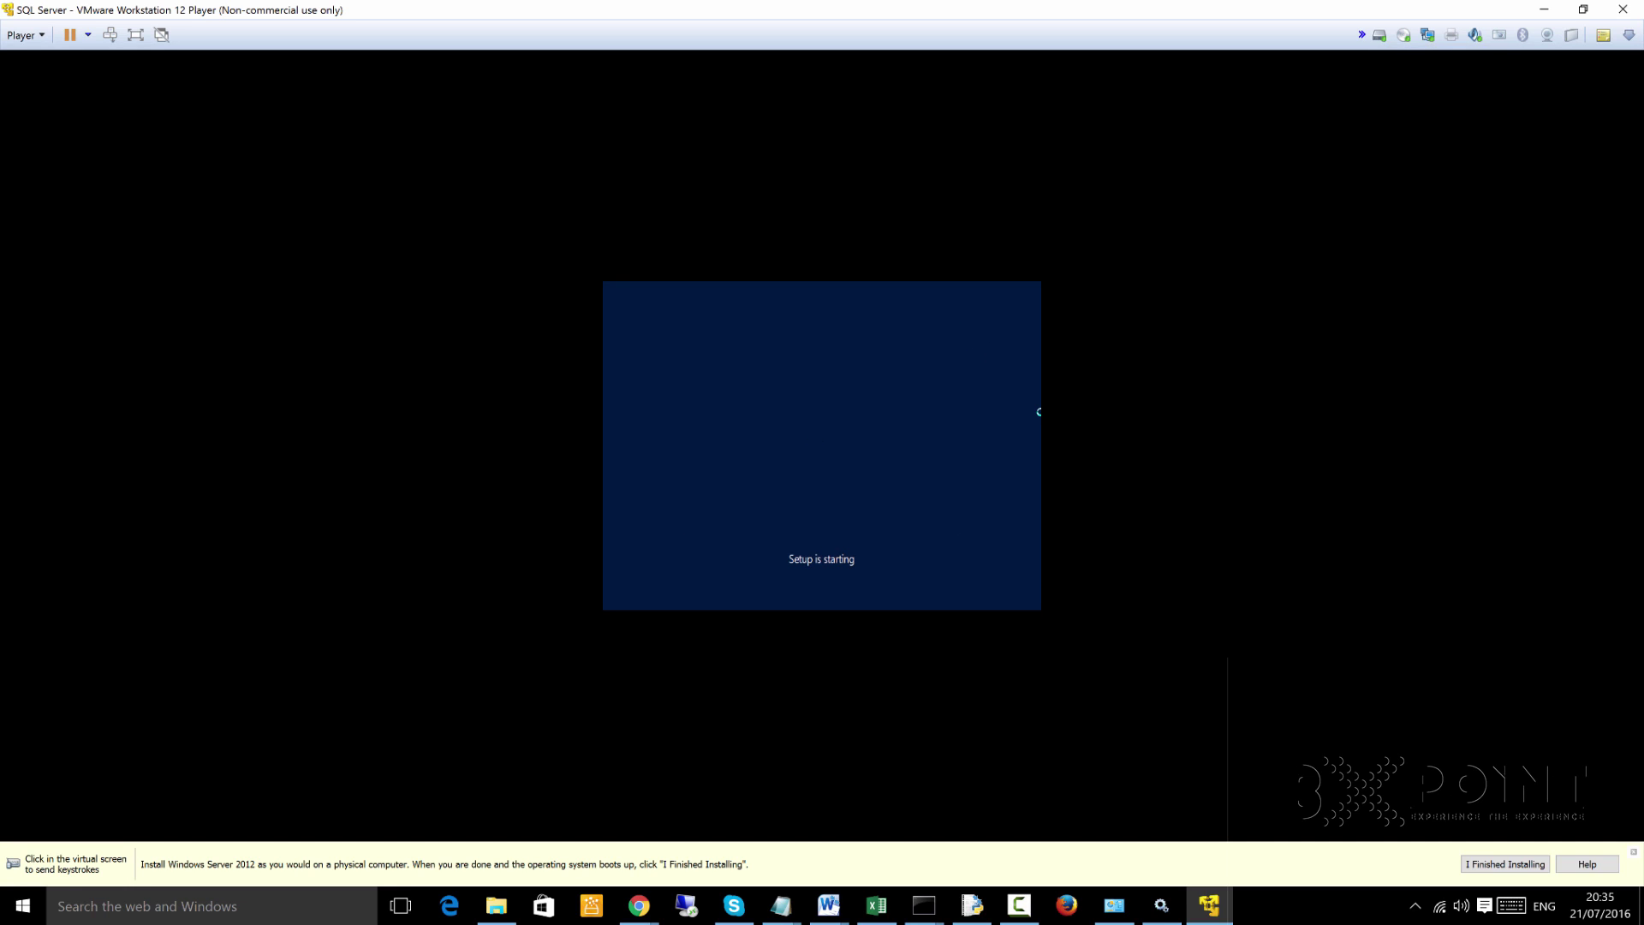
click(497, 341)
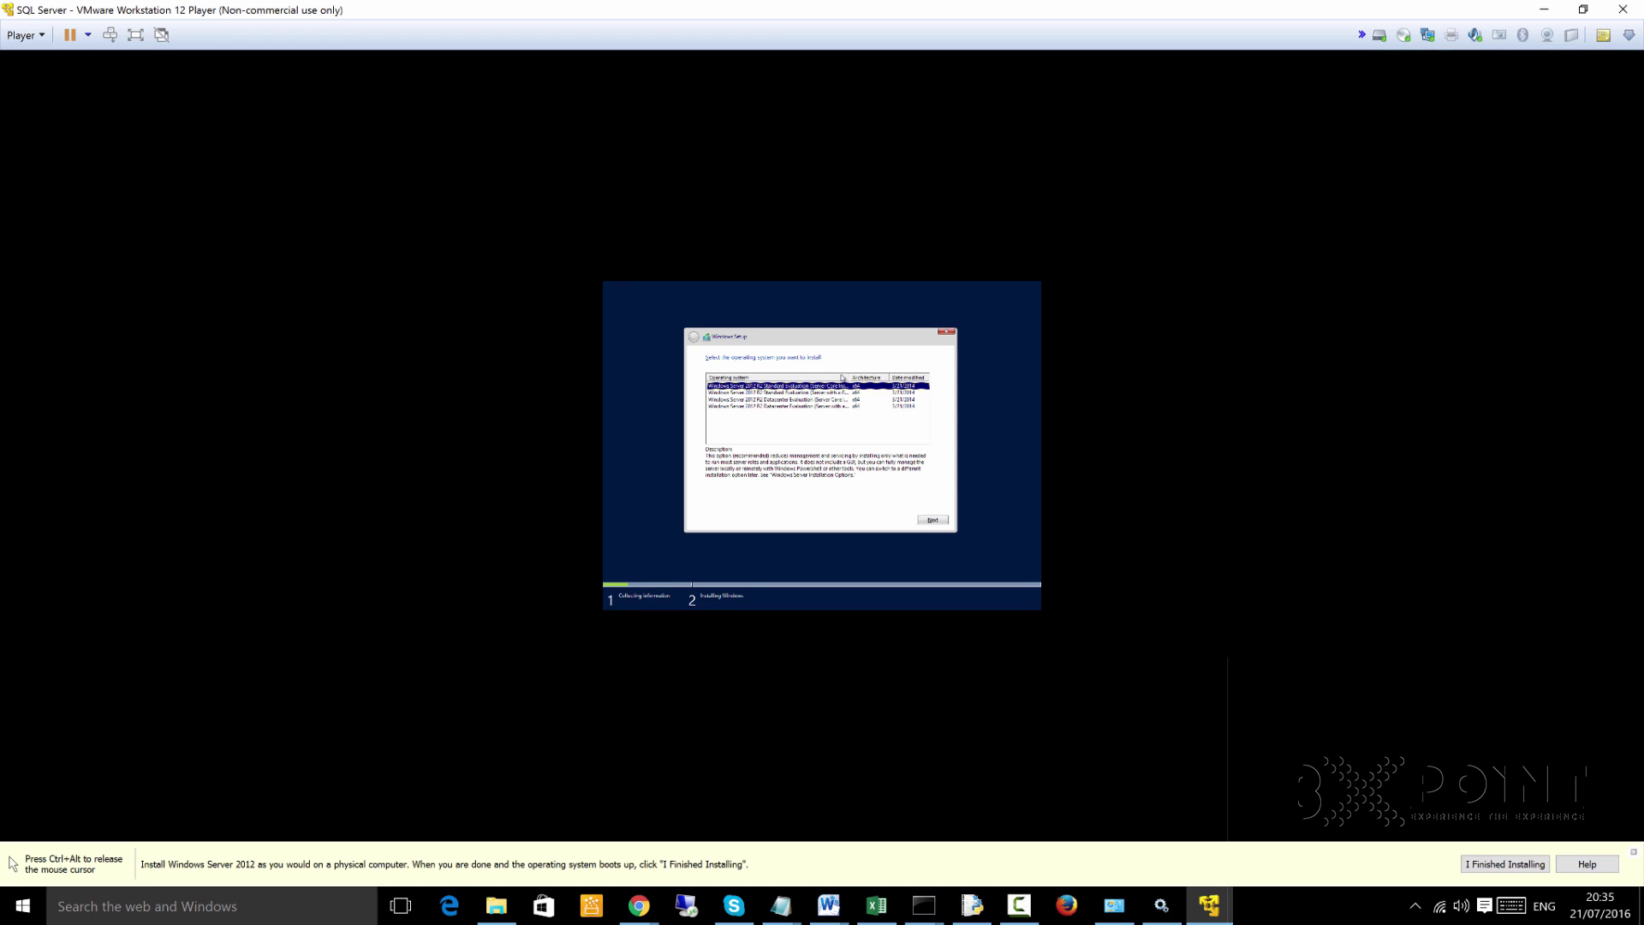
Choose the Windows Server 2012 R2 Datacenter Evaluation (Server with a GUI) edition
drag(849, 377, 883, 378)
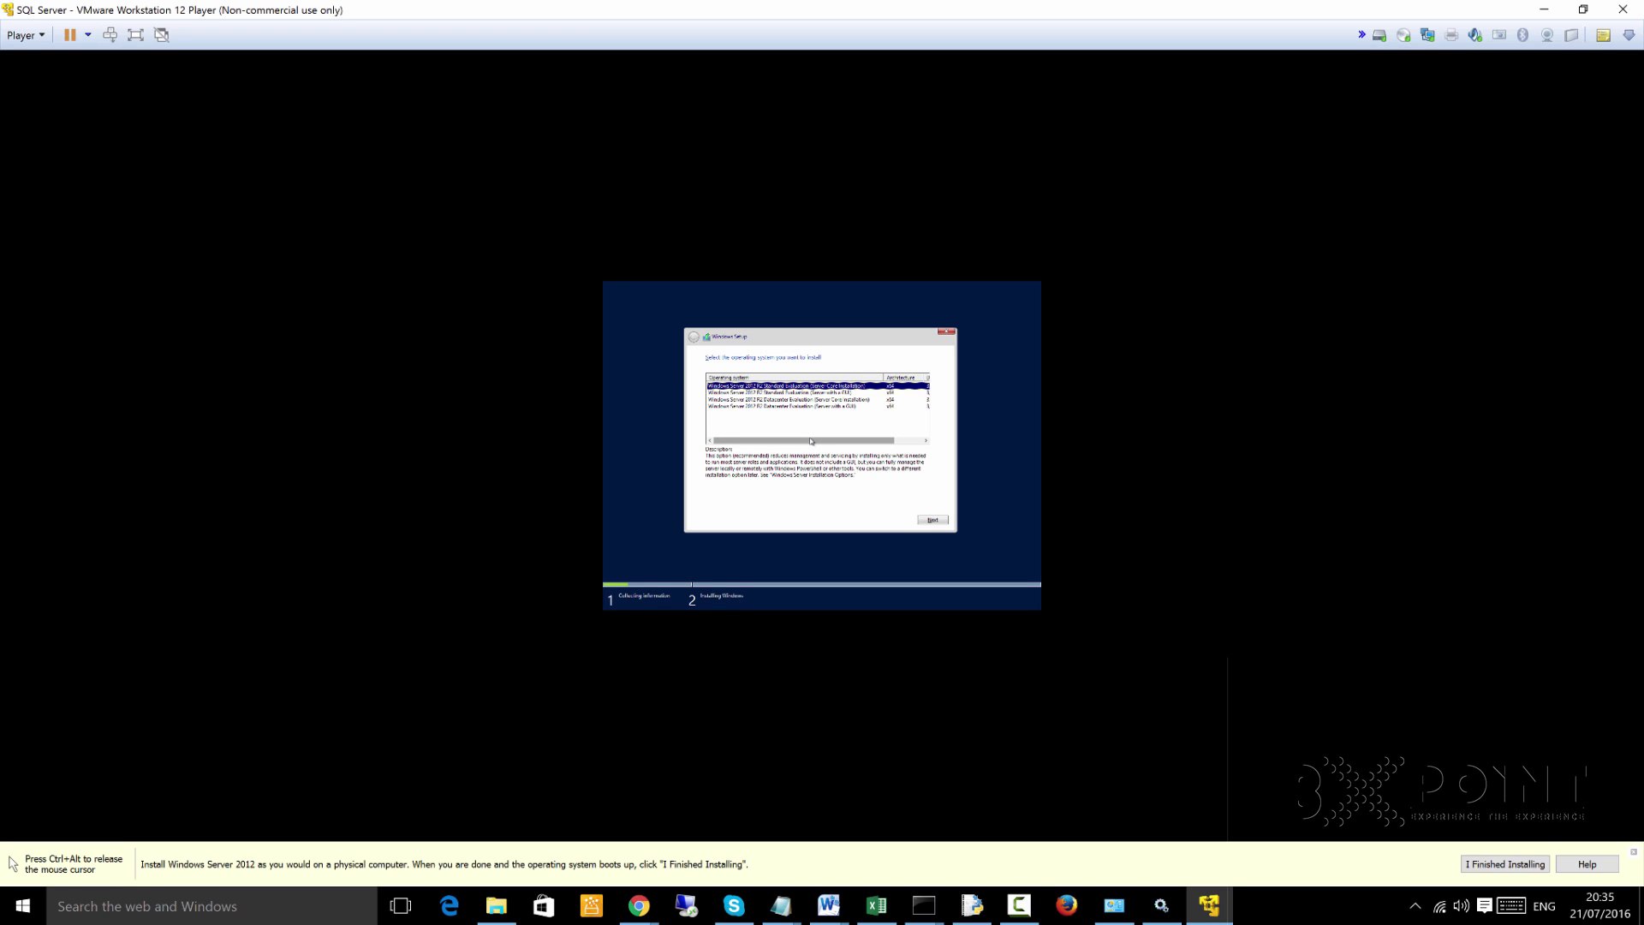
click(831, 406)
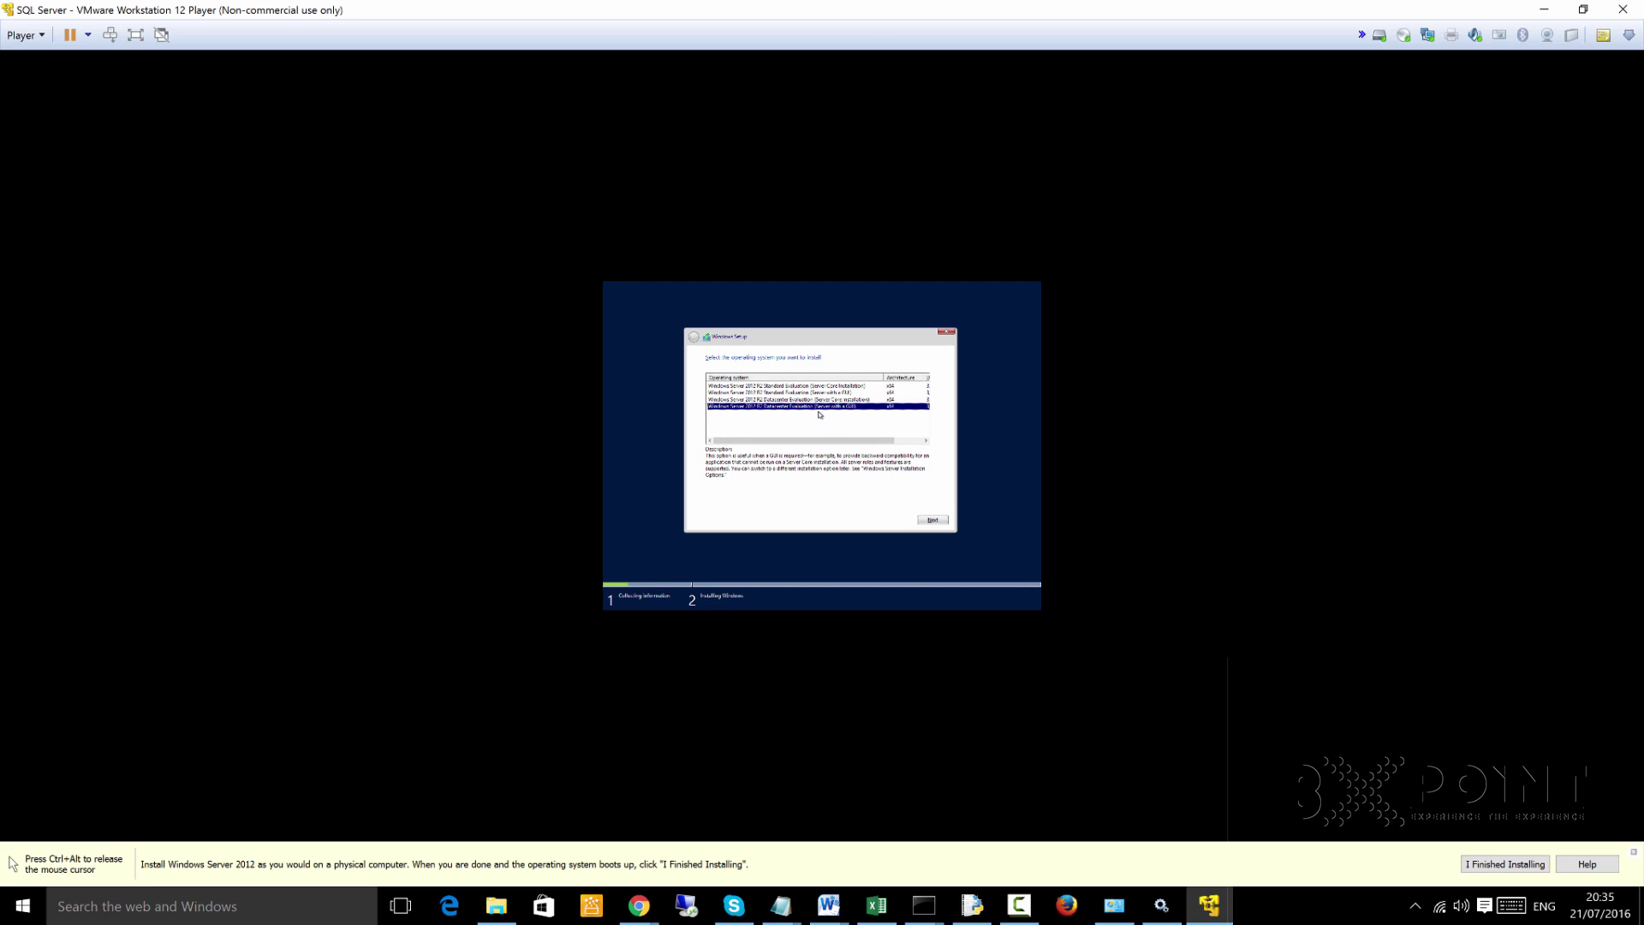
click(942, 520)
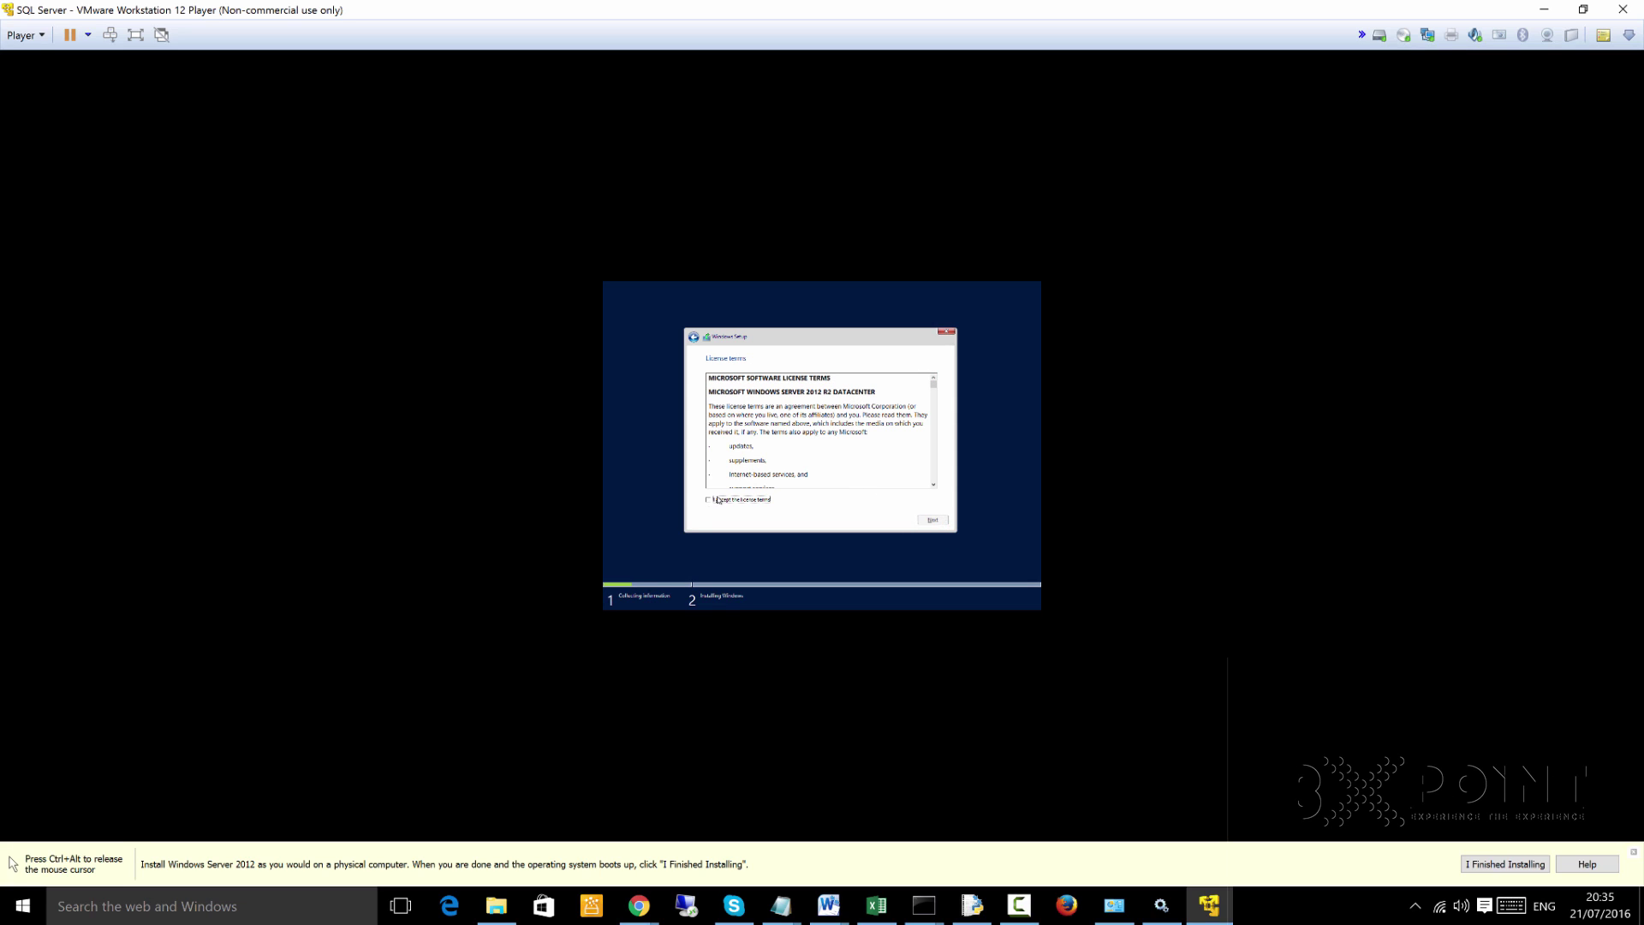
Accept the license, choose Custom installation, and install onto the unallocated disk
click(709, 499)
click(931, 520)
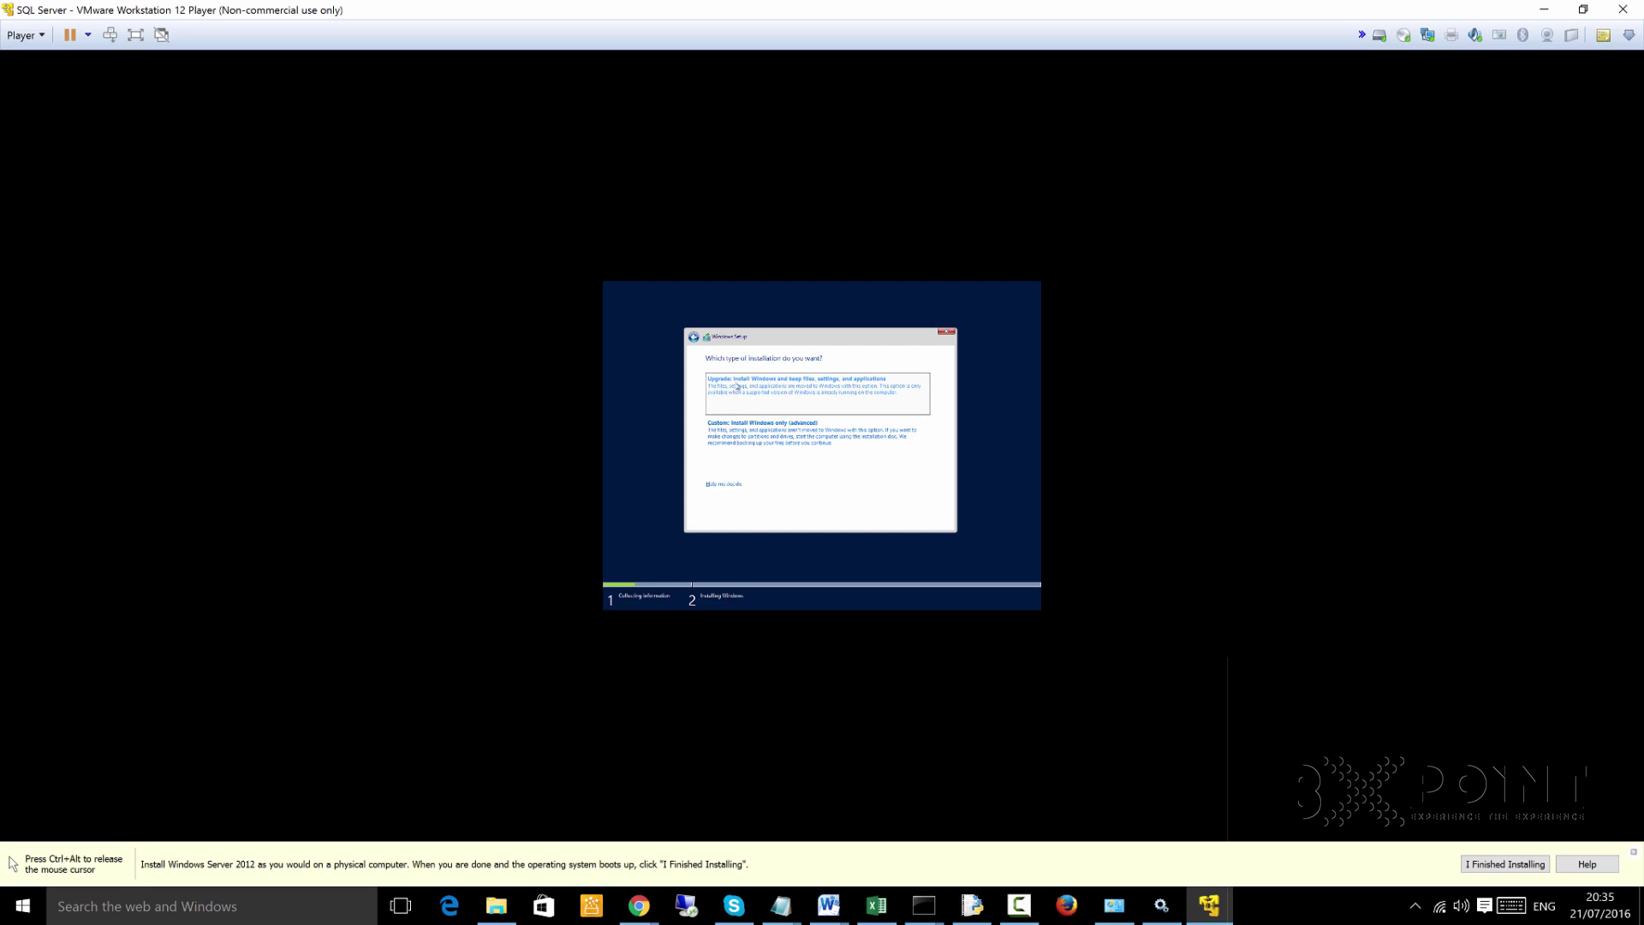
click(746, 447)
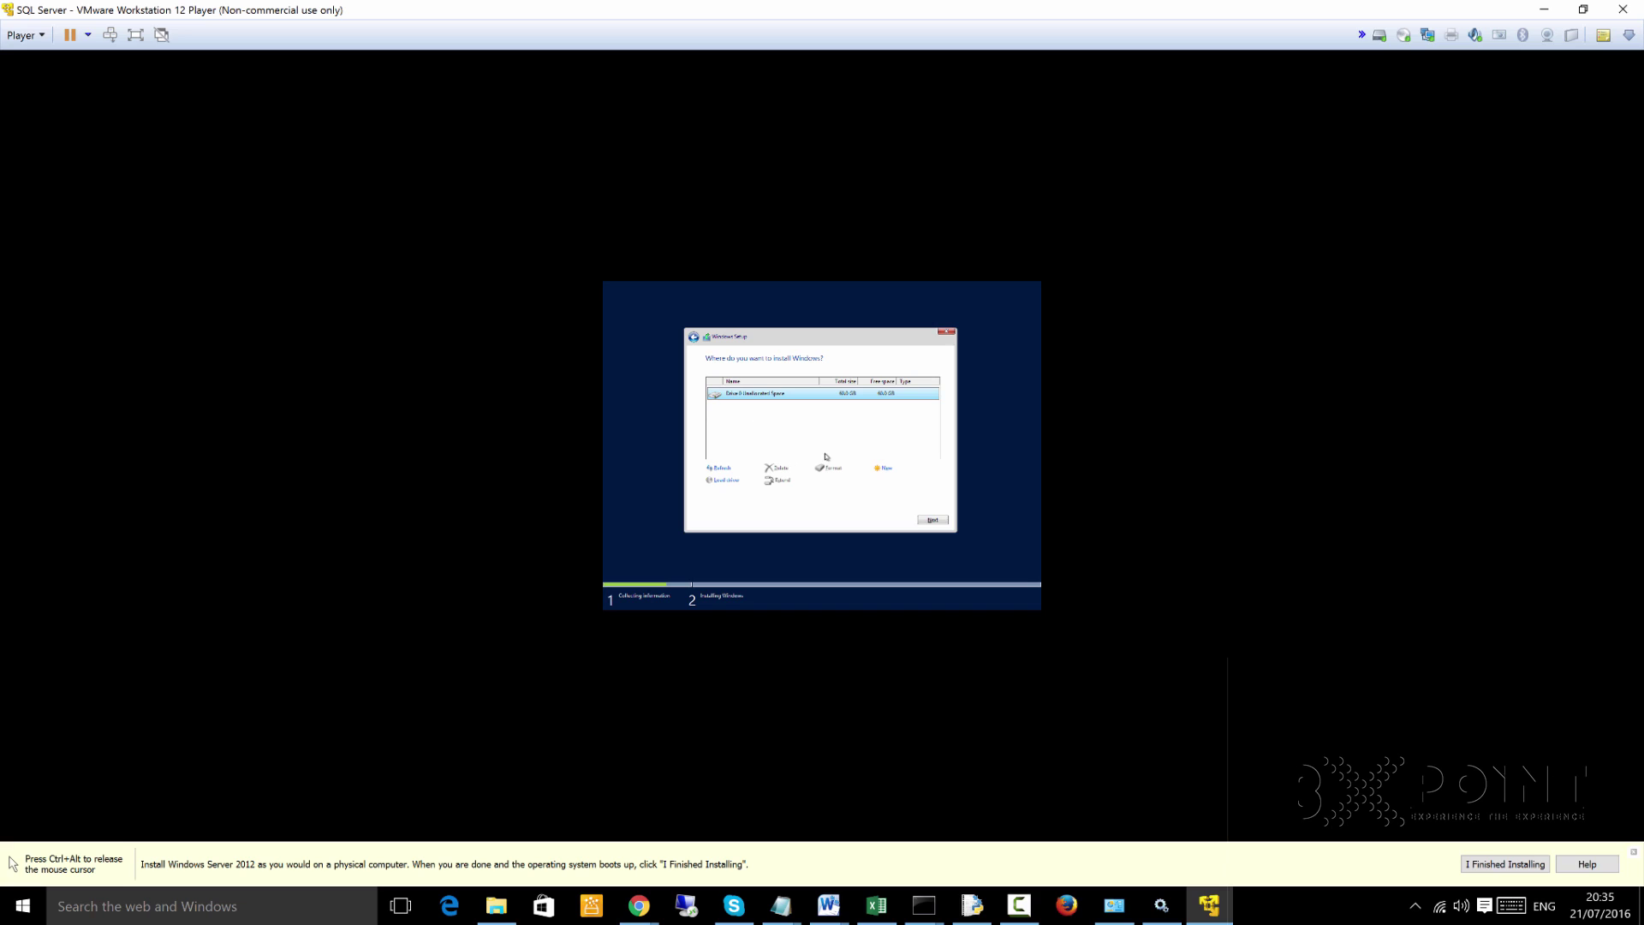
click(934, 521)
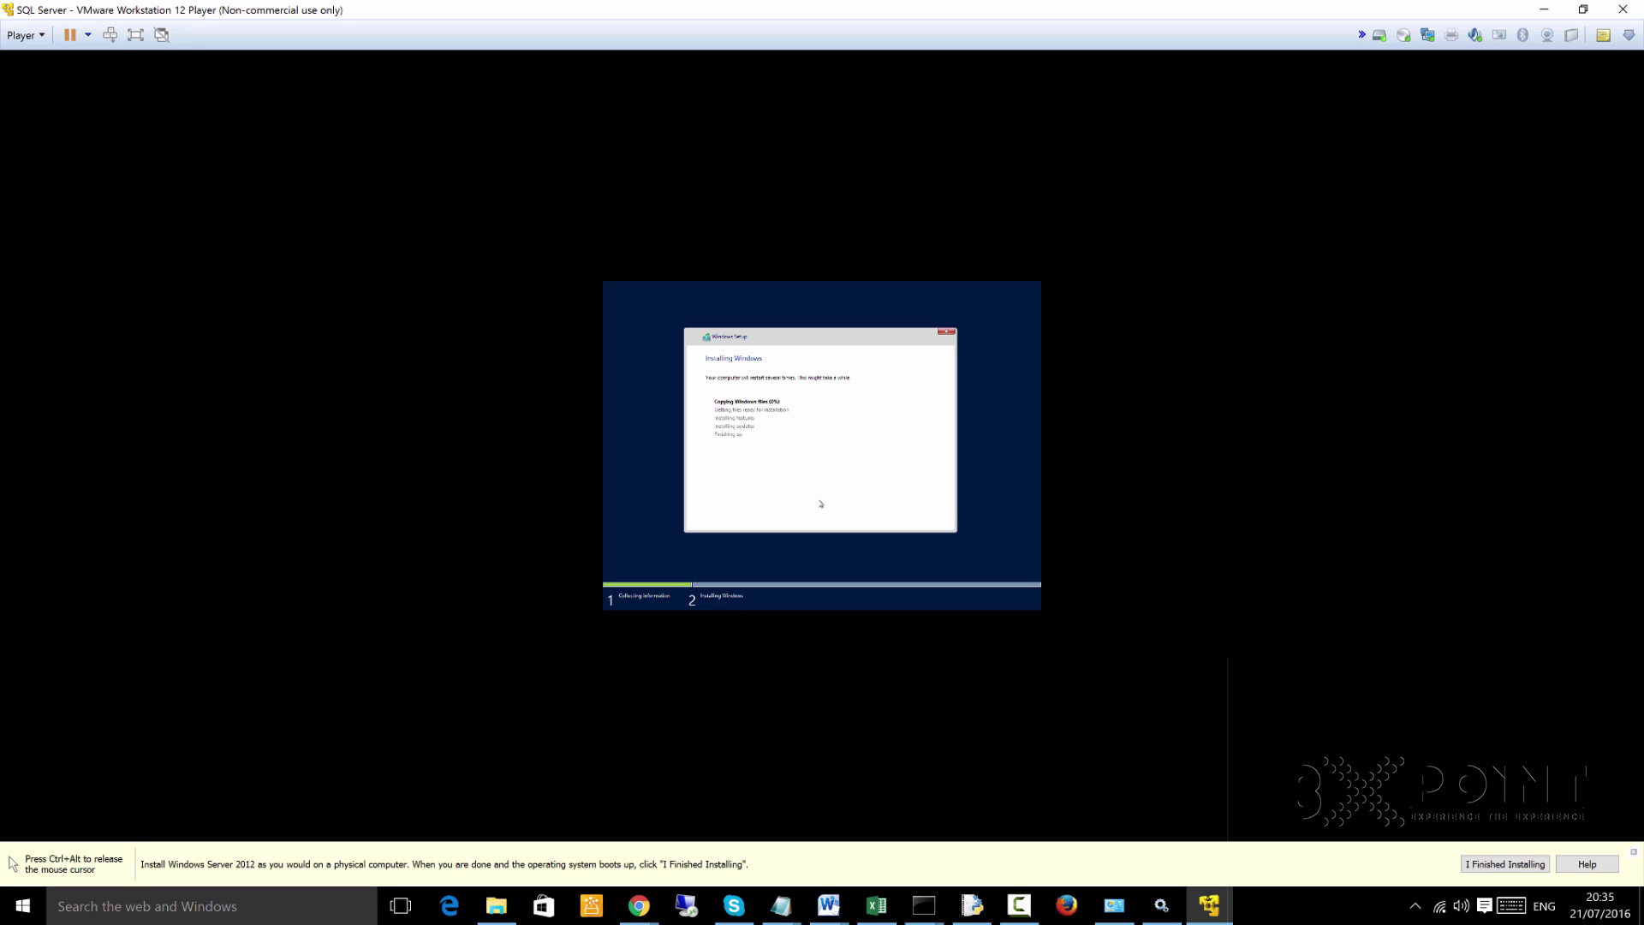
Enter and confirm the Administrator password, then finish the initial settings
key(ctrl+alt)
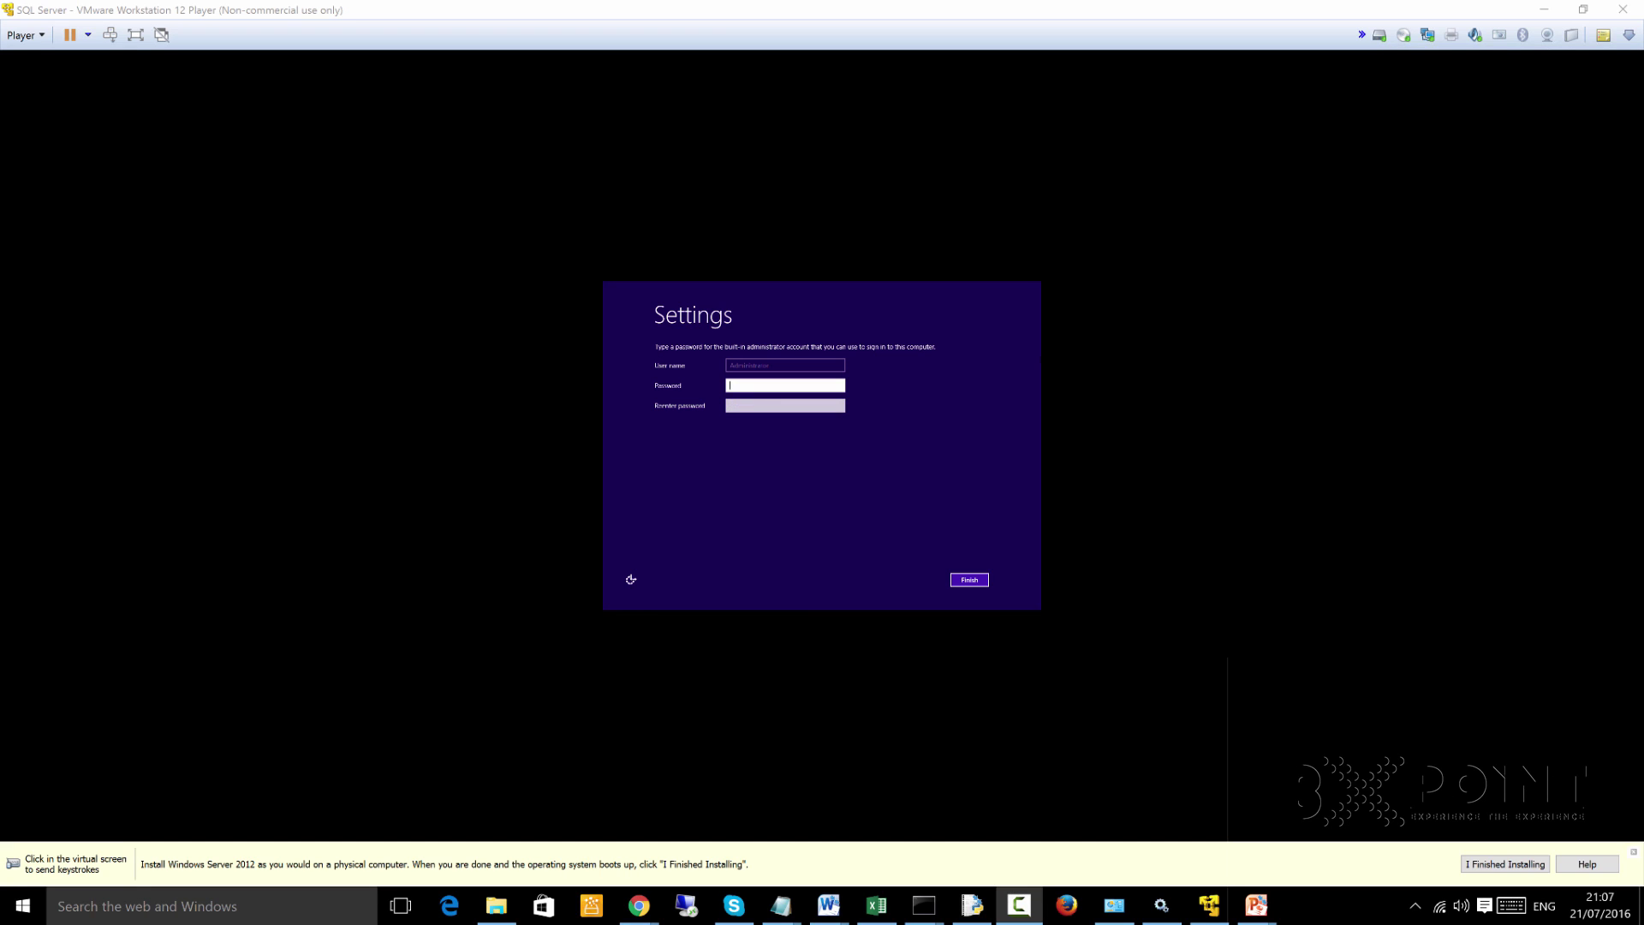
click(833, 390)
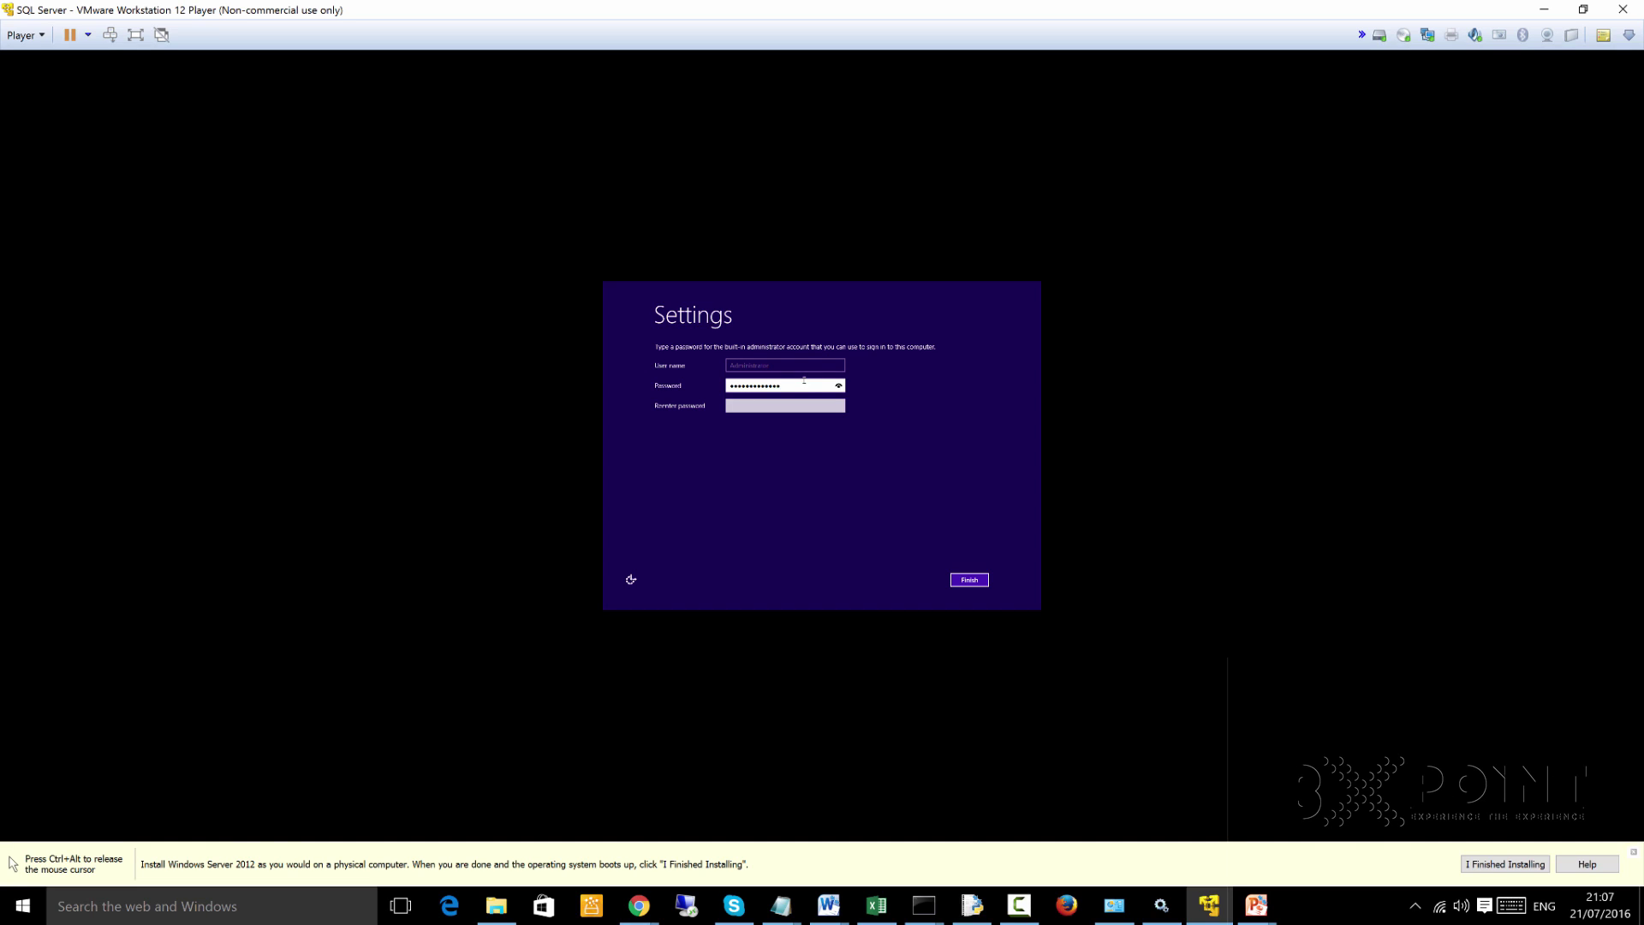
key(Tab)
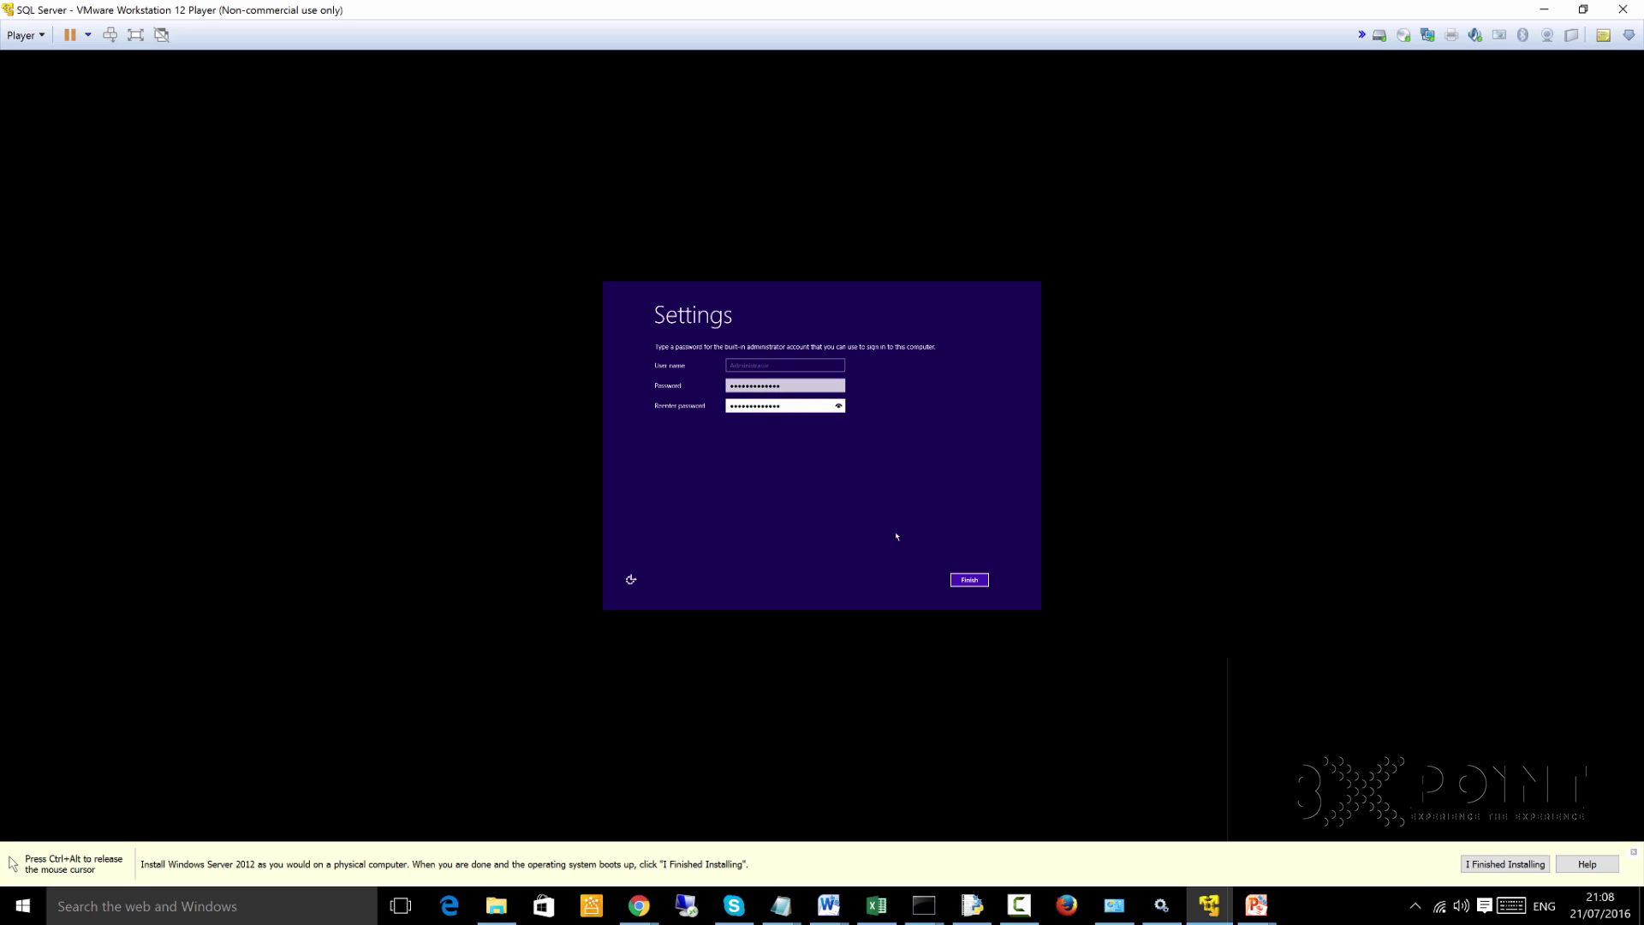
click(970, 582)
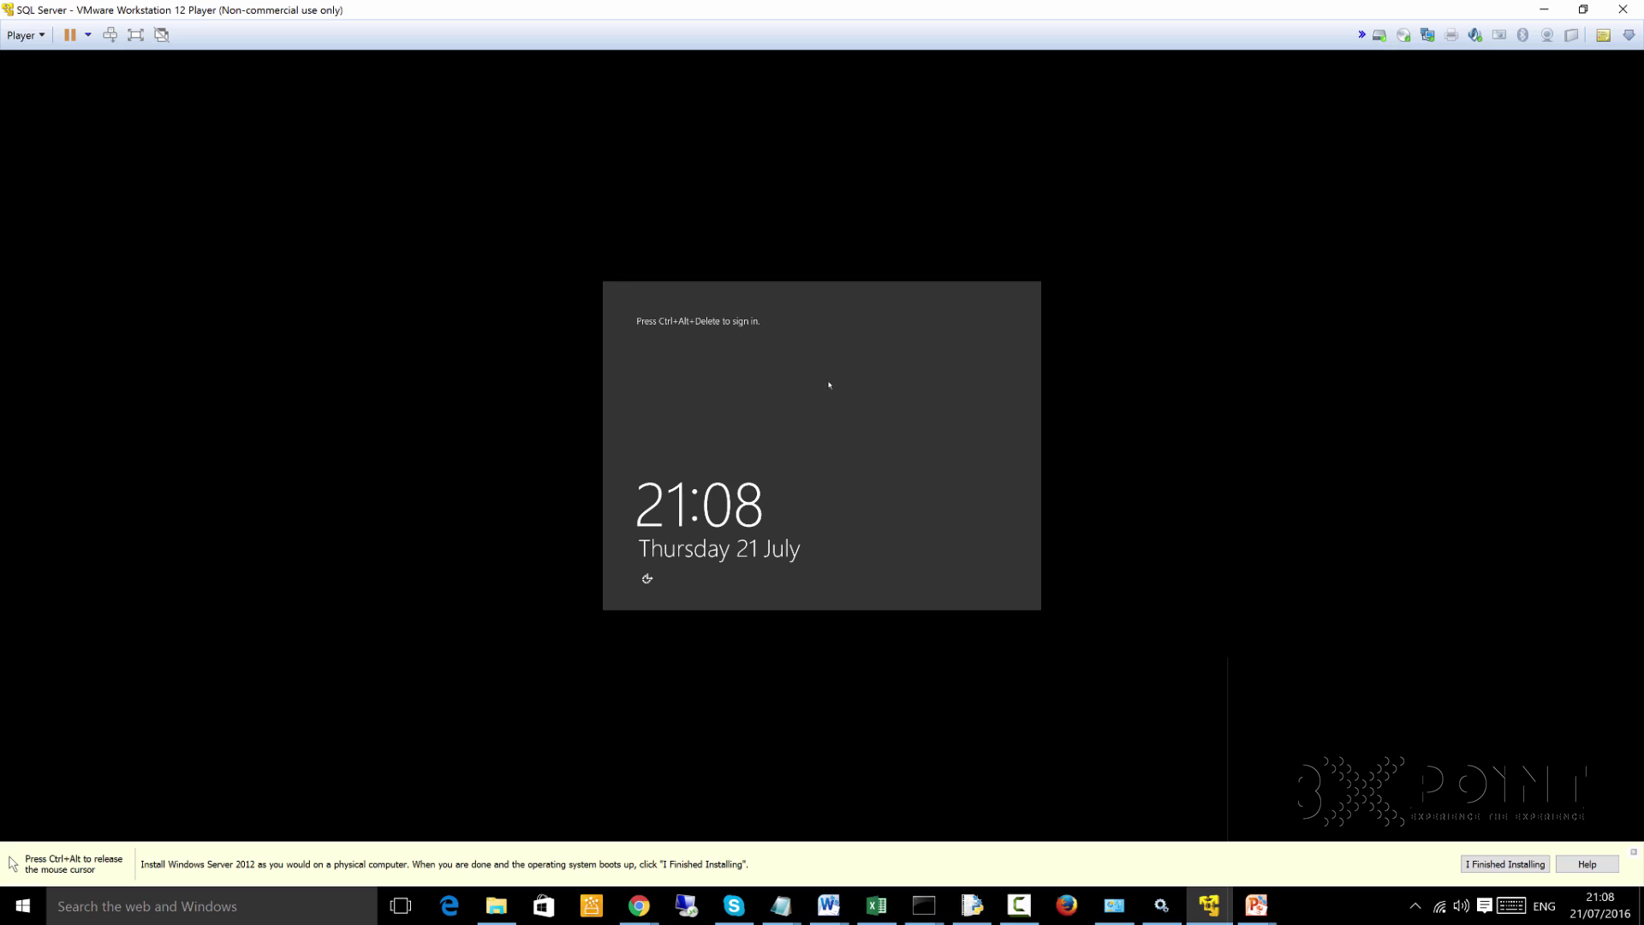
Send Ctrl+Alt+Delete to the guest and sign in as Administrator with the account password
key(ctrl+alt)
click(887, 285)
key(ctrl+alt)
click(727, 438)
key(ctrl+alt+Delete)
key(ctrl+alt+Delete)
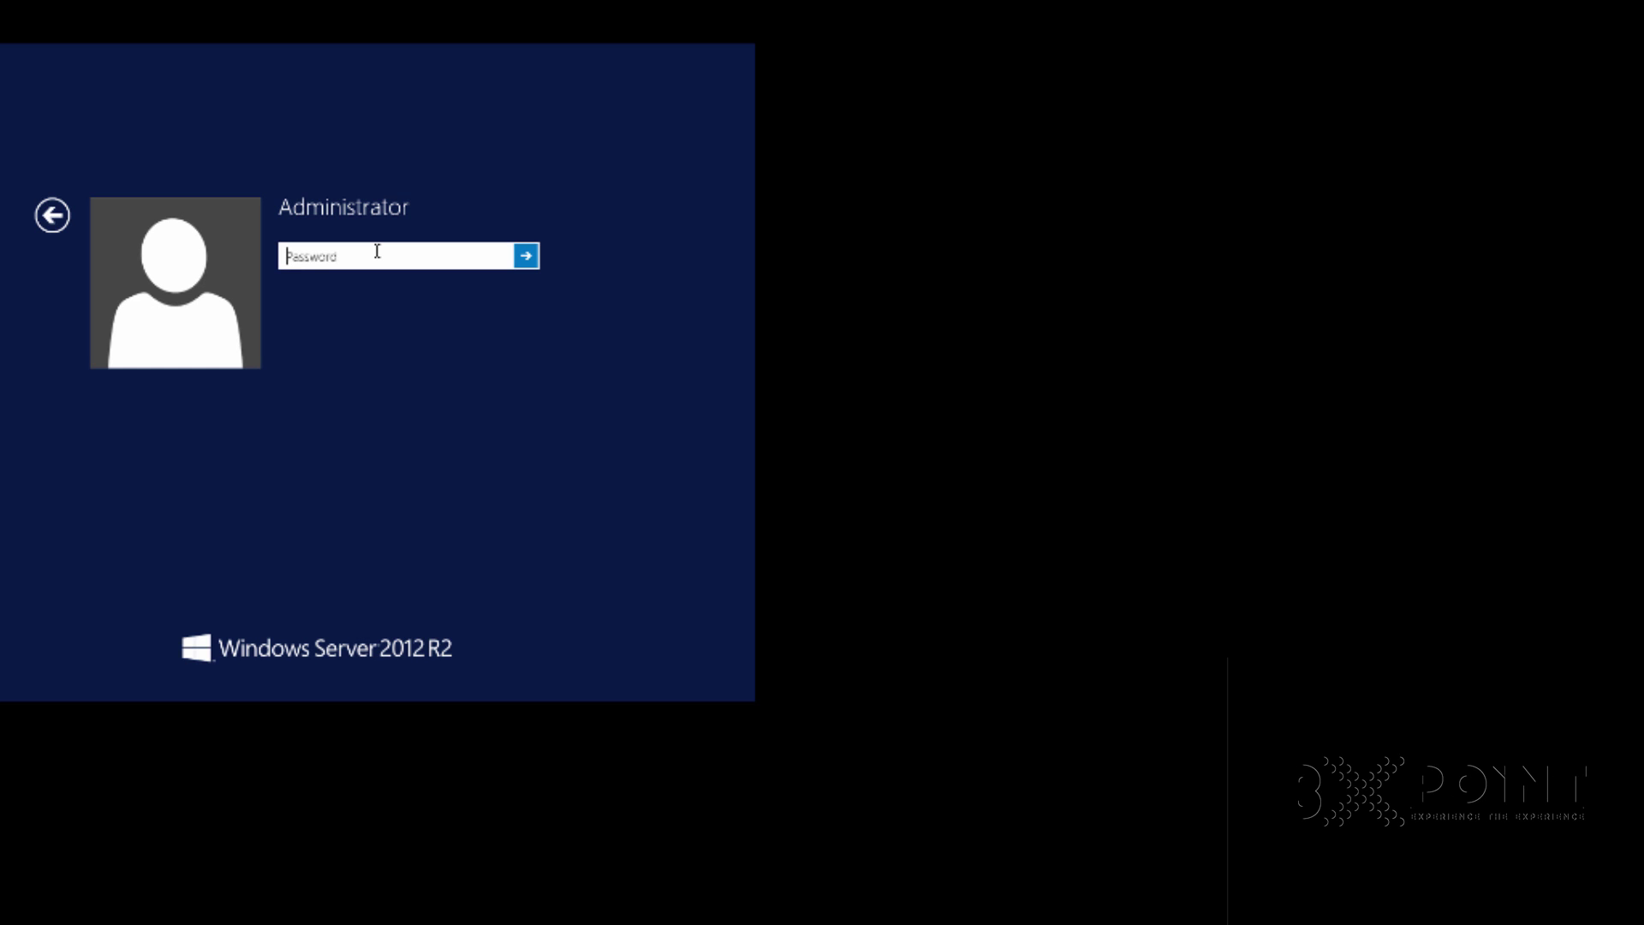
text(************)
key(Return)
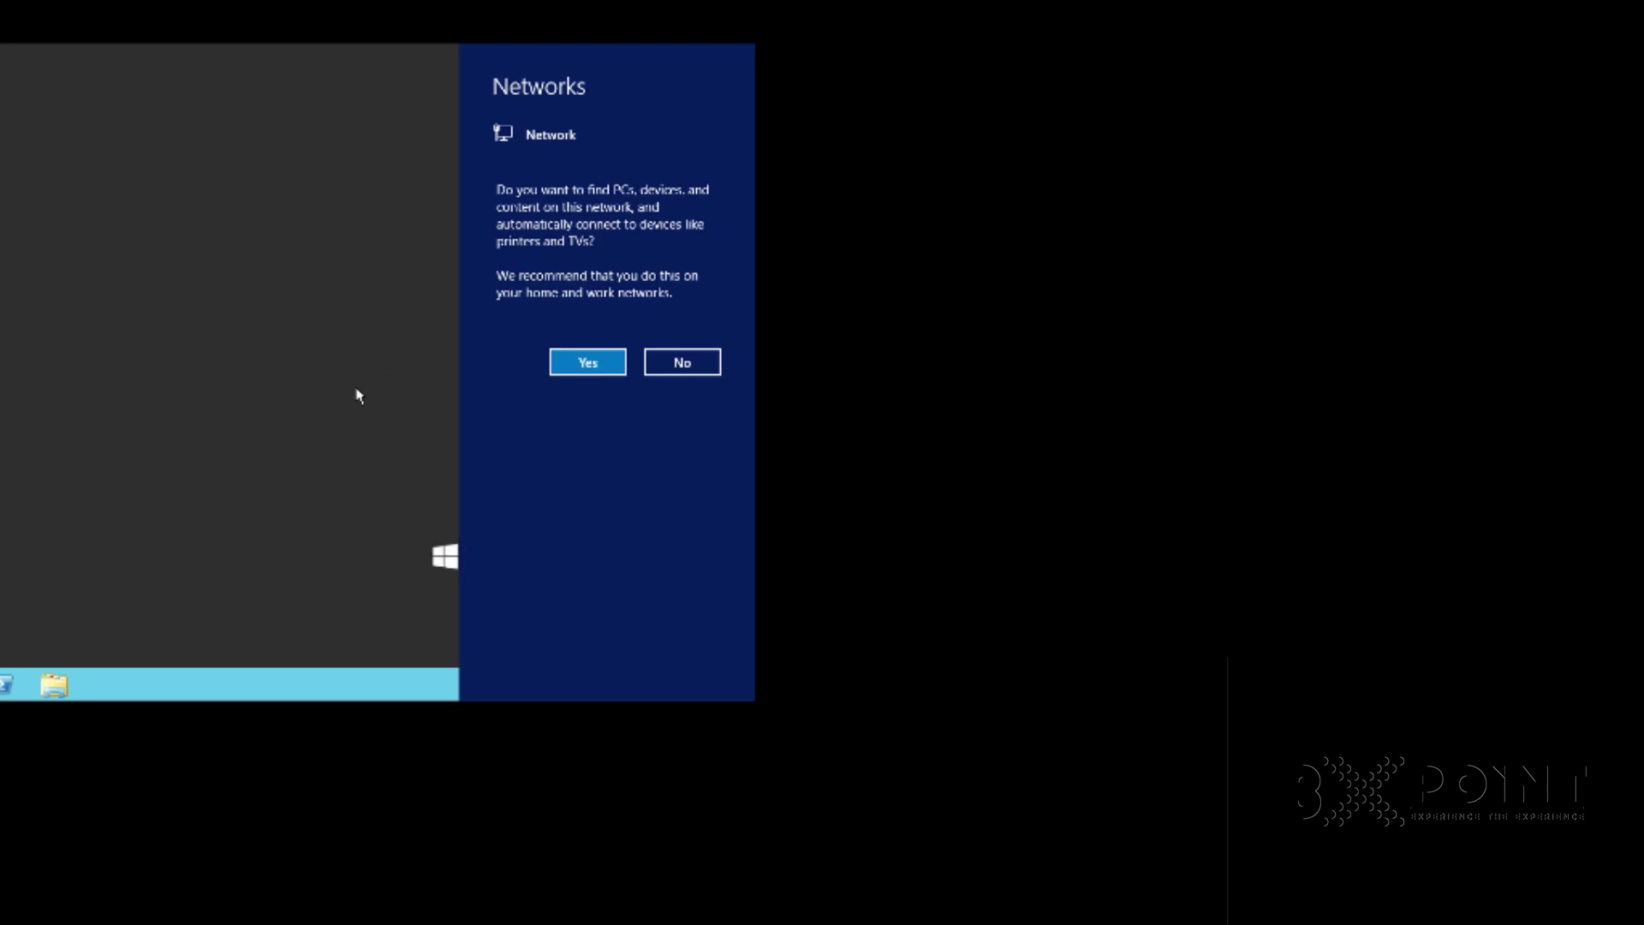
Allow network discovery, then launch File Explorer from the guest taskbar
click(589, 363)
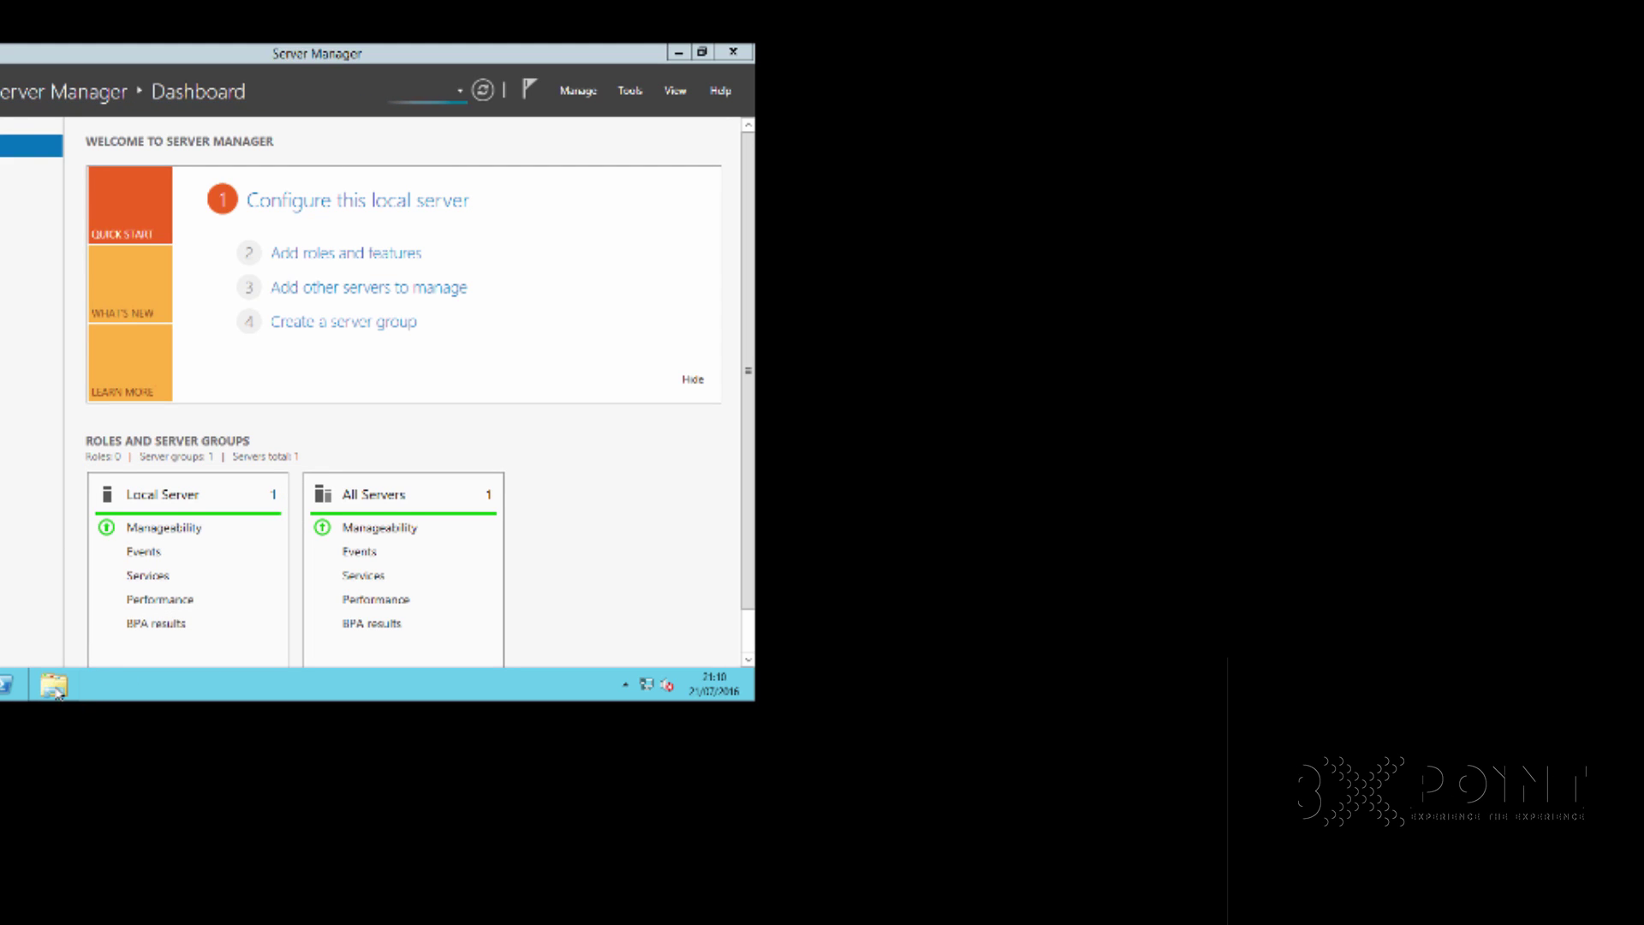
click(55, 687)
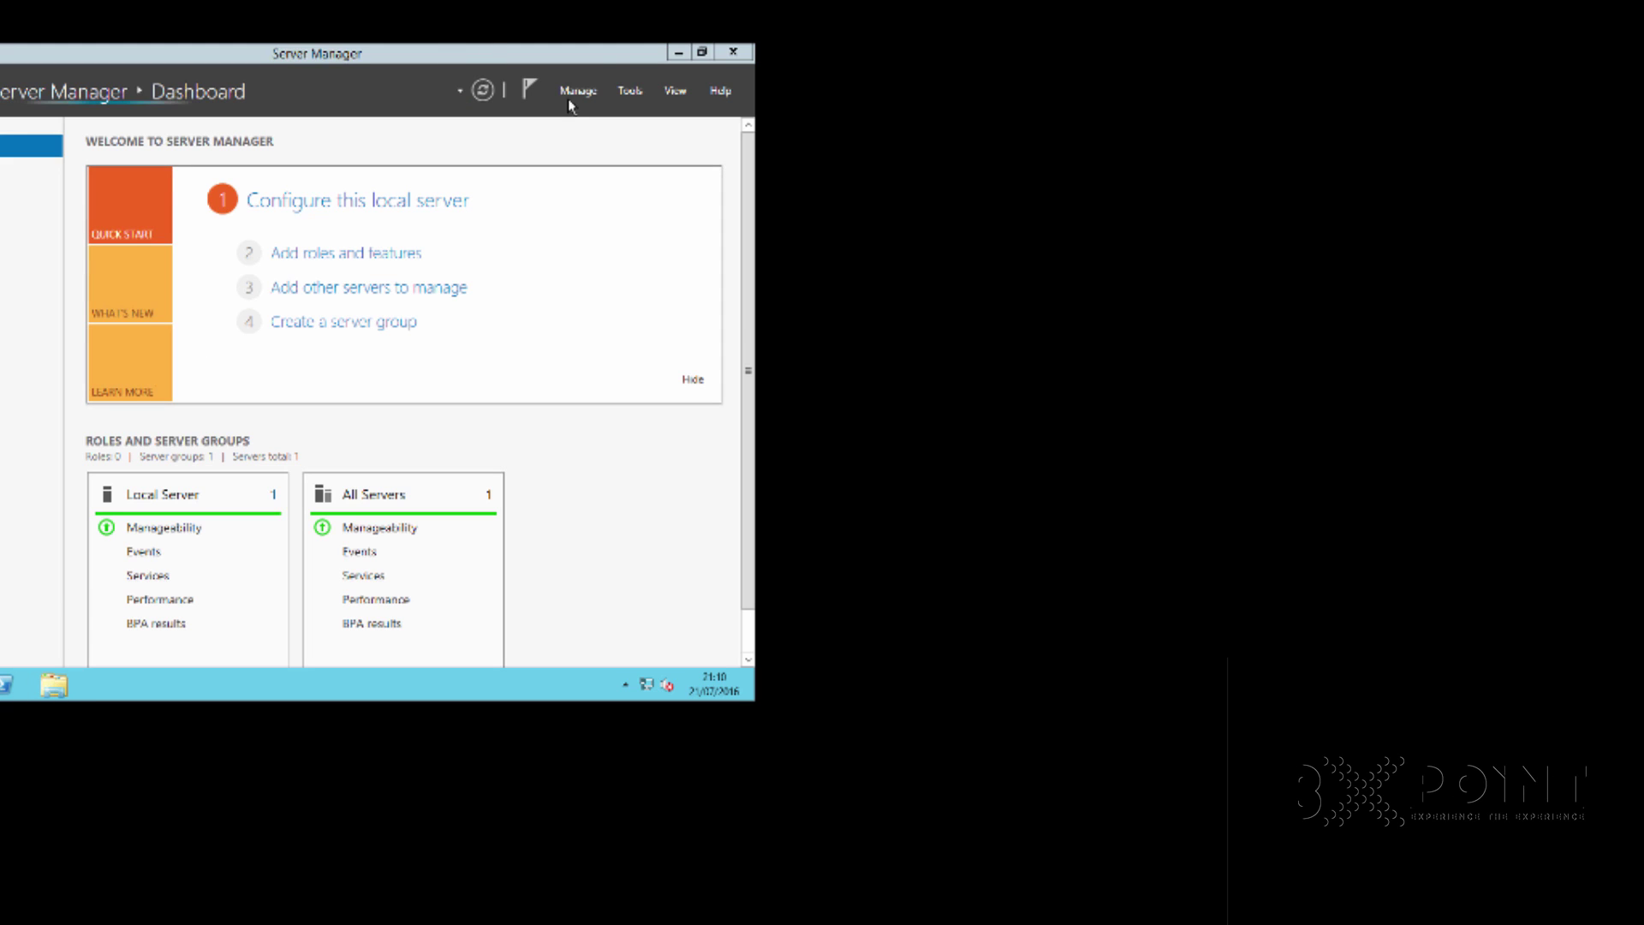
Minimise Server Manager and open DVD Drive (D:) from This PC
click(679, 53)
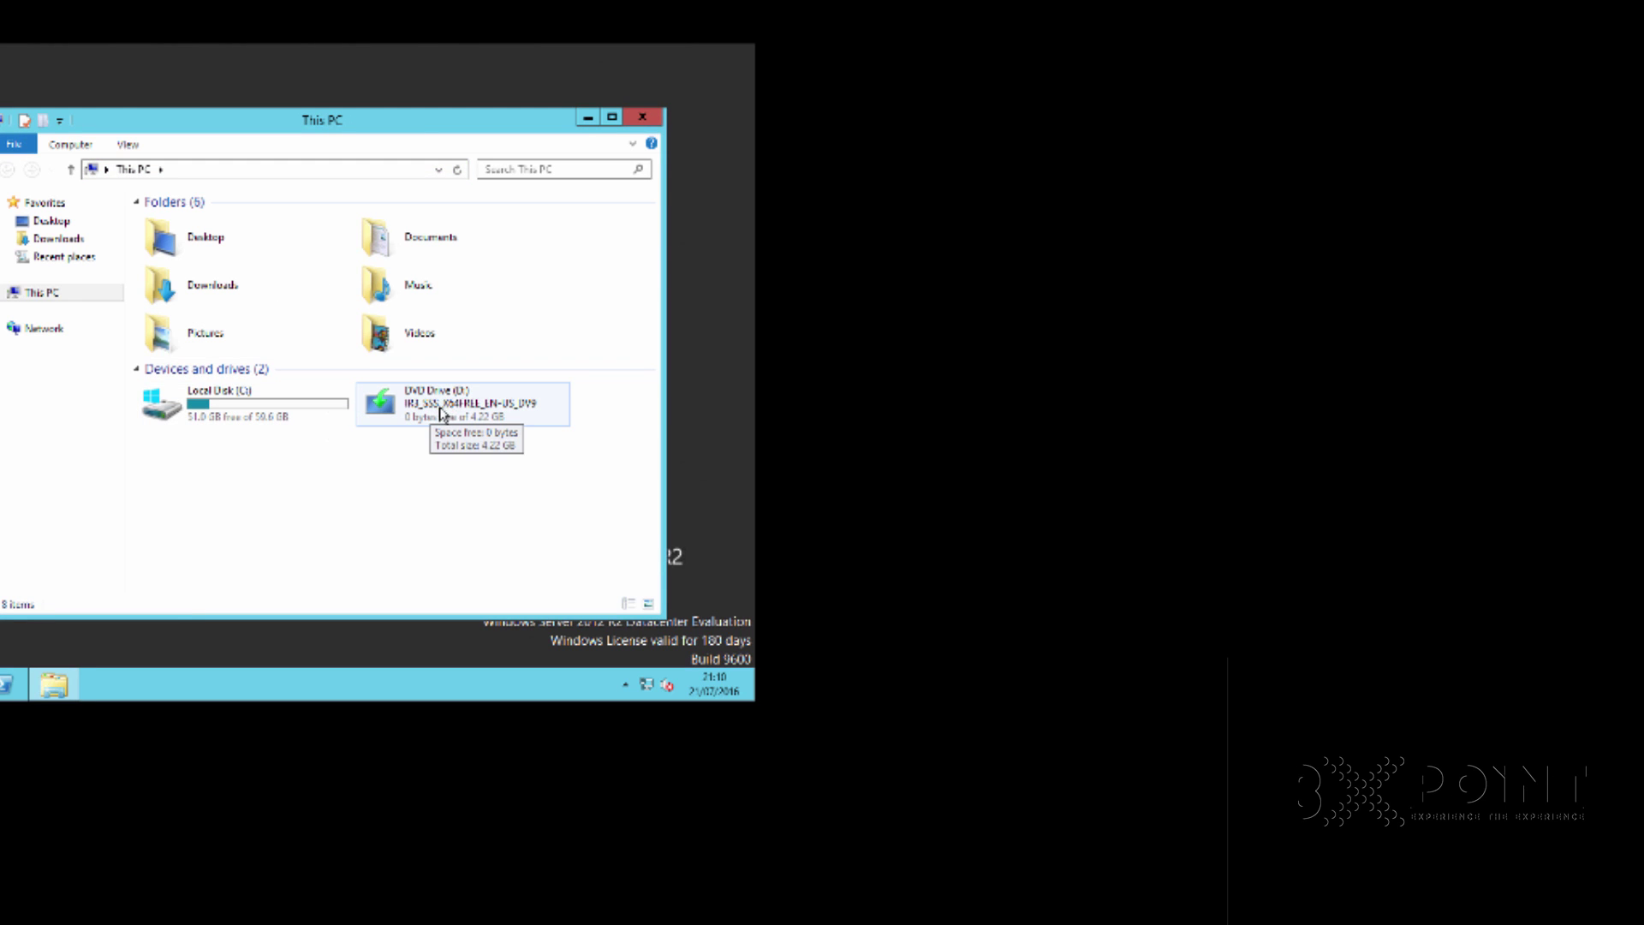
double_click(432, 420)
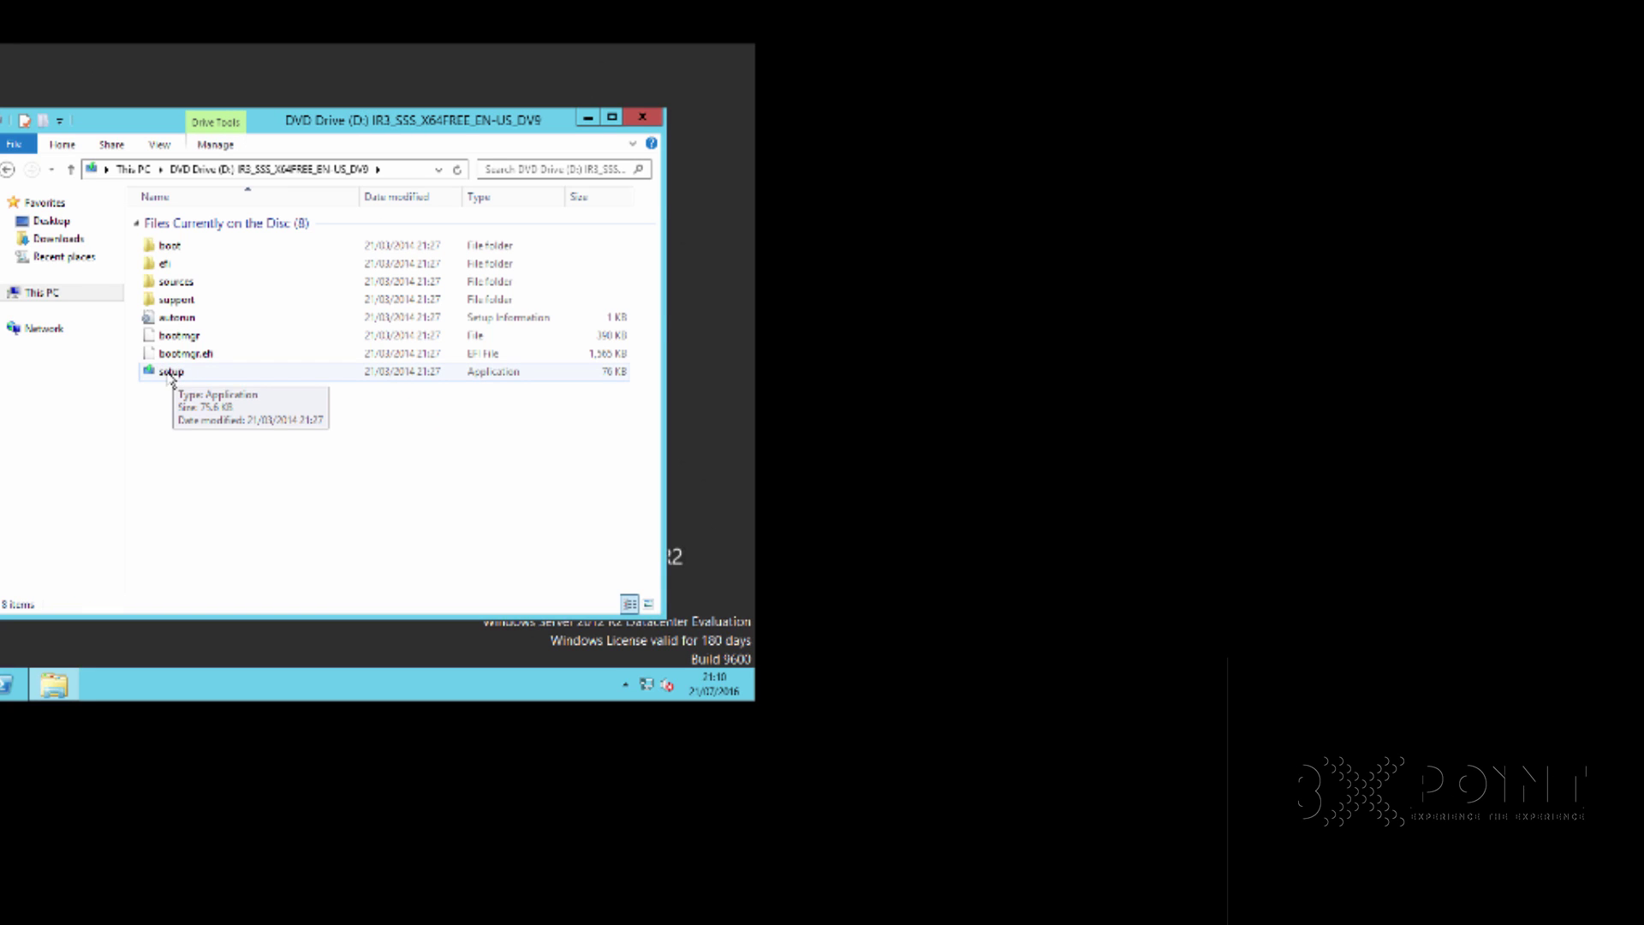
double_click(171, 374)
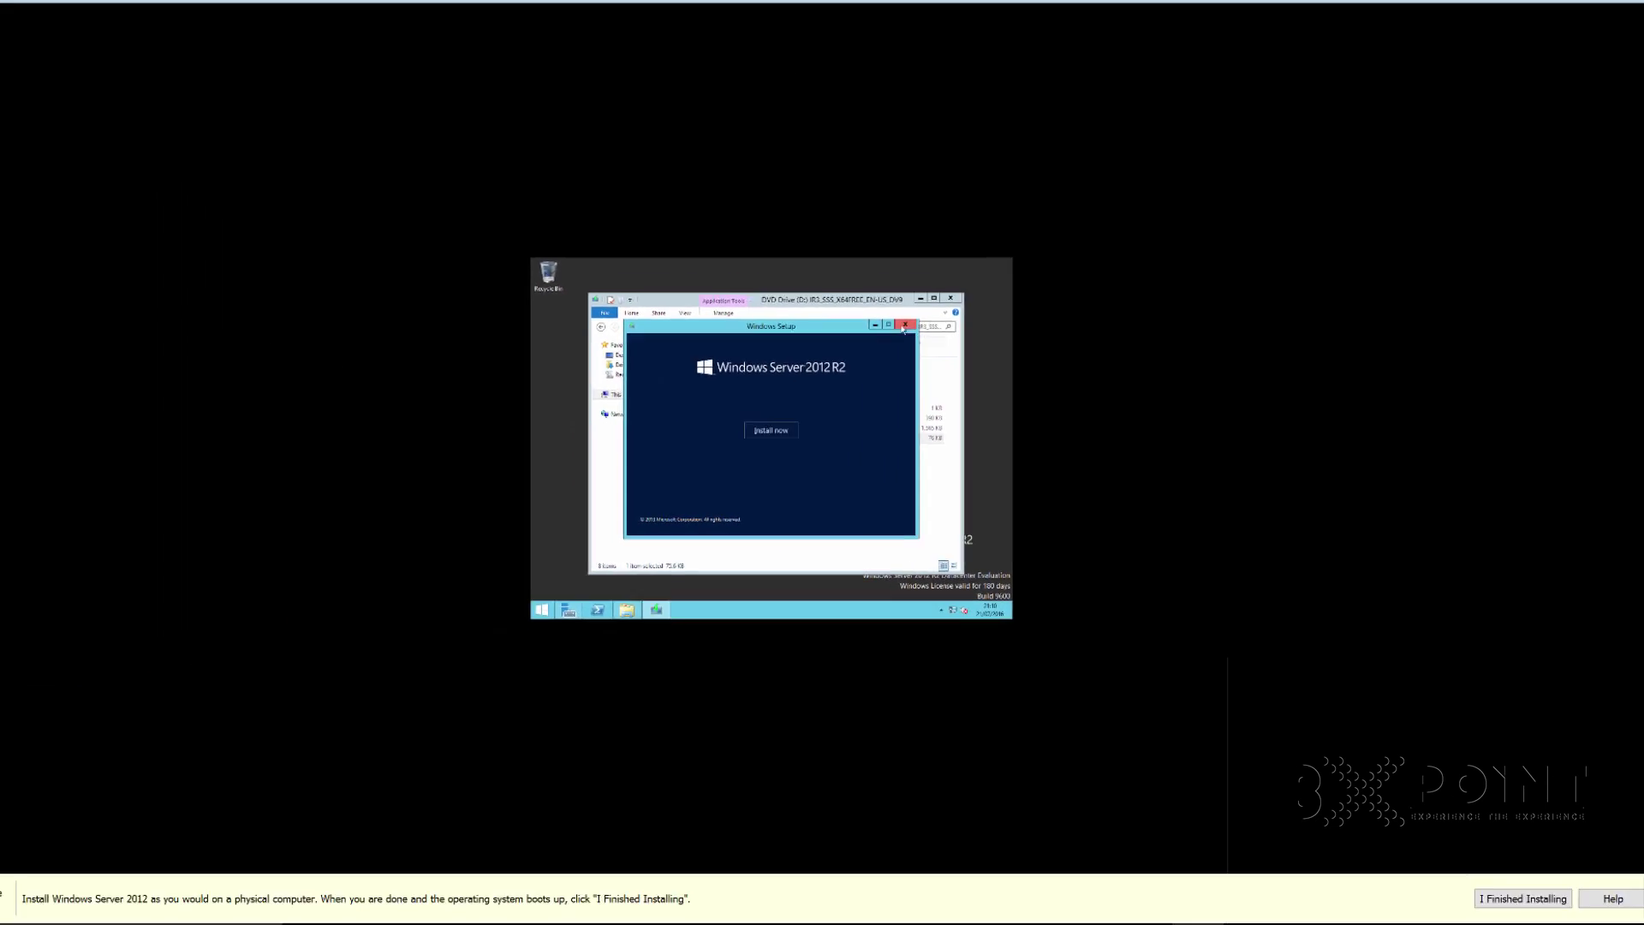
click(904, 326)
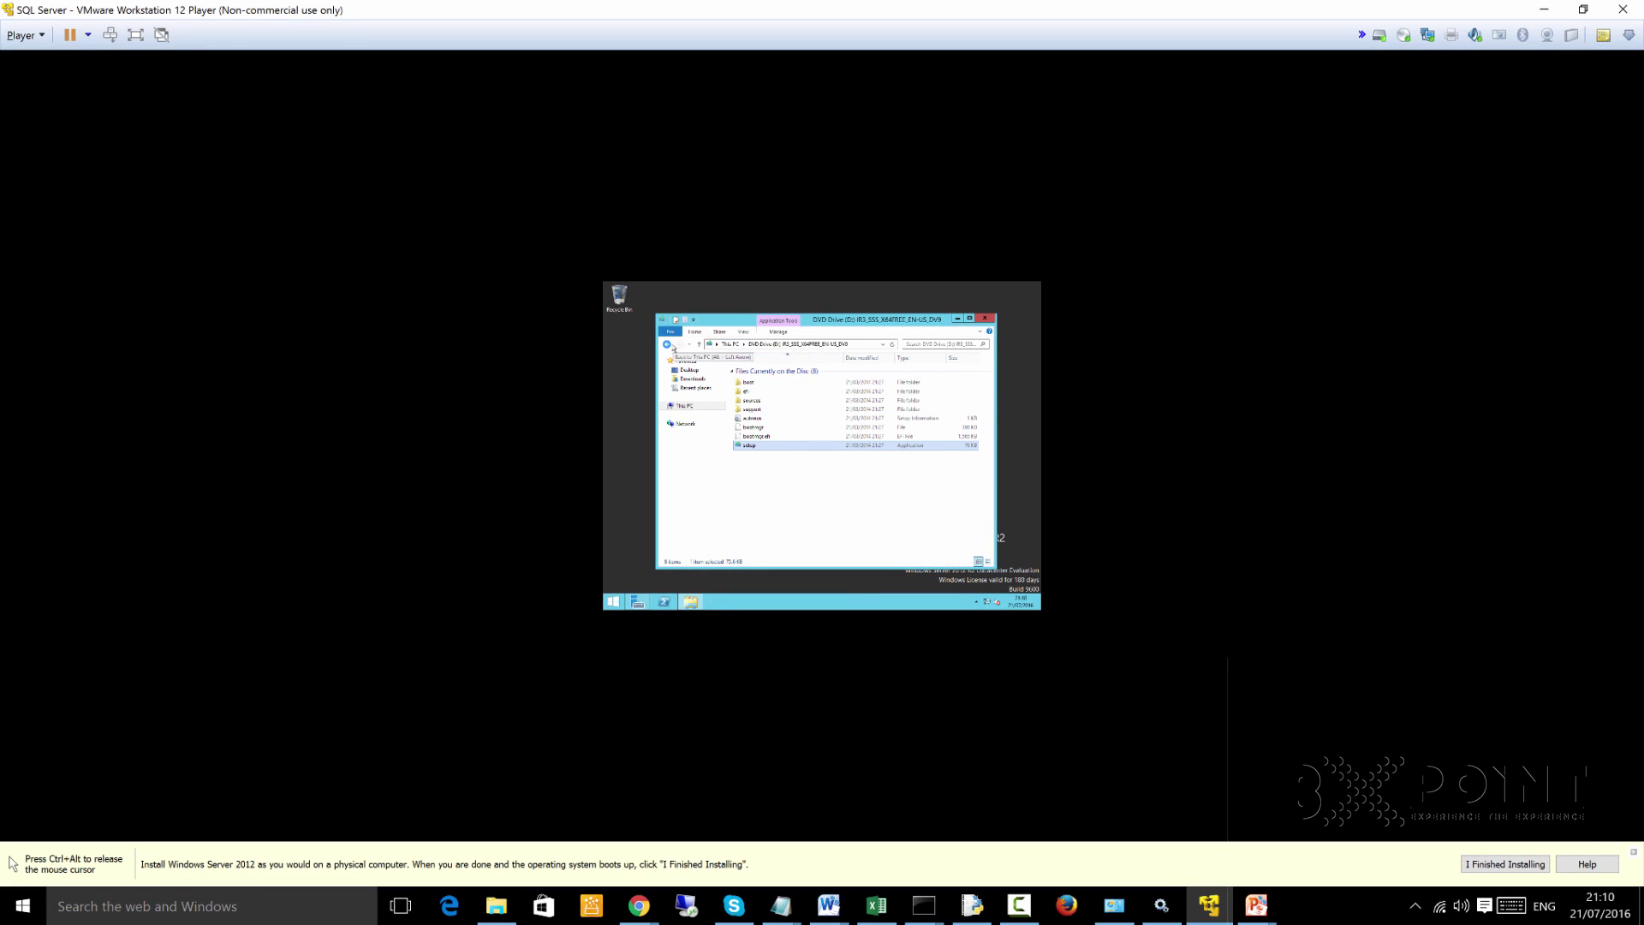
click(669, 345)
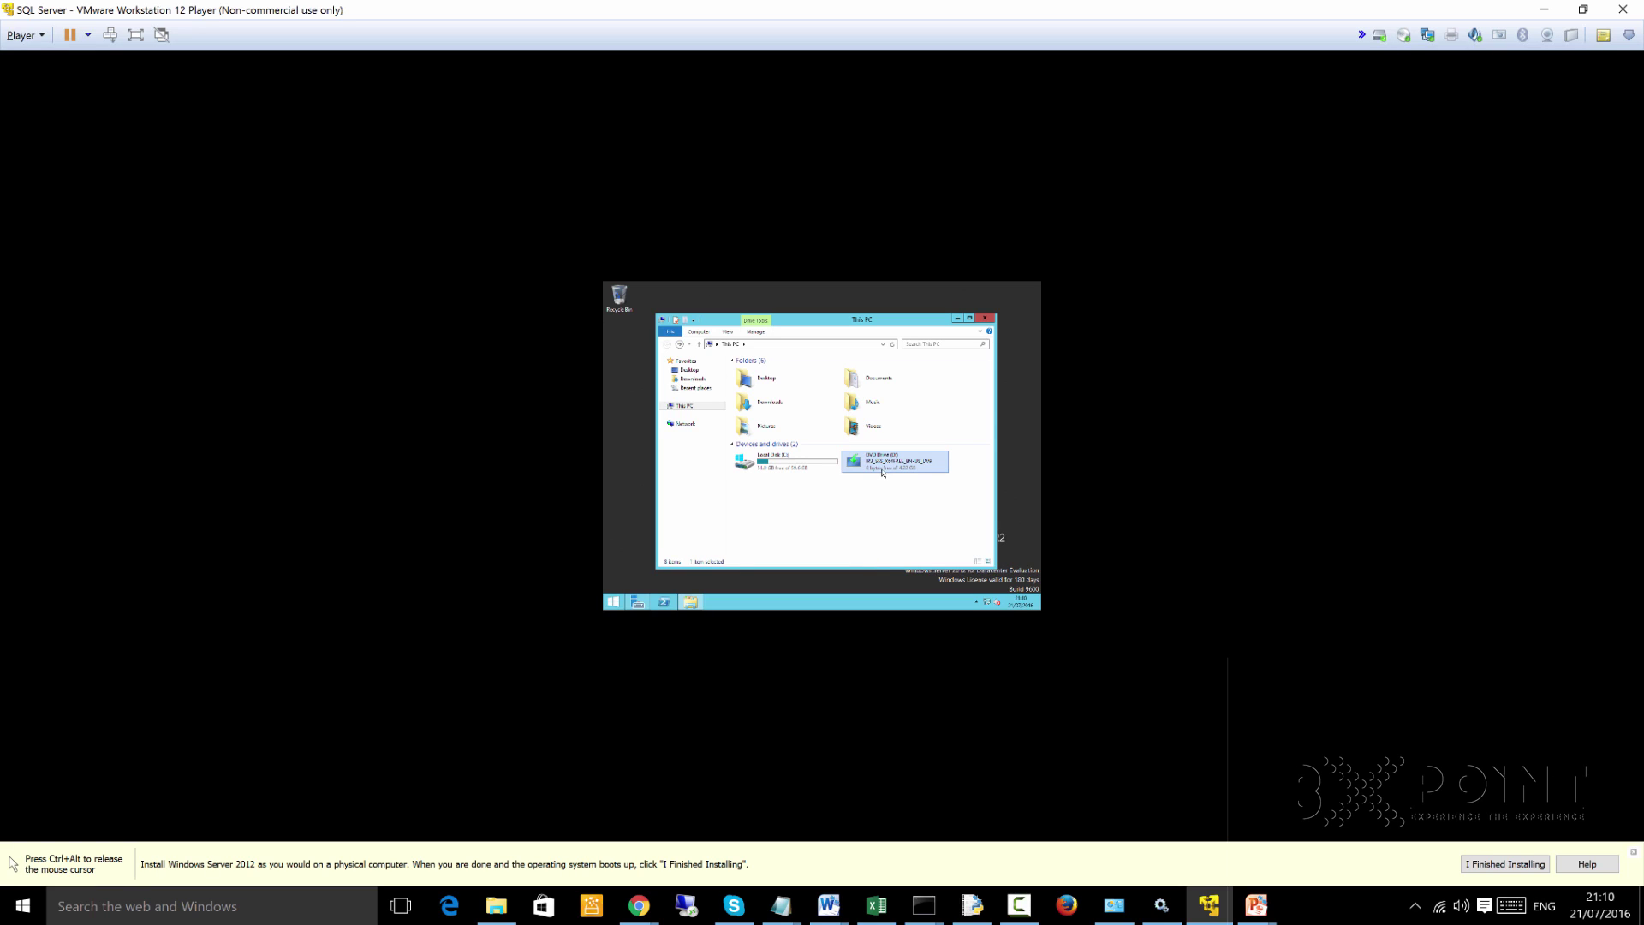
key(ctrl+alt)
Mount the VMware Tools disc via Player > Manage > Install VMware Tools
click(605, 341)
key(ctrl+alt)
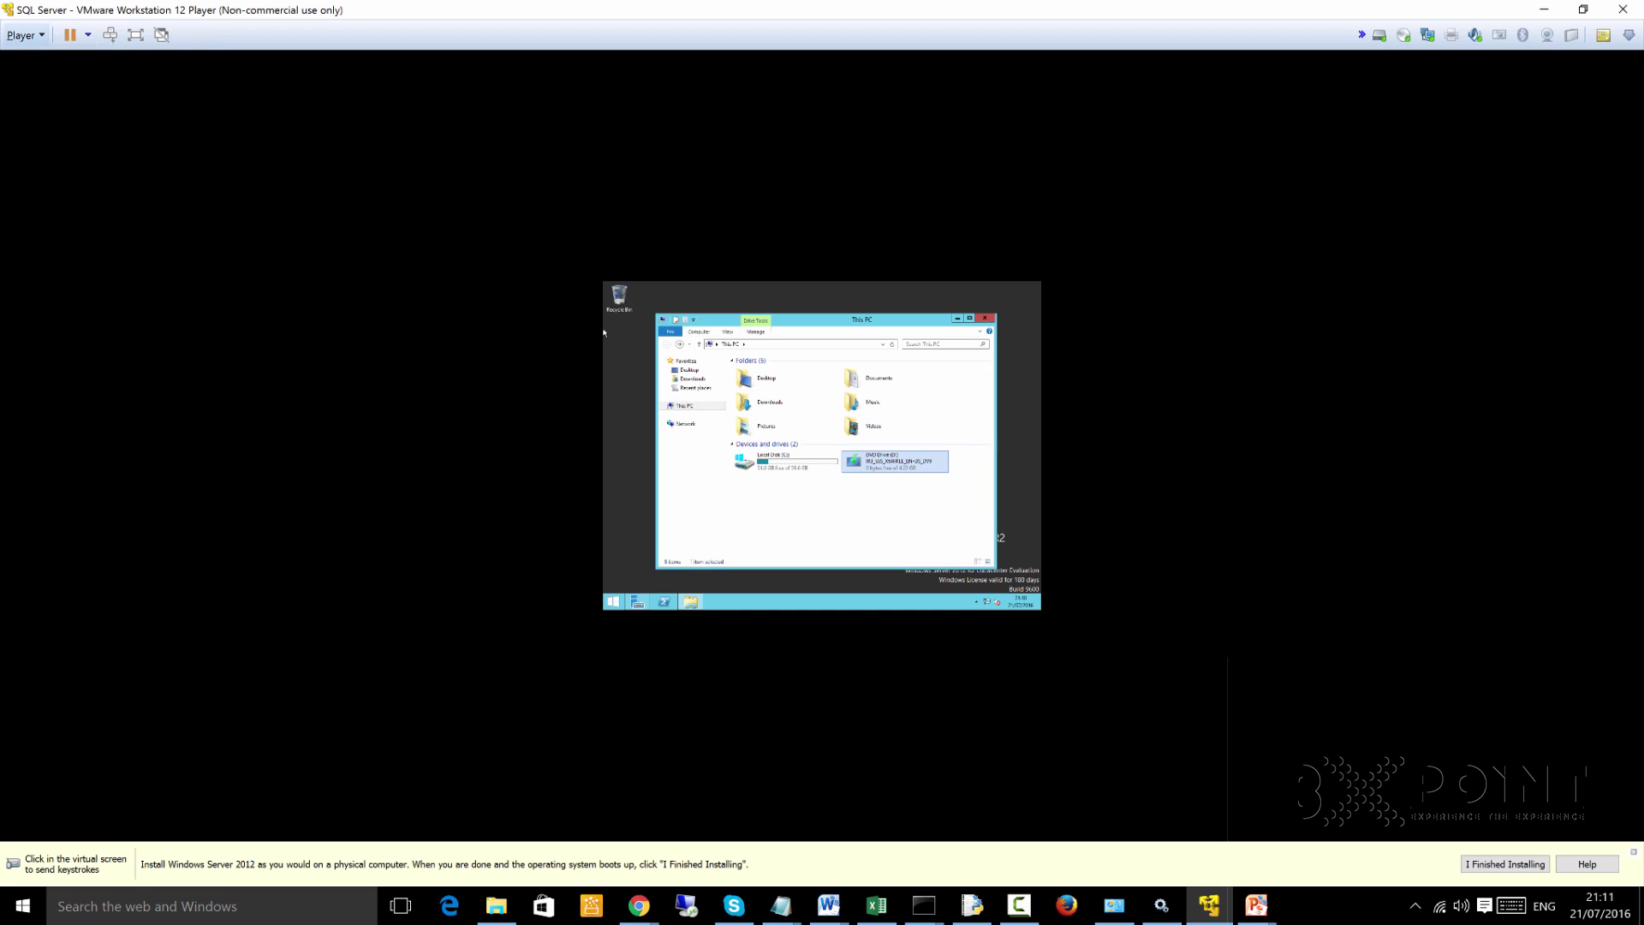
key(alt+p)
key(Down)
key(Down)
key(Down)
key(Down)
key(Down)
key(Right)
key(Down)
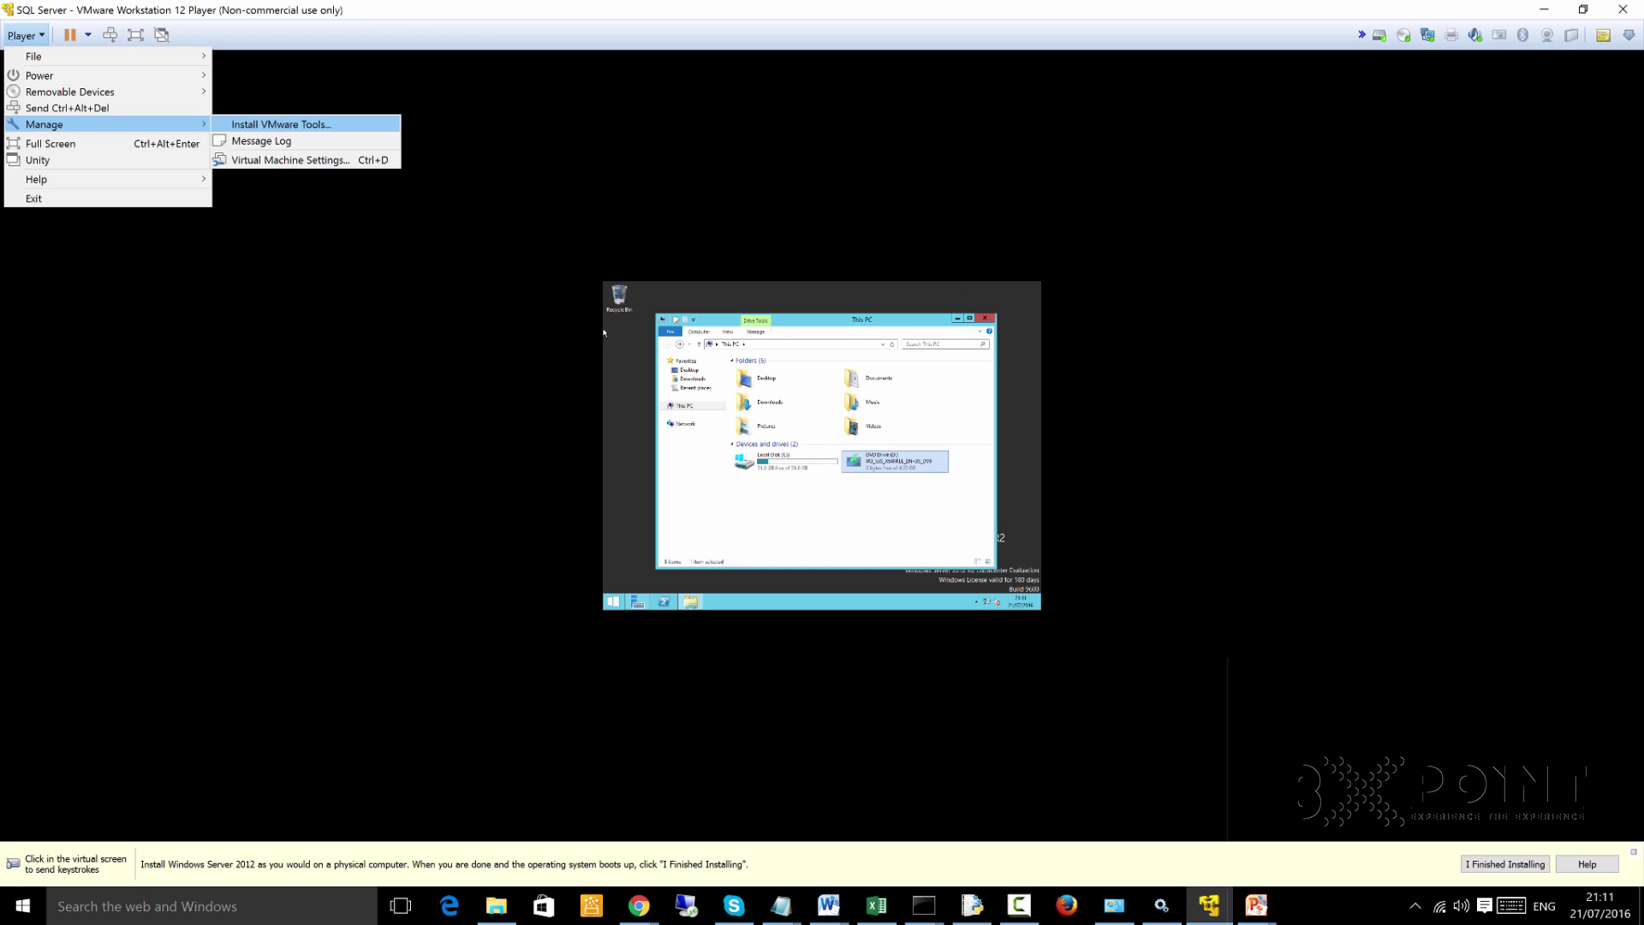
key(Return)
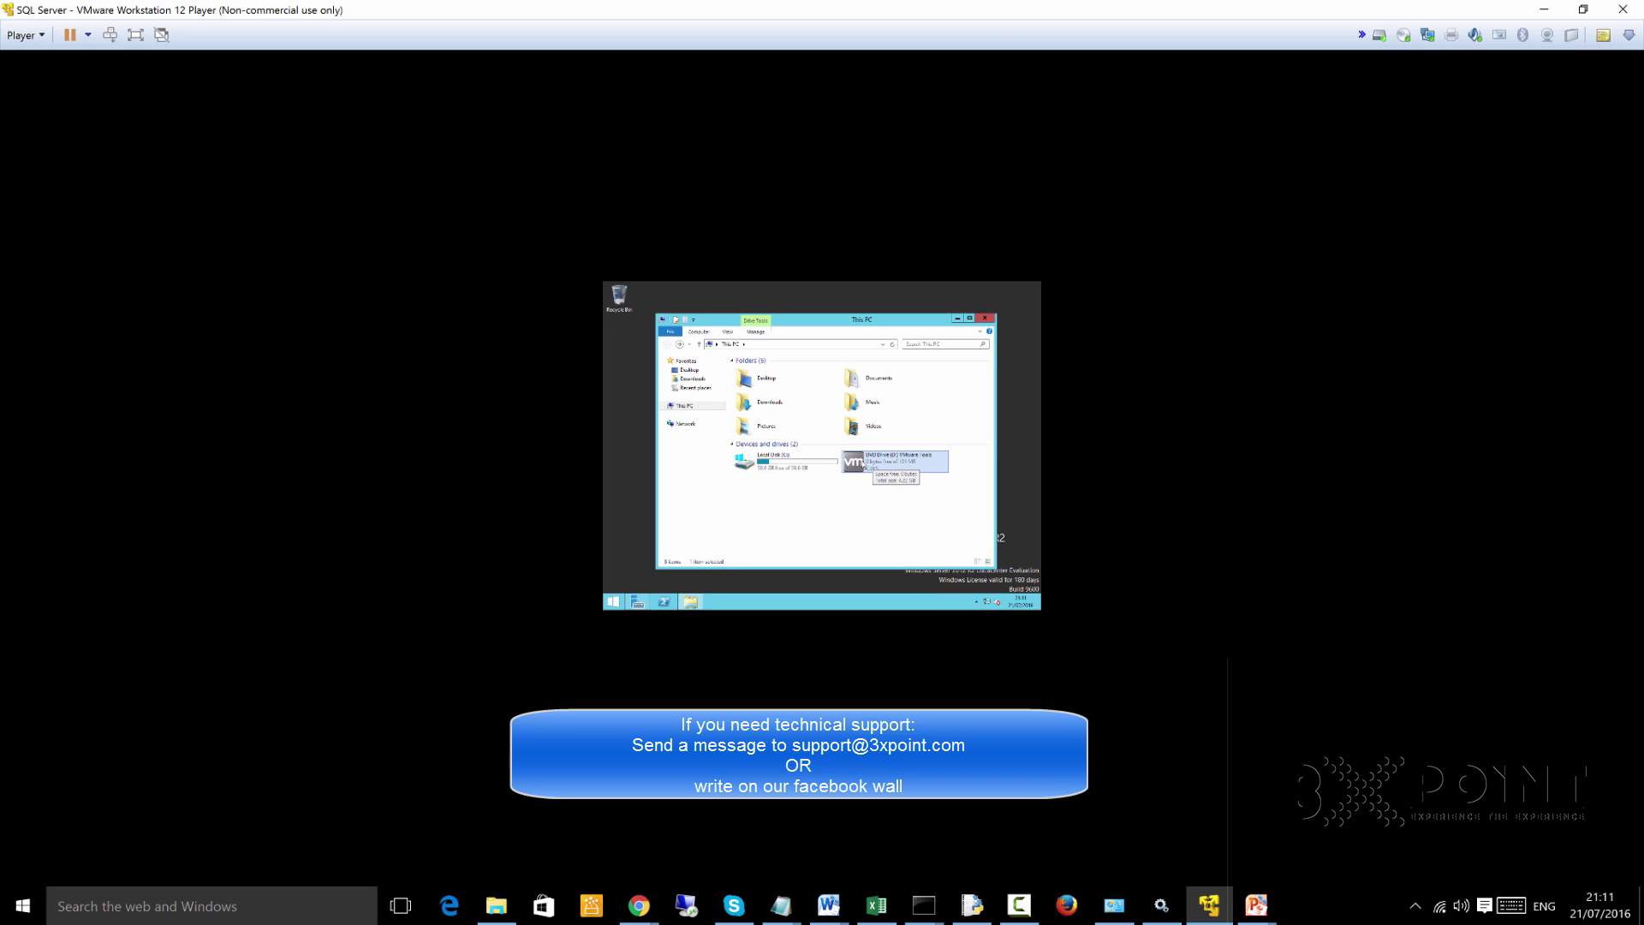
Run the VMware Tools disc from This PC to launch its setup wizard
click(864, 488)
double_click(868, 461)
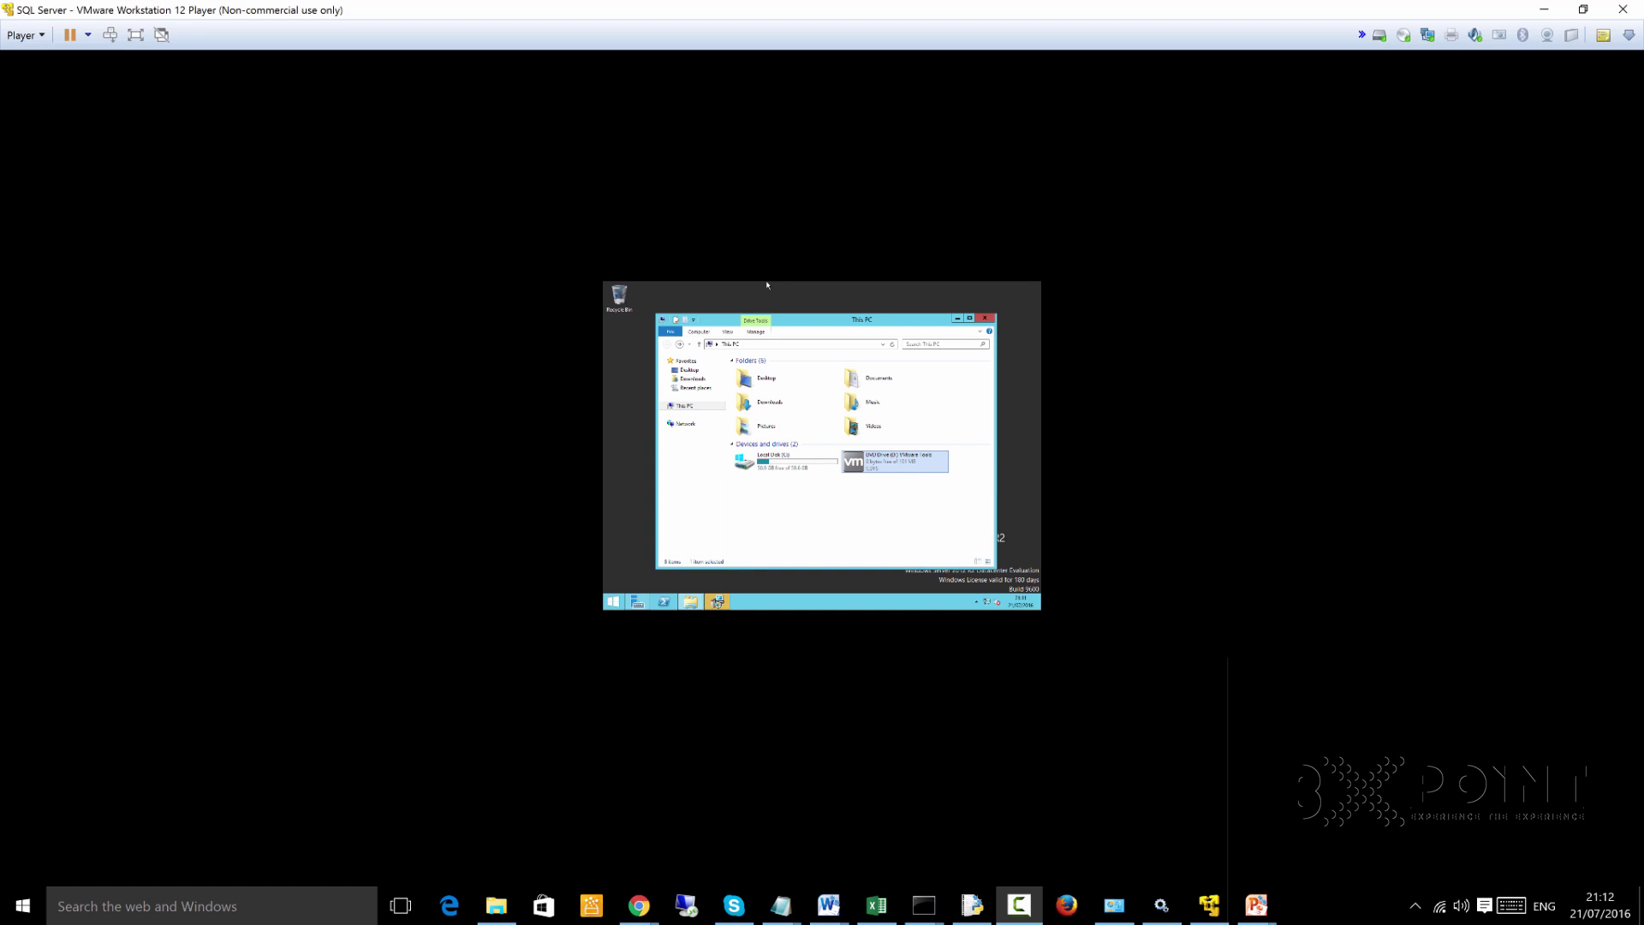
click(767, 284)
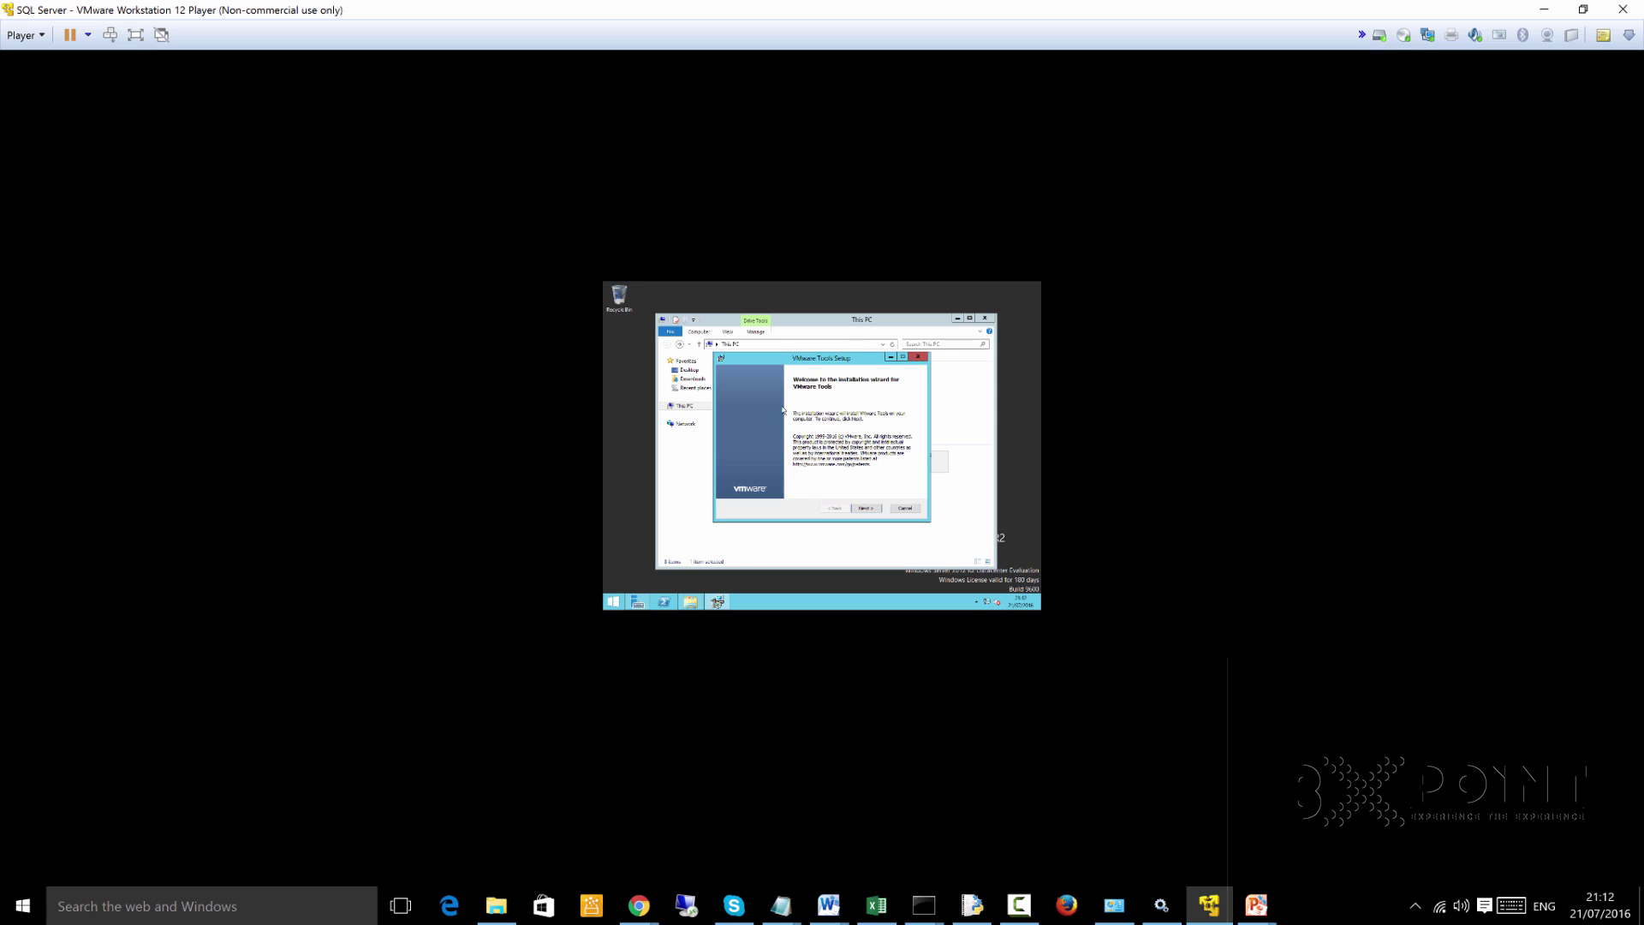
Install VMware Tools with the Complete setup type and finish the wizard
click(865, 509)
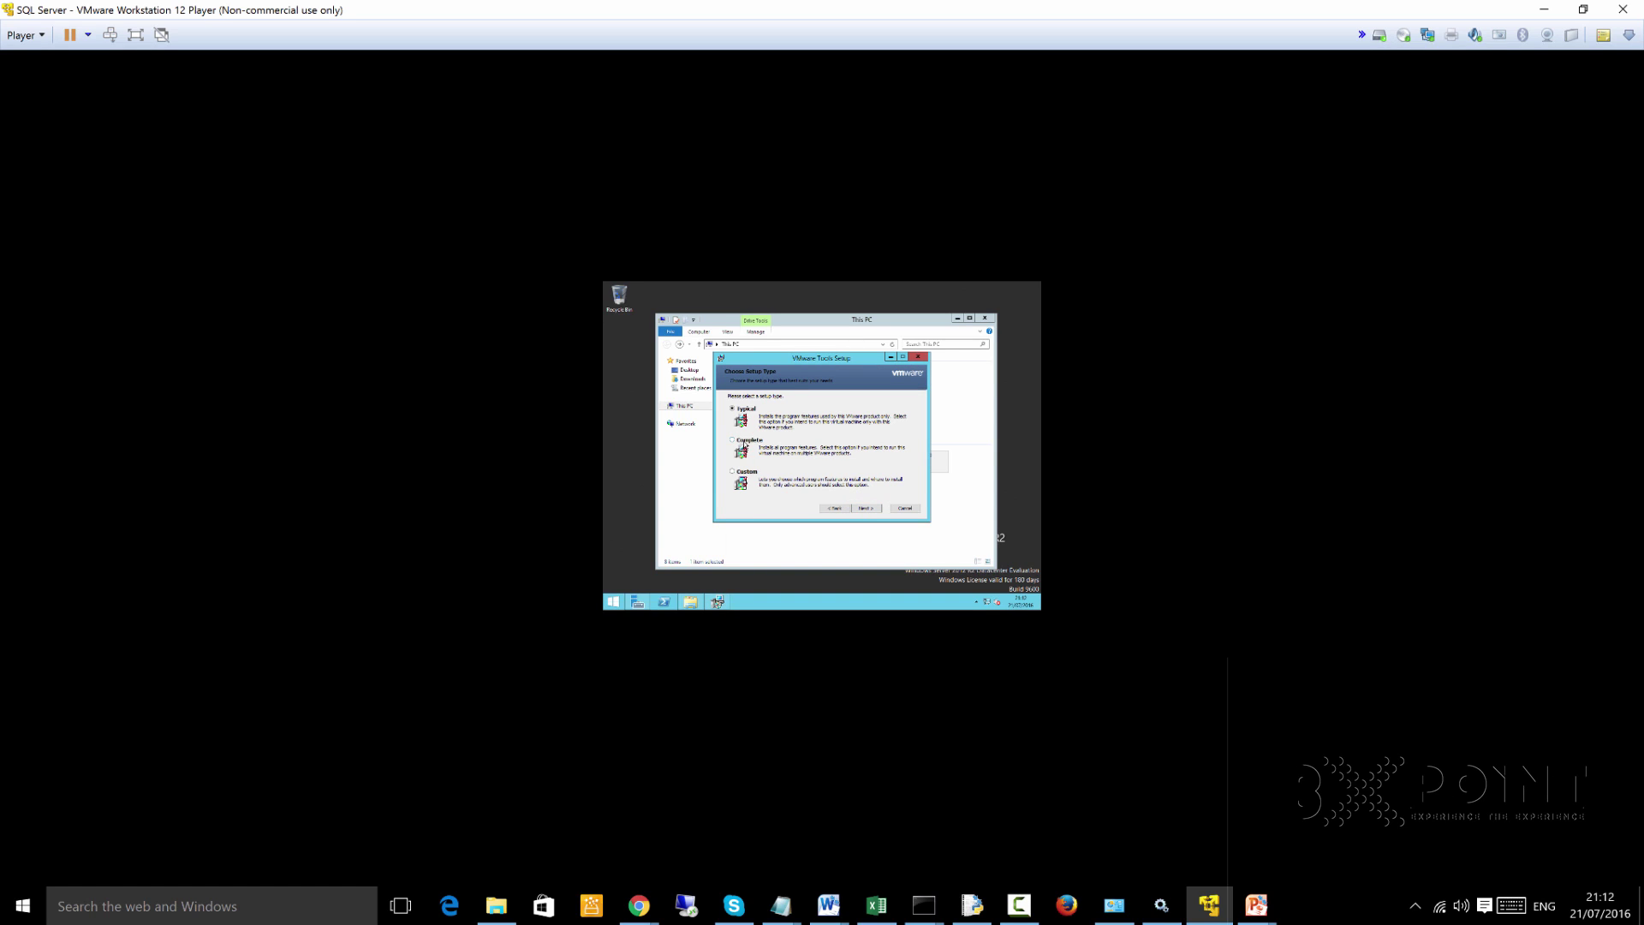
click(863, 508)
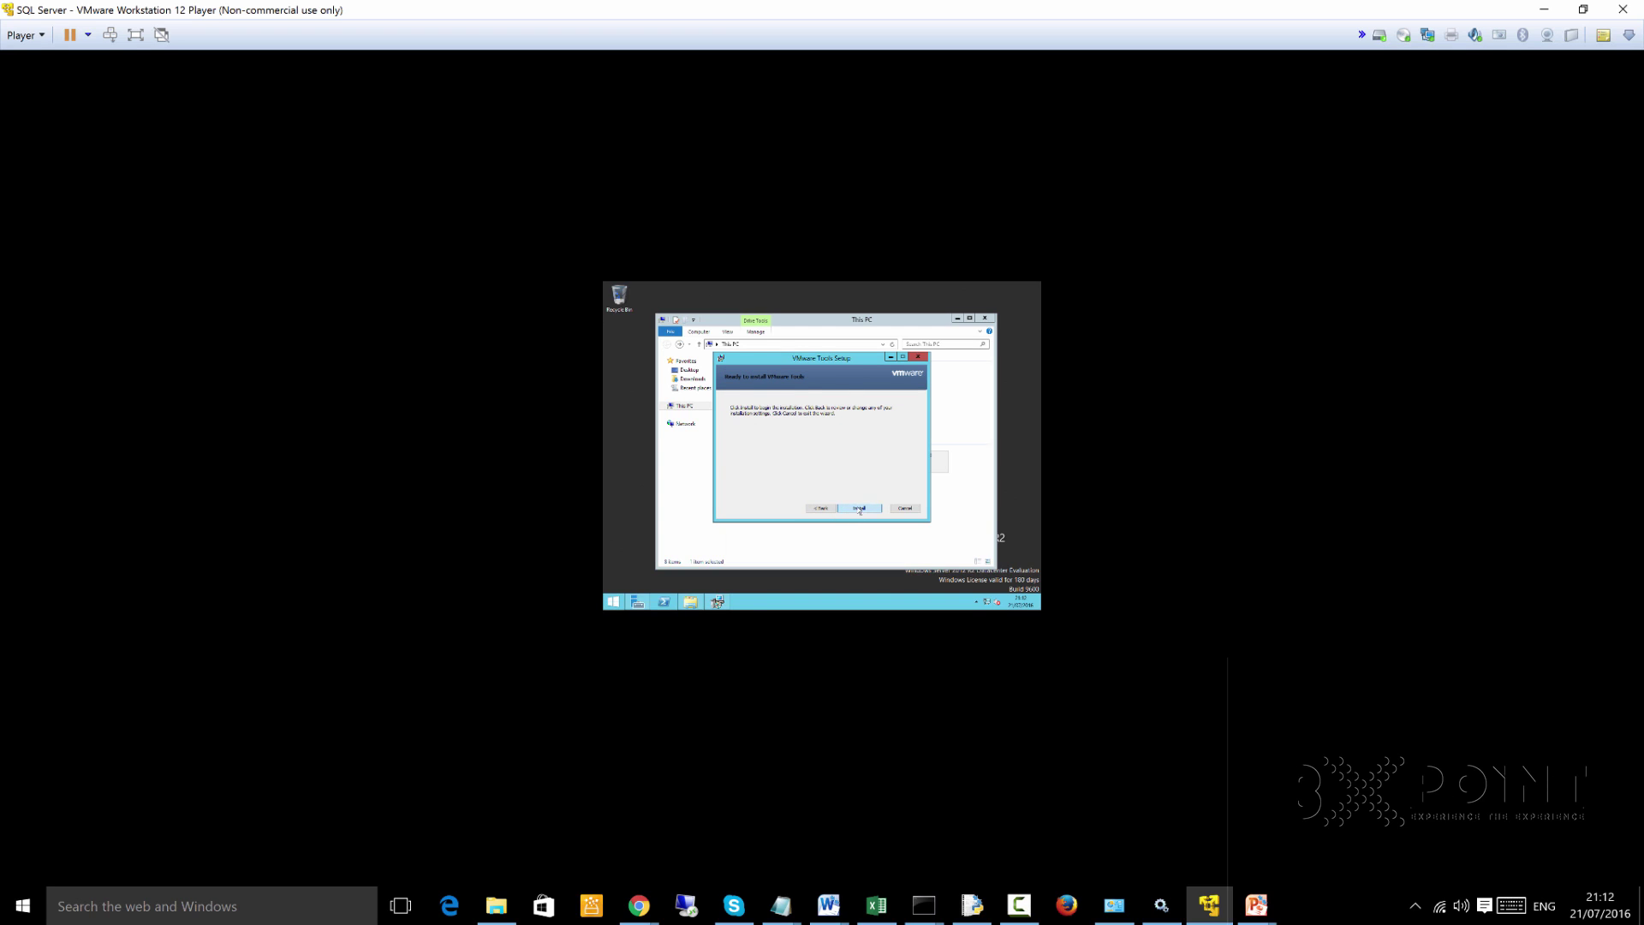
click(860, 508)
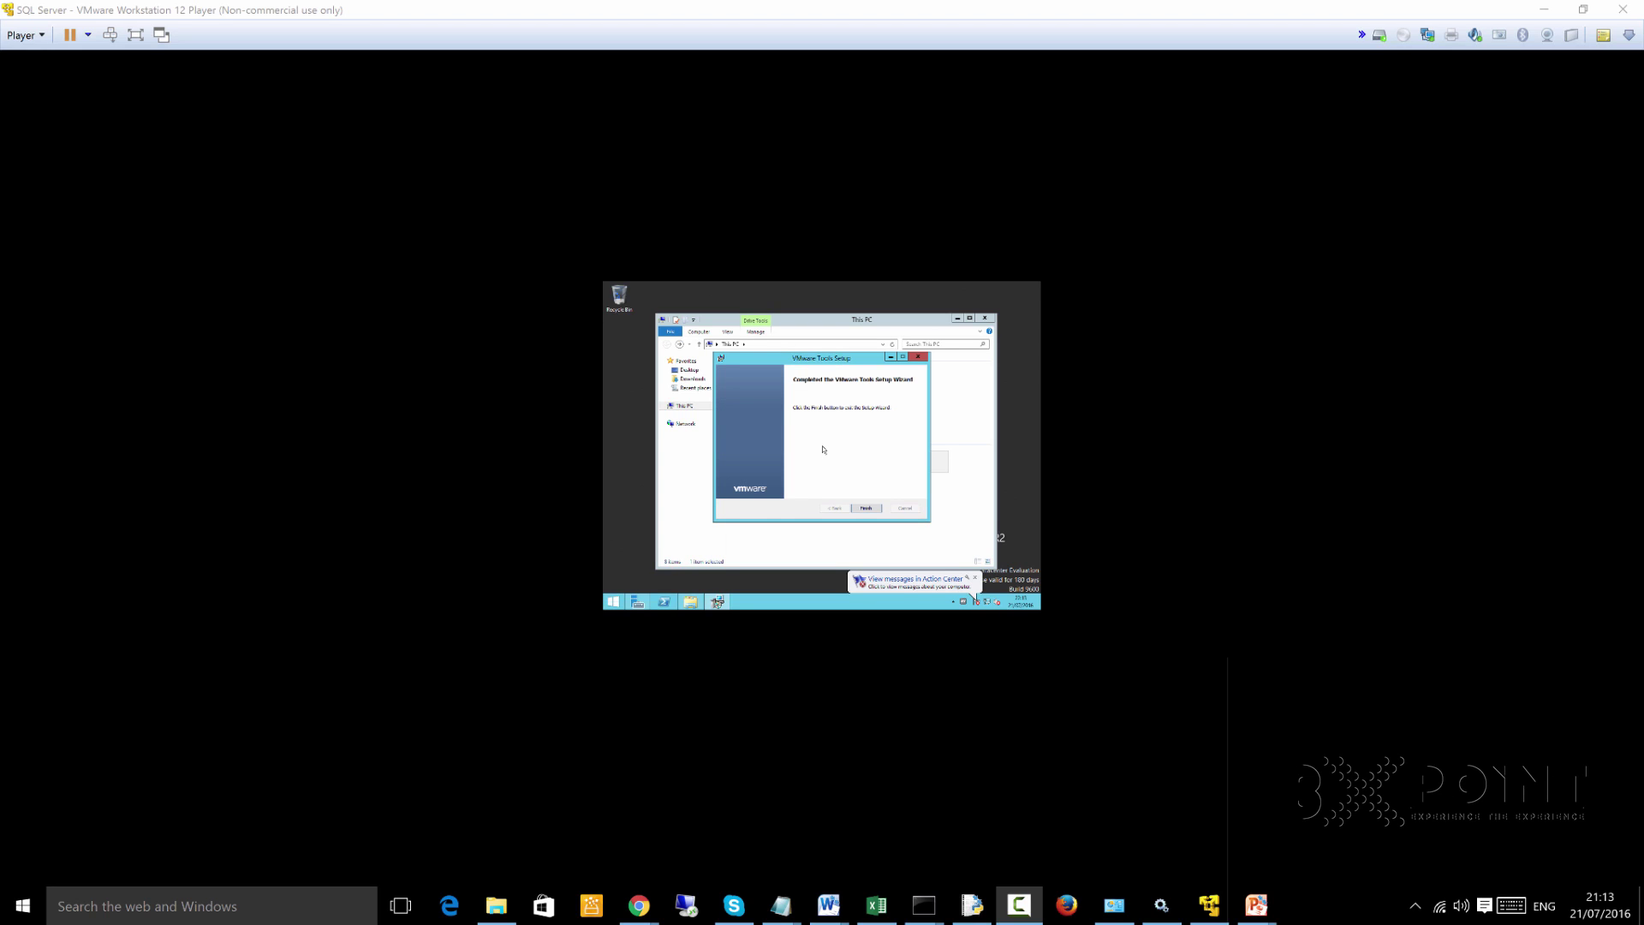
click(823, 449)
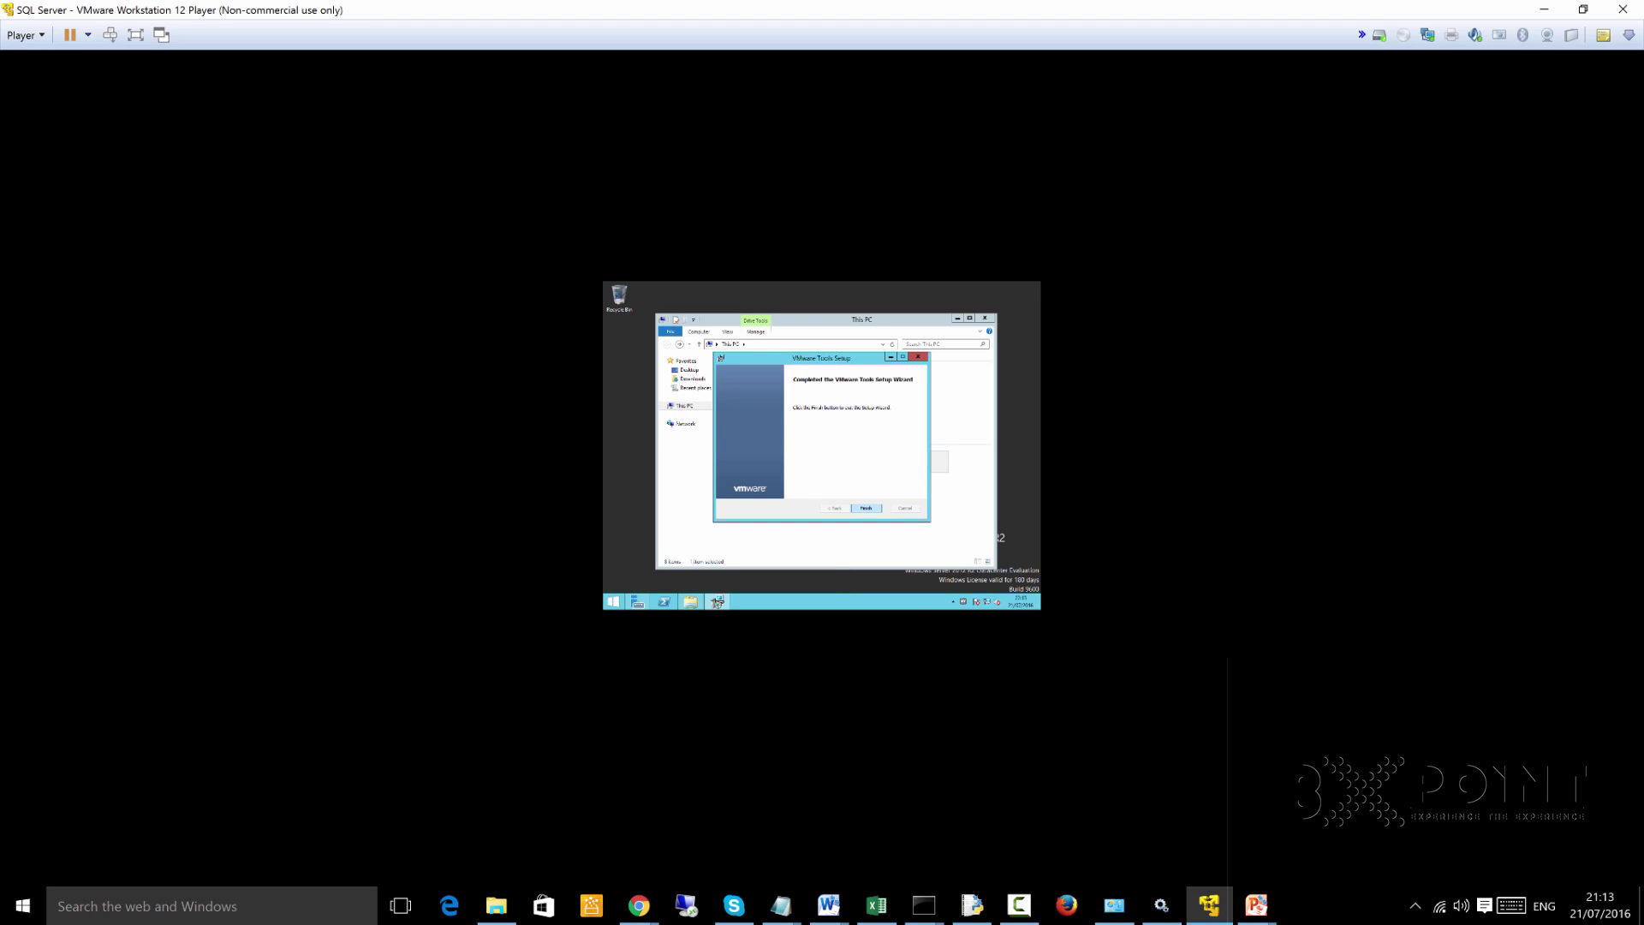
key(Return)
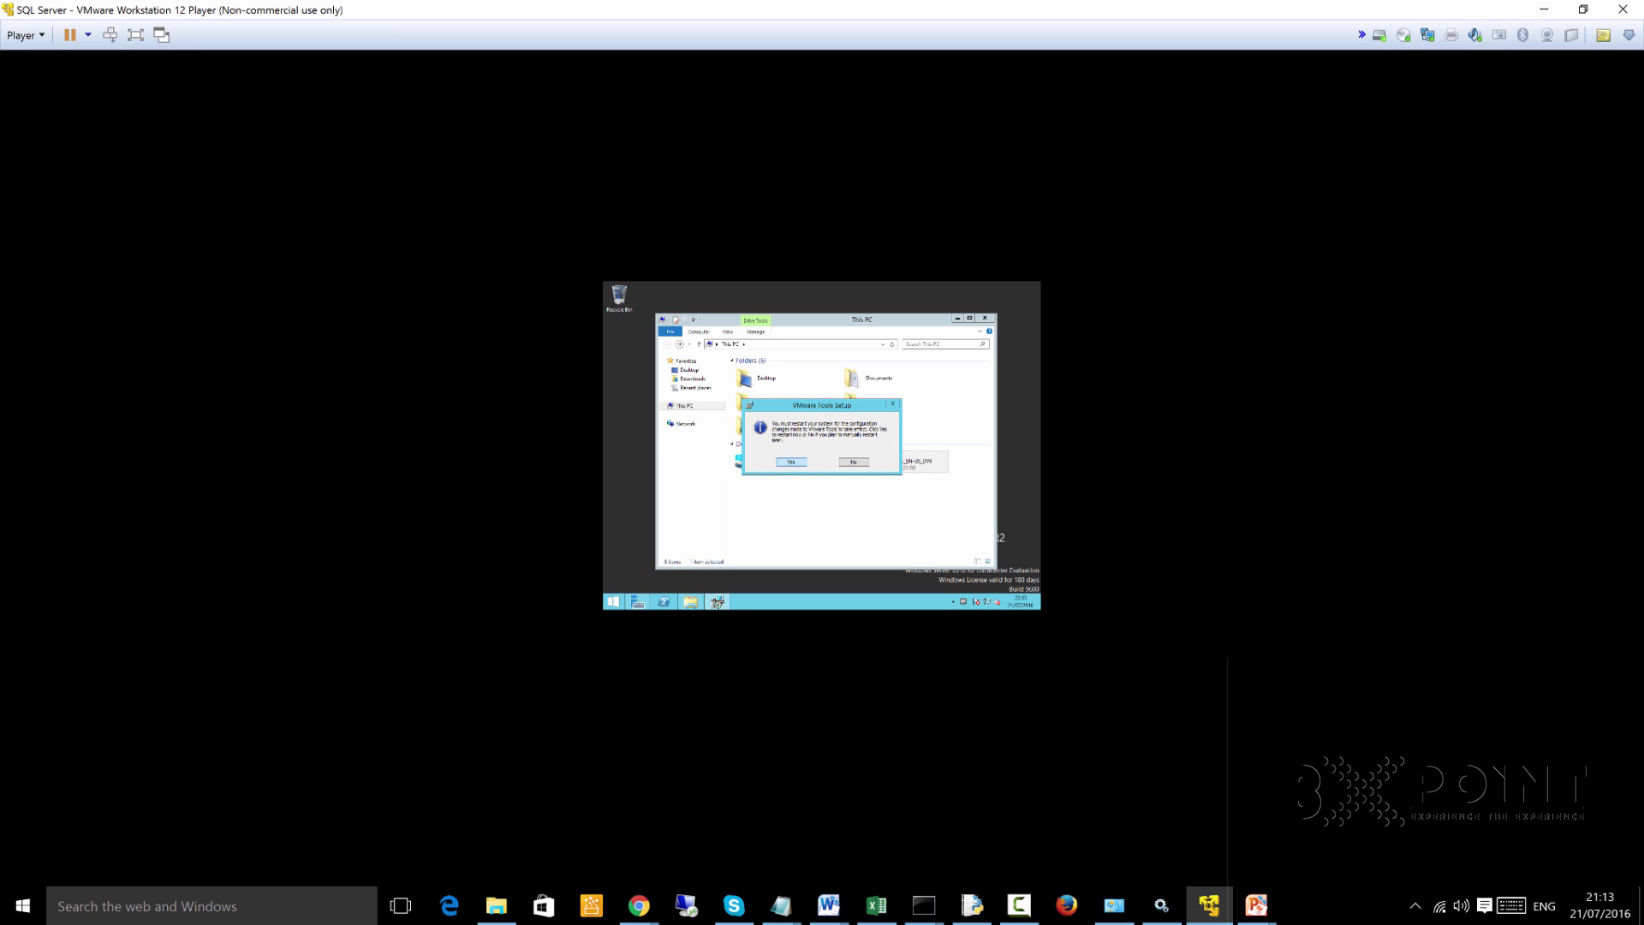
Confirm the guest restart, then sign back in as Administrator with the account password
key(Return)
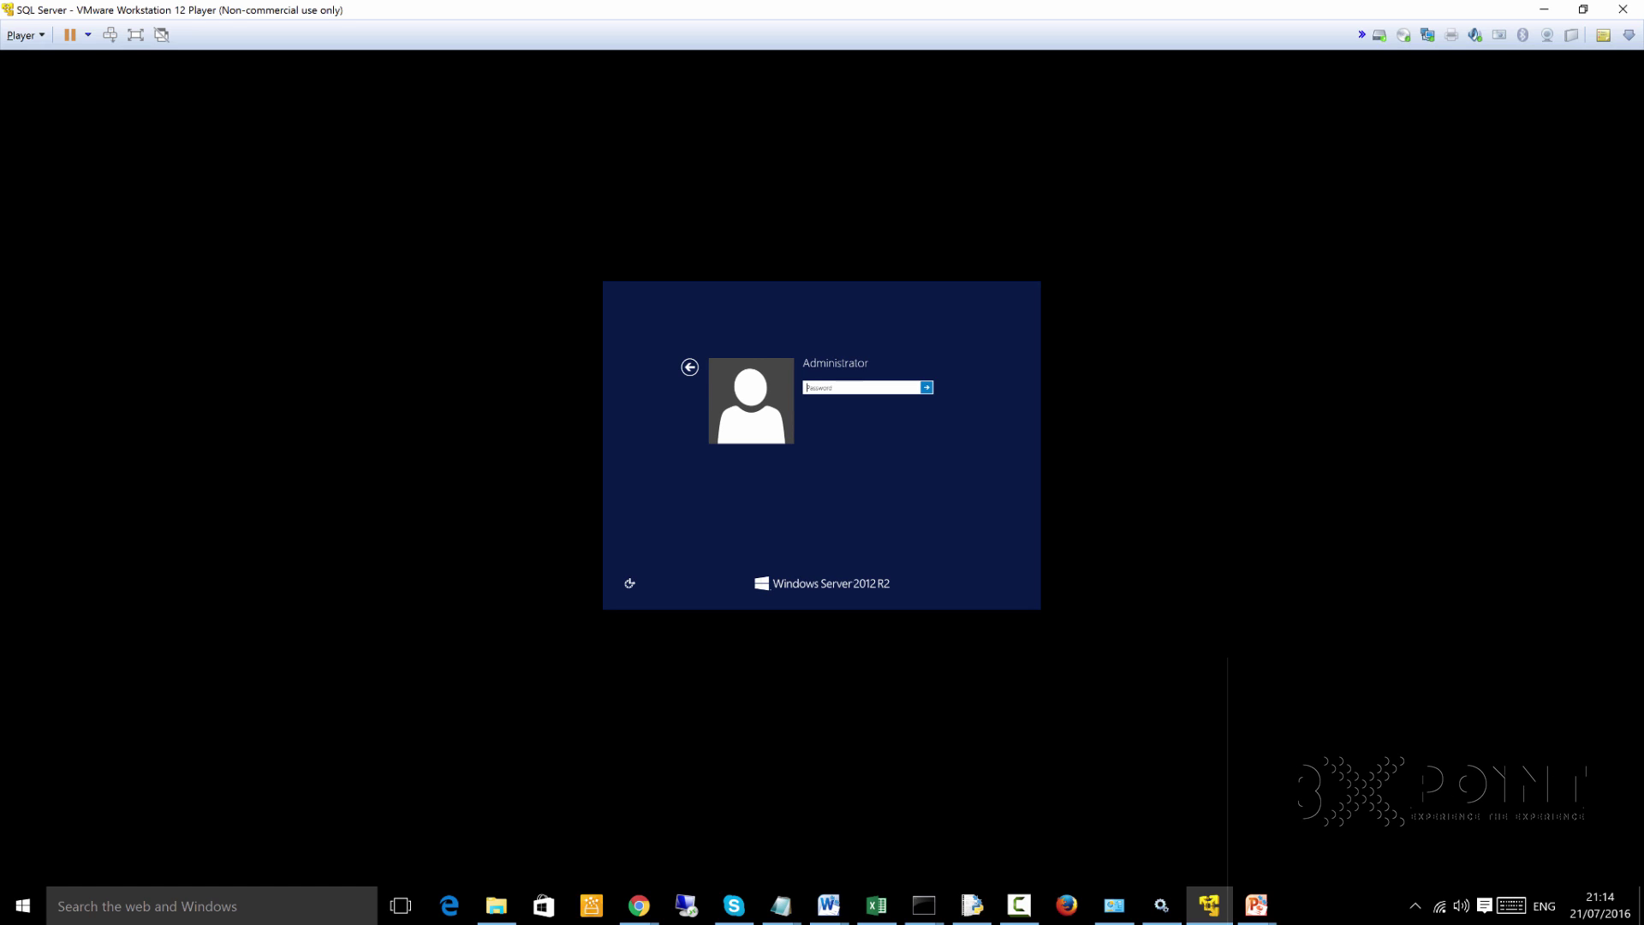
text(P)
key(Return)
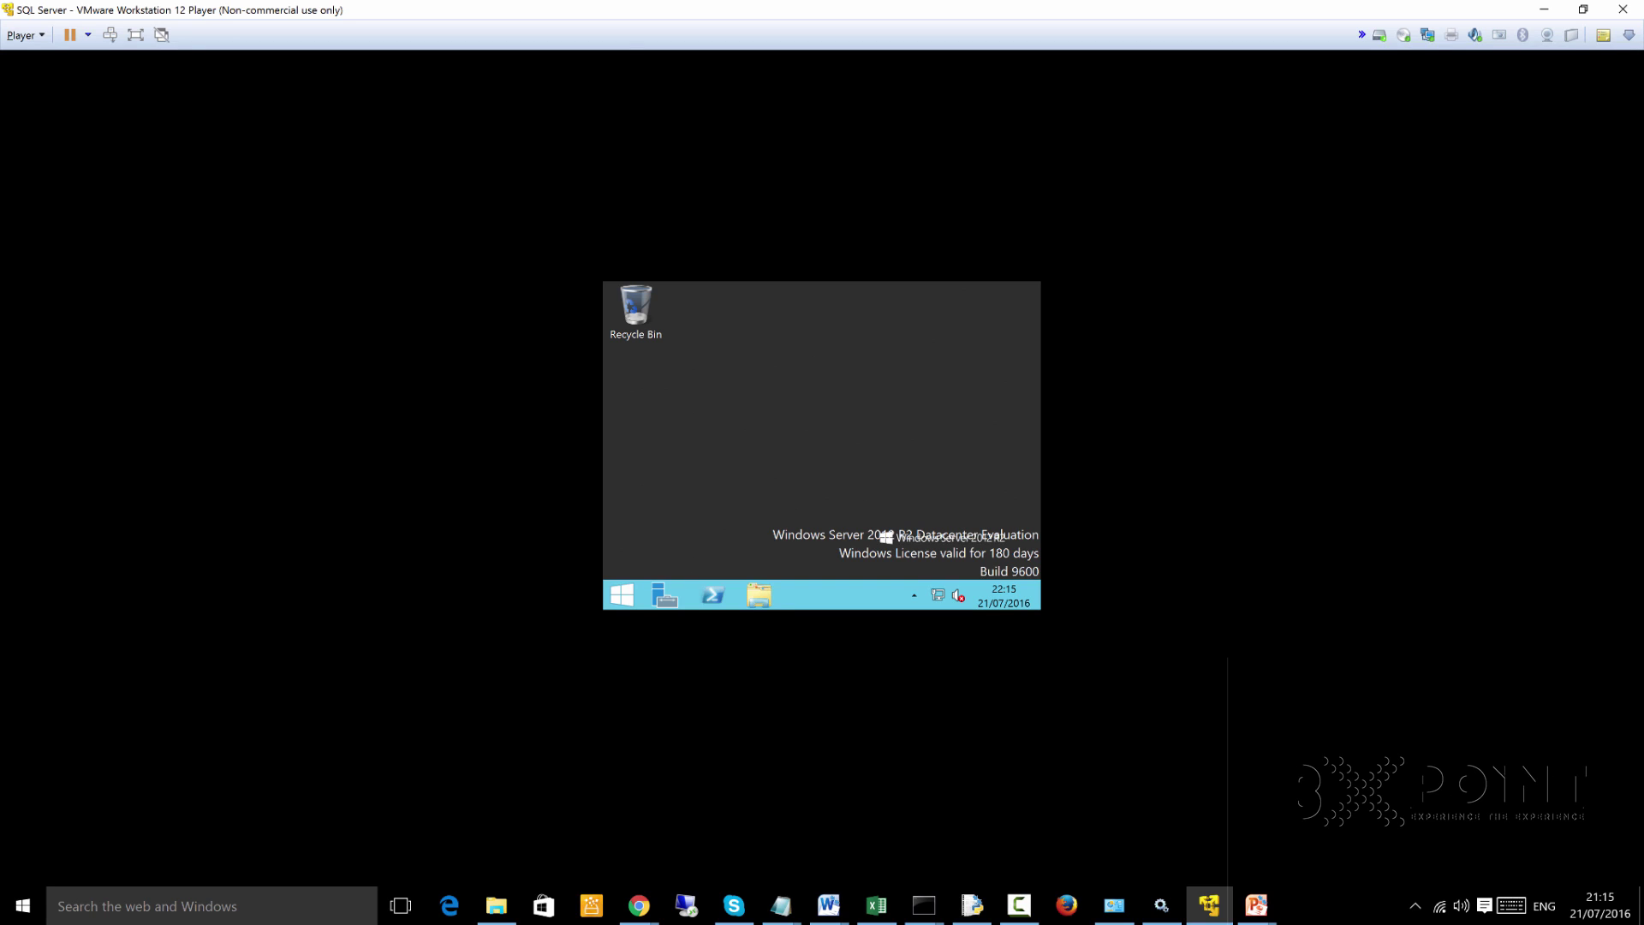
Raise the guest screen resolution to 2560 × 1600 and apply it
right_click(799, 400)
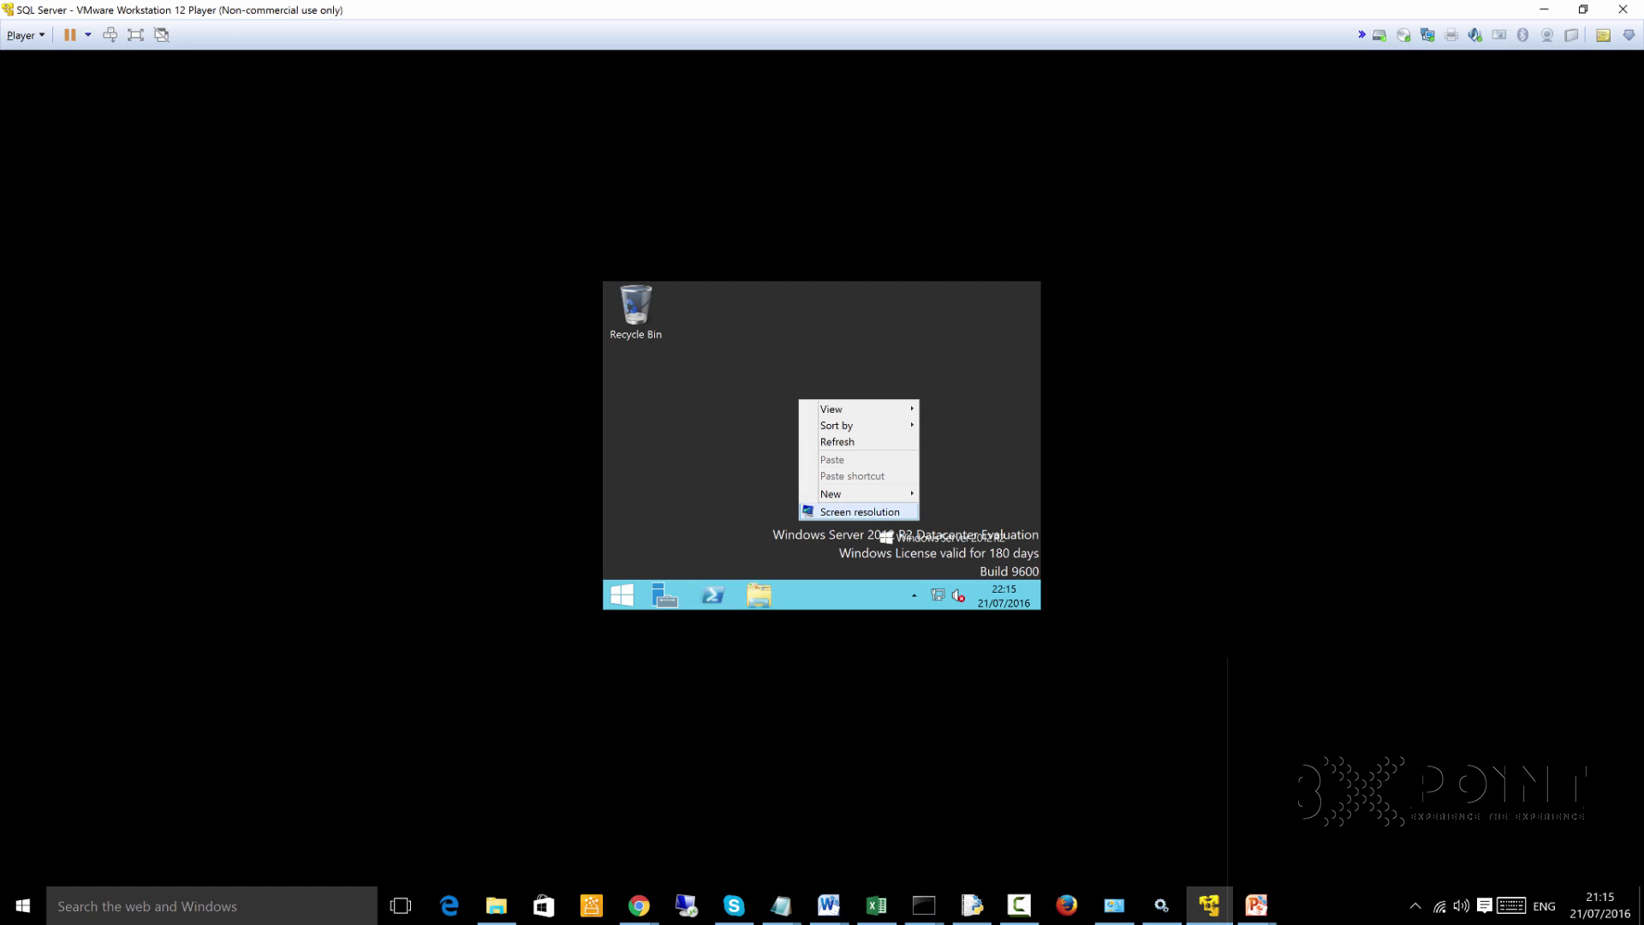
key(Escape)
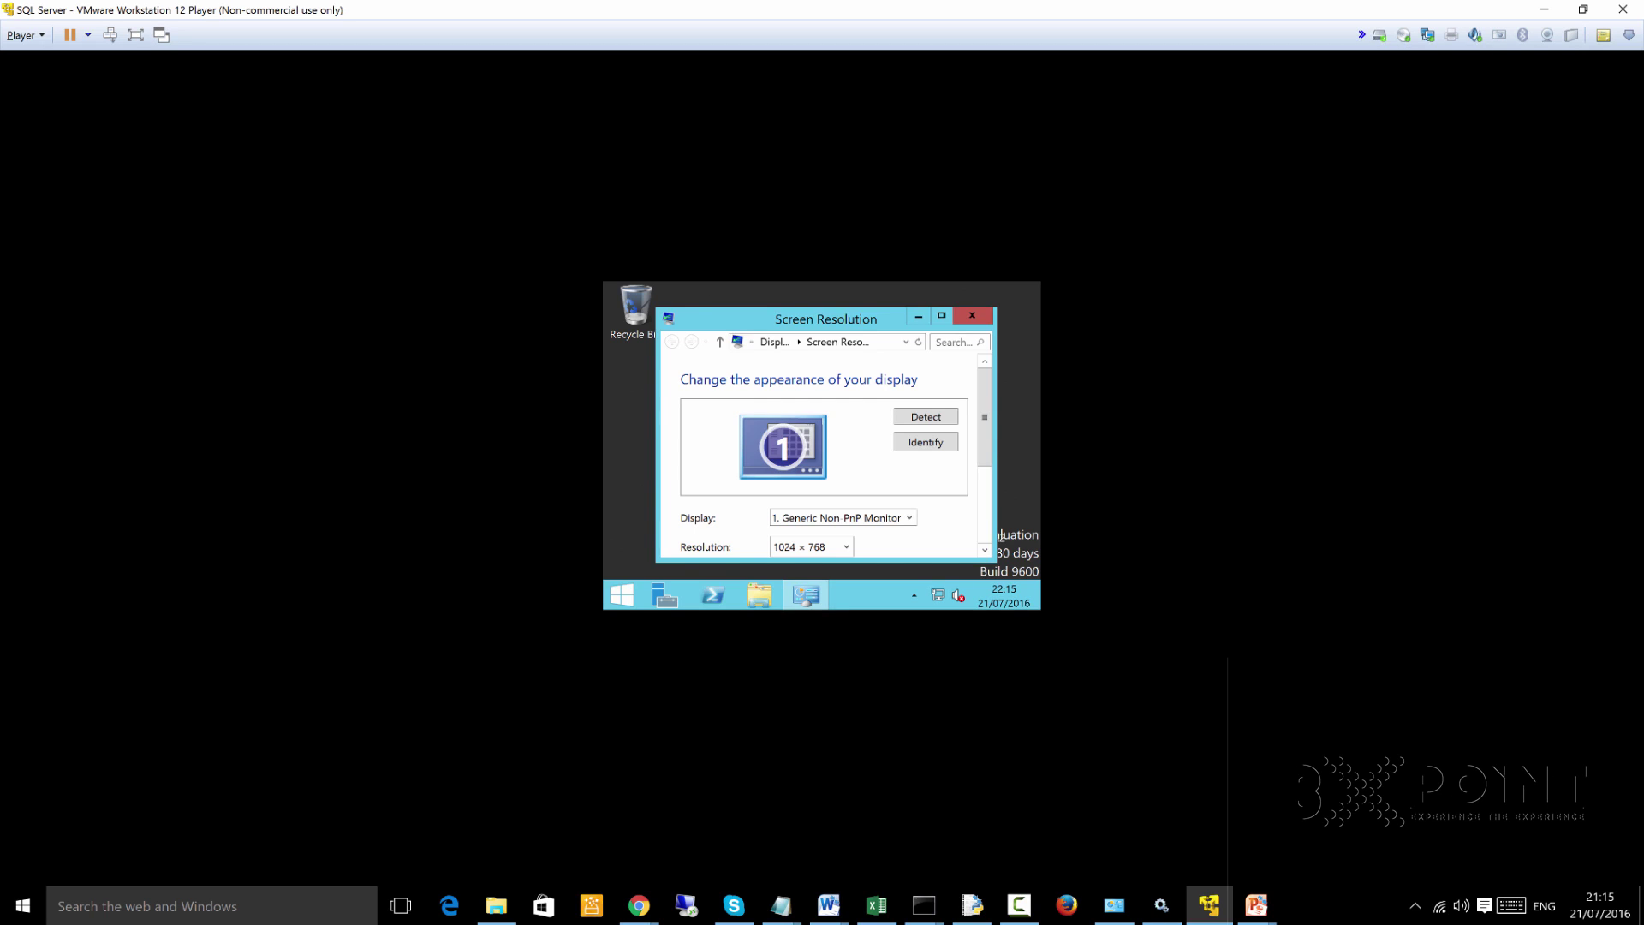
scroll(1001, 535, down, 3)
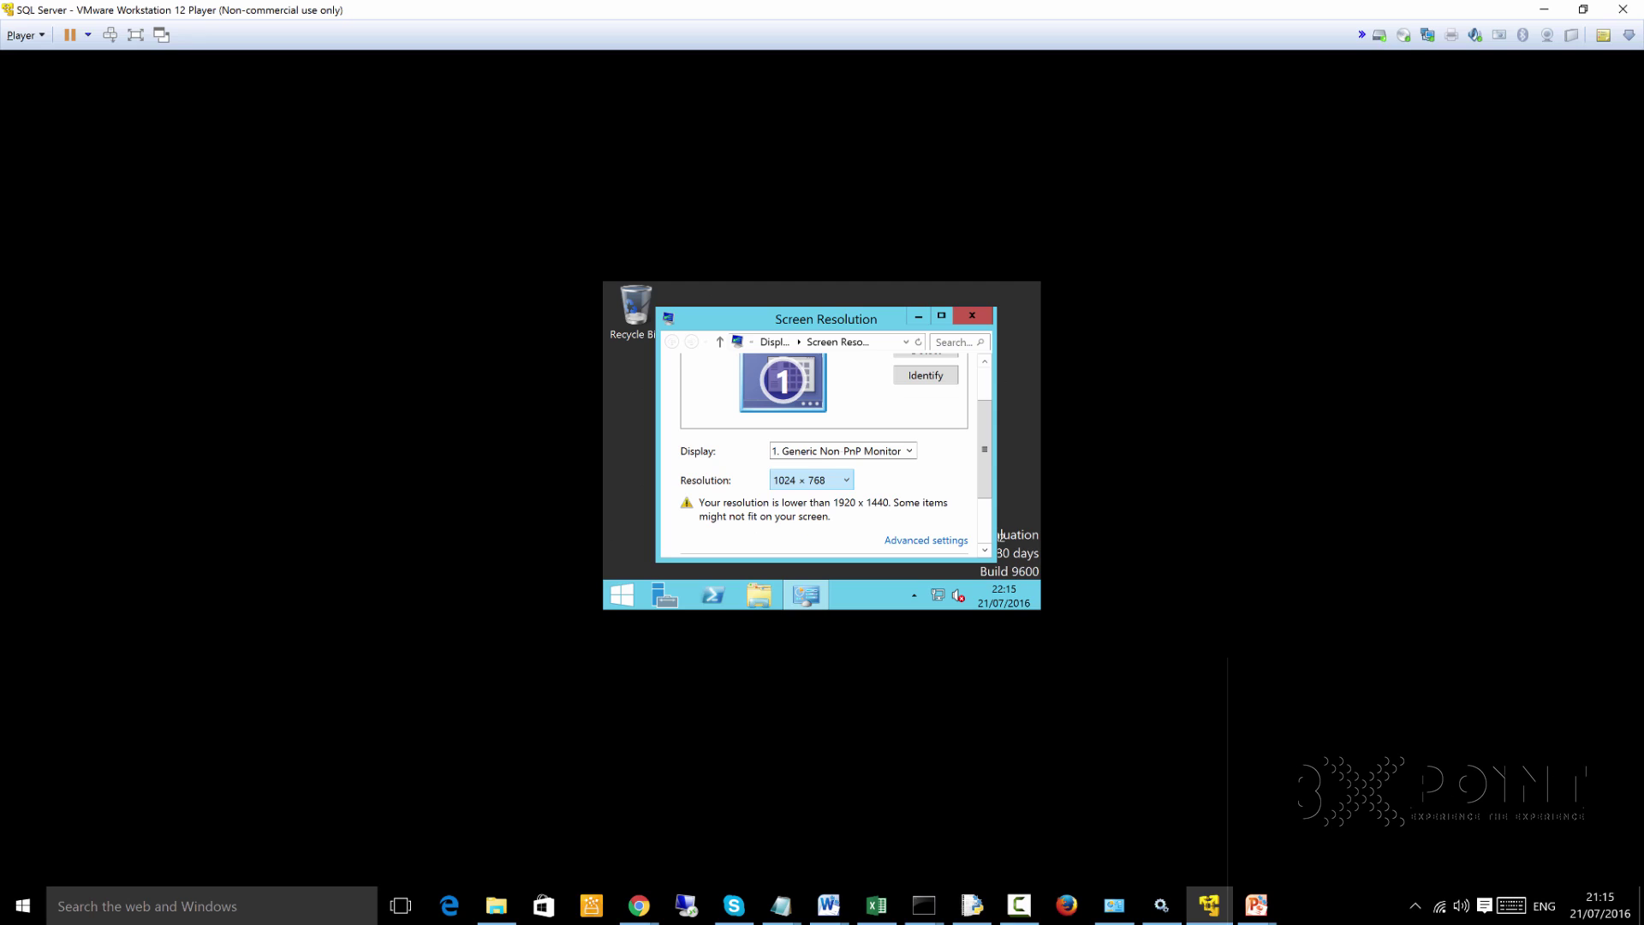
click(812, 480)
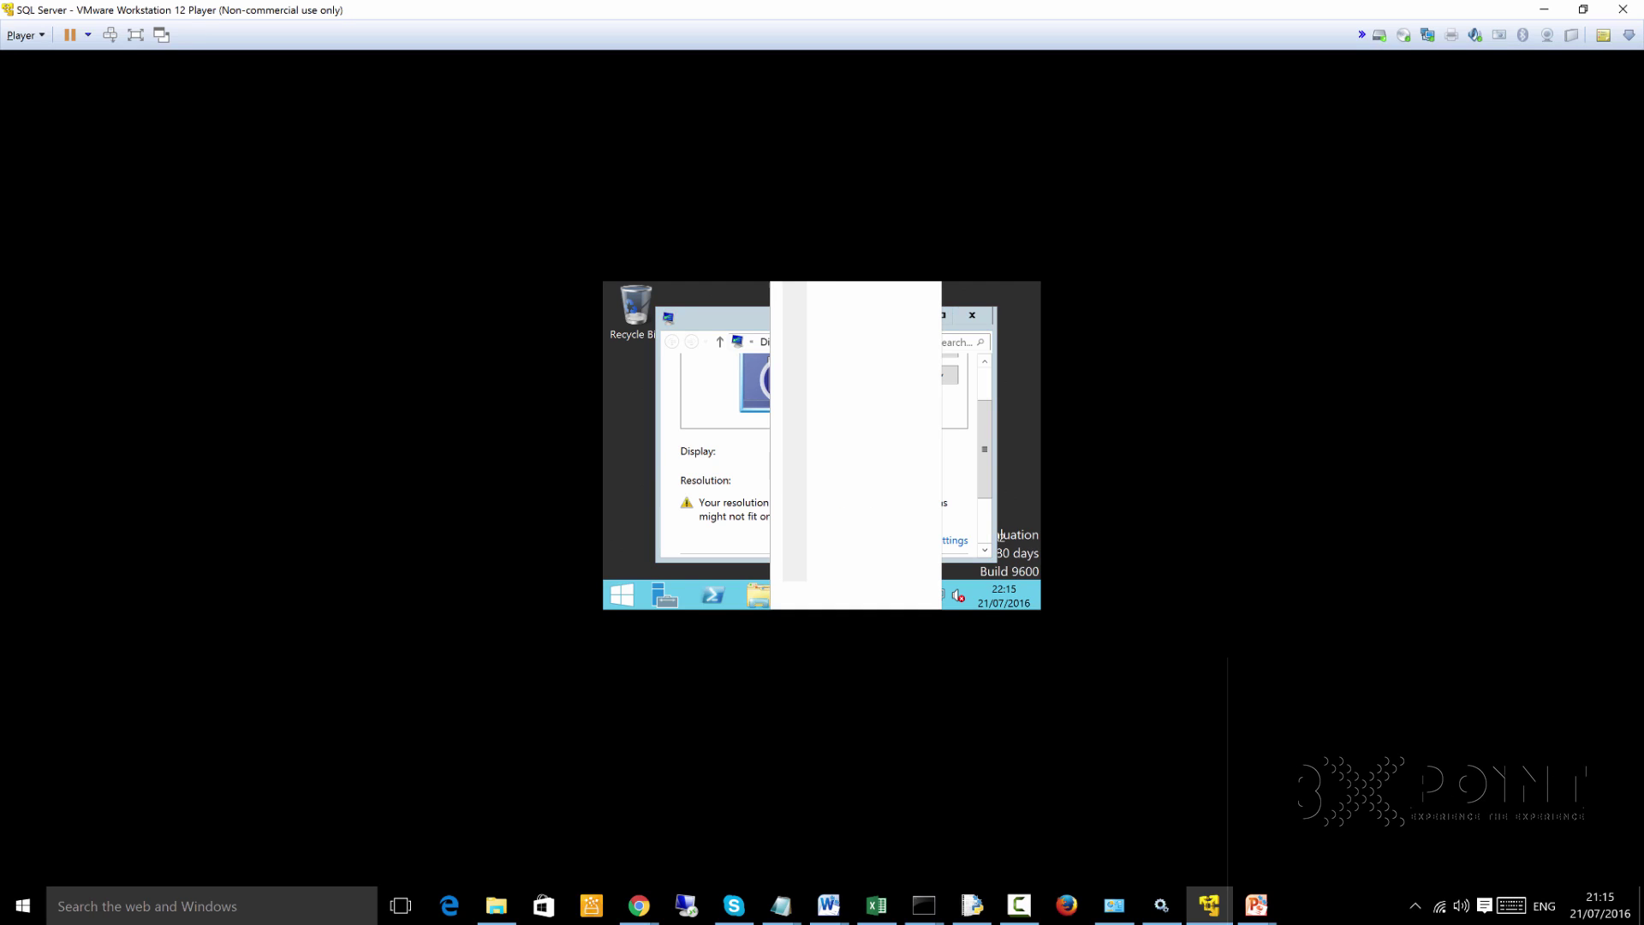
key(Up)
key(Up)
key(Up)
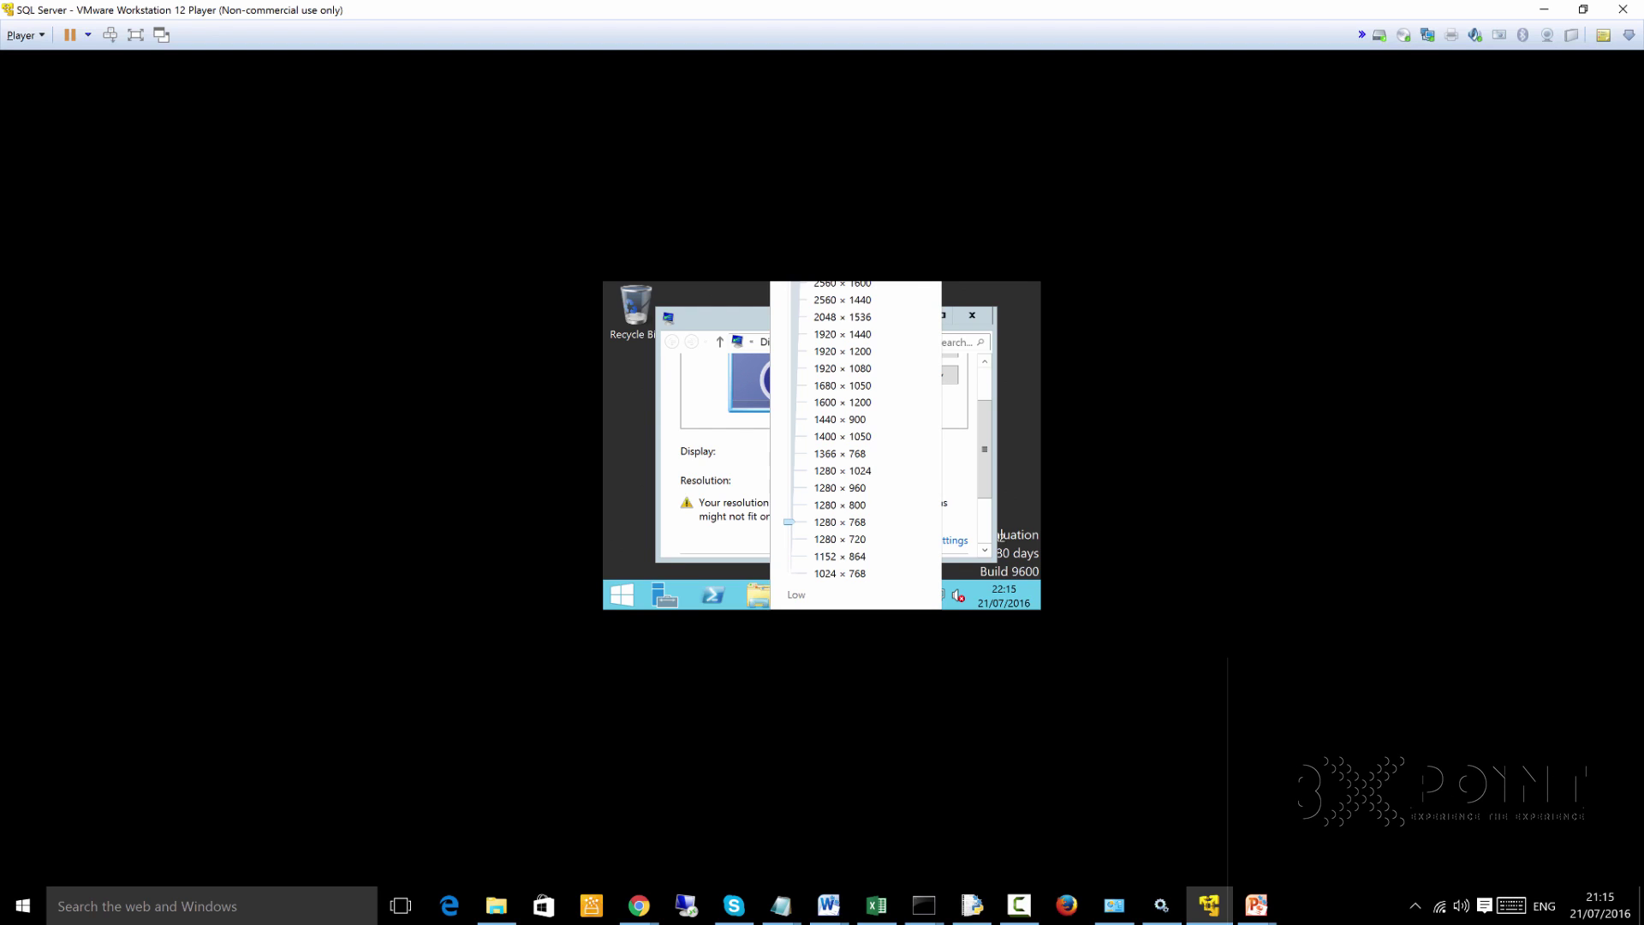
key(Up)
key(Up)
key(Up)
key(Up)
key(Up)
key(Up)
key(Up)
key(Up)
key(Up)
key(Up)
key(Up)
key(Up)
key(Up)
key(Up)
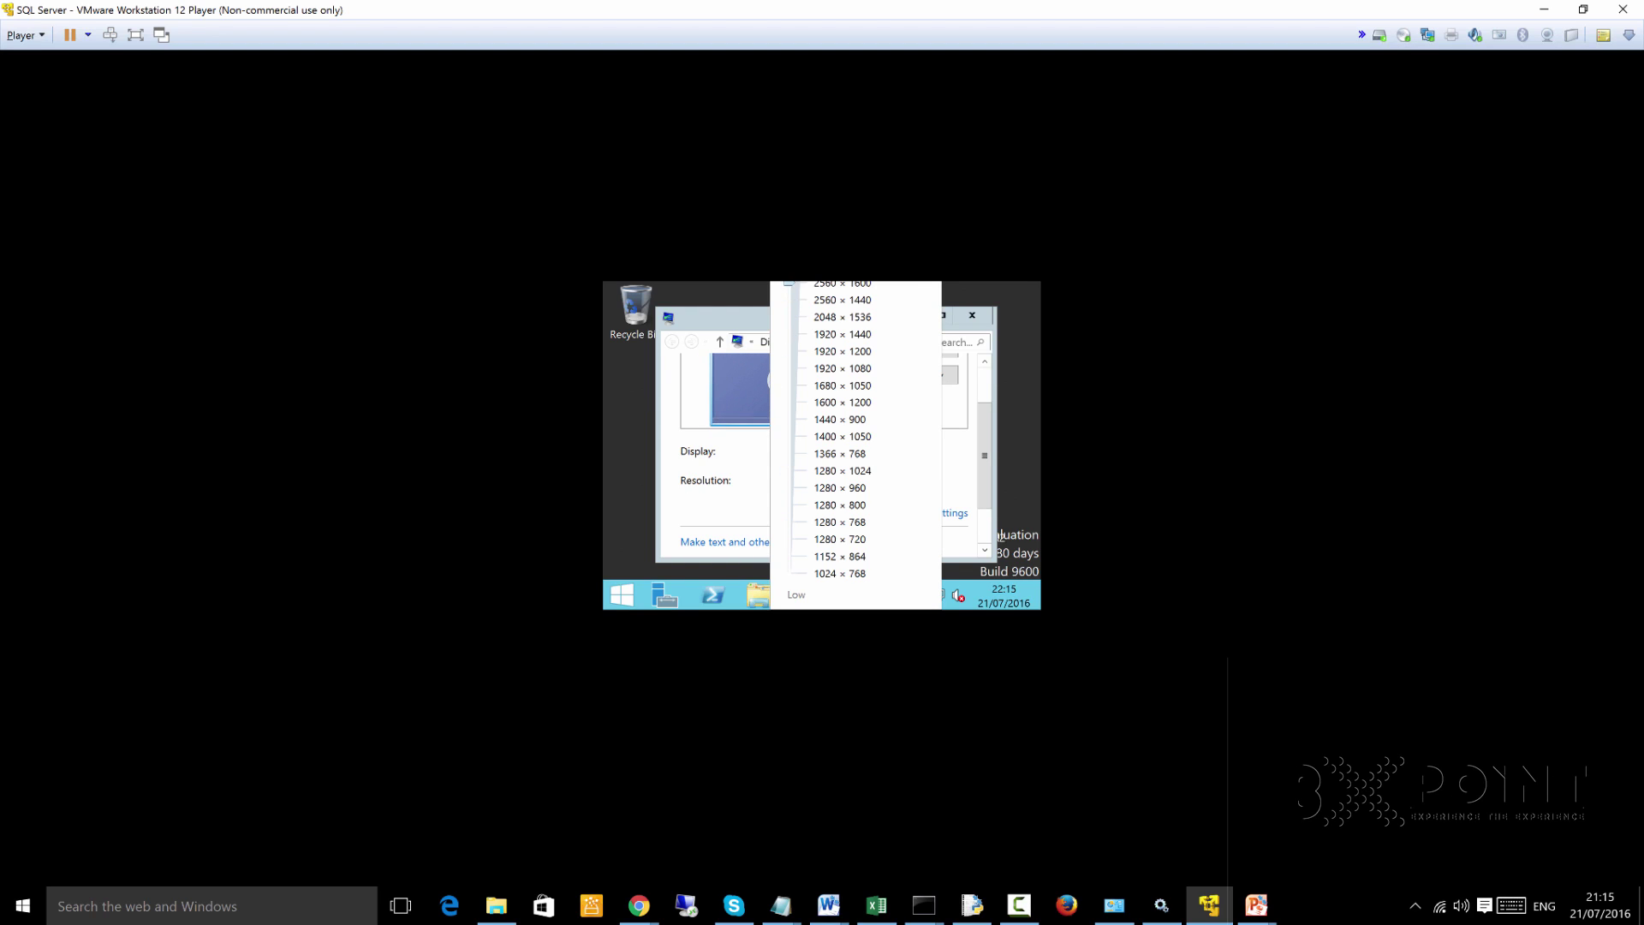
key(Return)
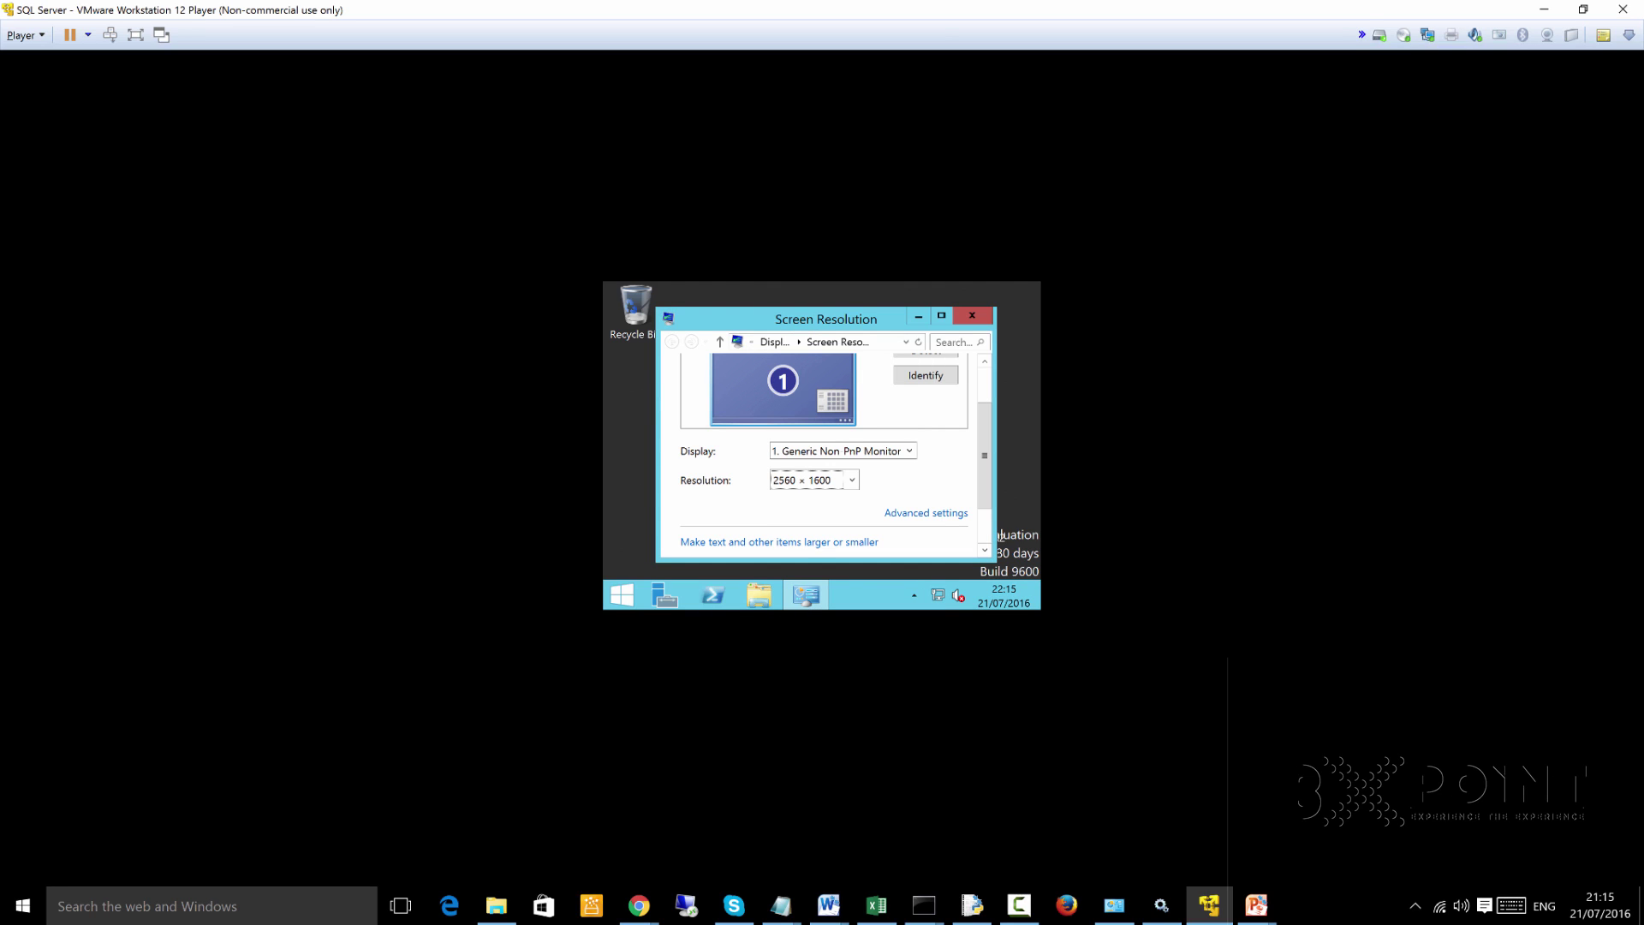
scroll(1000, 535, down, 2)
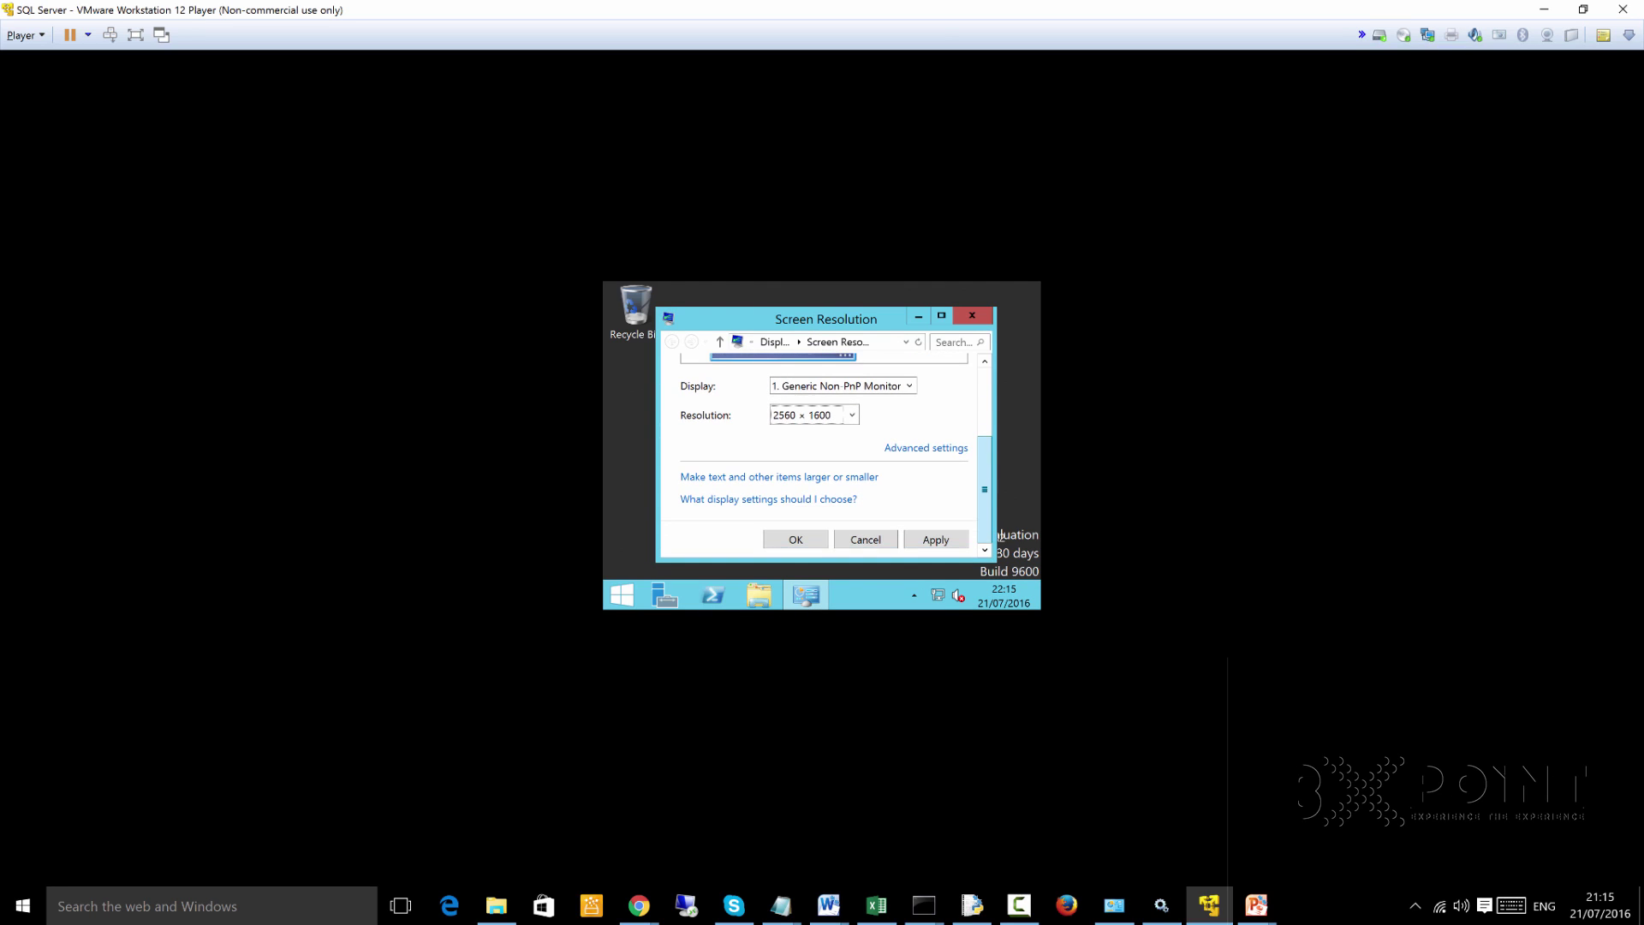
key(Return)
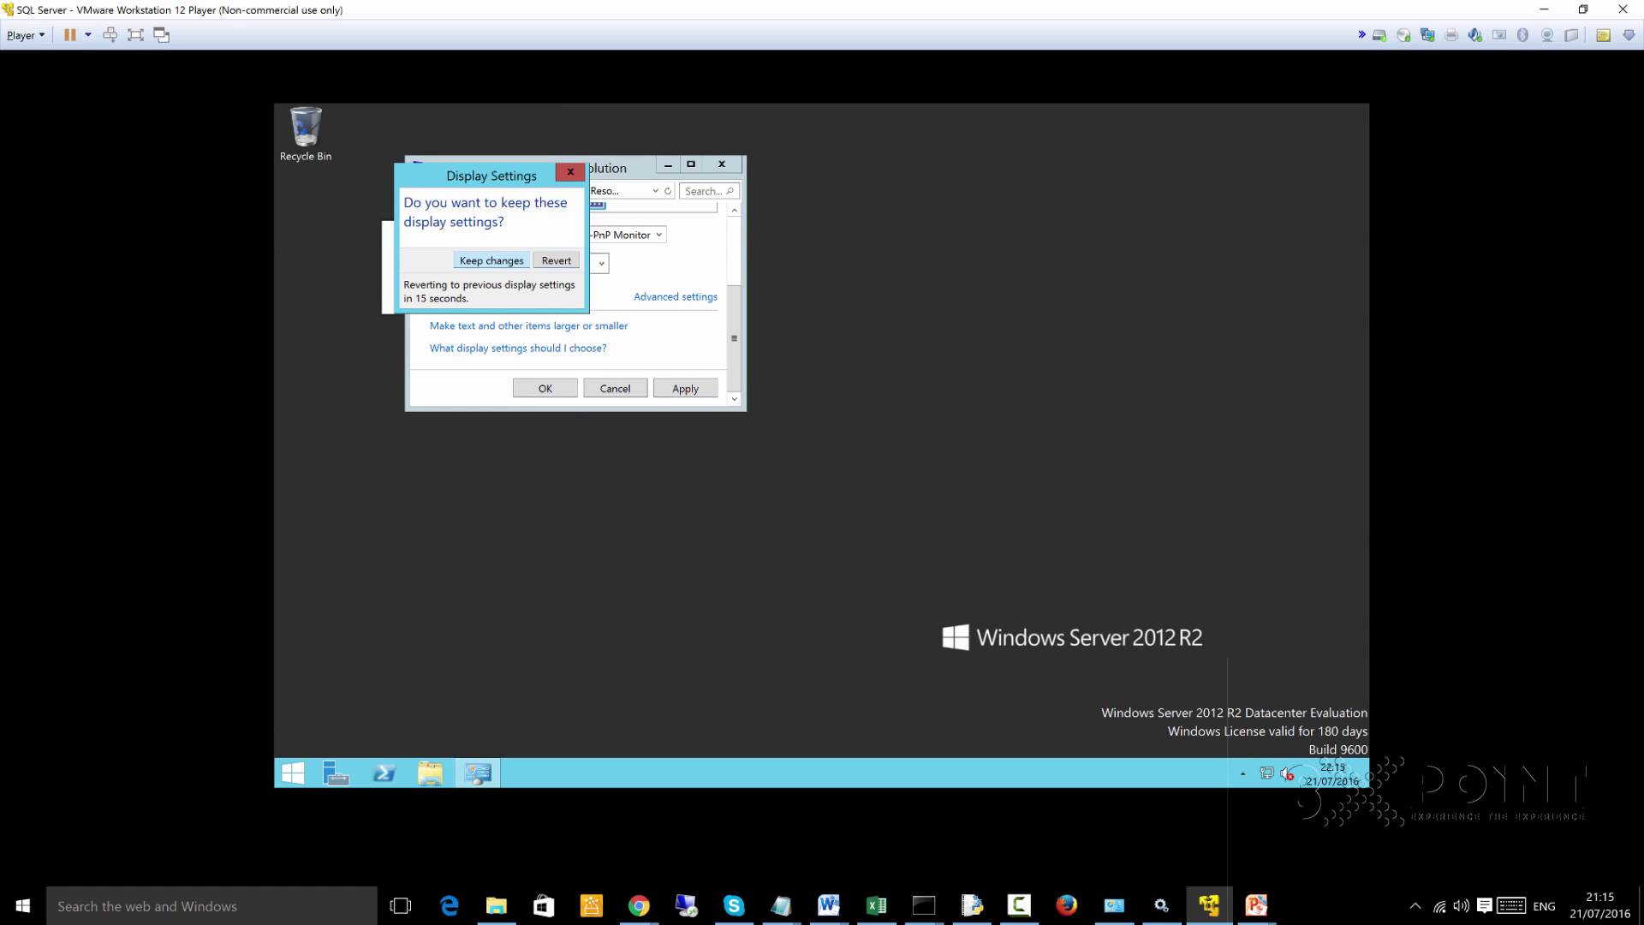
Keep 2560 × 1600, switch to 3840 × 2160 and keep it, then close Screen Resolution and Server Manager
key(Return)
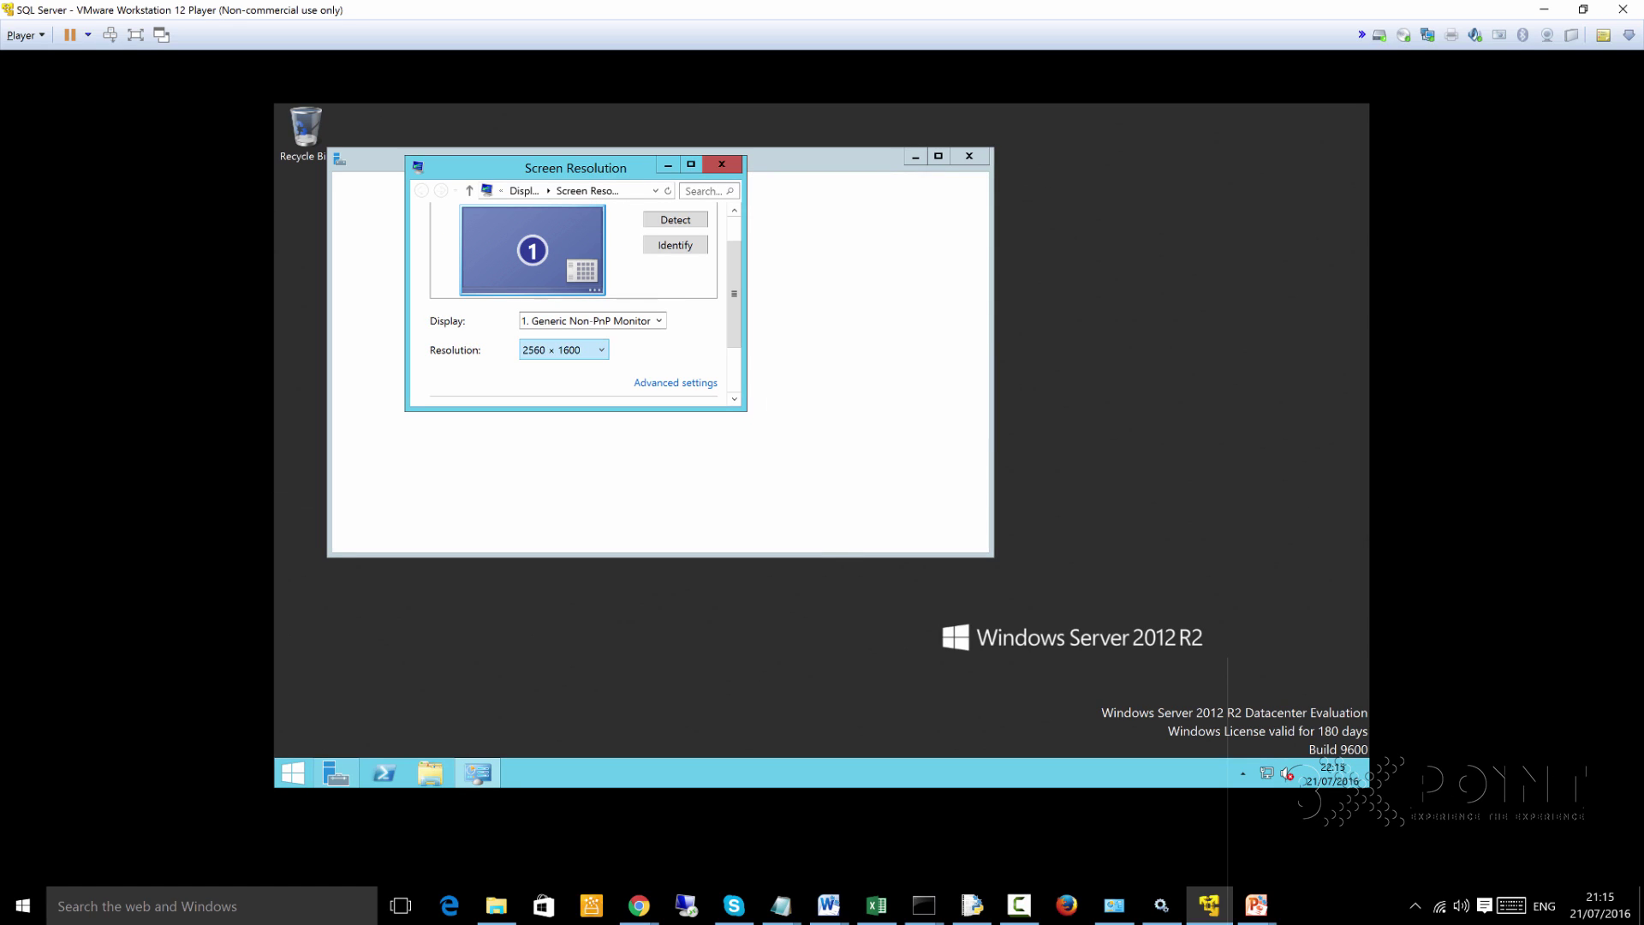
click(563, 350)
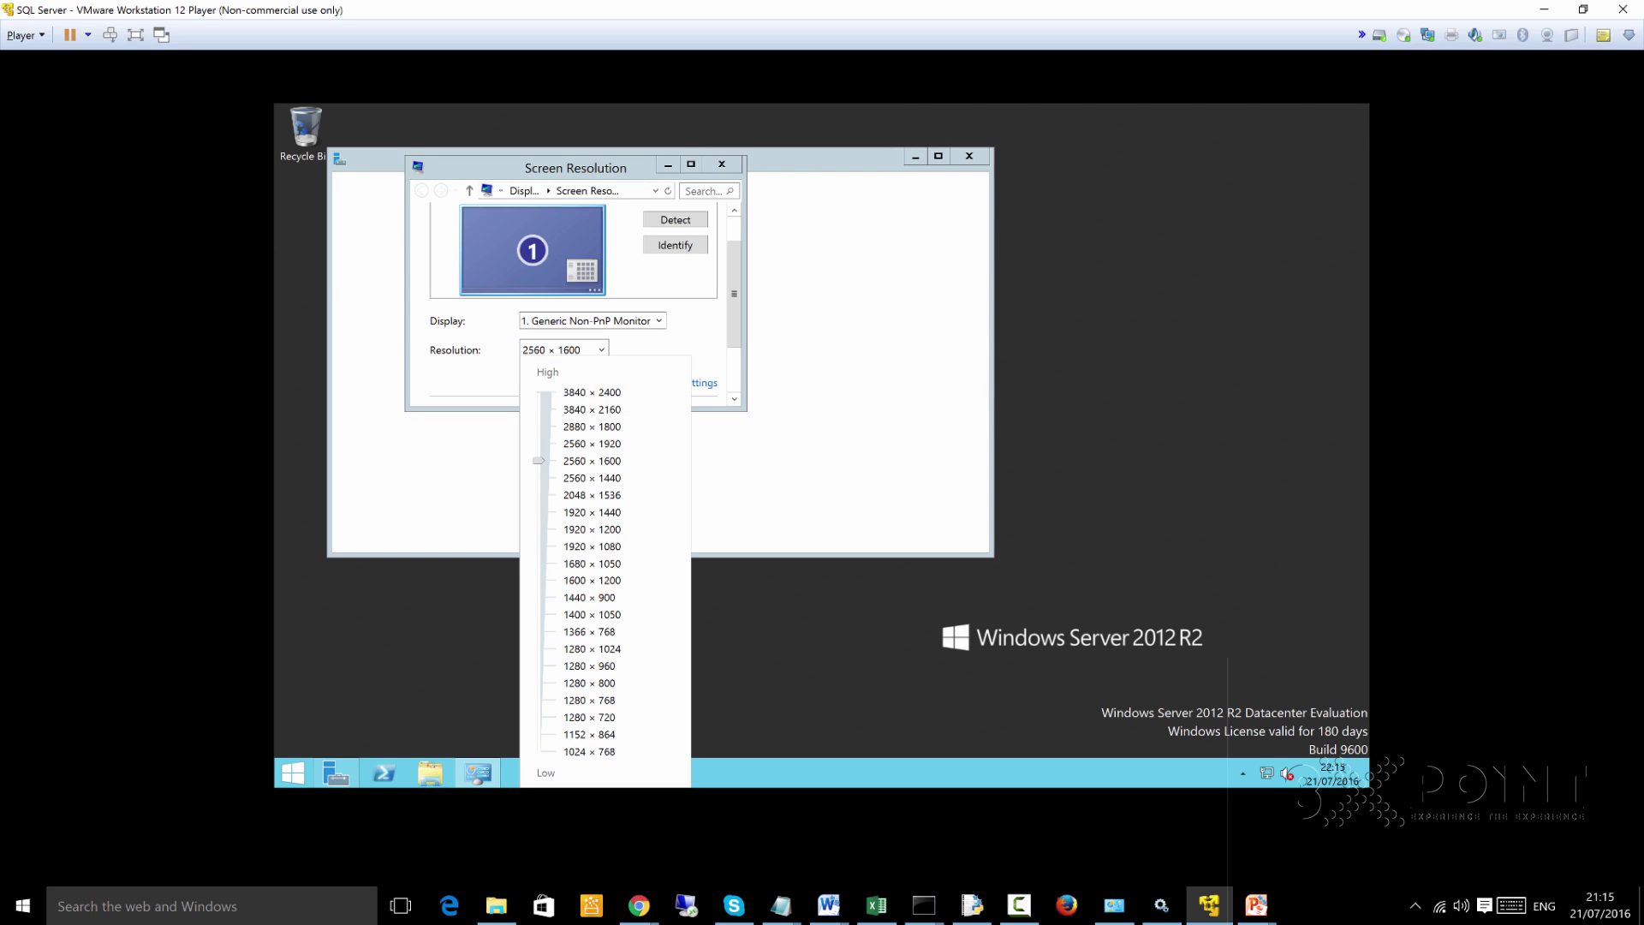
drag(539, 461, 539, 410)
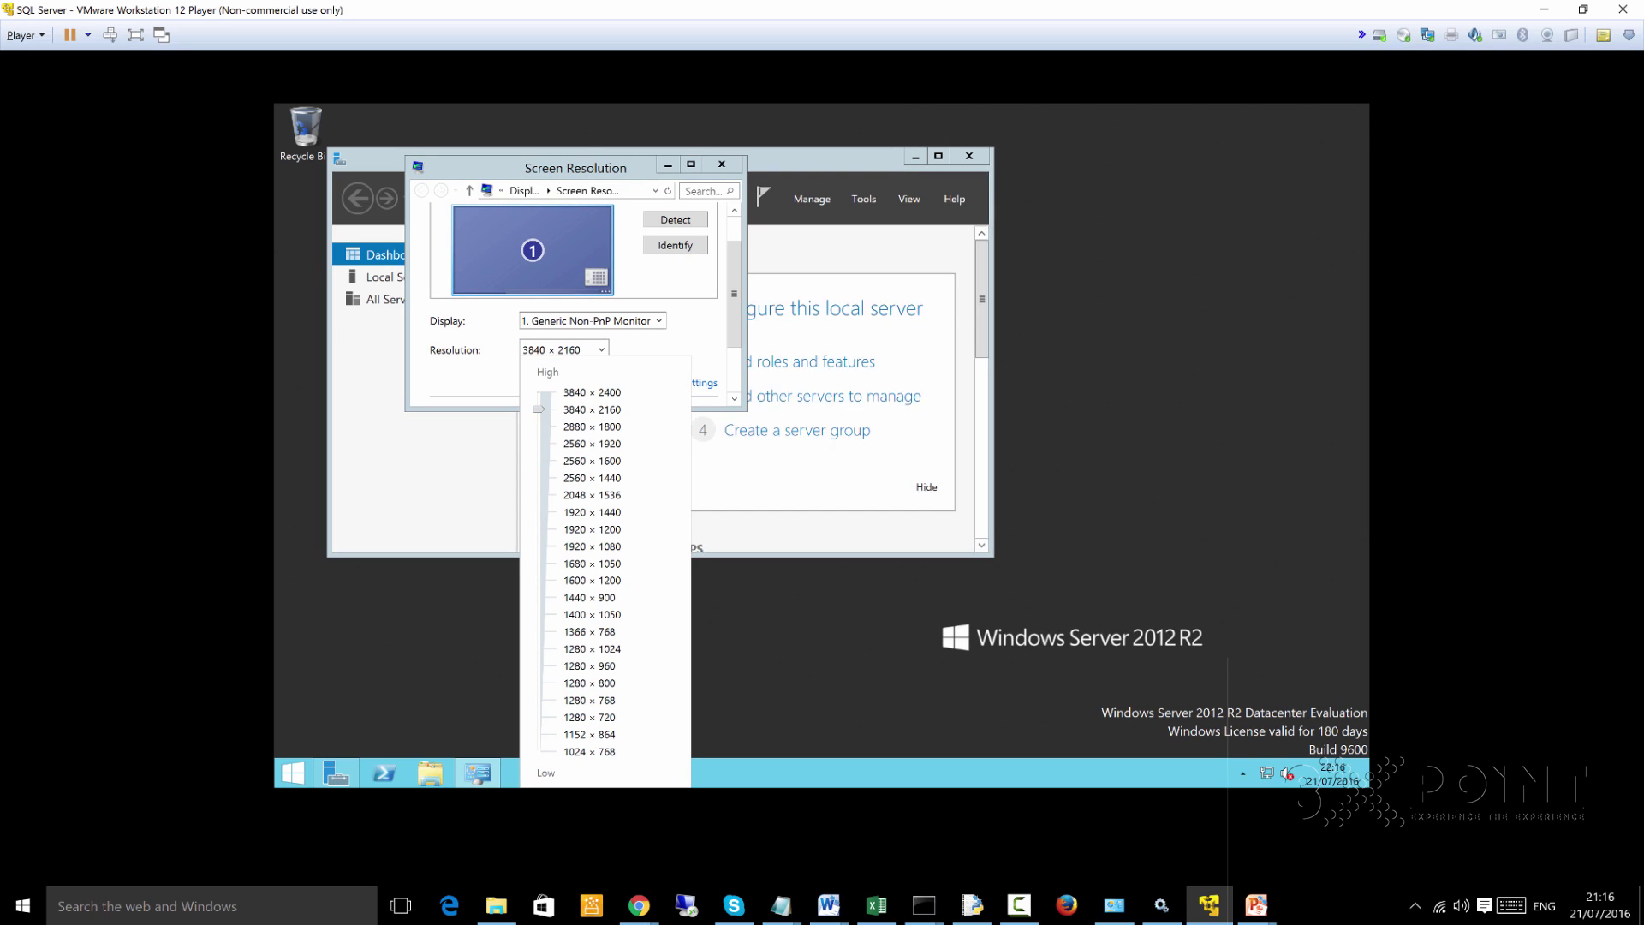
key(Return)
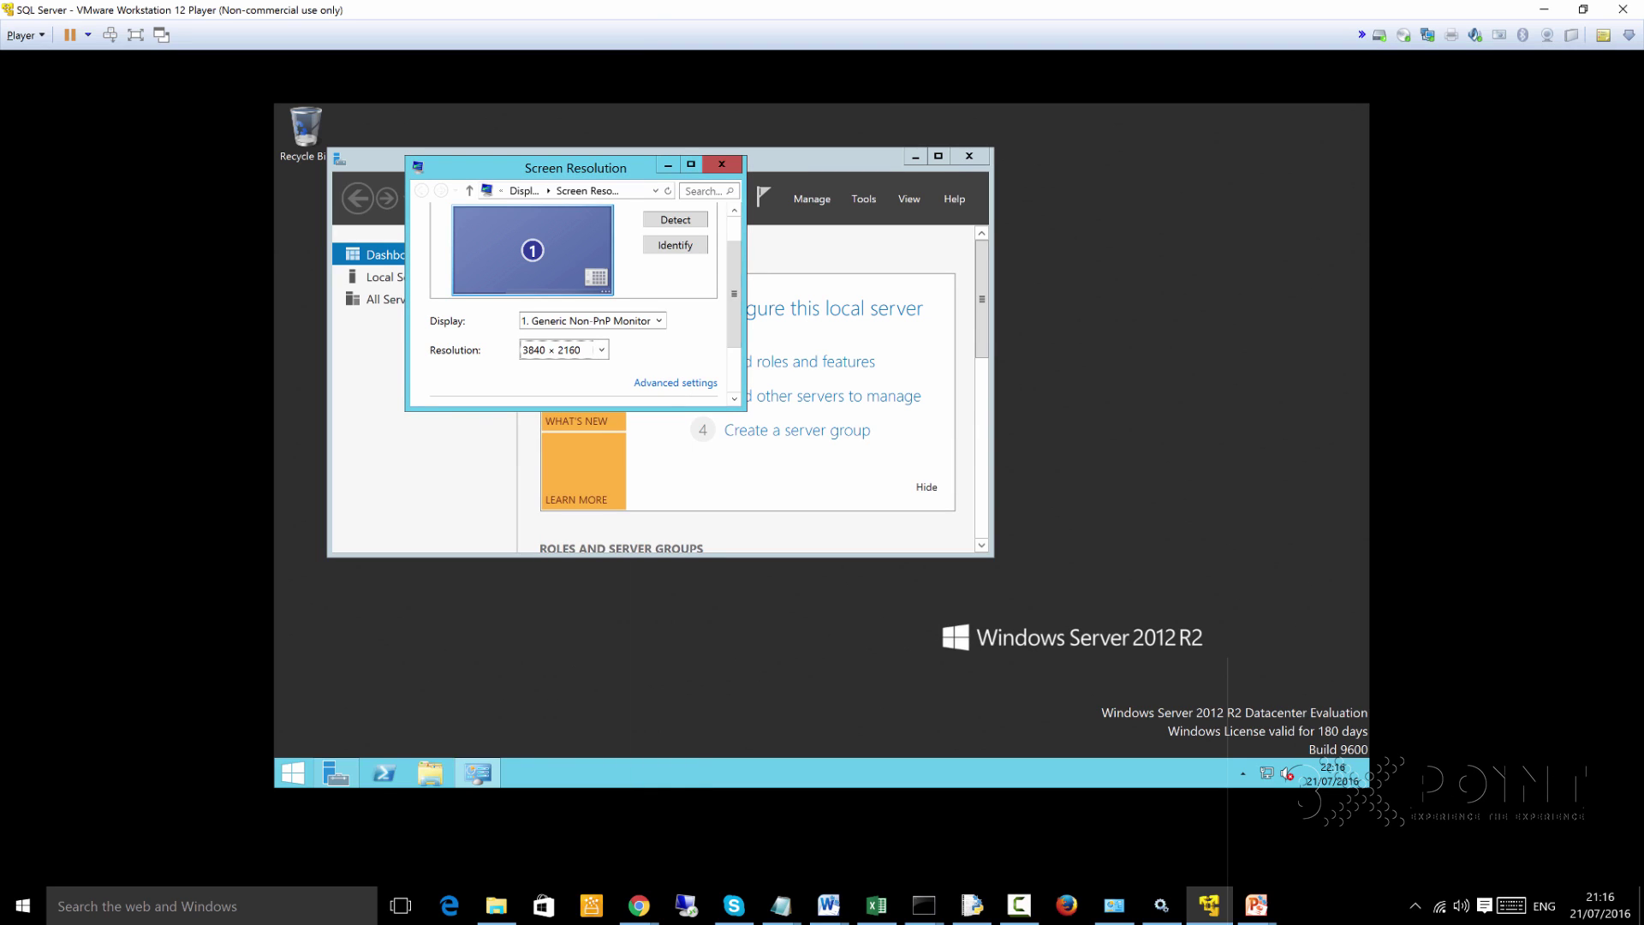
scroll(586, 304, down, 2)
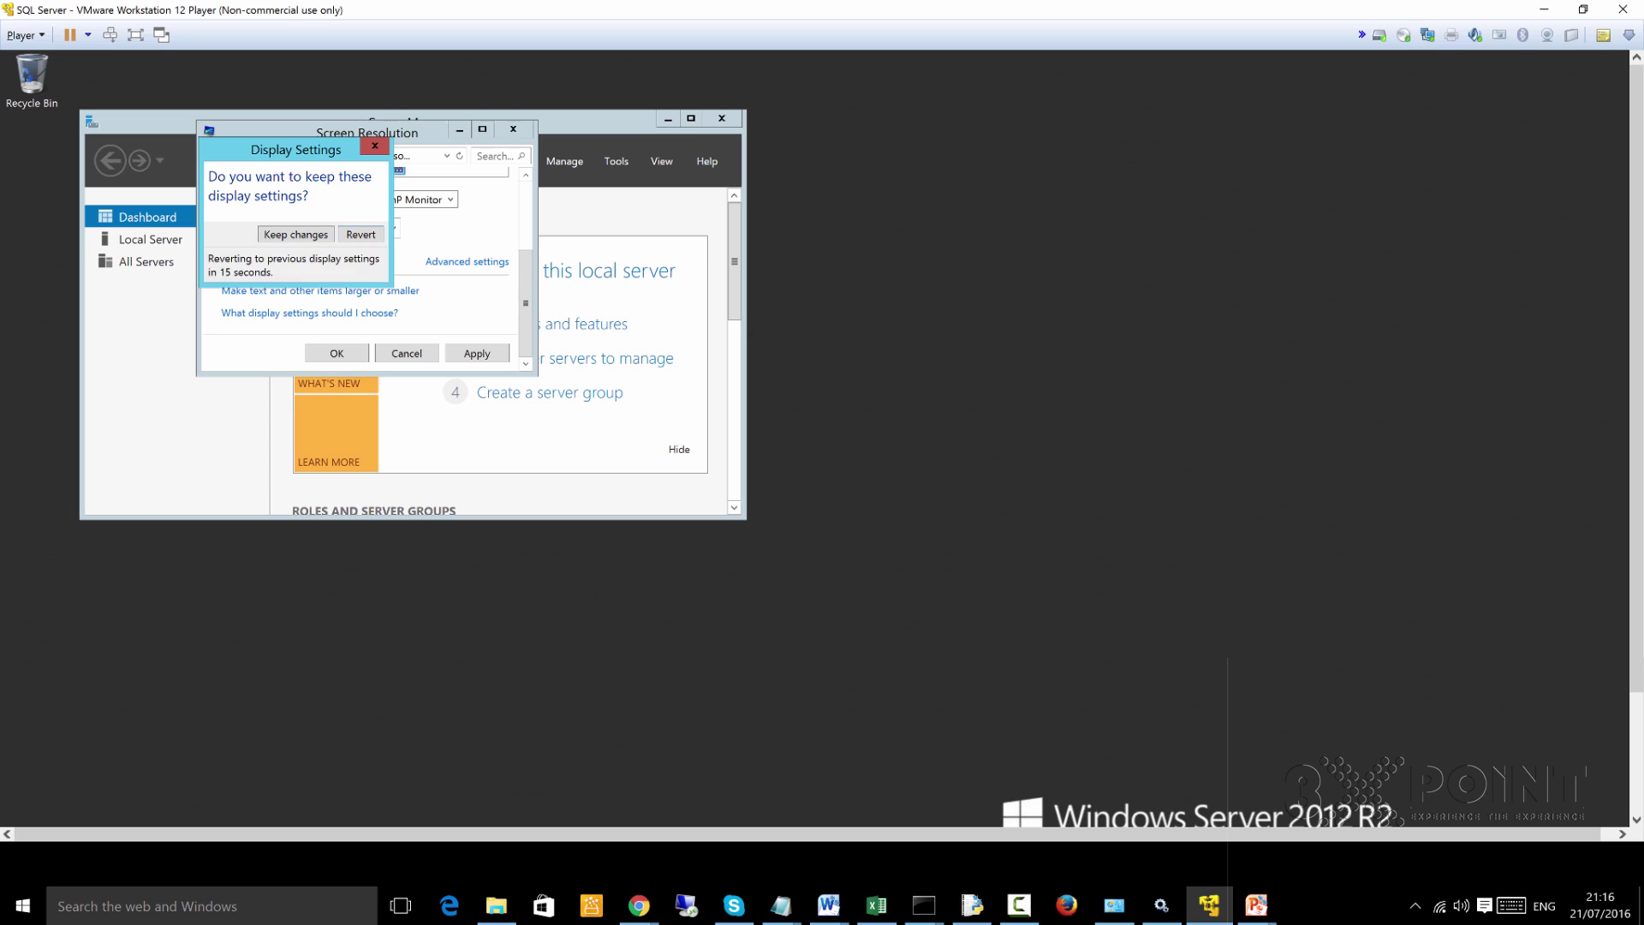
key(Return)
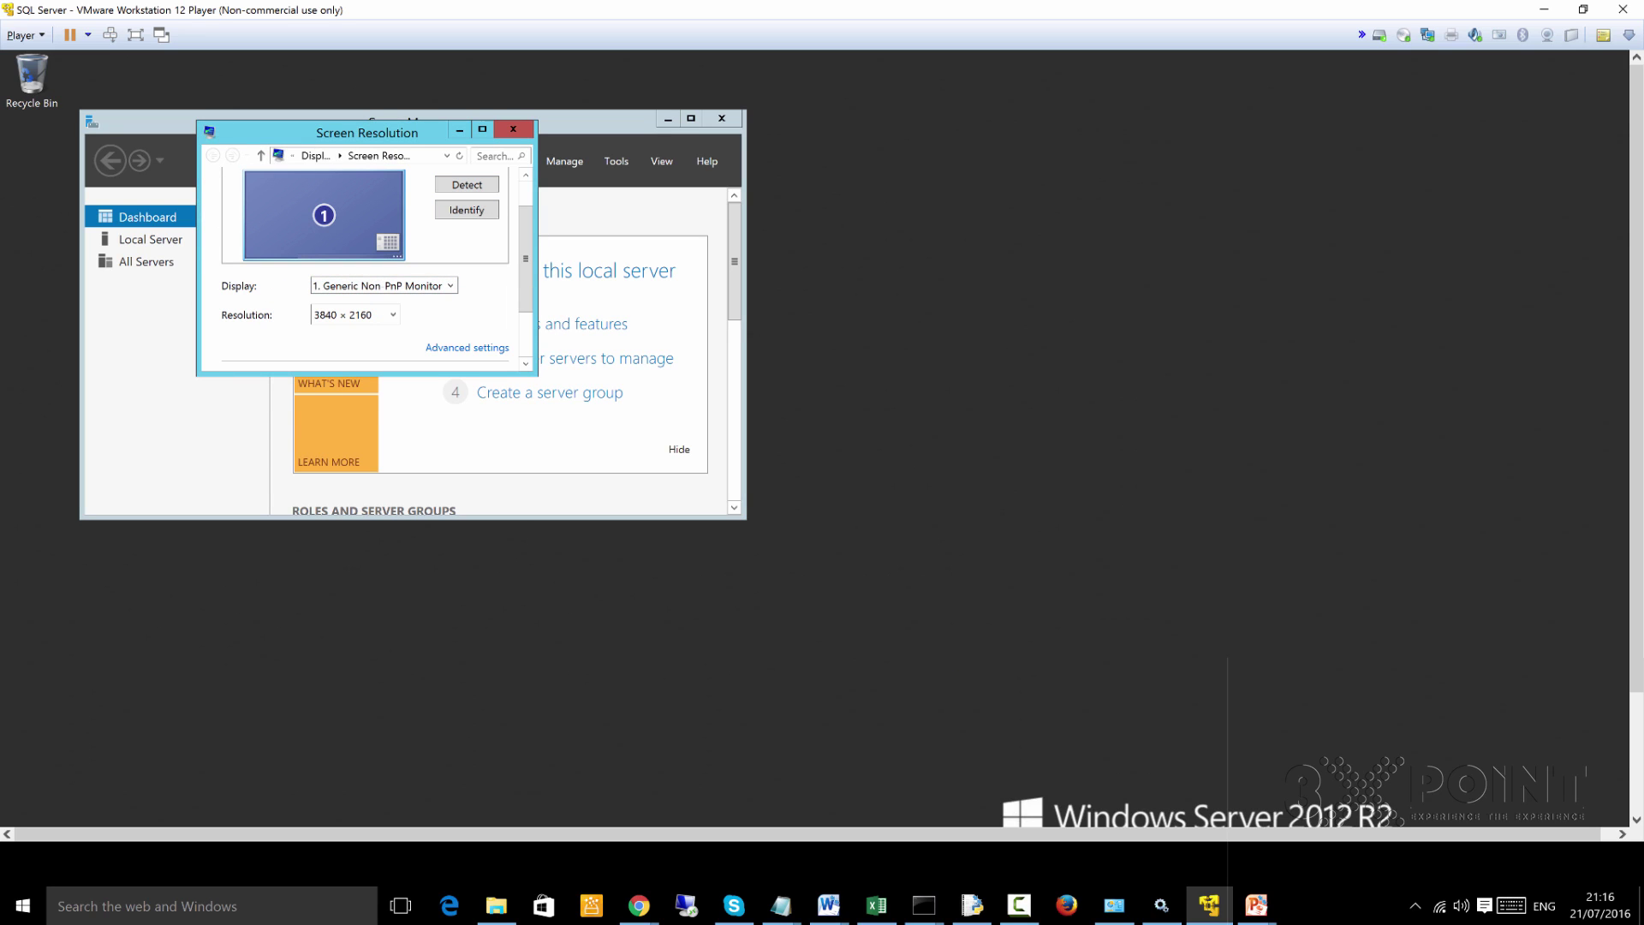
click(513, 128)
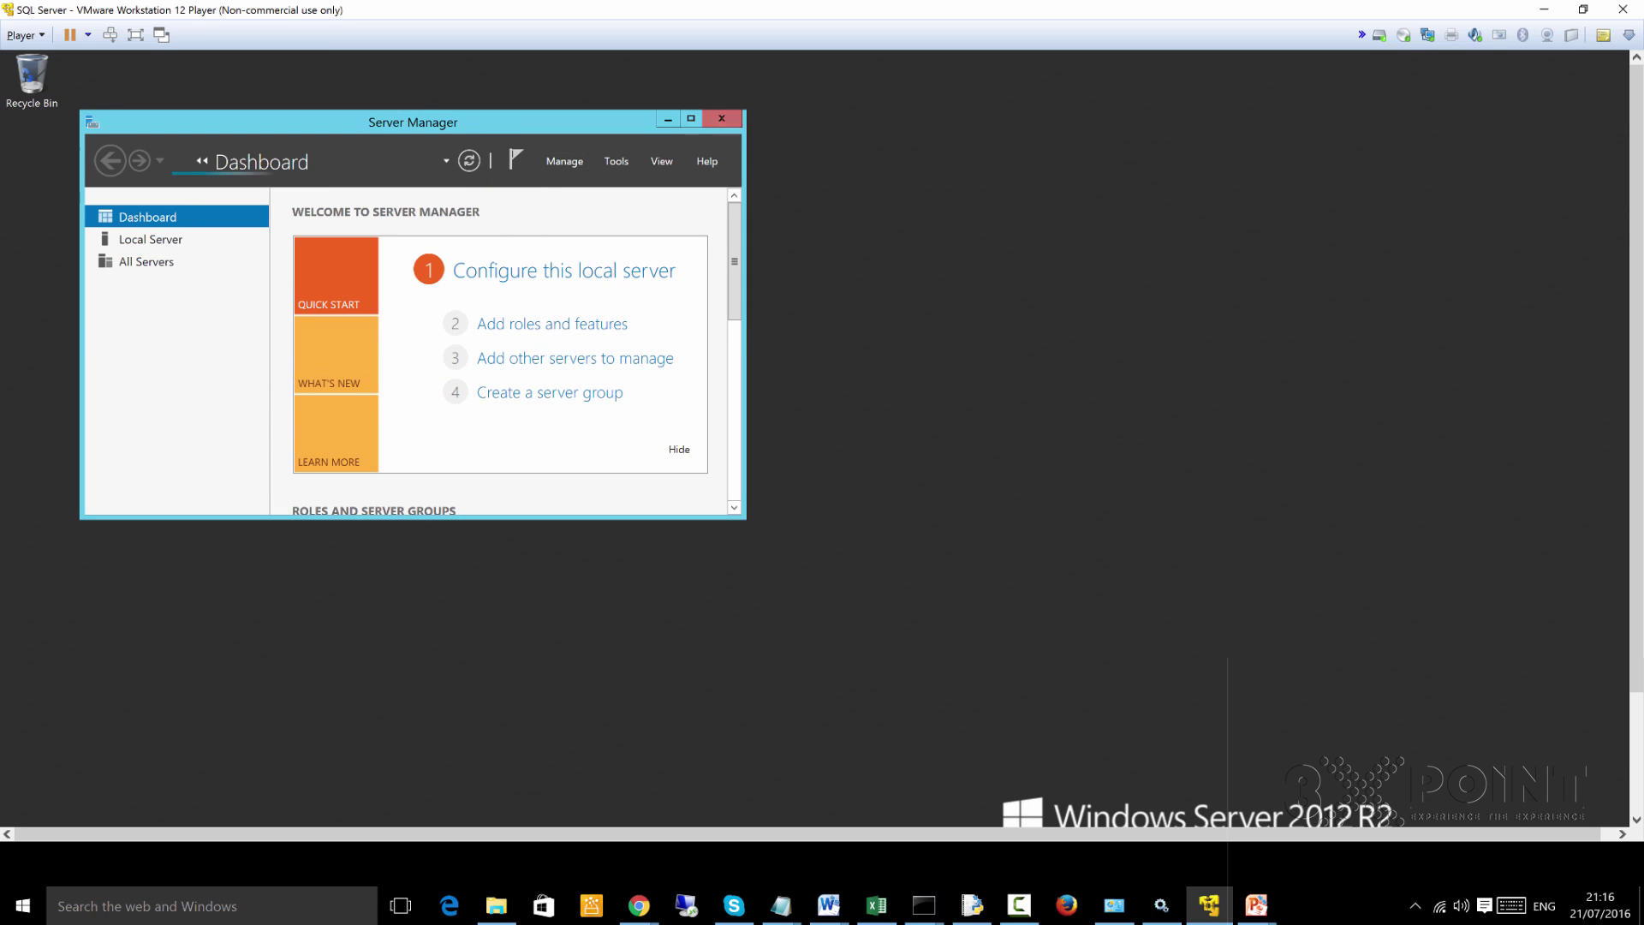
key(alt+F4)
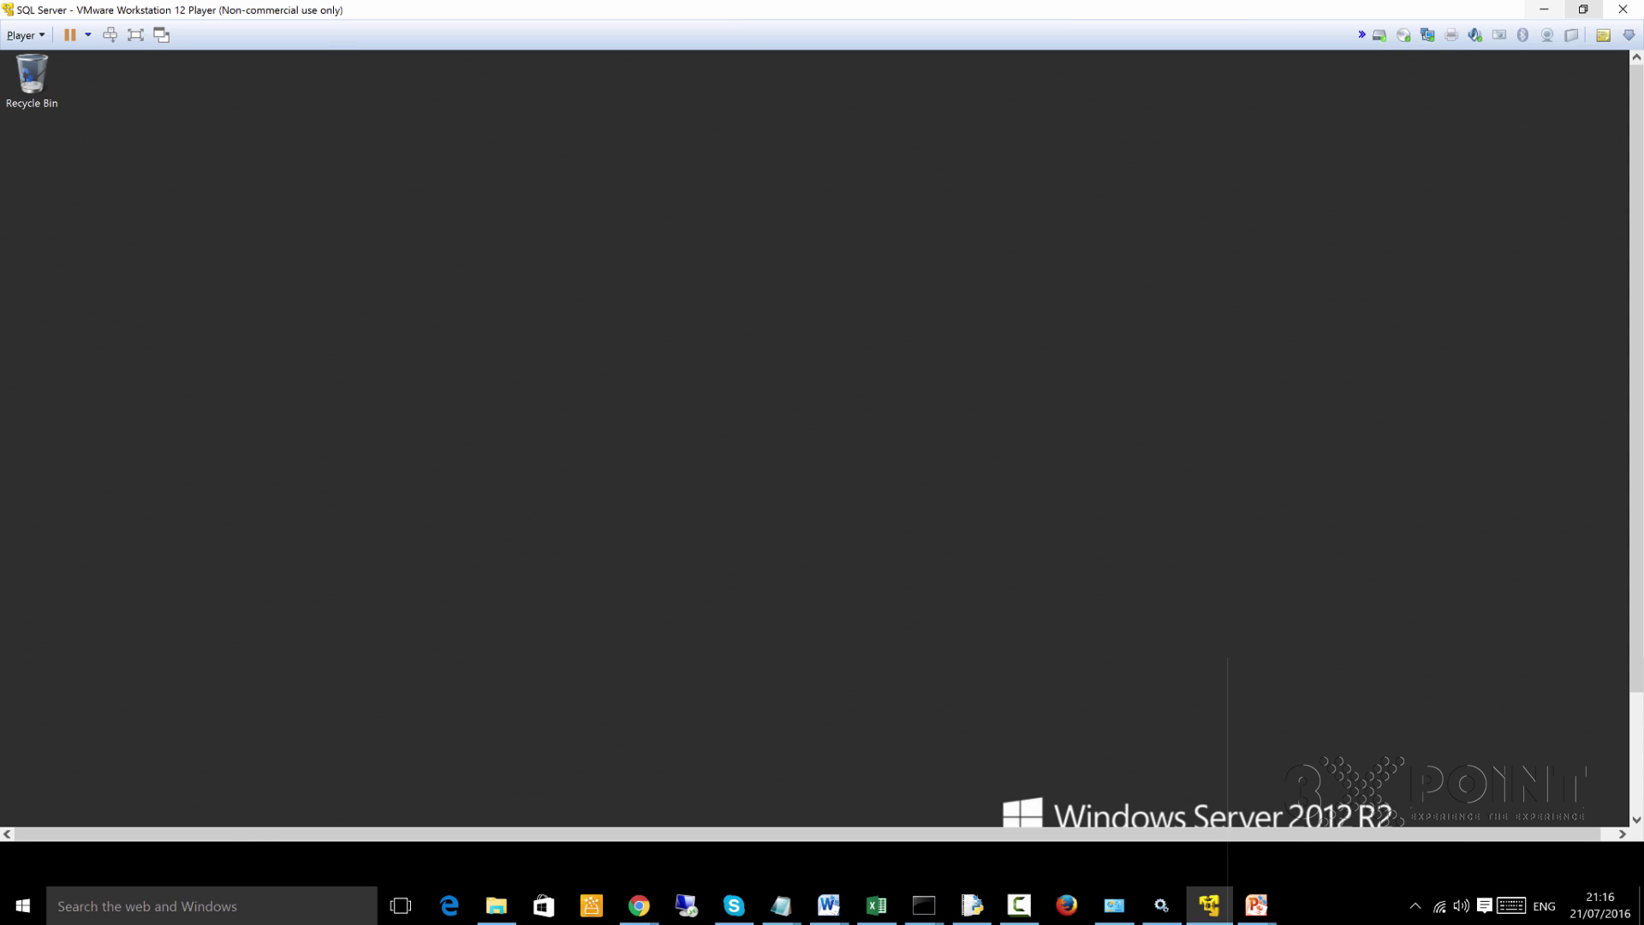
Re-maximise the Player, return to the guest desktop from the Start screen, then minimise the Player
click(1583, 10)
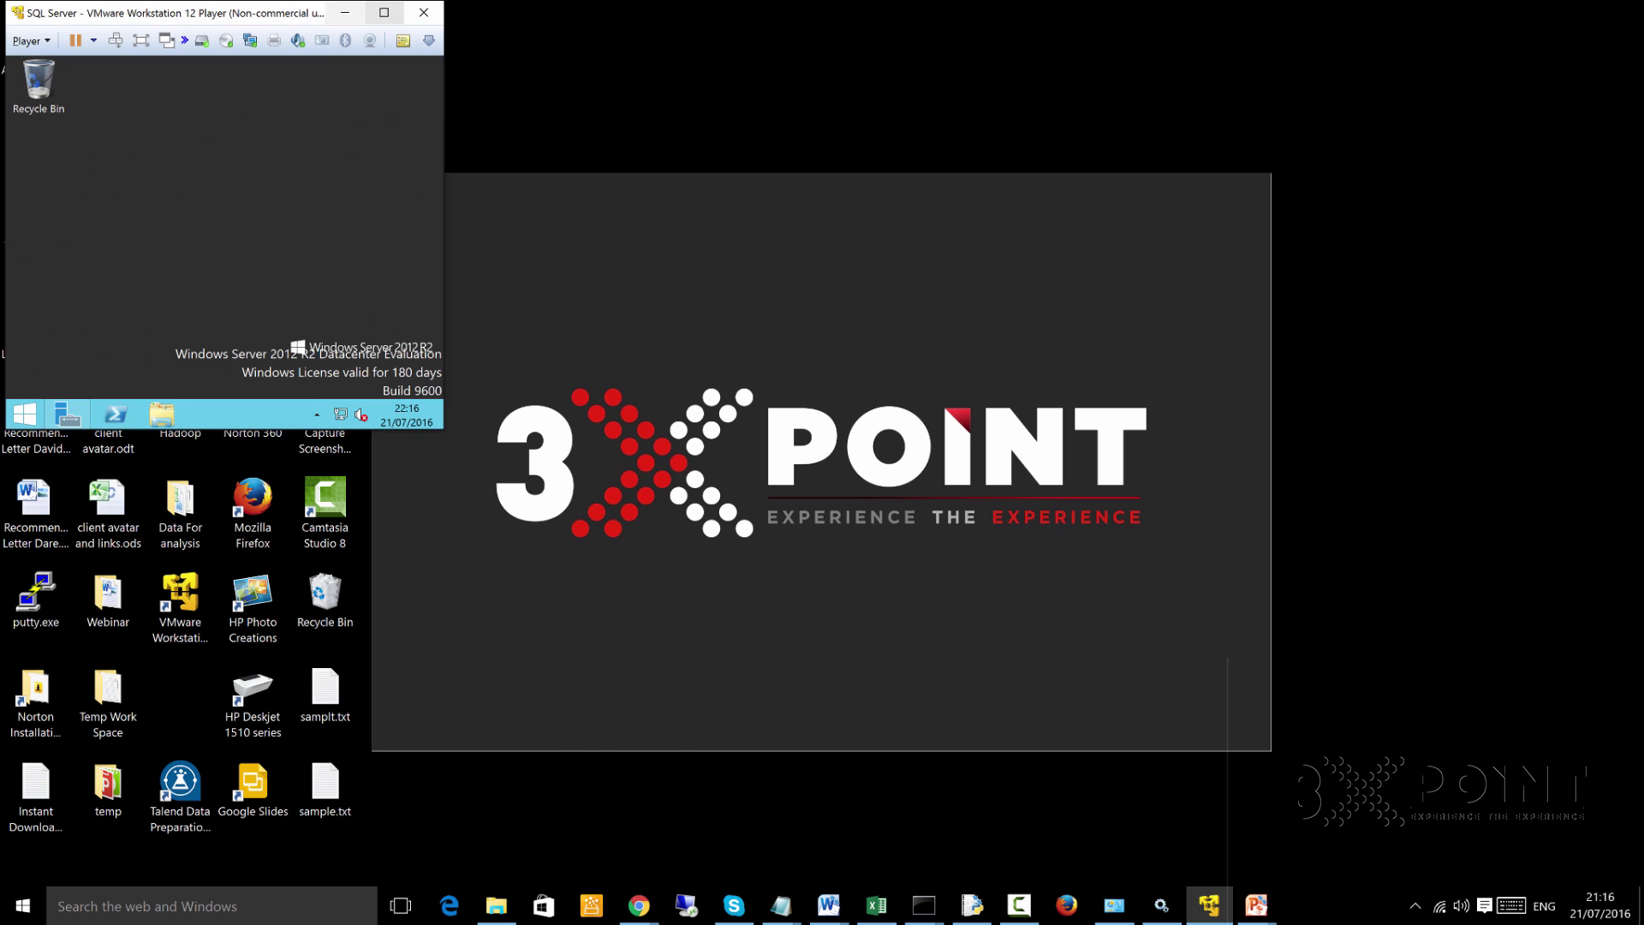
click(384, 12)
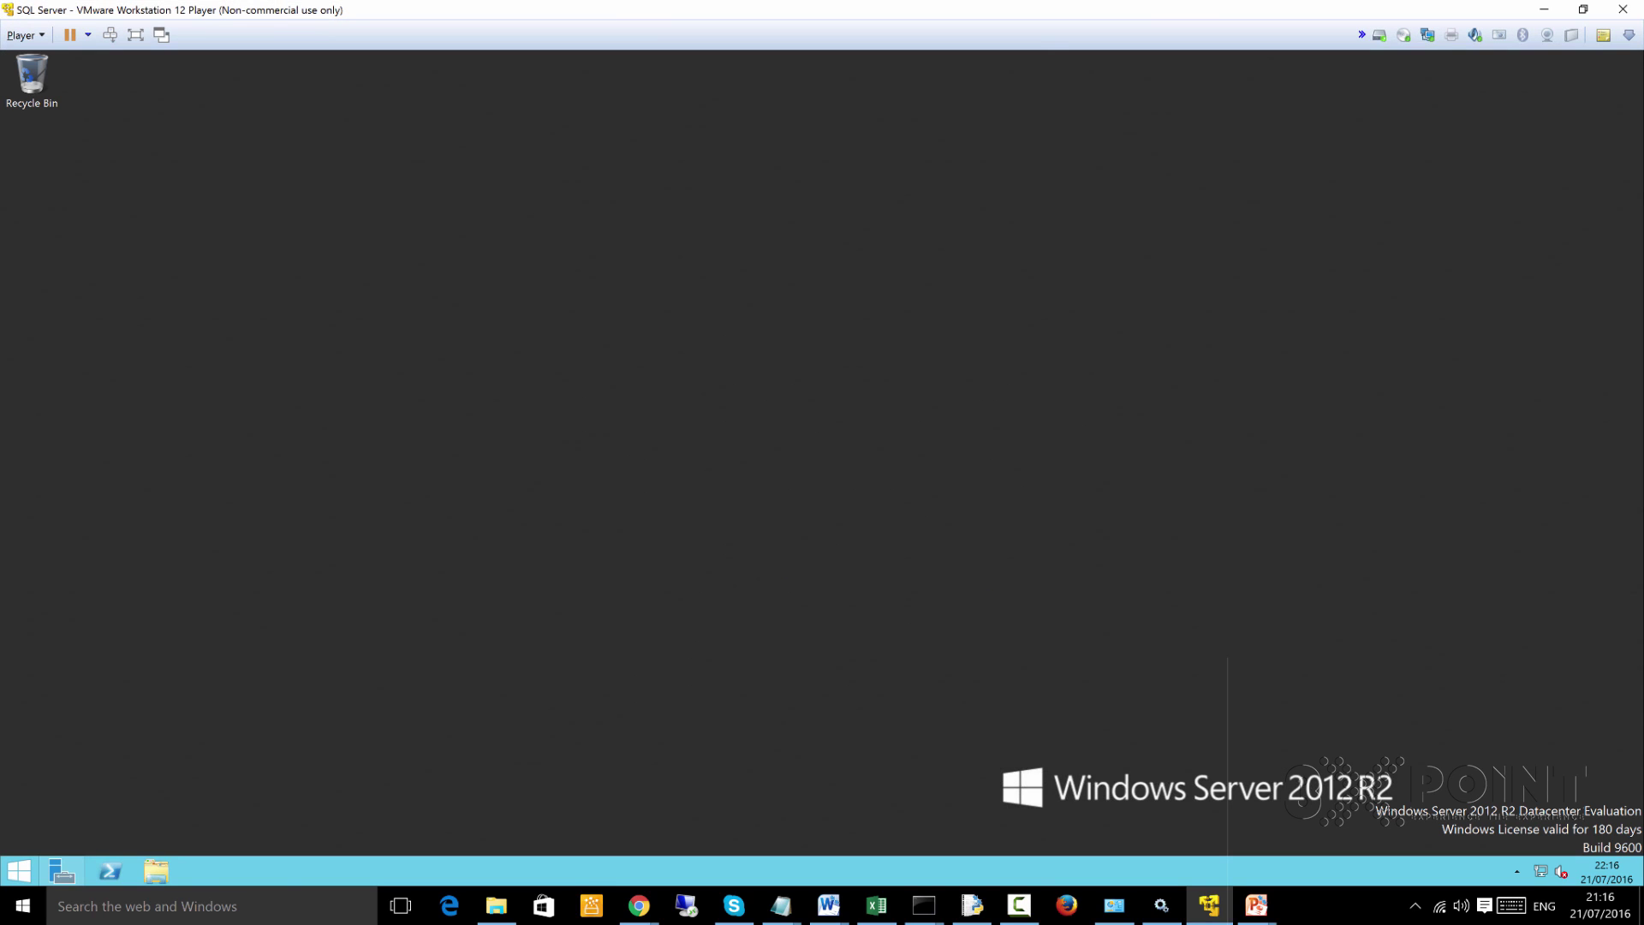
click(19, 870)
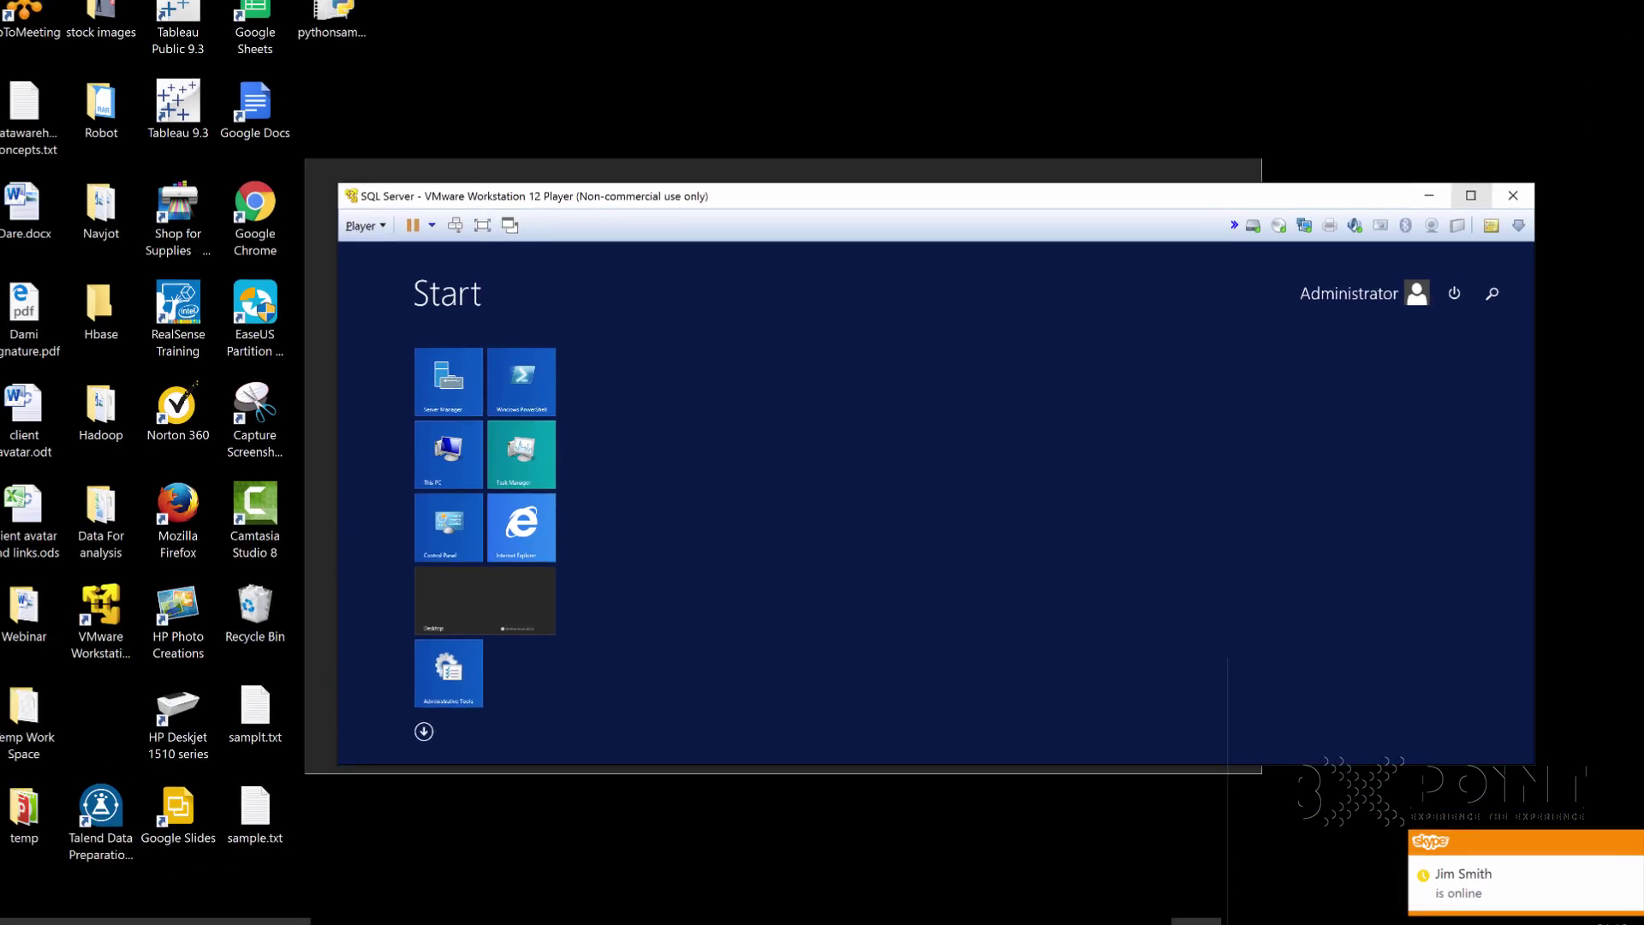
click(1471, 195)
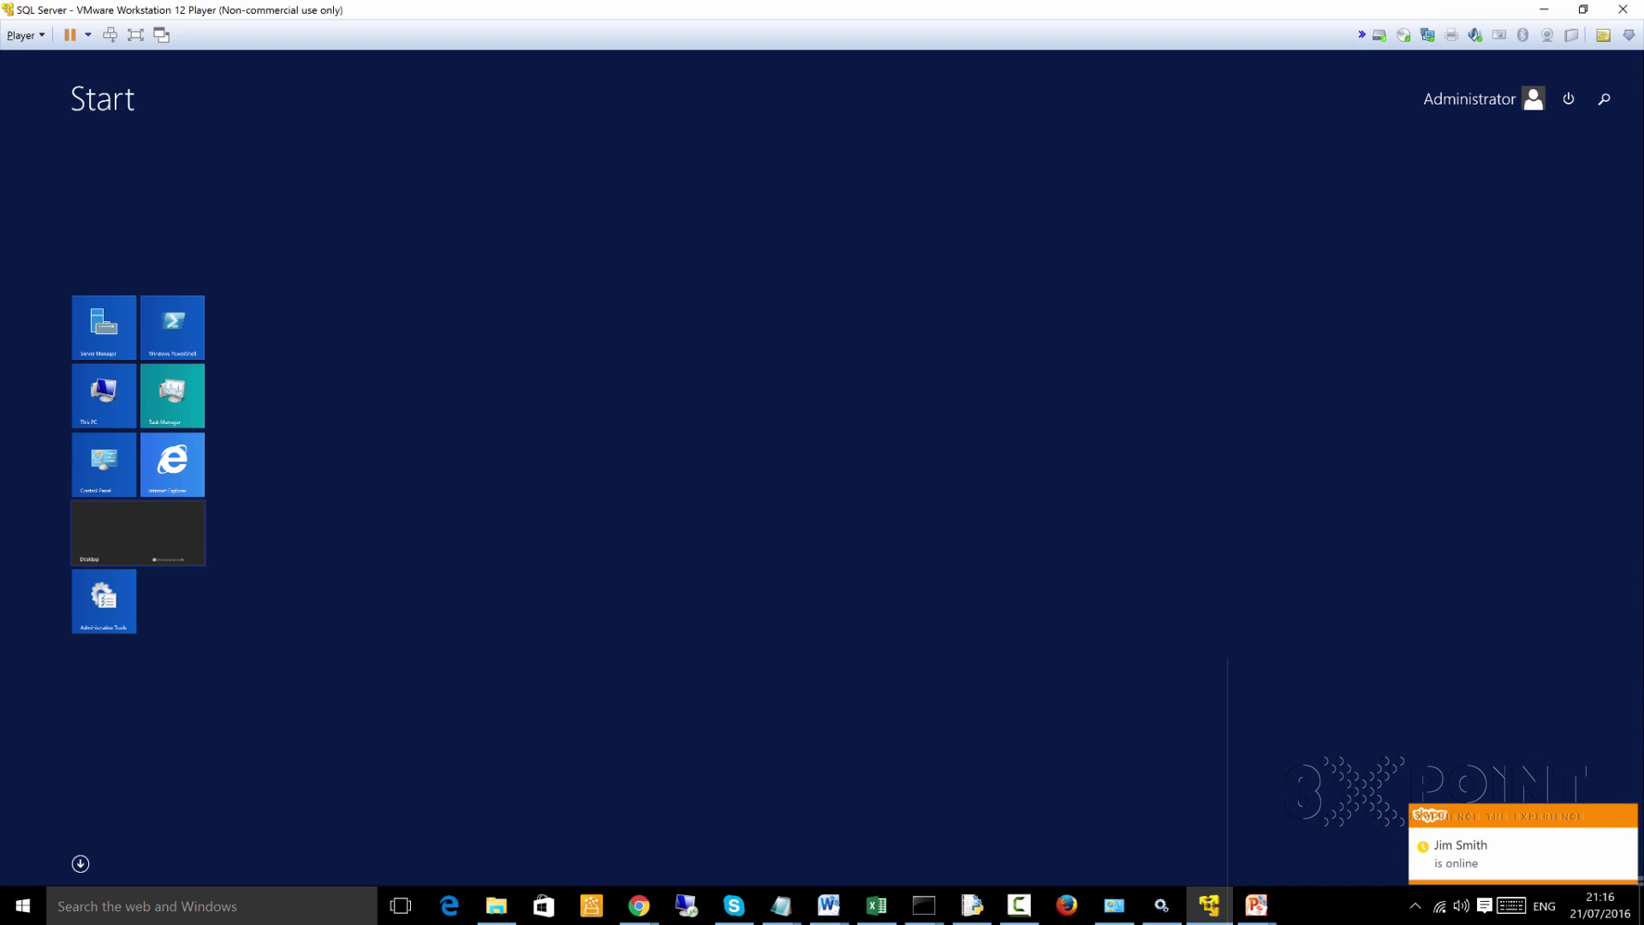
click(138, 533)
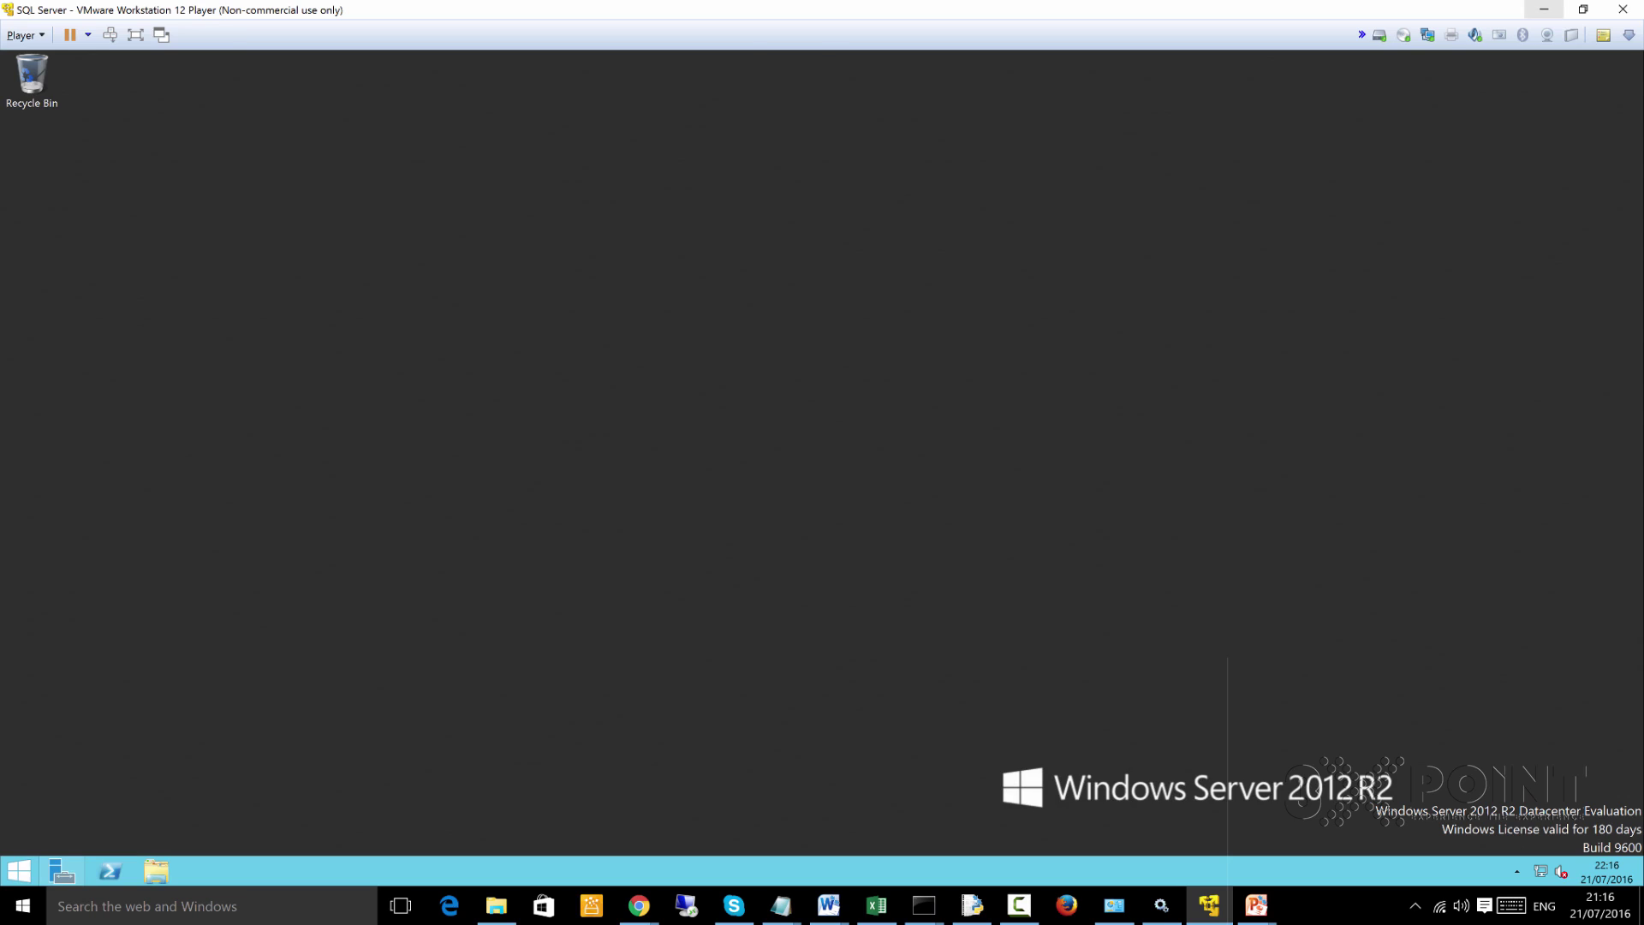
click(1543, 9)
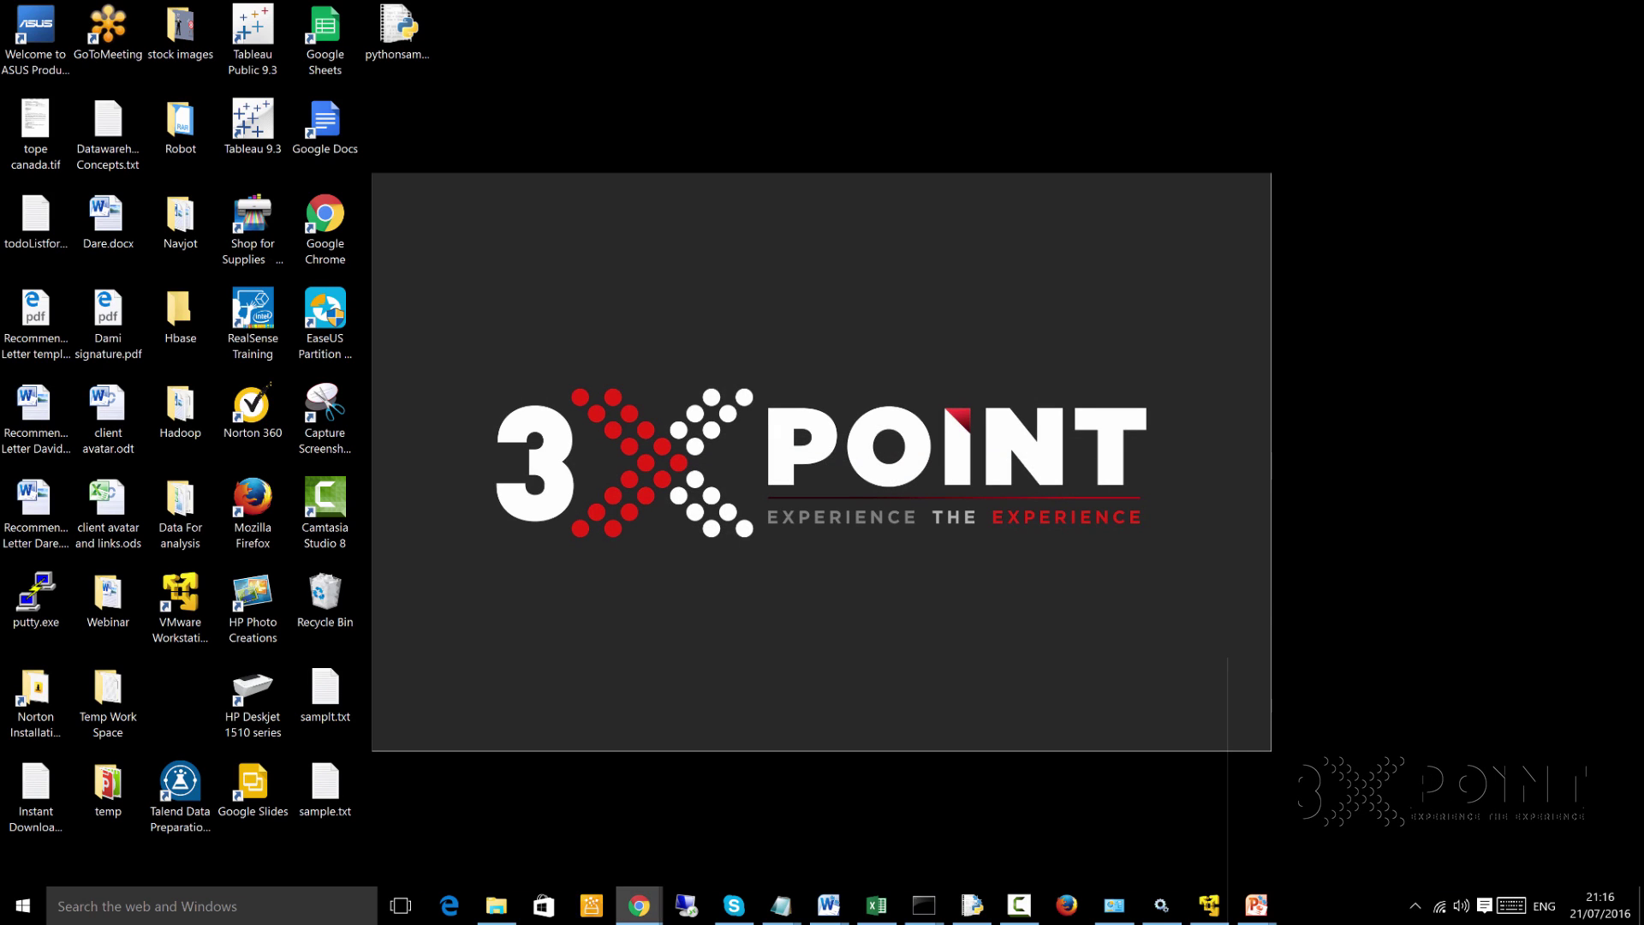
Open the host Downloads folder in File Explorer and select SQLEXPRADV_x64_ENU.exe
mouse_move(639, 905)
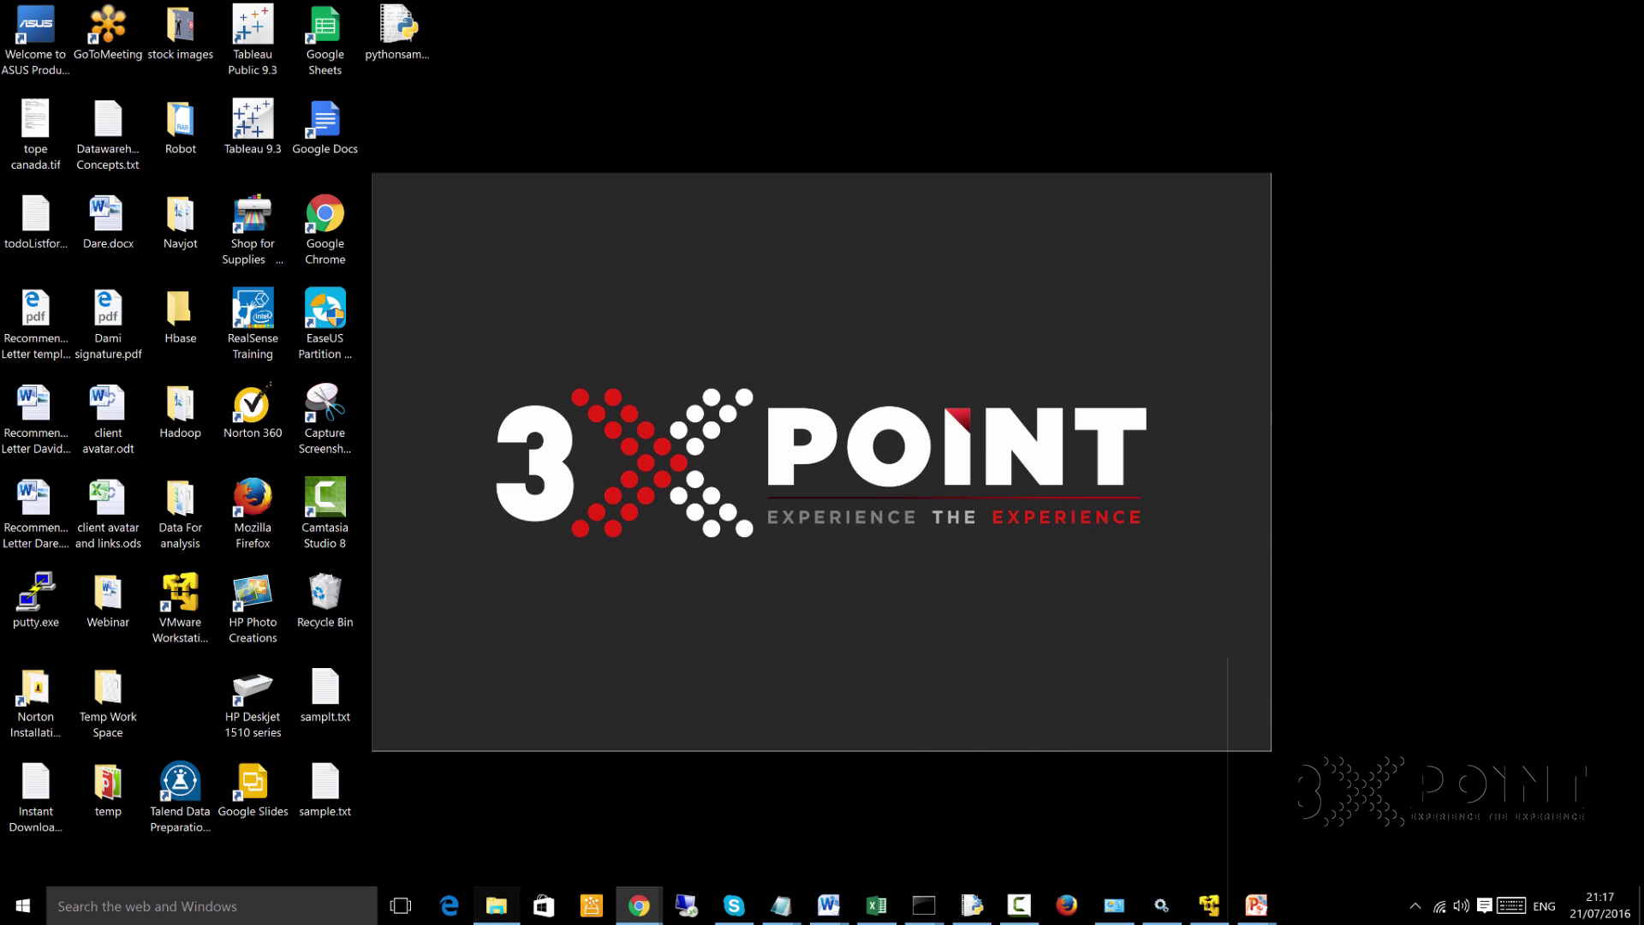
click(497, 905)
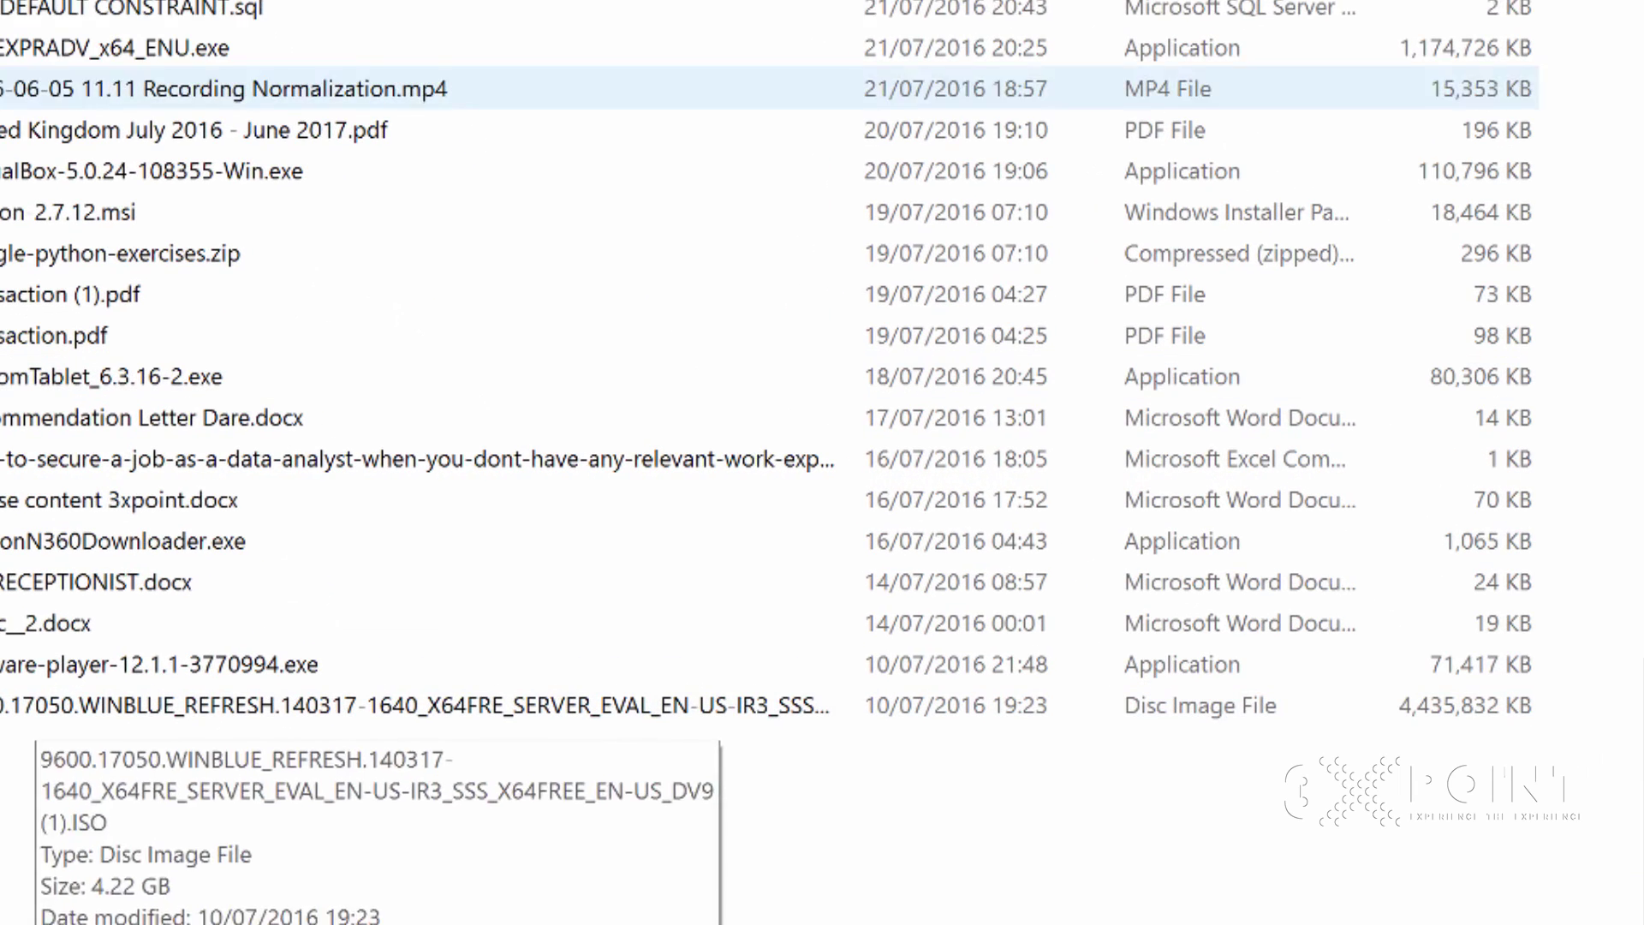
click(115, 47)
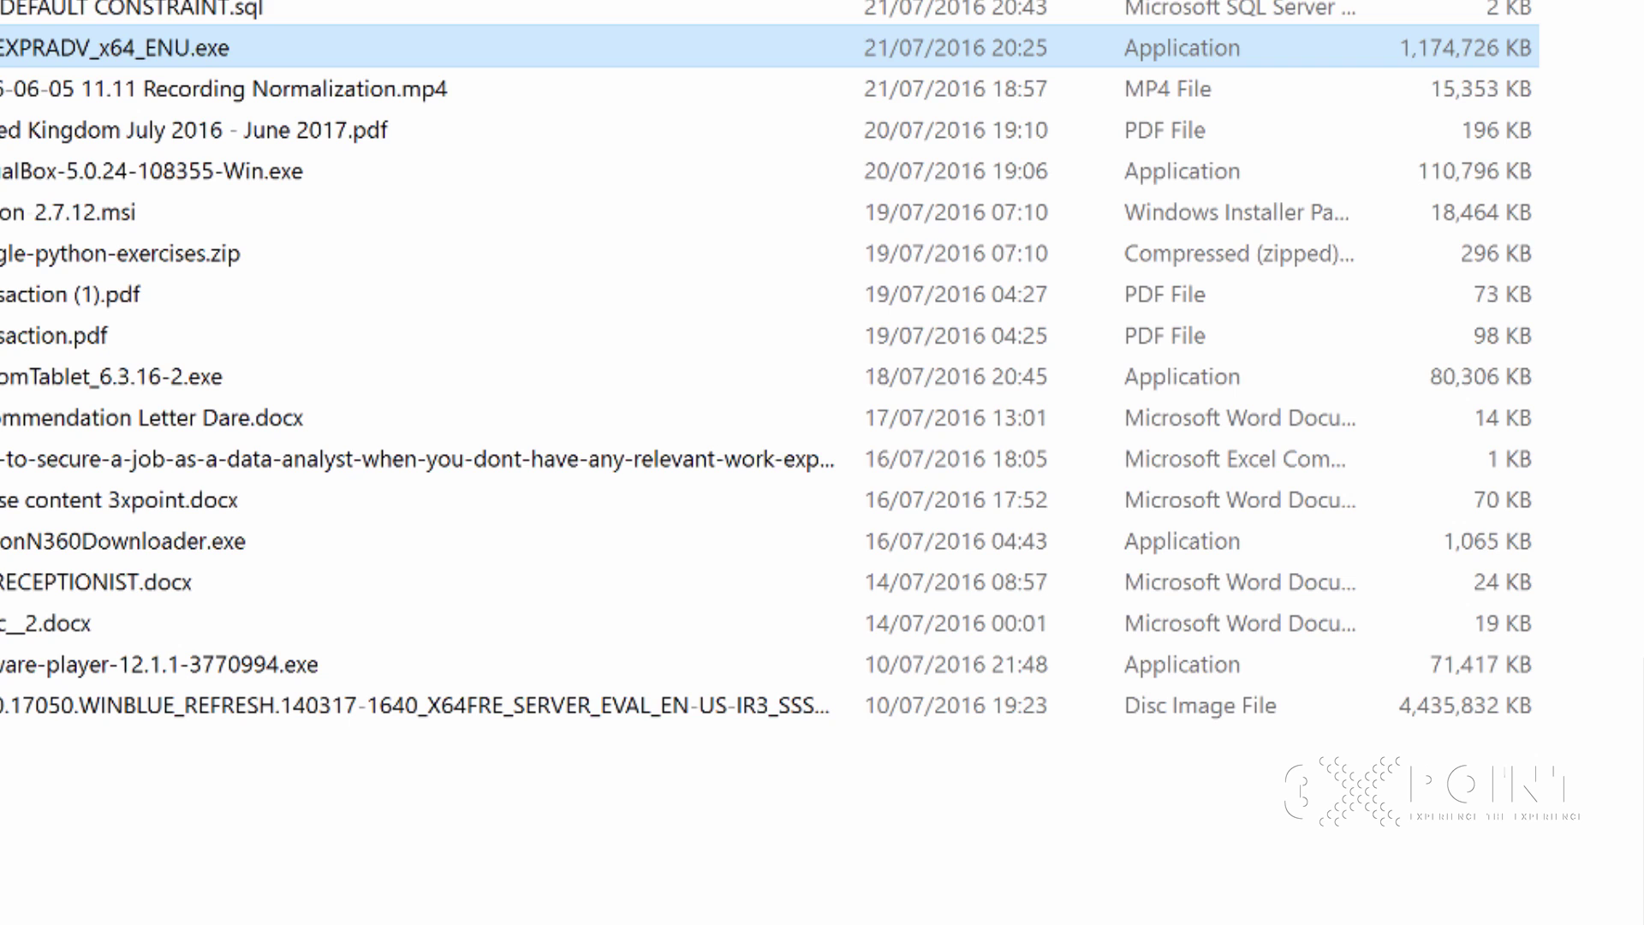
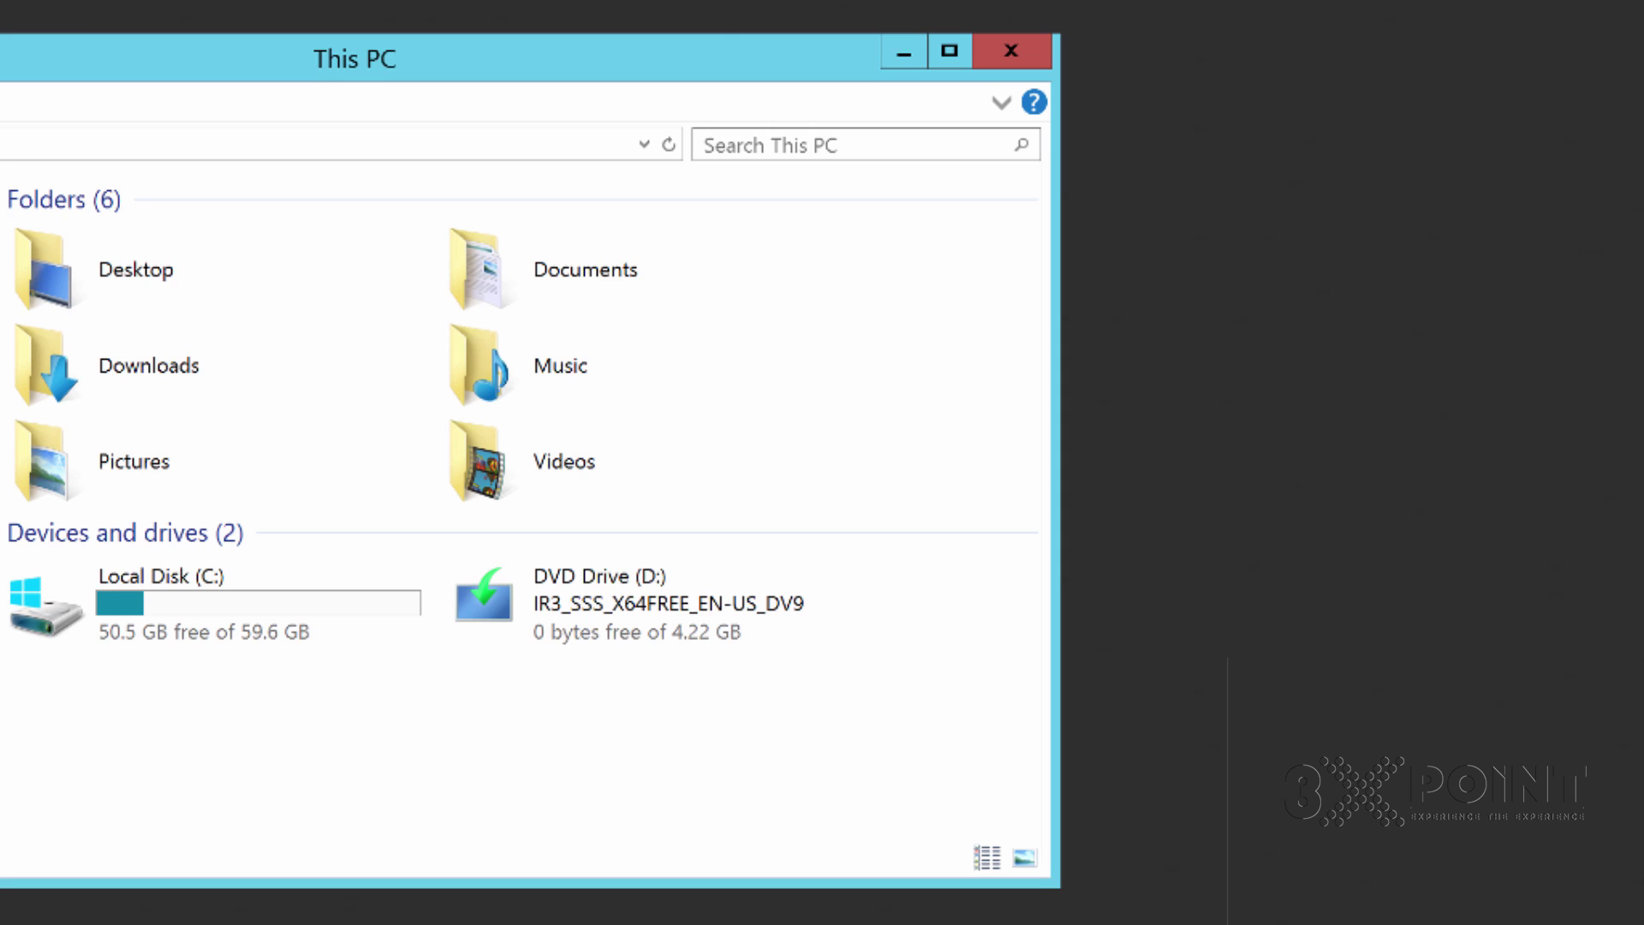
Open the SQL Server VM's Virtual Machine Settings from the Player > Manage menu and show its Options tab
drag(58, 690, 355, 780)
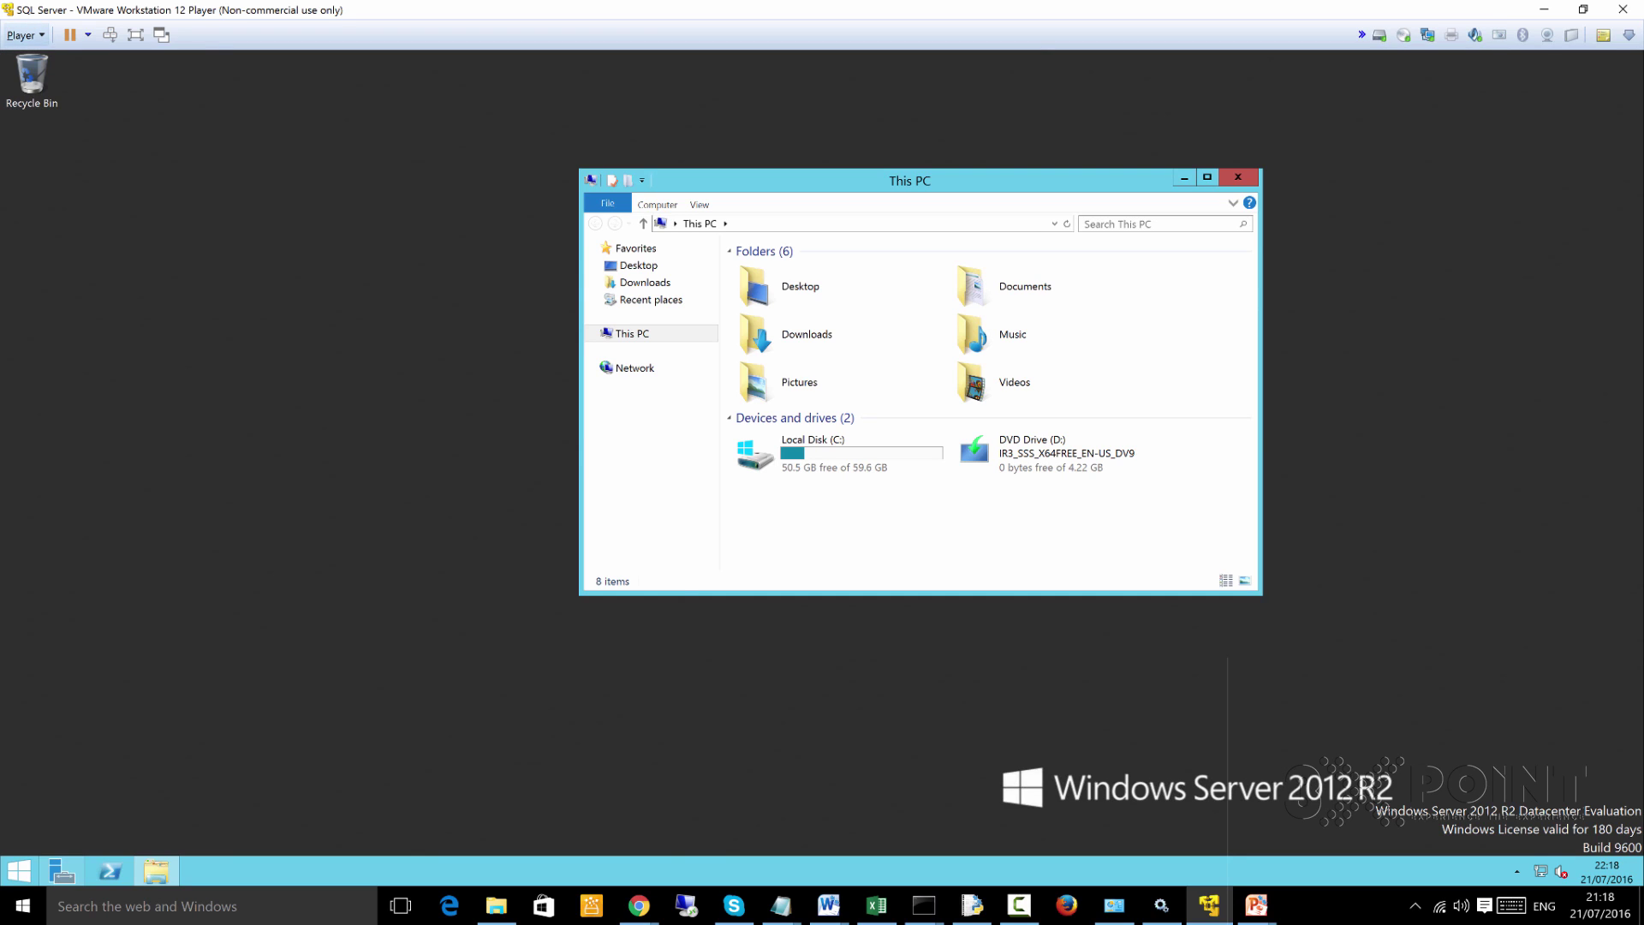
click(24, 35)
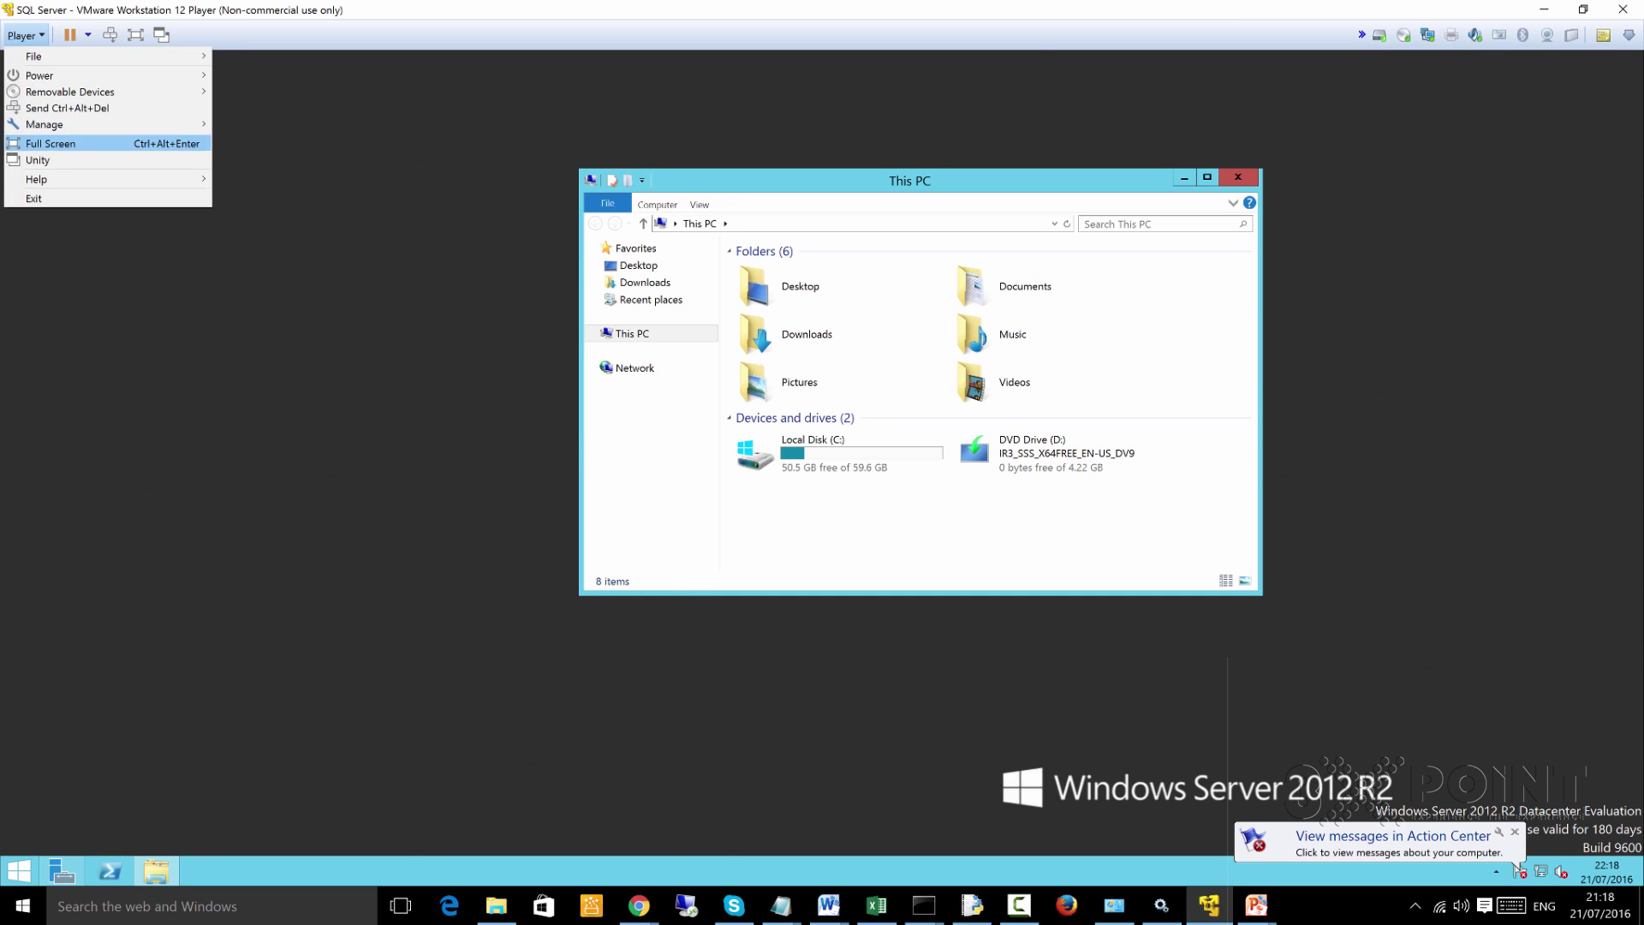
mouse_move(86, 92)
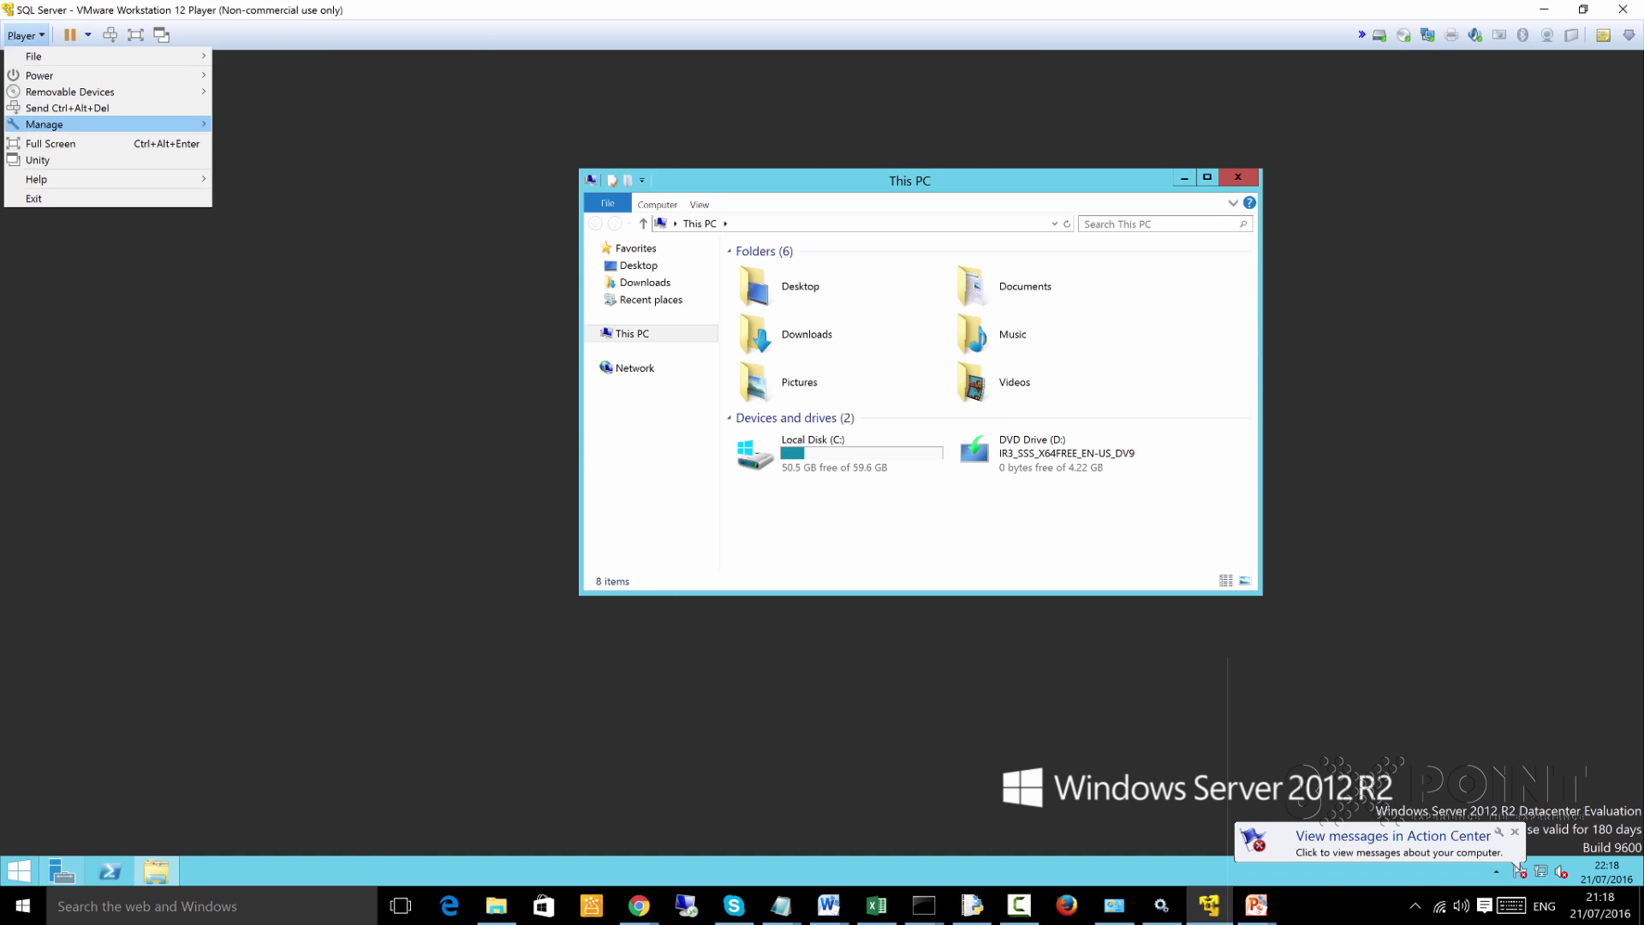
mouse_move(85, 124)
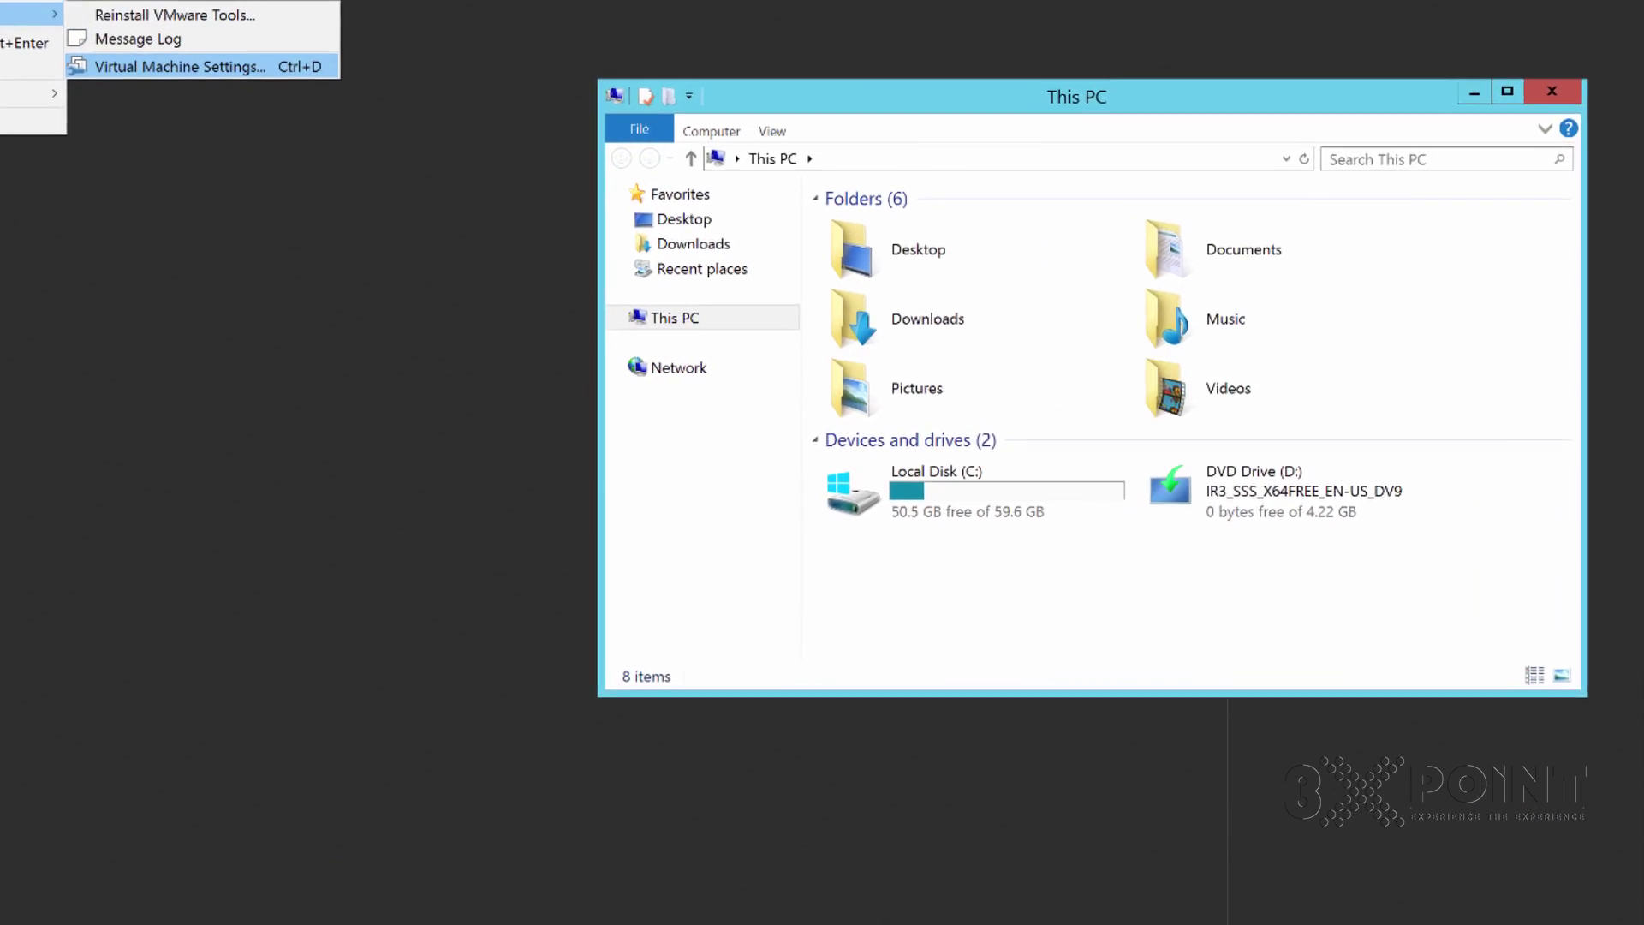
key(Return)
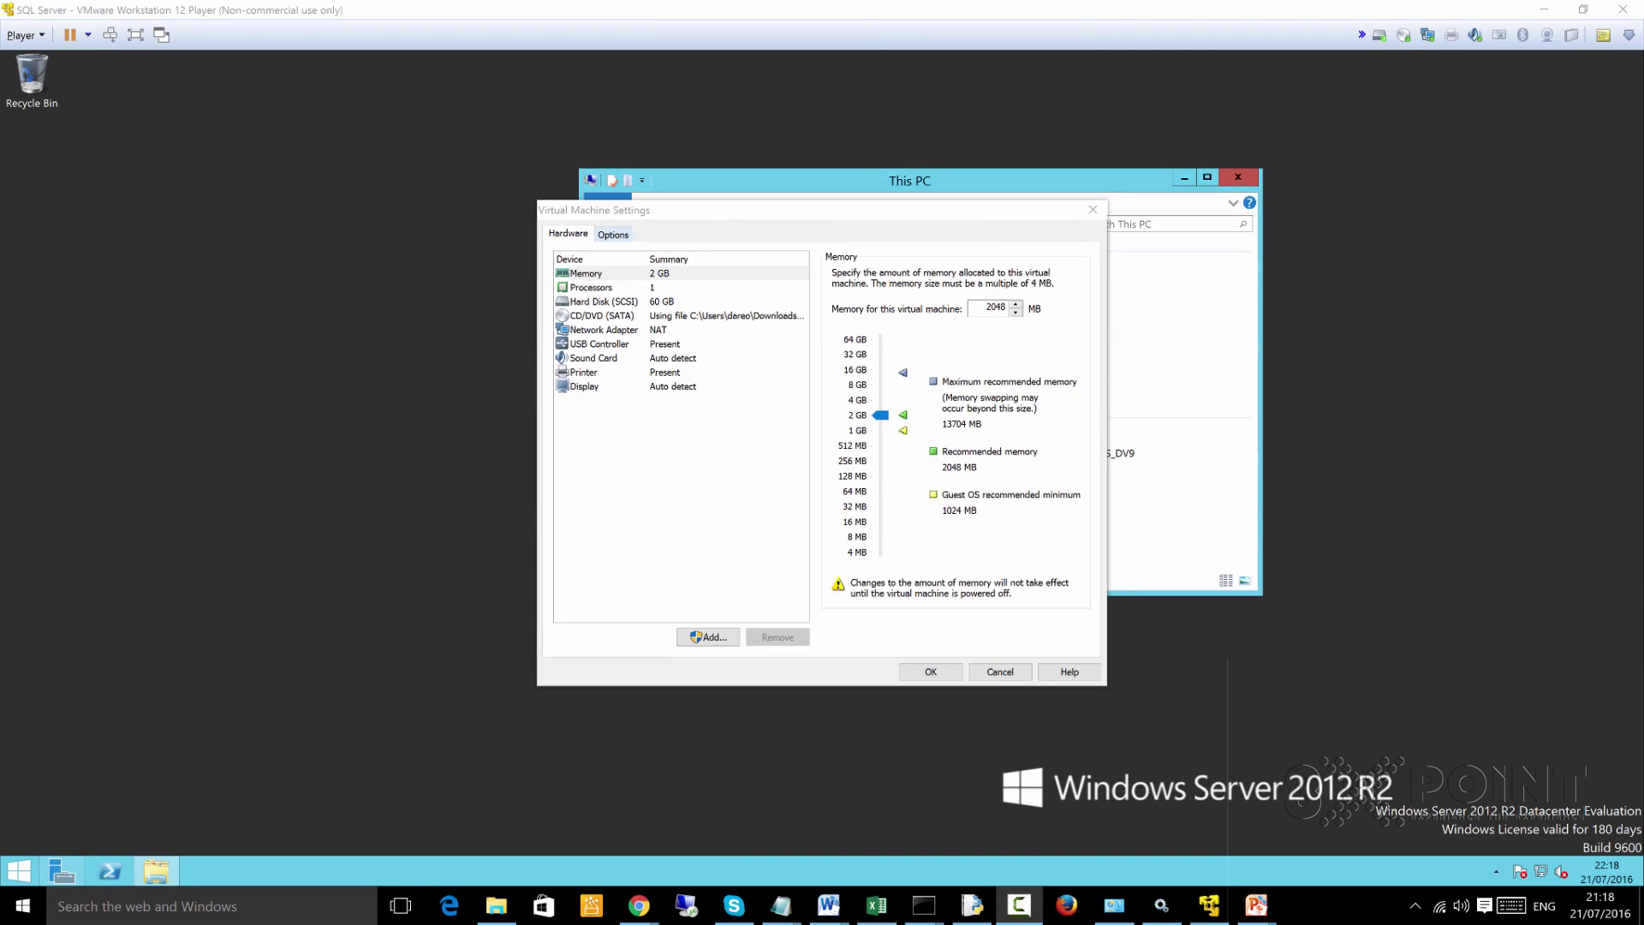
key(ctrl+Tab)
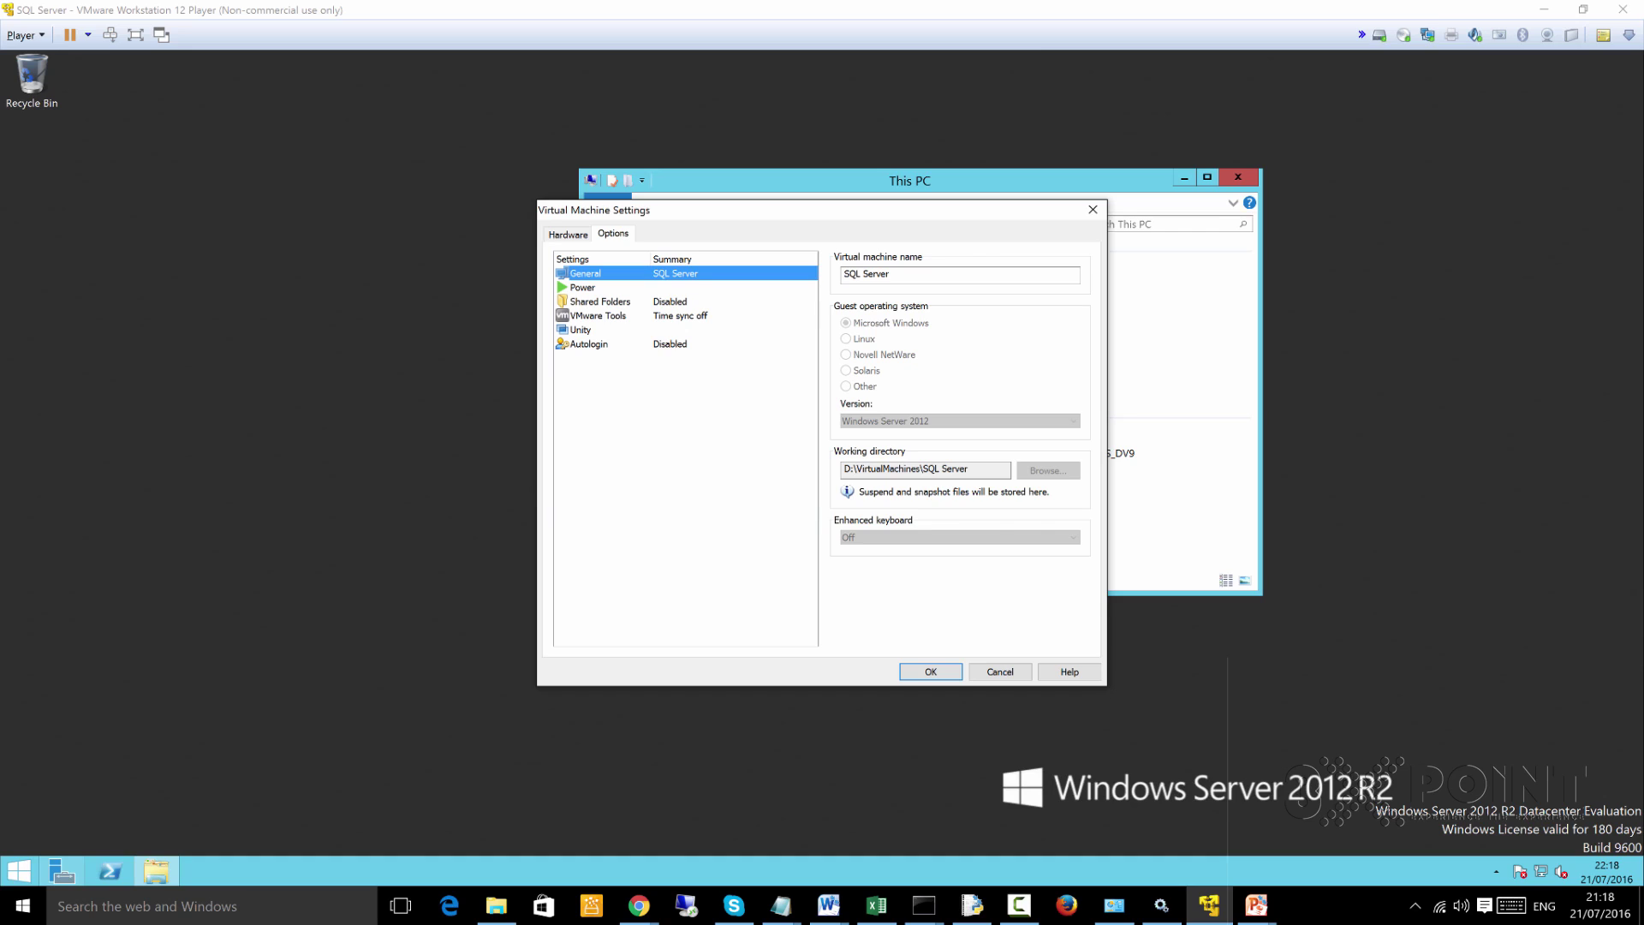
Set Shared Folders to Always enabled and mapped as a network drive, then view the host's Downloads folder
click(599, 301)
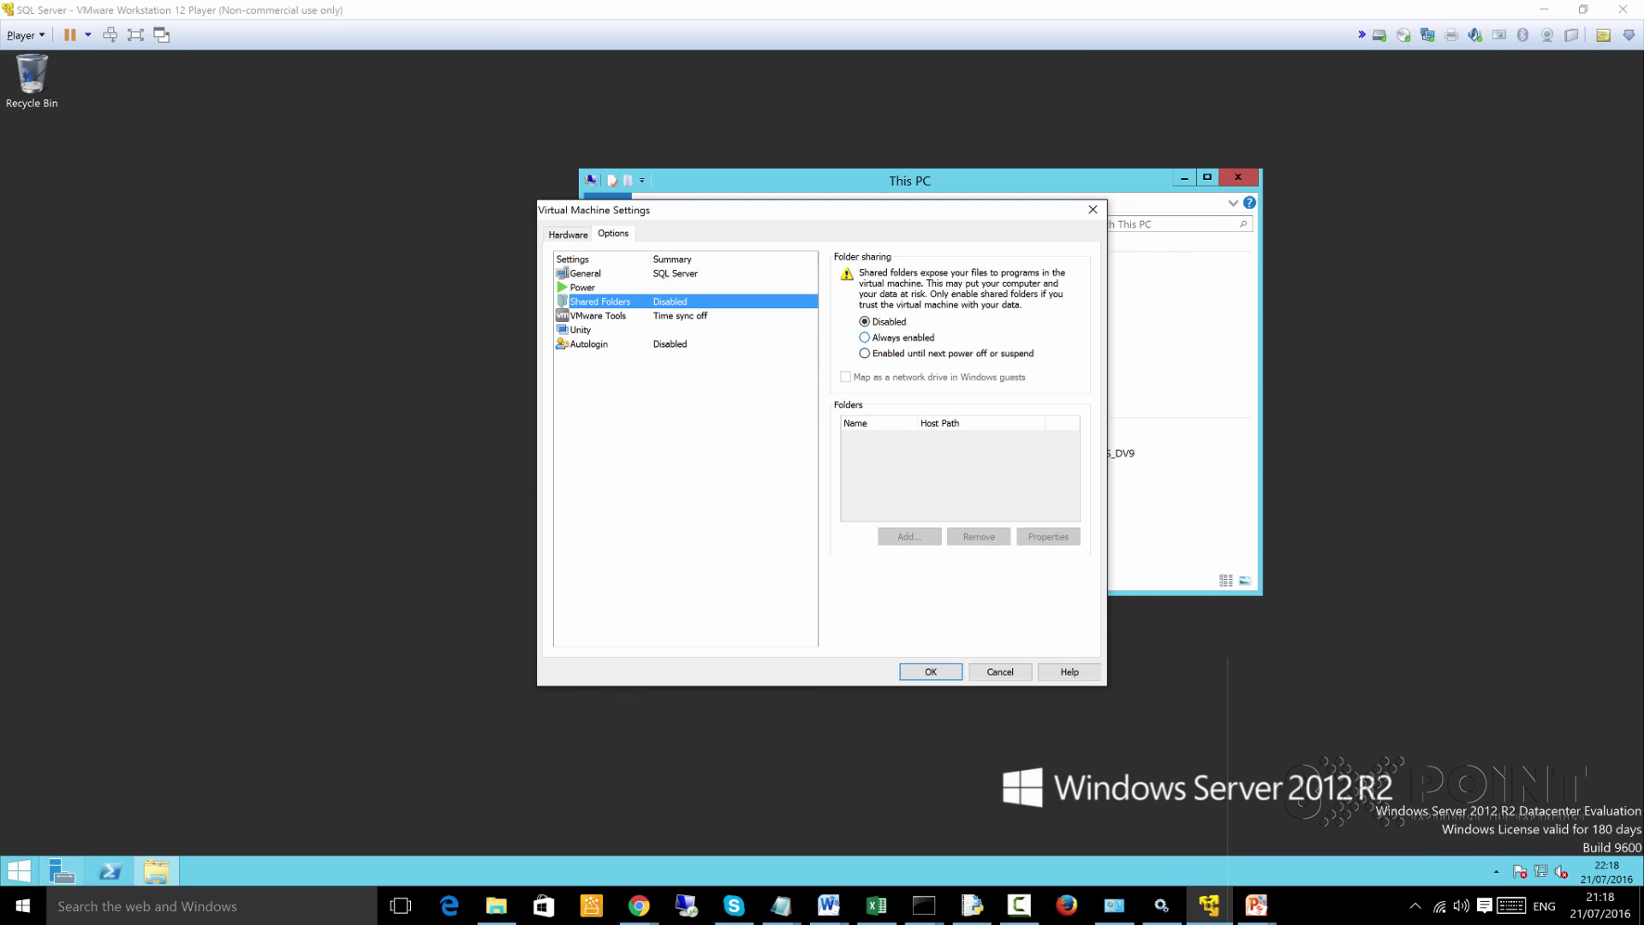
click(864, 338)
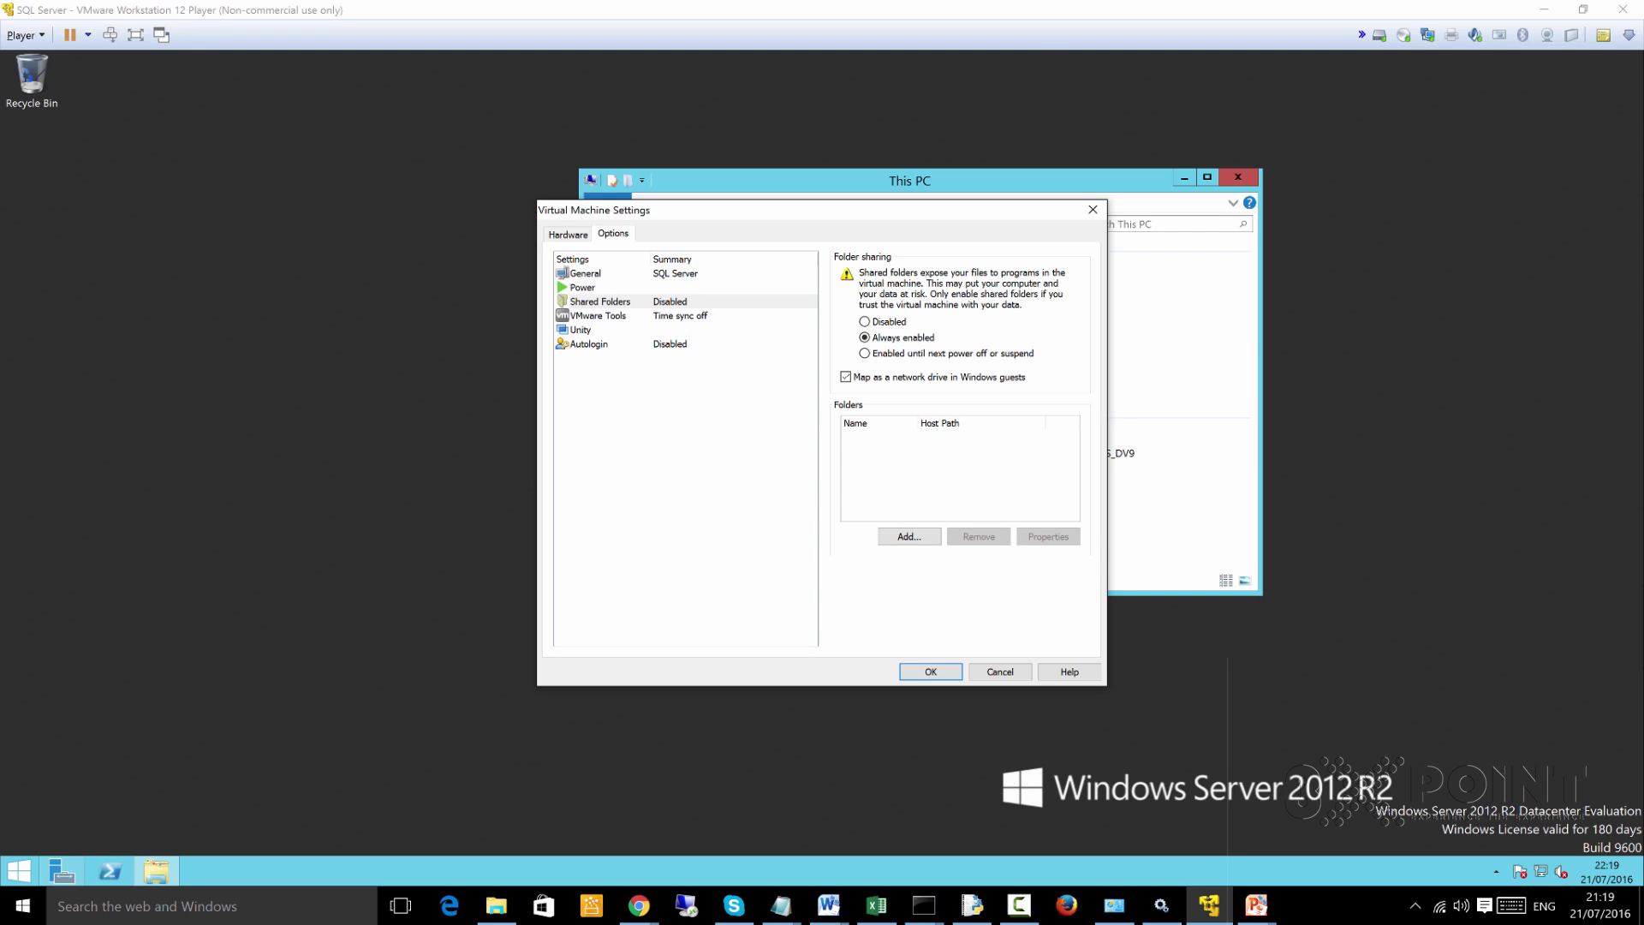
click(909, 536)
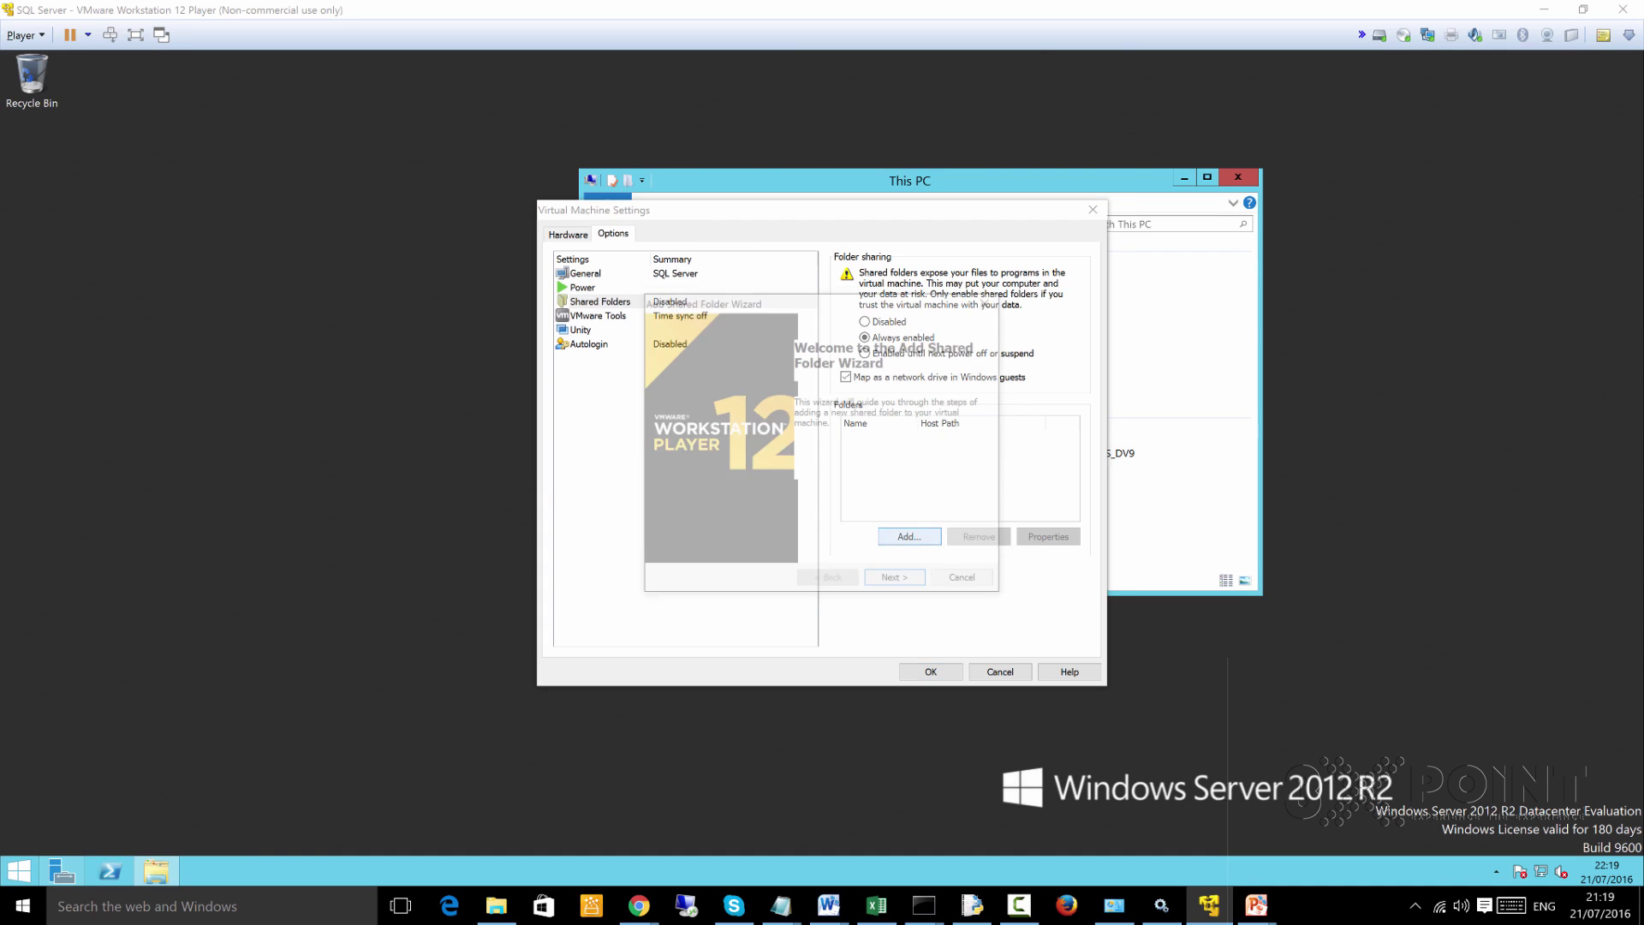
key(Escape)
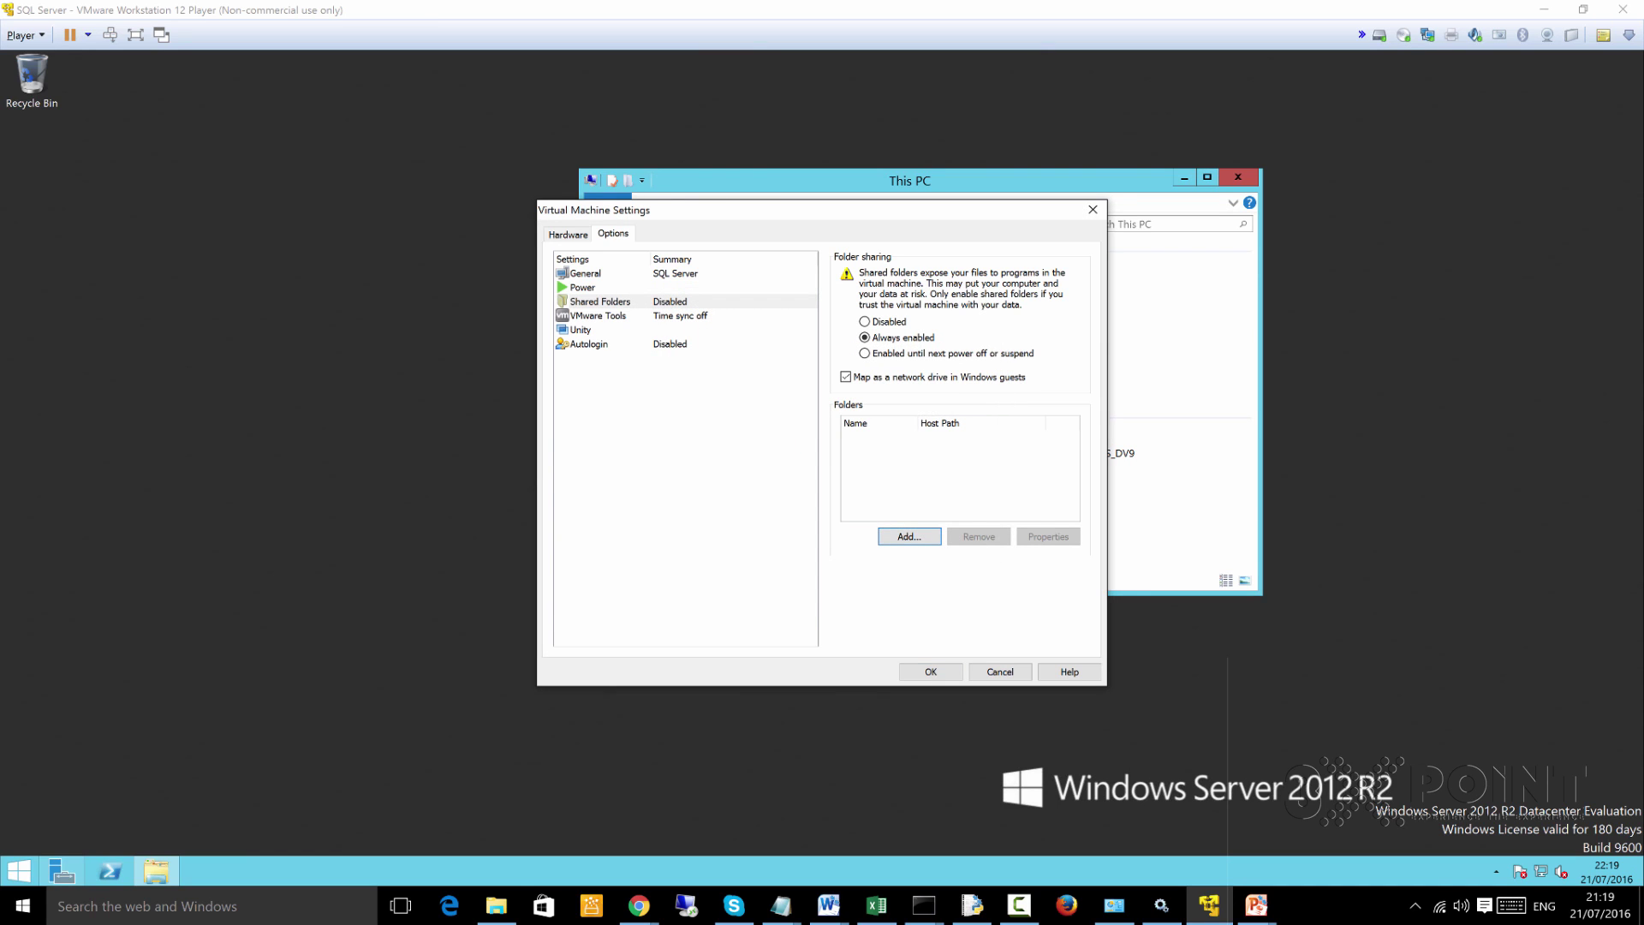
click(497, 905)
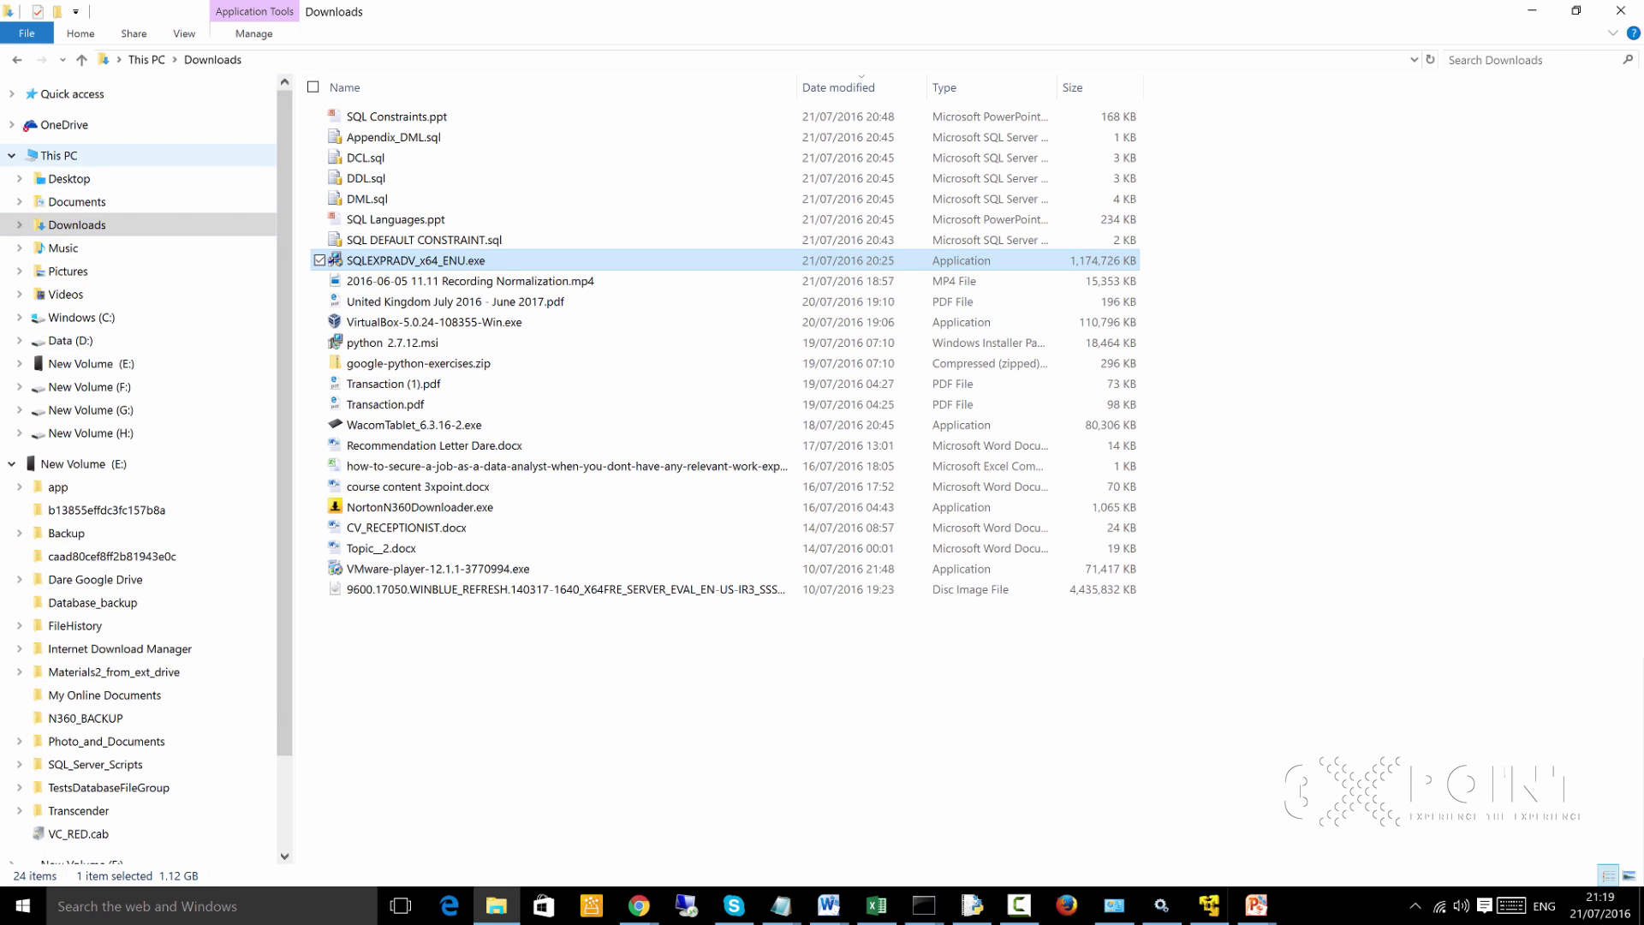
On the host, browse This PC > Data (D:) and select the VirtualFileShare folder
click(58, 155)
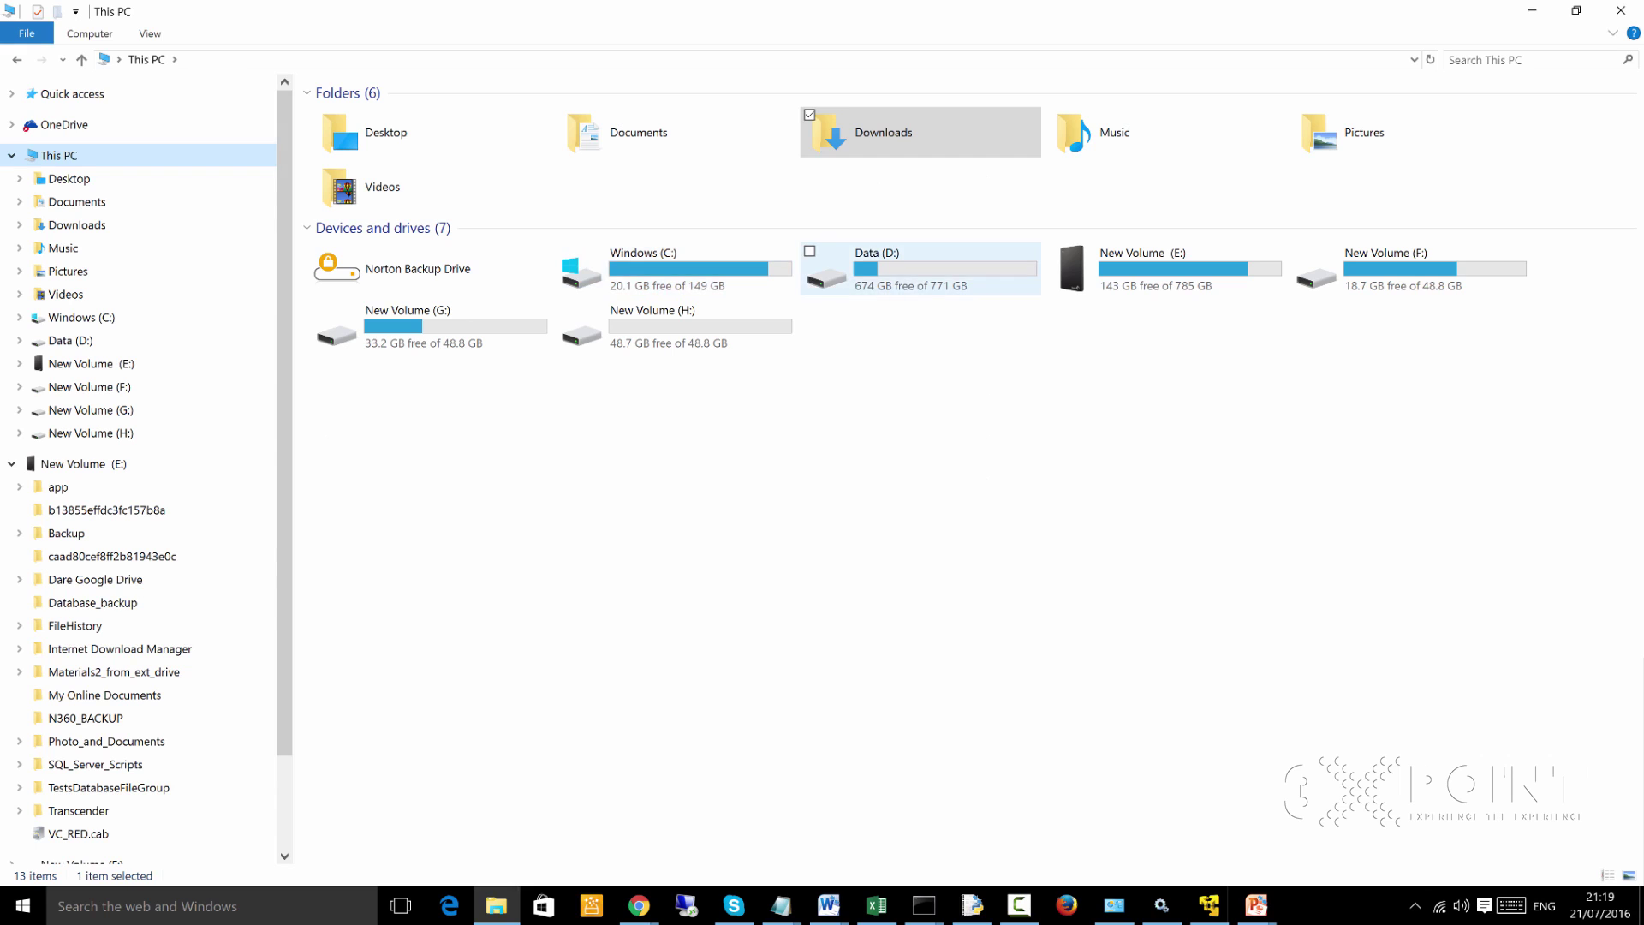
double_click(856, 265)
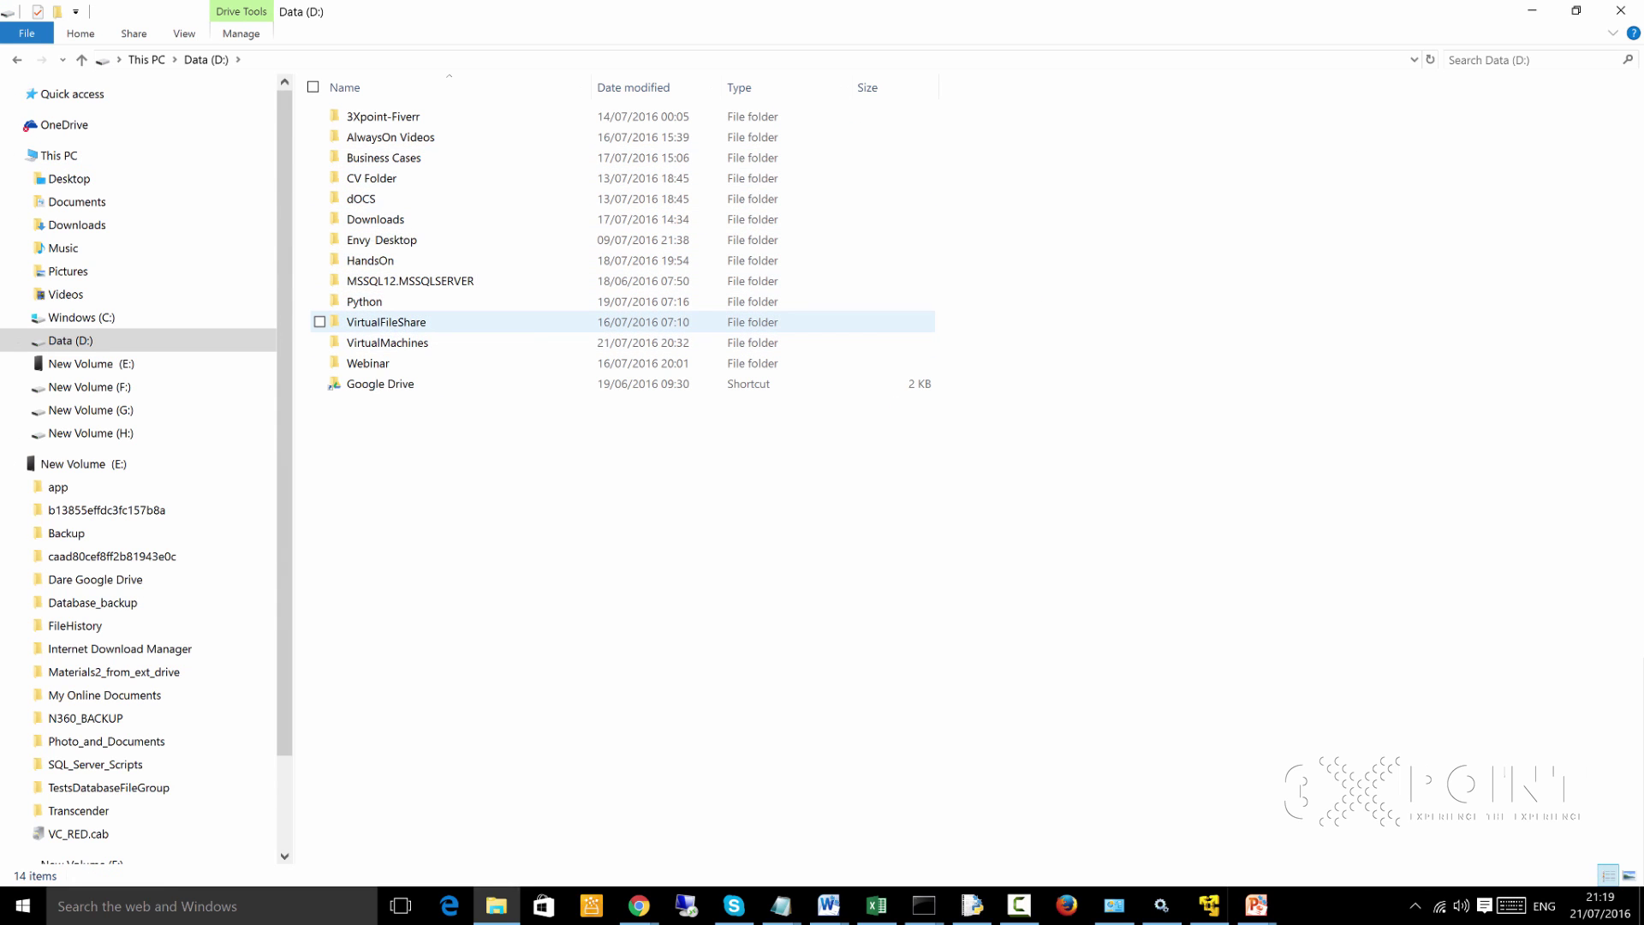
click(386, 322)
mouse_move(357, 325)
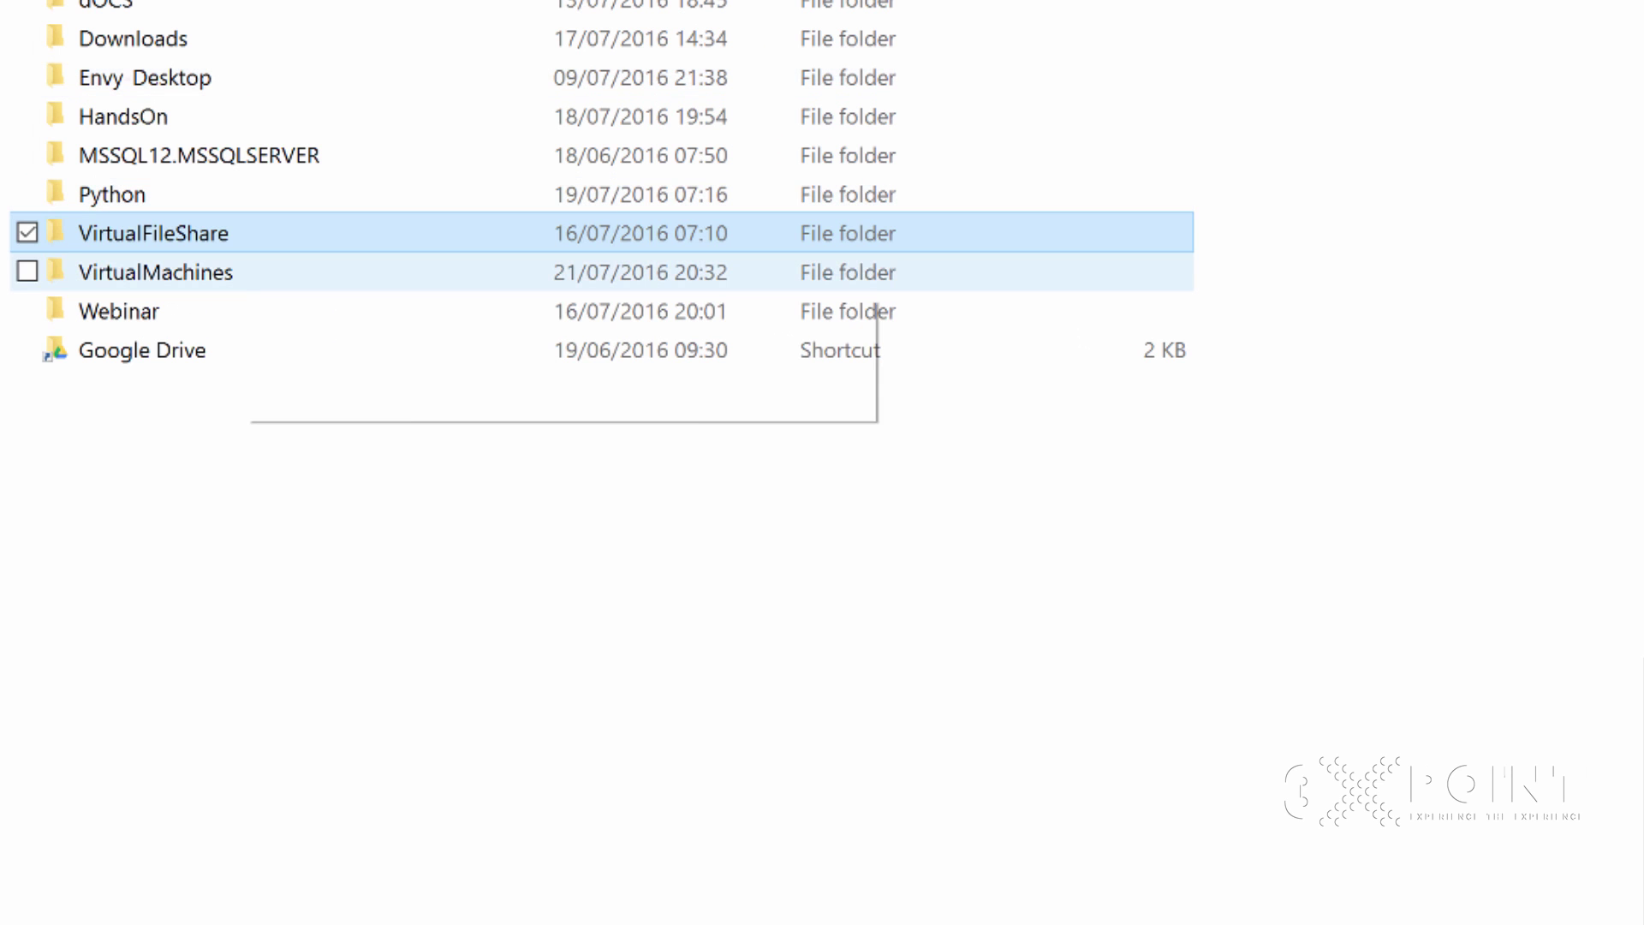
mouse_move(156, 246)
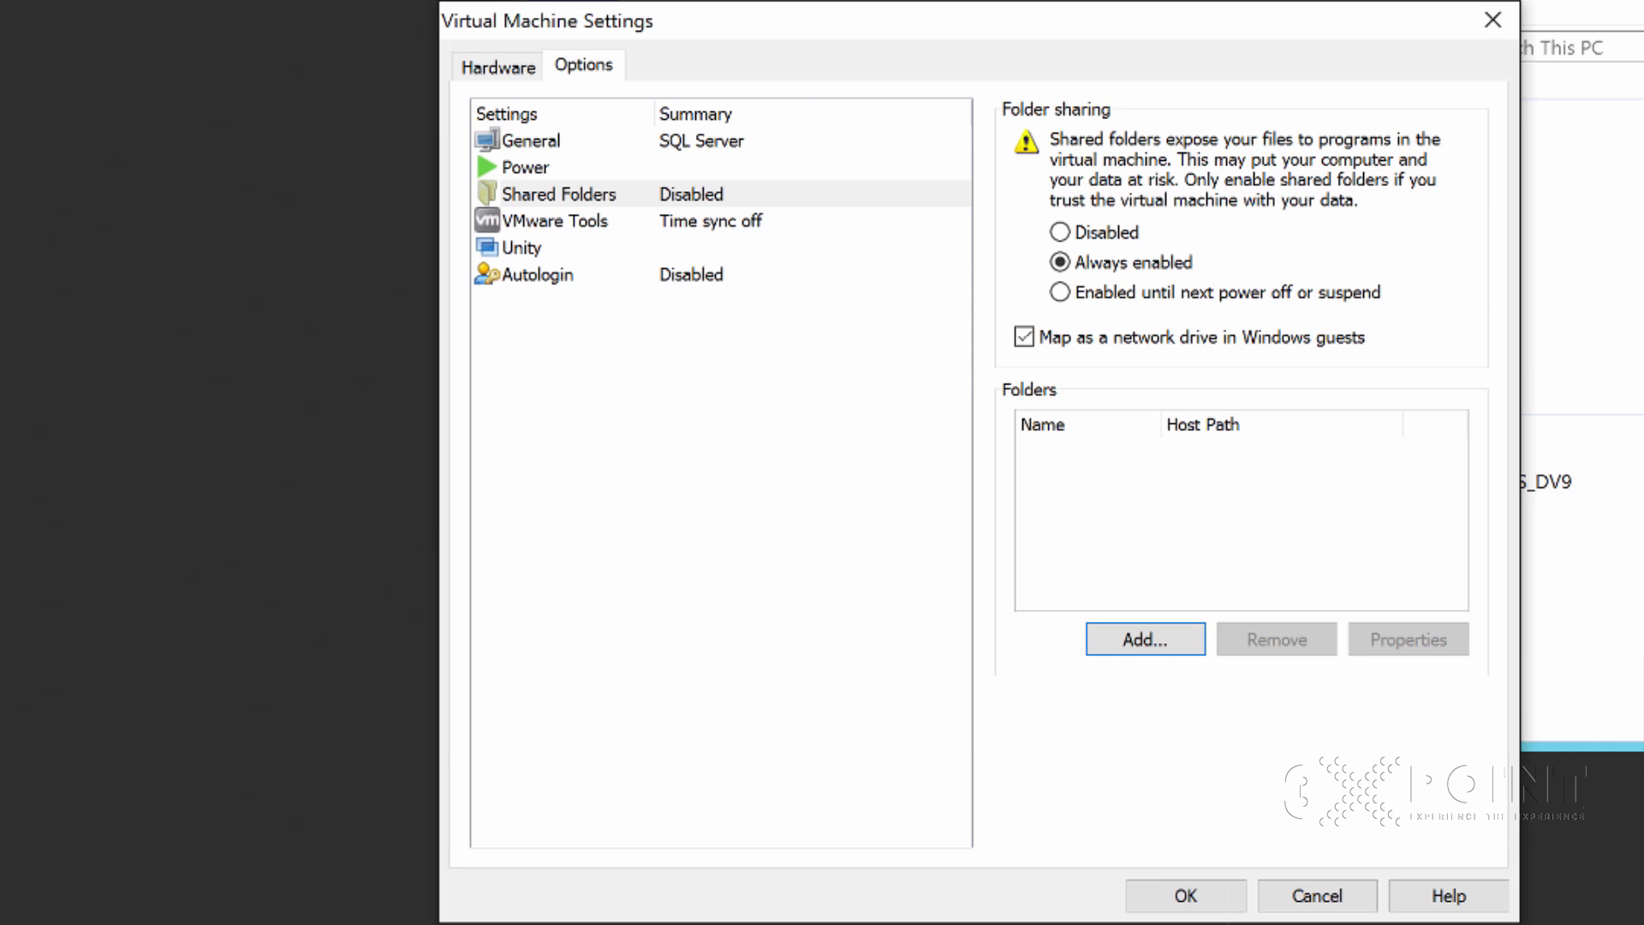
Start the Add Shared Folder wizard and choose D:\VirtualFileShare as the host path
click(1144, 638)
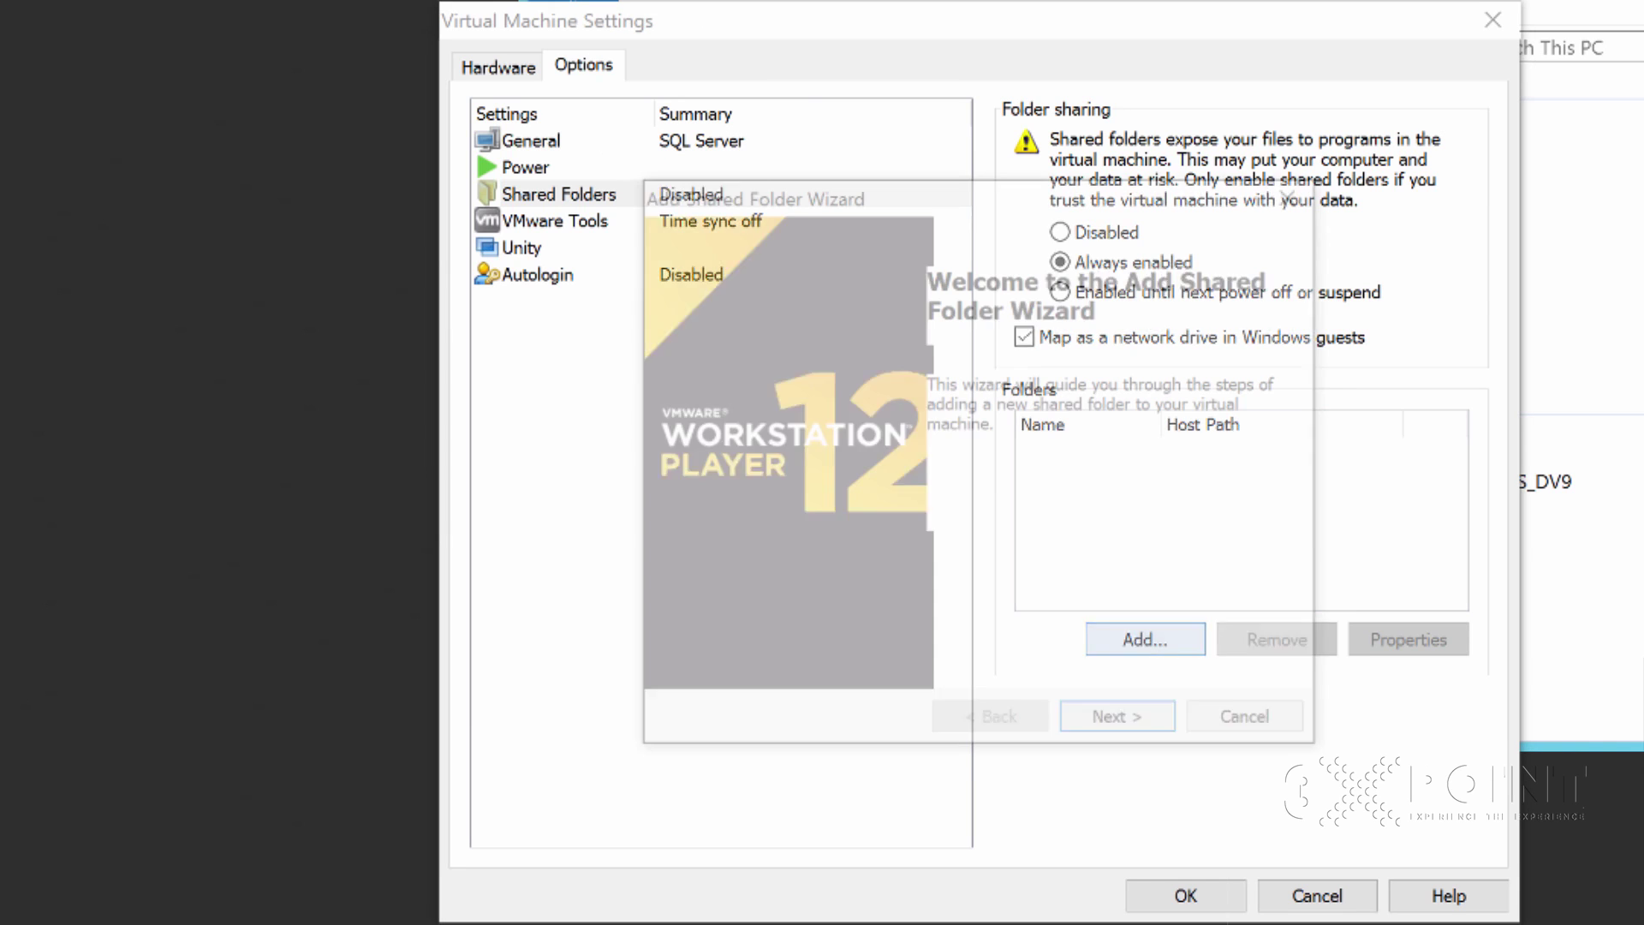
key(Return)
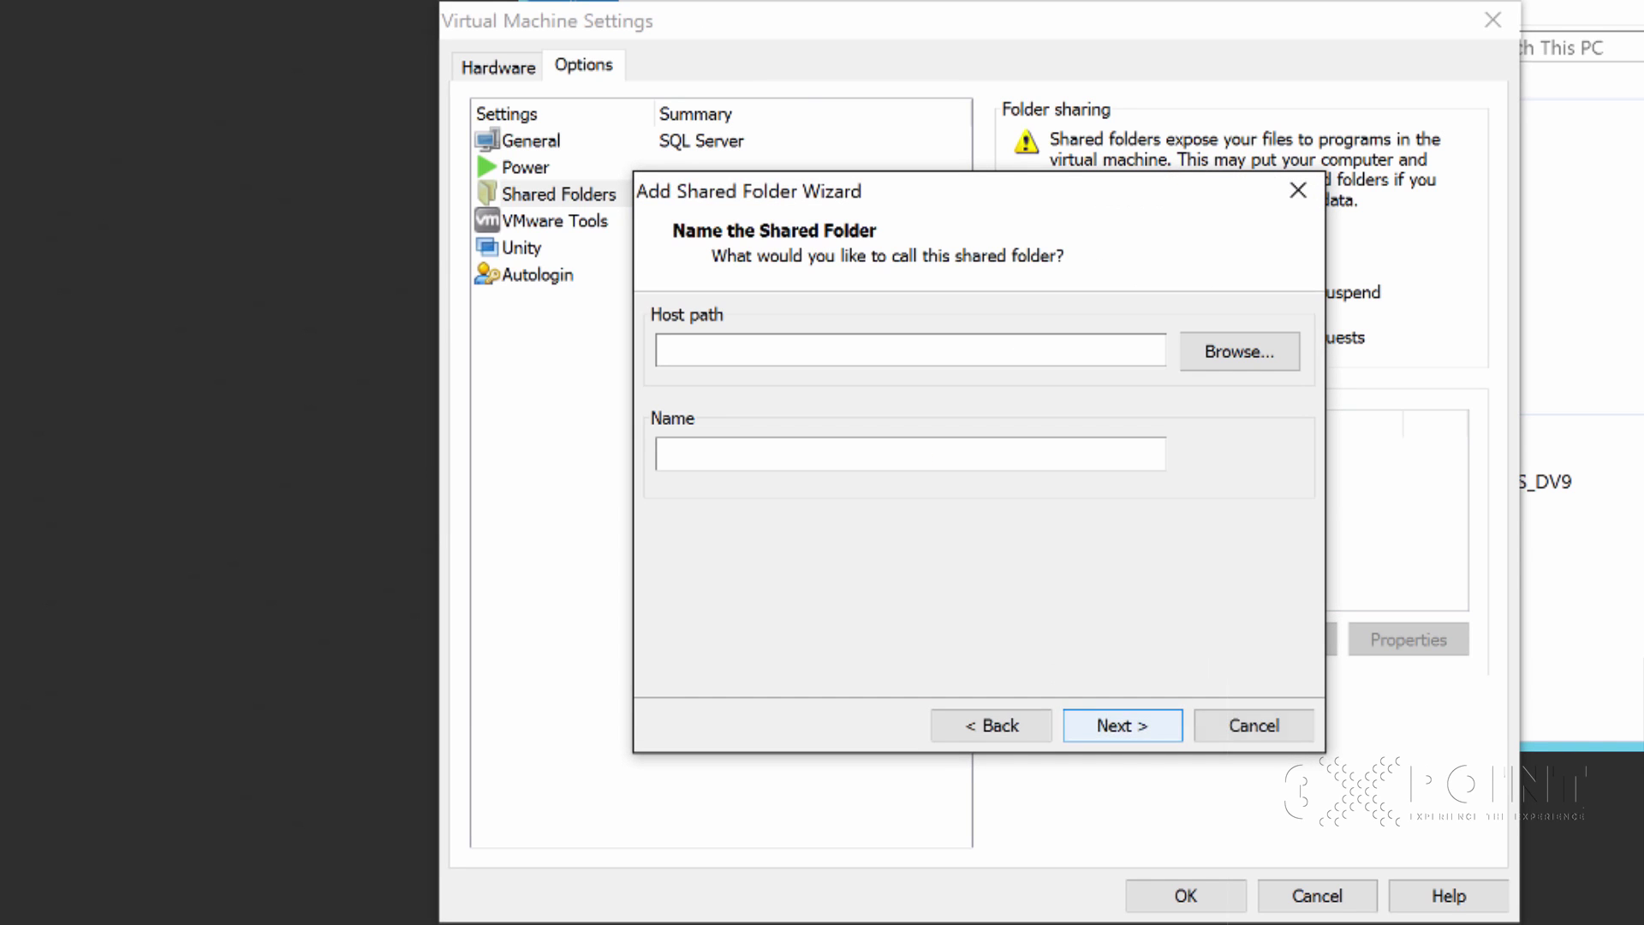
click(1239, 351)
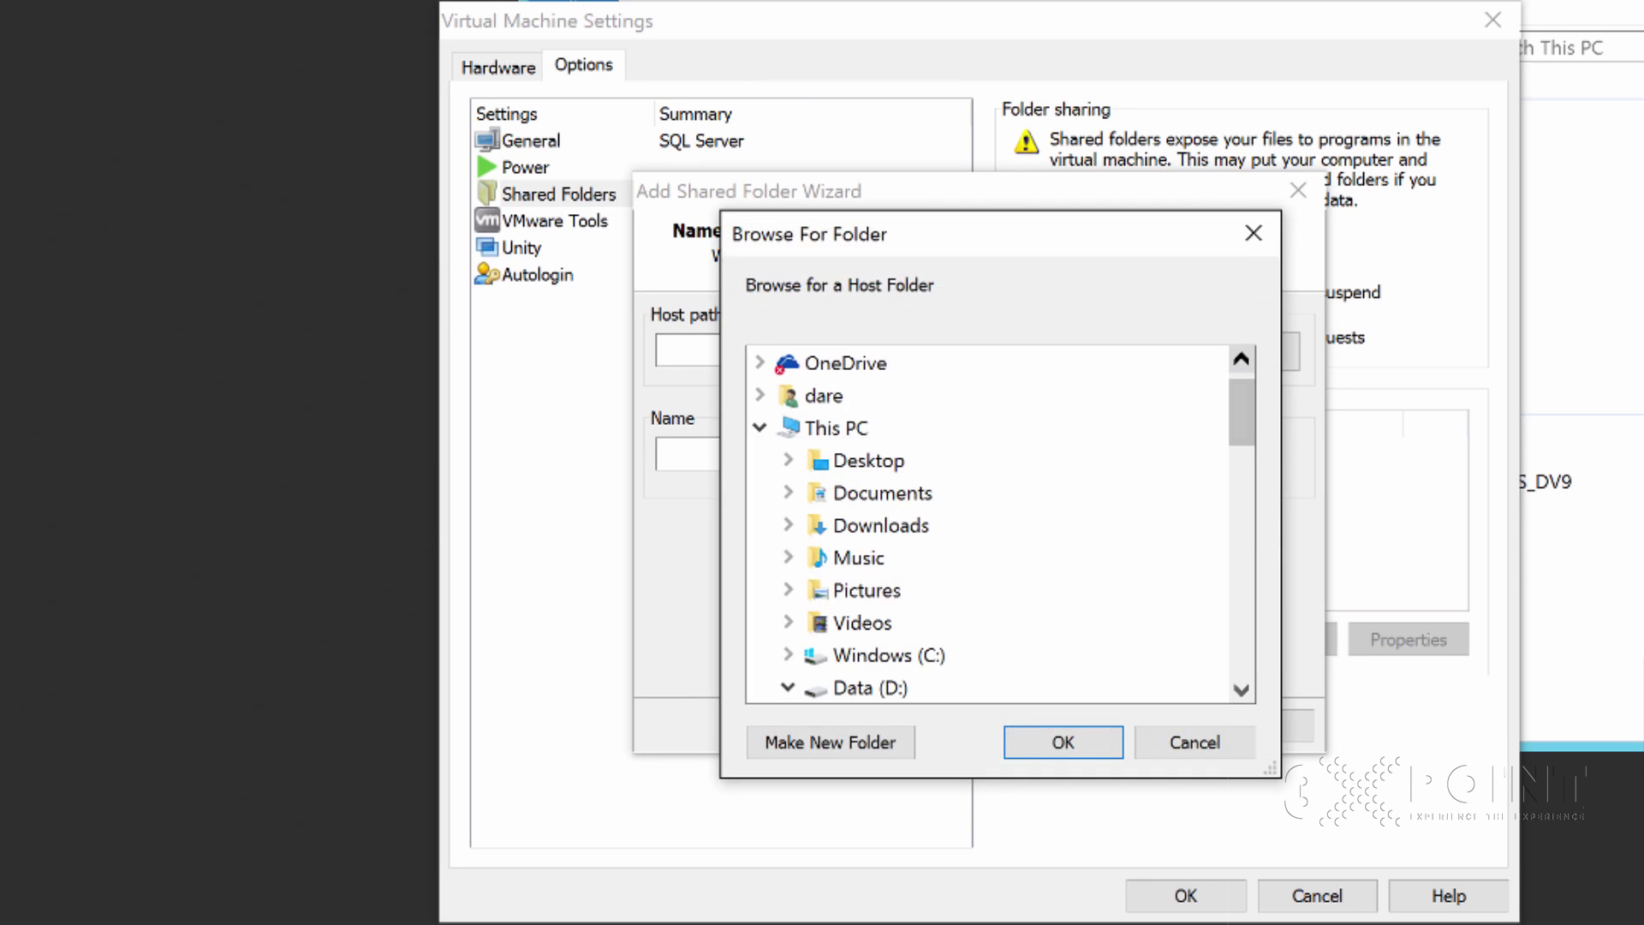
drag(1242, 412, 1242, 506)
click(930, 590)
click(929, 558)
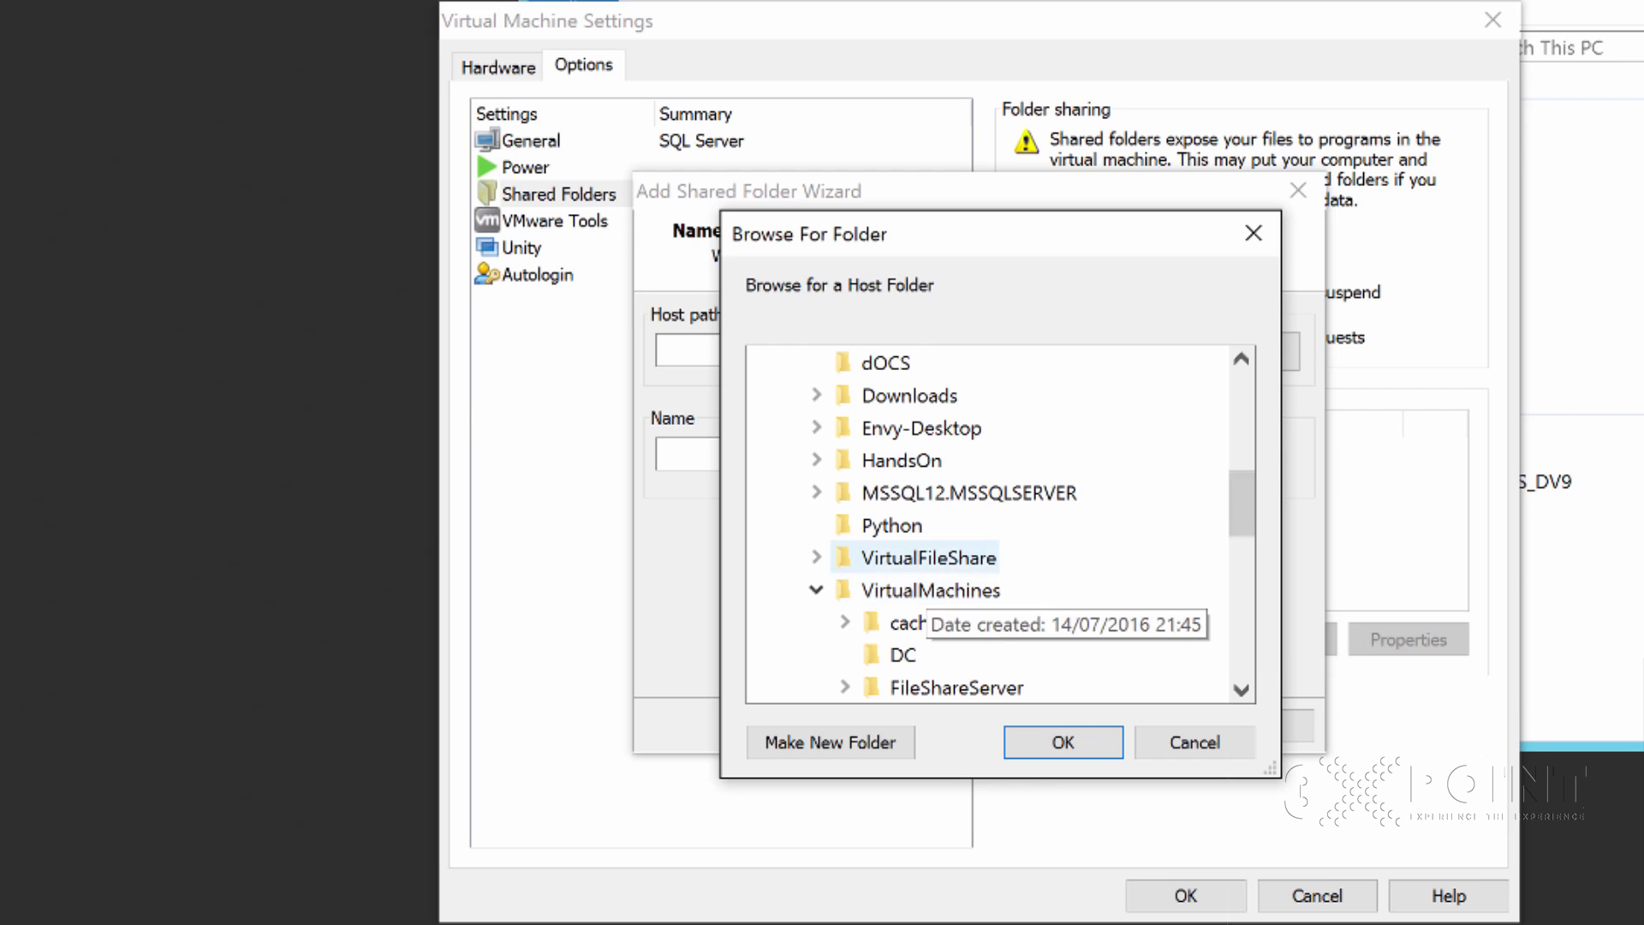
drag(1241, 477, 1241, 507)
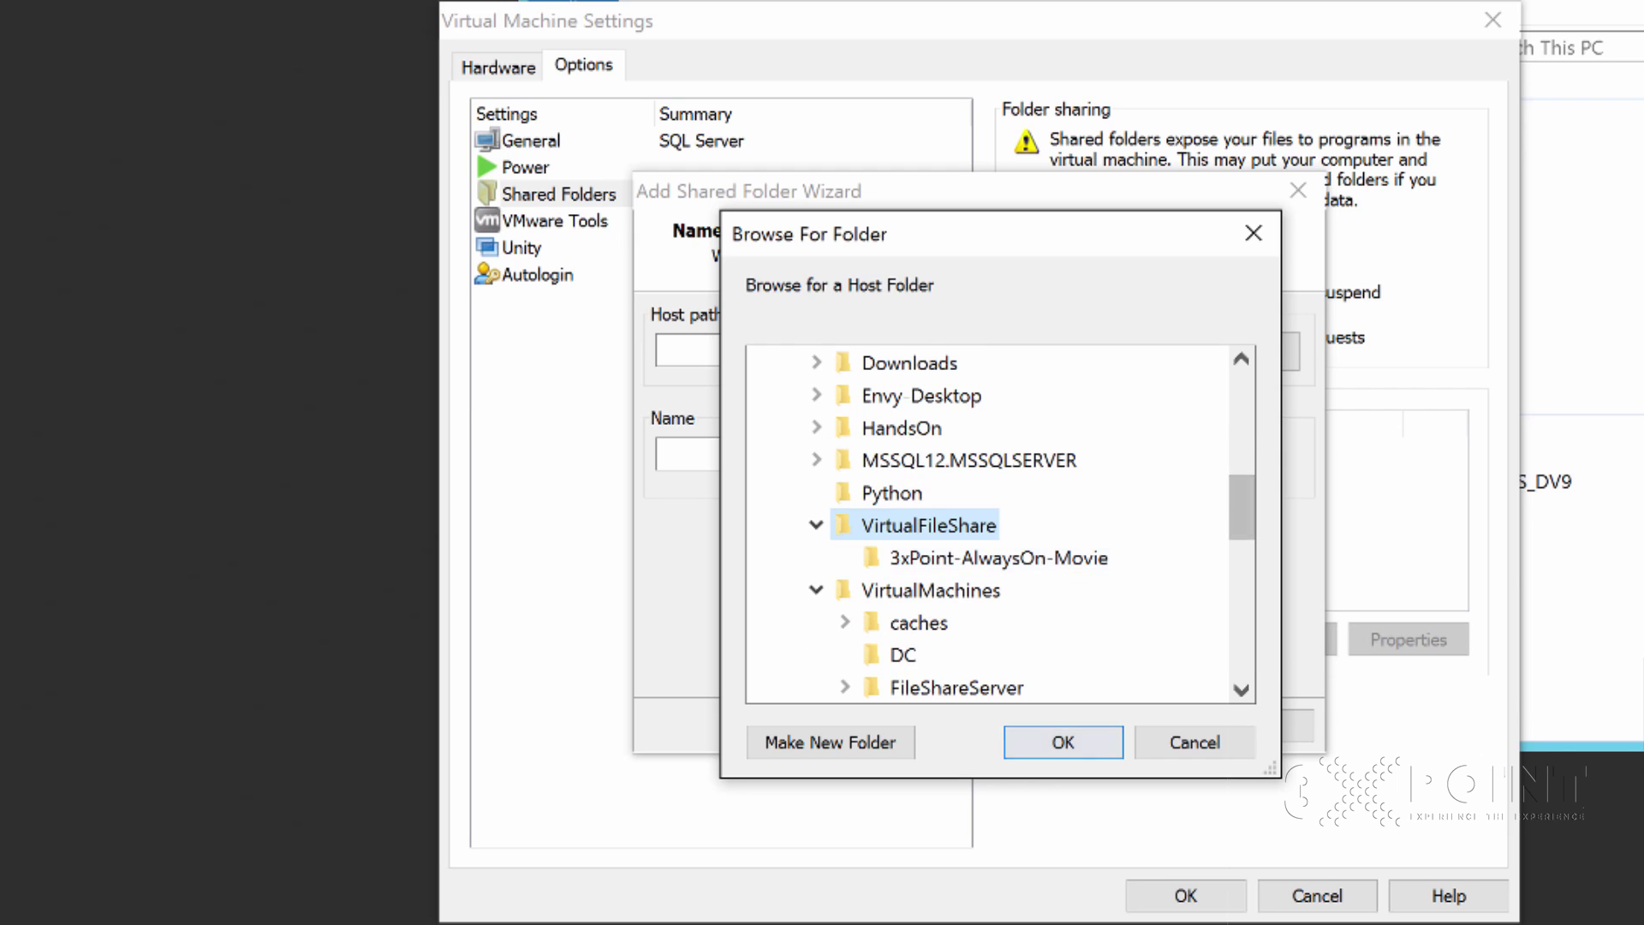
click(1063, 741)
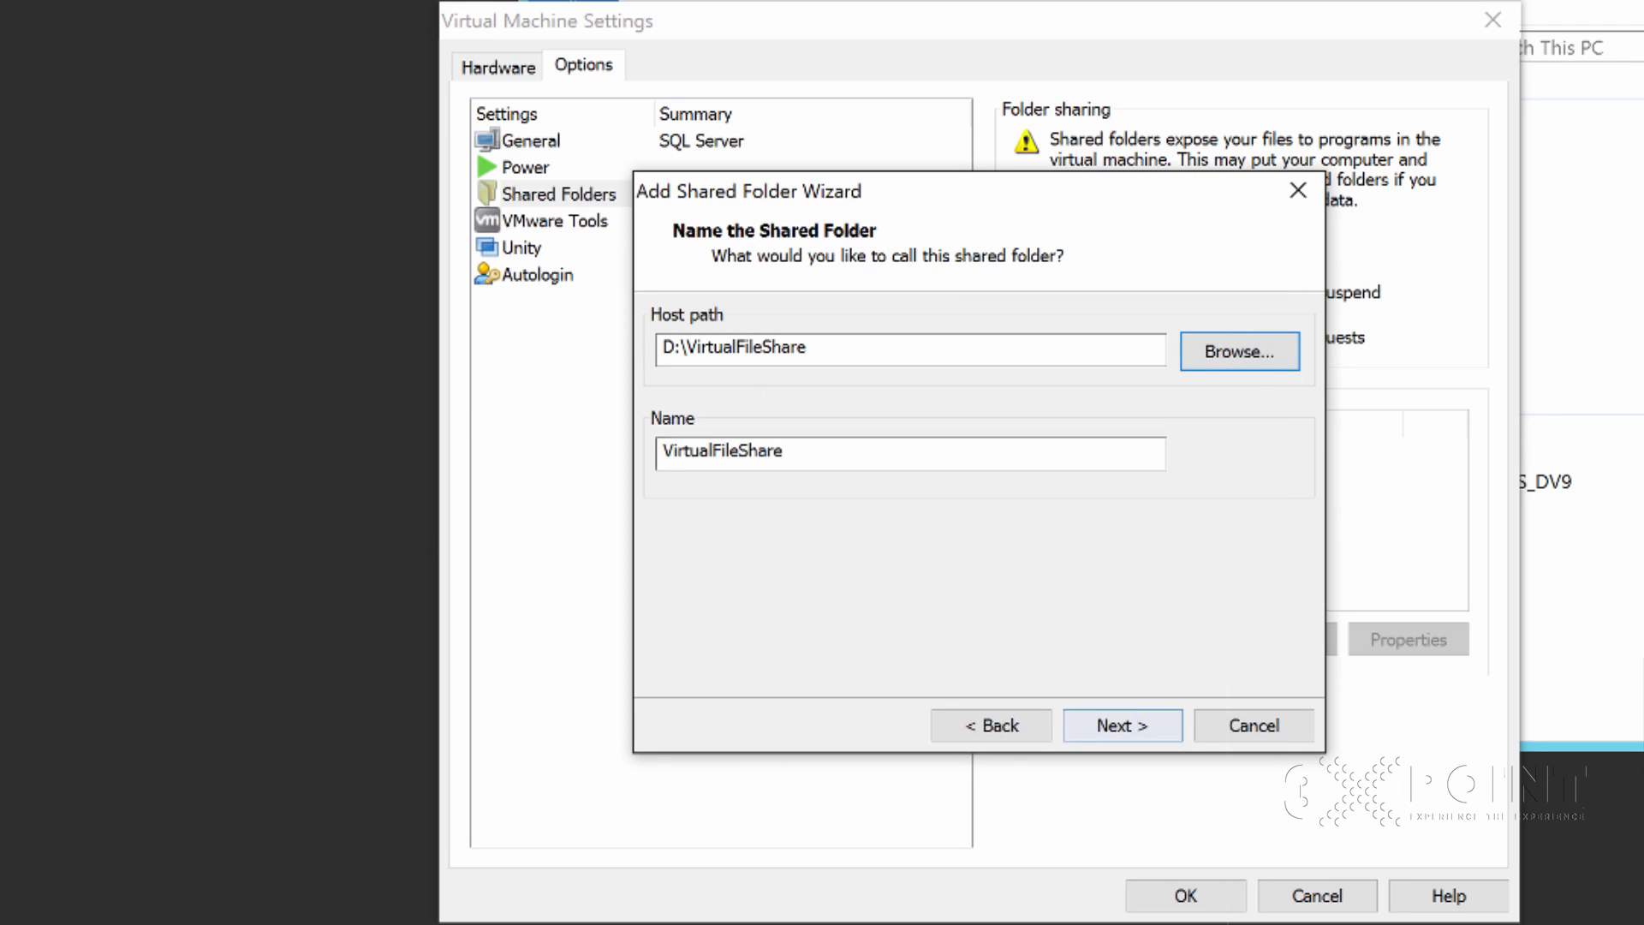
Finish adding the VirtualFileShare share and close Virtual Machine Settings with OK
key(Return)
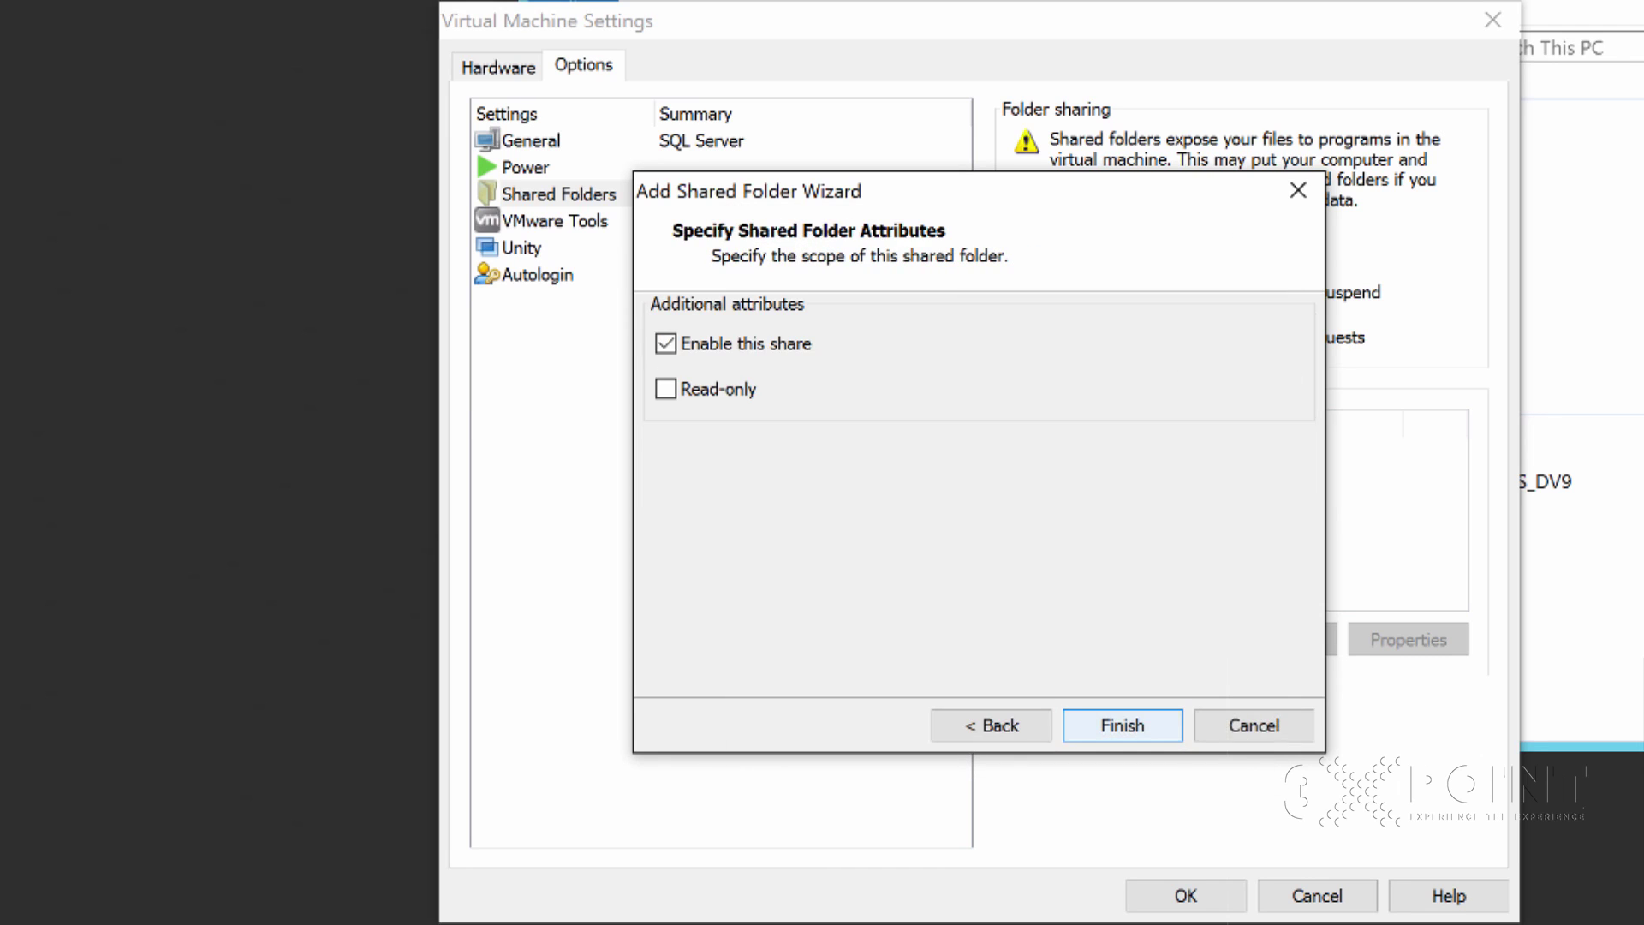
click(666, 389)
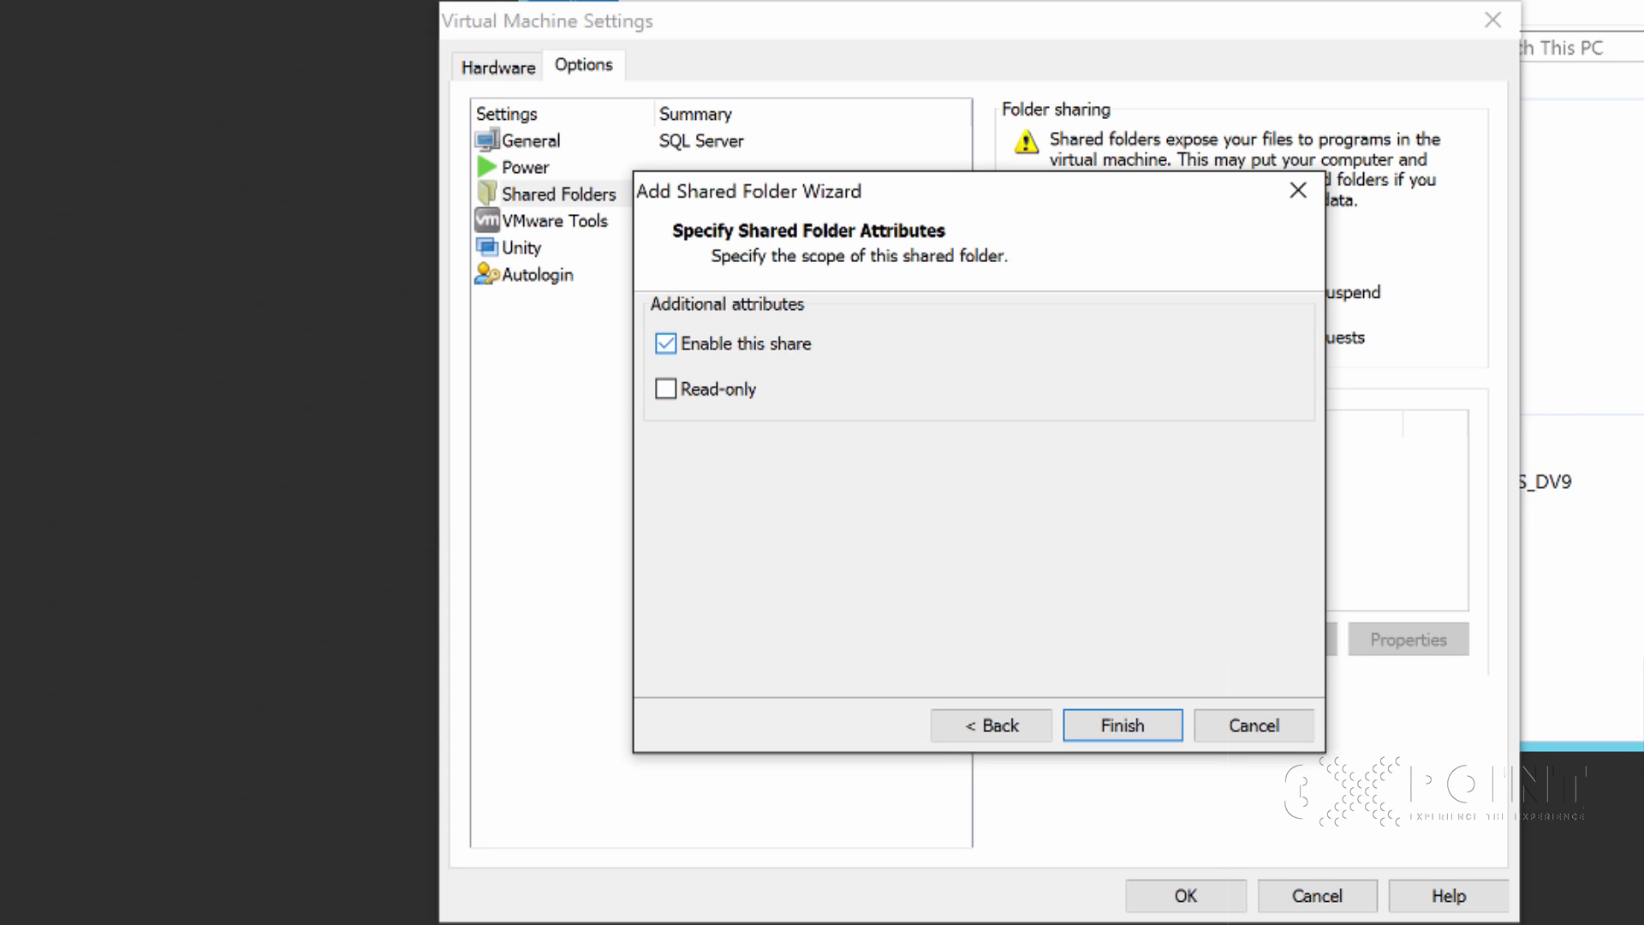
key(Return)
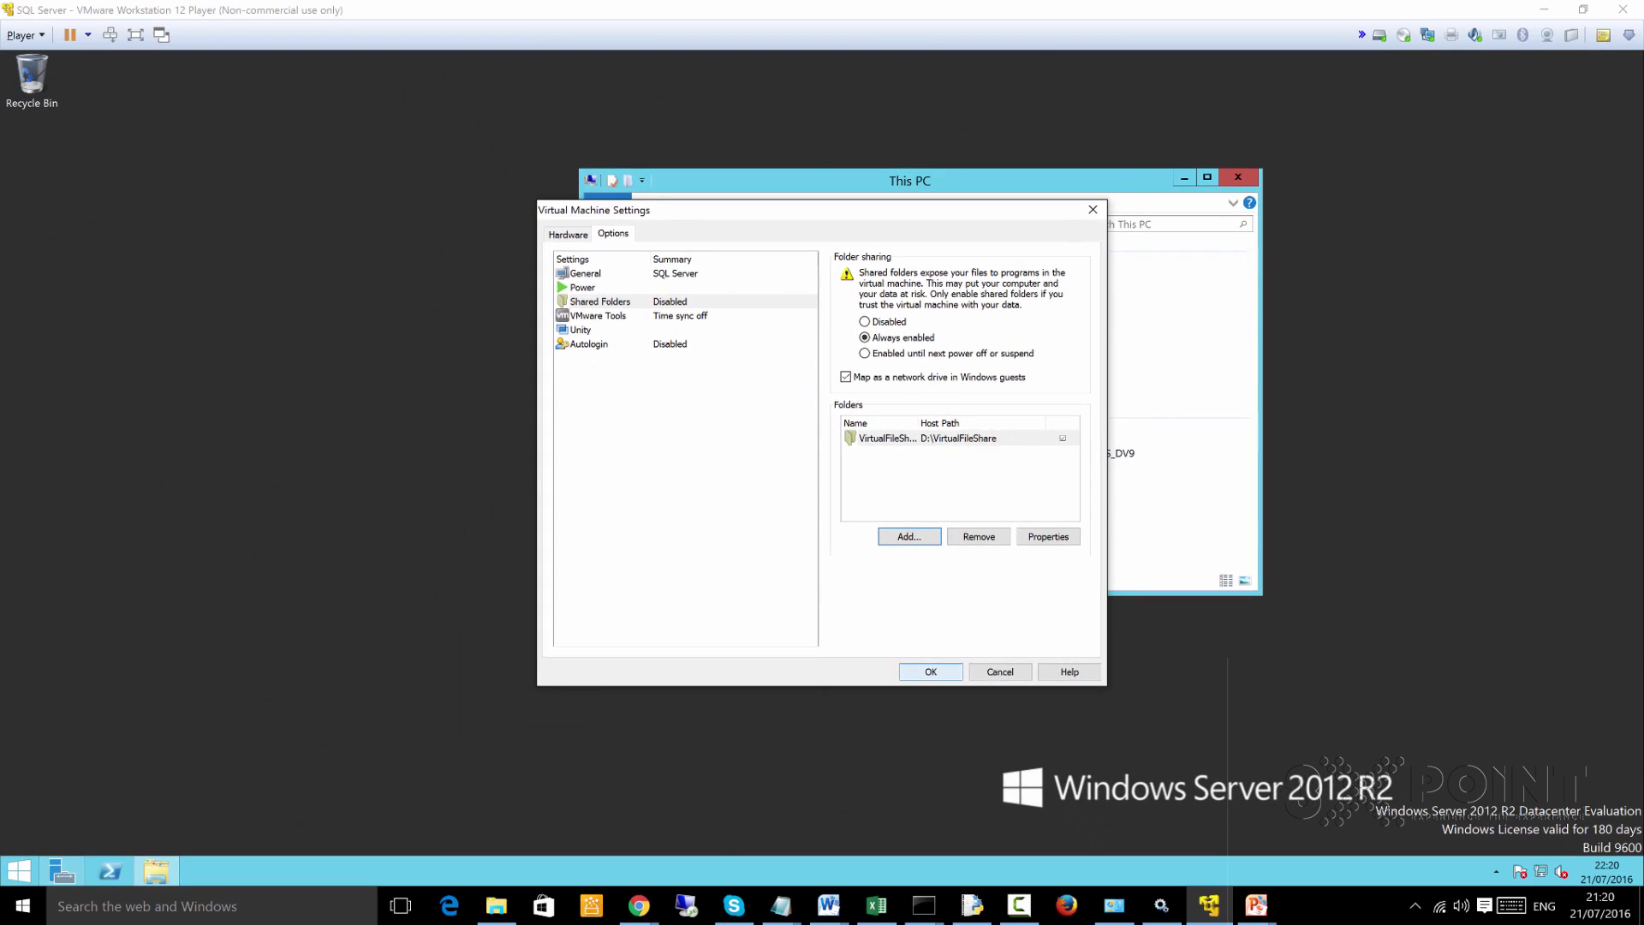
key(Return)
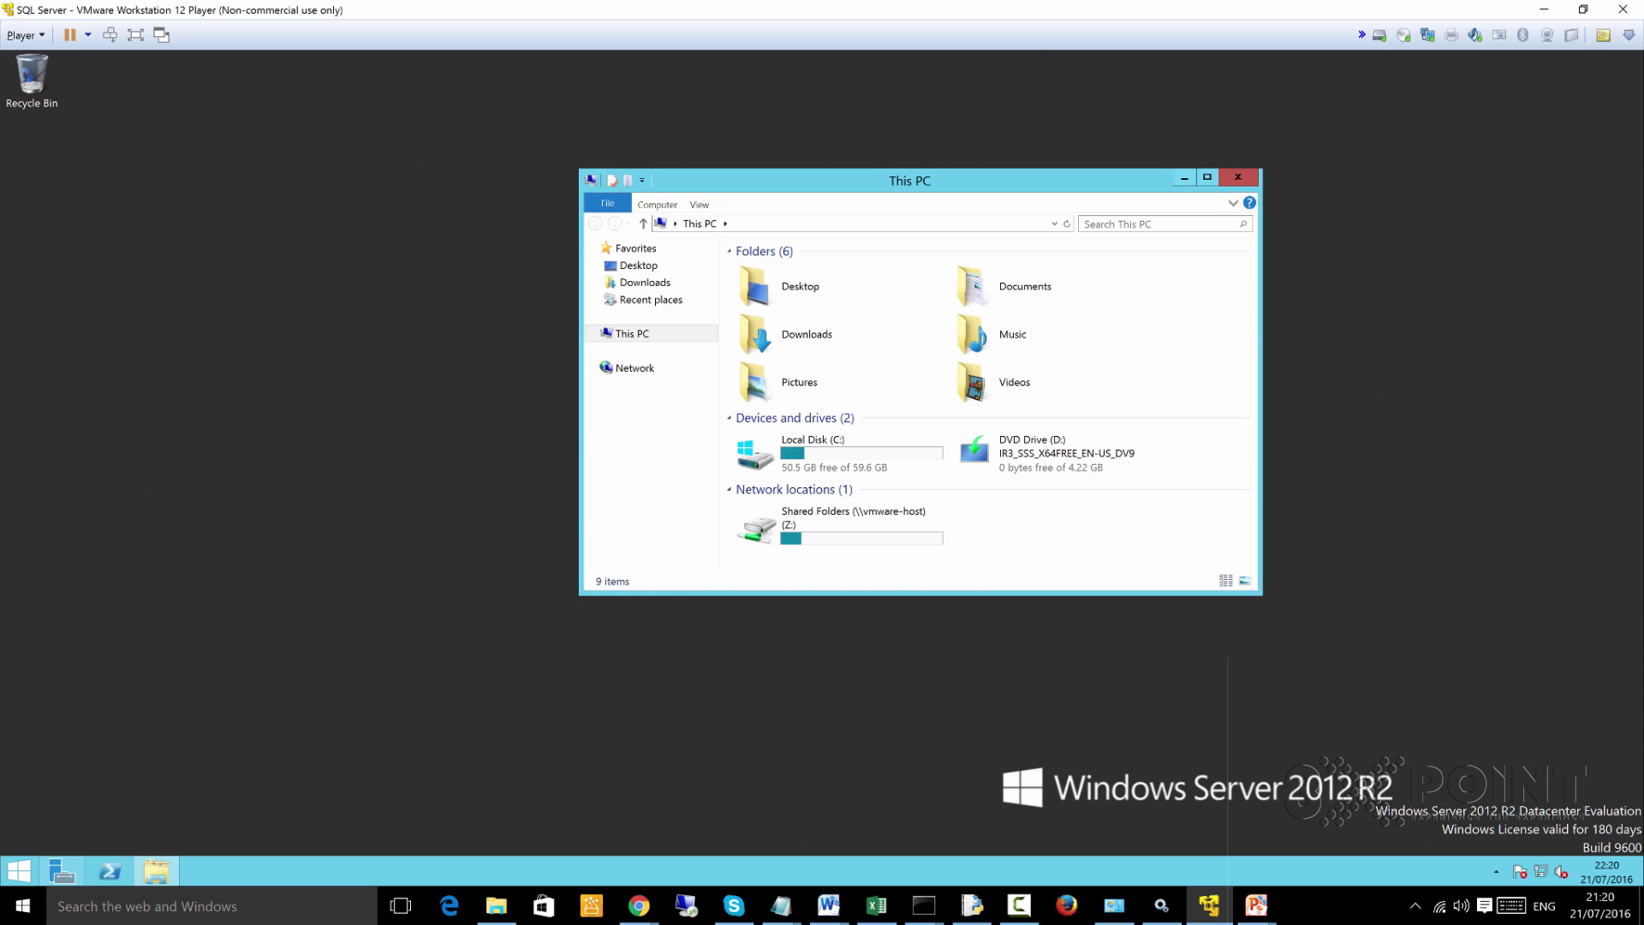
In the maximized guest Explorer, confirm Shared Folders (Z:) holds VirtualFileShare, then return to the host's Data (D:) folder
key(super+Up)
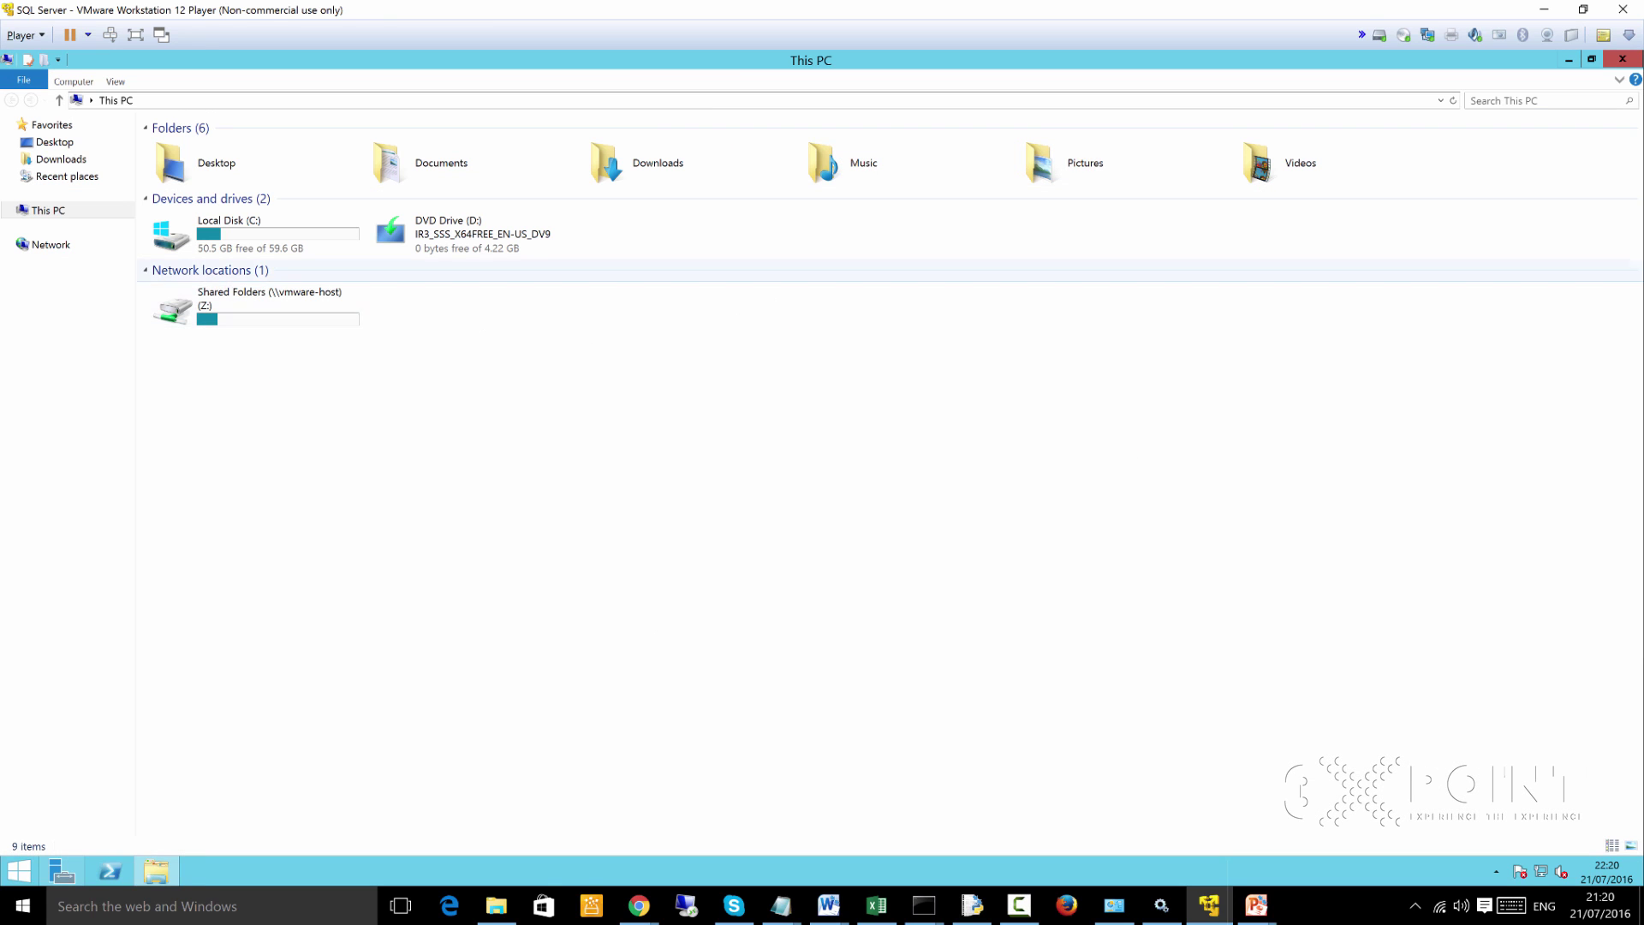
double_click(257, 304)
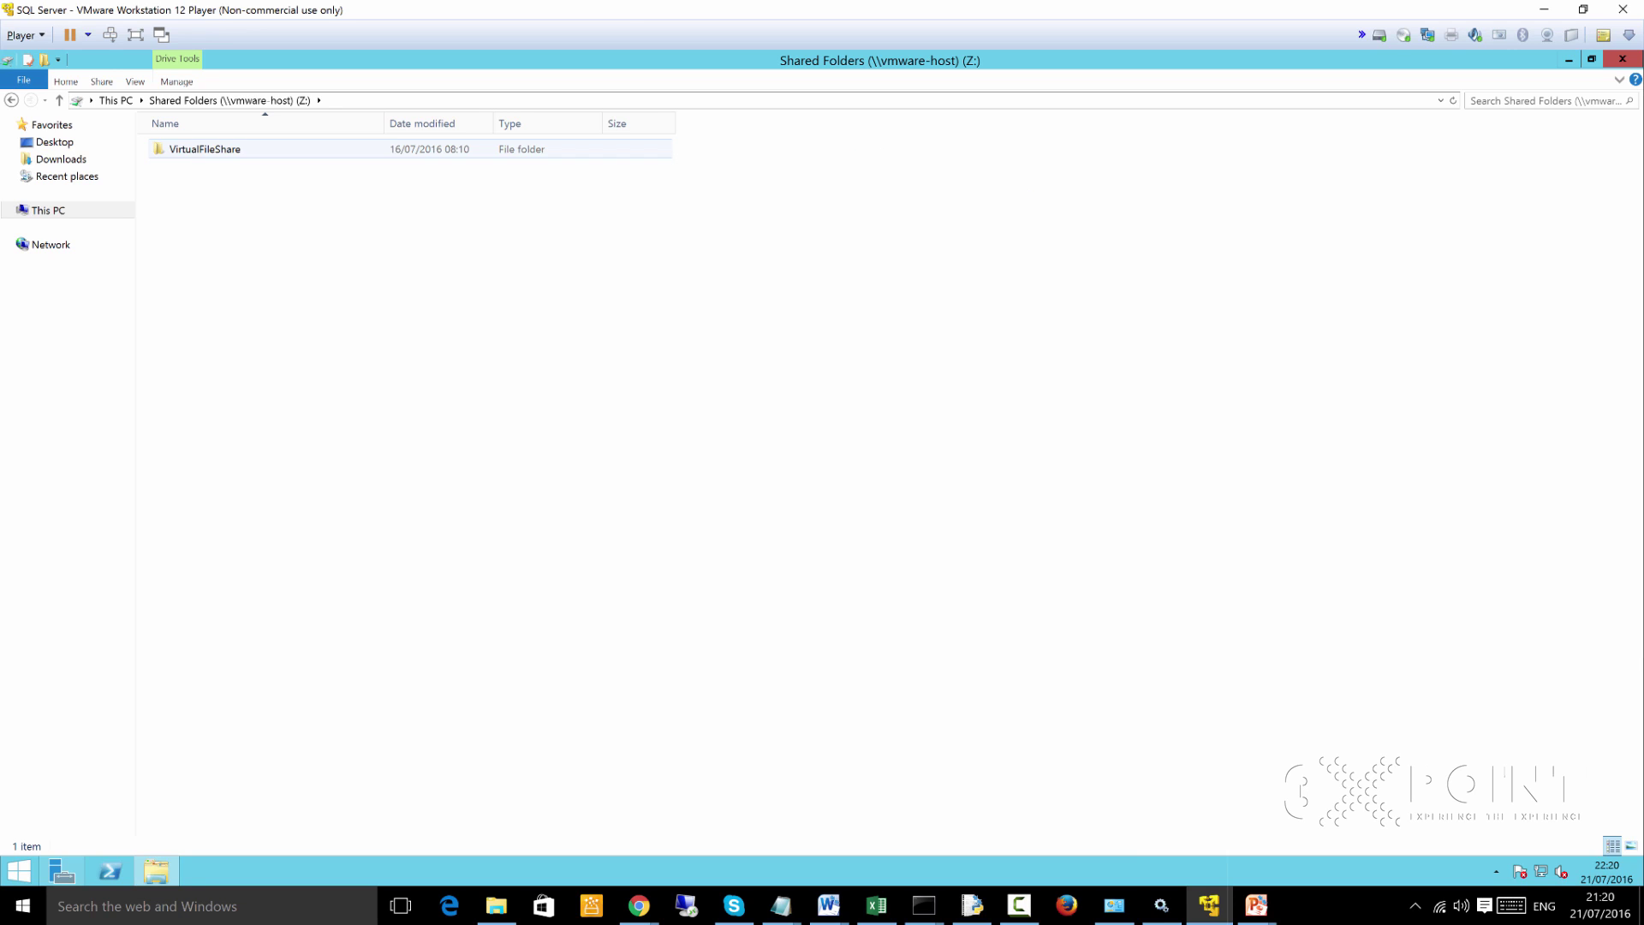
key(Return)
key(BackSpace)
key(BackSpace)
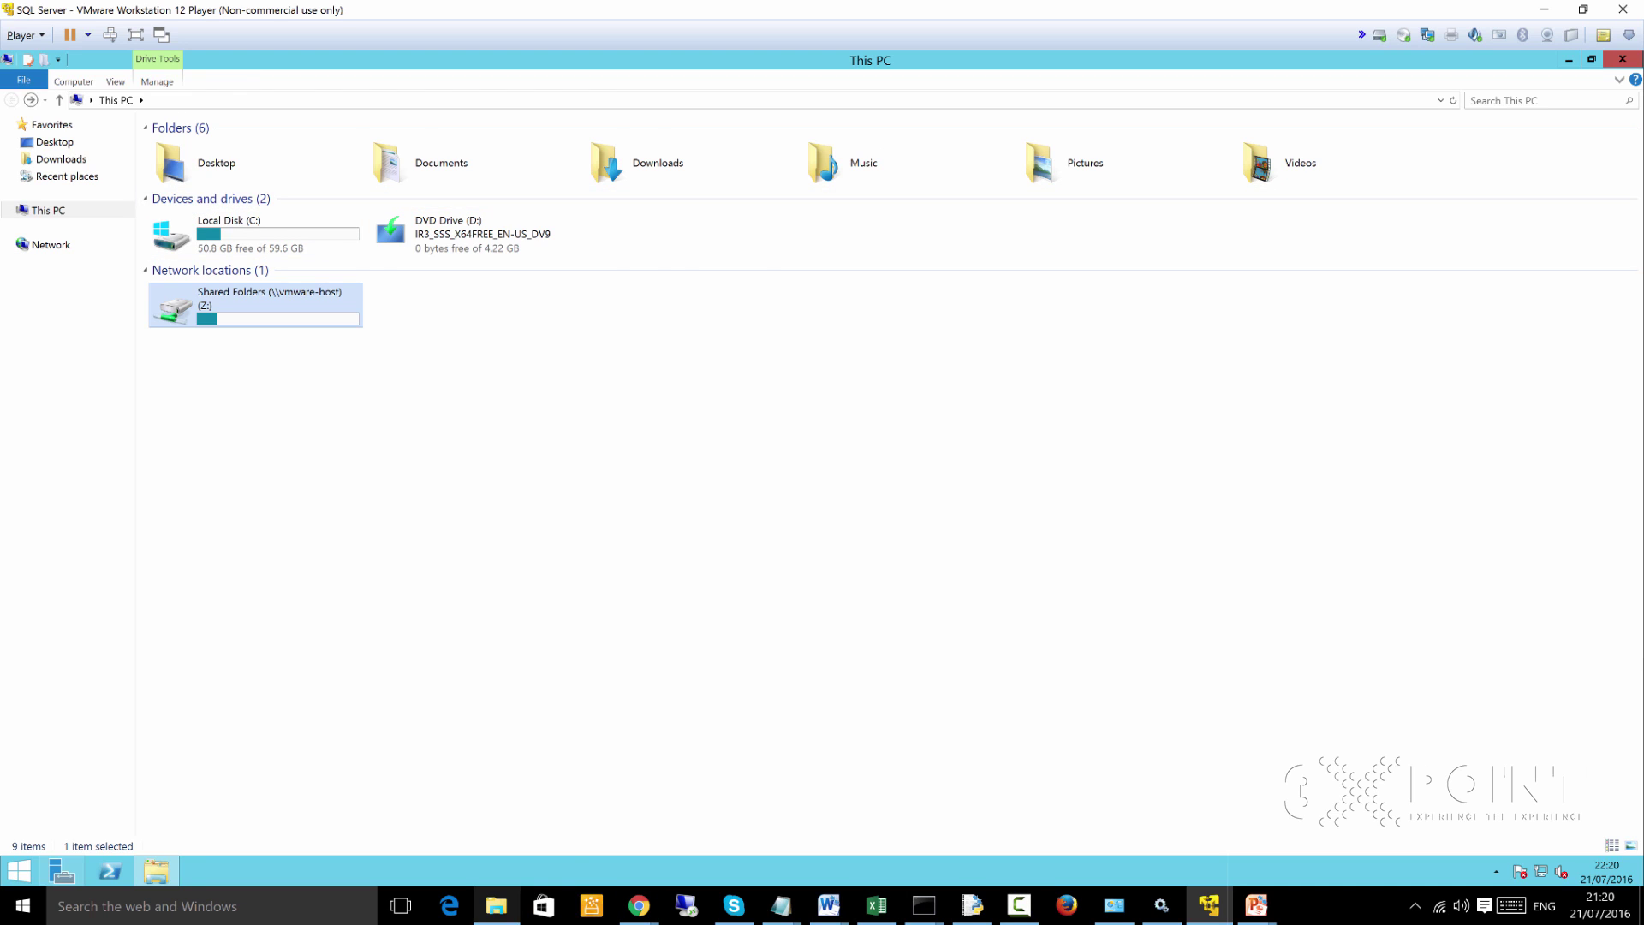
key(alt+Tab)
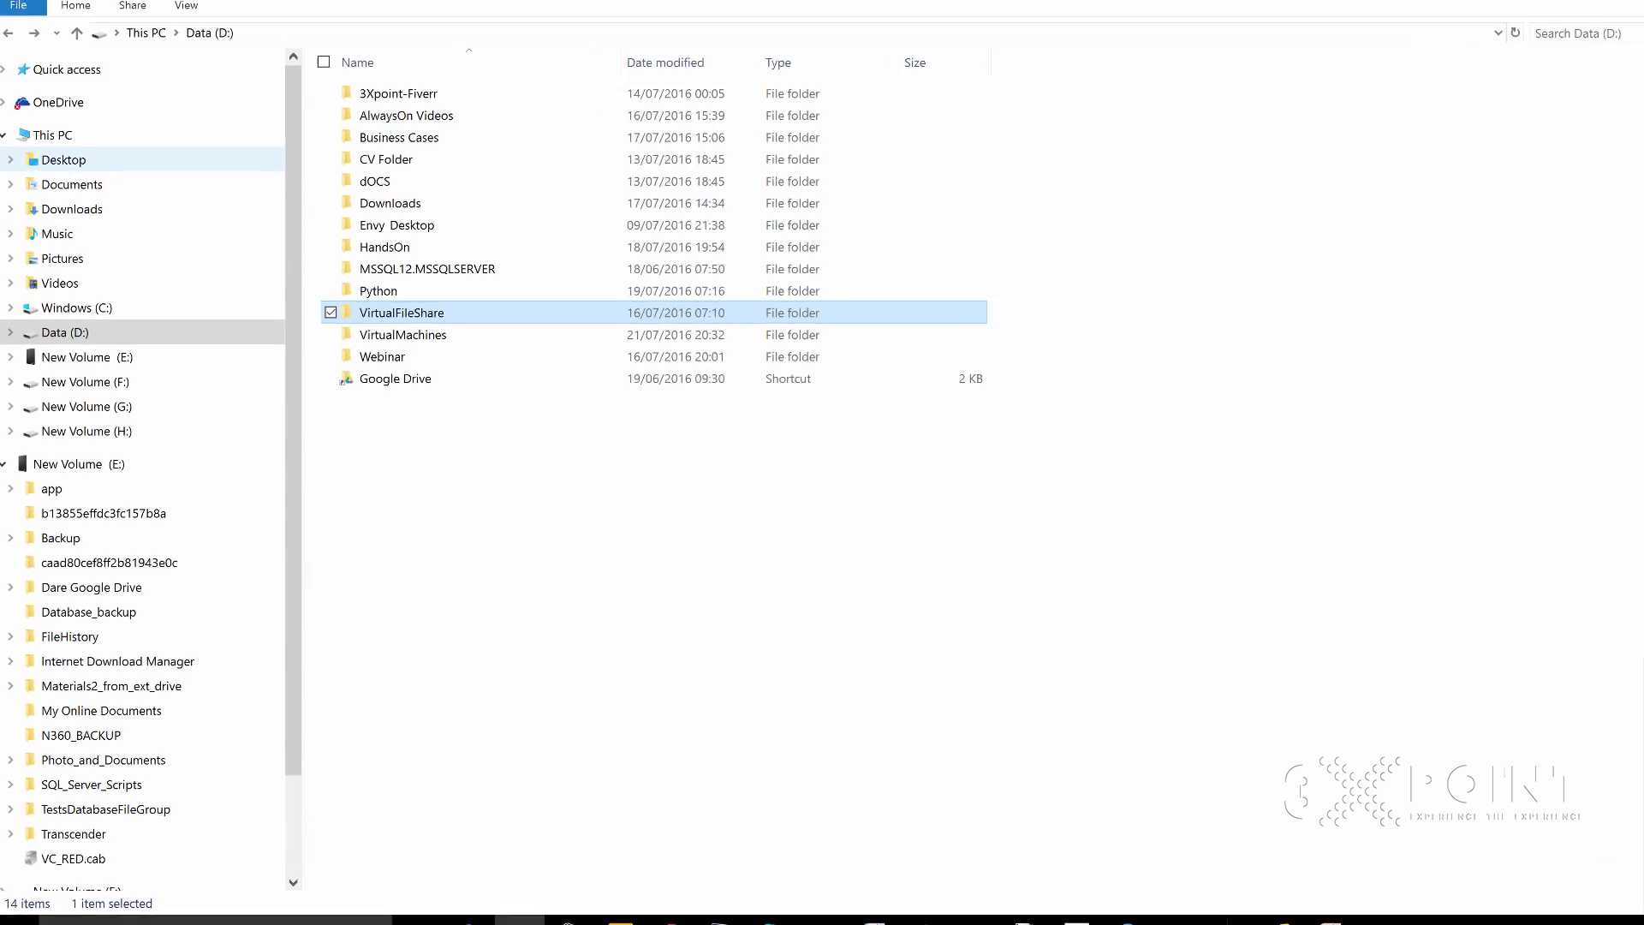
Cut the SQLEXPRADV_x64_ENU.exe installer from the host's Downloads folder
click(76, 224)
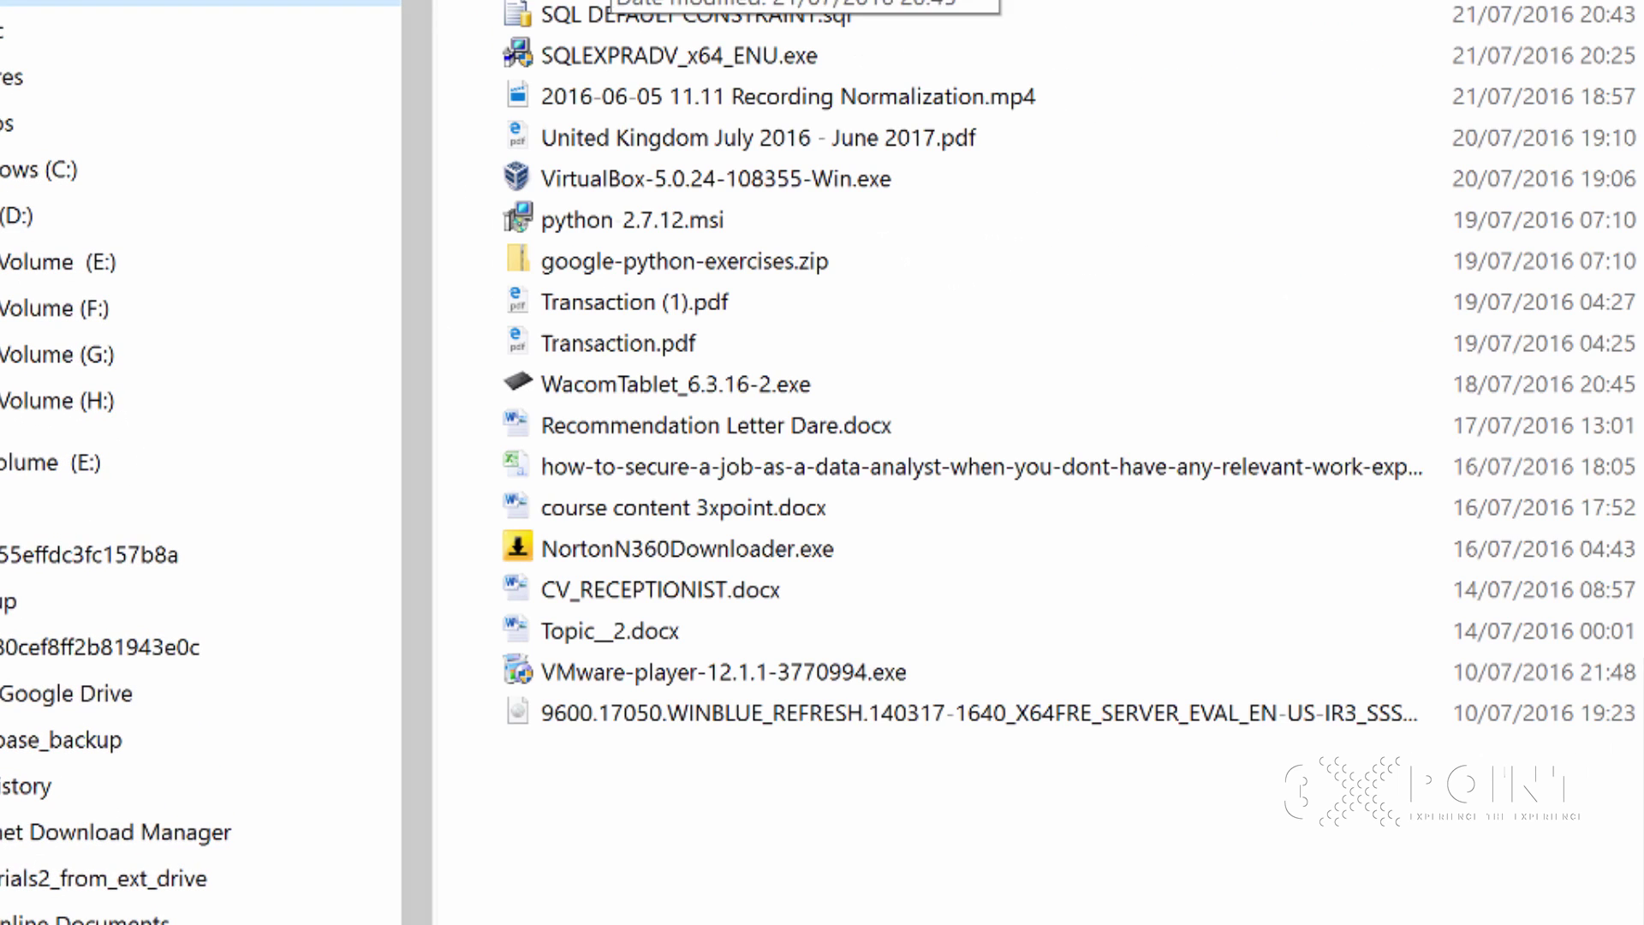
click(676, 56)
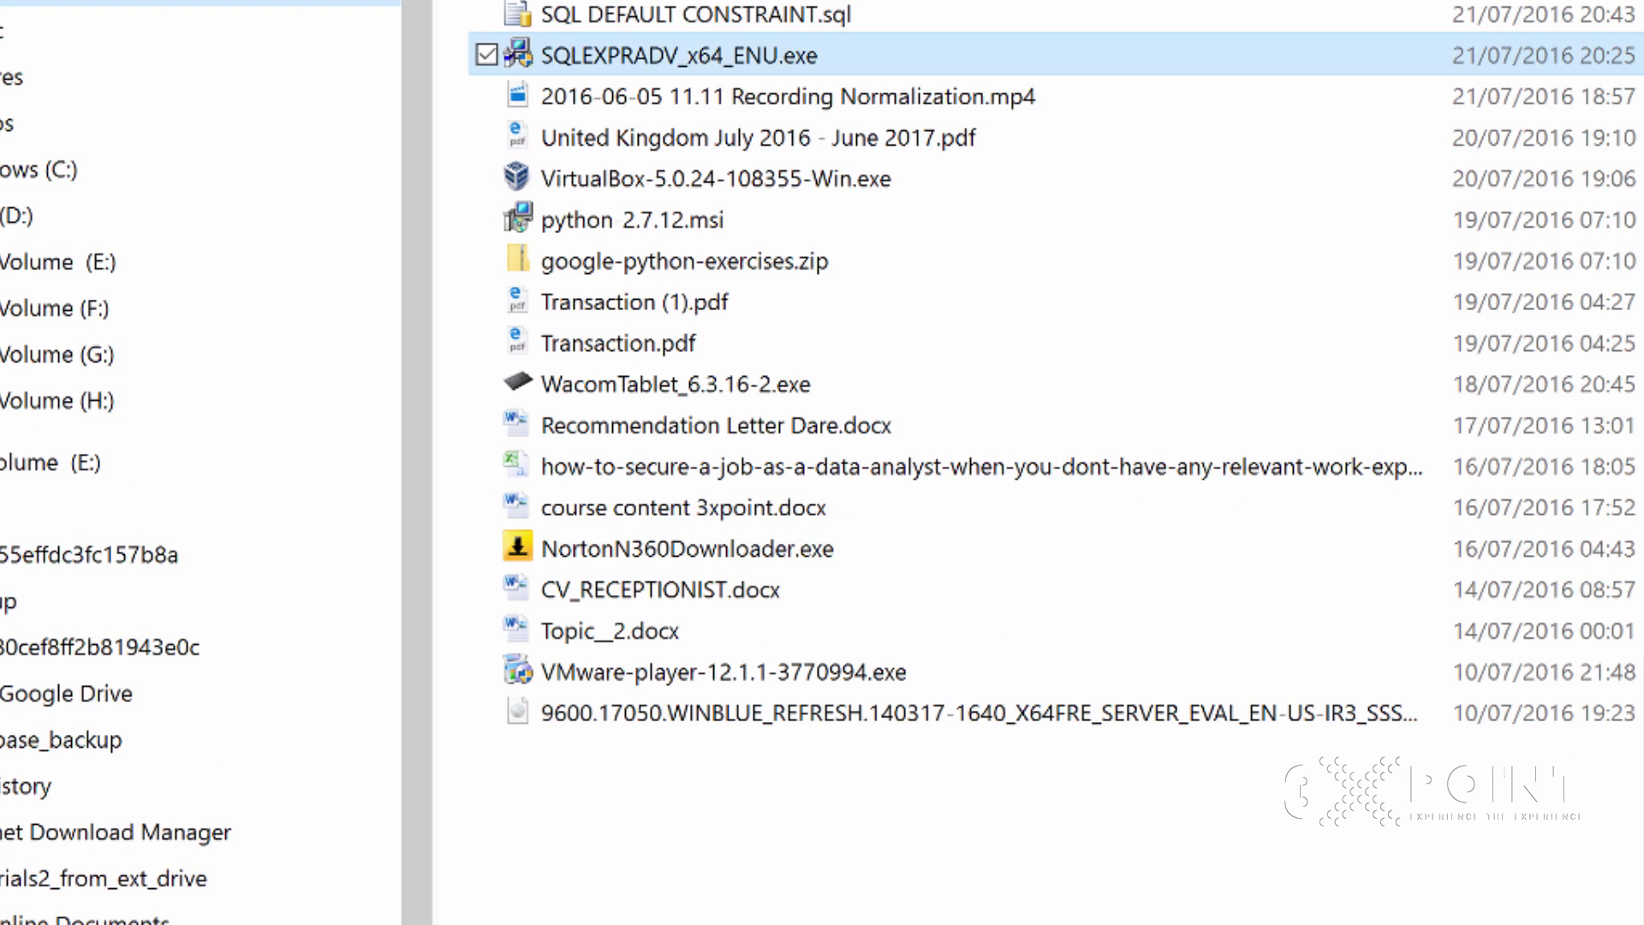
right_click(644, 56)
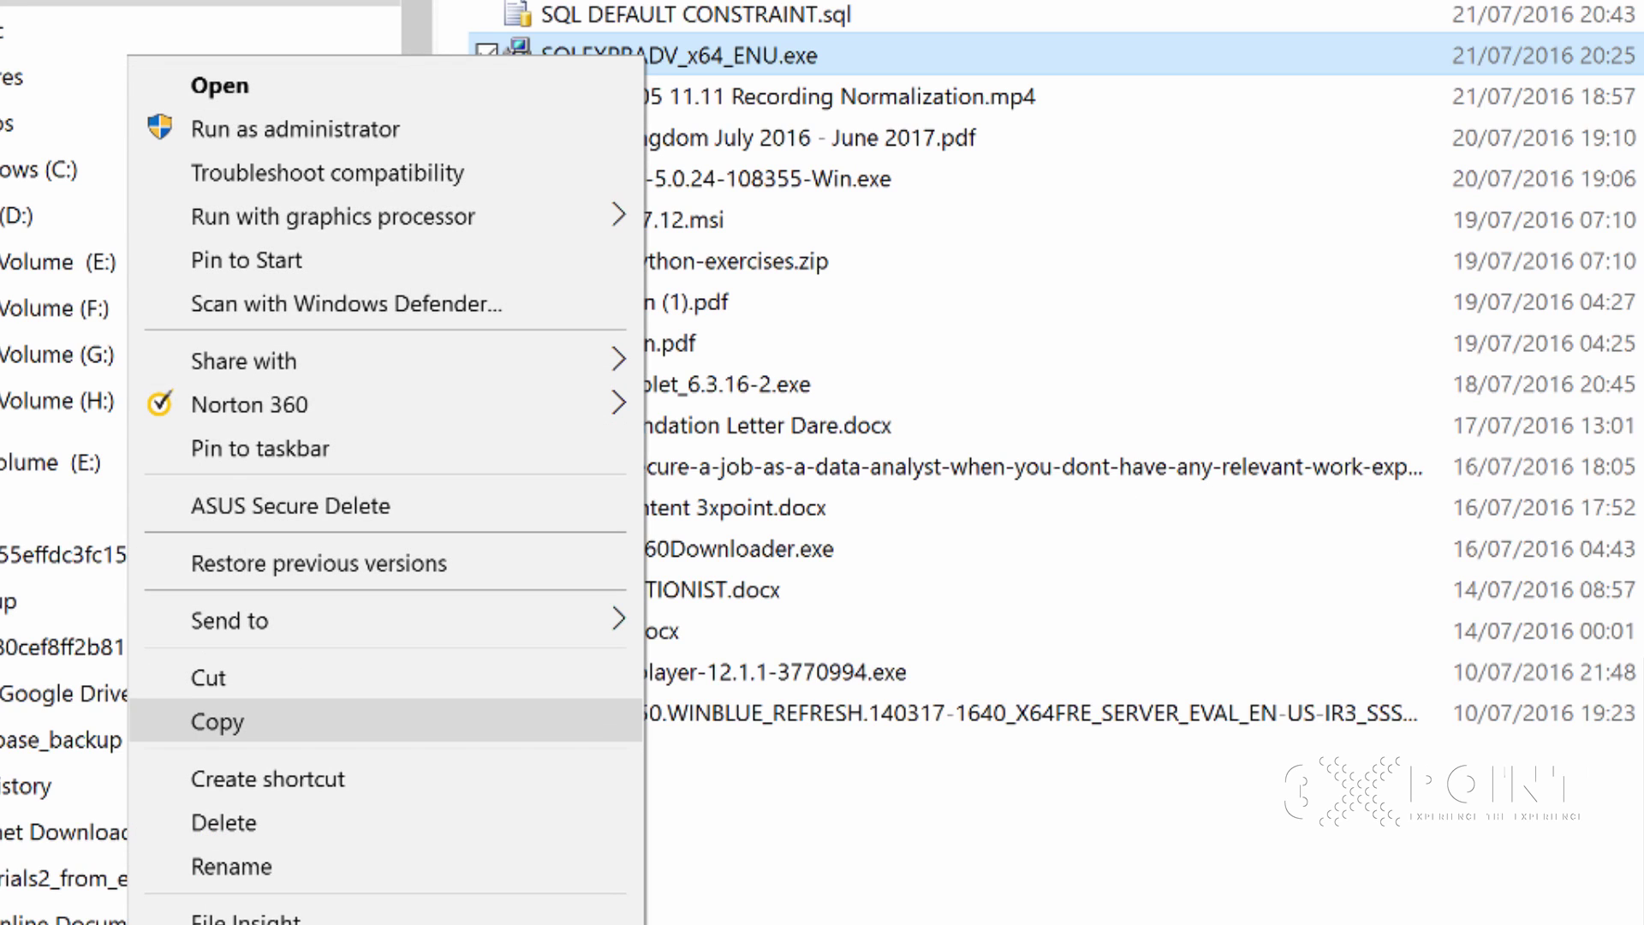
click(208, 678)
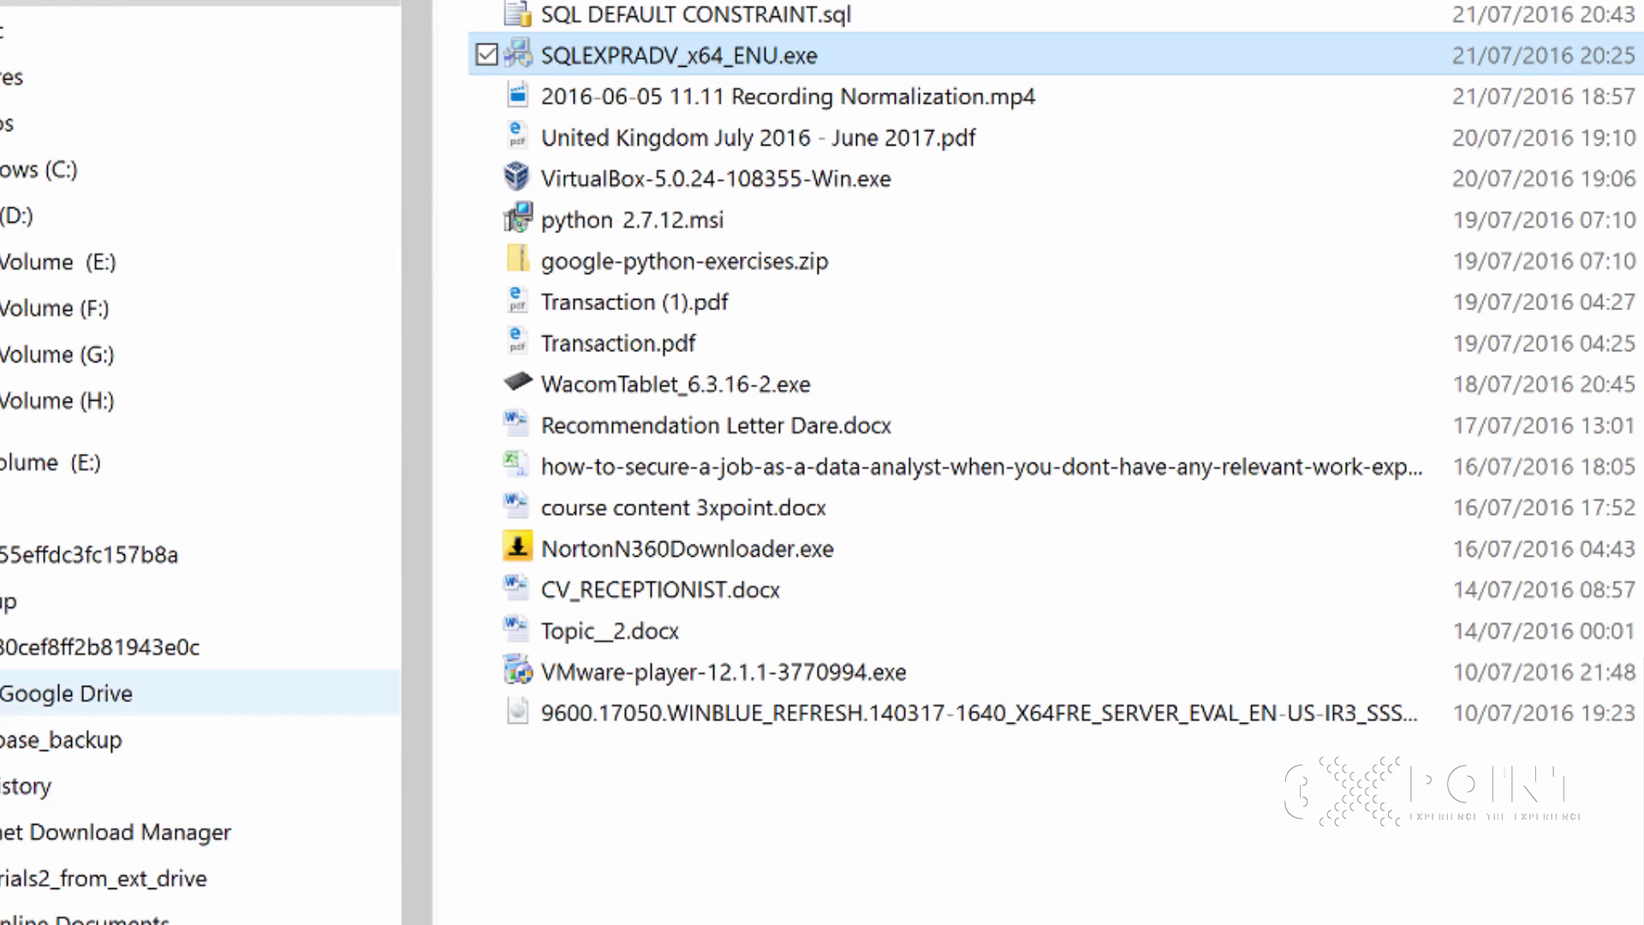
Paste the installer into D:\VirtualFileShare on Data (D:), then return to the VM
click(85, 214)
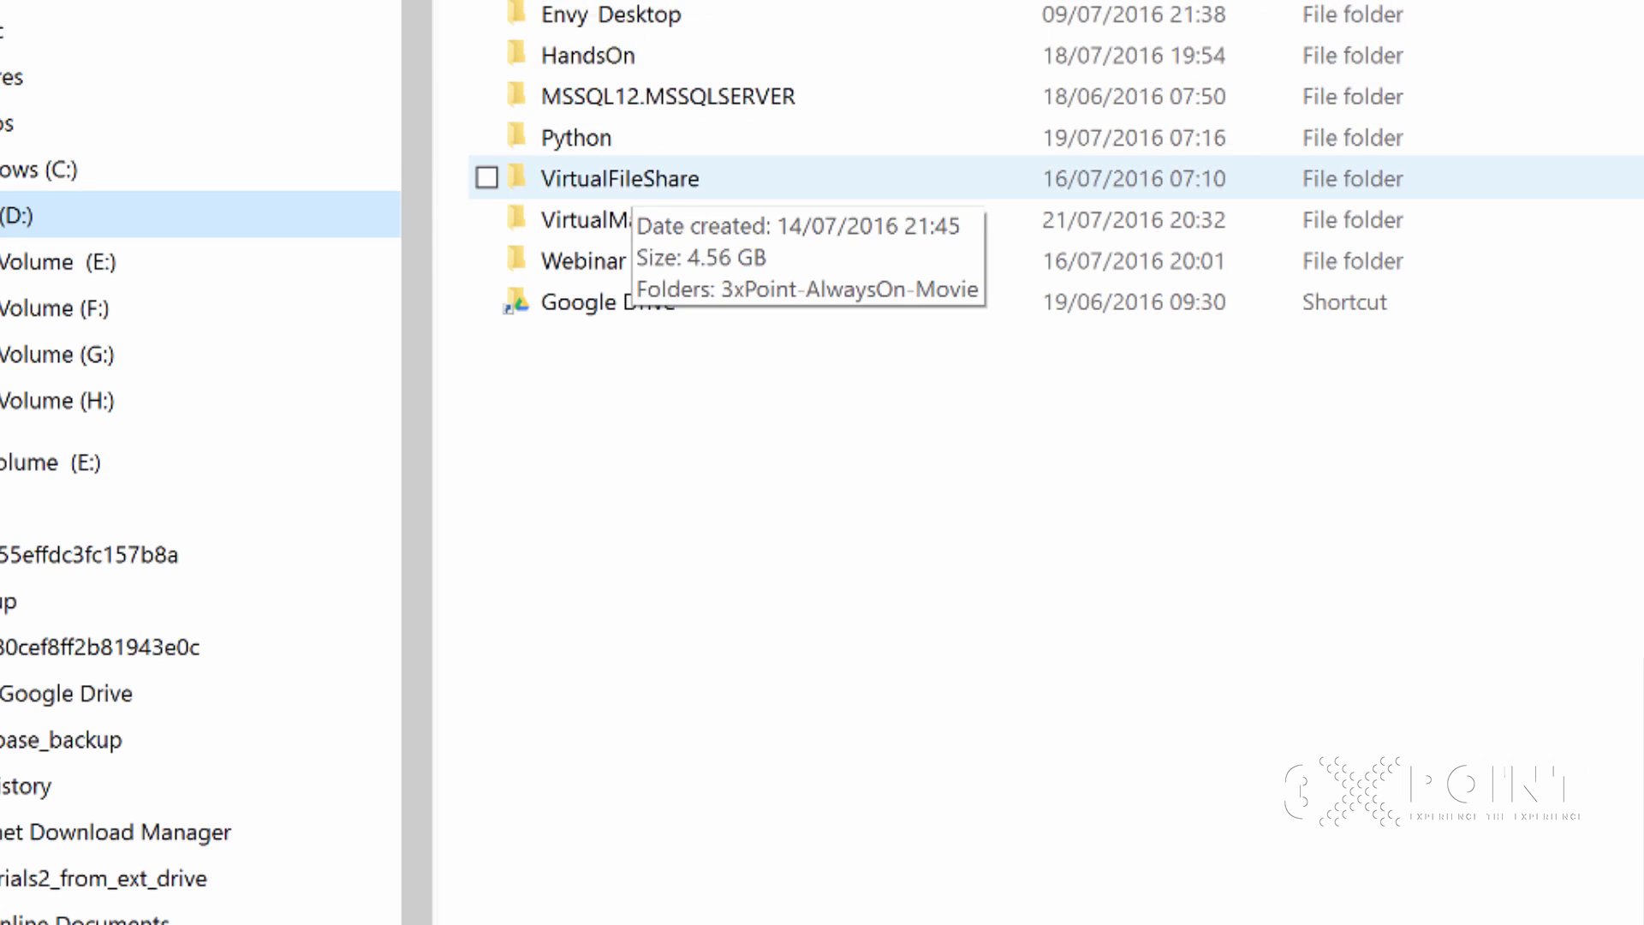
double_click(620, 178)
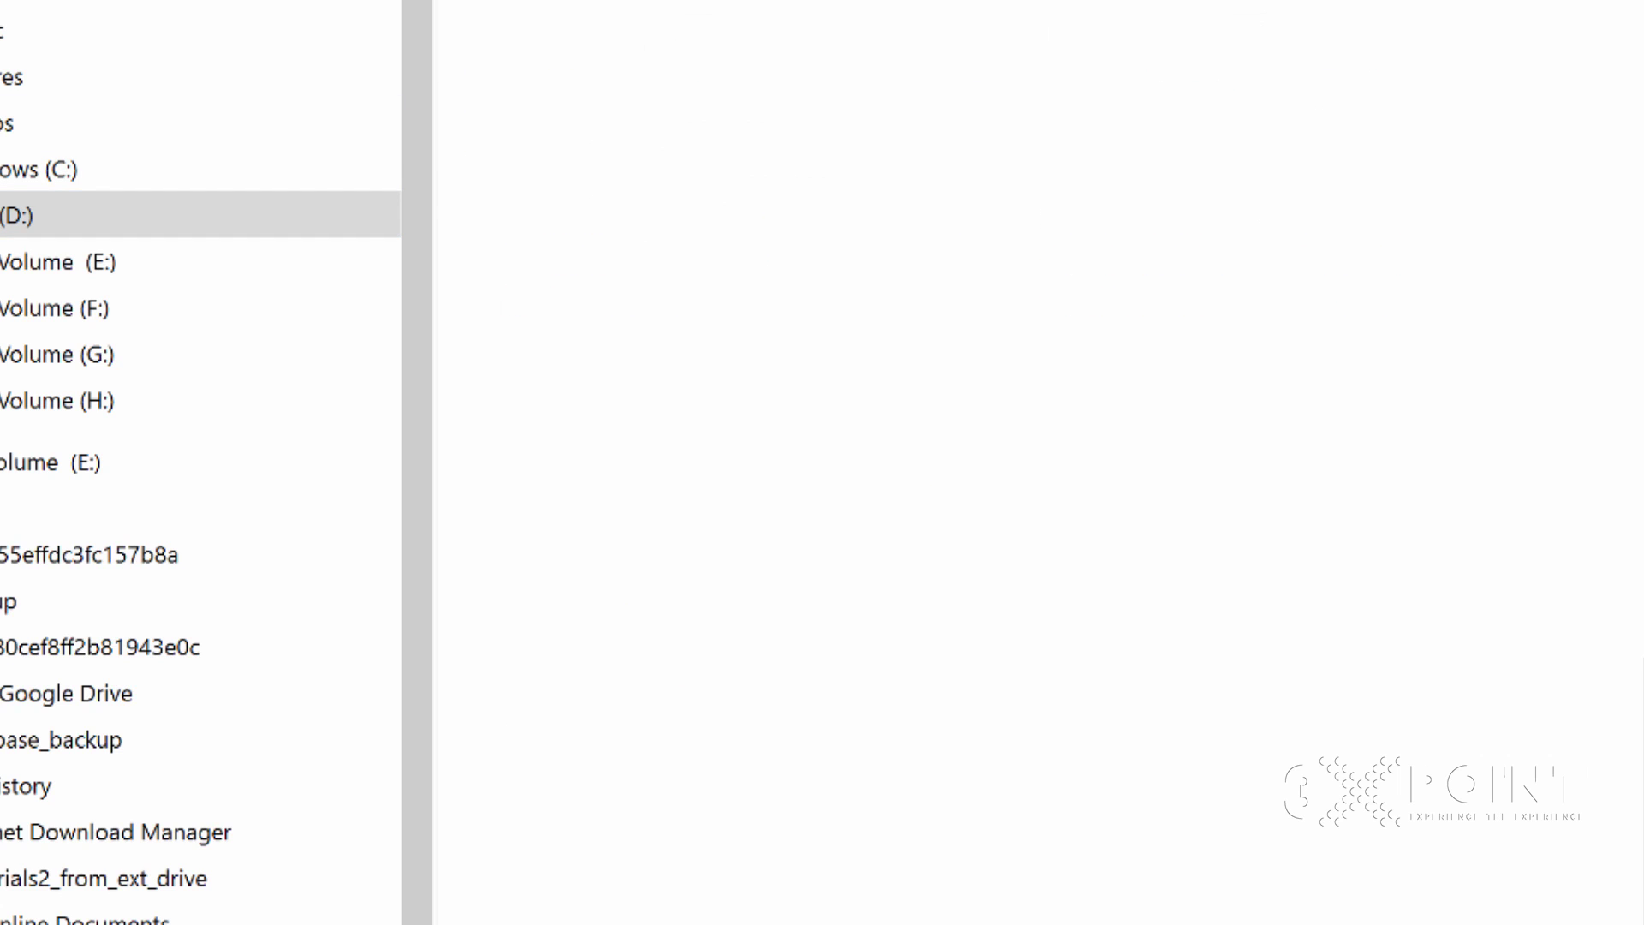
key(shift+F10)
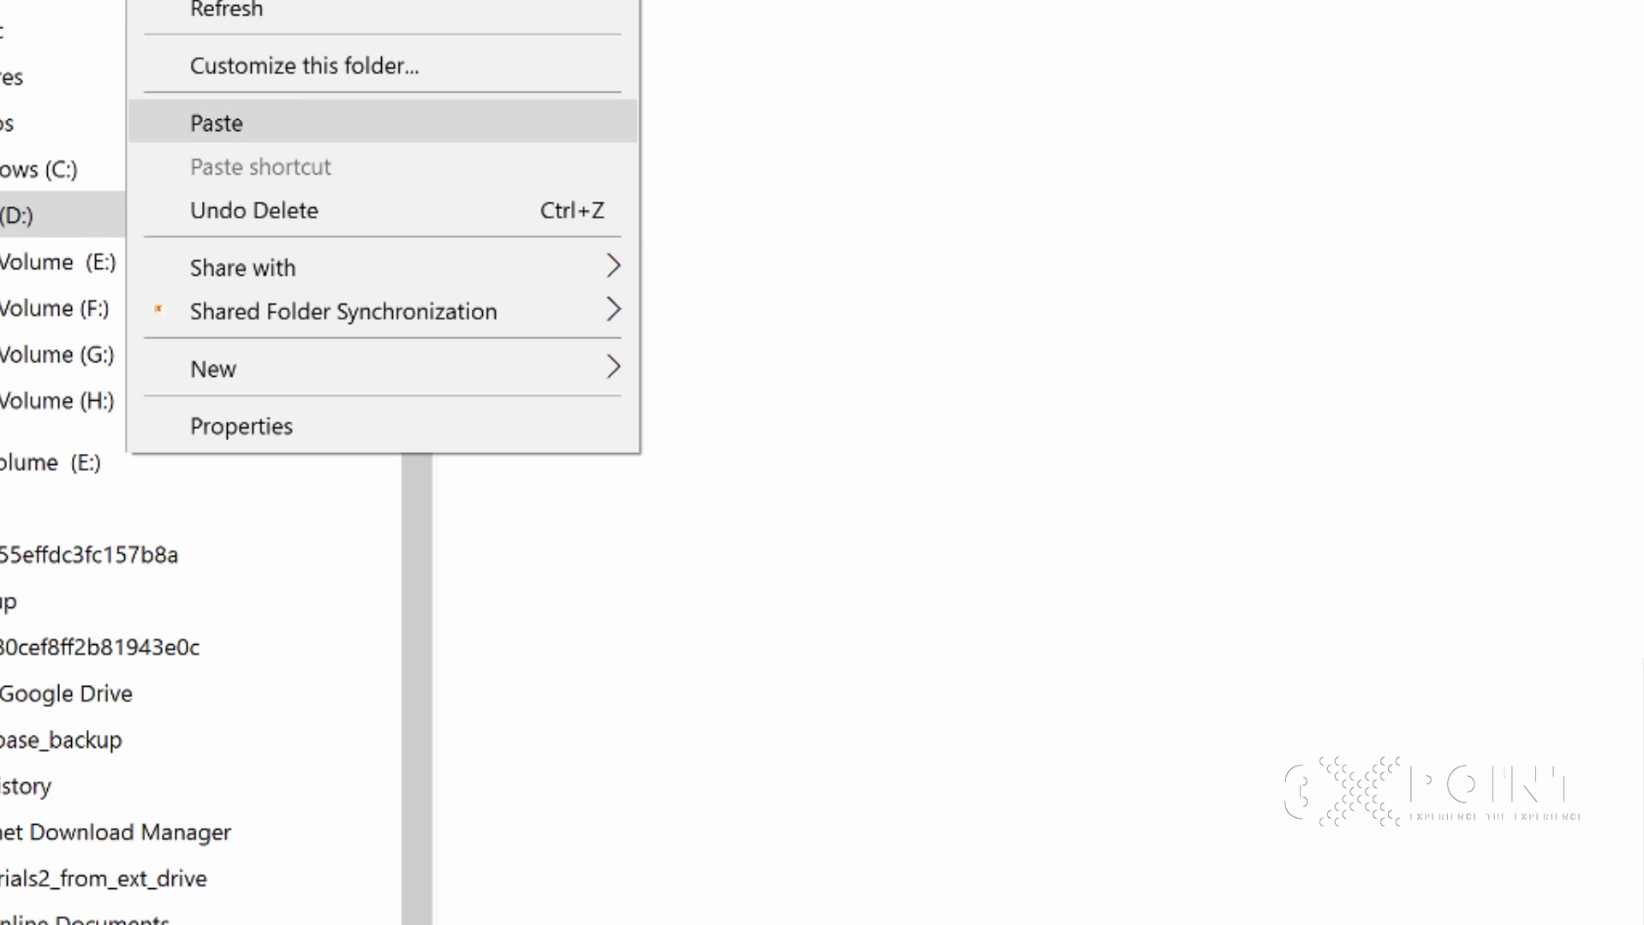
key(p)
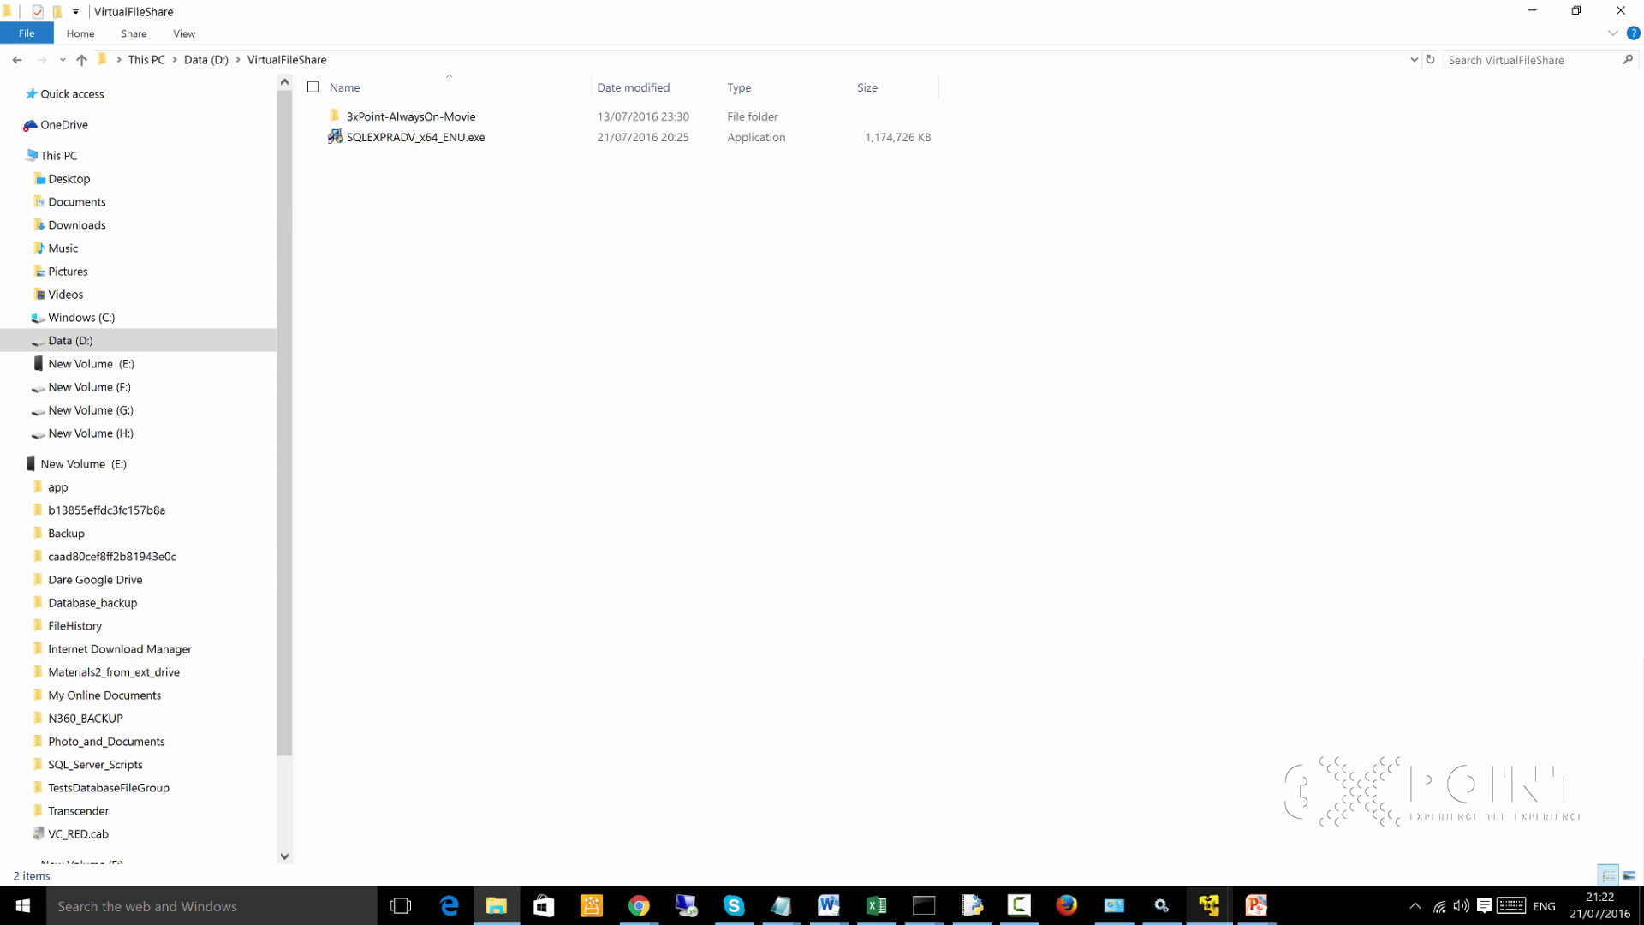
click(1209, 905)
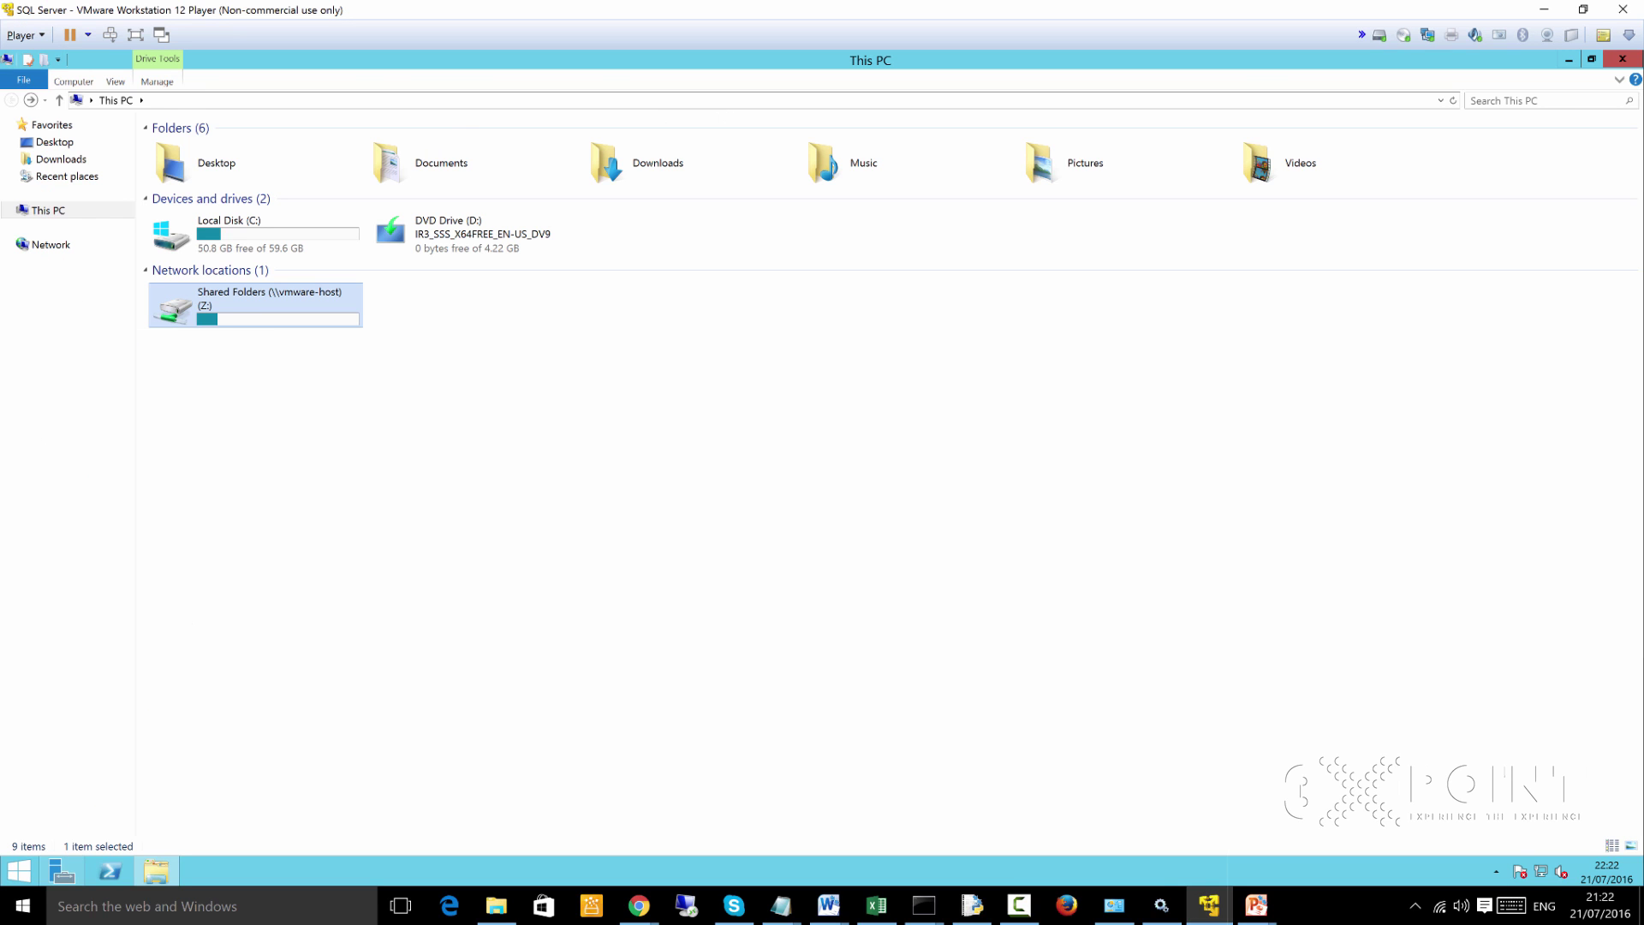
In the guest, open VirtualFileShare on Z: in a restored window and run SQLEXPRADV_x64_ENU as administrator
key(Return)
key(Return)
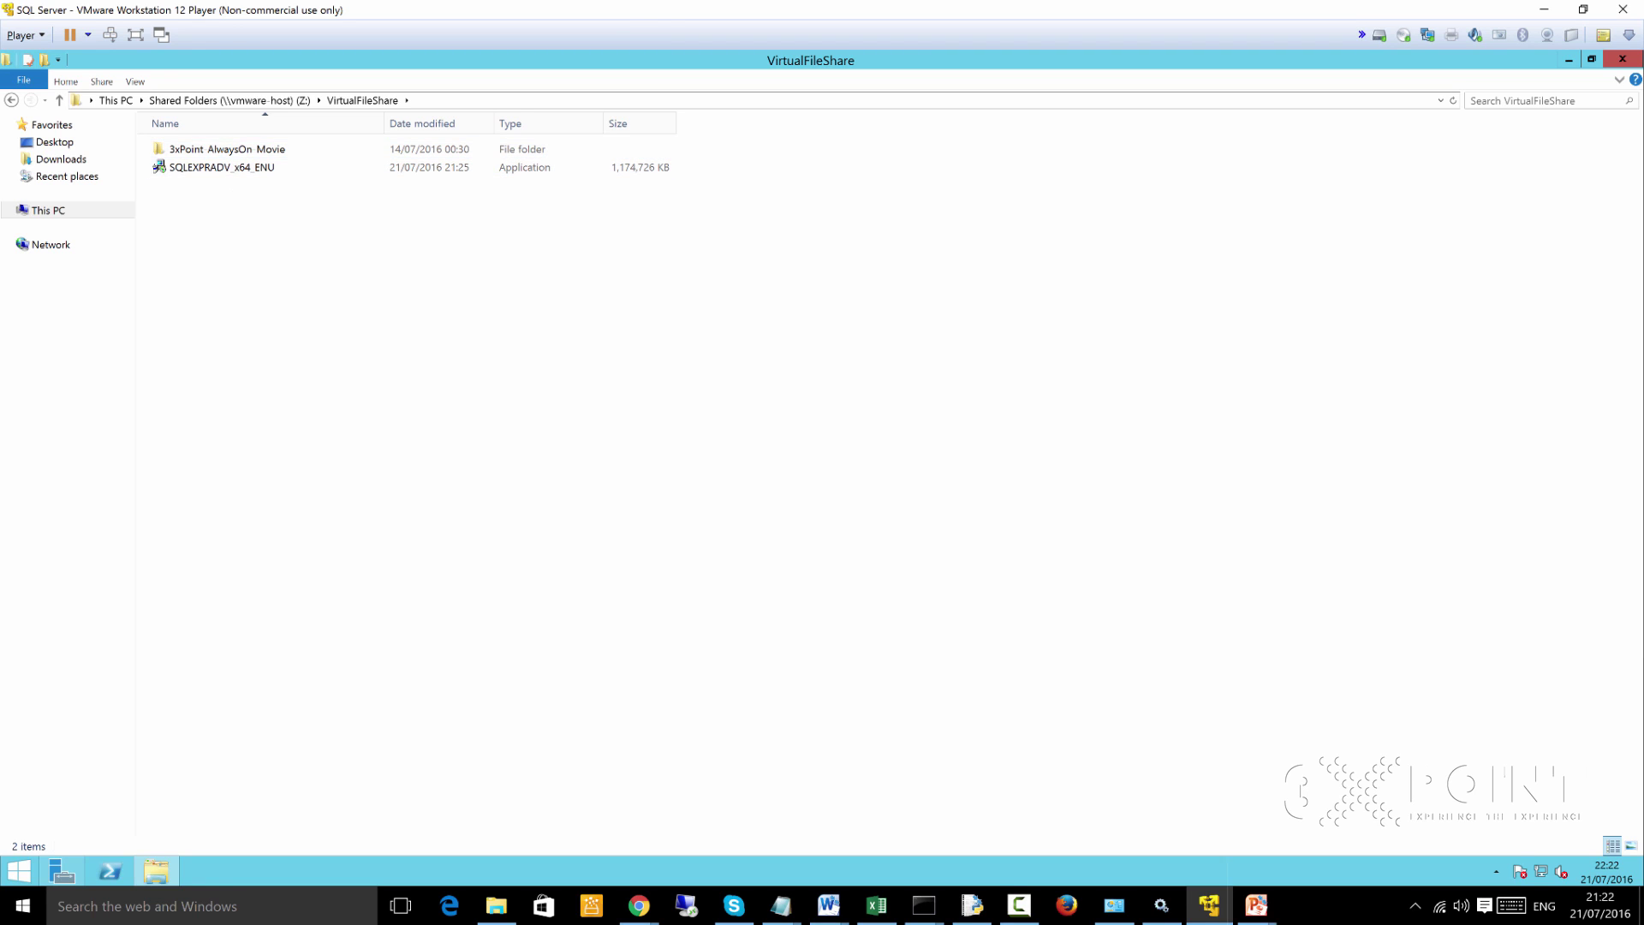
key(super+Down)
drag(871, 184, 707, 145)
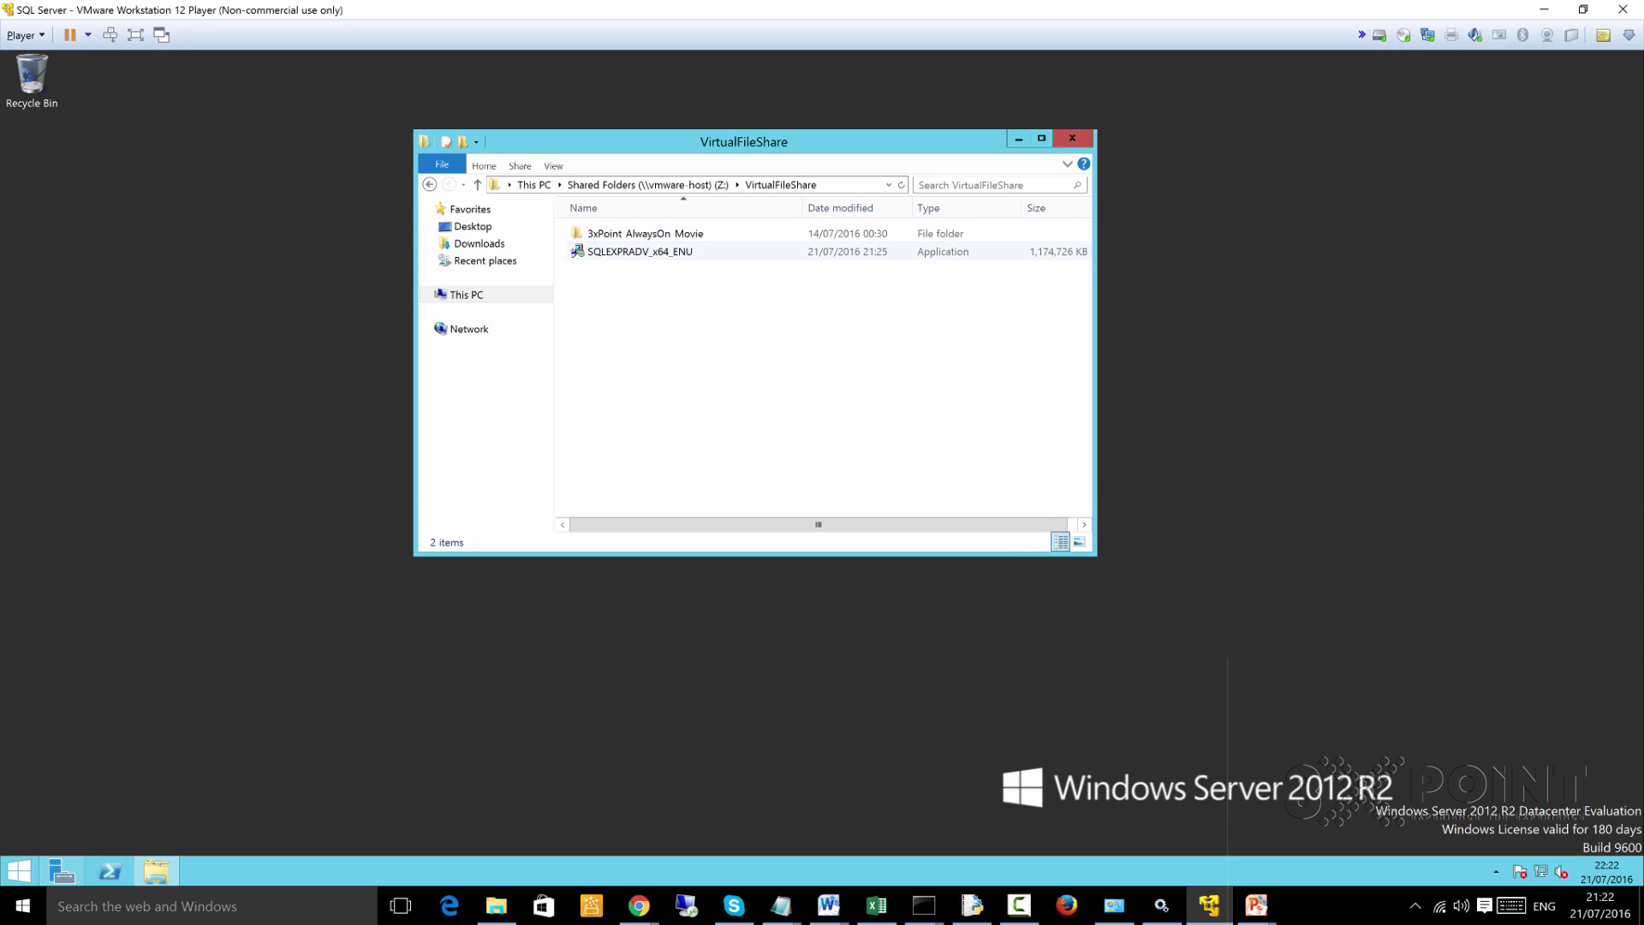
click(631, 251)
right_click(631, 251)
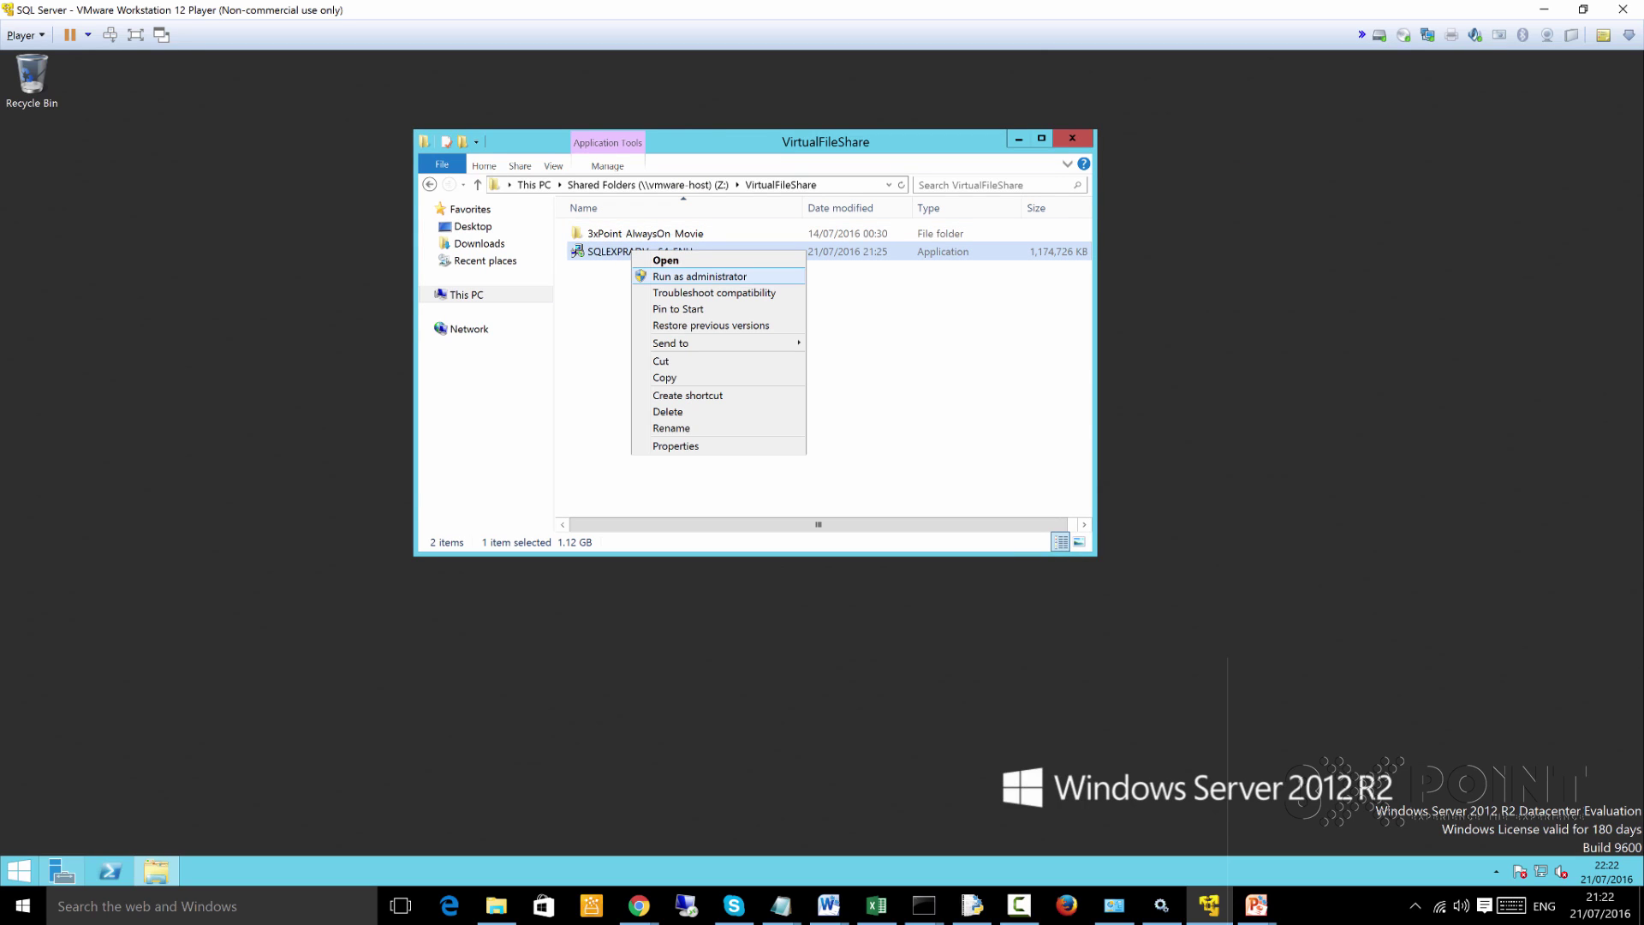
click(700, 276)
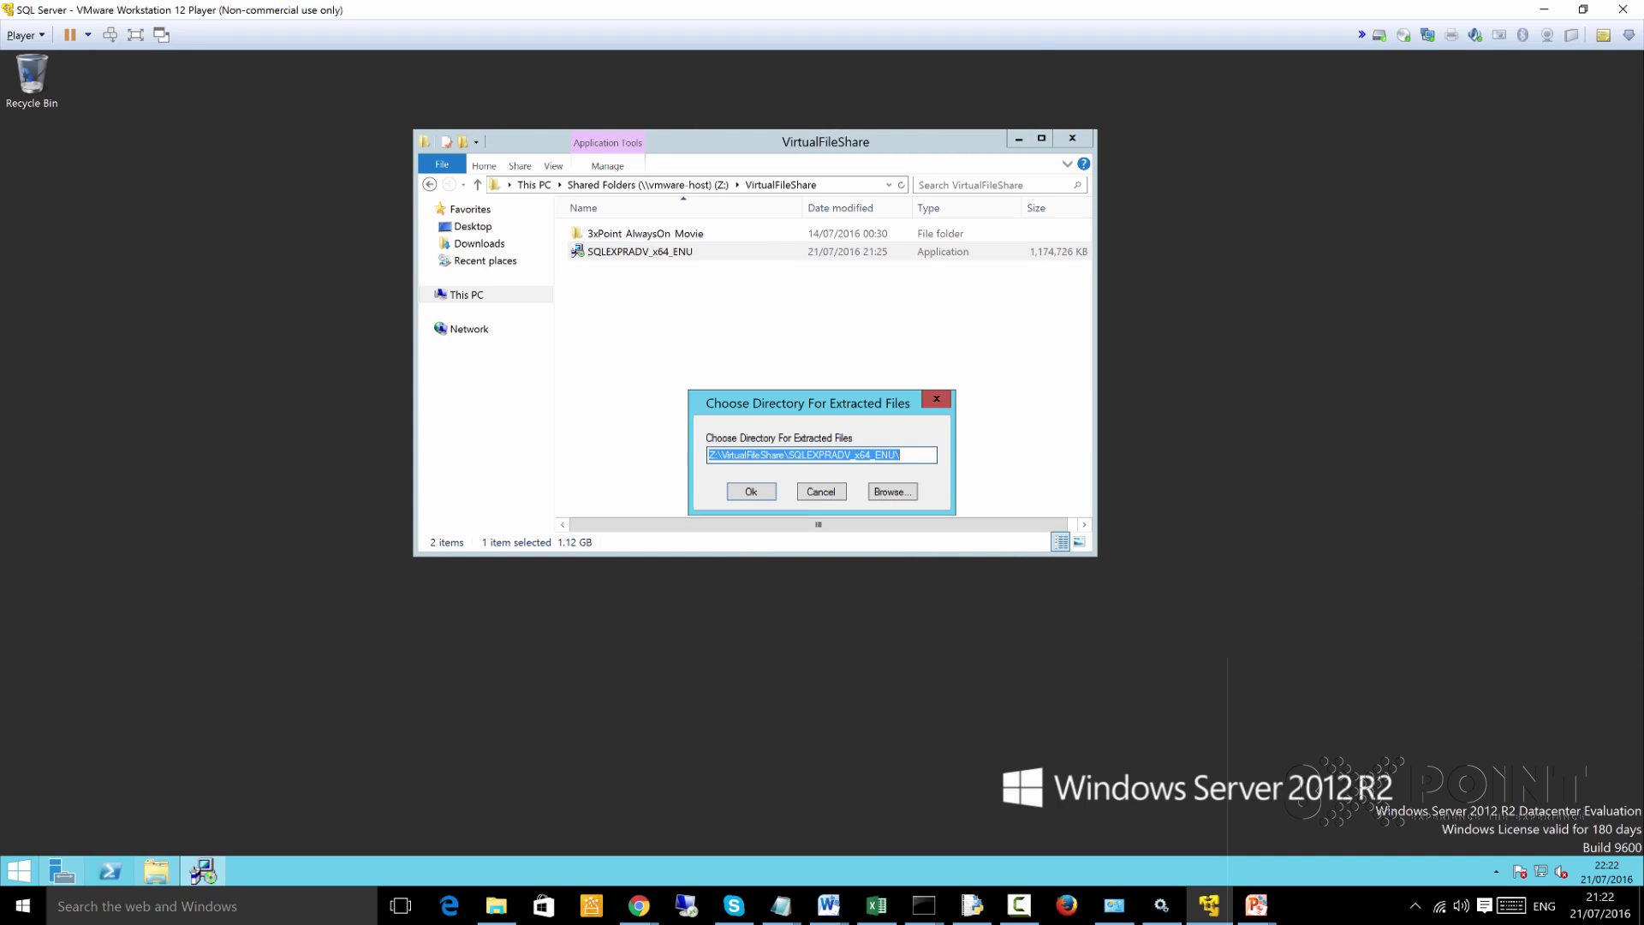
Cancel the extraction-directory prompt, copy SQLEXPRADV_x64_ENU, and go to the guest's Desktop folder
click(936, 399)
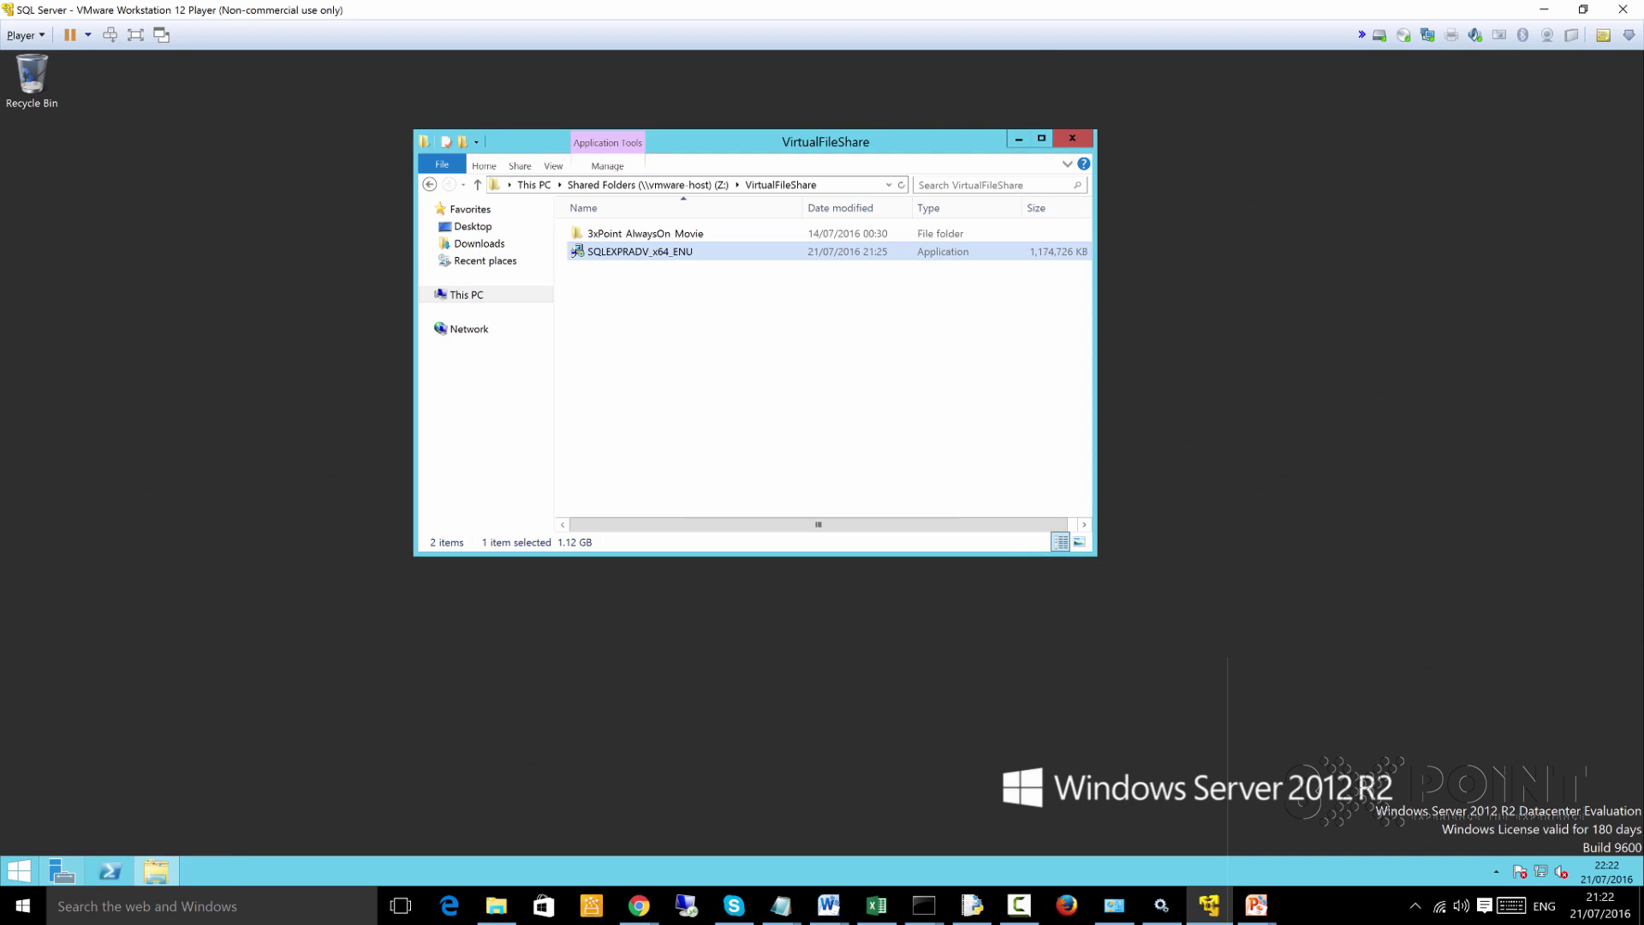
right_click(608, 250)
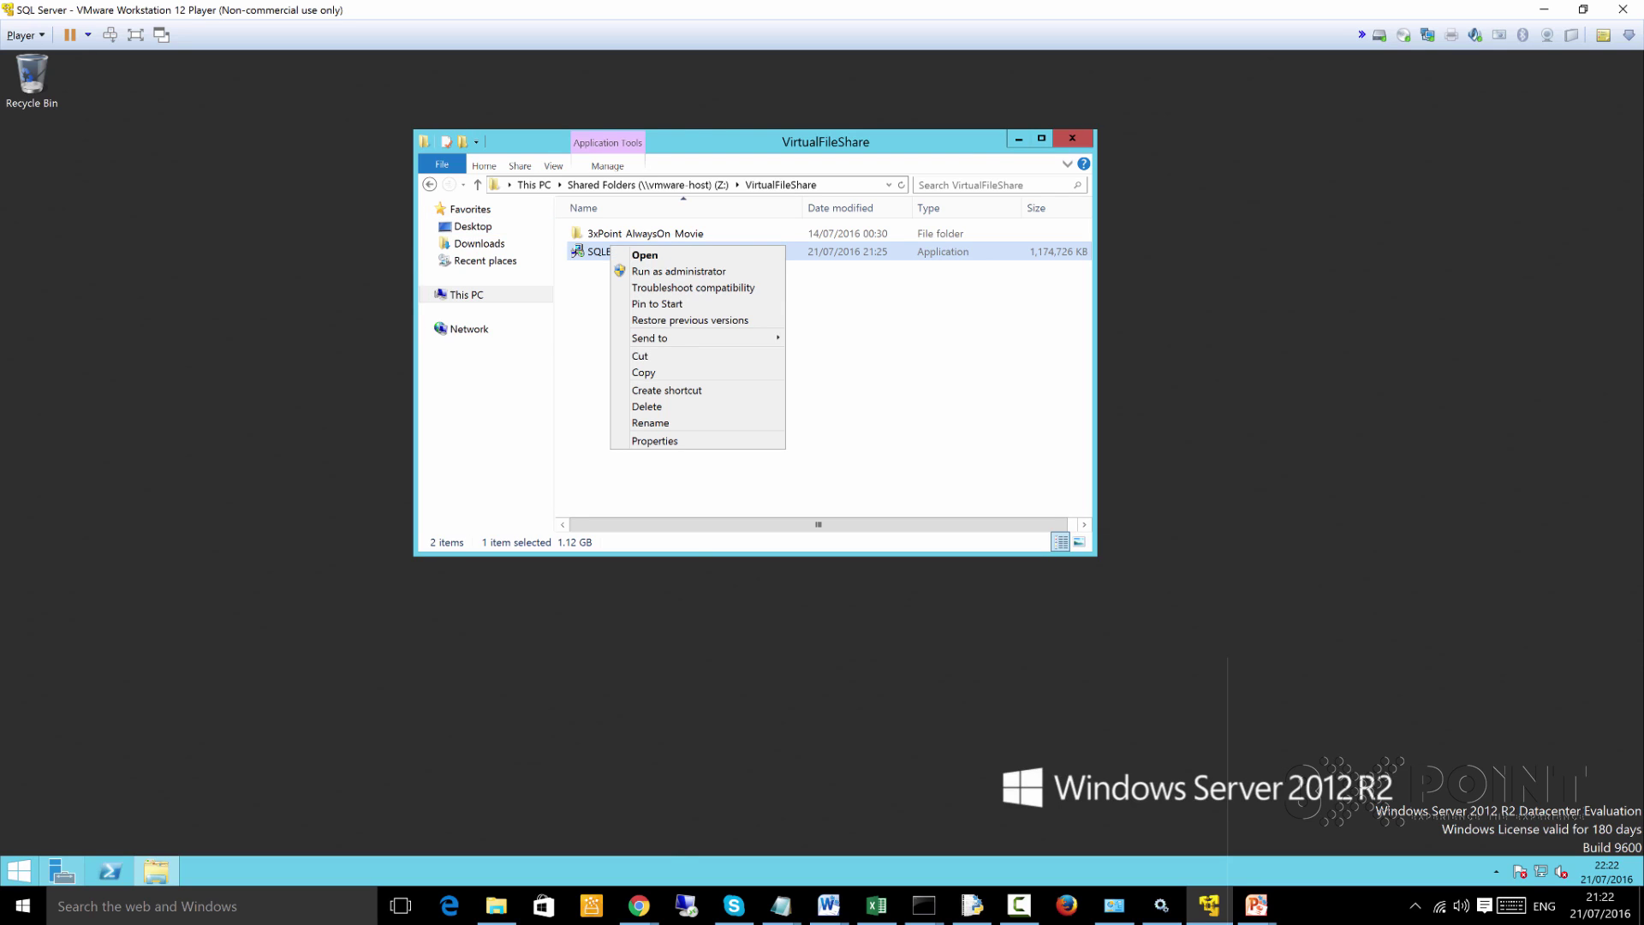
click(643, 372)
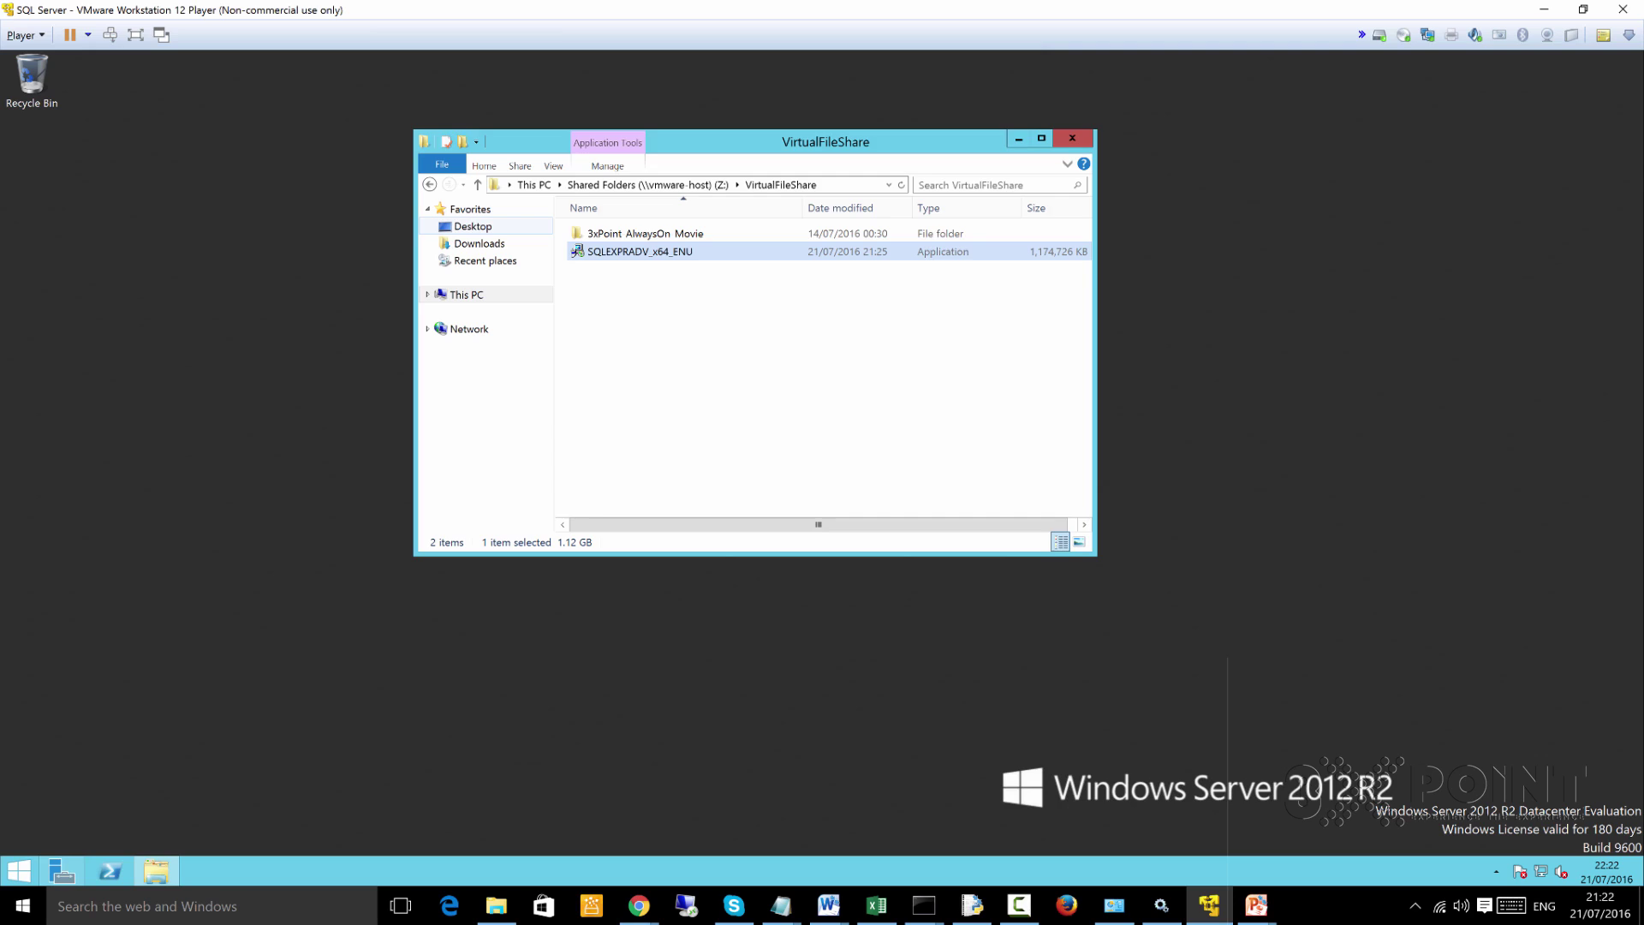
click(472, 226)
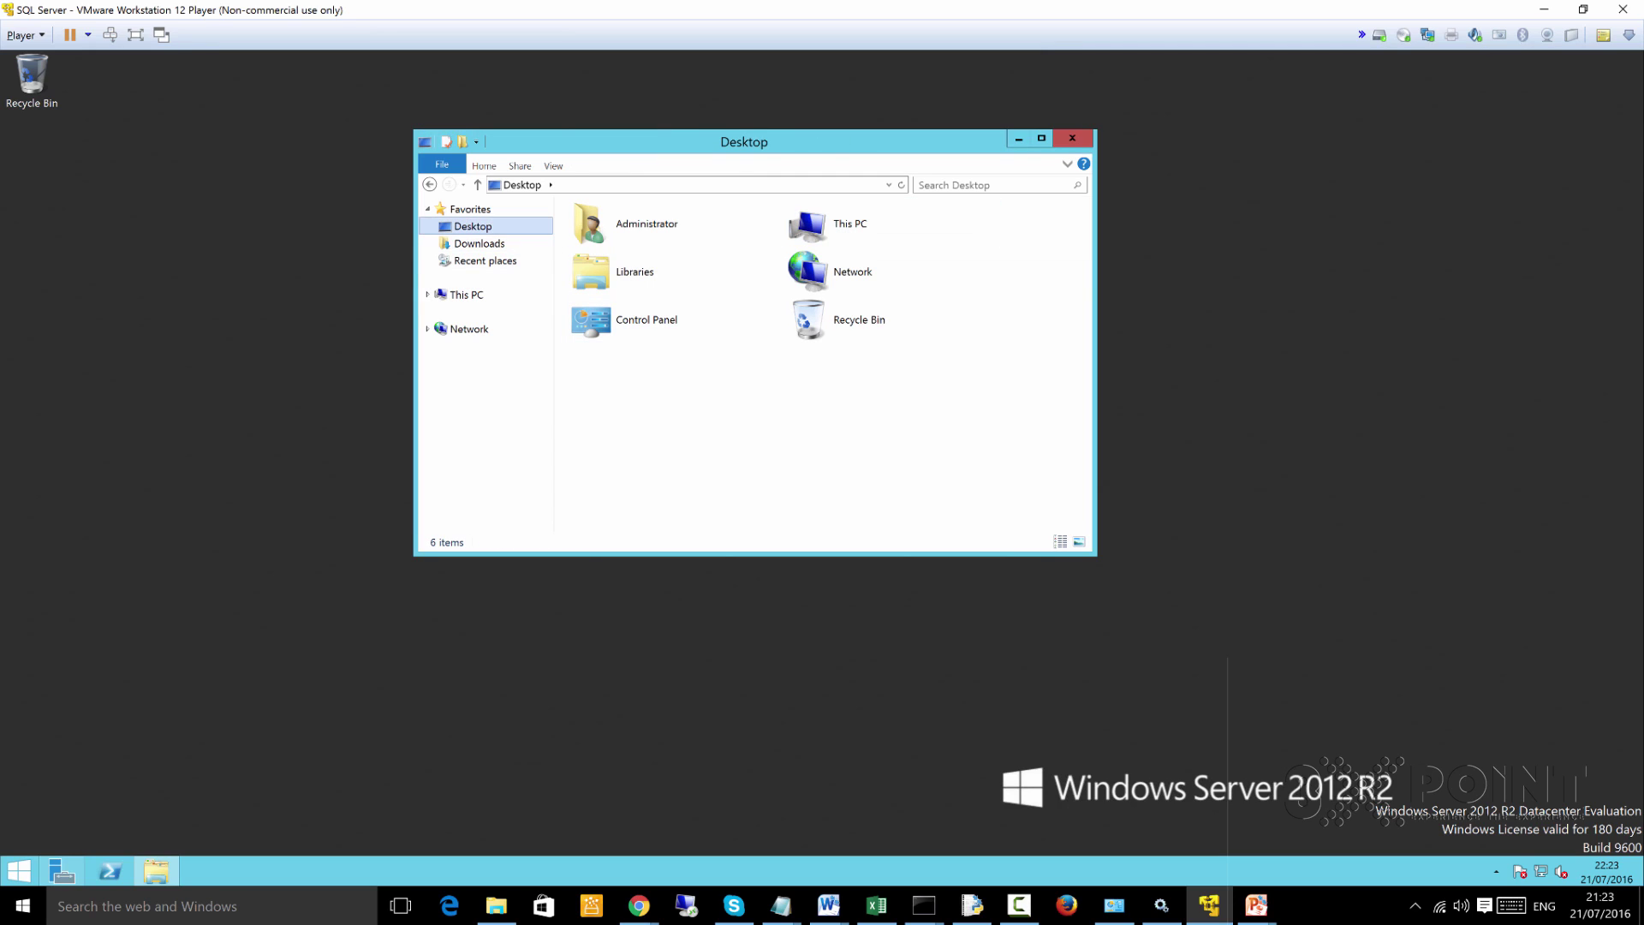
Paste the installer onto the guest Desktop, move the copy progress window aside, and show This PC
right_click(651, 364)
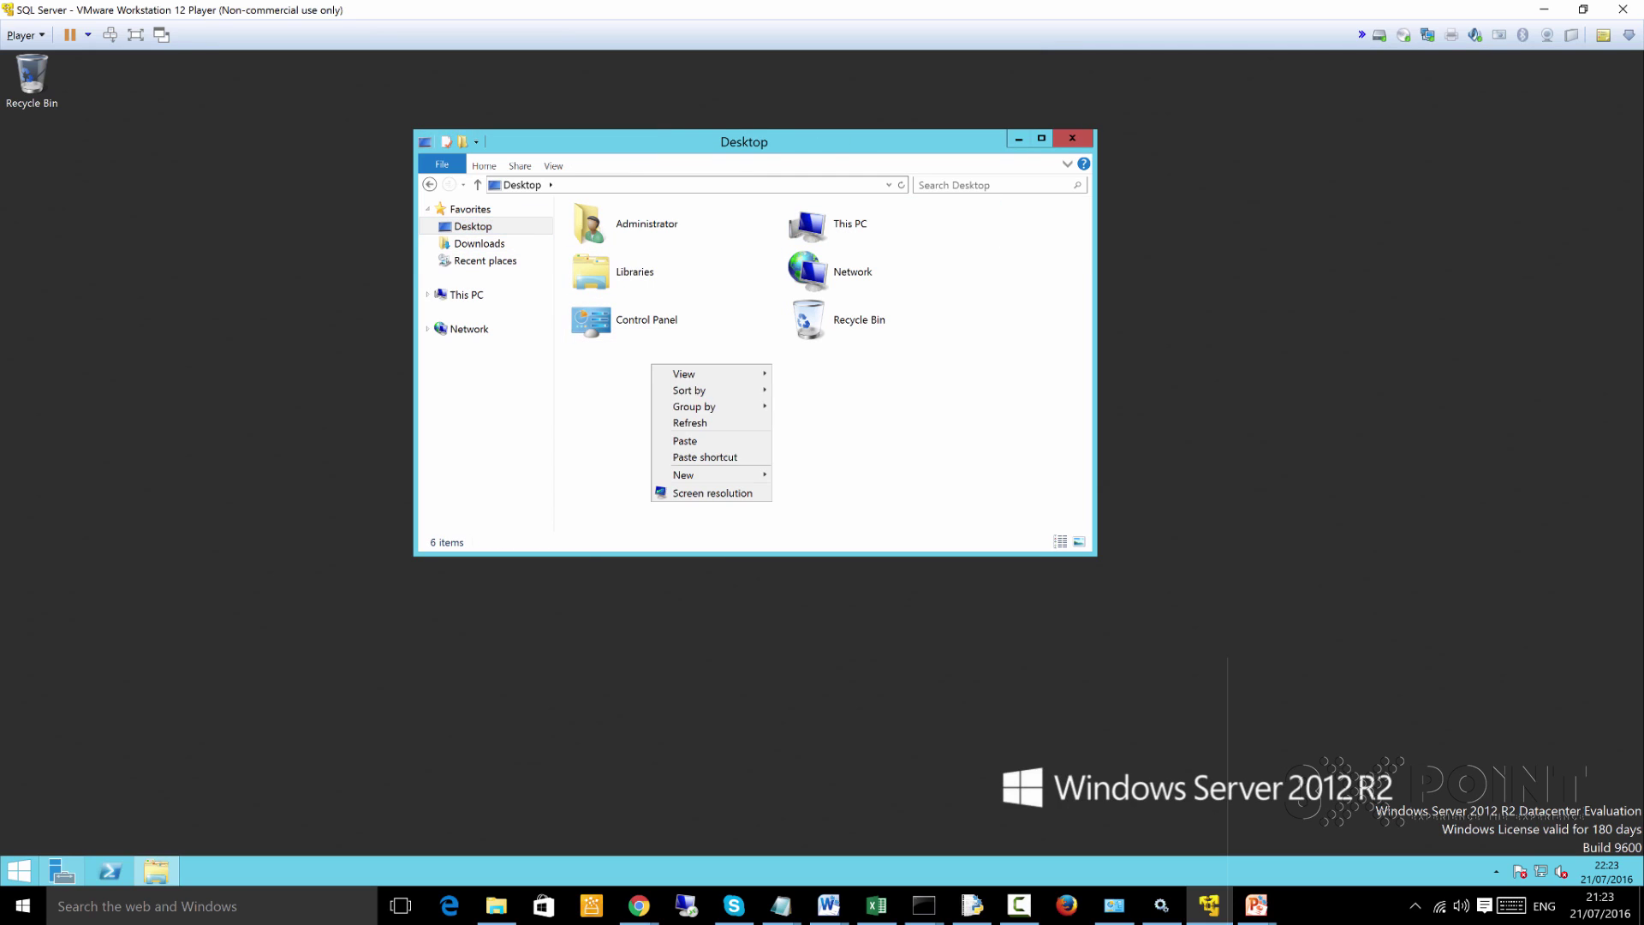
click(685, 440)
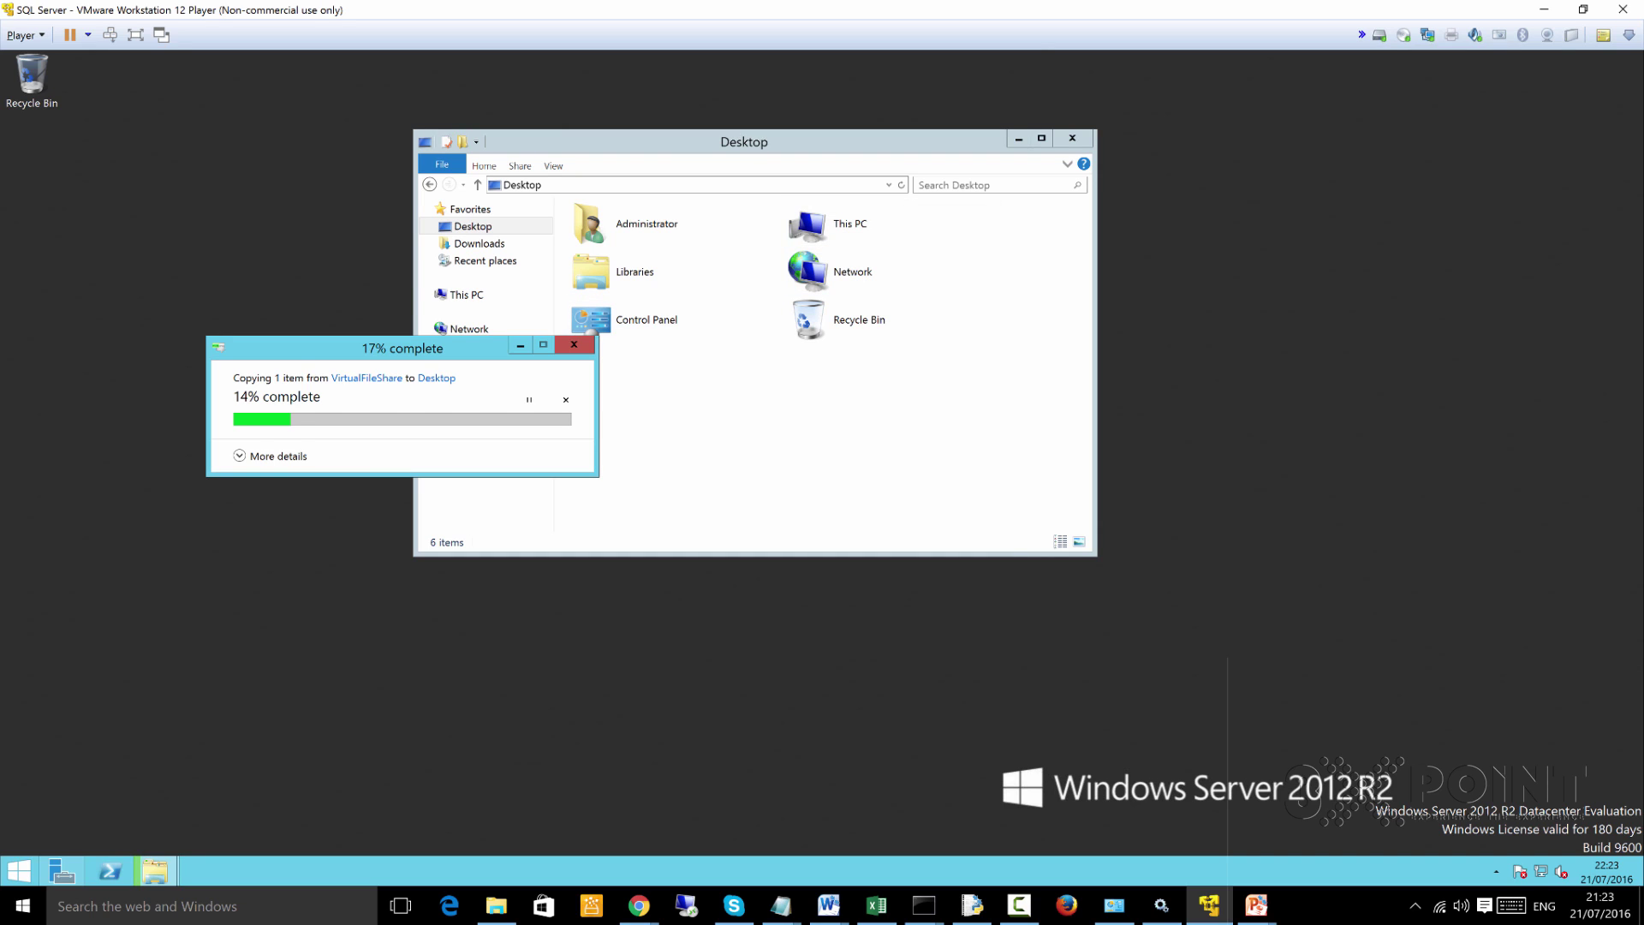
key(F10)
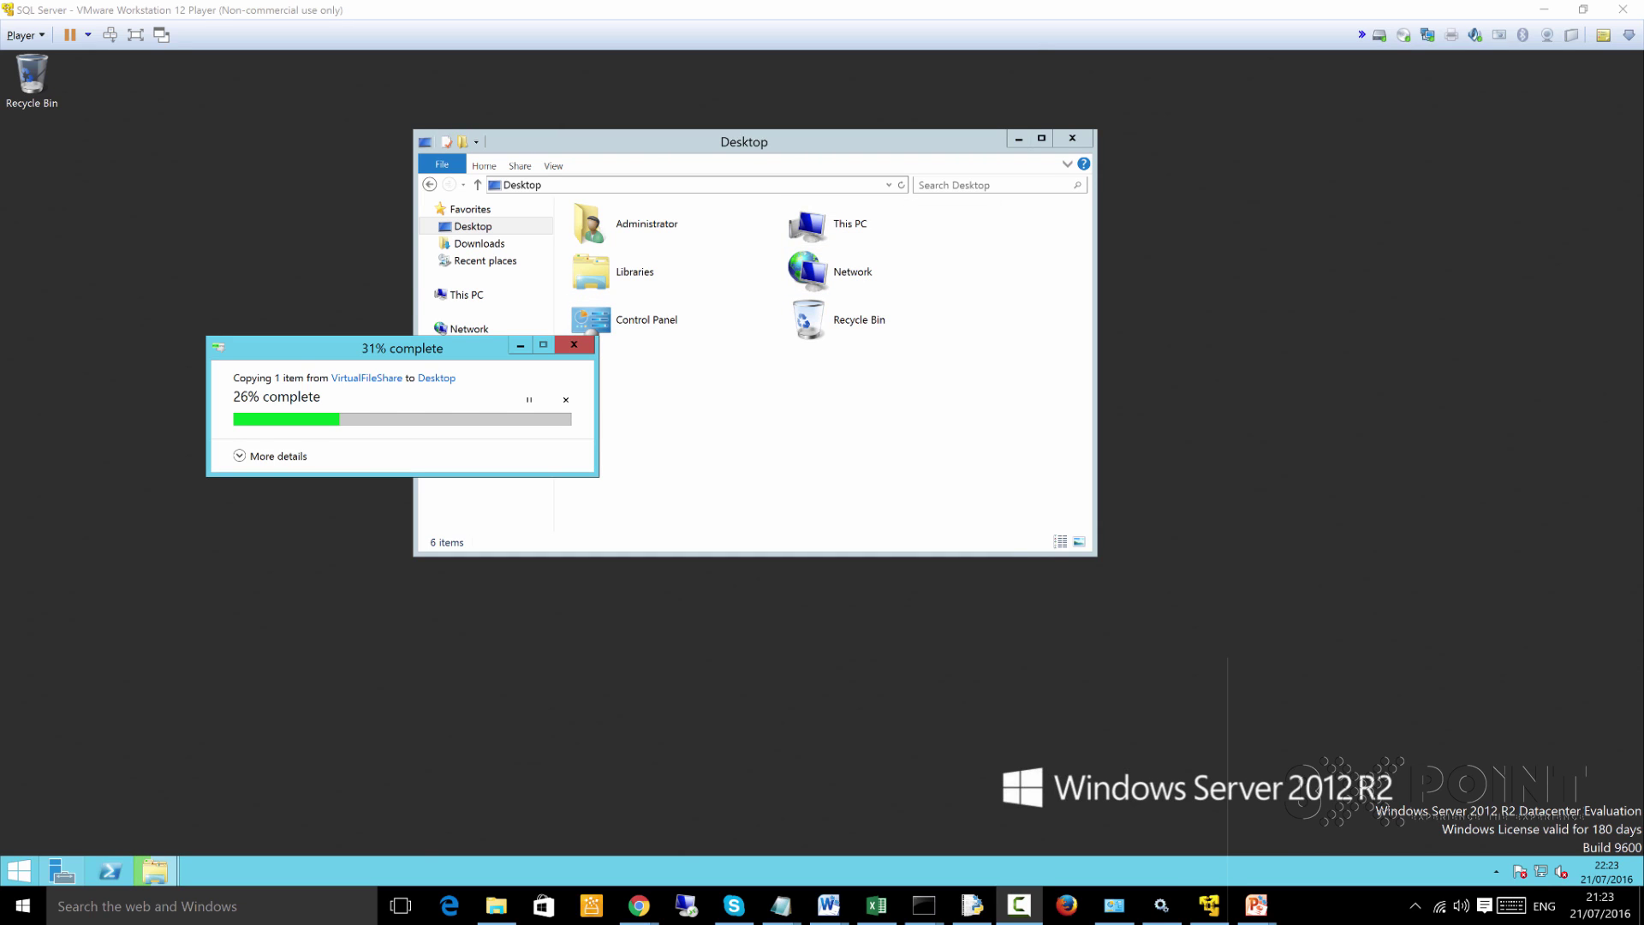
key(F9)
drag(361, 351, 881, 435)
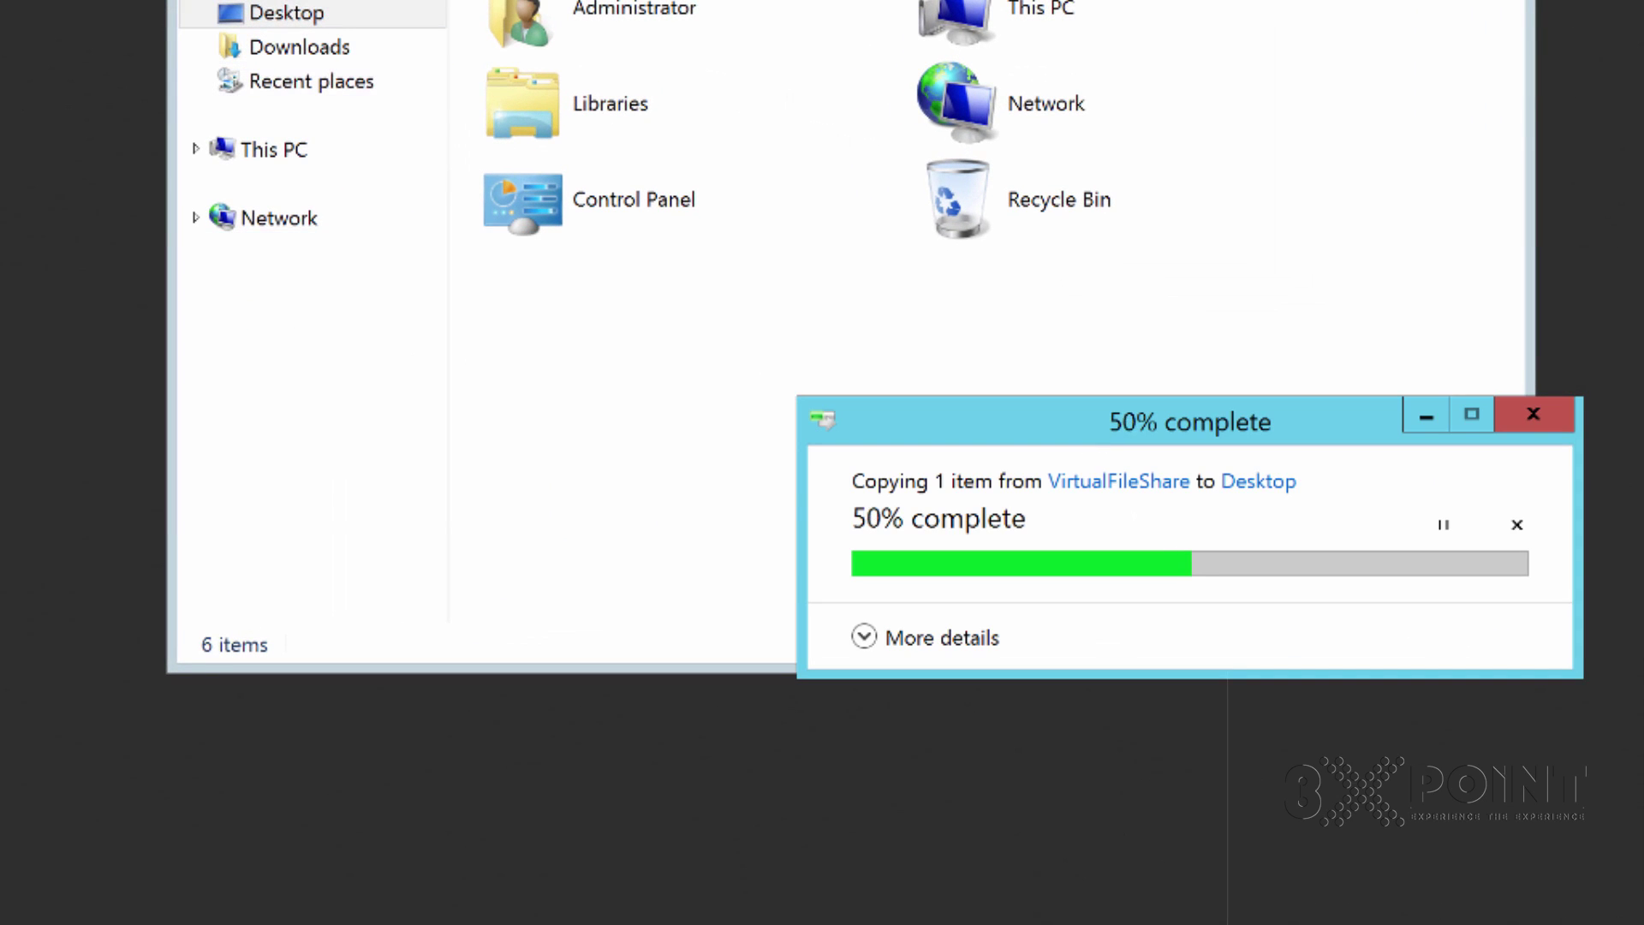
click(274, 149)
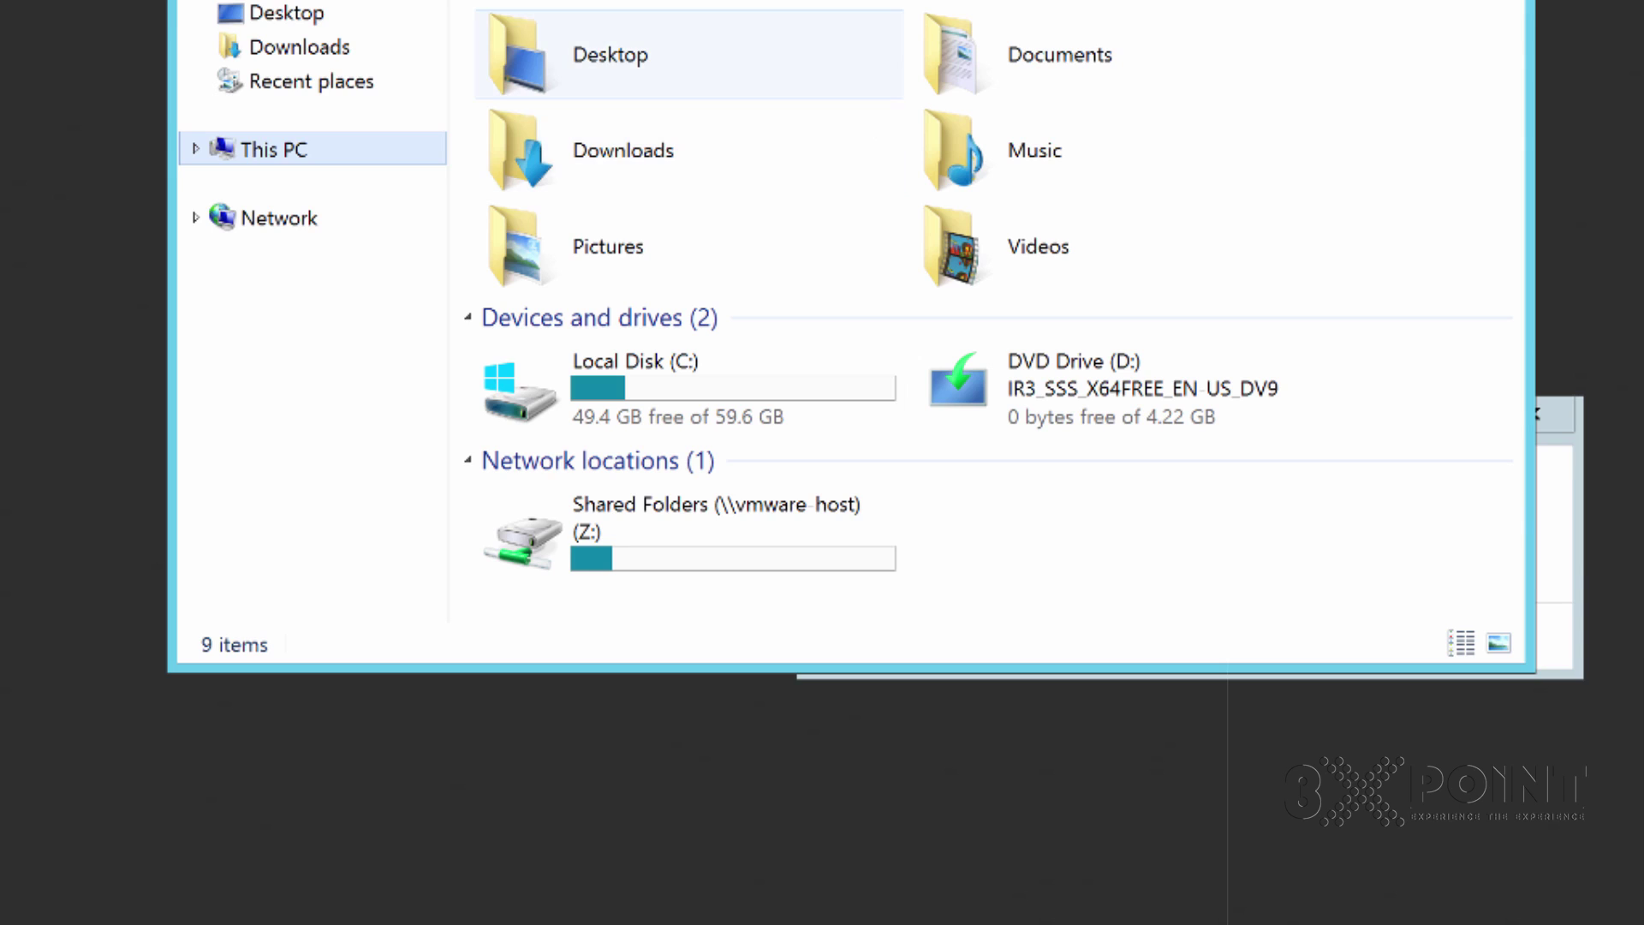
Open the guest Desktop, create a new folder named SQL, and pick an action from the installer's context menu
click(689, 54)
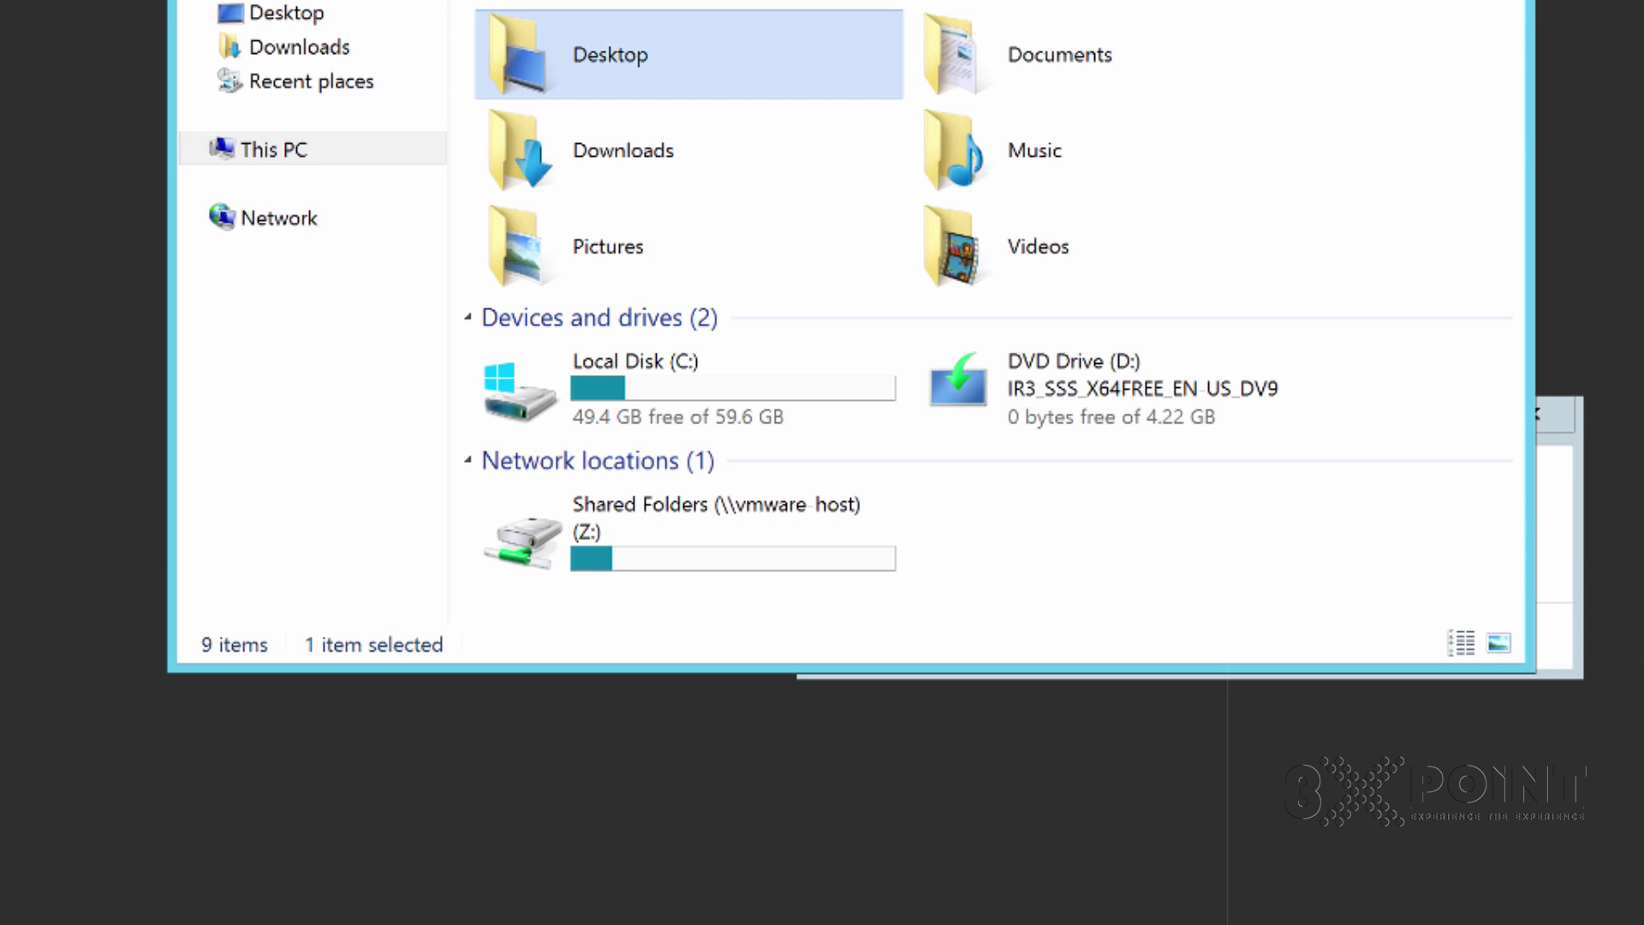
key(Return)
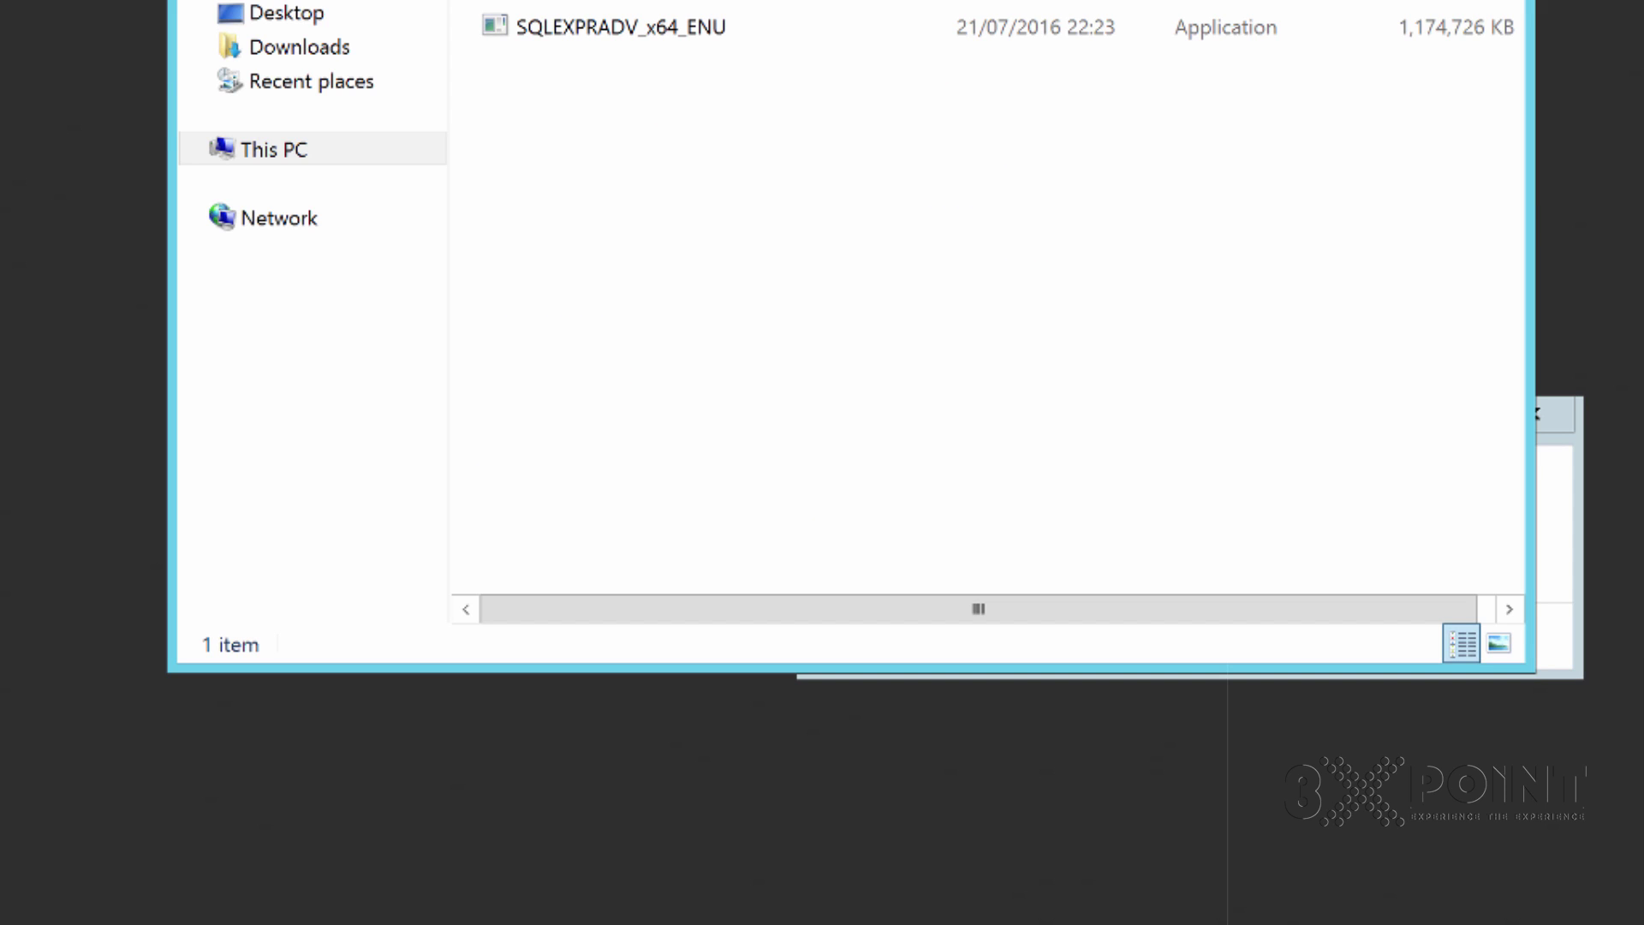
right_click(709, 112)
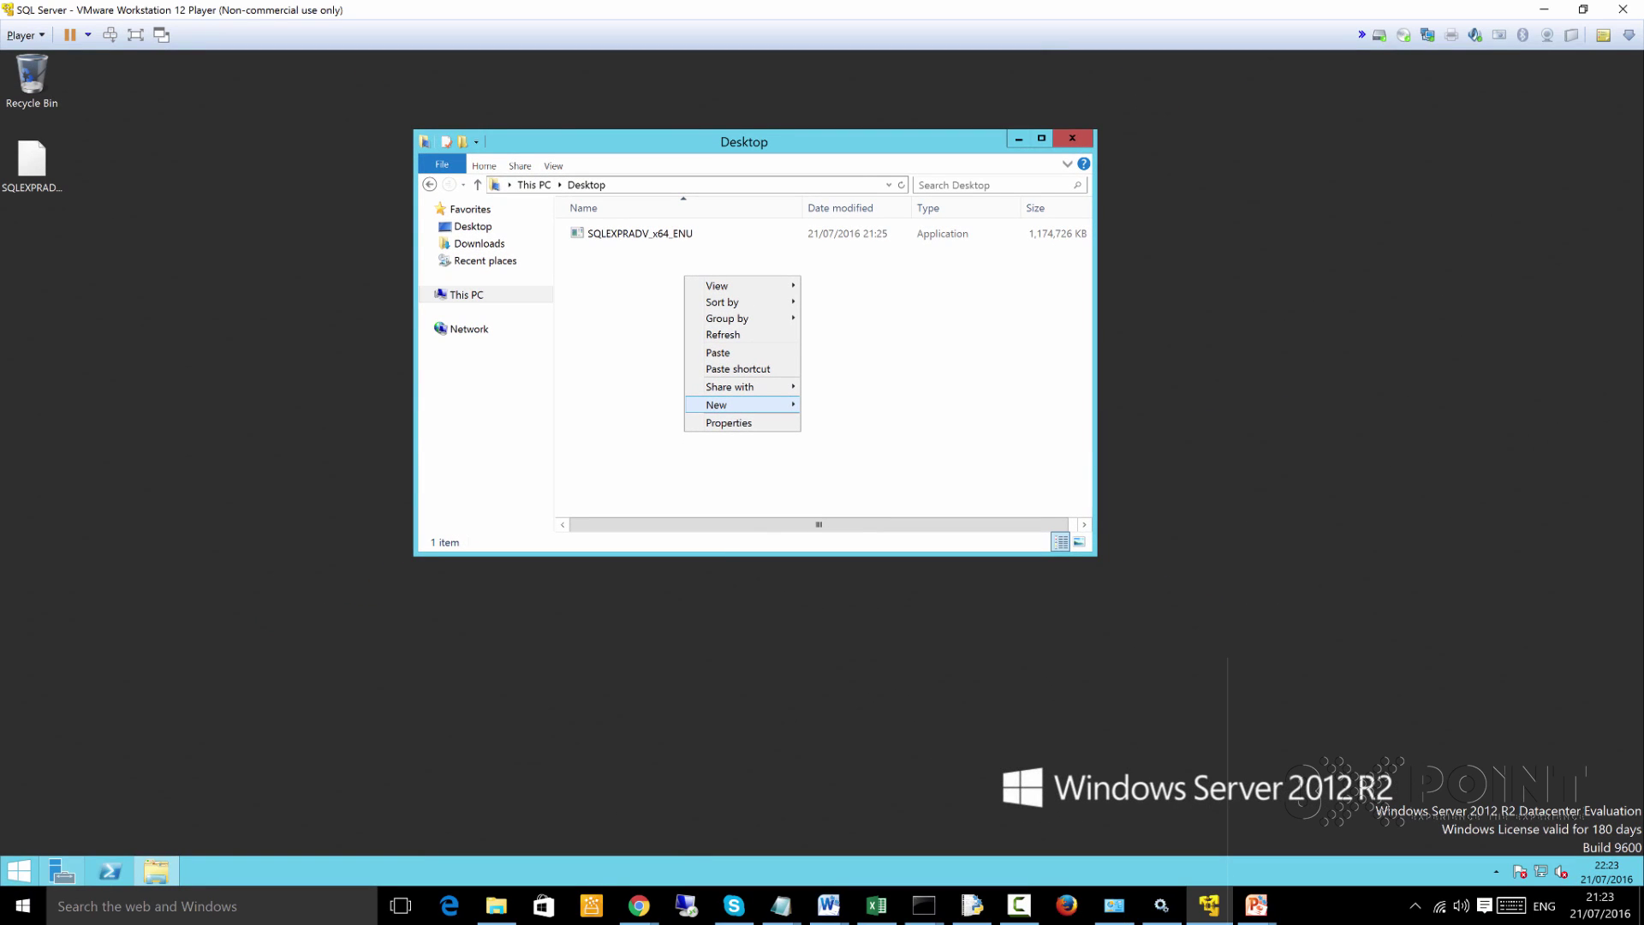
mouse_move(728, 404)
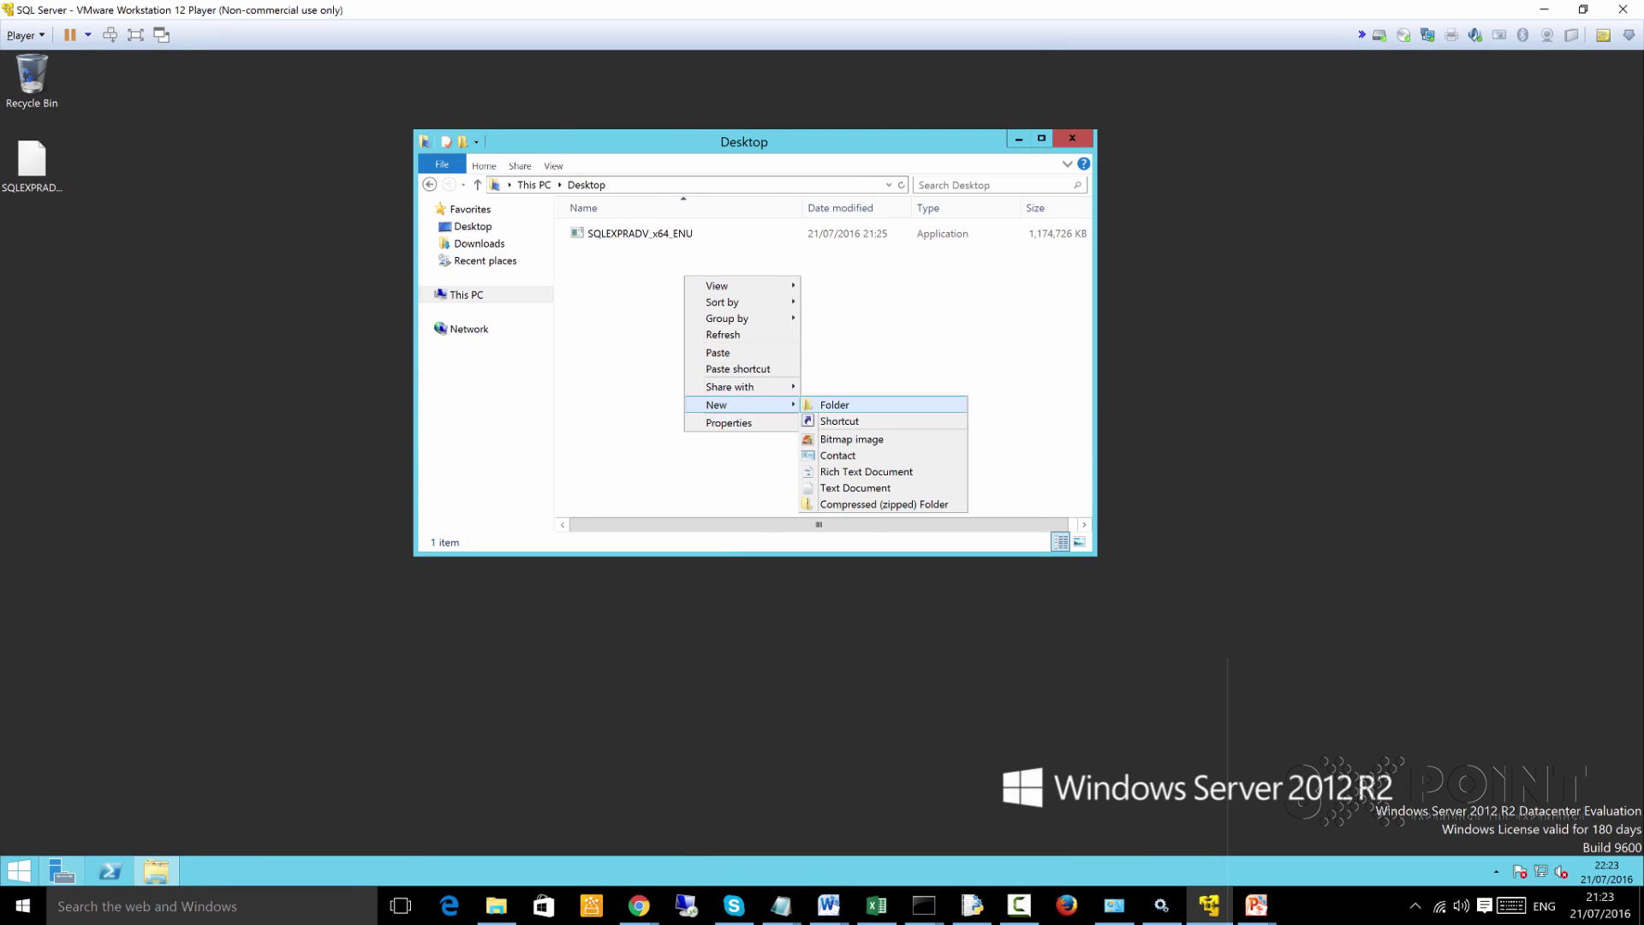
click(826, 404)
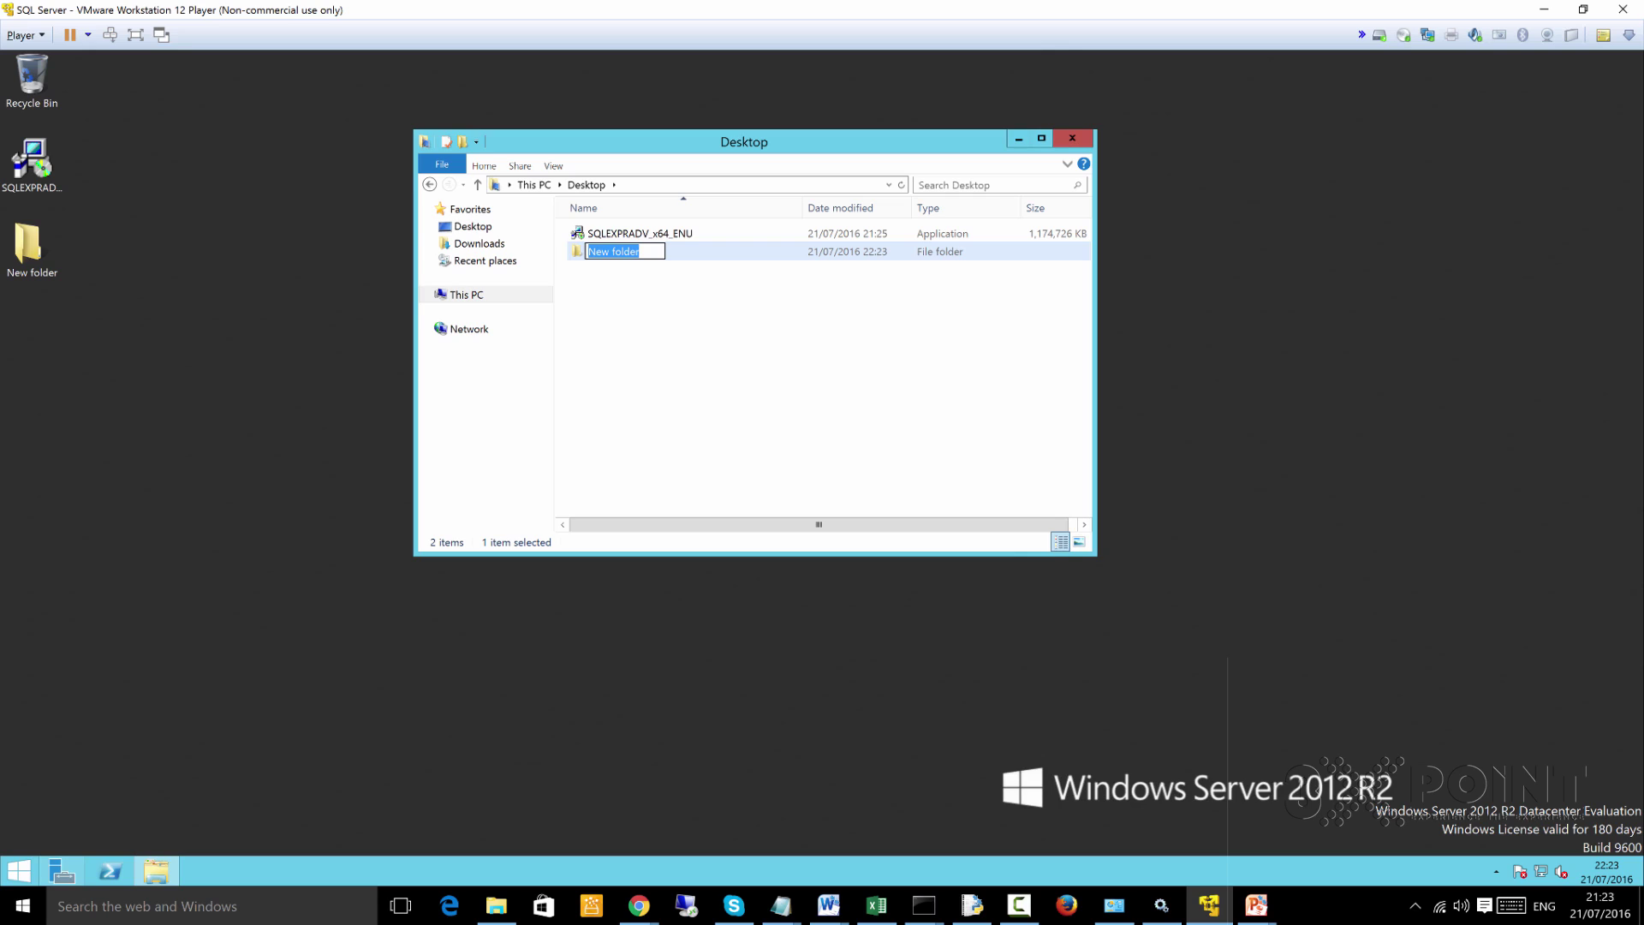
text(SQL)
key(Return)
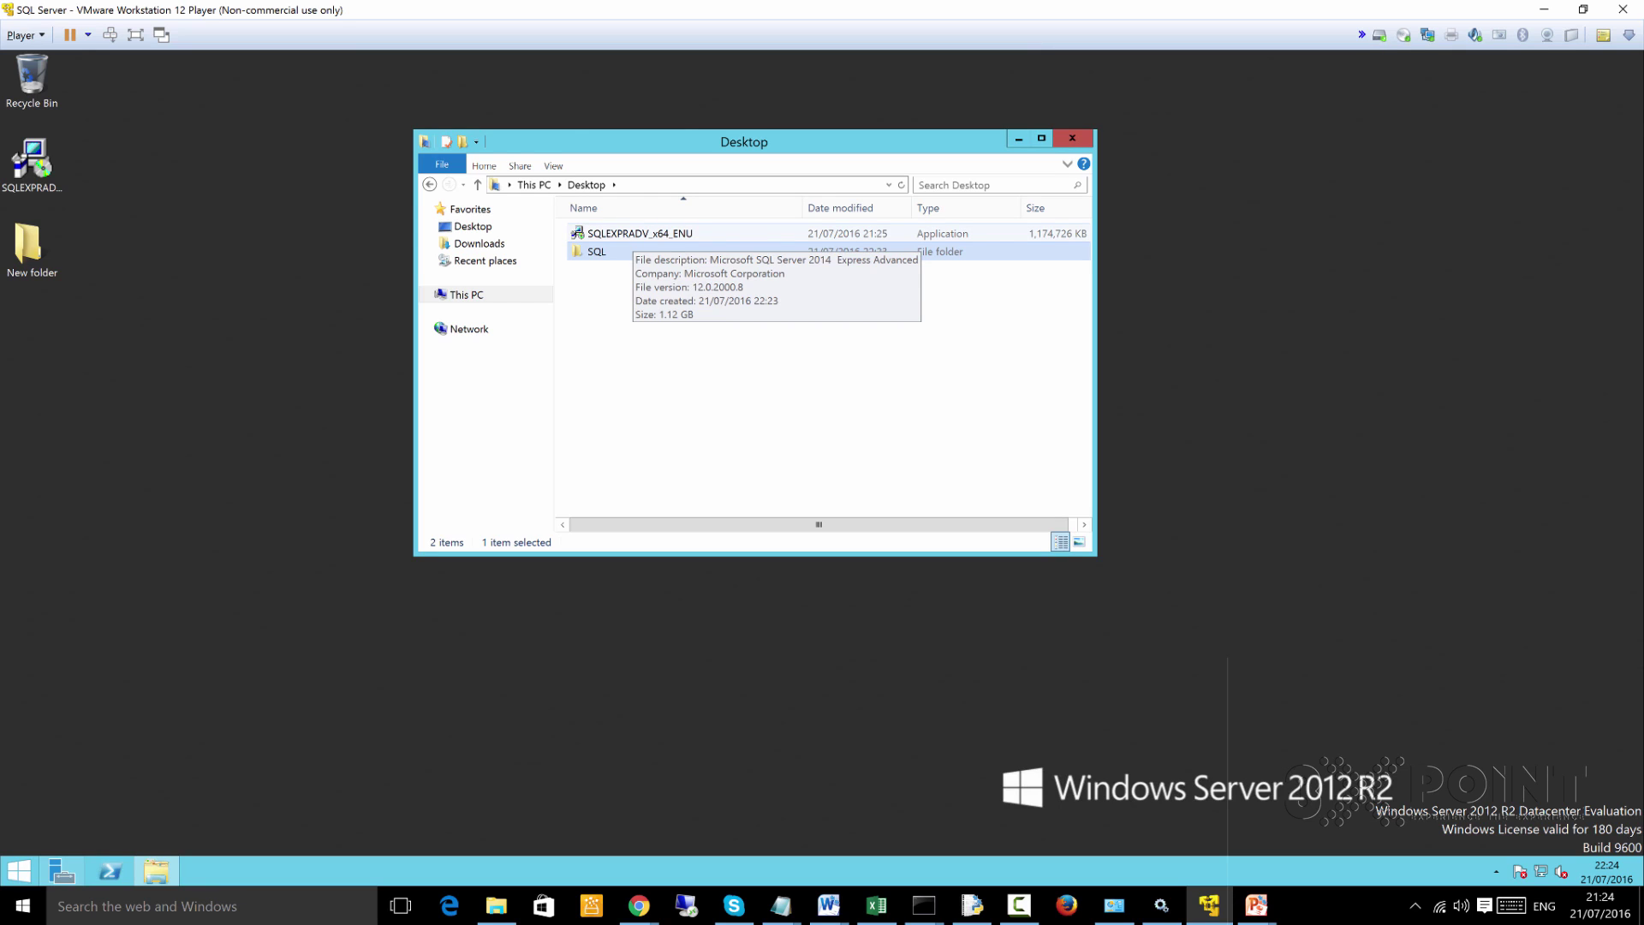
right_click(632, 231)
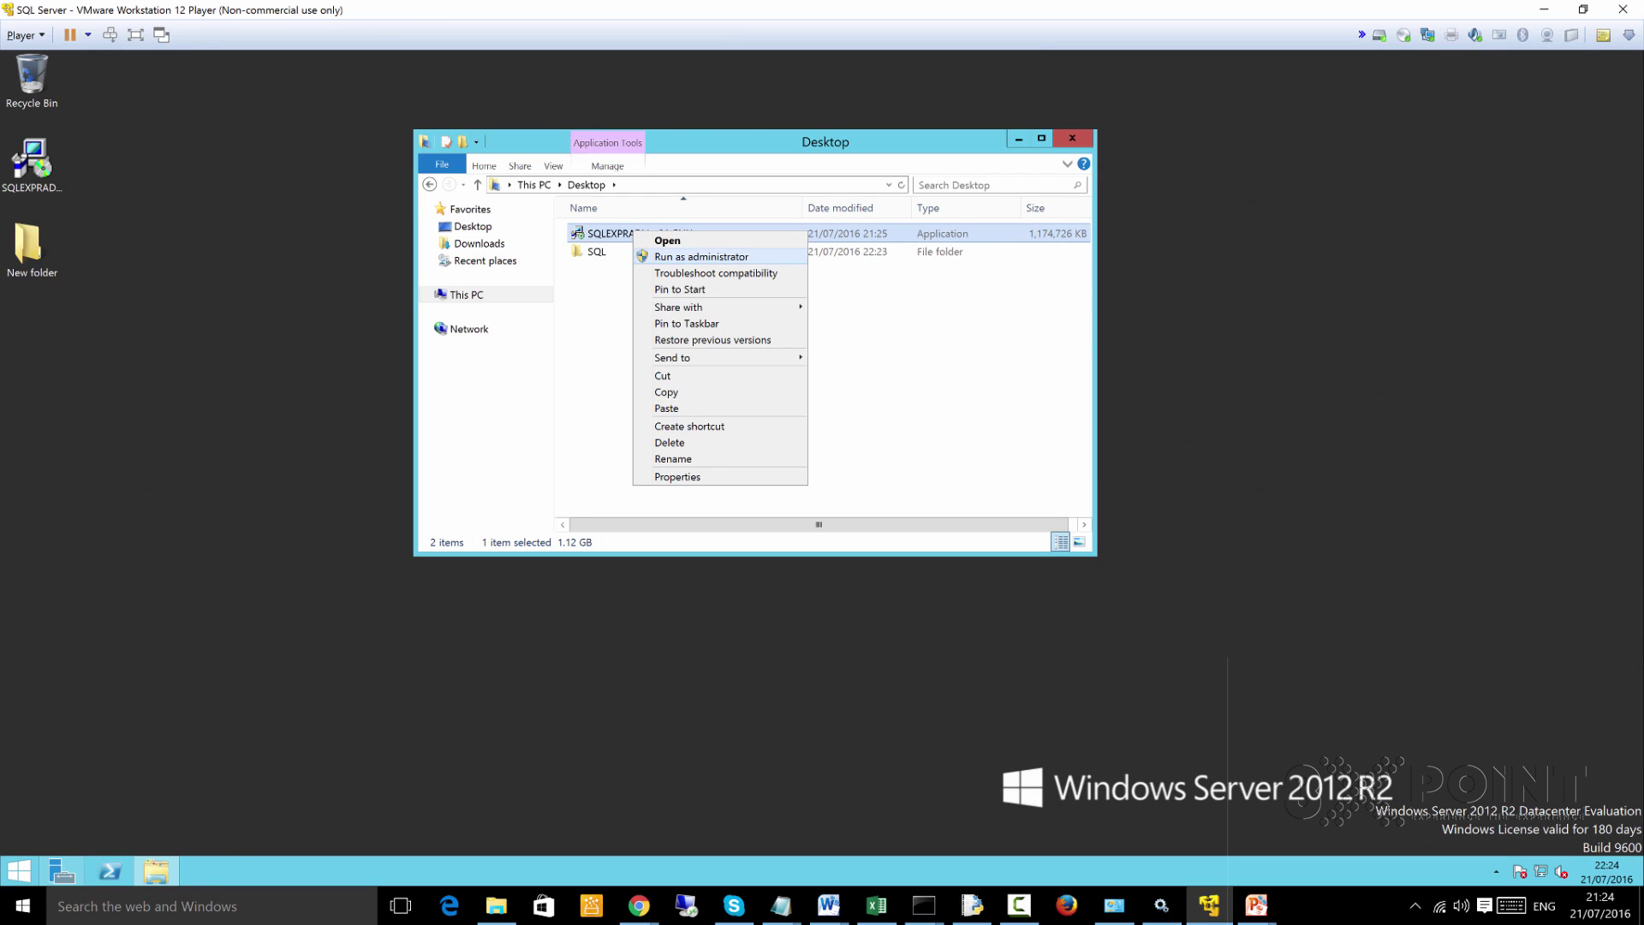
click(700, 256)
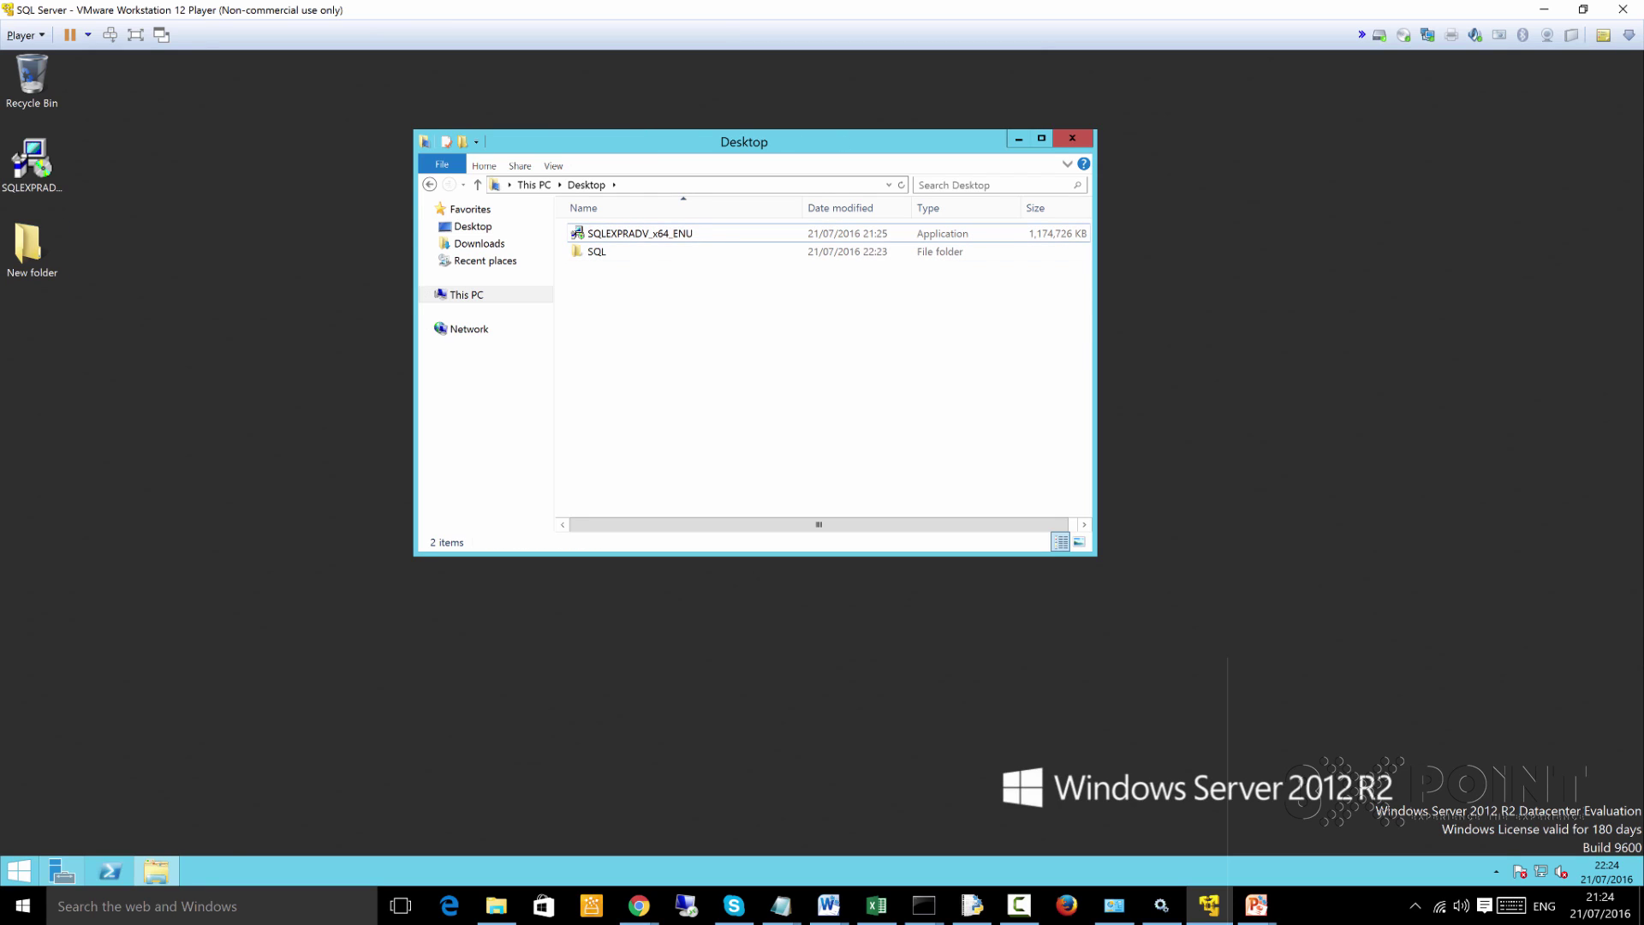
Run the SQLEXPRADV installer as administrator and extract it to the default Desktop folder
right_click(33, 159)
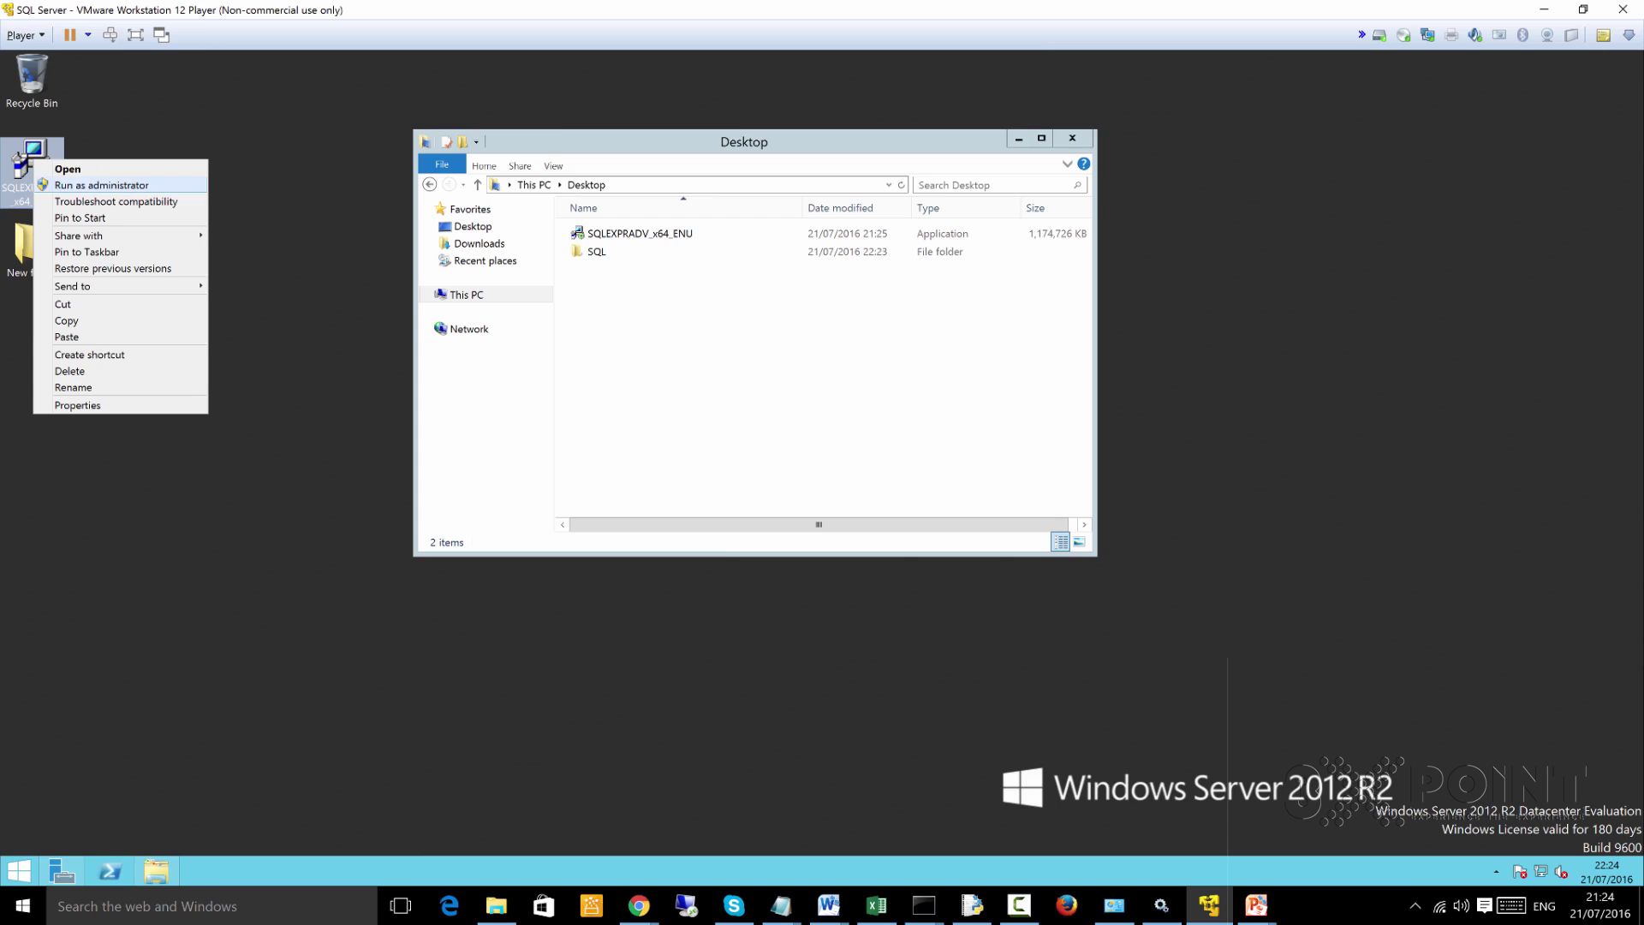
click(101, 185)
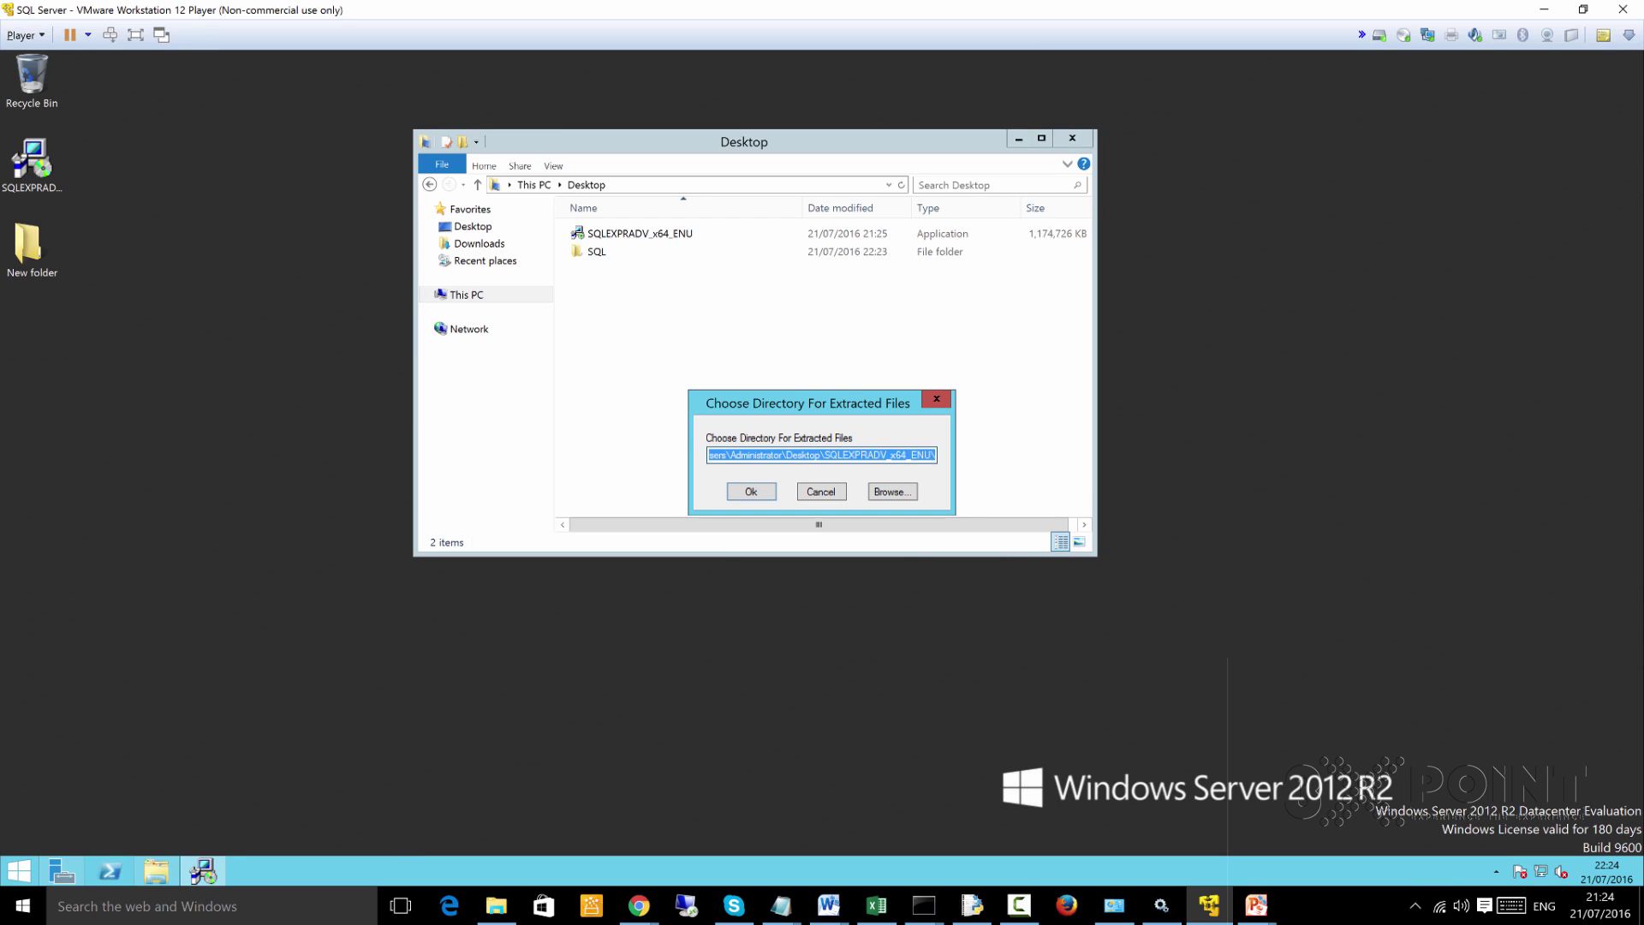
key(Return)
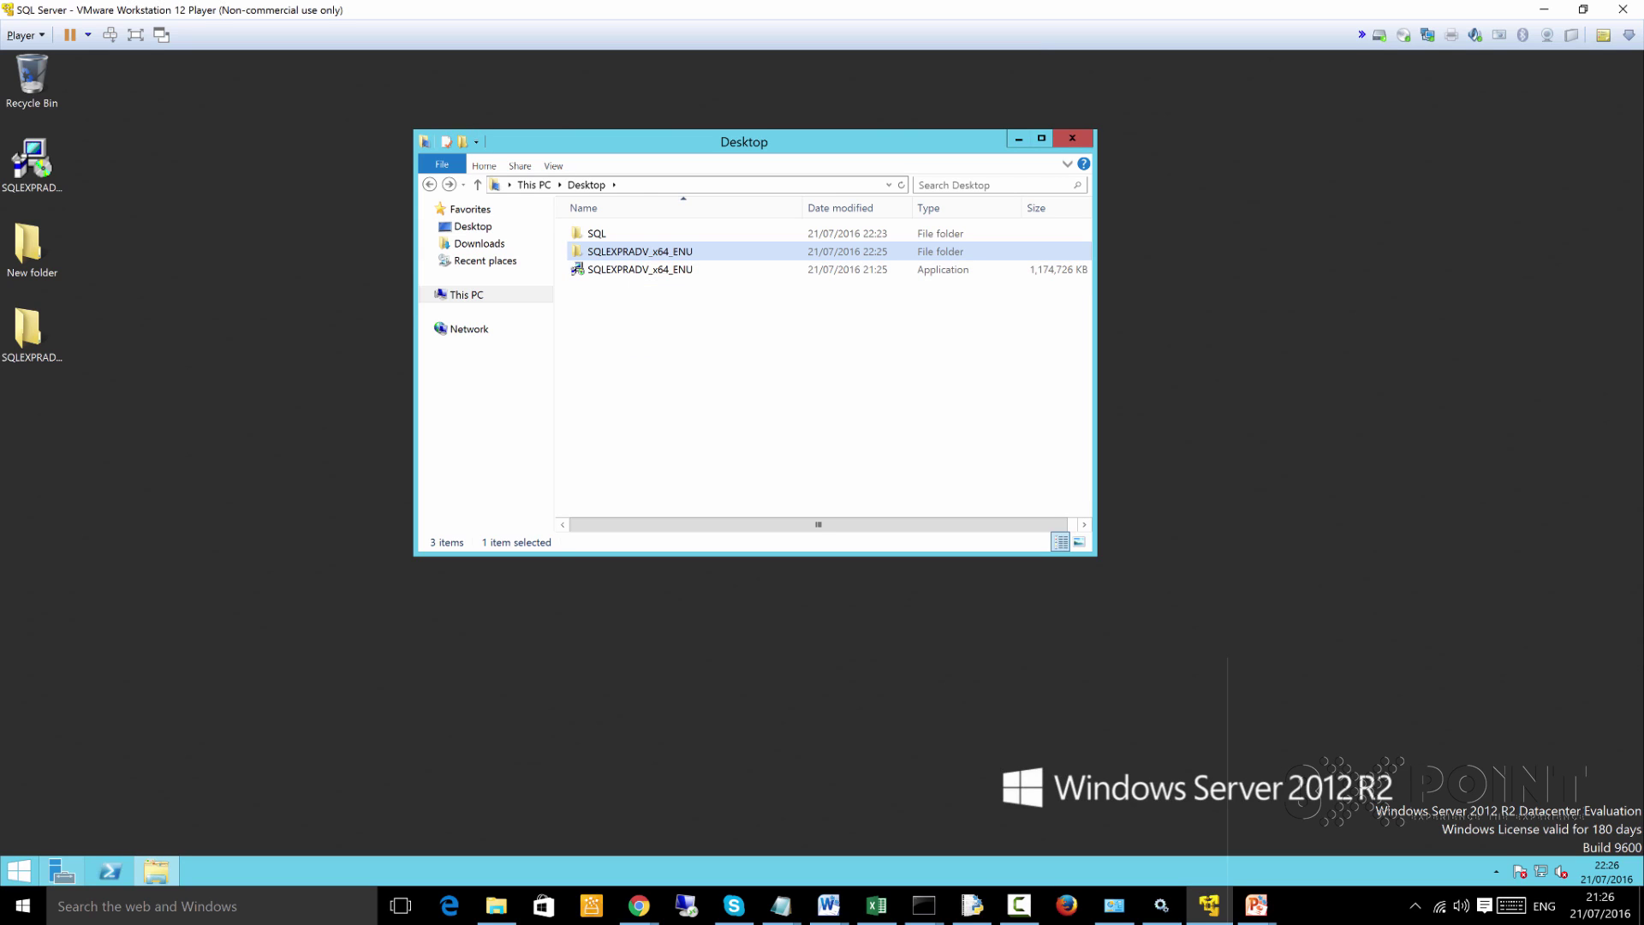
Minimize Explorer and refresh the desktop so the extracted folder appears
click(1018, 139)
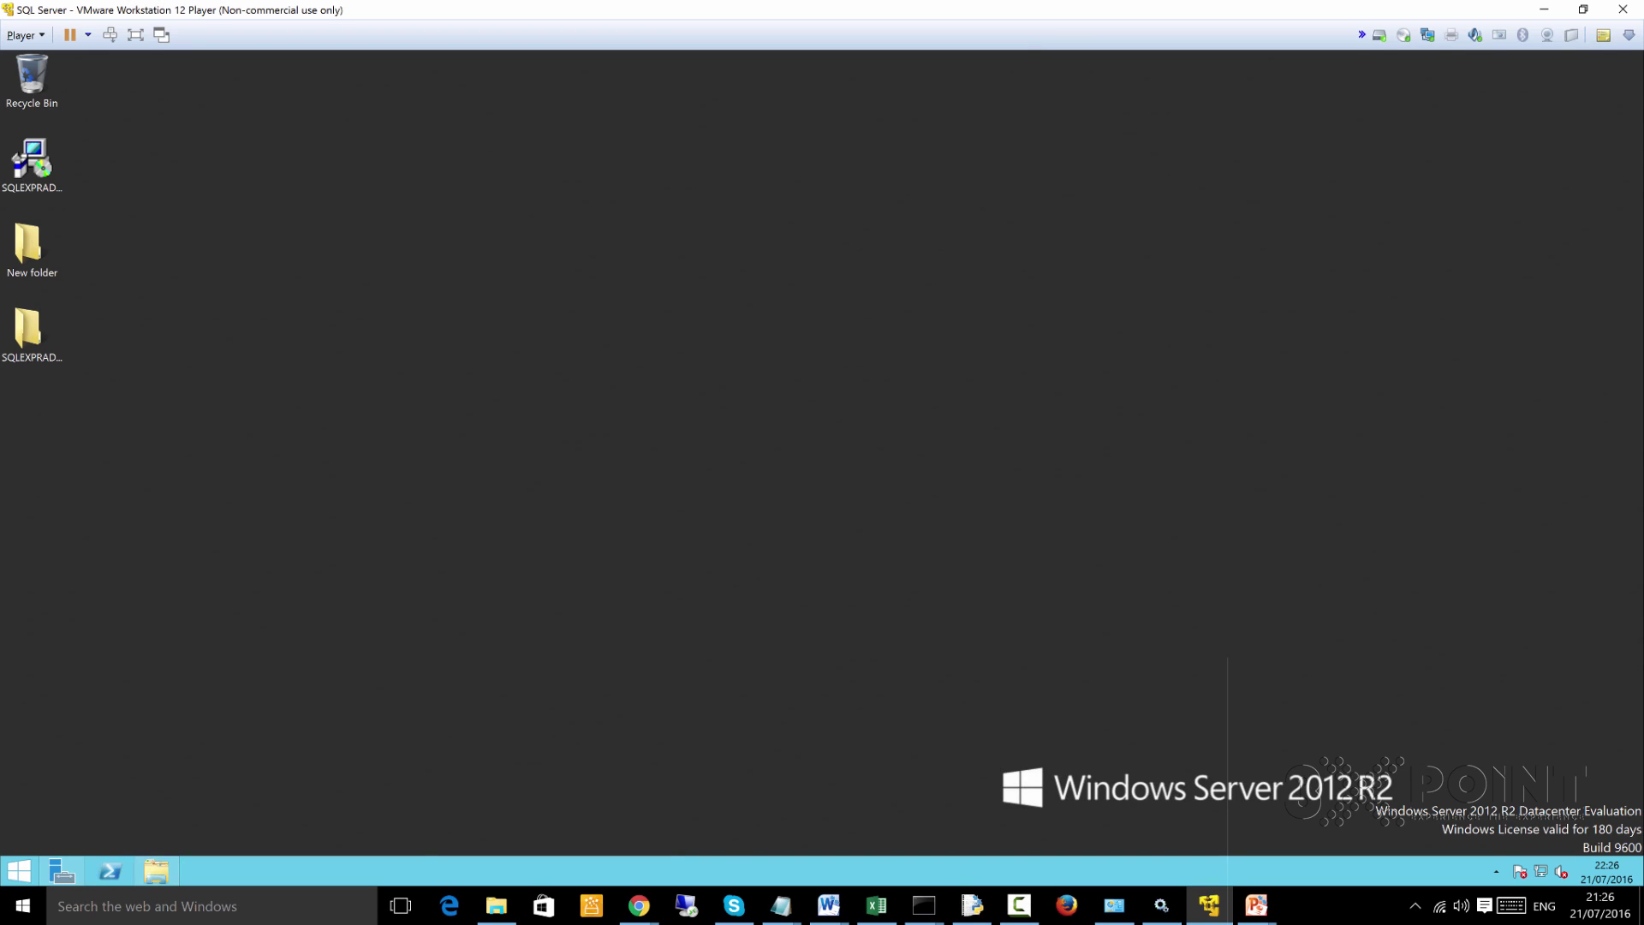
click(28, 330)
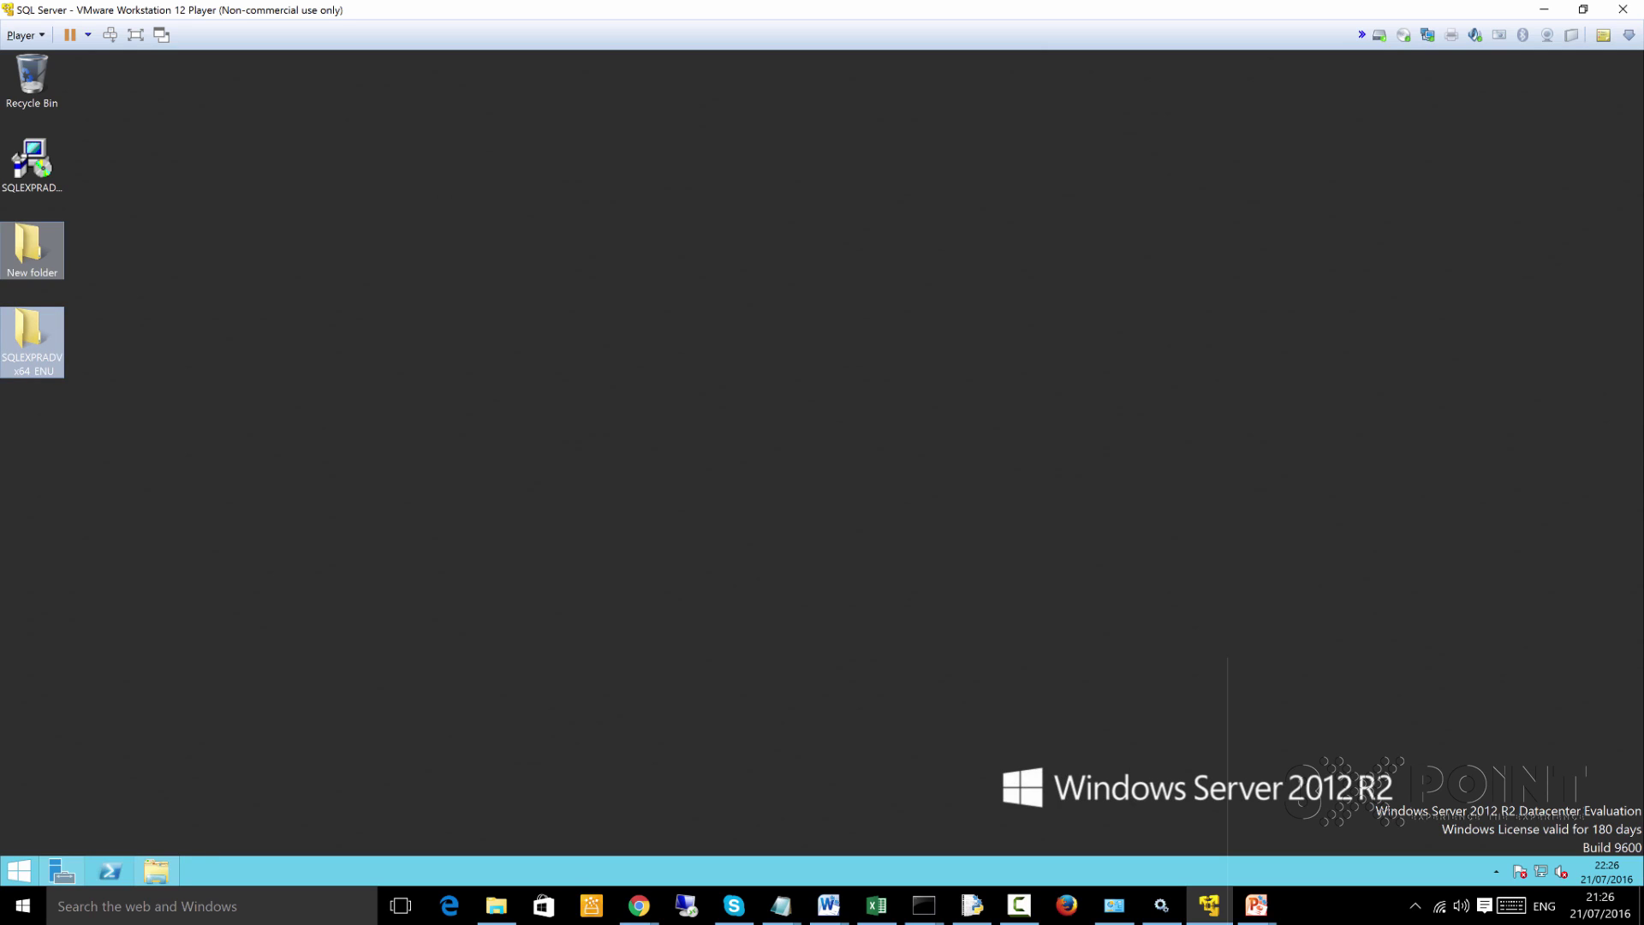
right_click(183, 255)
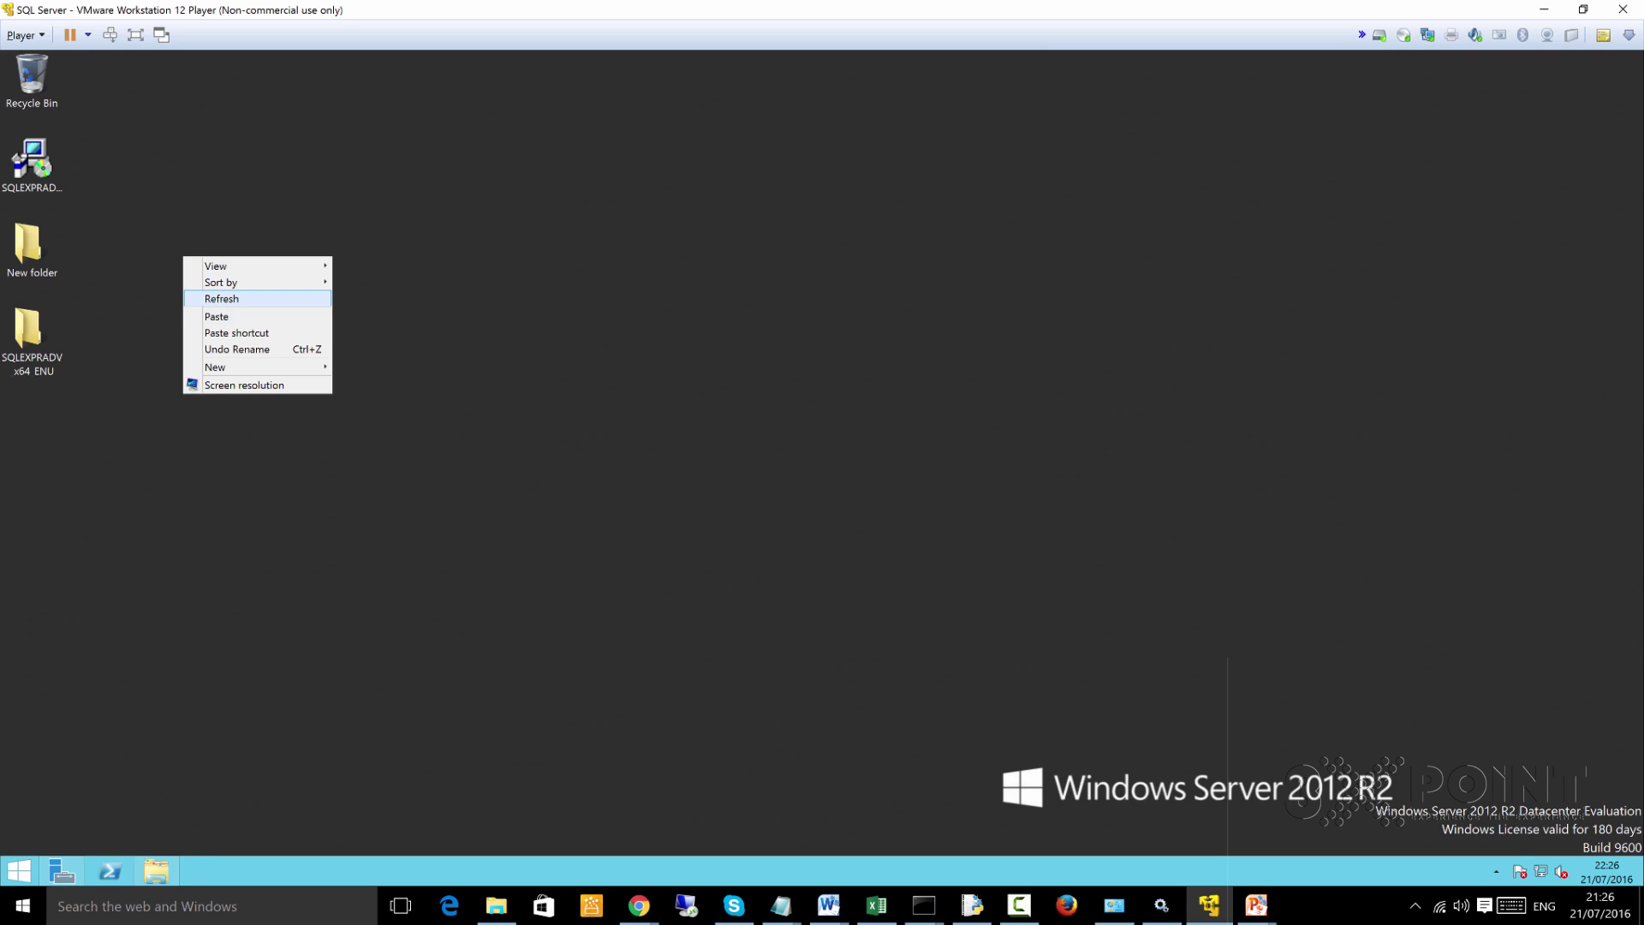
click(248, 296)
Launch SQL Server setup from the SQLEXPRADV_x64_ENU folder
click(32, 162)
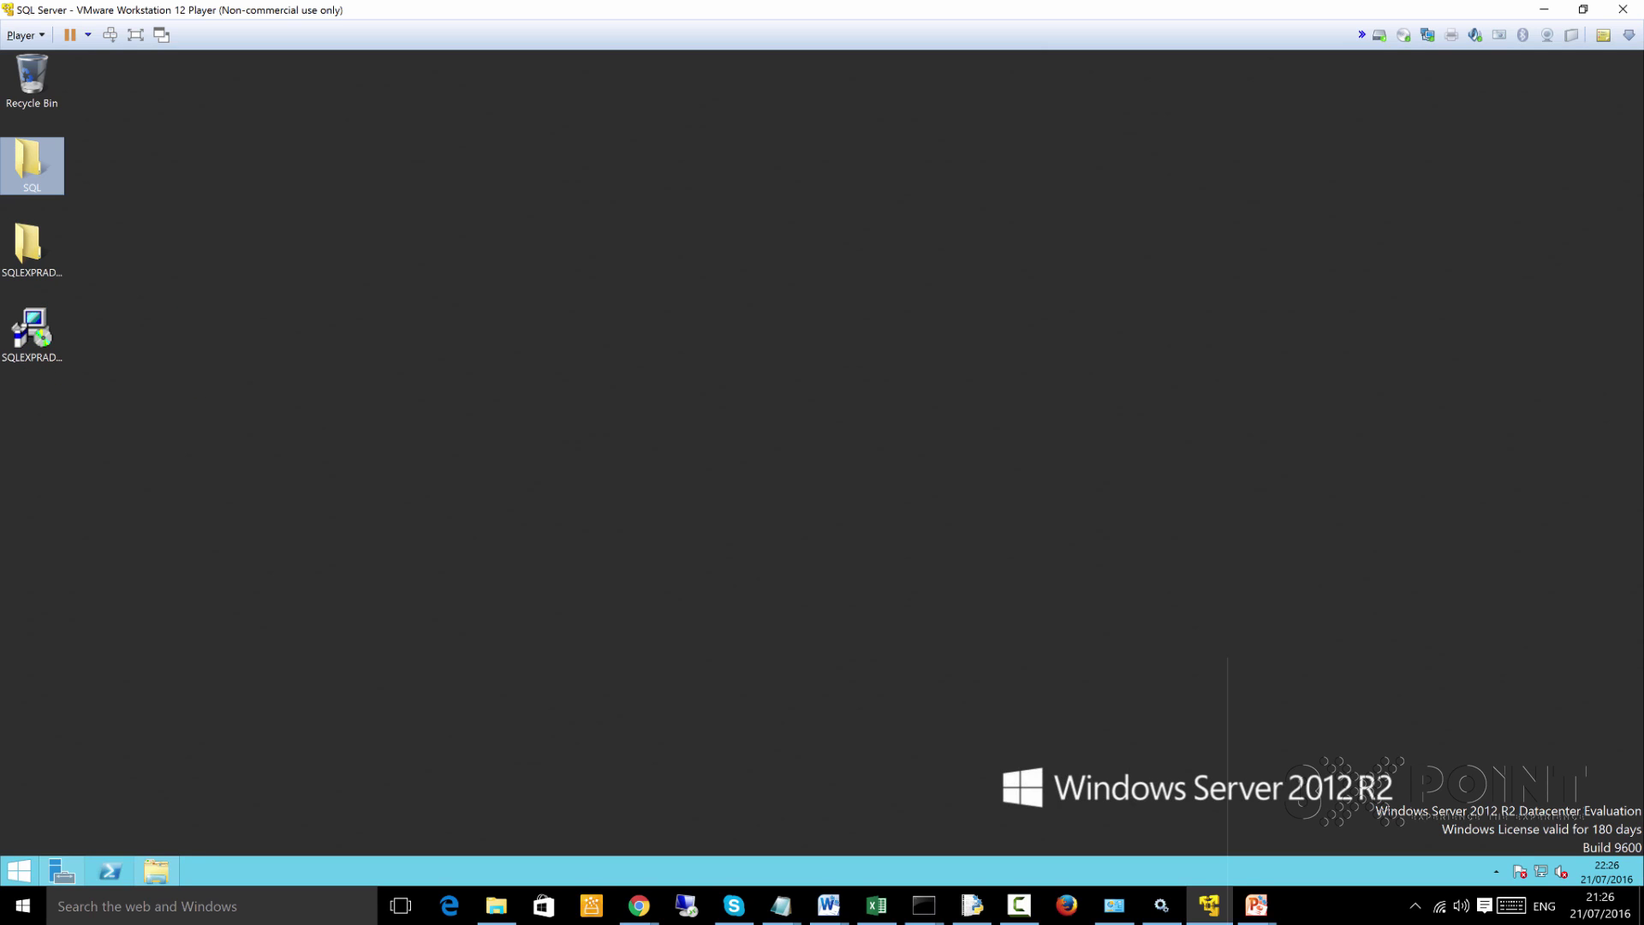
click(31, 247)
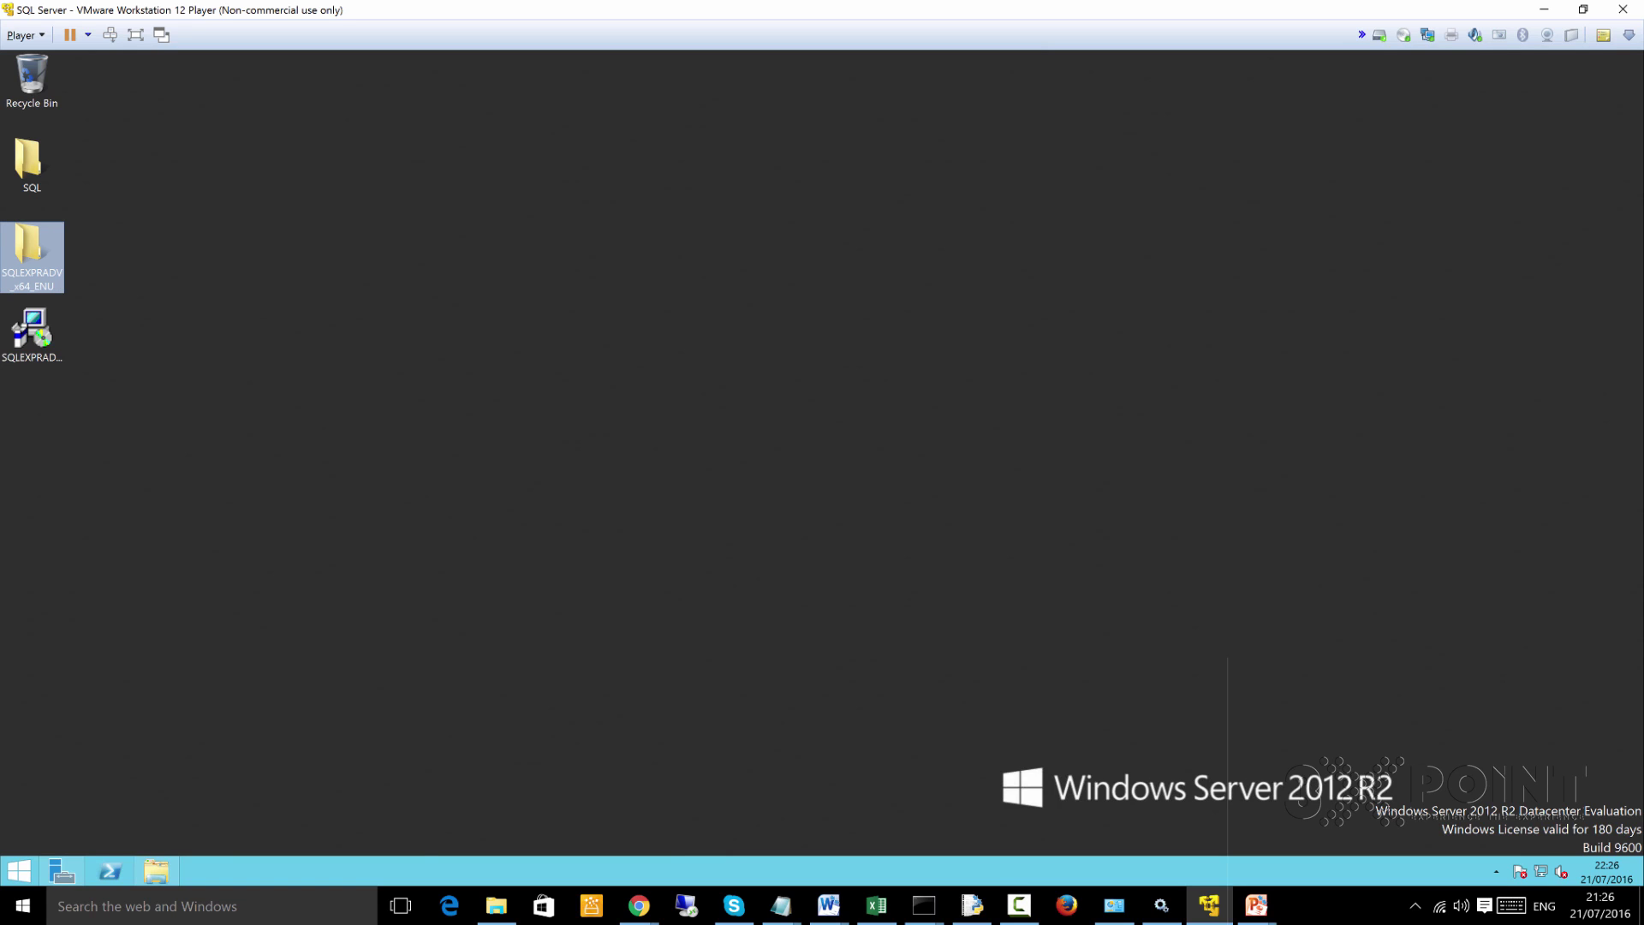
double_click(31, 330)
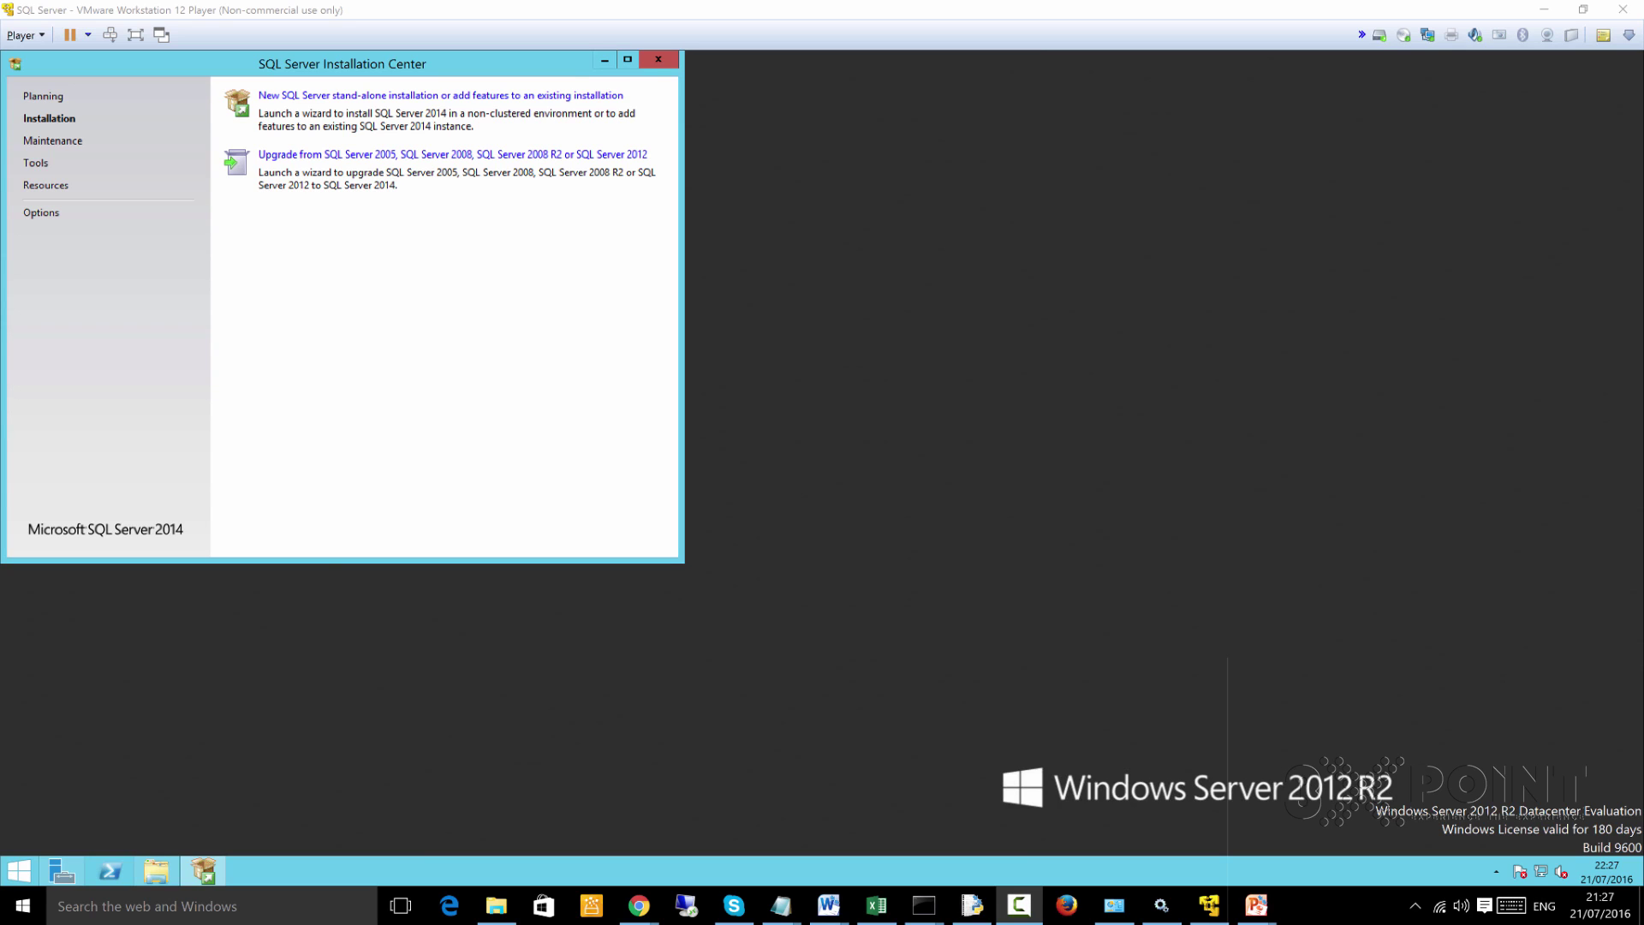
Centre the Installation Center and start a new SQL Server stand-alone installation
drag(213, 64, 799, 116)
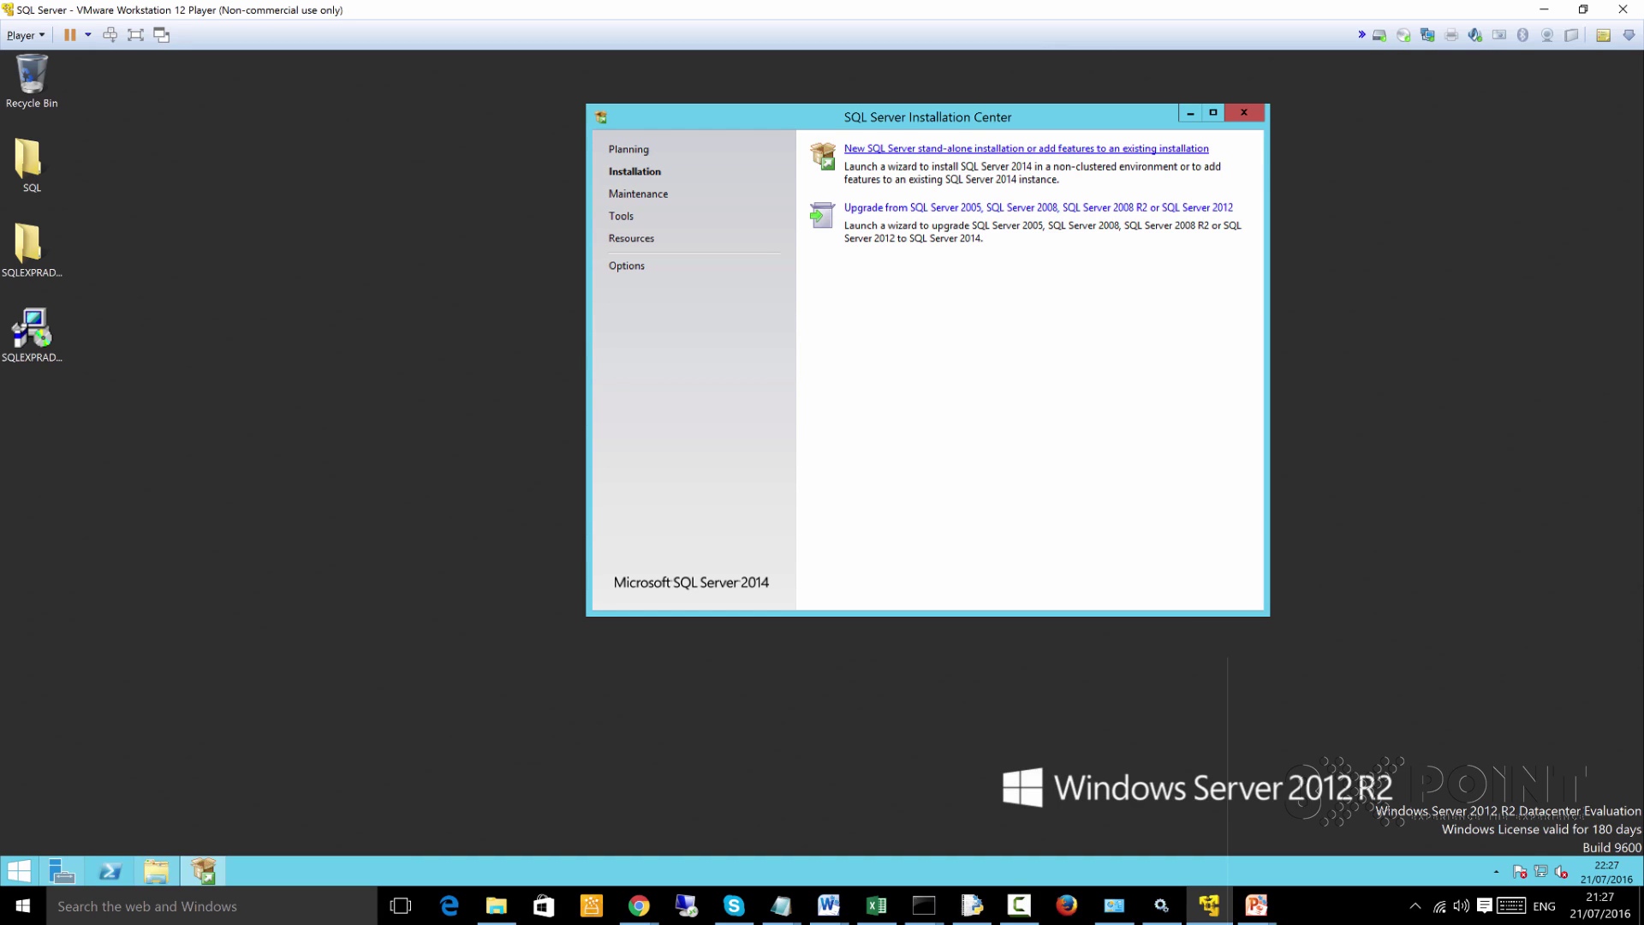
click(1028, 149)
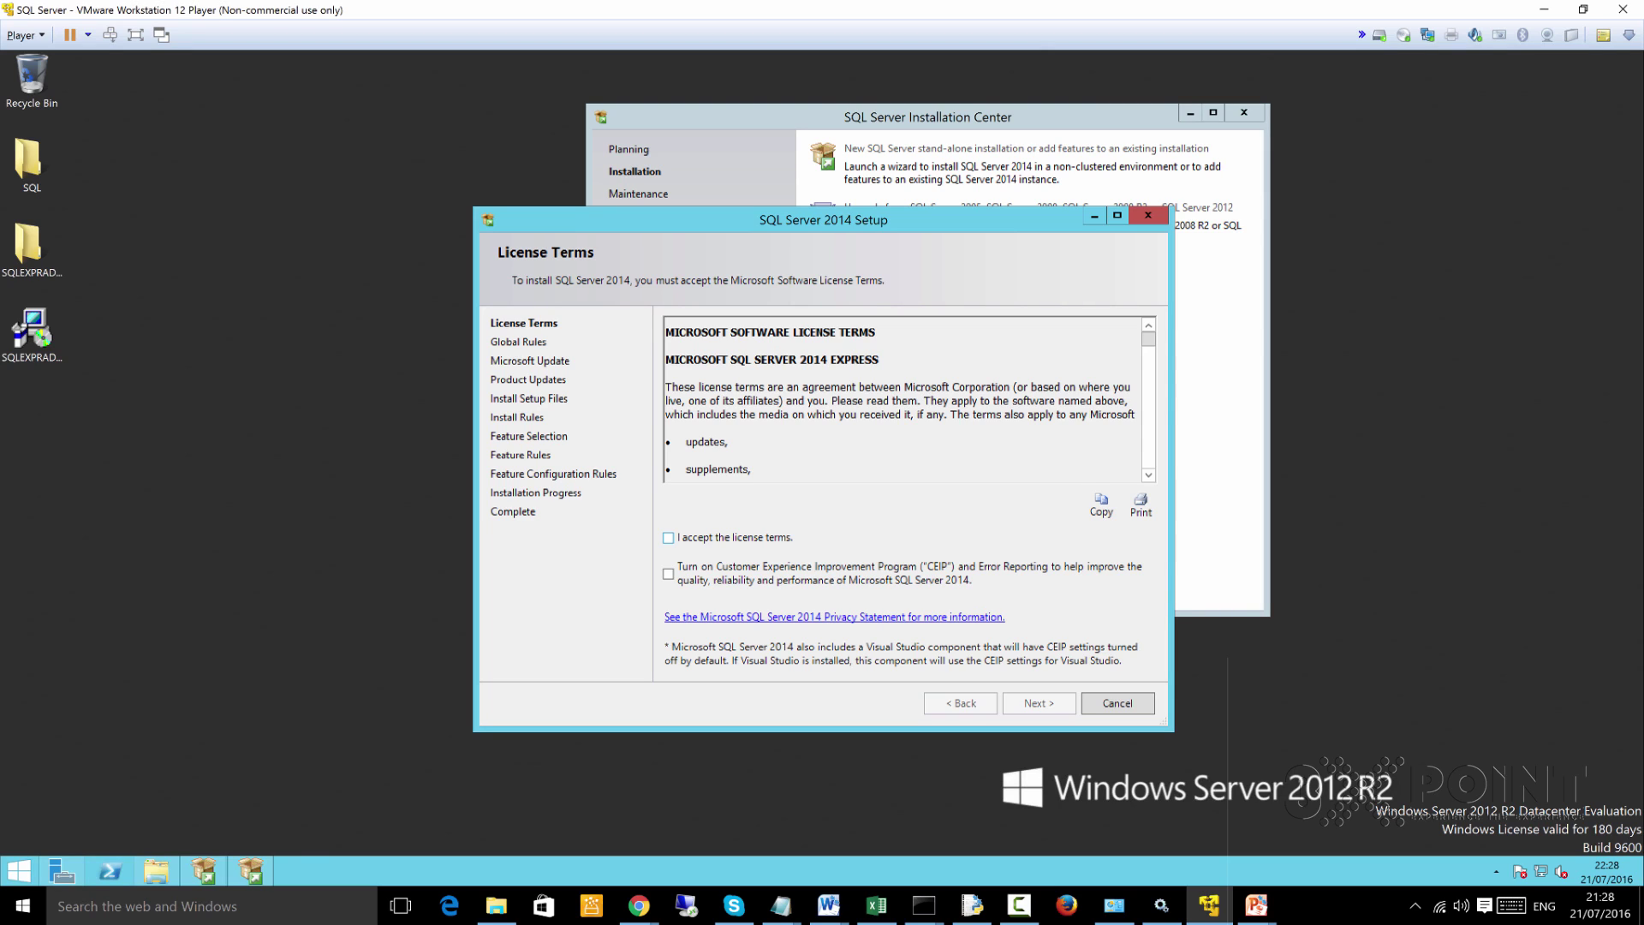
Accept the license terms and continue past the Microsoft Update page
key(space)
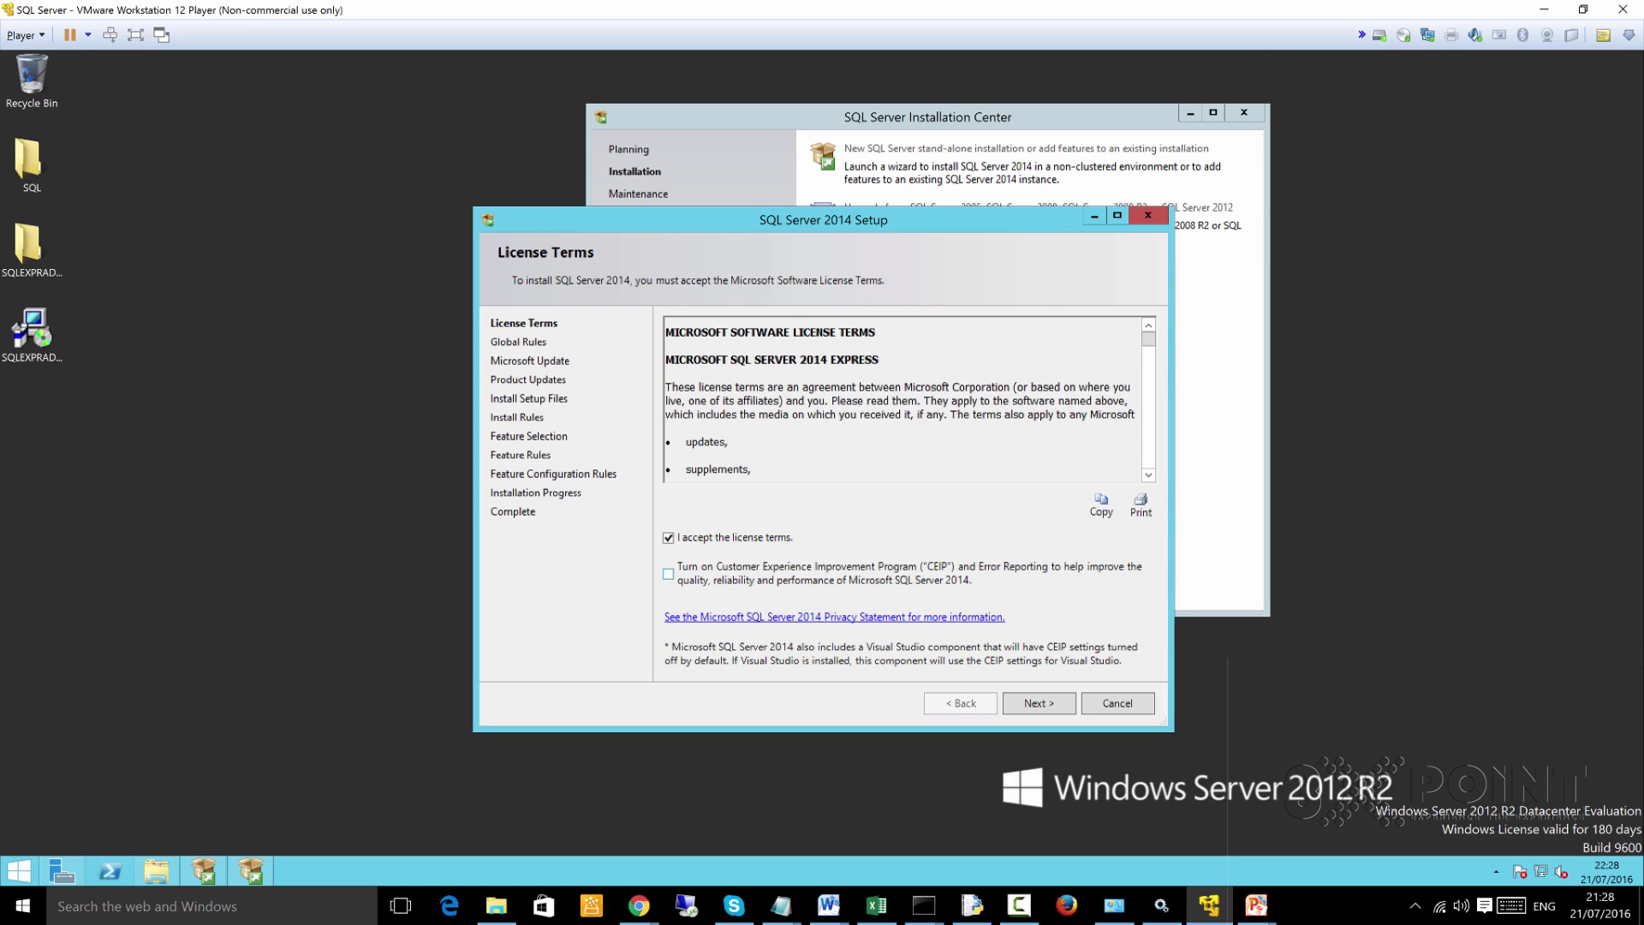
key(Return)
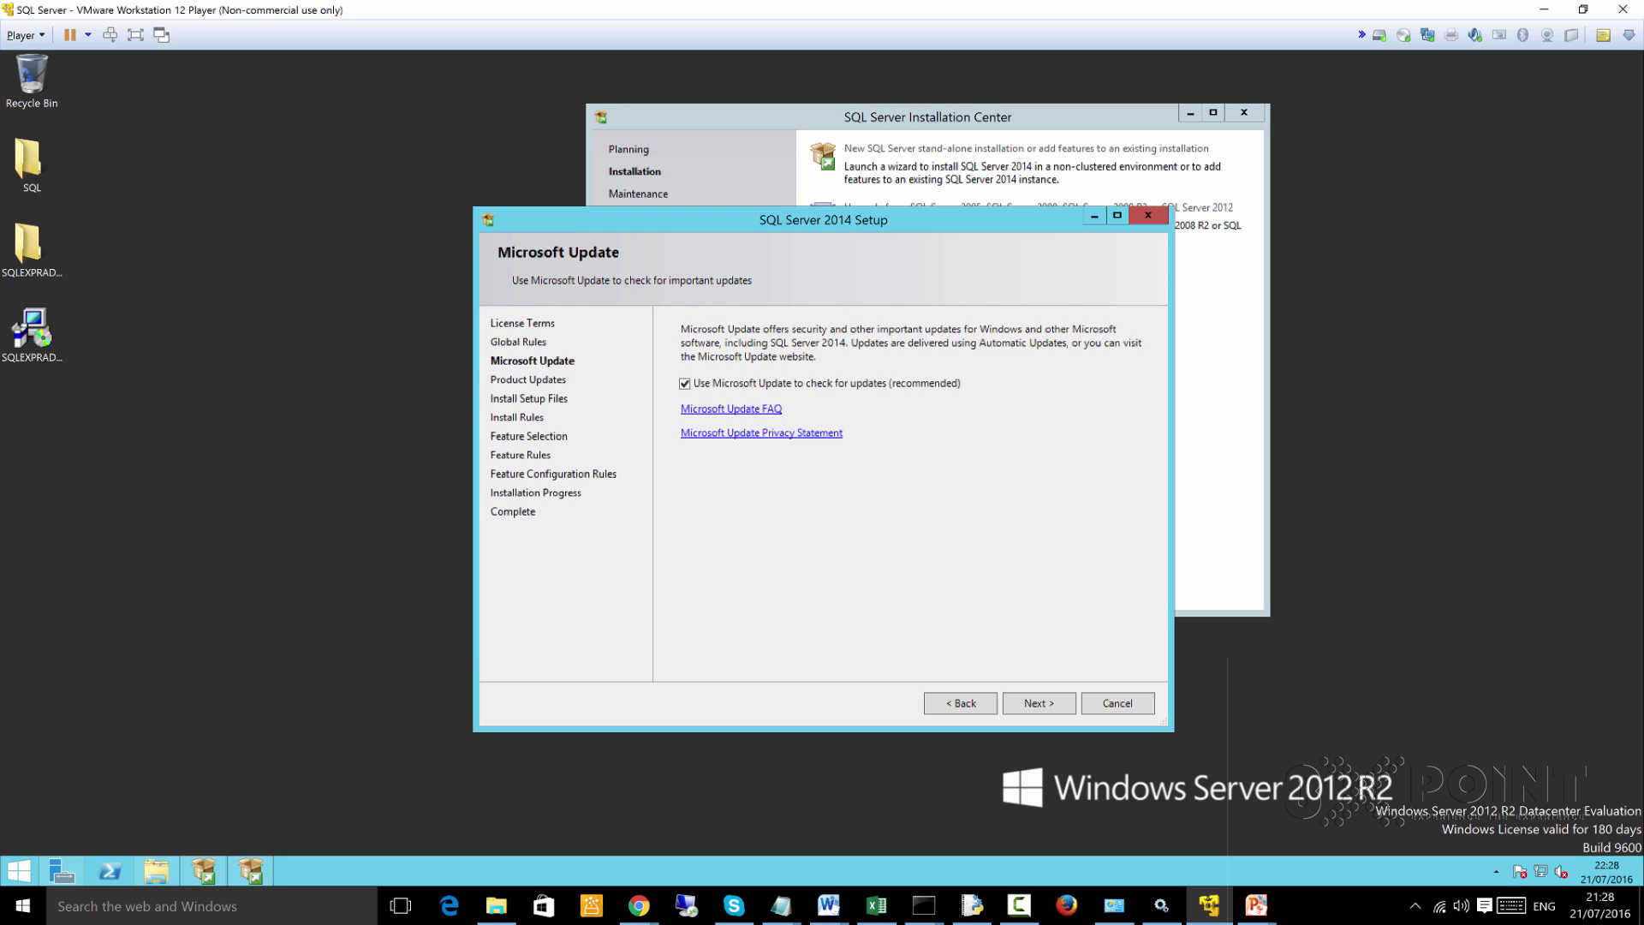
key(Return)
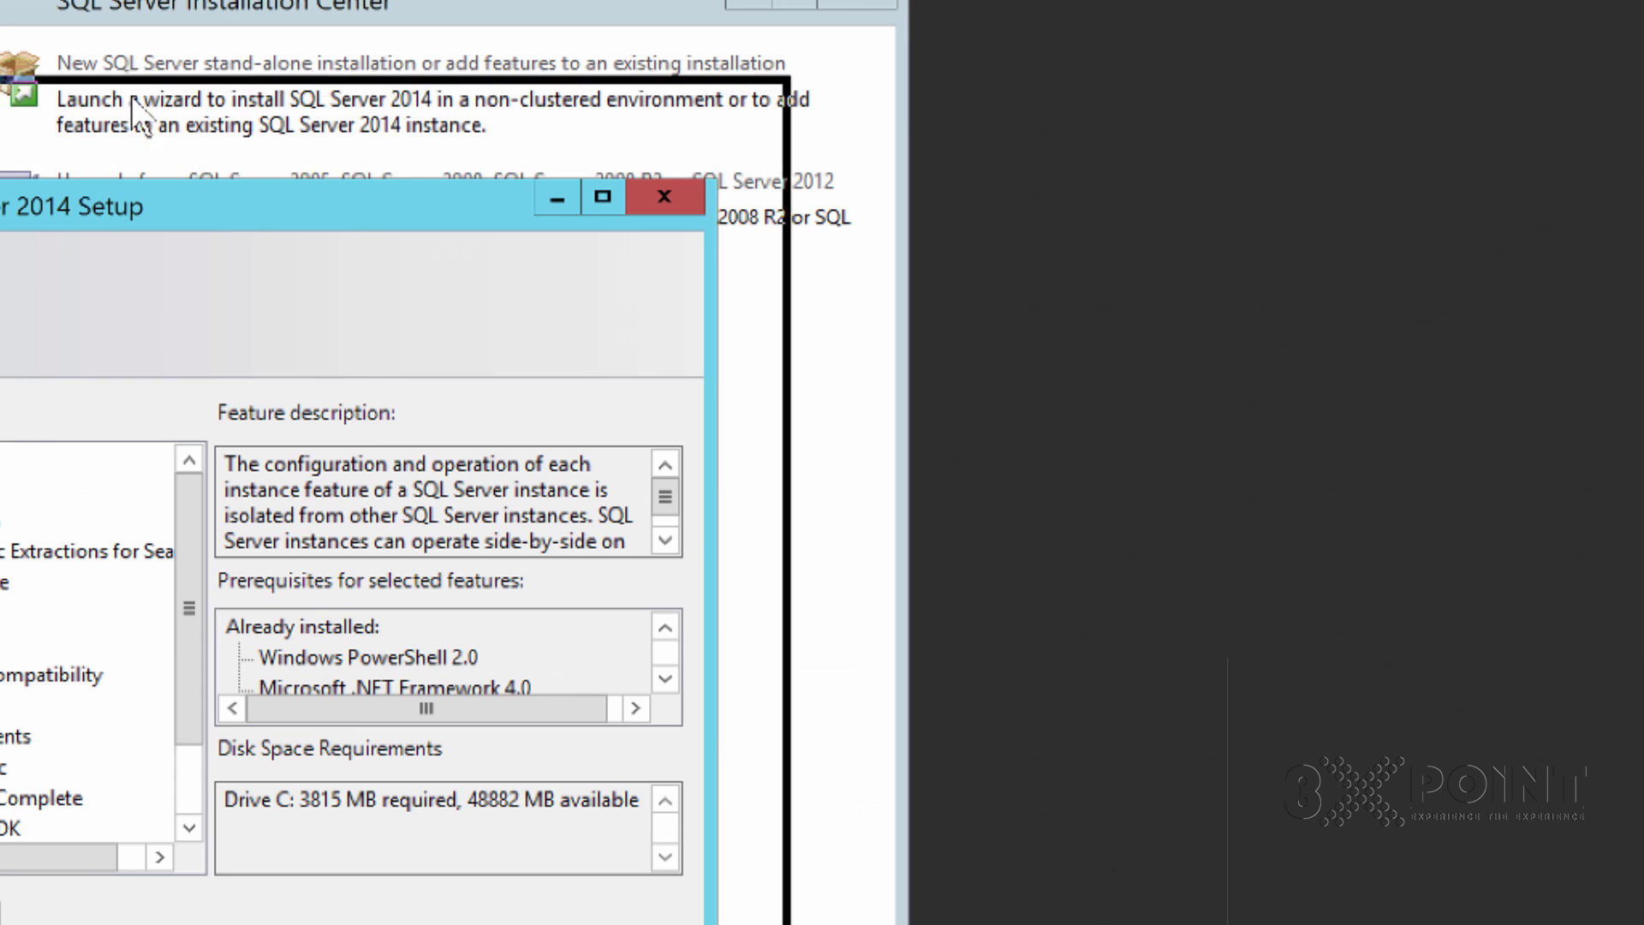
Review the Feature Selection list, keeping Management Tools - Basic checked
drag(131, 95, 146, 49)
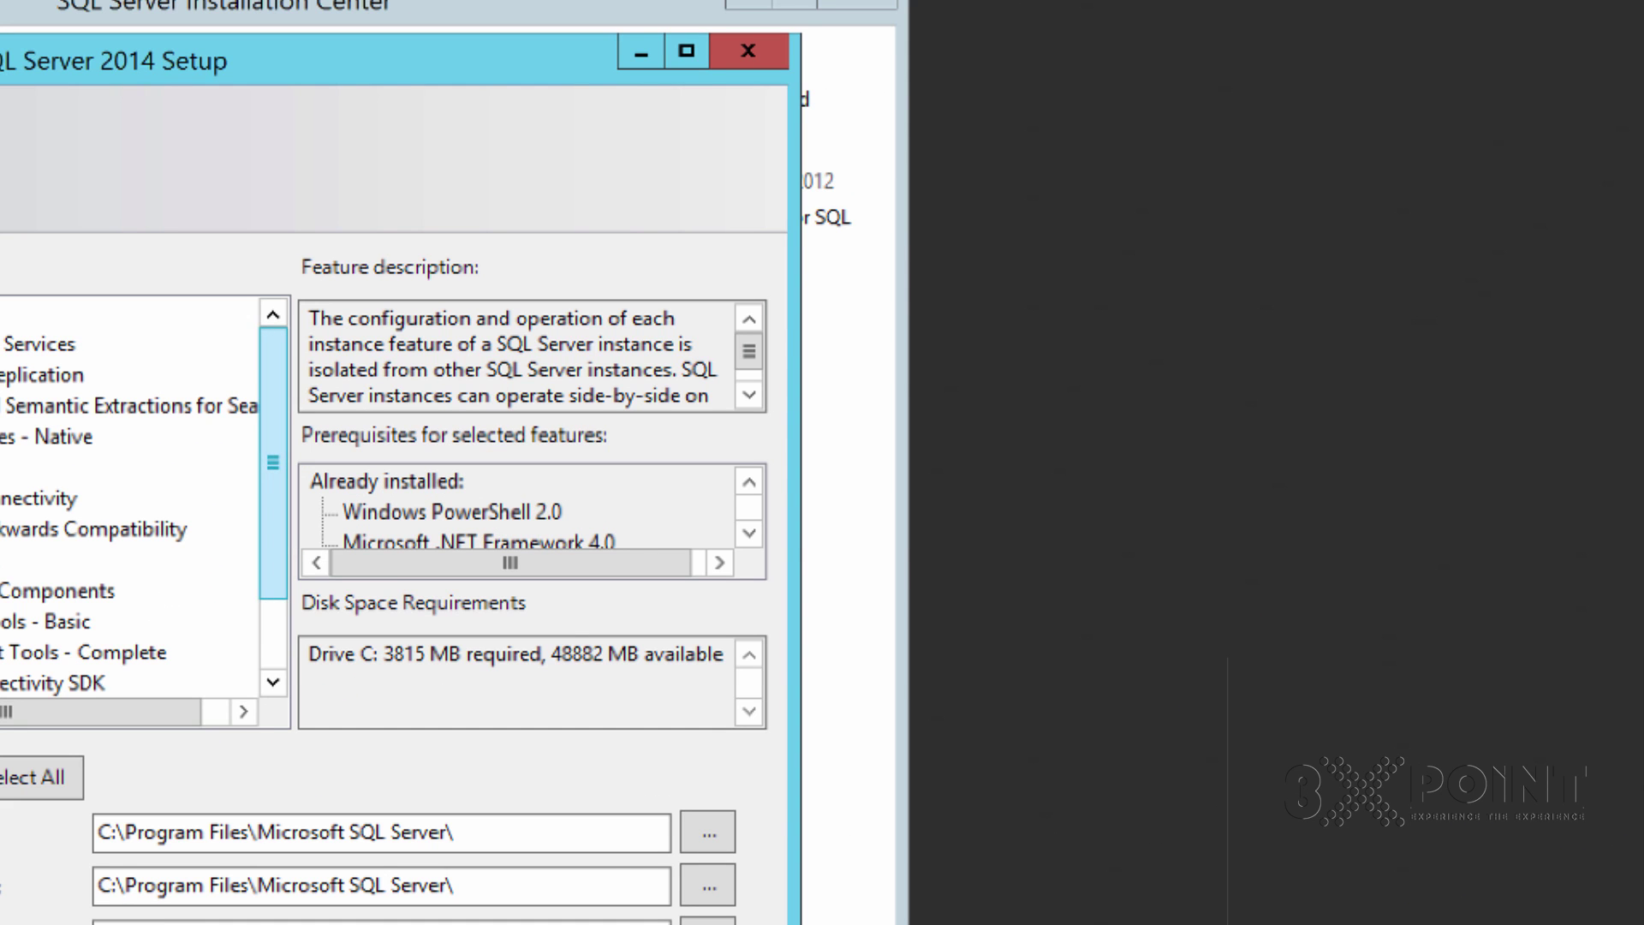
scroll(146, 499, down, 3)
scroll(145, 499, up, 3)
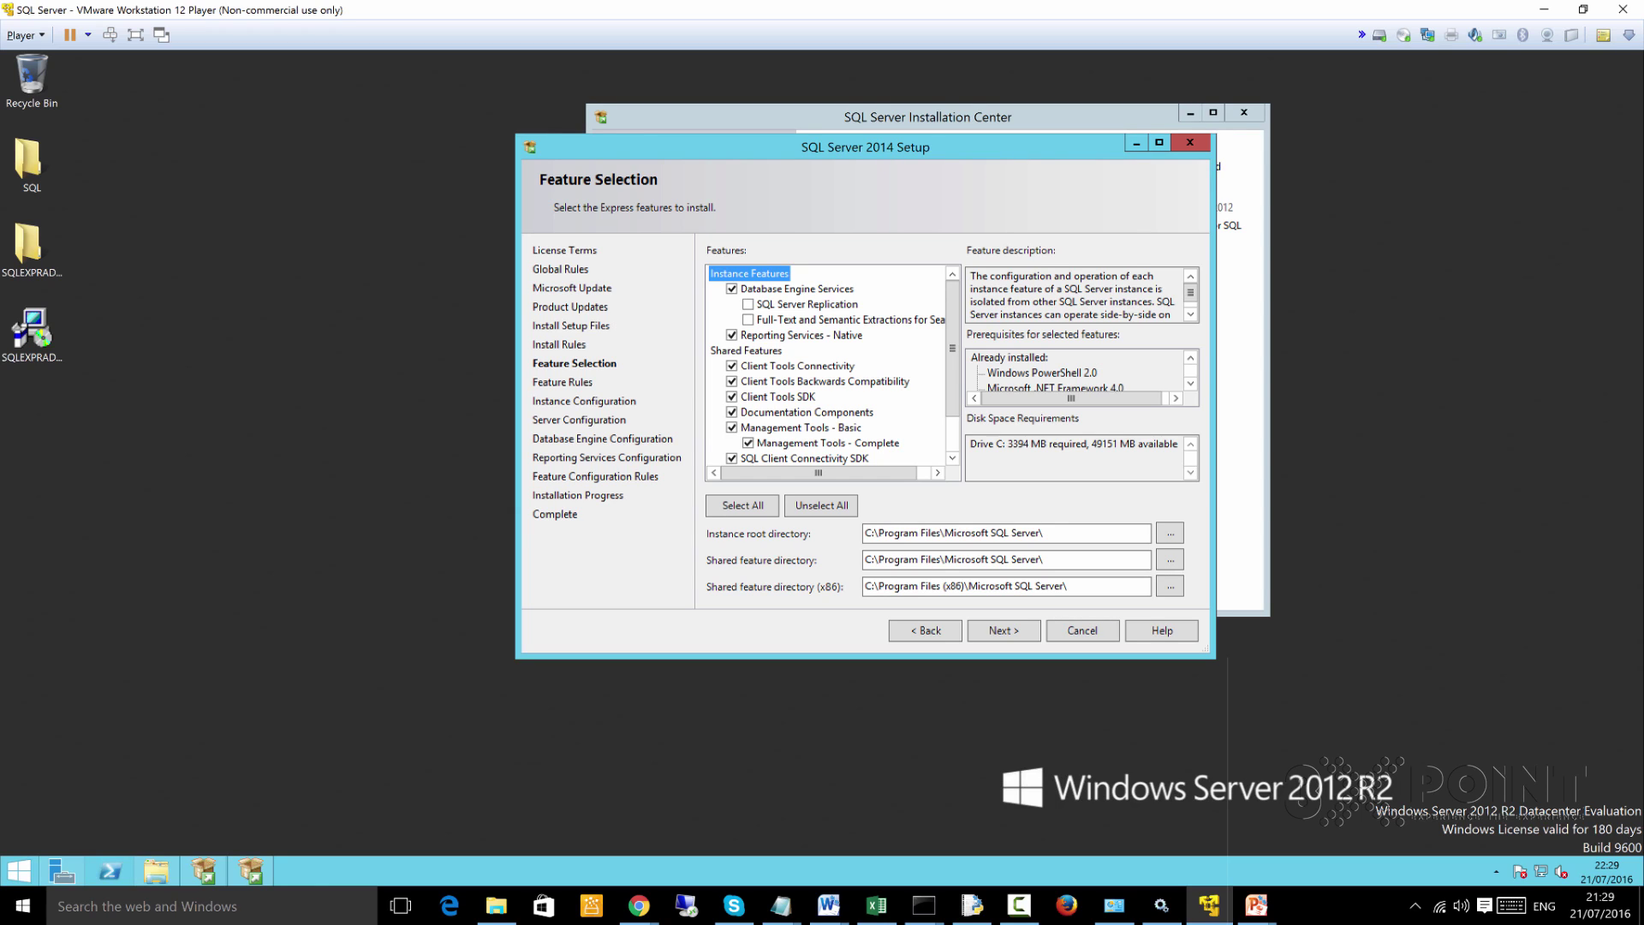
scroll(826, 368, down, 2)
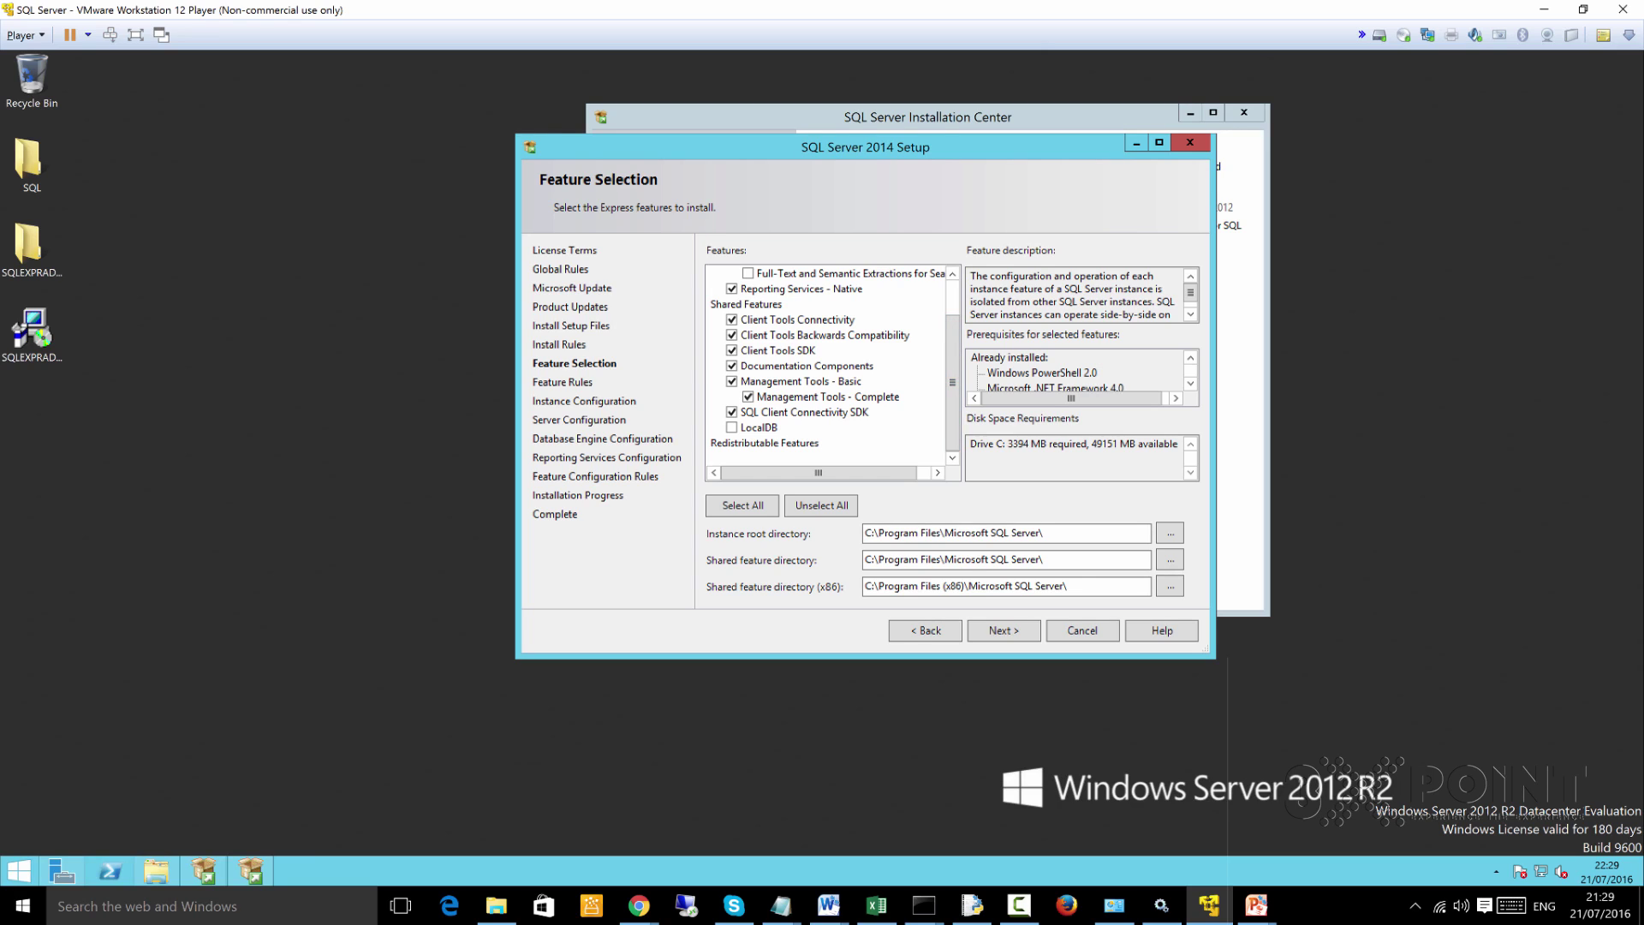
click(731, 381)
key(space)
key(Home)
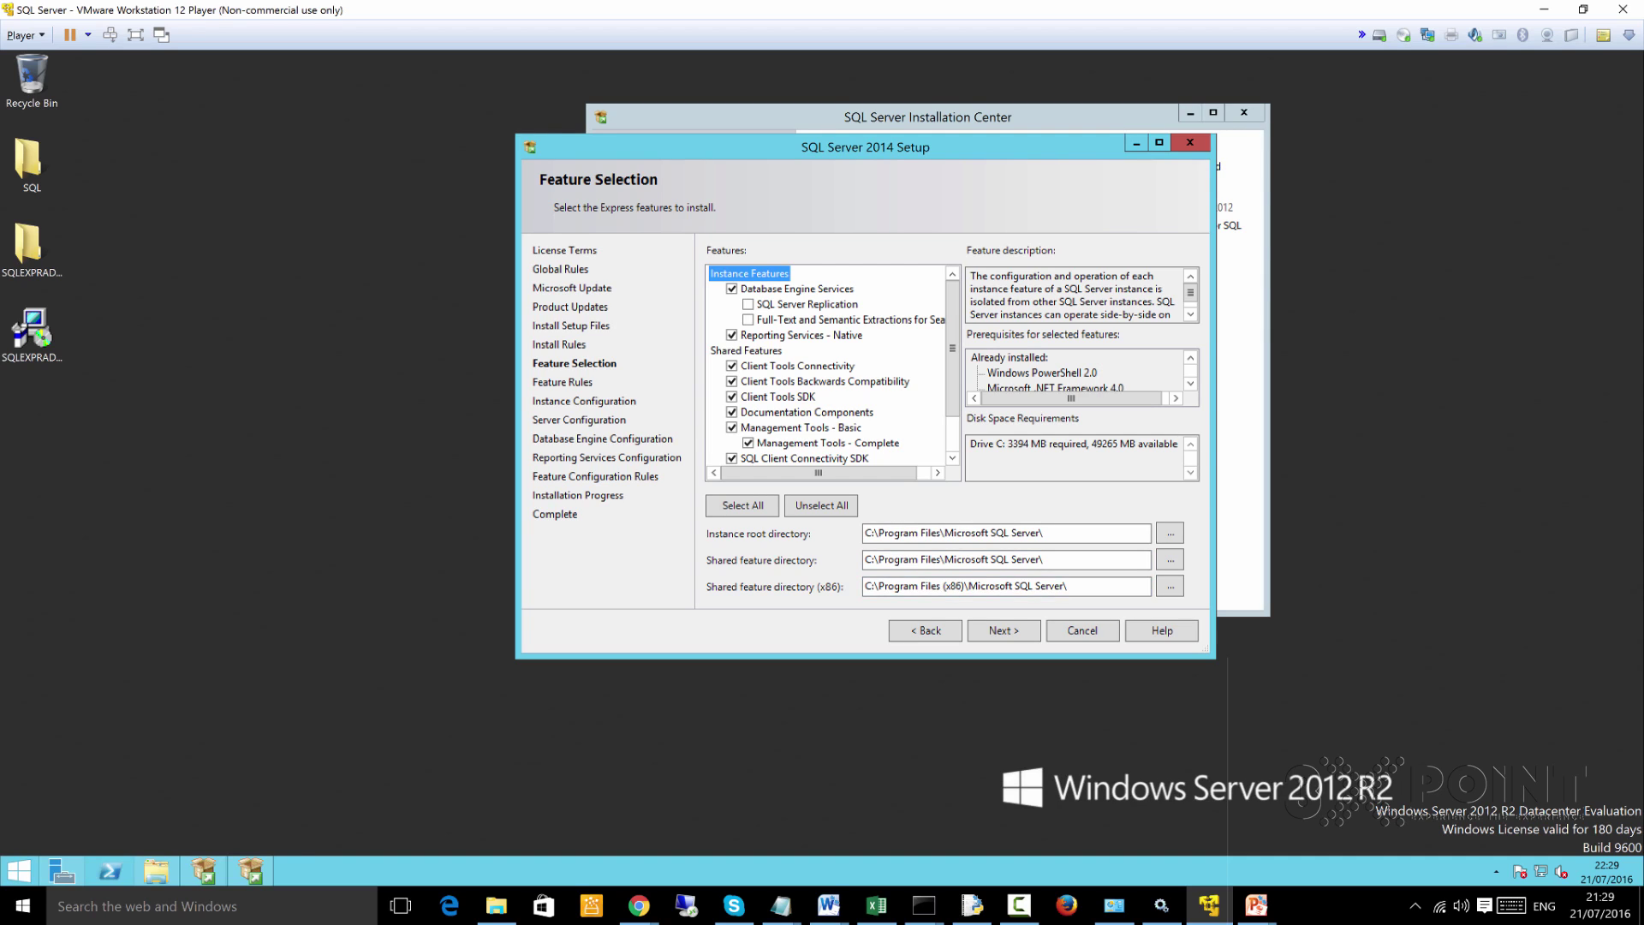
click(1006, 559)
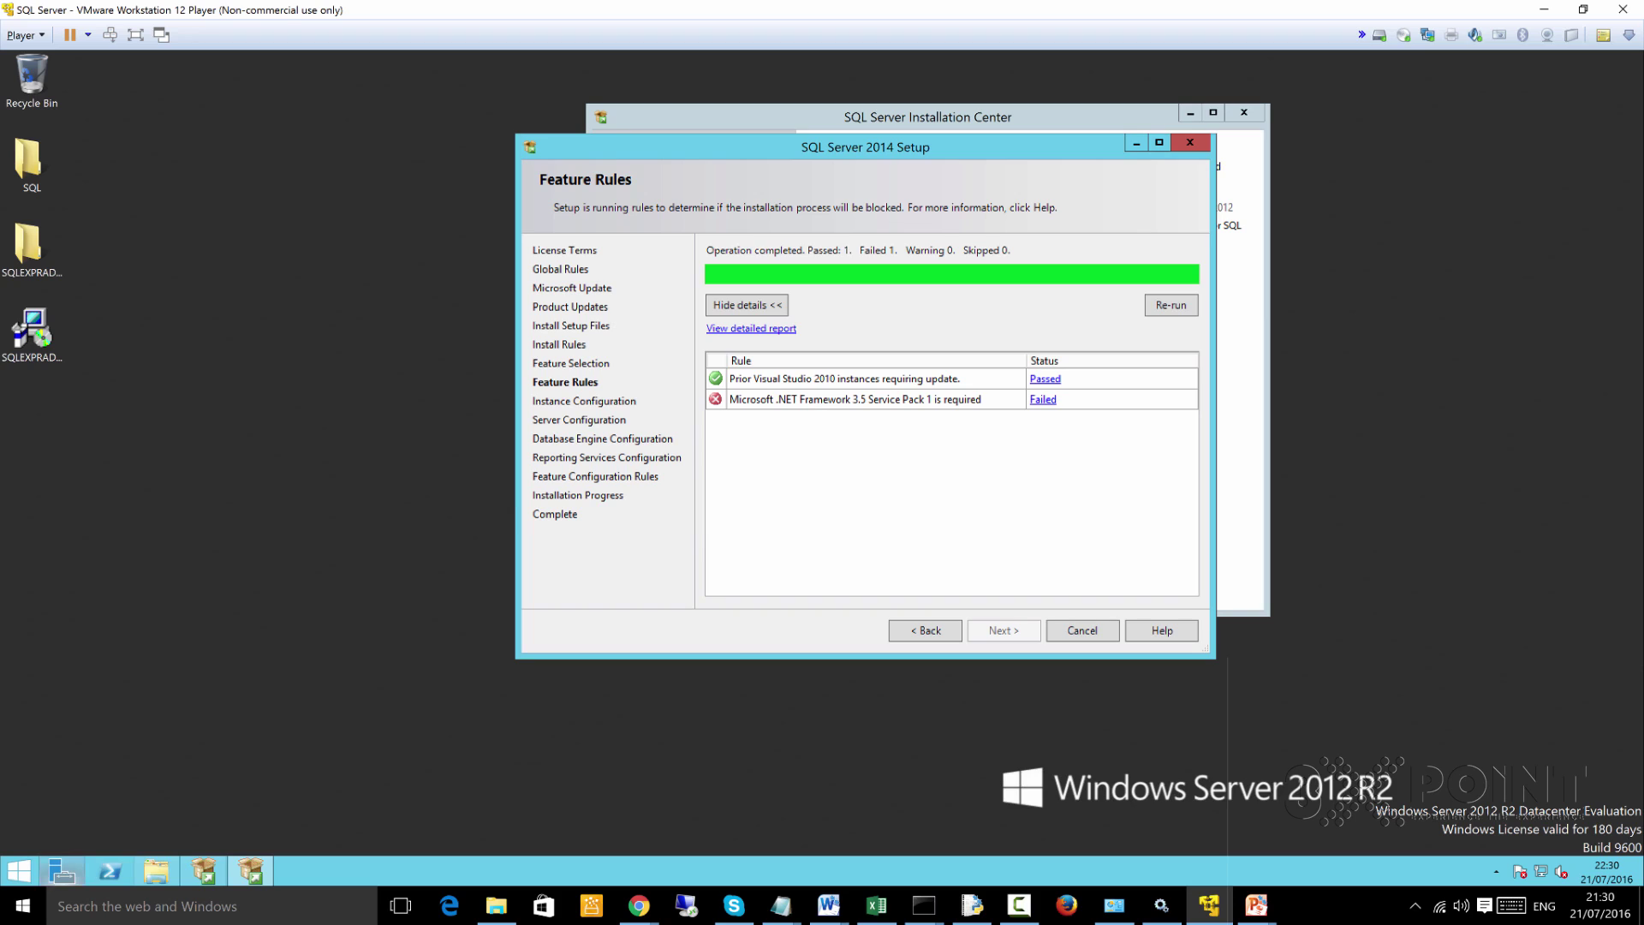
Bring Server Manager to the front, centre it and maximize it
mouse_move(61, 870)
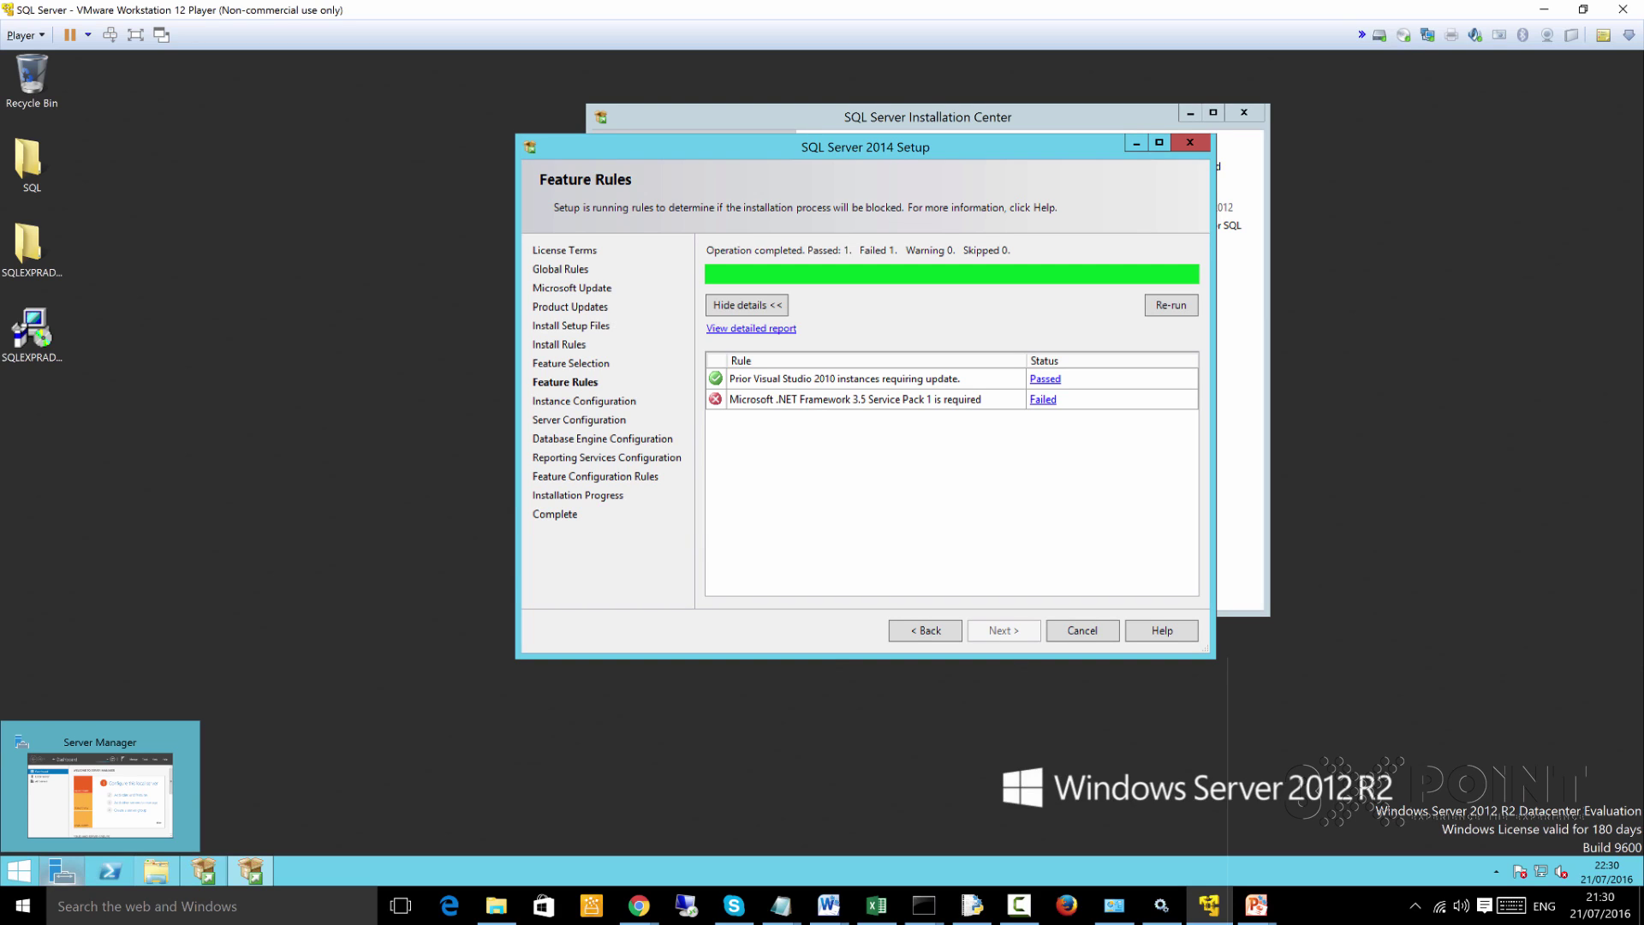
click(62, 870)
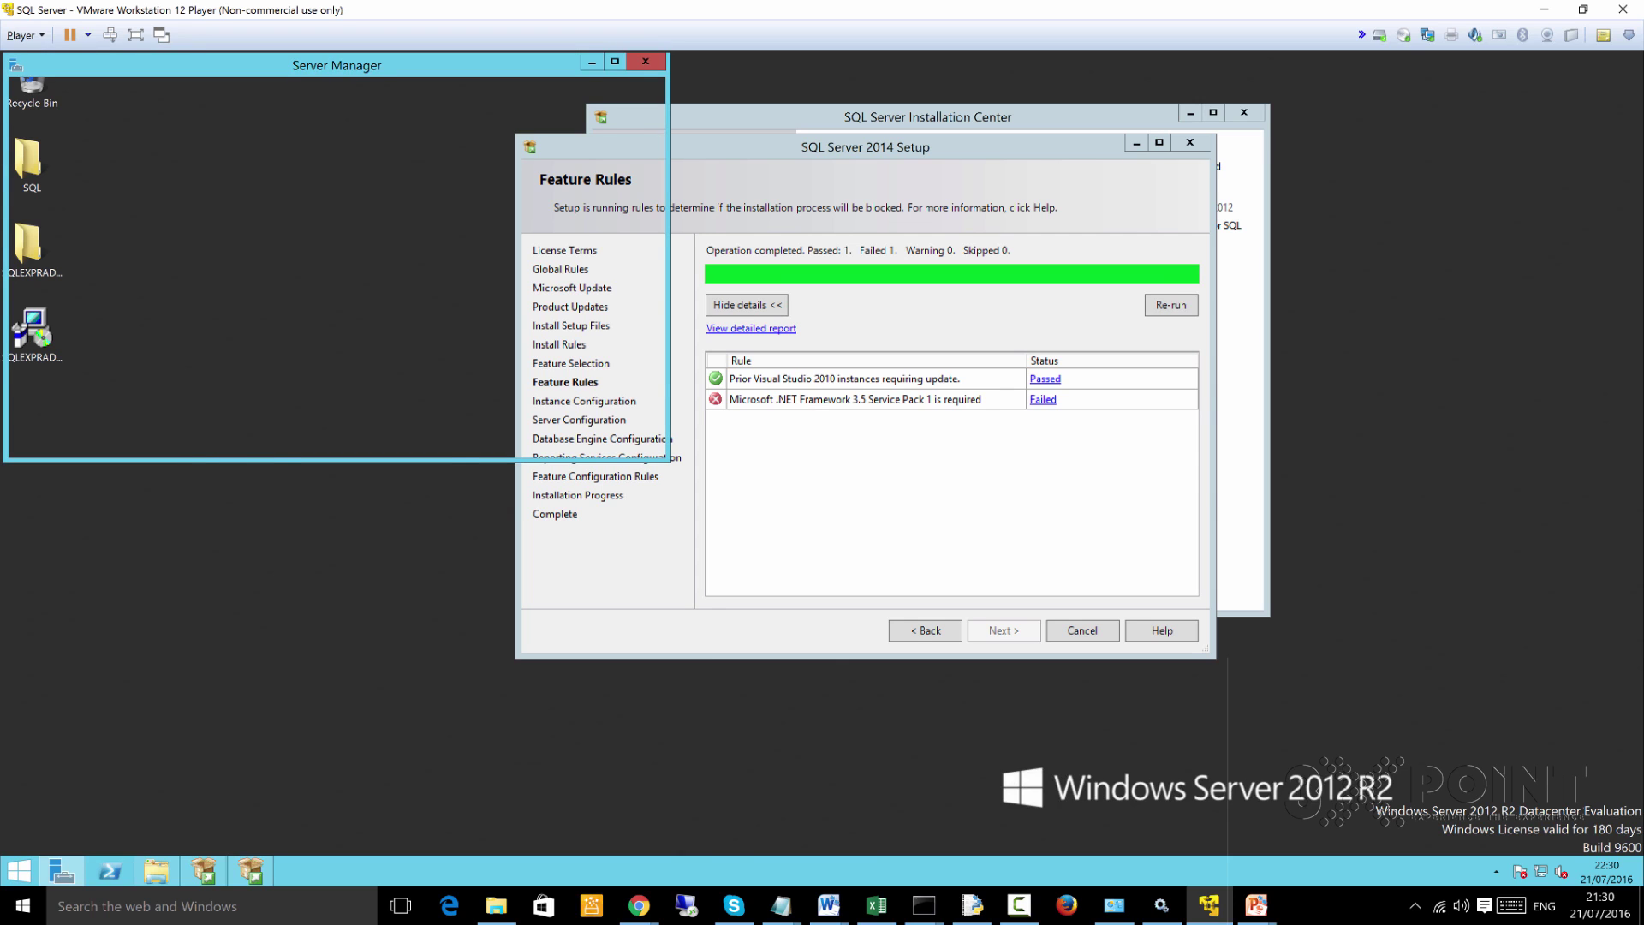
drag(336, 65, 942, 192)
click(1221, 188)
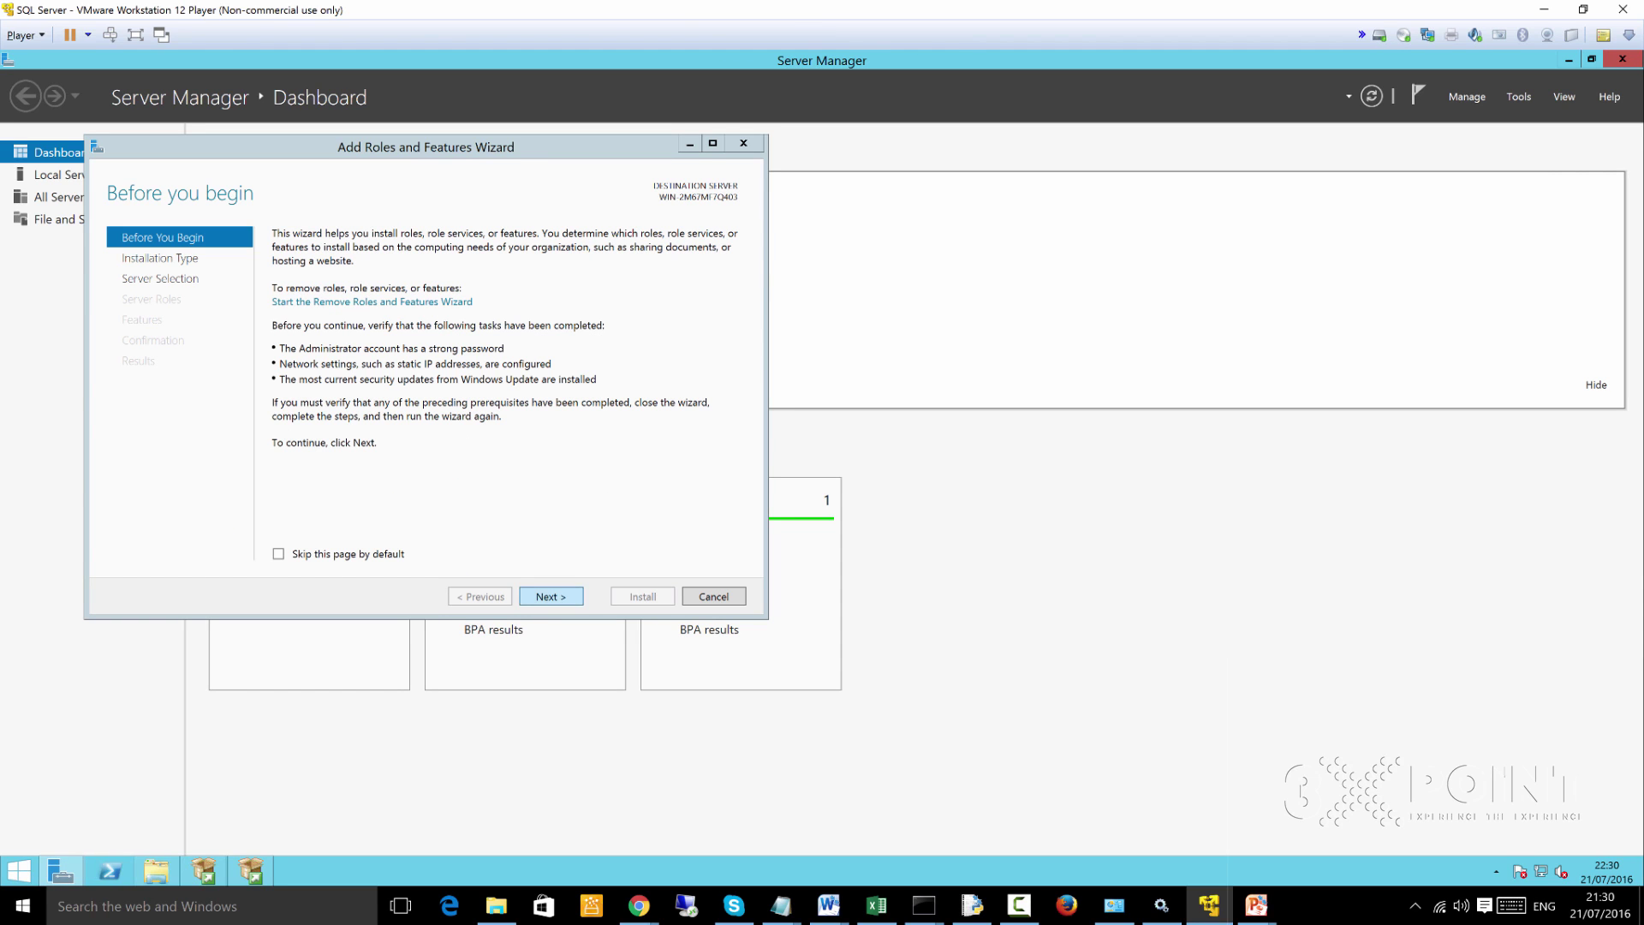
Advance the Add Roles and Features wizard with role-based install on the local server to Features
key(Return)
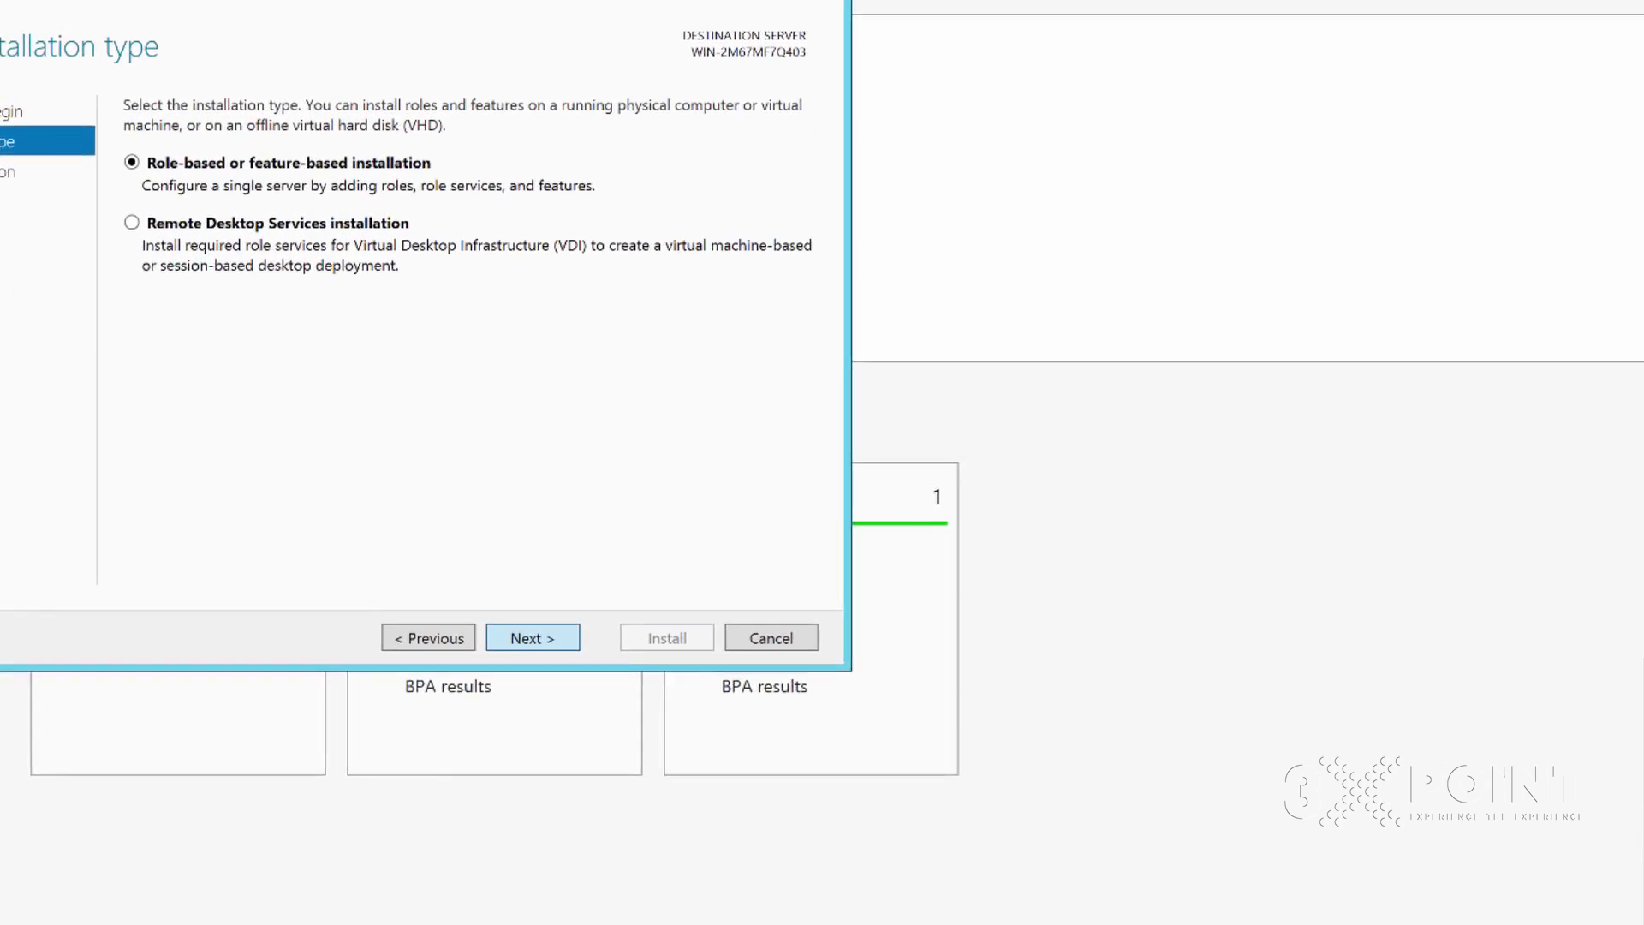
key(Return)
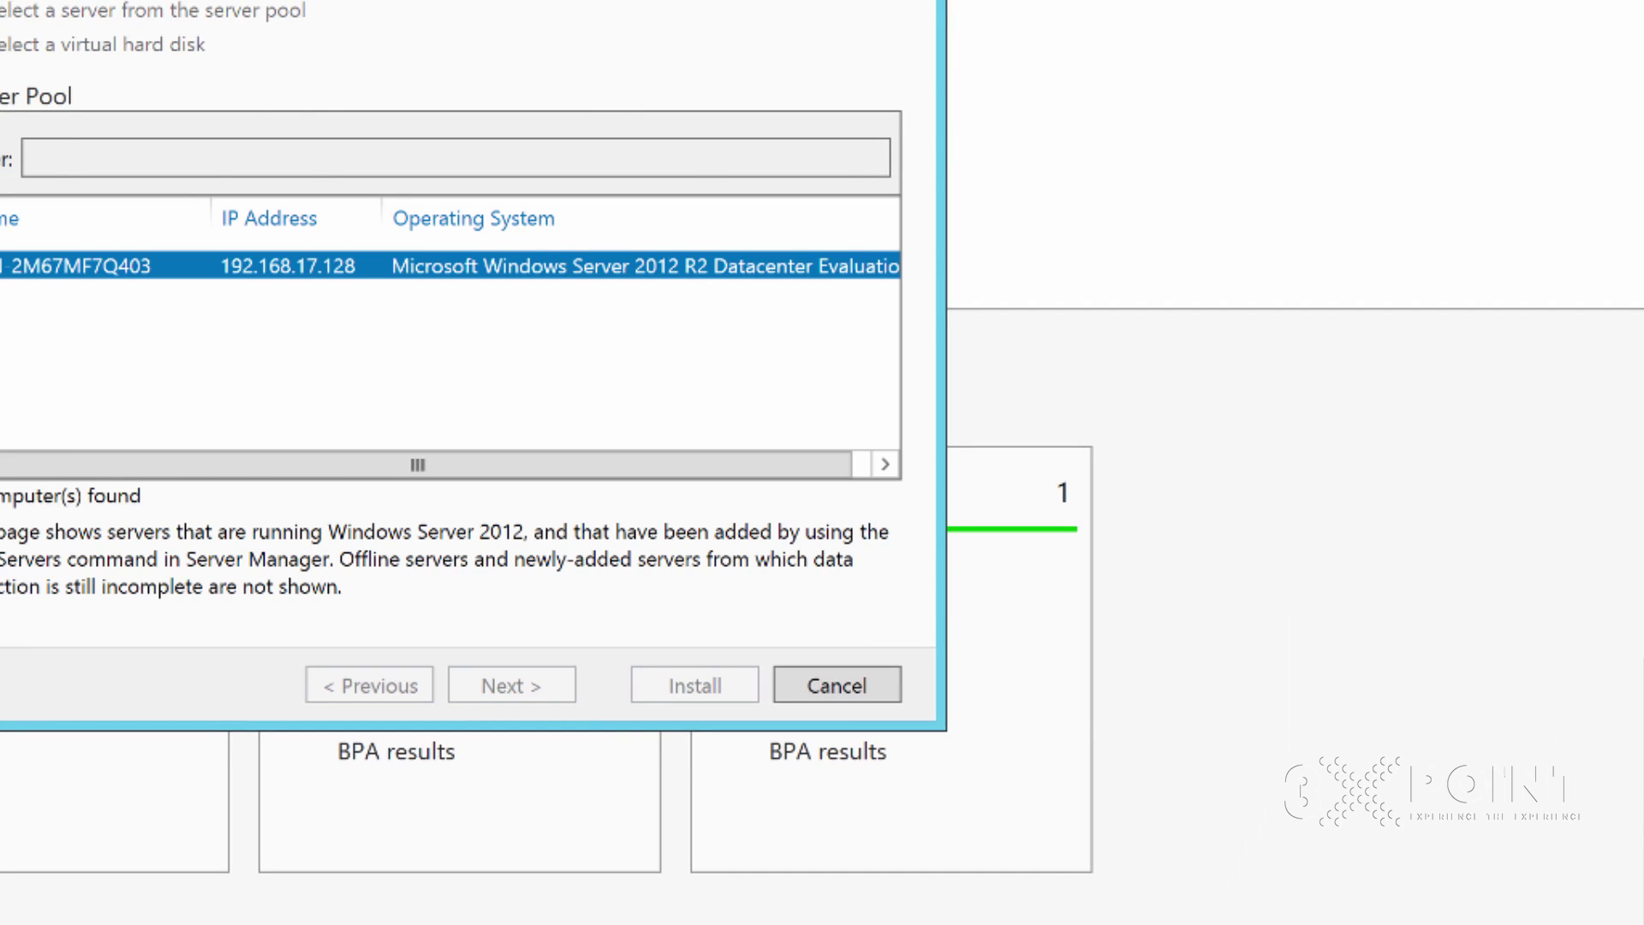
key(Return)
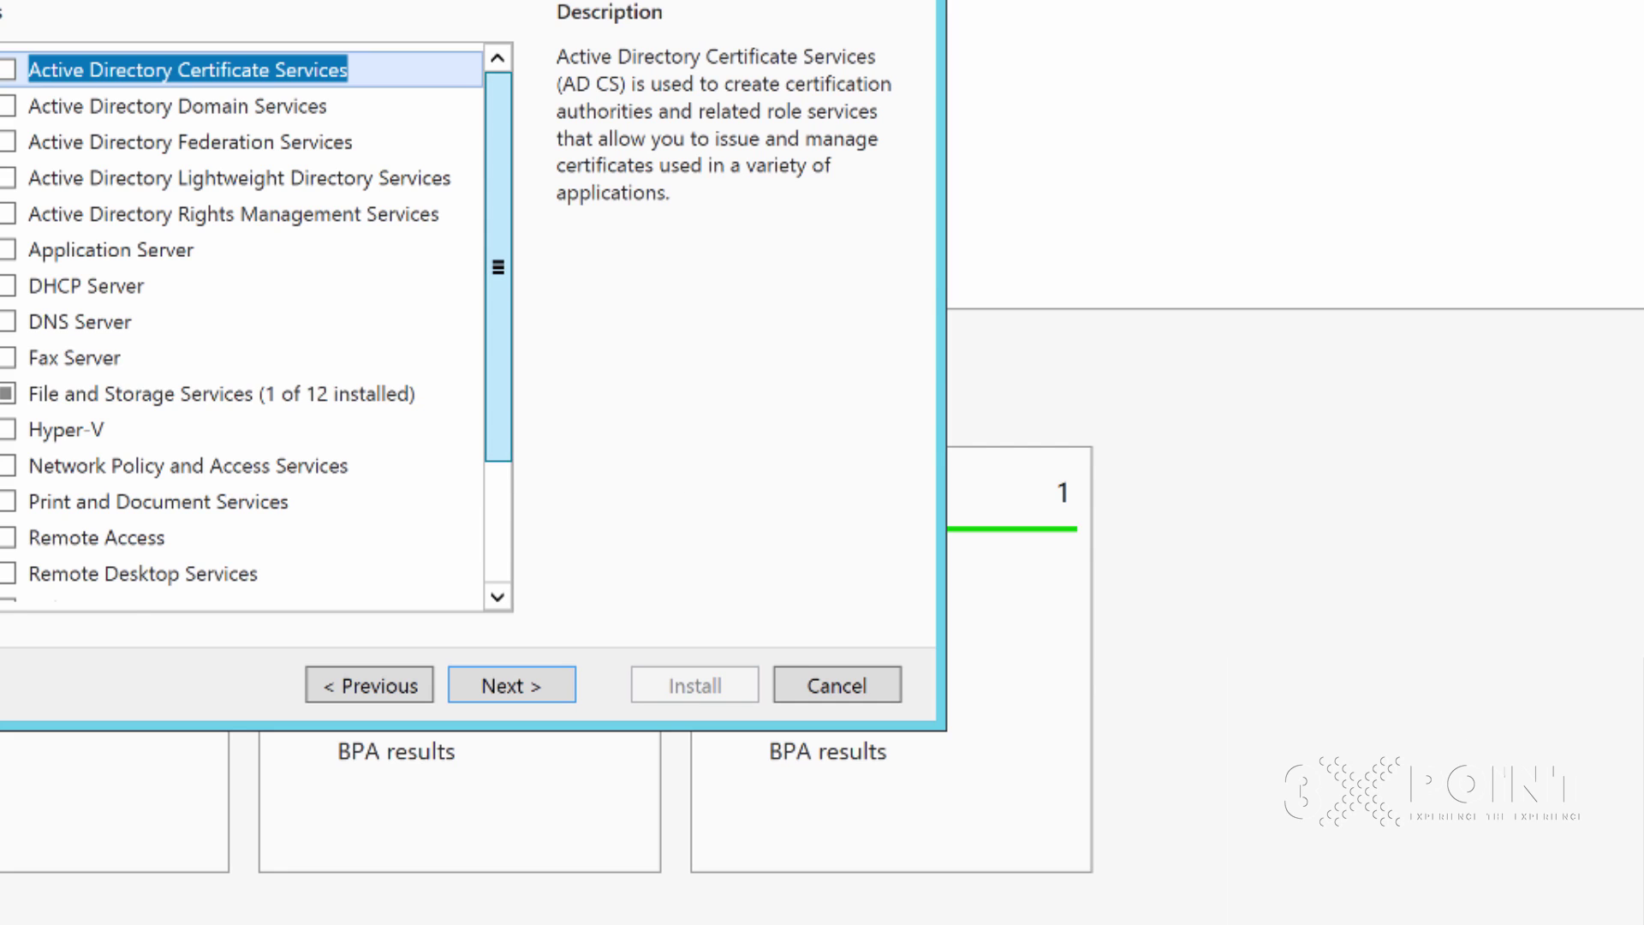
scroll(497, 300, down, 1)
scroll(498, 300, down, 3)
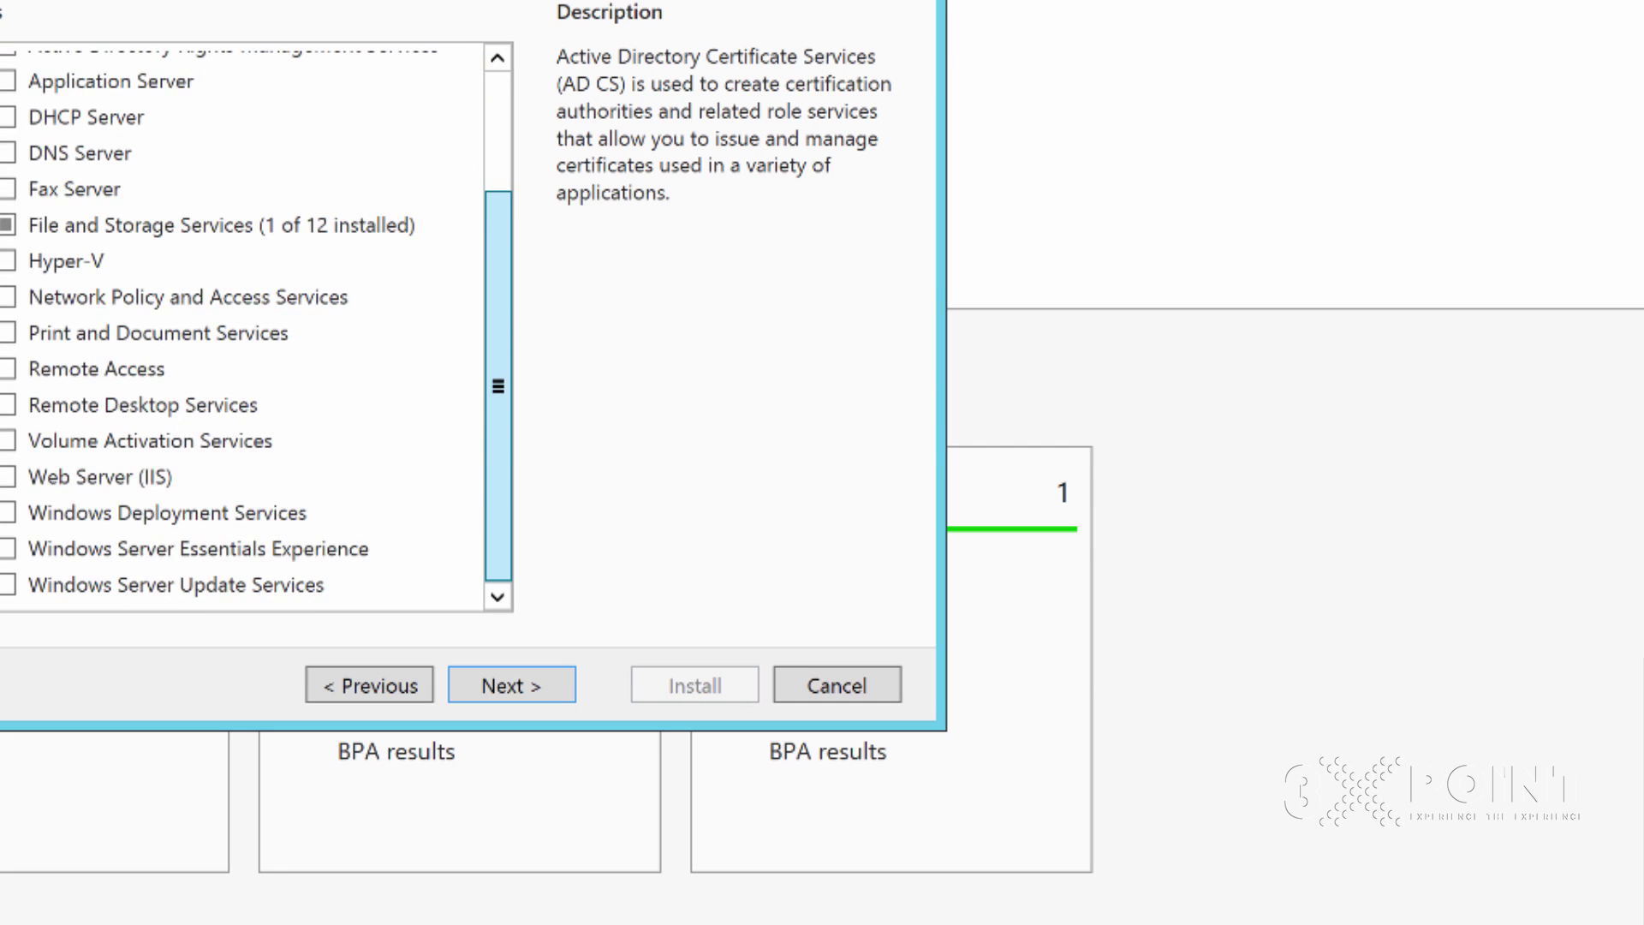
scroll(498, 343, up, 5)
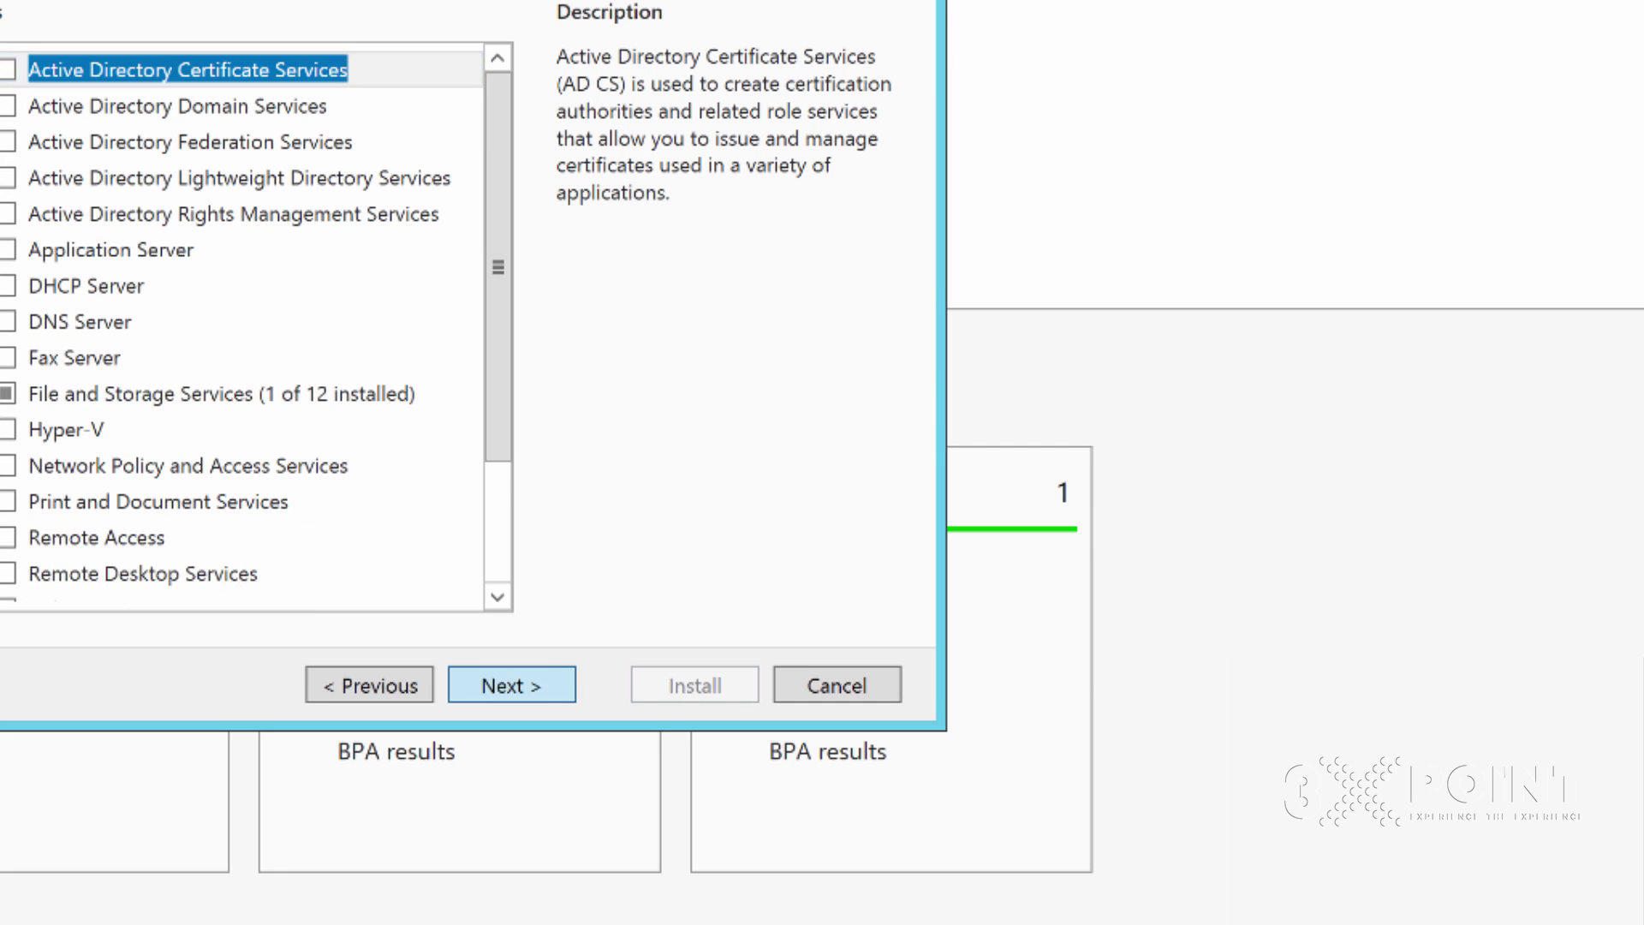
click(511, 684)
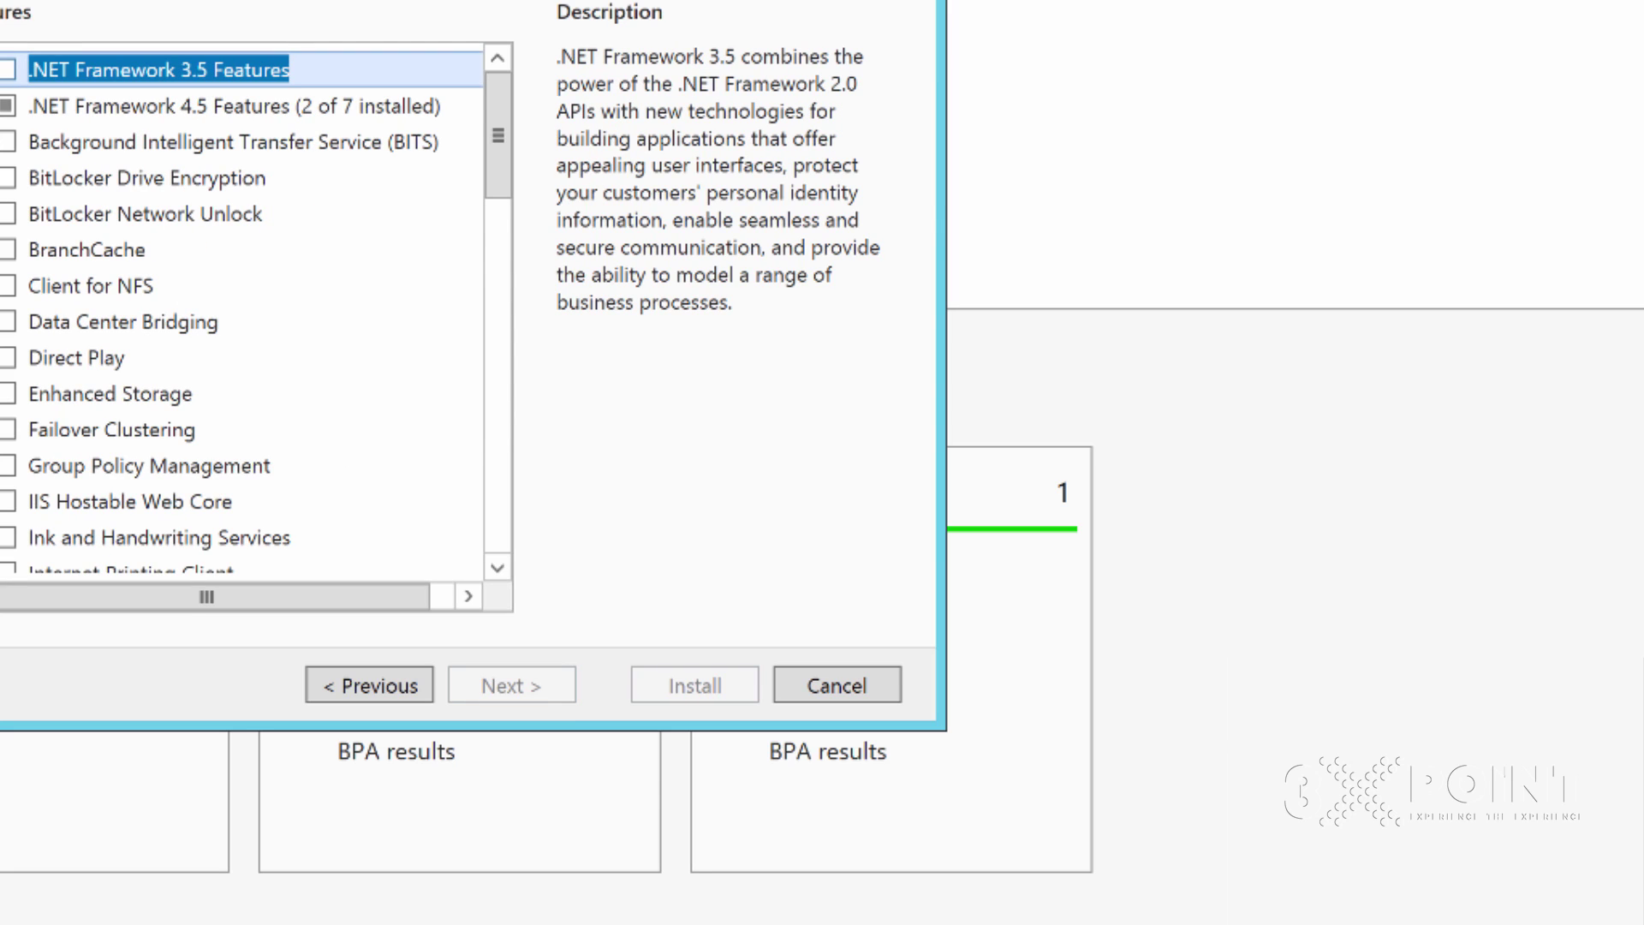
Install .NET Framework 3.5 Features and close the wizard when finished
key(space)
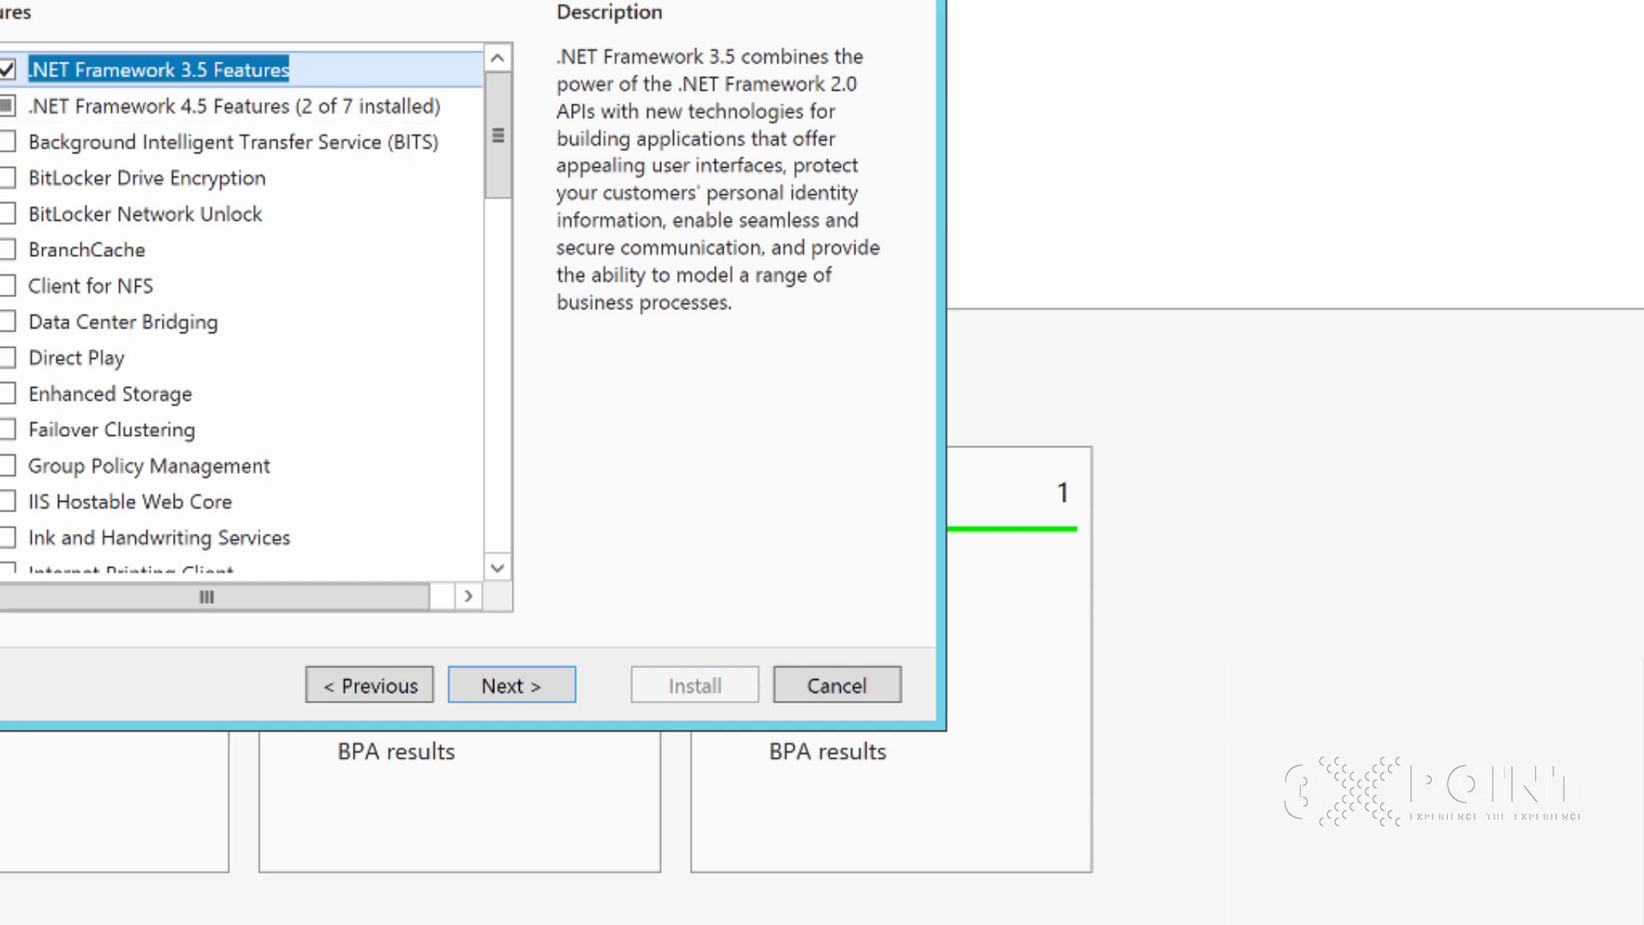
key(Tab)
key(Return)
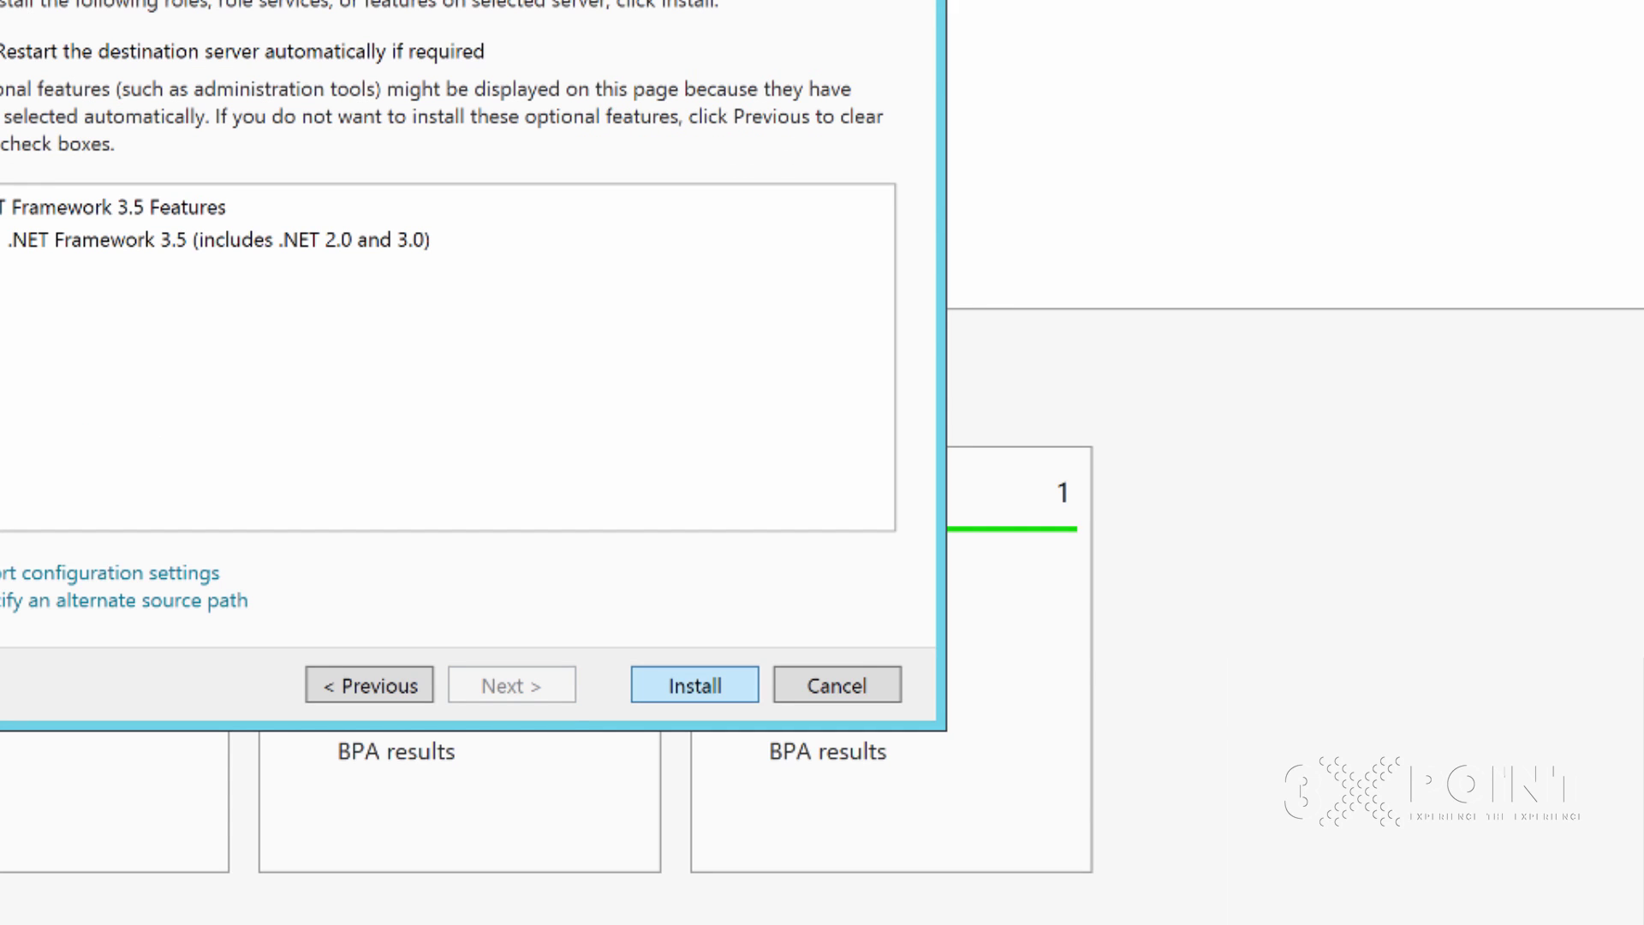
key(Return)
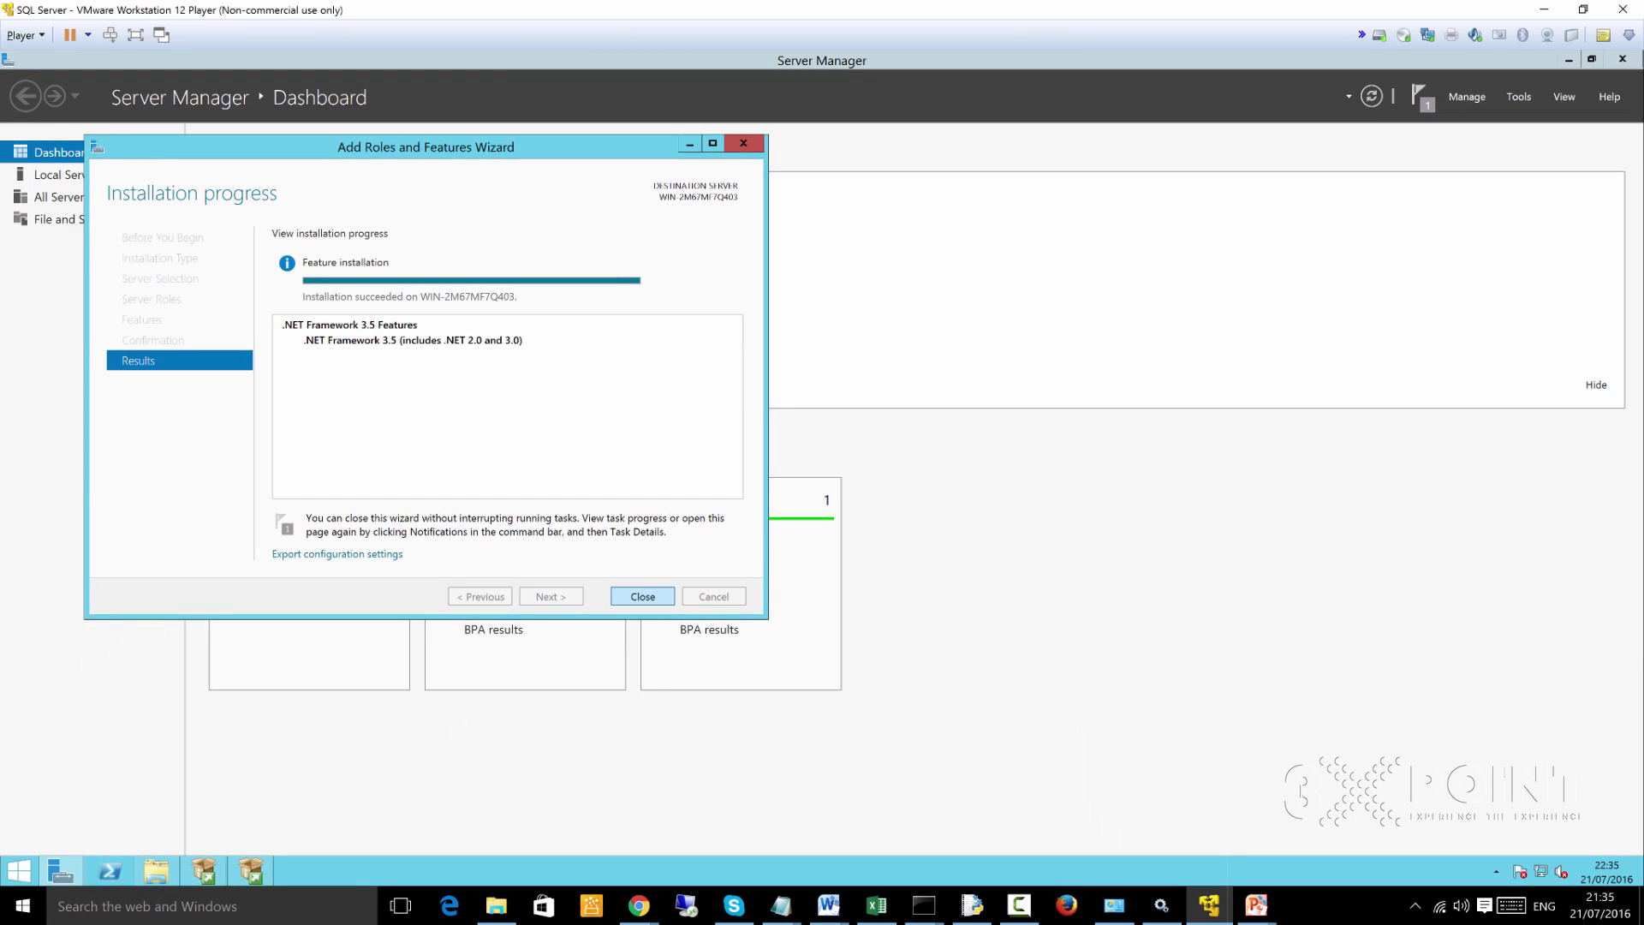
key(Return)
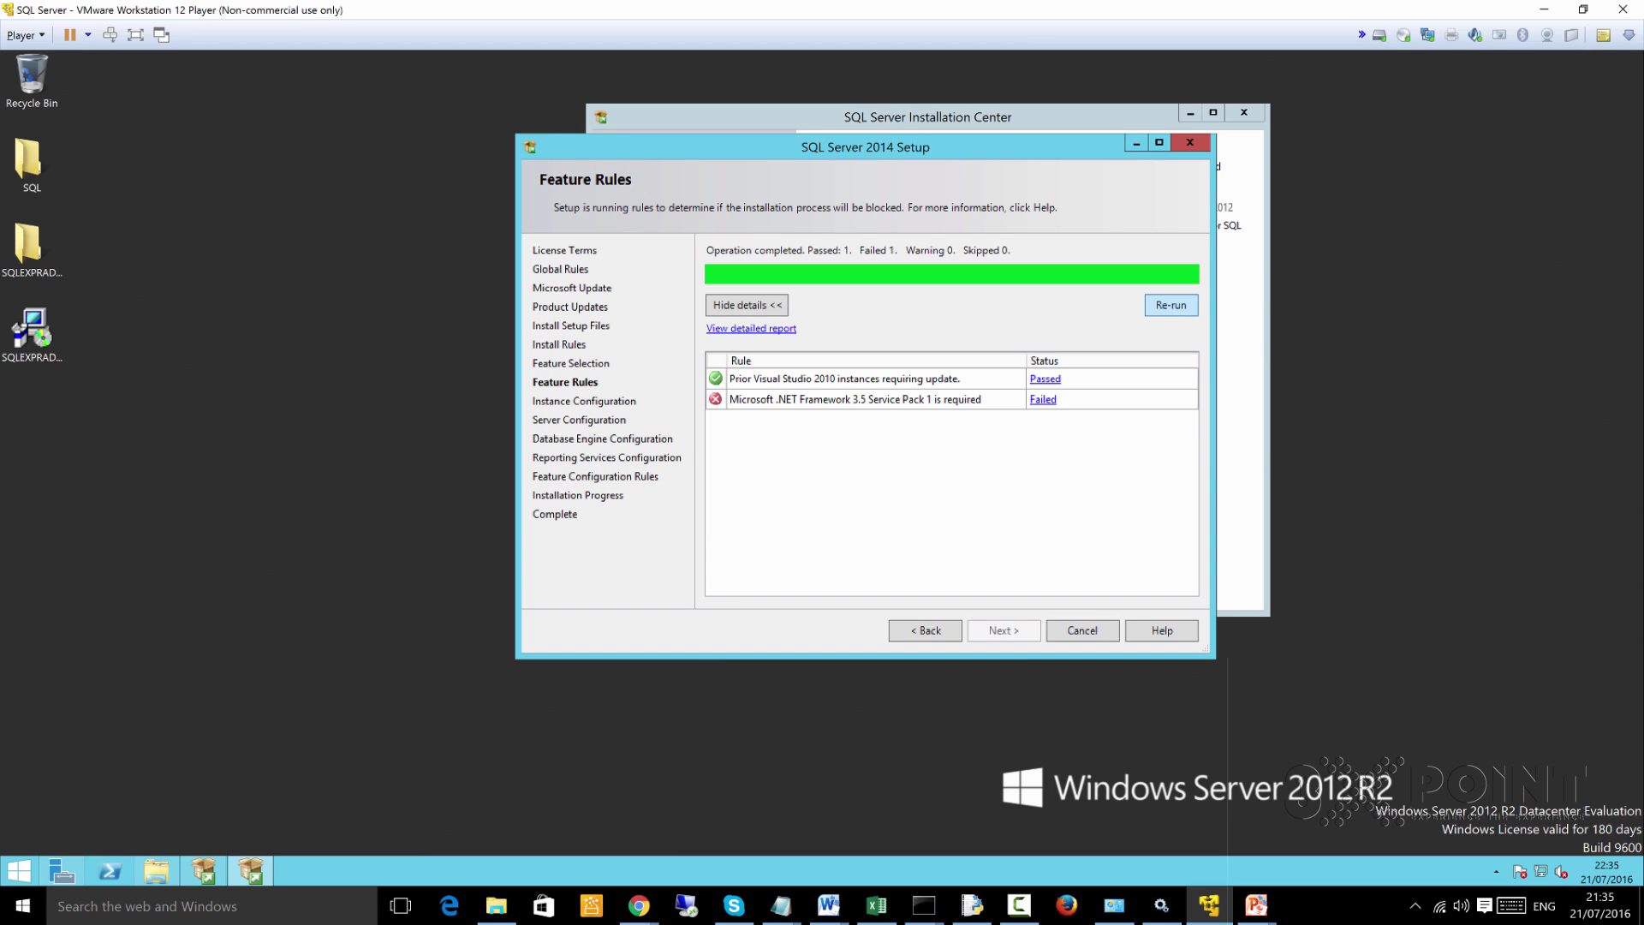
Re-run the Feature Rules check in SQL Server 2014 Setup
key(Return)
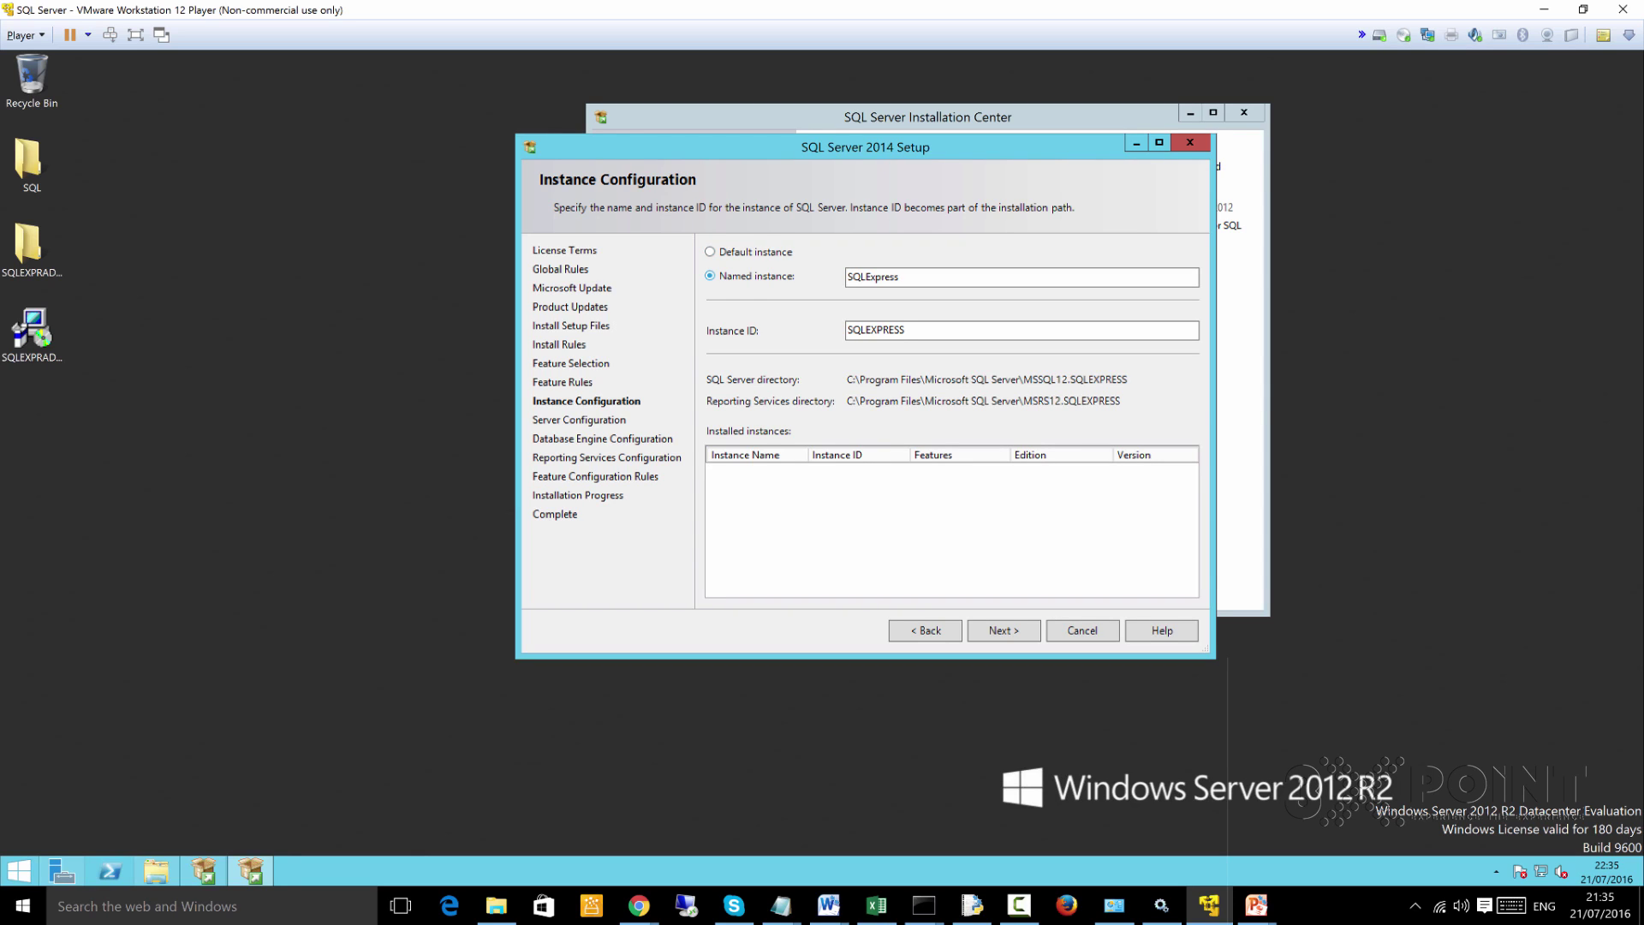
Try appending MSSQLSERVER to the Instance ID, then delete it again
click(899, 277)
key(Tab)
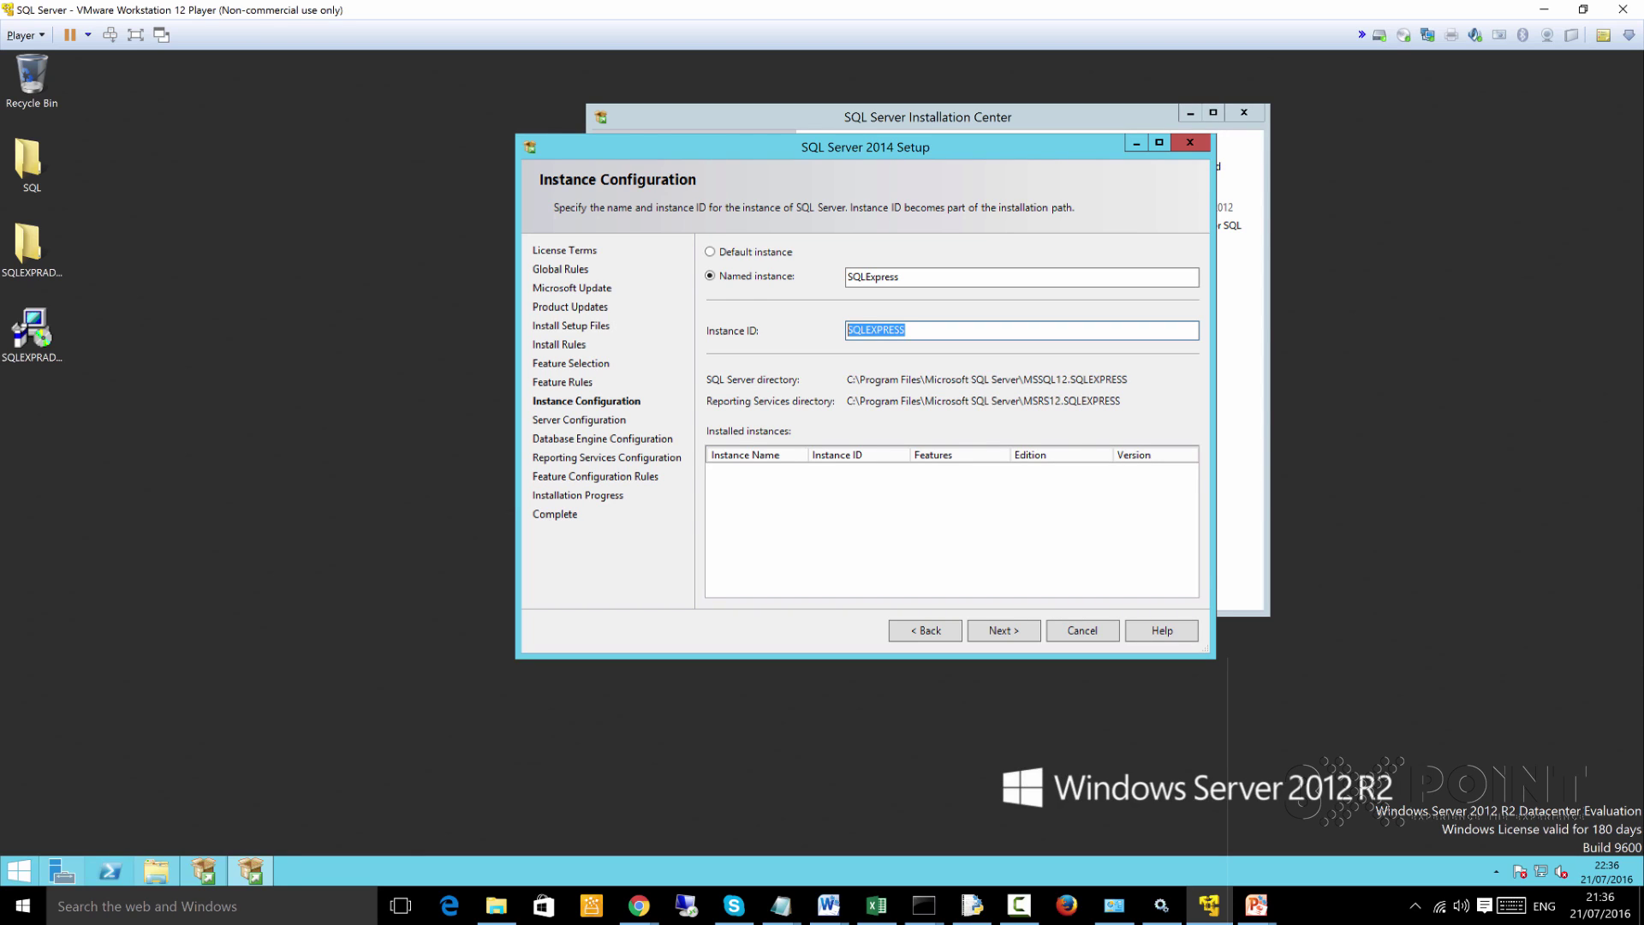
click(905, 329)
text(MSSQLSERVER)
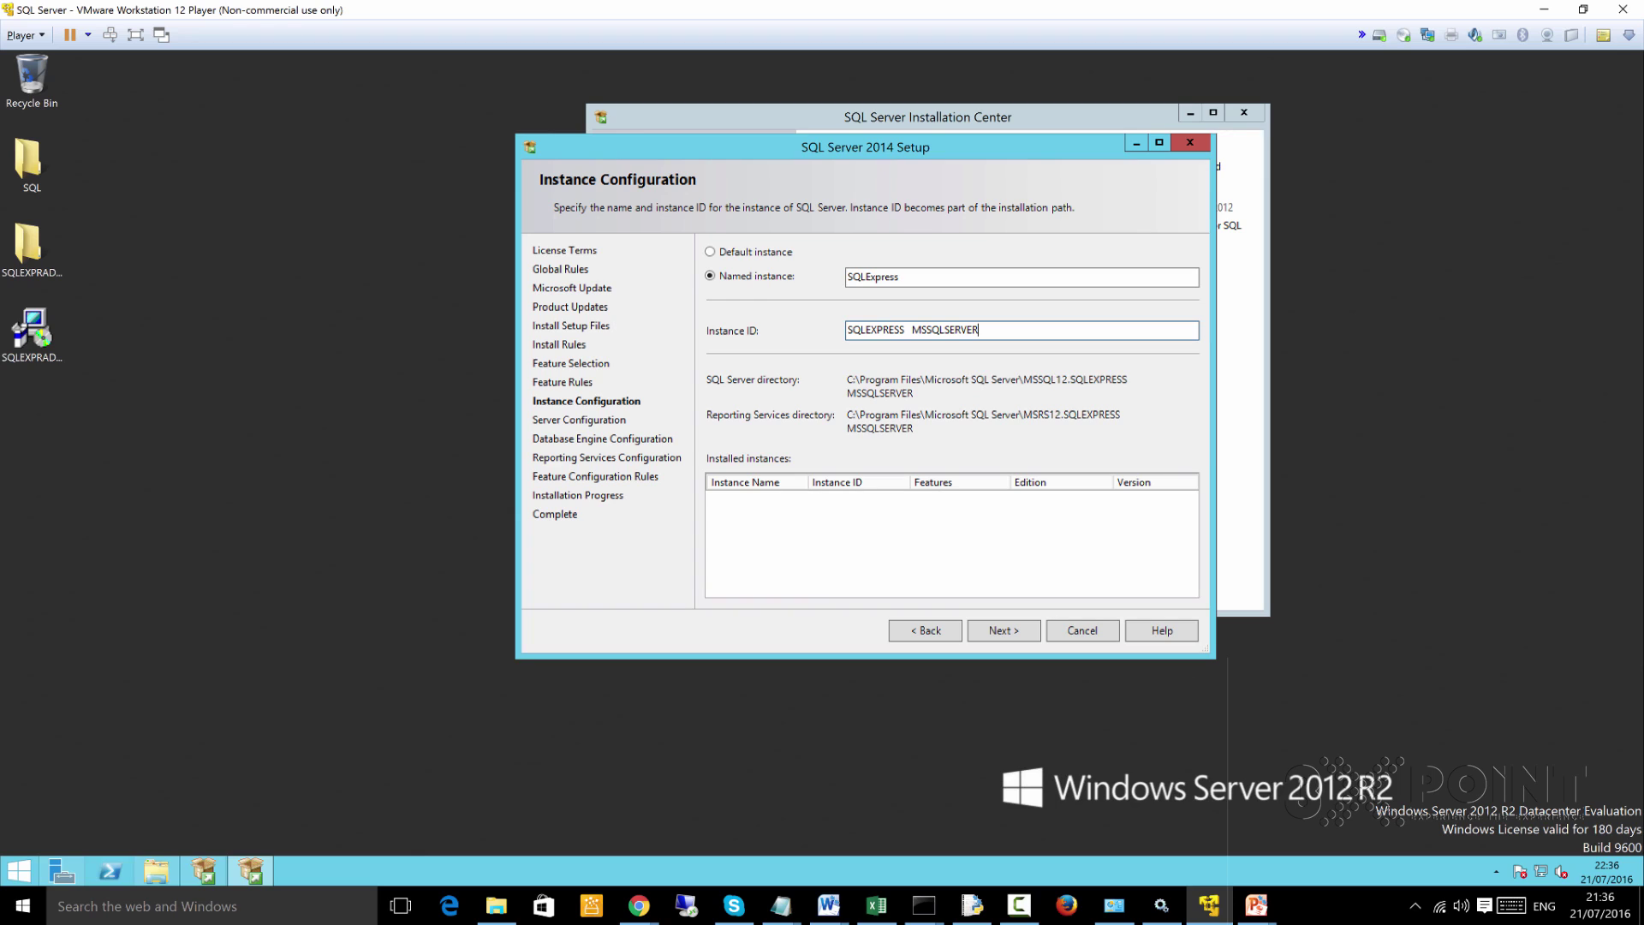
drag(910, 330, 848, 330)
drag(979, 330, 912, 329)
click(979, 329)
key(BackSpace)
key(BackSpace)
key(BackSpace)
key(BackSpace)
key(BackSpace)
key(BackSpace)
key(BackSpace)
key(BackSpace)
key(BackSpace)
key(BackSpace)
key(BackSpace)
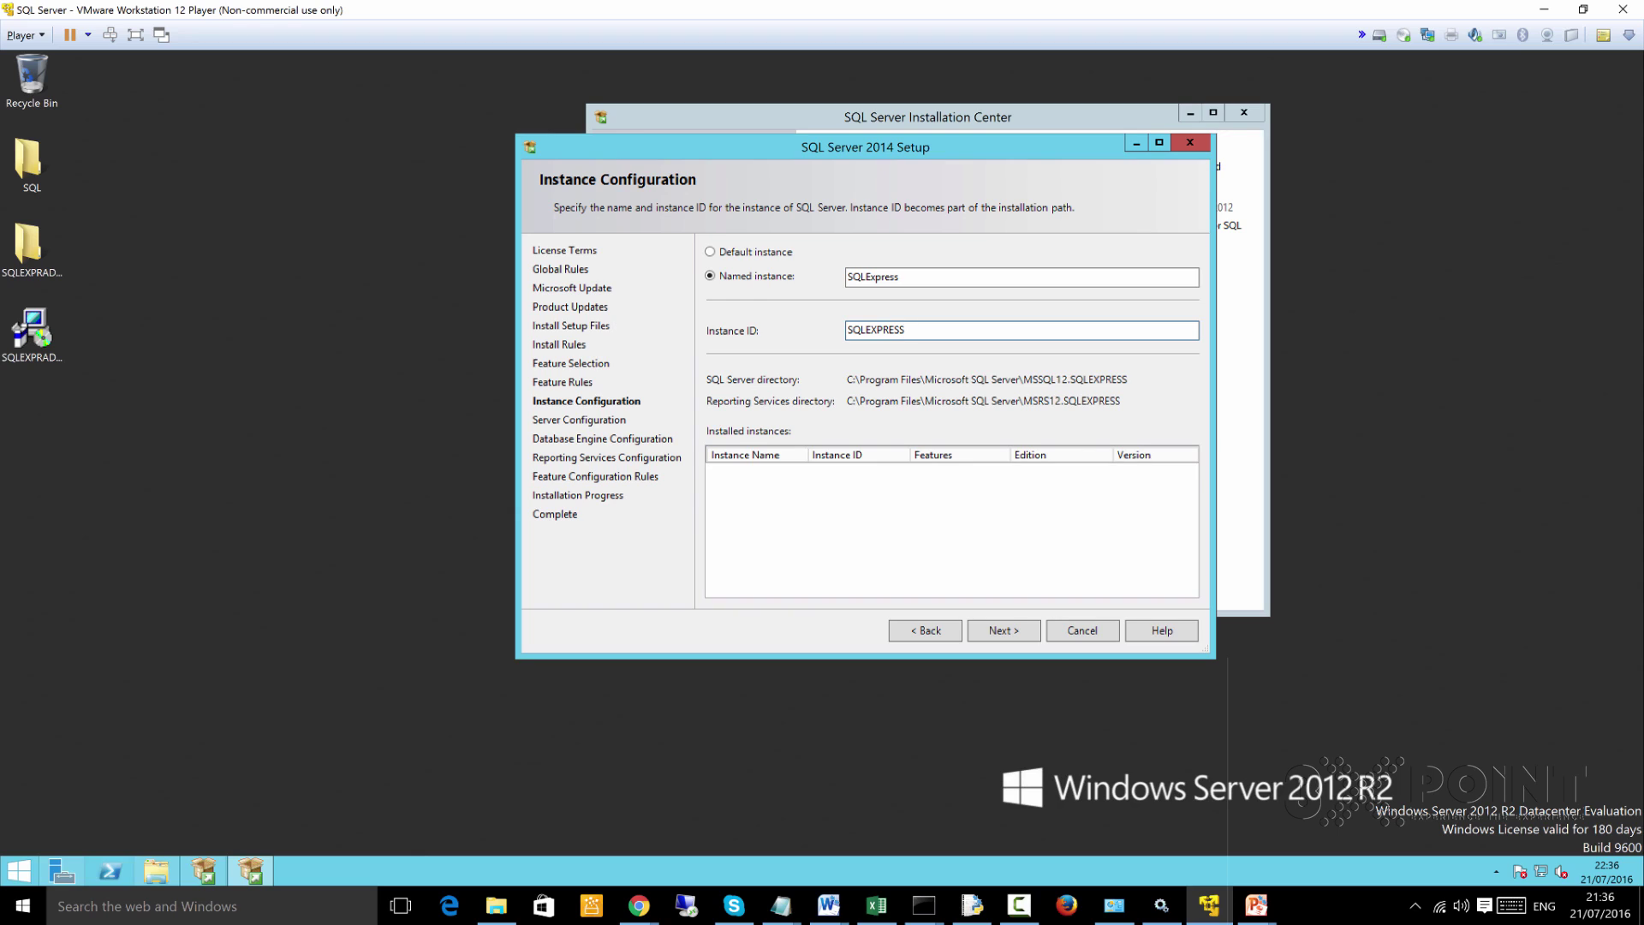
Switch to Default instance and append MSSQLSERVER to the SQLEXPRESS Instance ID
key(alt+d)
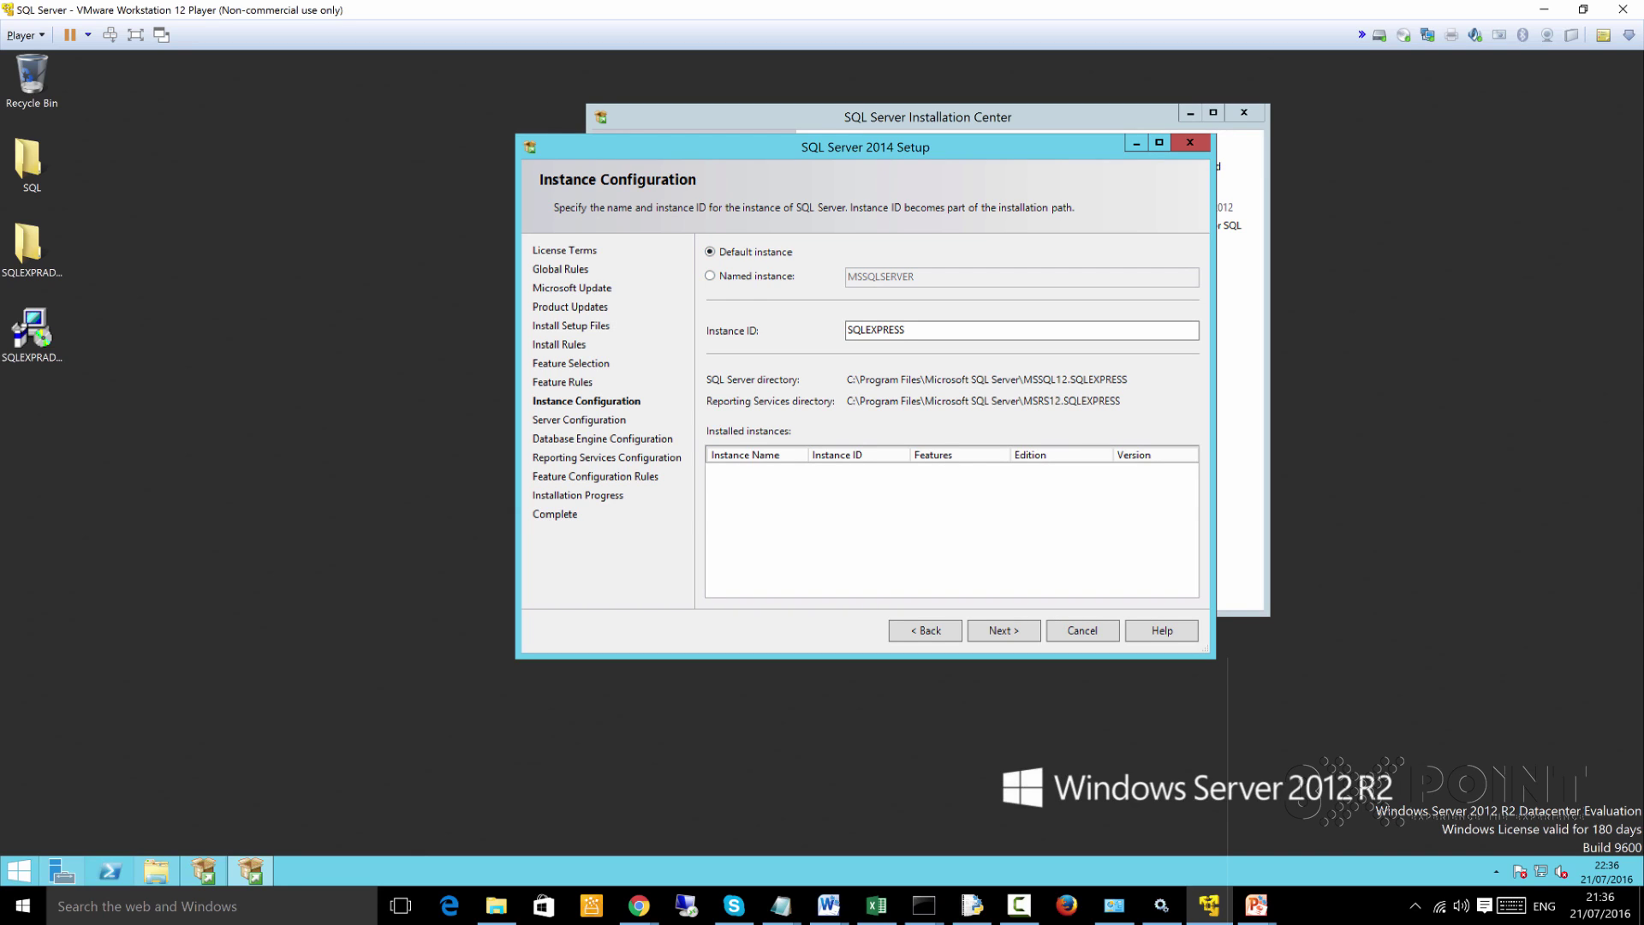
key(ctrl+a)
key(End)
text(MSSQLSERVER)
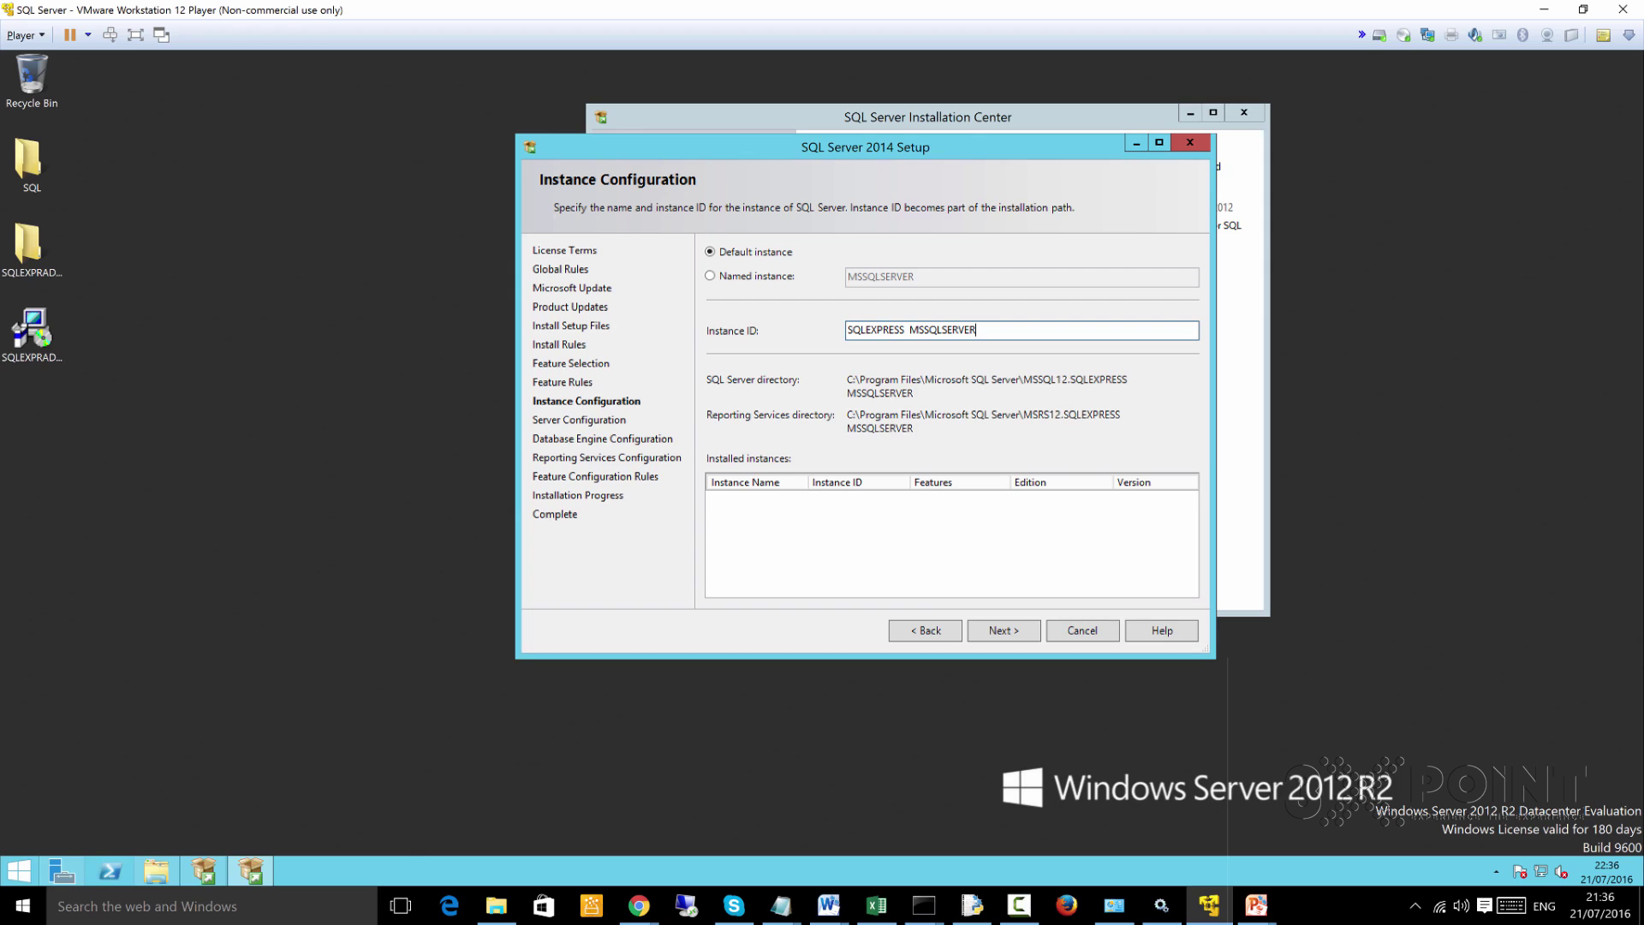
key(shift+Left)
key(shift+Left)
key(shift+Left)
key(shift+Left)
key(shift+Left)
key(shift+Left)
key(shift+Left)
key(shift+Left)
key(shift+Left)
key(shift+Left)
key(shift+Left)
key(Left)
key(Left)
key(shift+Left)
key(shift+Left)
key(shift+Left)
key(shift+Left)
key(shift+Left)
key(shift+Left)
key(shift+Left)
key(shift+Left)
key(shift+Left)
key(End)
key(shift+Left)
key(shift+Left)
key(shift+Left)
key(shift+Left)
key(shift+Left)
key(shift+Left)
key(shift+Left)
key(shift+Left)
key(shift+Left)
key(shift+Left)
key(shift+Left)
Remove MSSQLSERVER from the Instance ID and try instance names 'Dare' and '3XPOINT', erasing each
key(BackSpace)
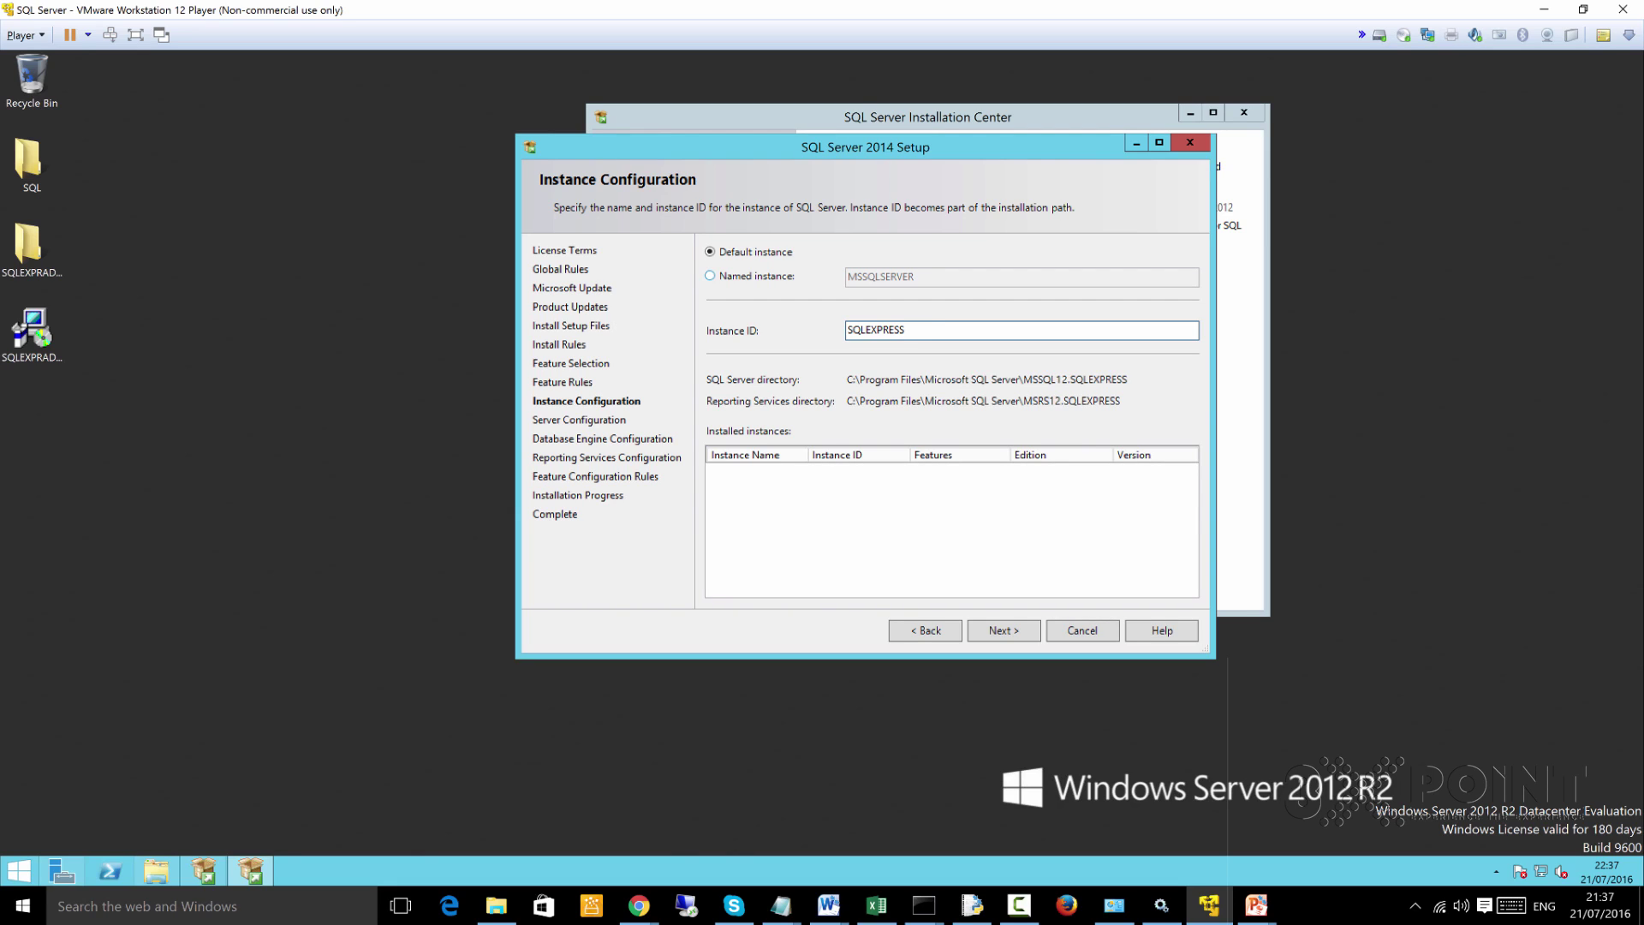
click(710, 275)
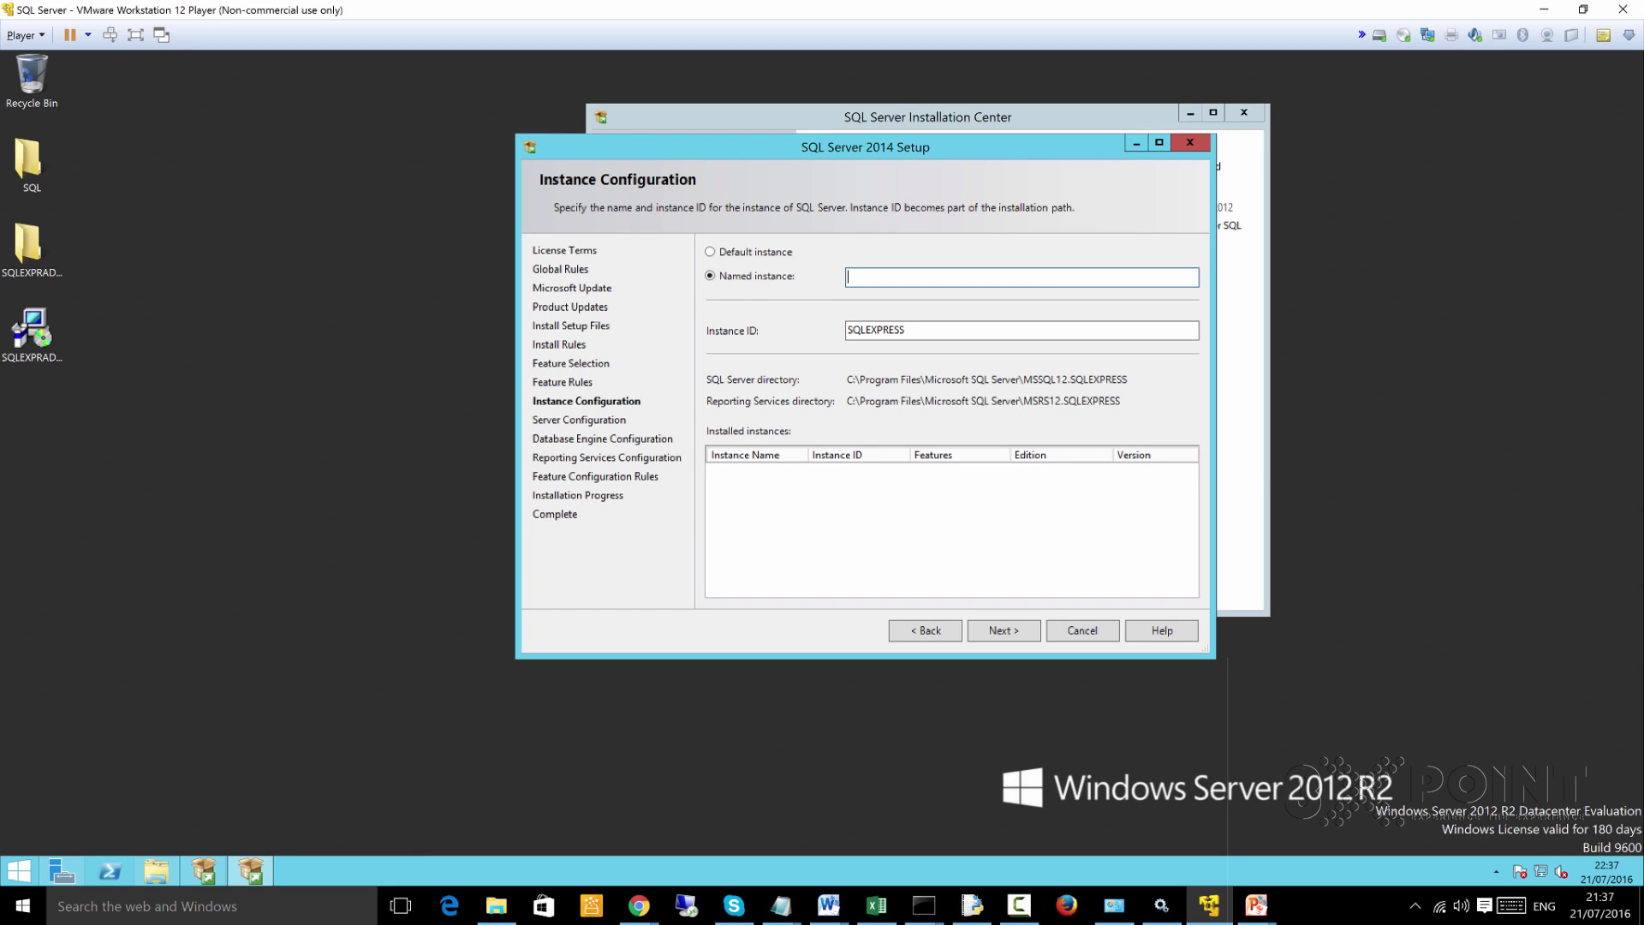
key(Tab)
key(shift+Tab)
text(Dare)
key(BackSpace)
key(BackSpace)
key(BackSpace)
key(BackSpace)
text(3XPOINT)
key(BackSpace)
key(BackSpace)
key(BackSpace)
key(BackSpace)
key(BackSpace)
key(BackSpace)
key(BackSpace)
Toggle between Named and Default instance, ending on Default instance
click(710, 251)
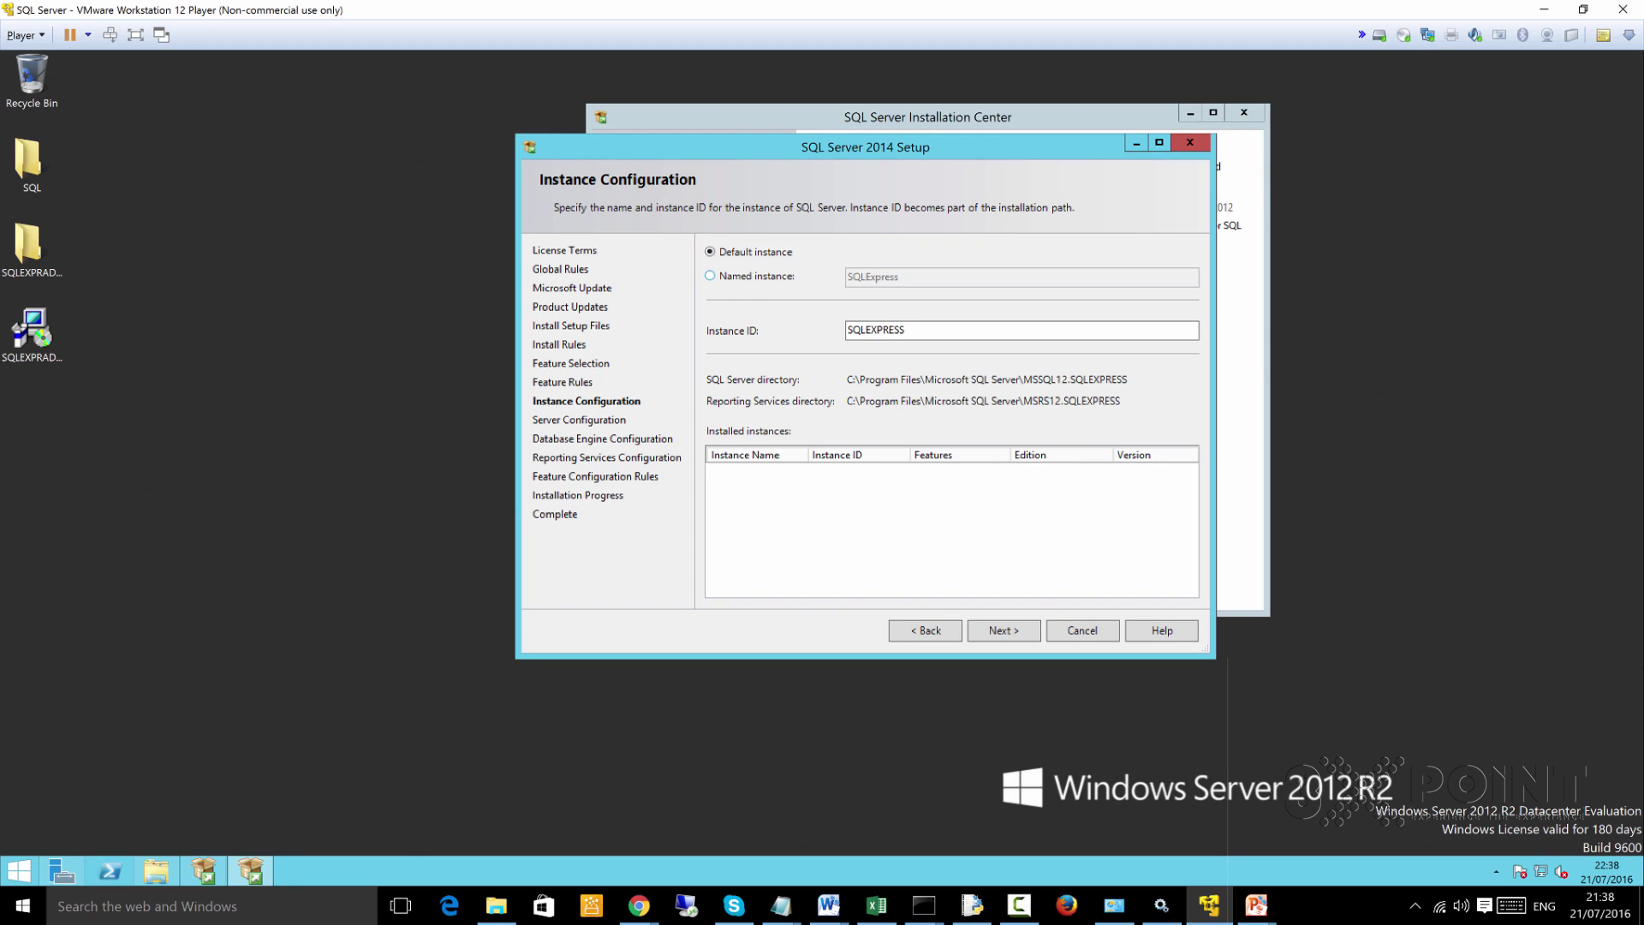
click(710, 275)
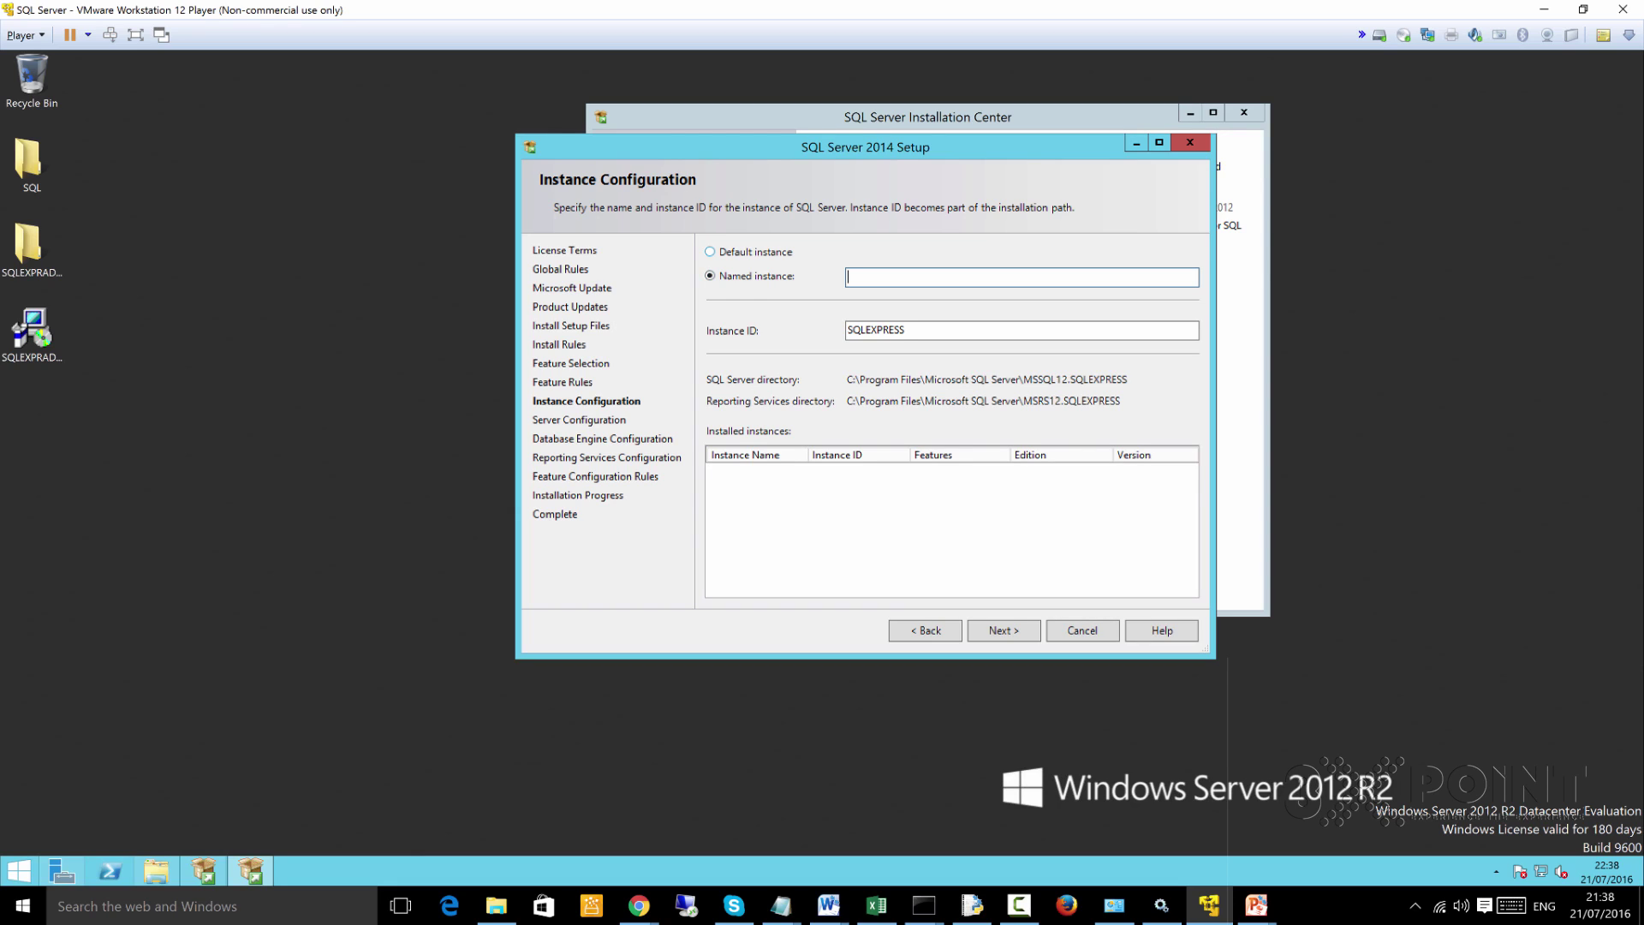
click(709, 252)
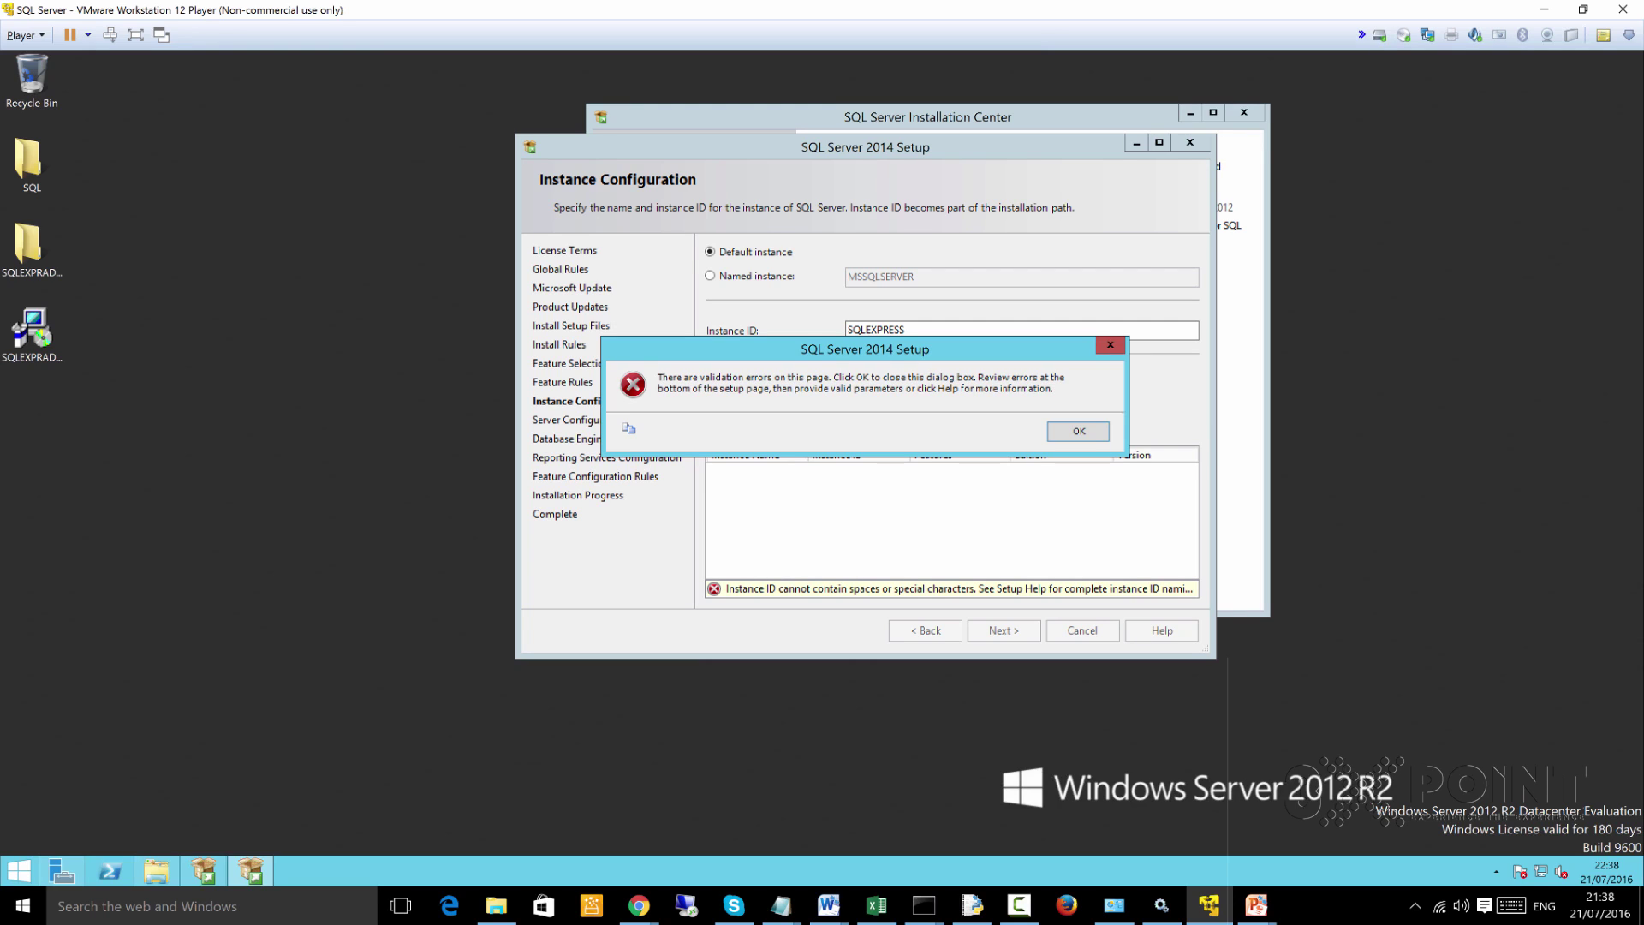
Dismiss the validation error, remove the trailing space from the SQLEXPRESS Instance ID, and continue
key(Return)
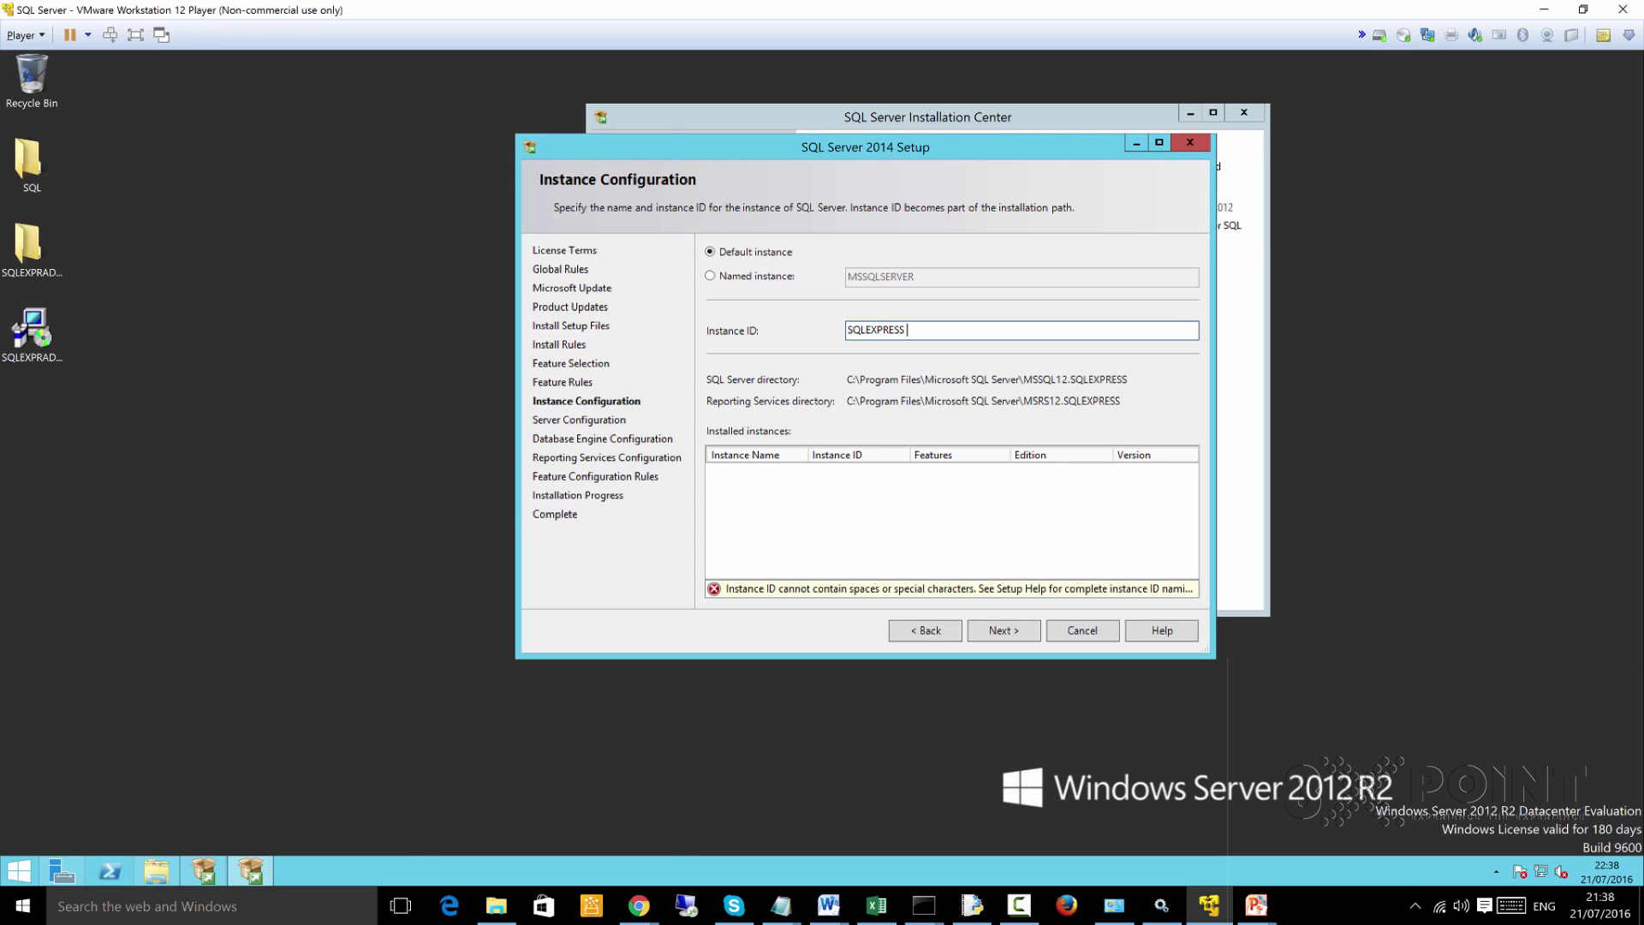
key(BackSpace)
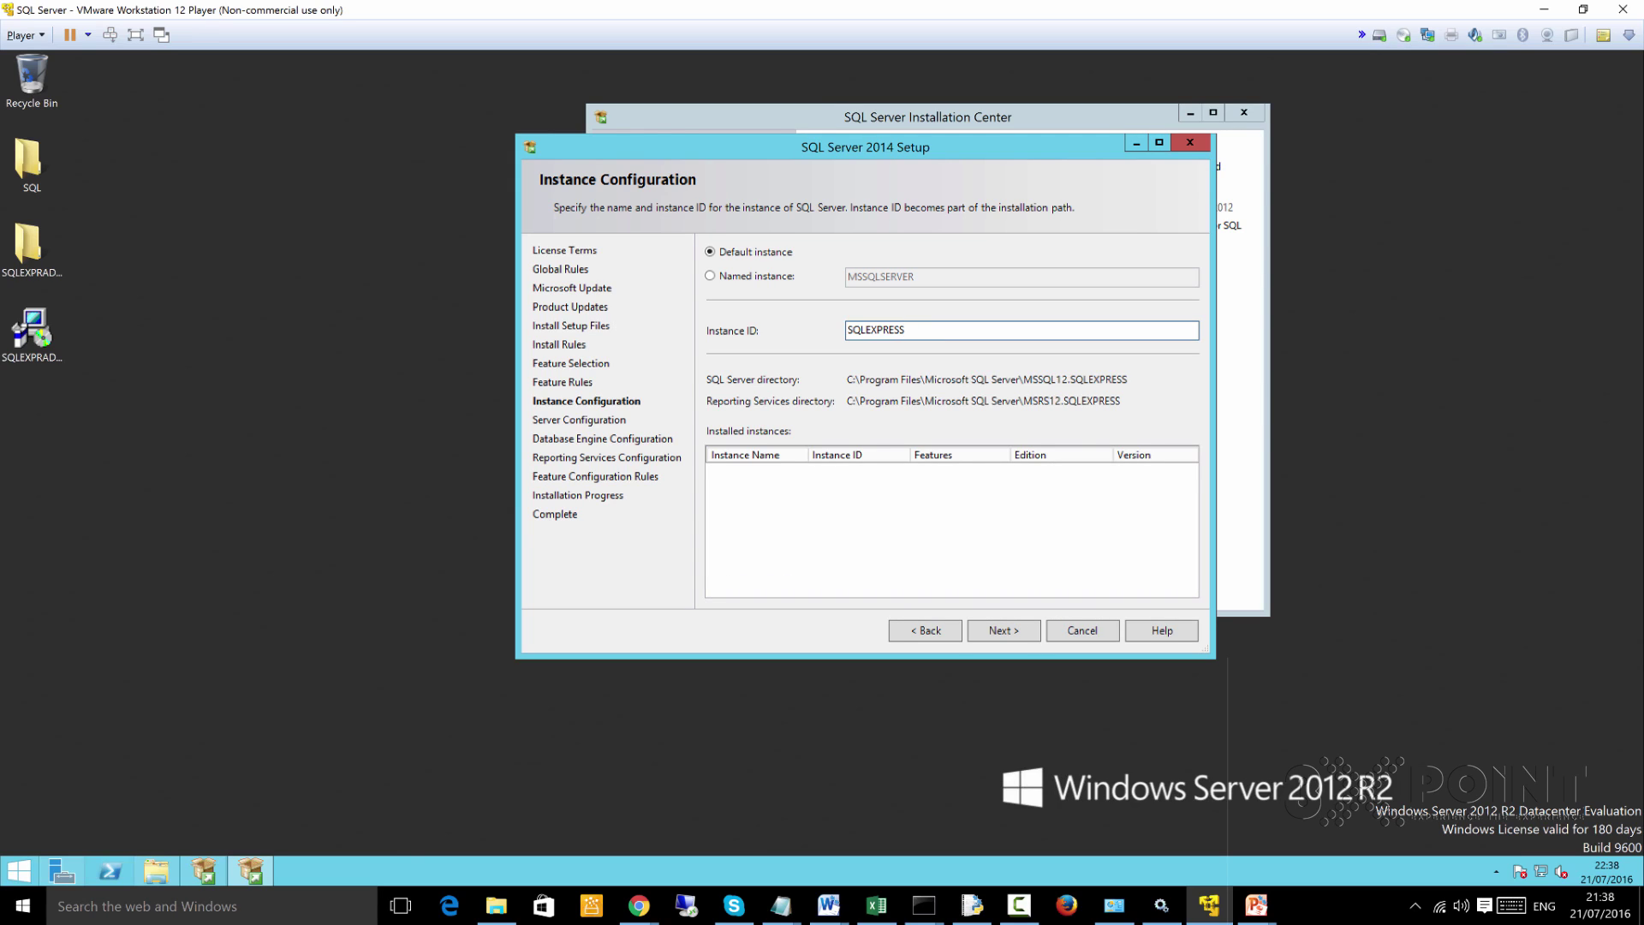
key(Return)
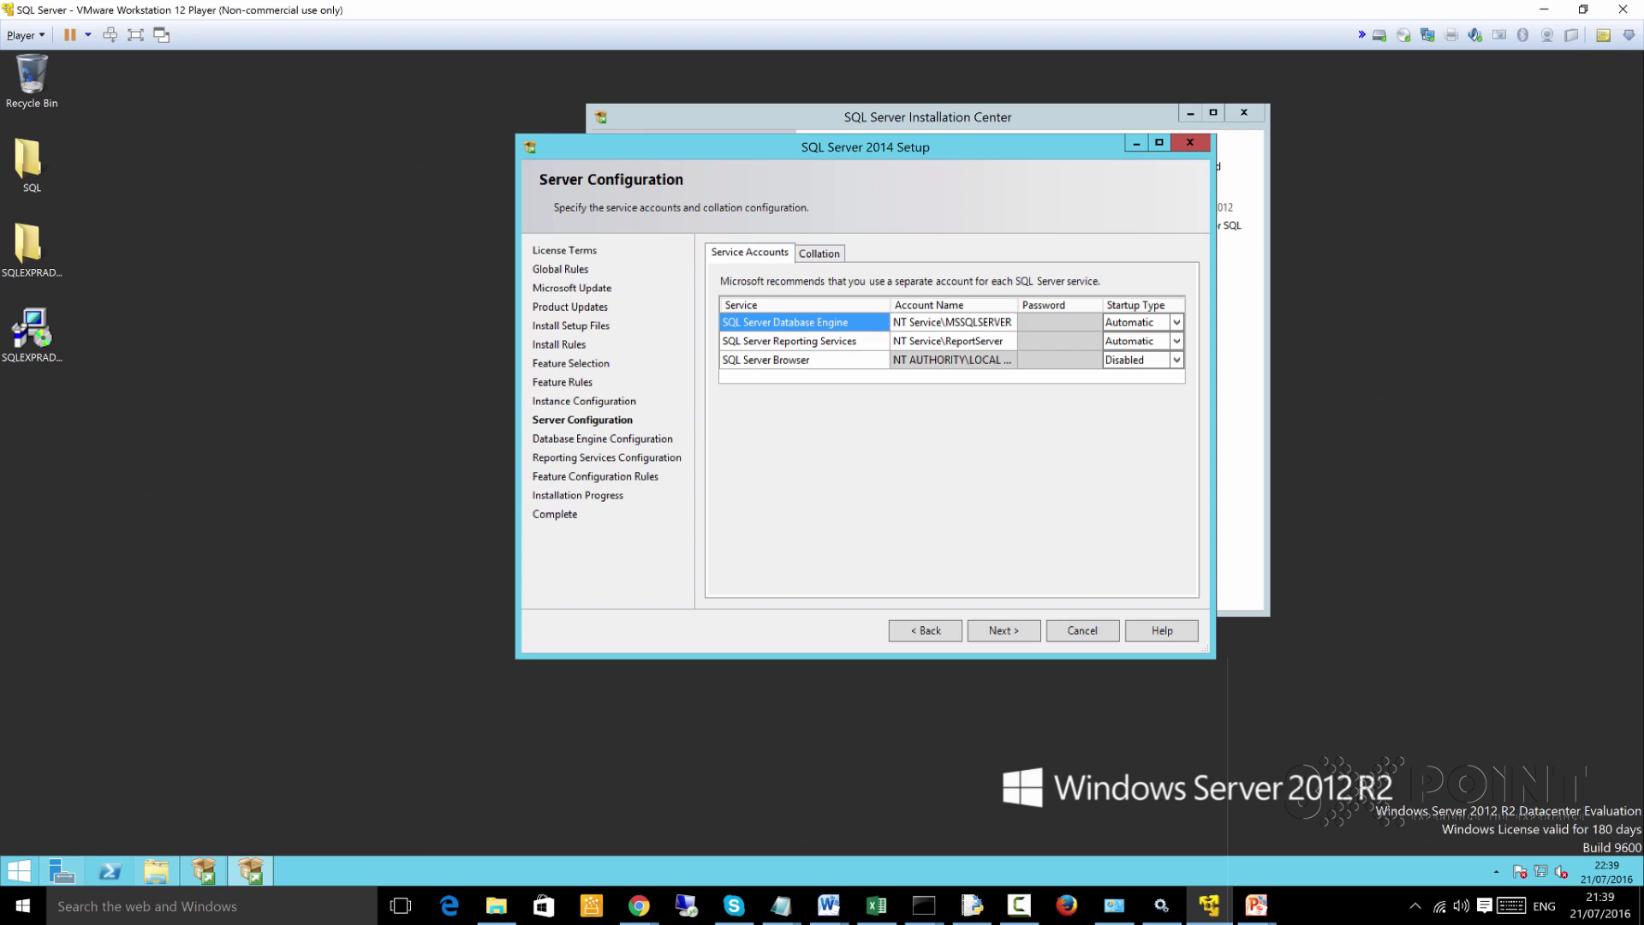
Inspect the Reporting Services and Database Engine service accounts and the Latin1_General_CI_AS collation value
click(788, 341)
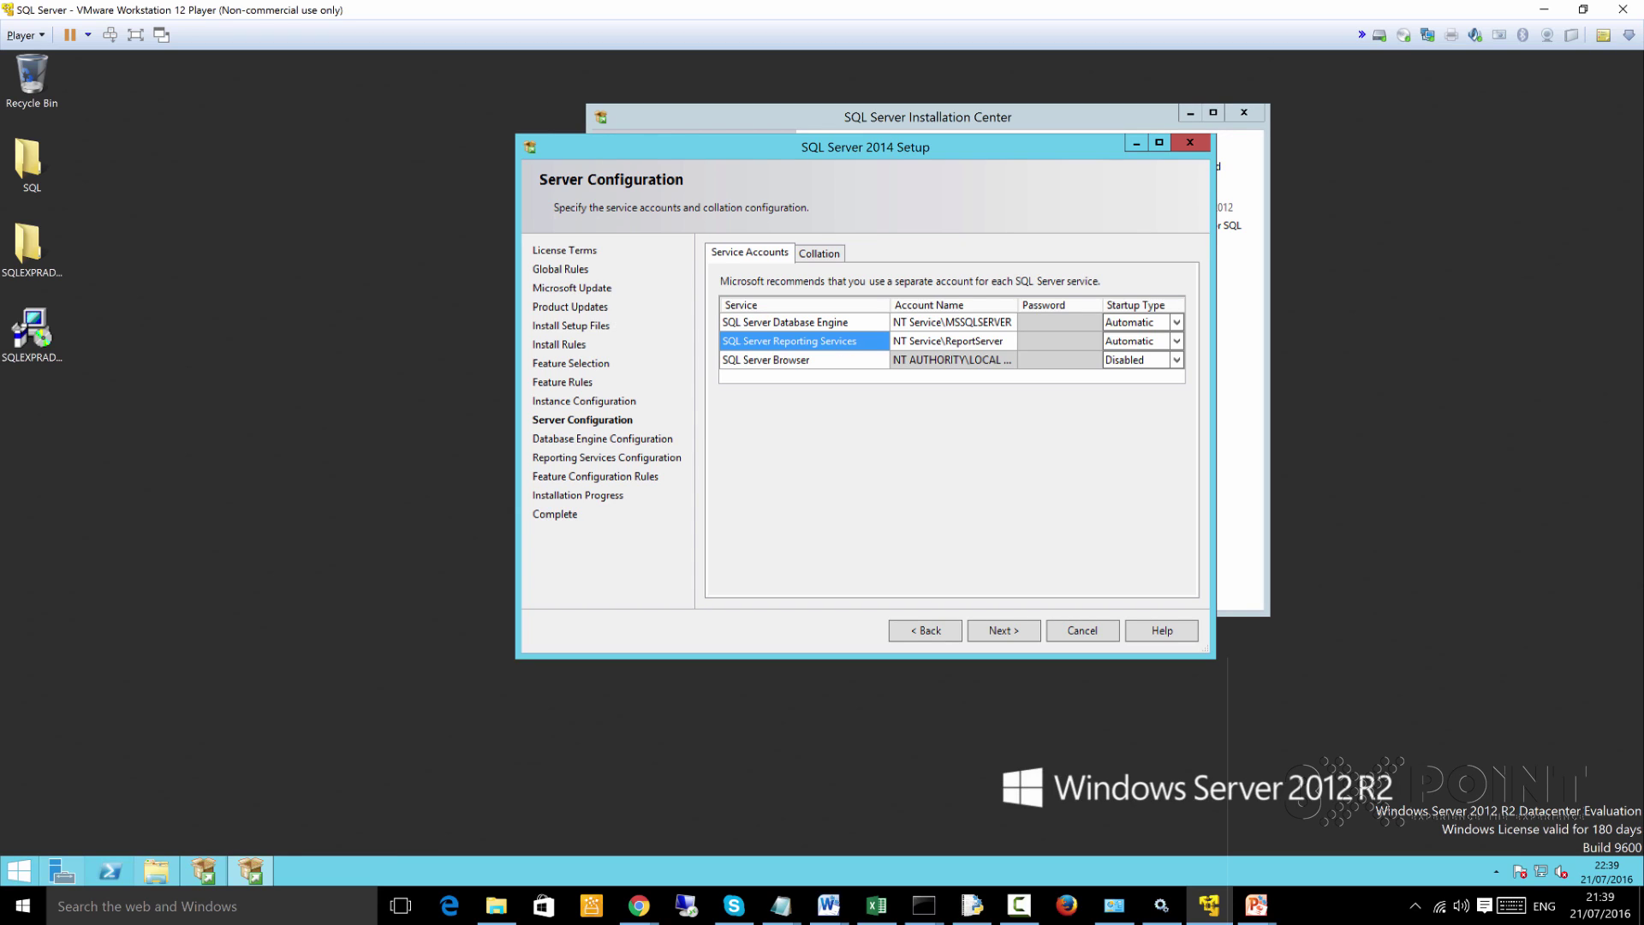
click(785, 322)
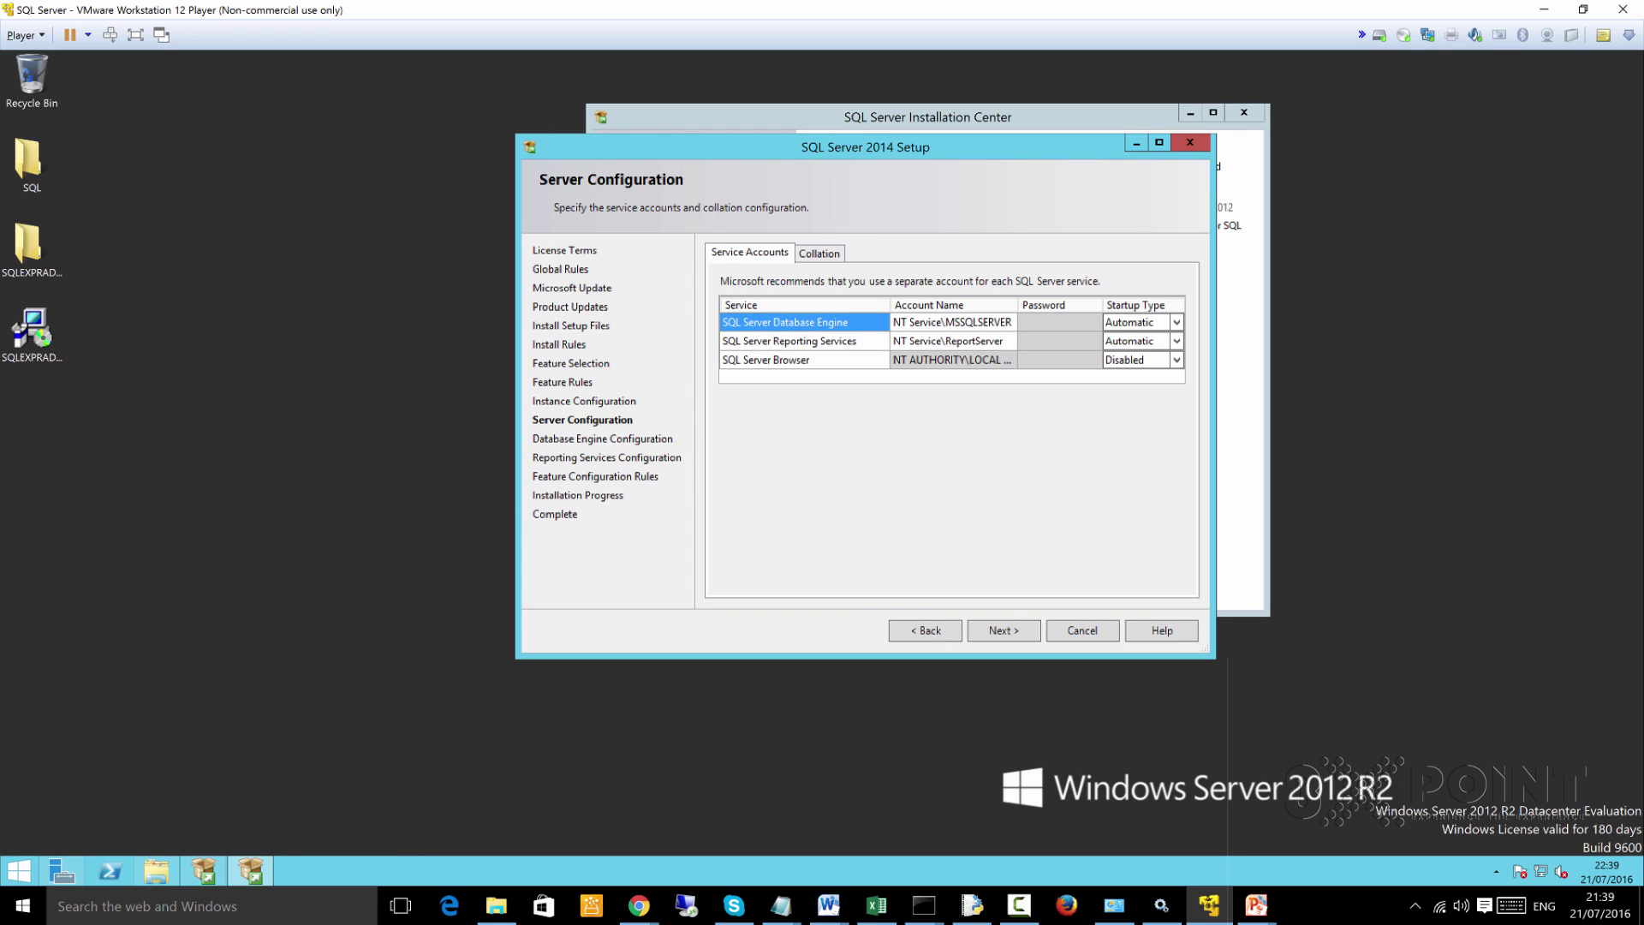
click(950, 322)
click(951, 322)
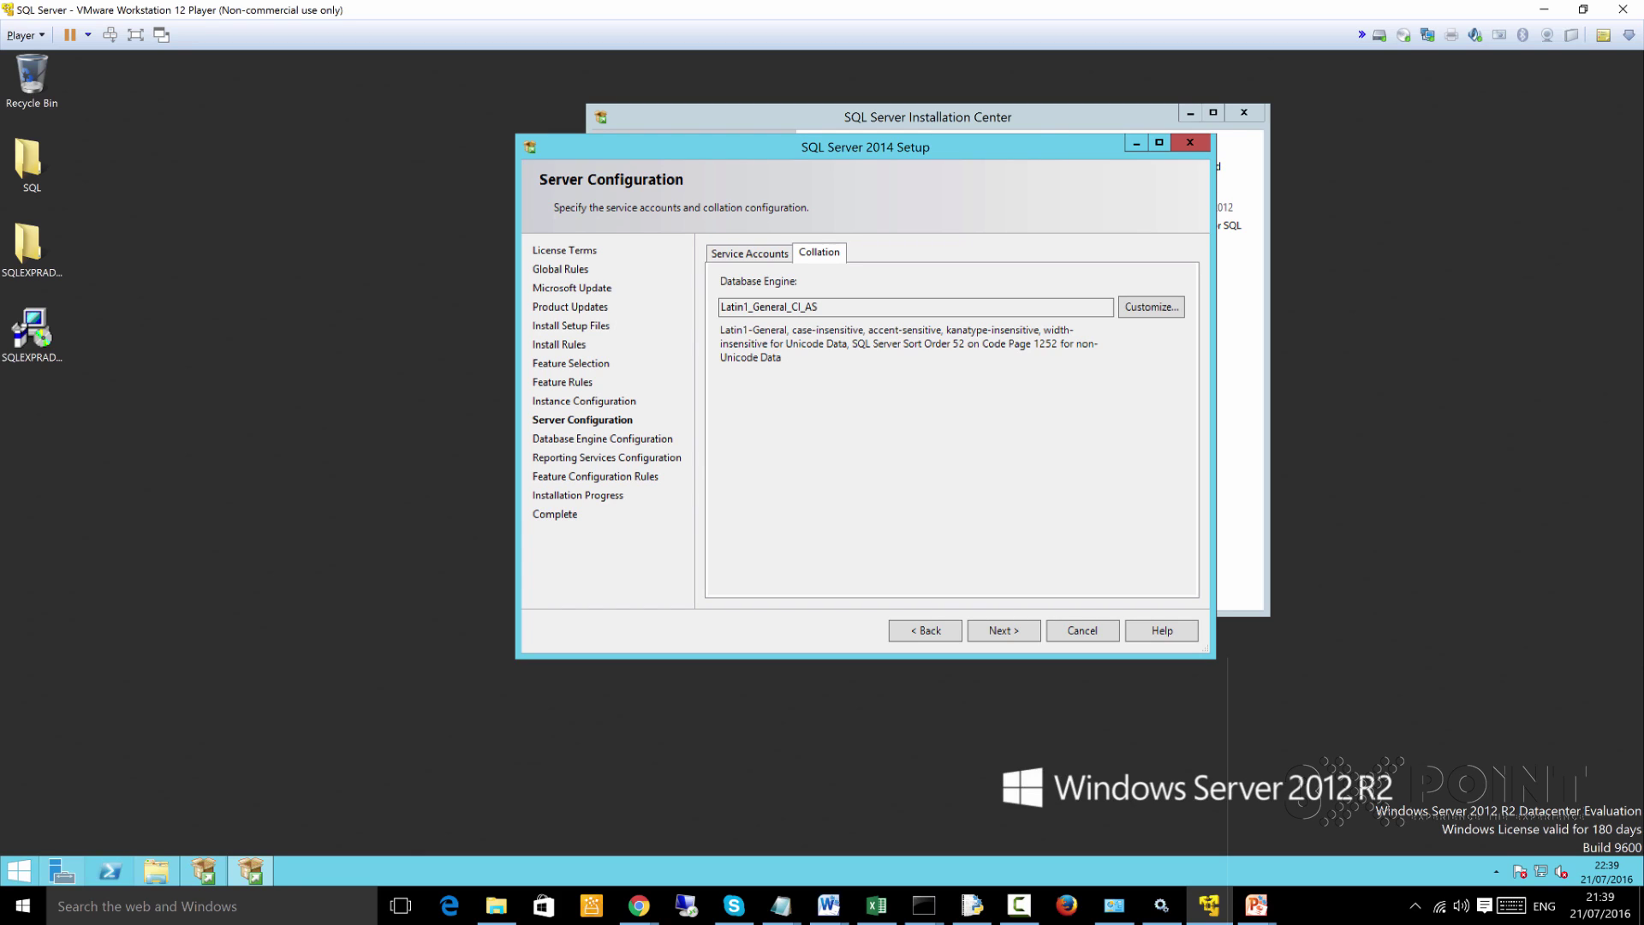
drag(819, 307, 719, 306)
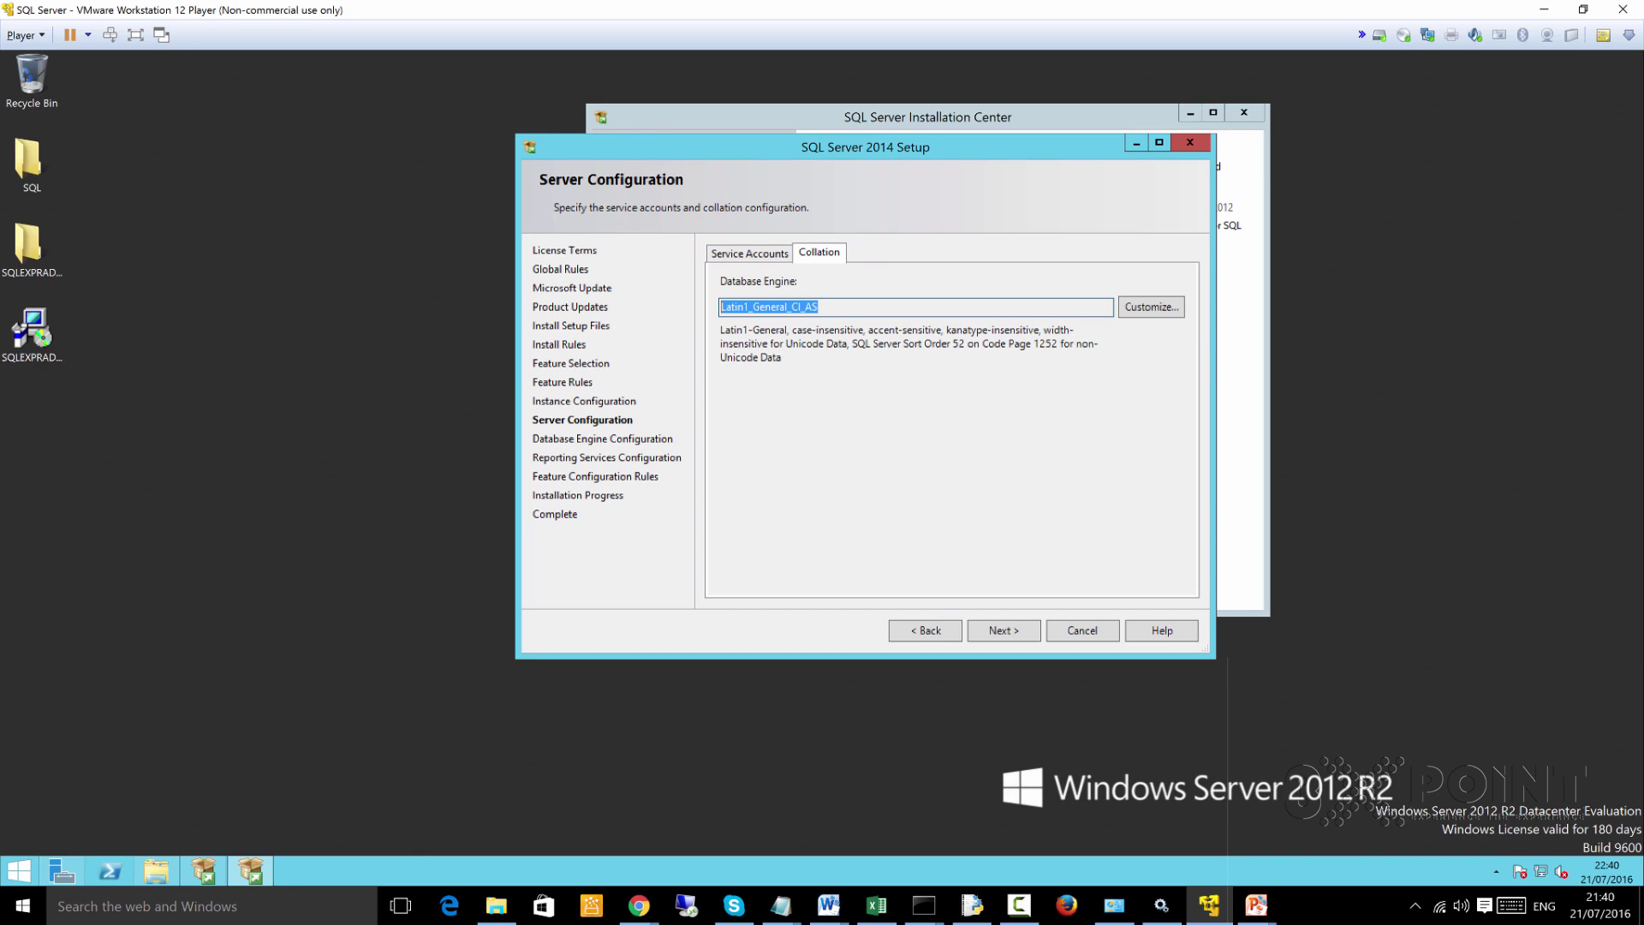
click(805, 306)
drag(791, 307, 801, 307)
Customize the collation: keep Latin1_General, toggle case and accent sensitivity back to case-insensitive, accent-sensitive
click(1151, 306)
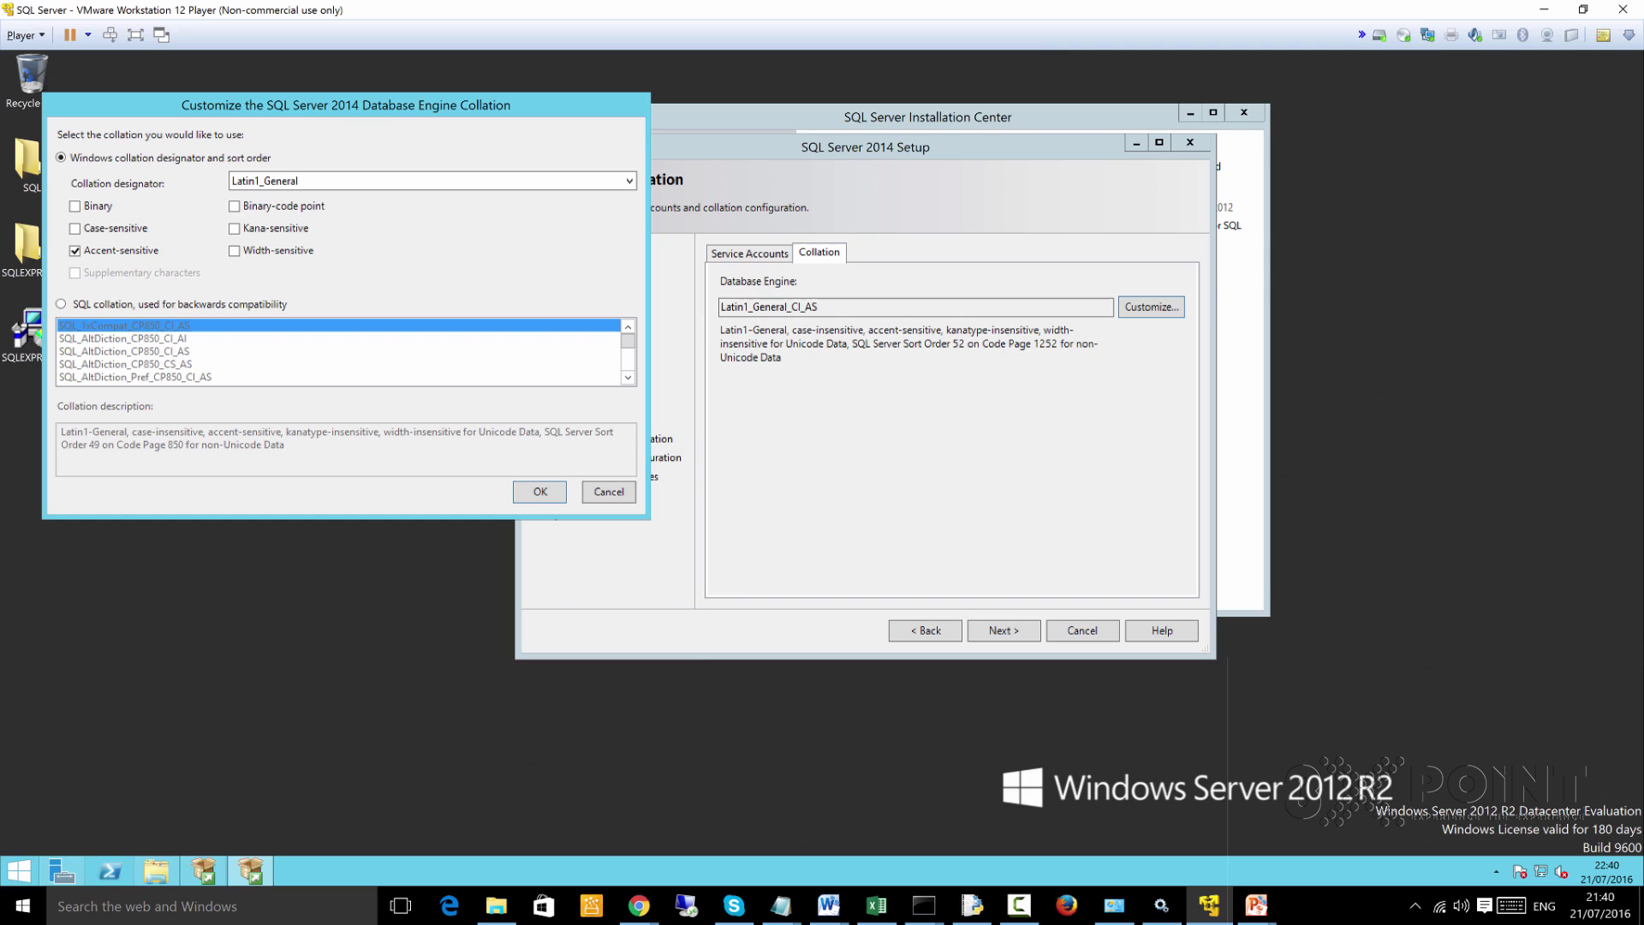
click(433, 181)
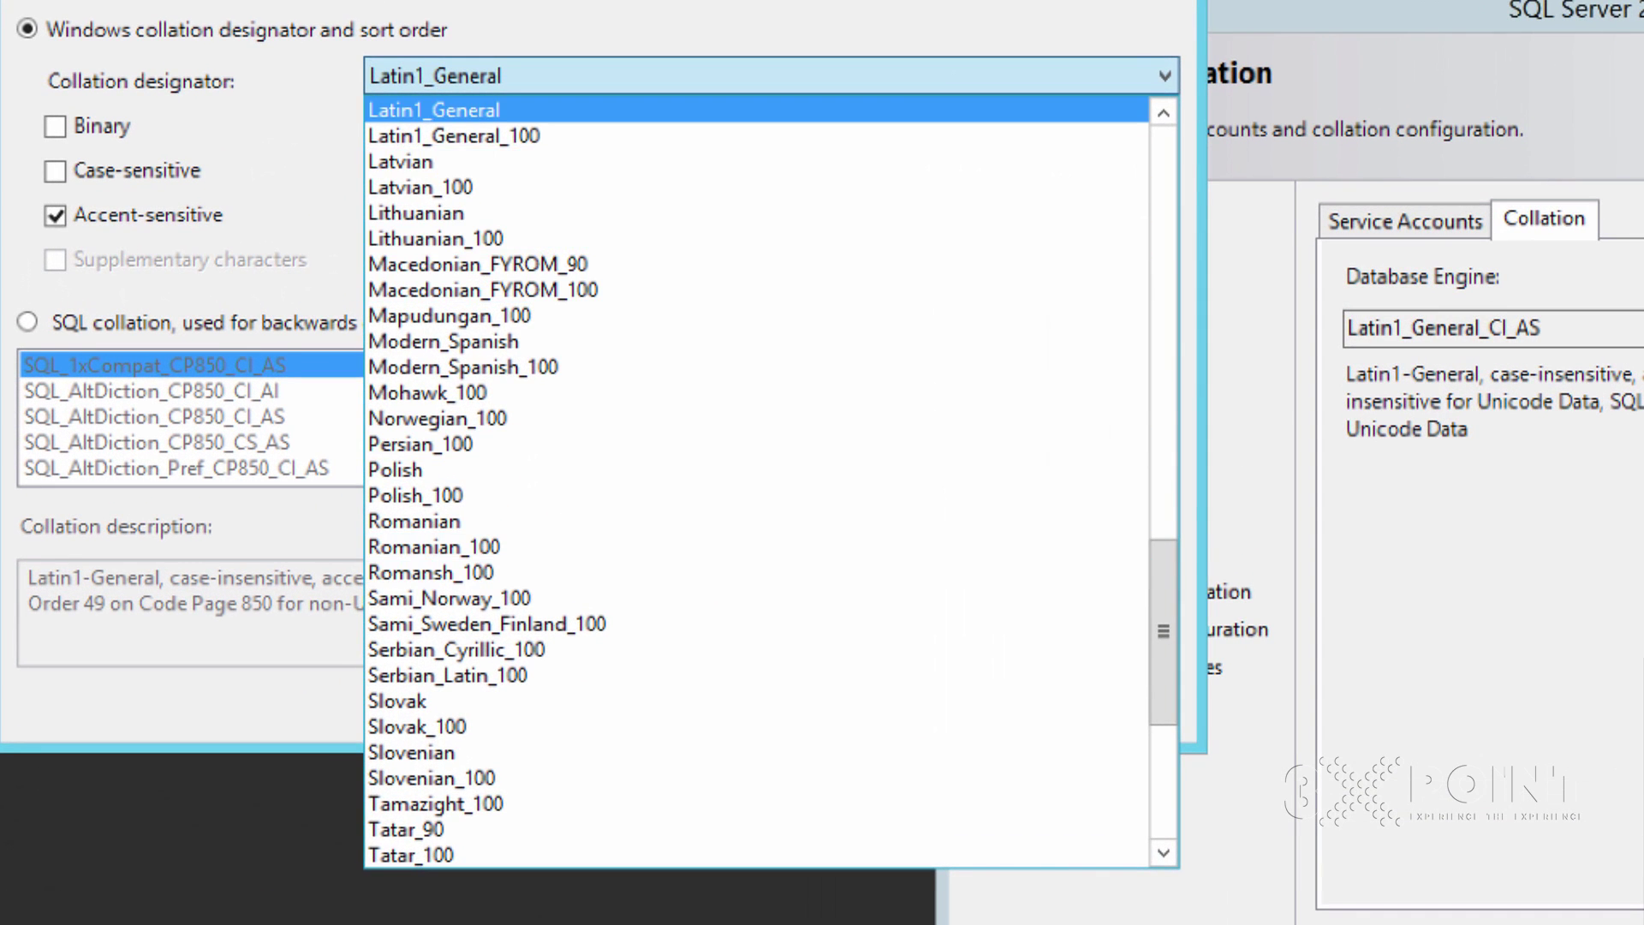
click(377, 138)
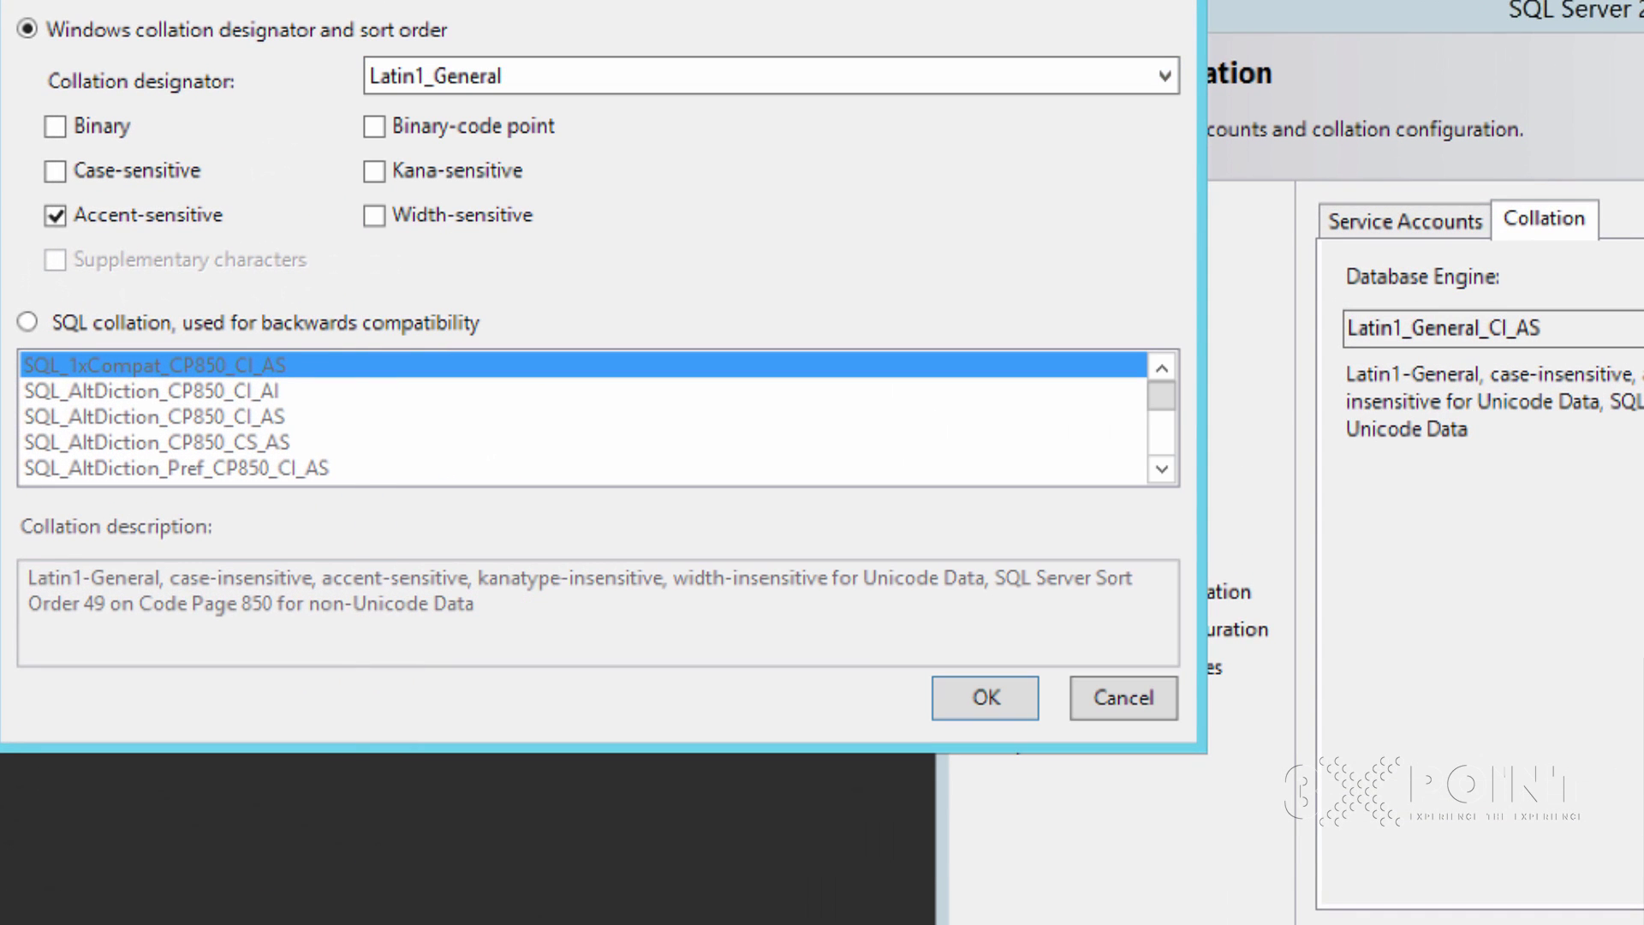
click(55, 170)
click(55, 170)
click(55, 215)
click(54, 215)
Leave the collation unchanged as Latin1_General_CI_AS and return to the Service Accounts settings
key(Return)
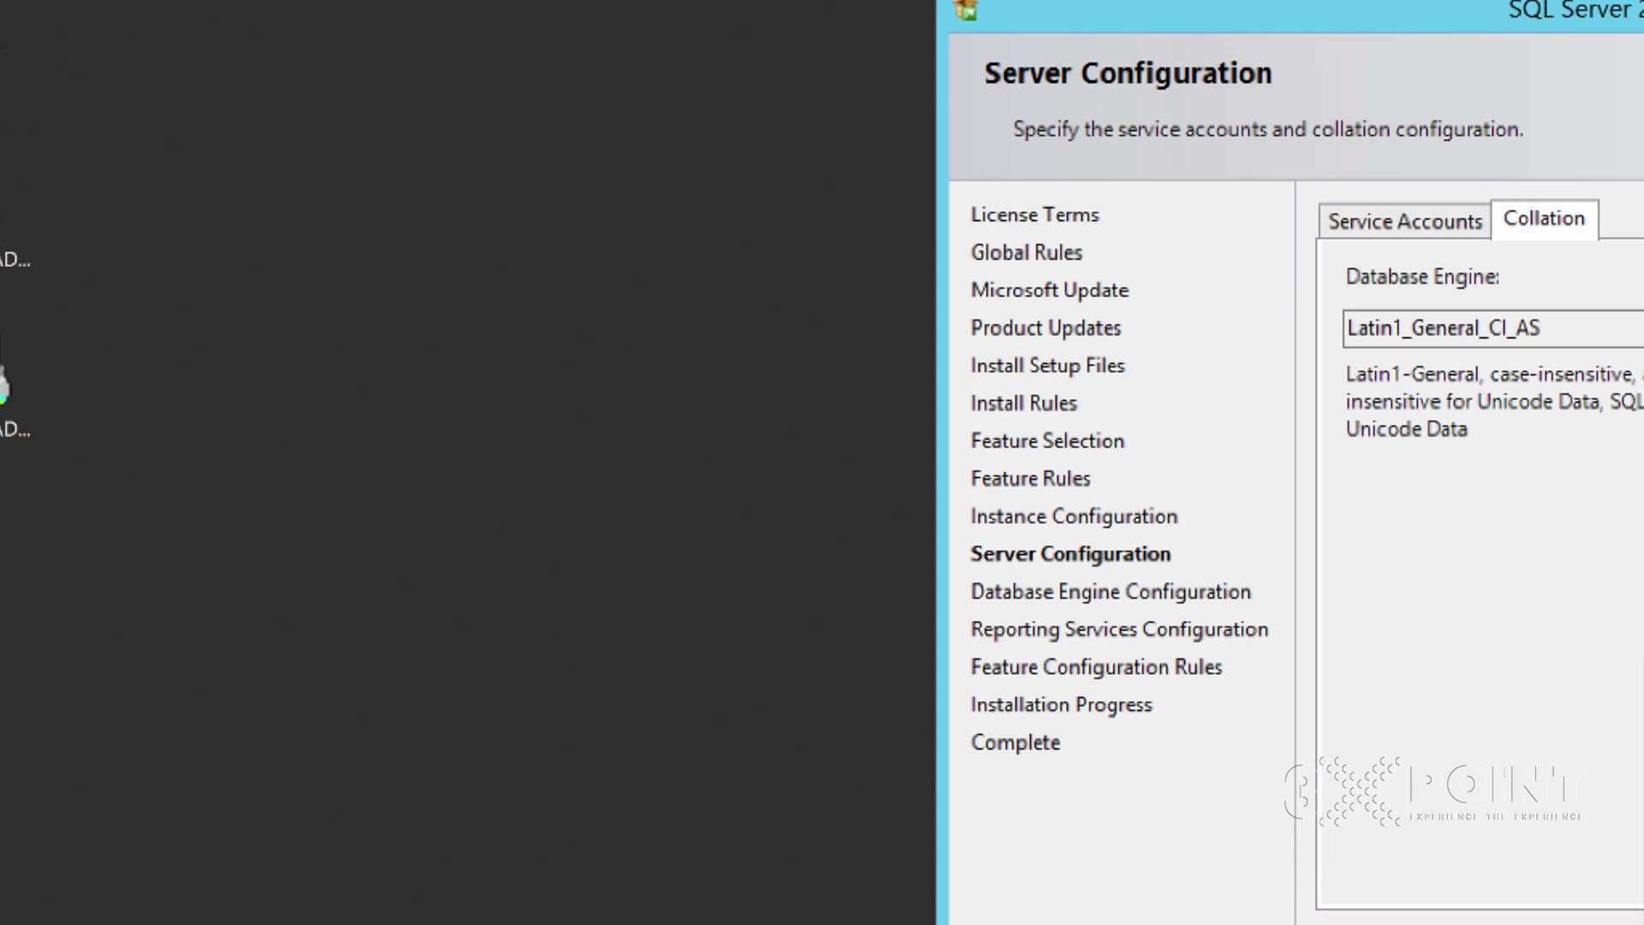
double_click(1444, 328)
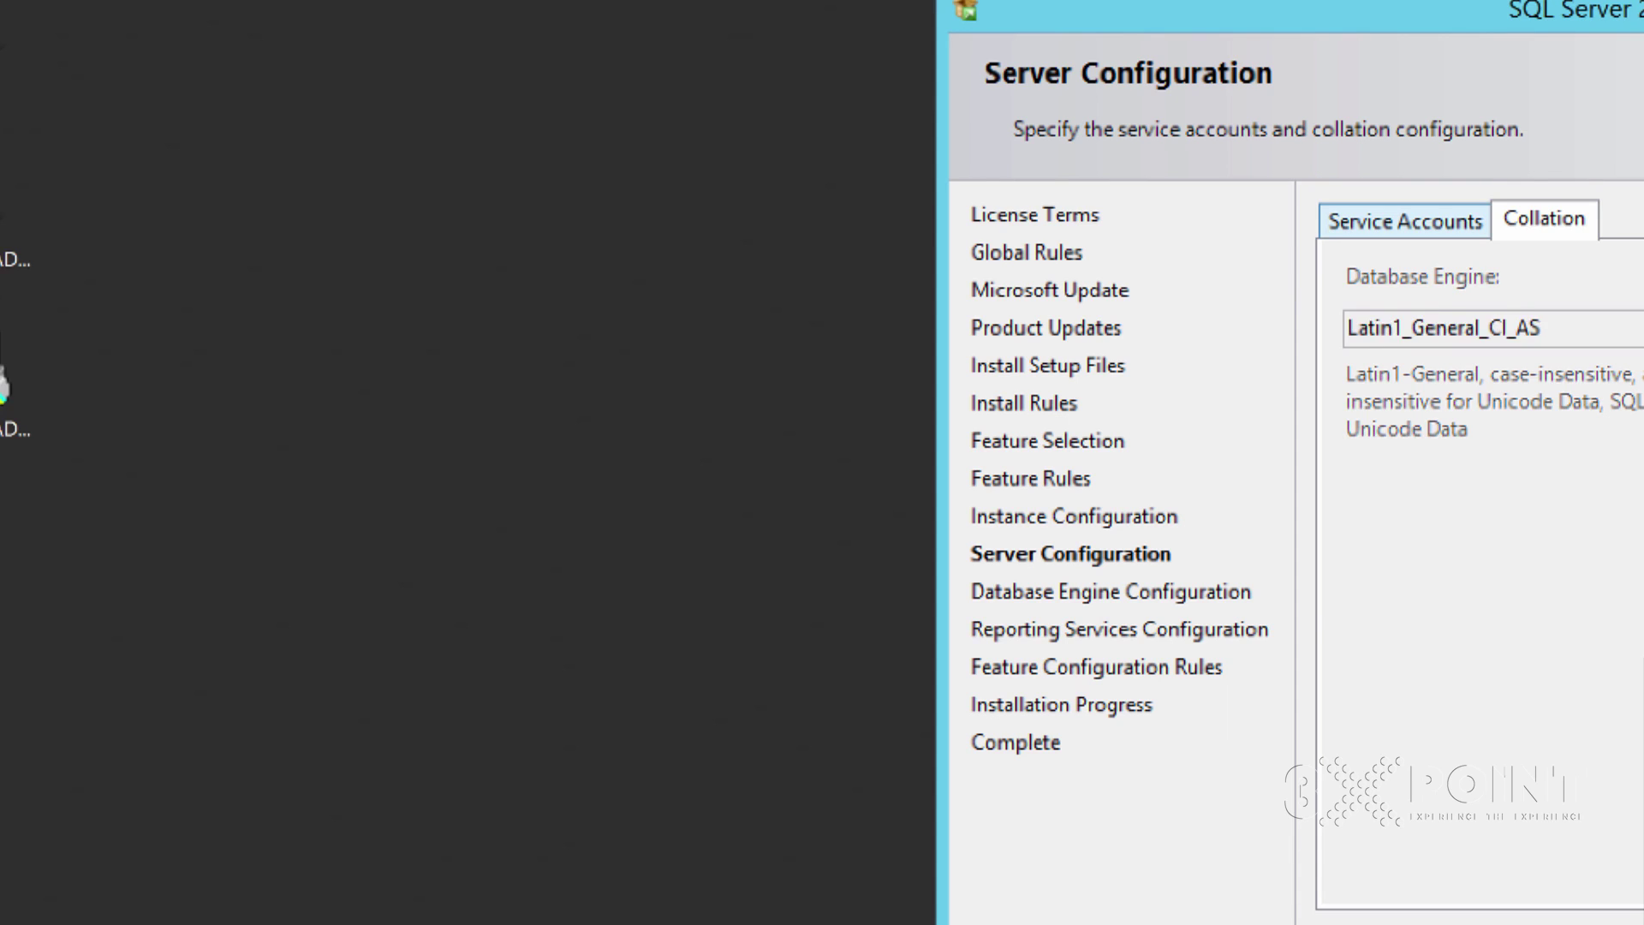
key(ctrl+shift+Tab)
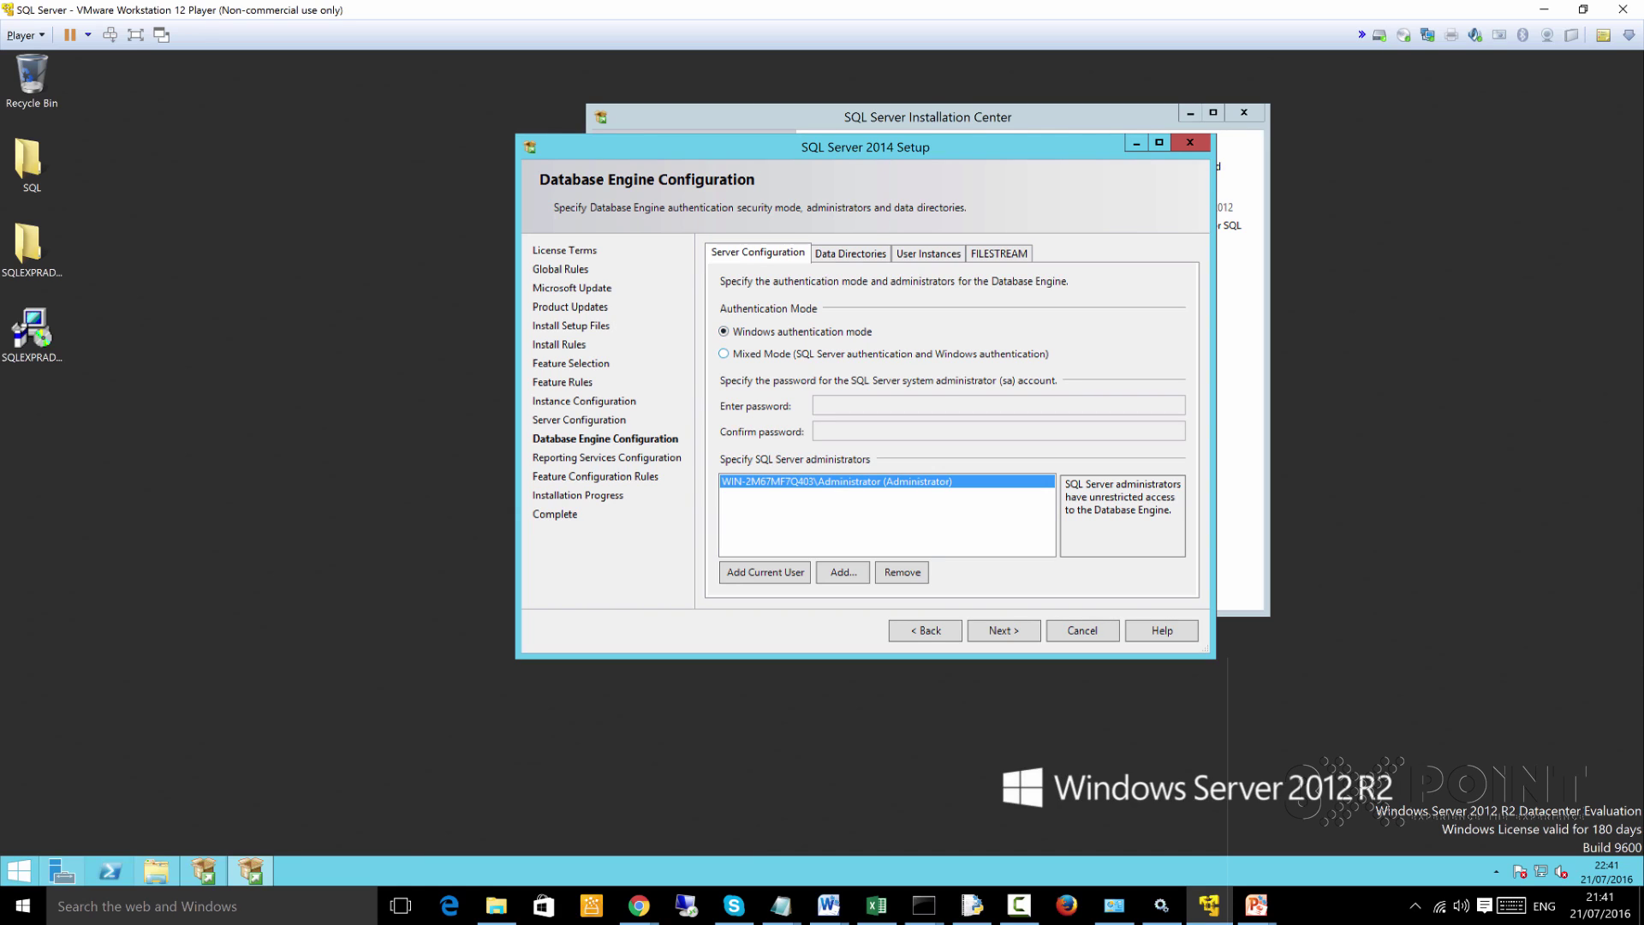
Switch to Mixed Mode authentication and enter and confirm the sa administrator password
click(724, 353)
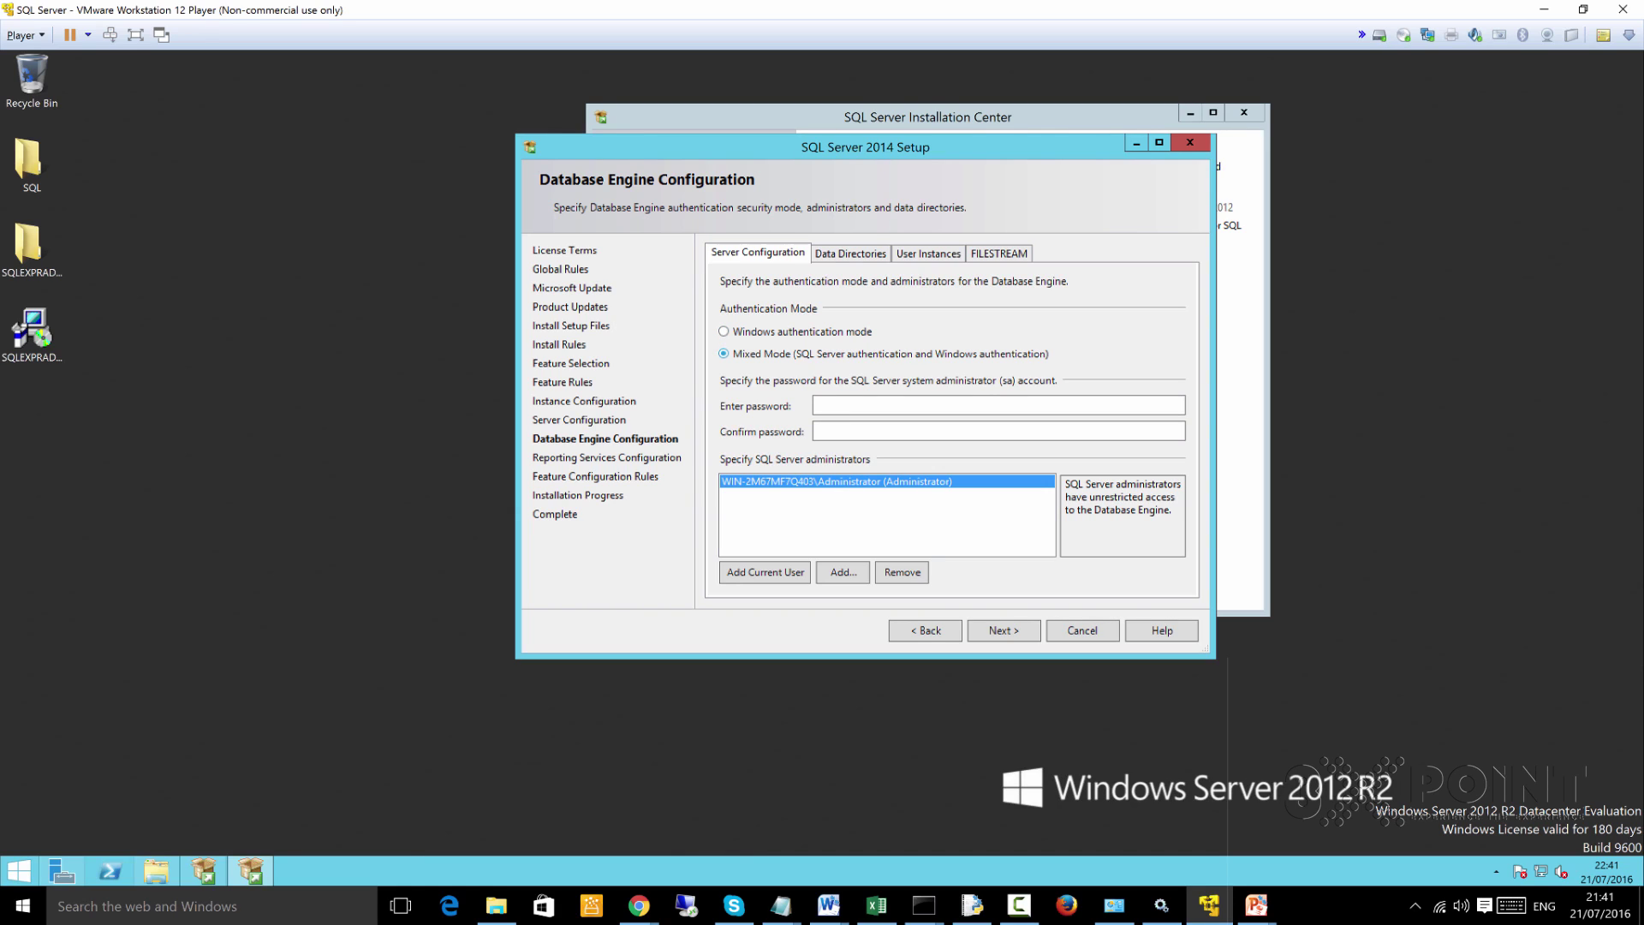
click(999, 405)
text(Password12345)
click(998, 431)
text(Password12)
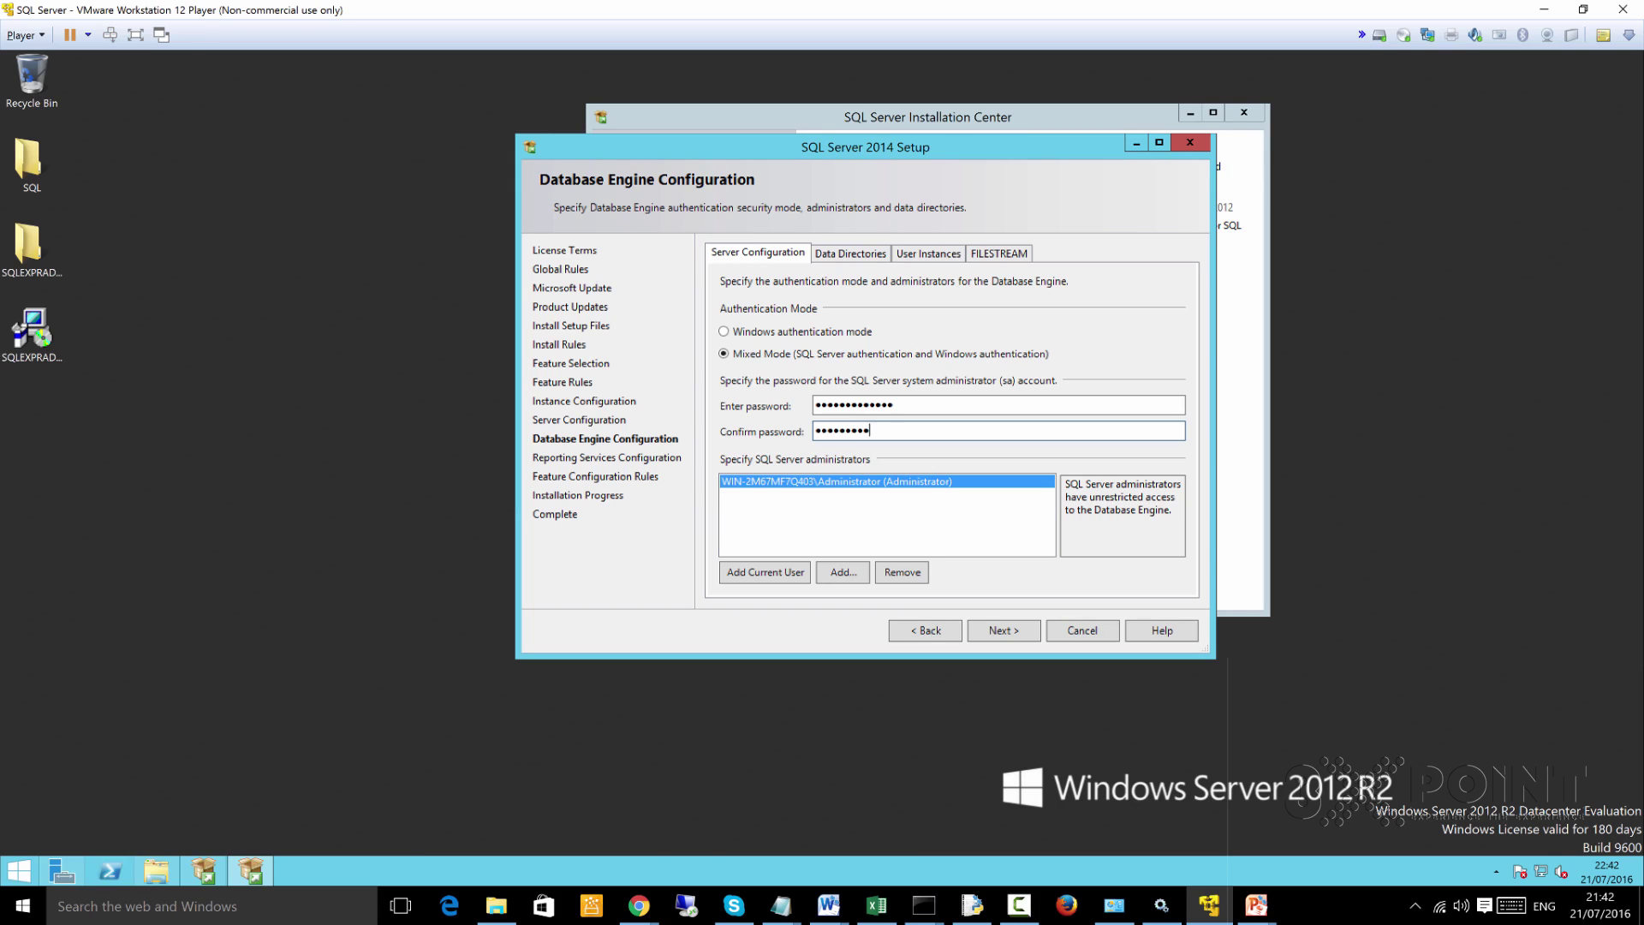
text(345)
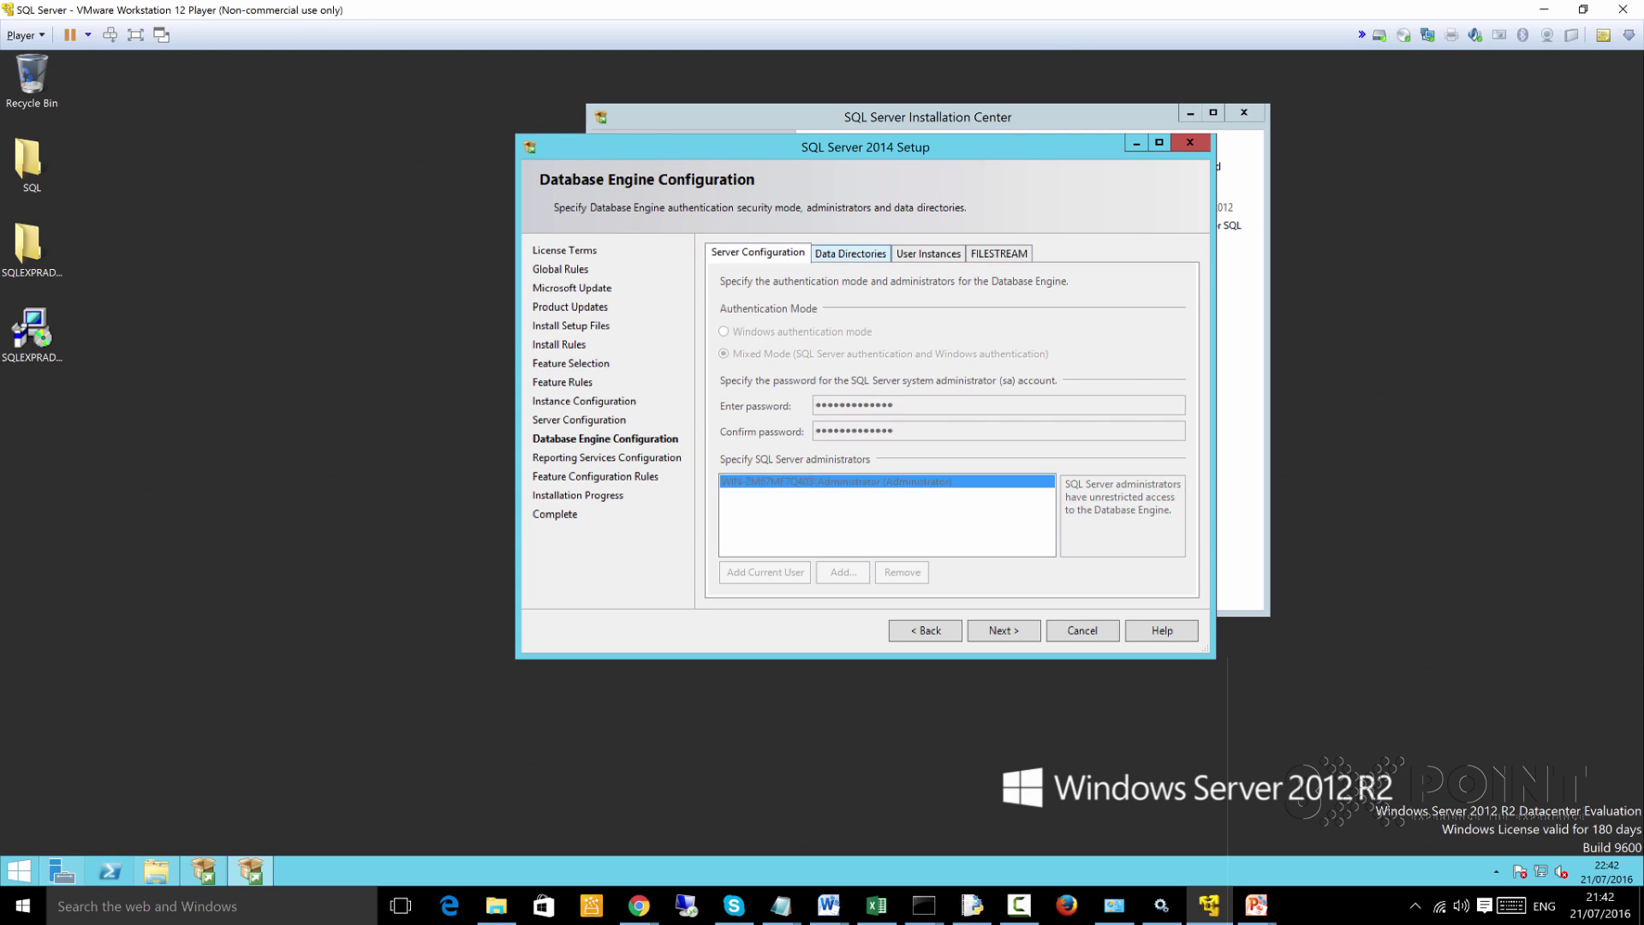
Set the Data root directory to D:\ and review the resulting database directory paths
click(850, 254)
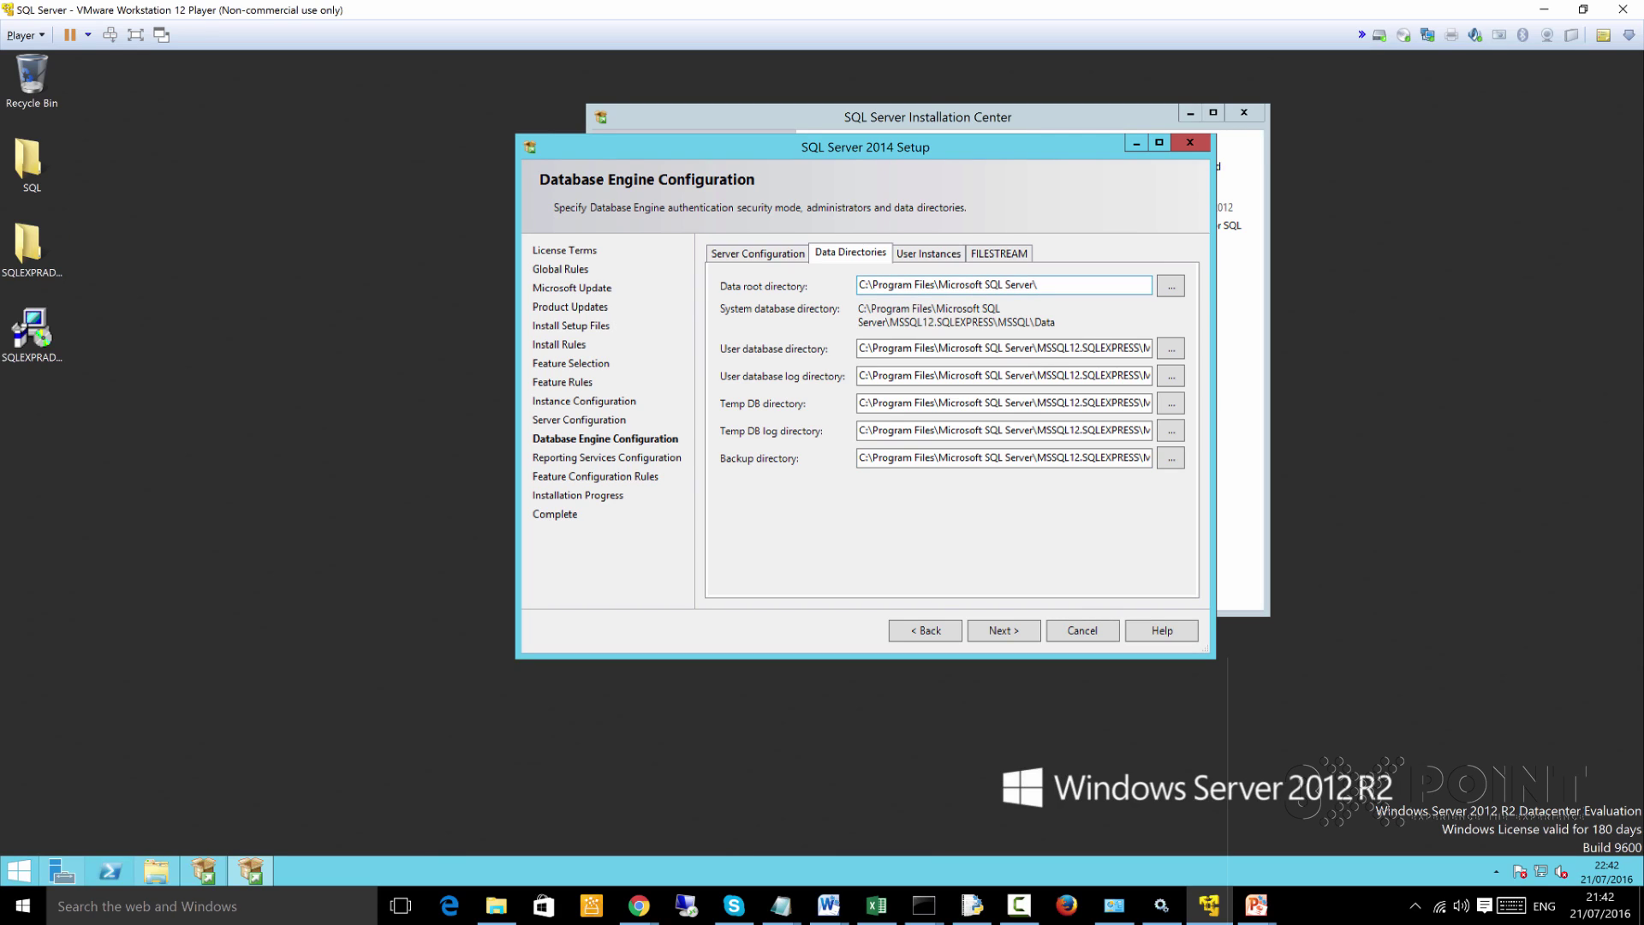
drag(1040, 284, 858, 284)
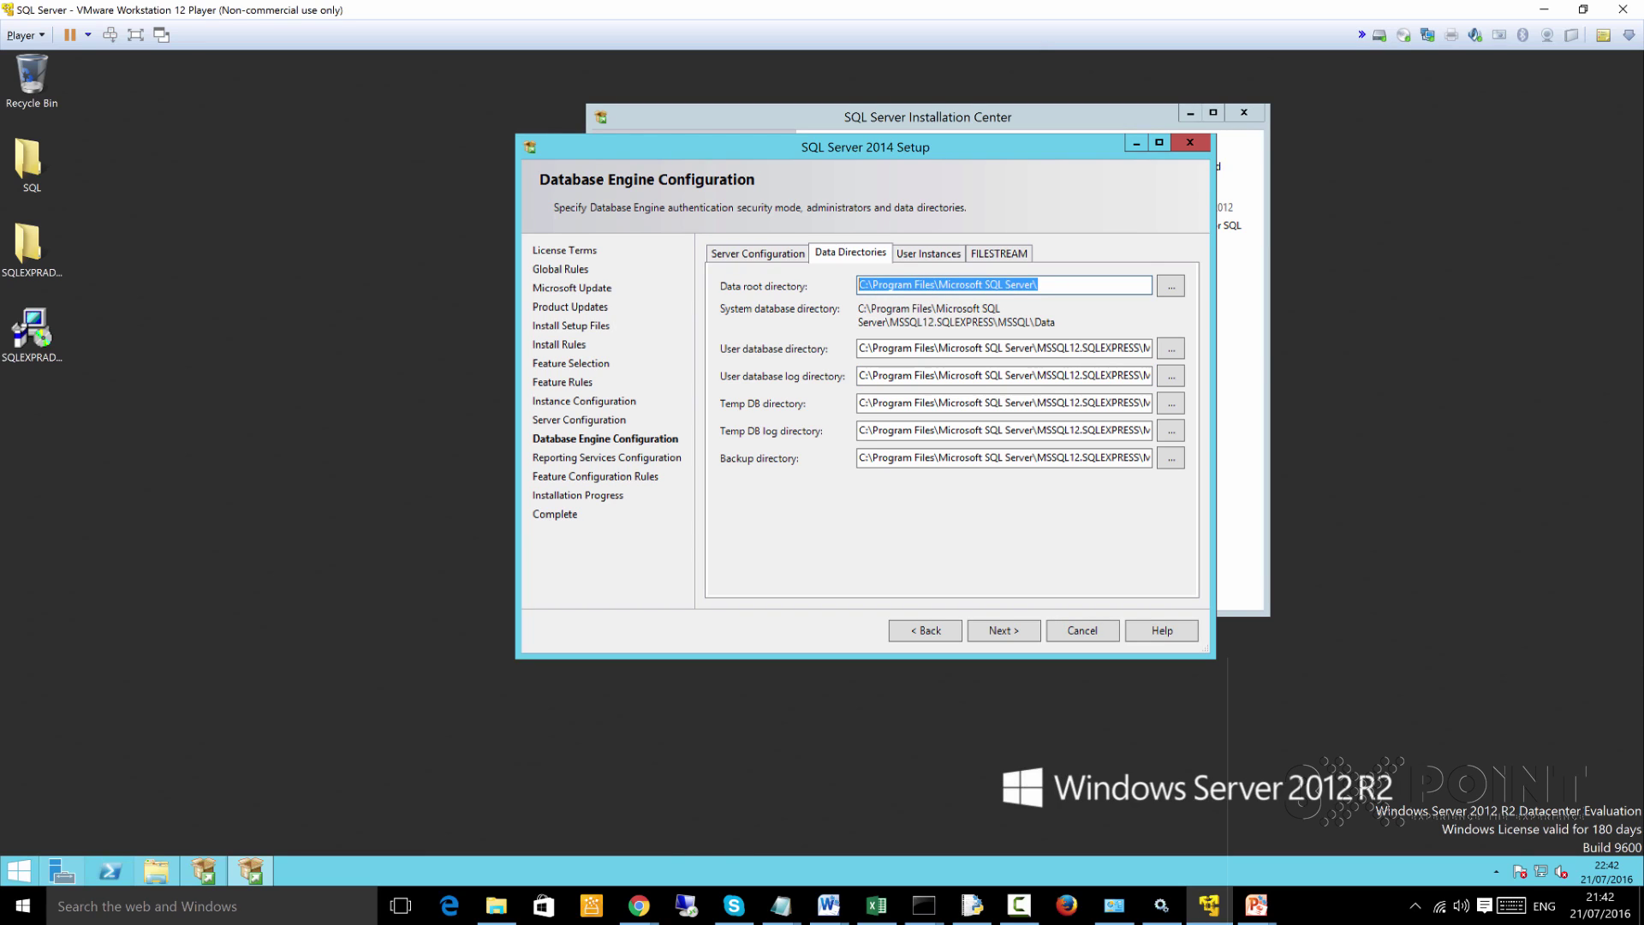
click(1038, 285)
drag(1037, 284, 858, 285)
text(D)
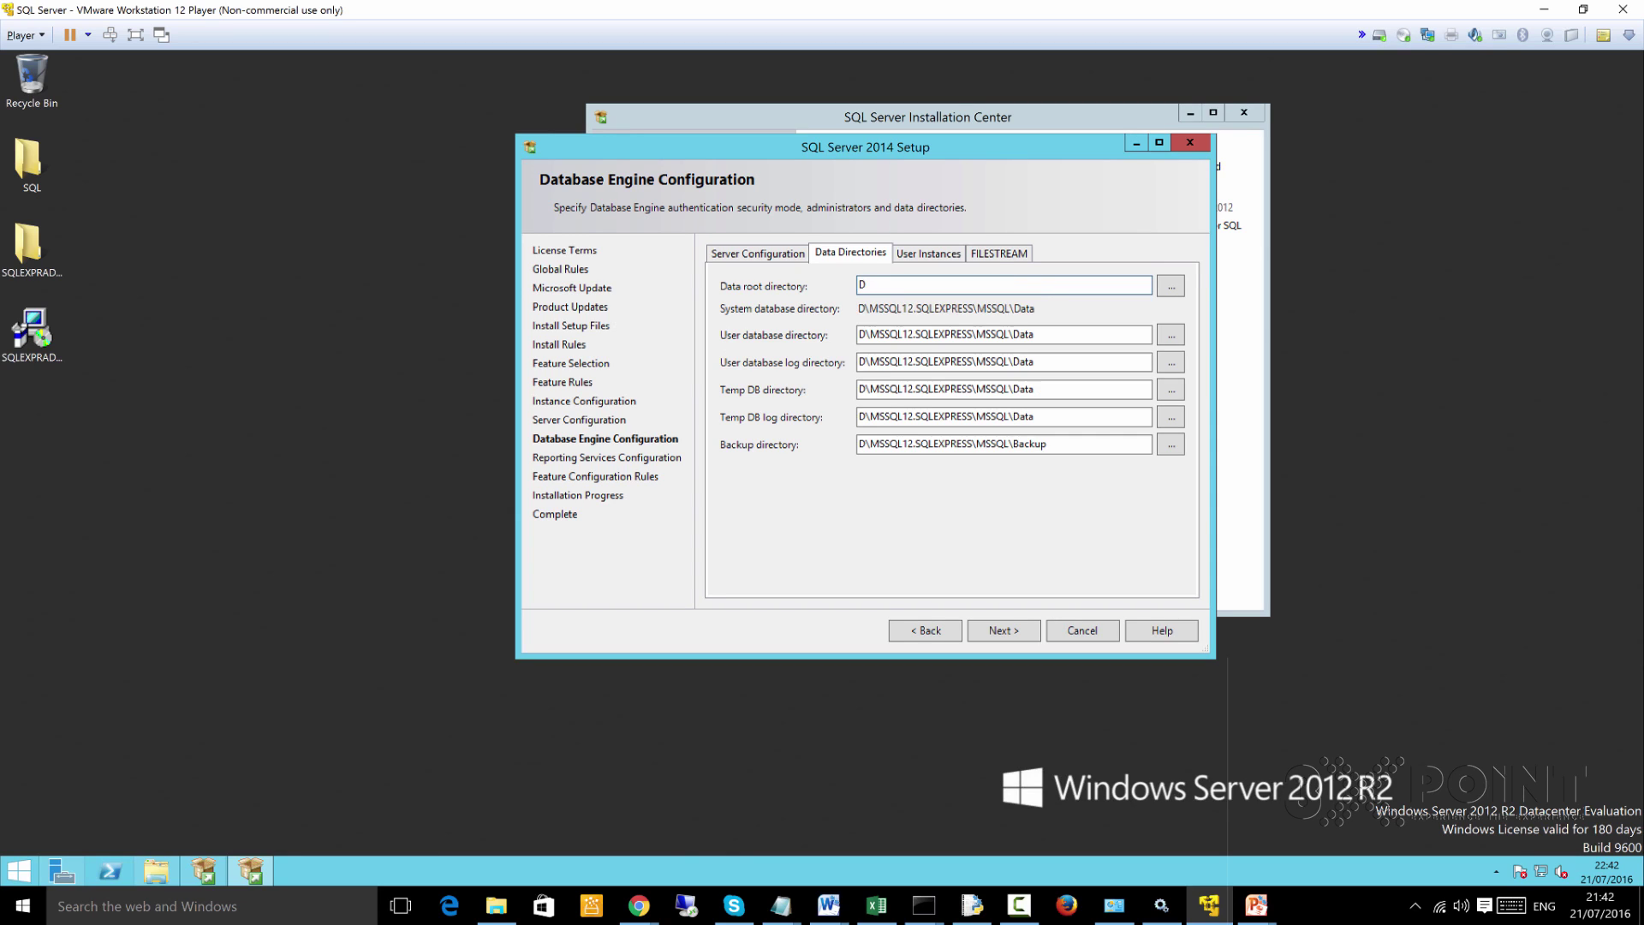
text(:\)
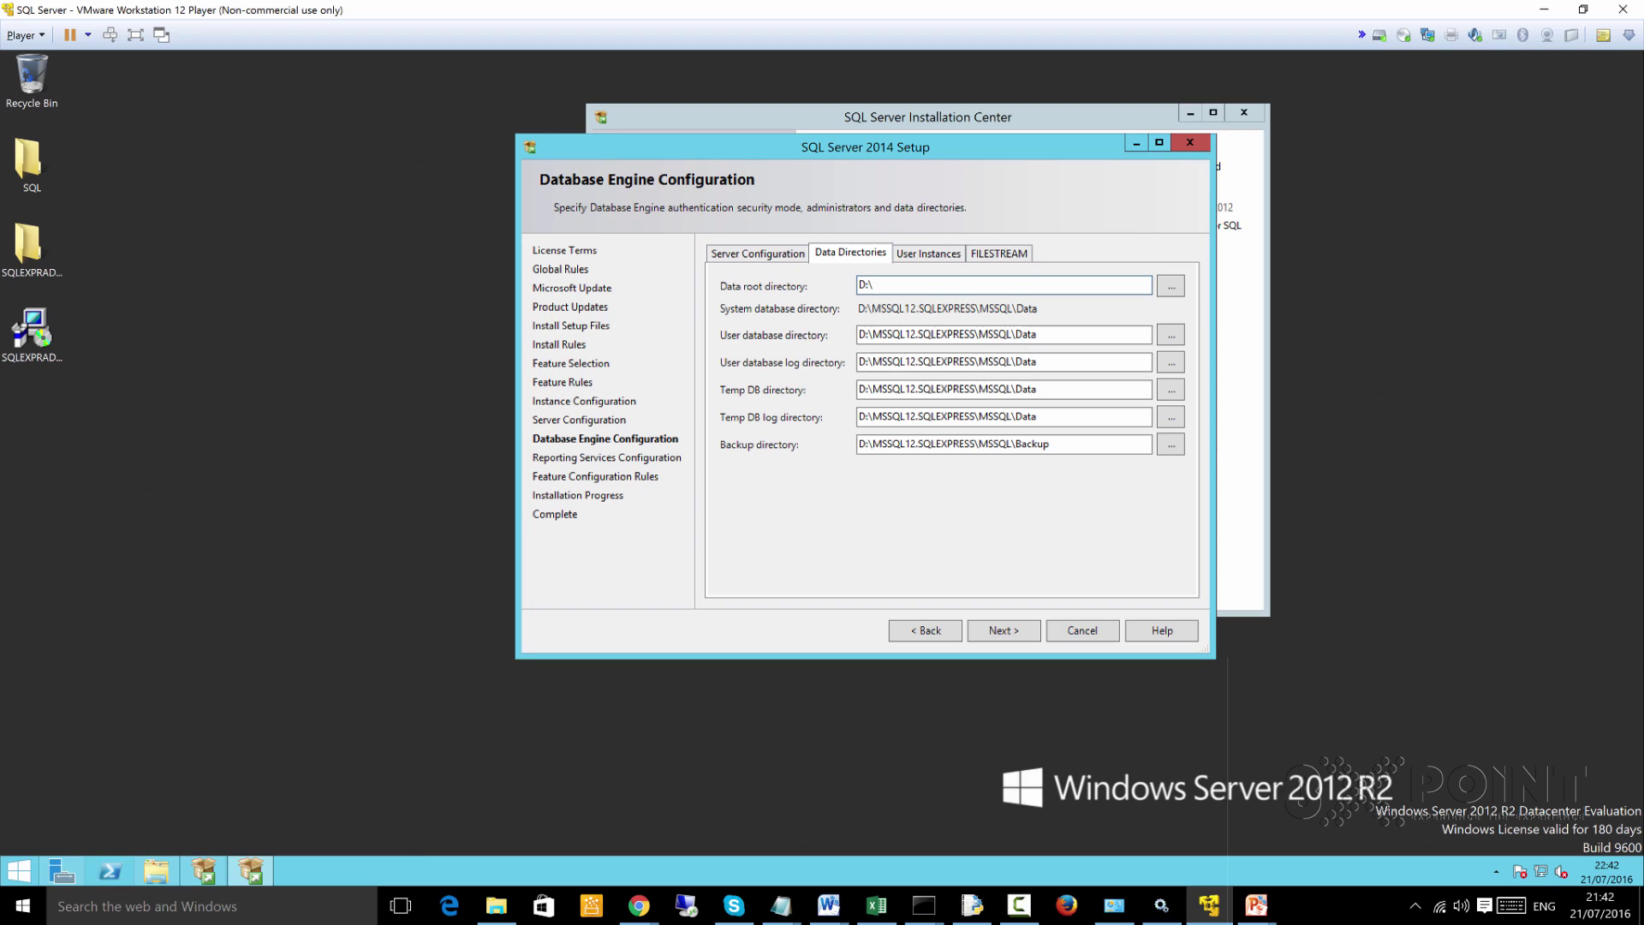
key(Tab)
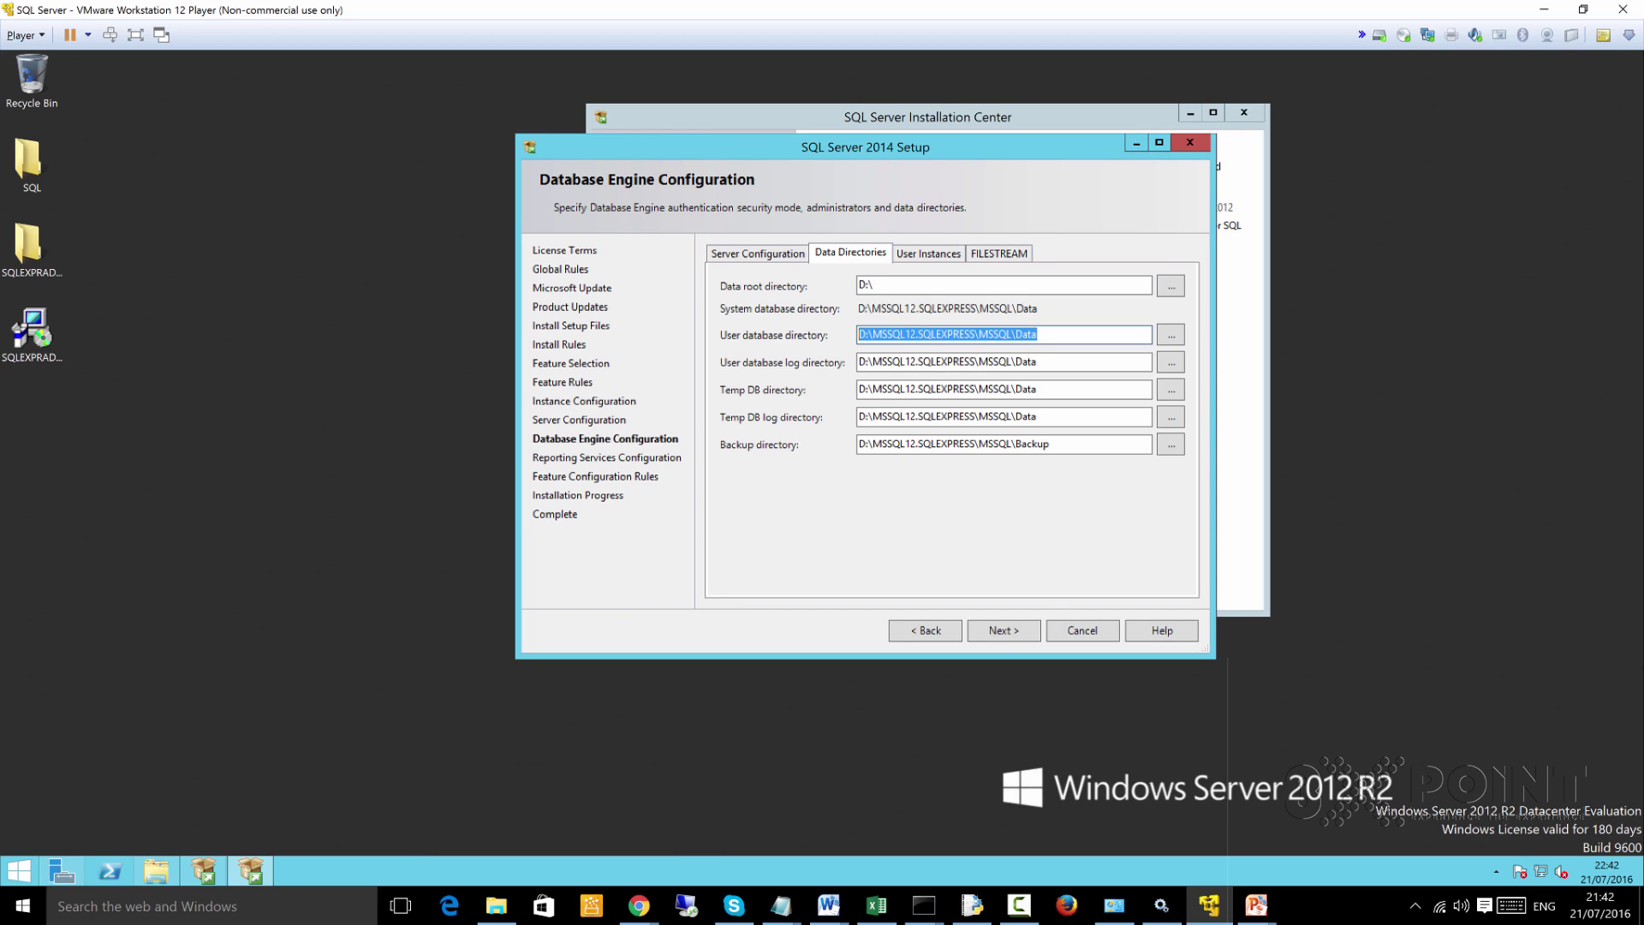
key(Tab)
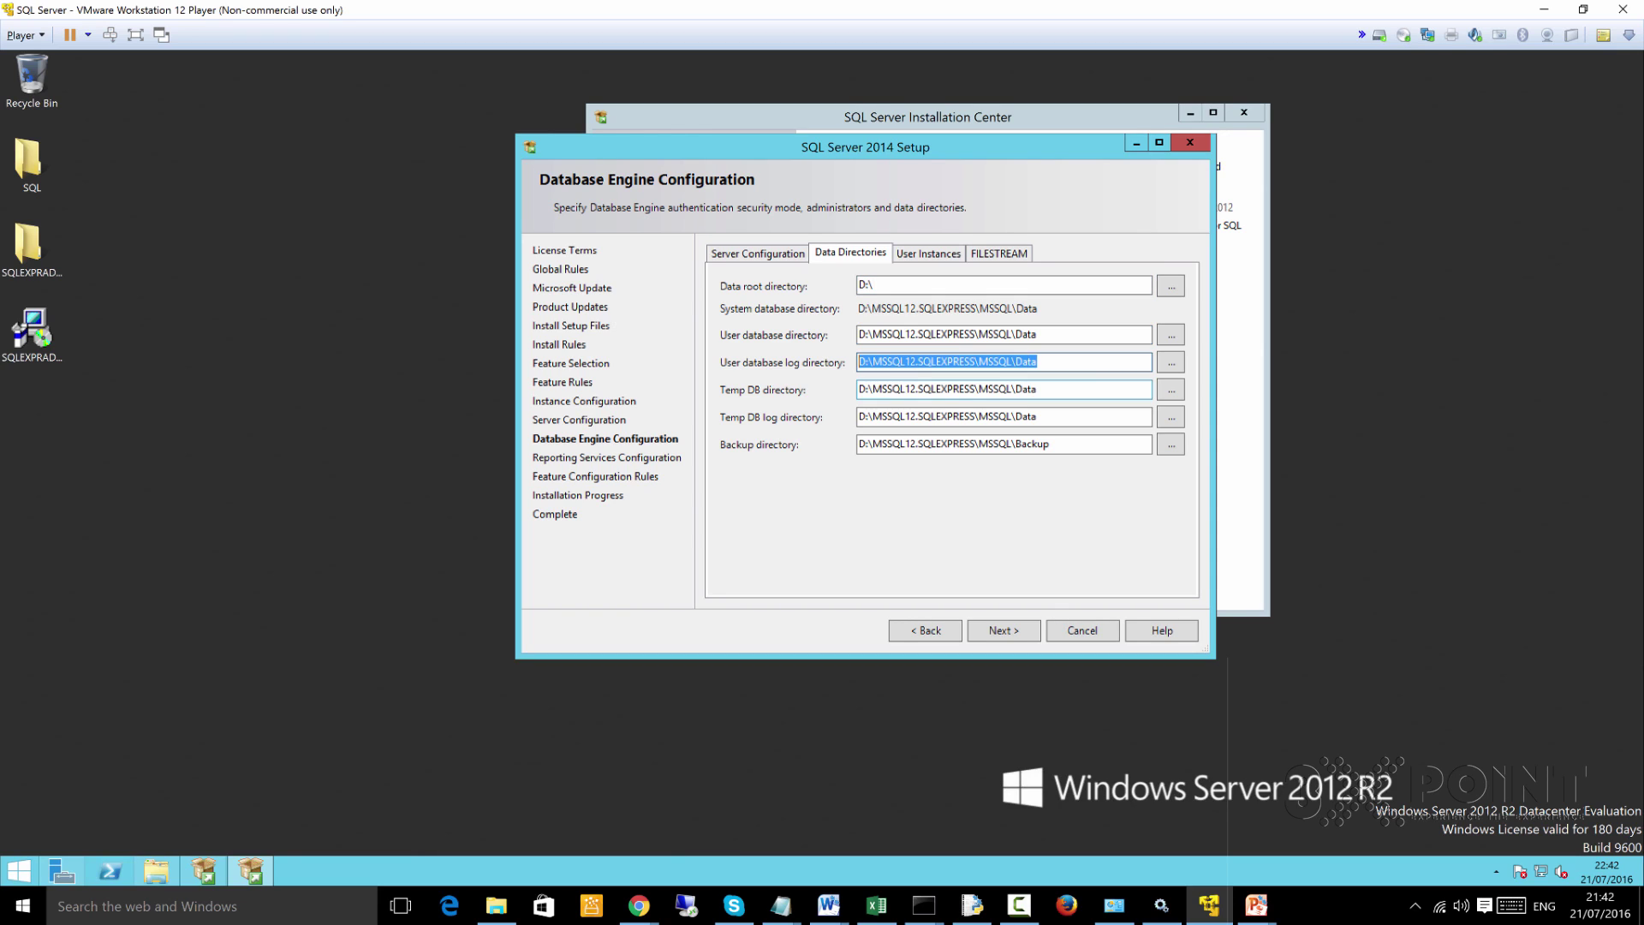
key(Tab)
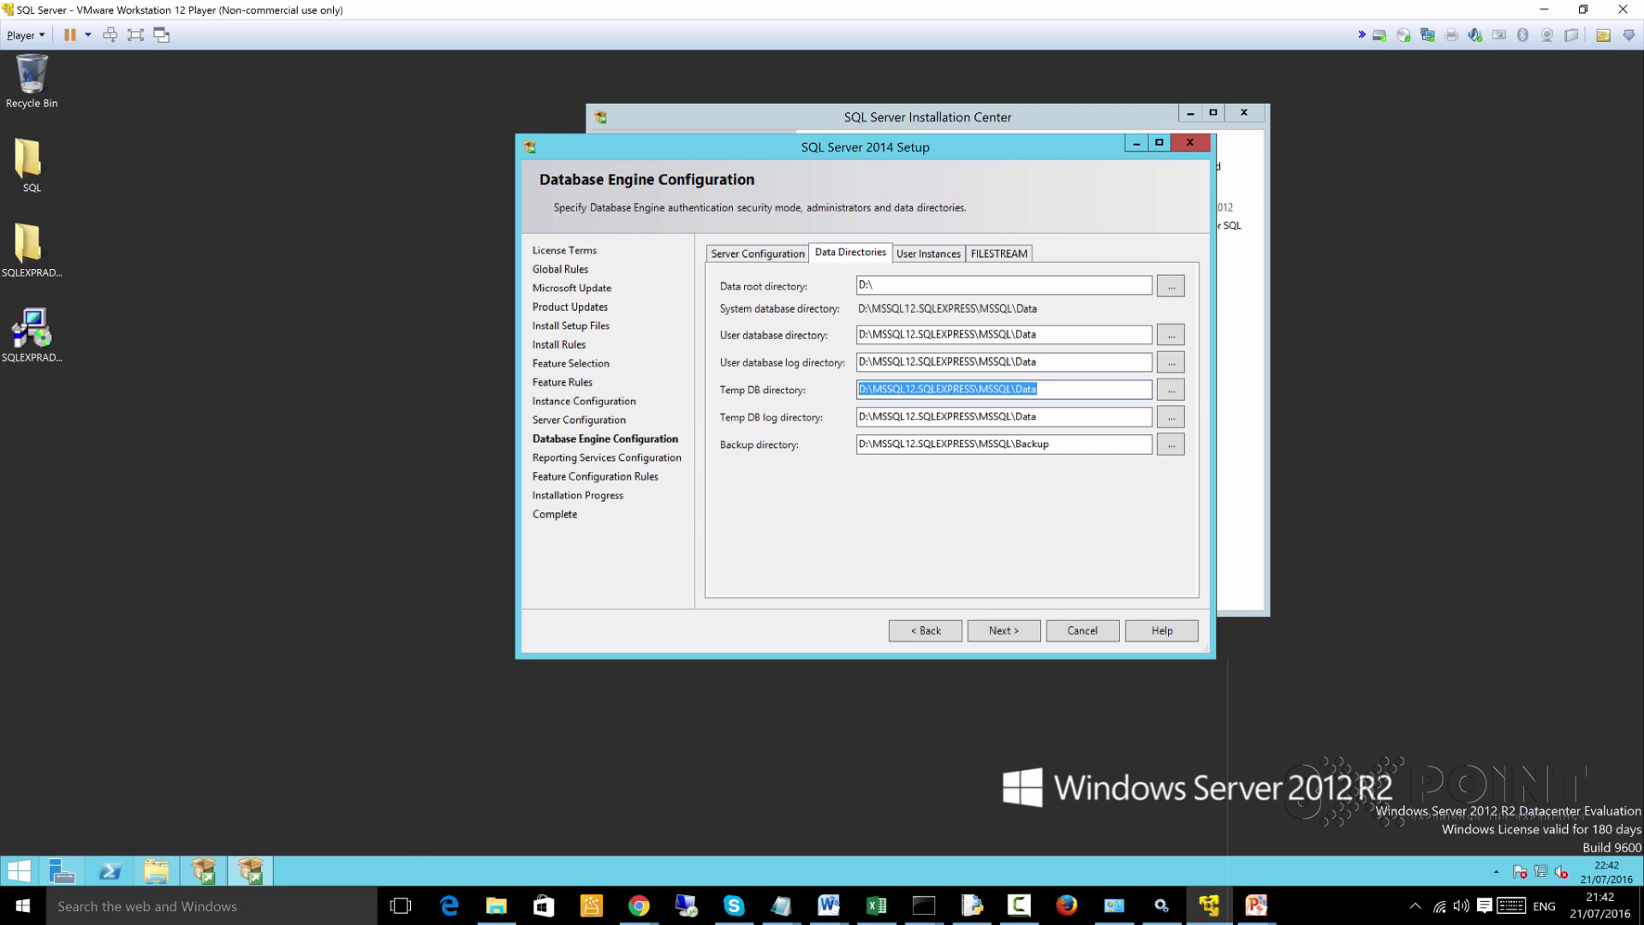
Bring the guest's Explorer window showing the Desktop folder to the front
click(864, 334)
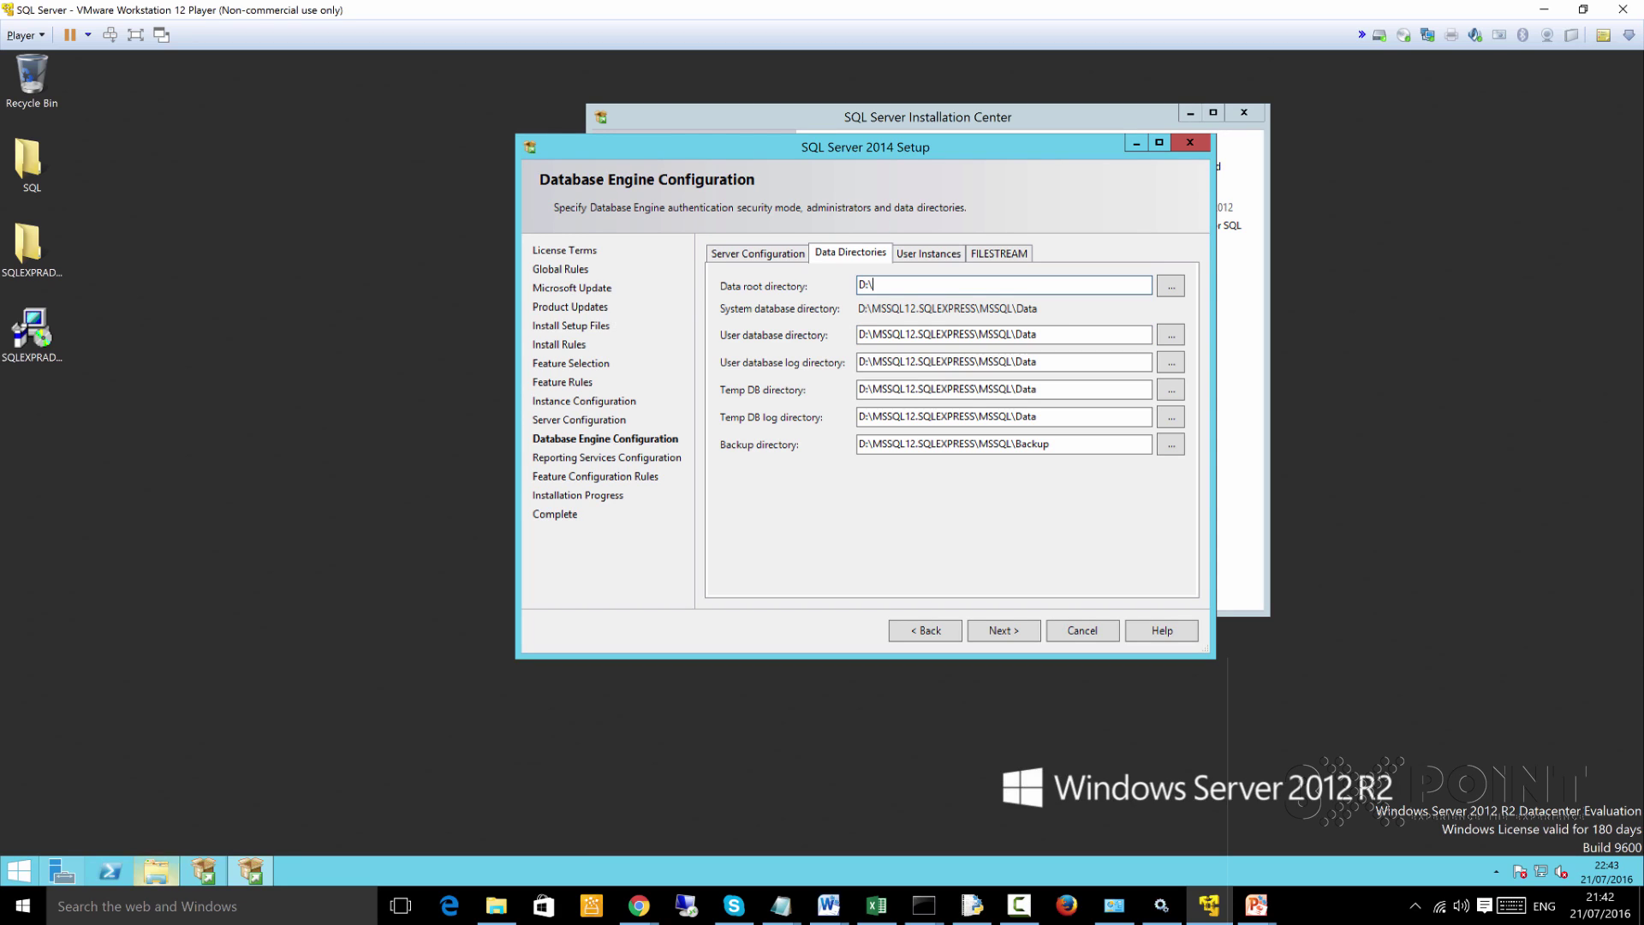
mouse_move(156, 871)
click(155, 792)
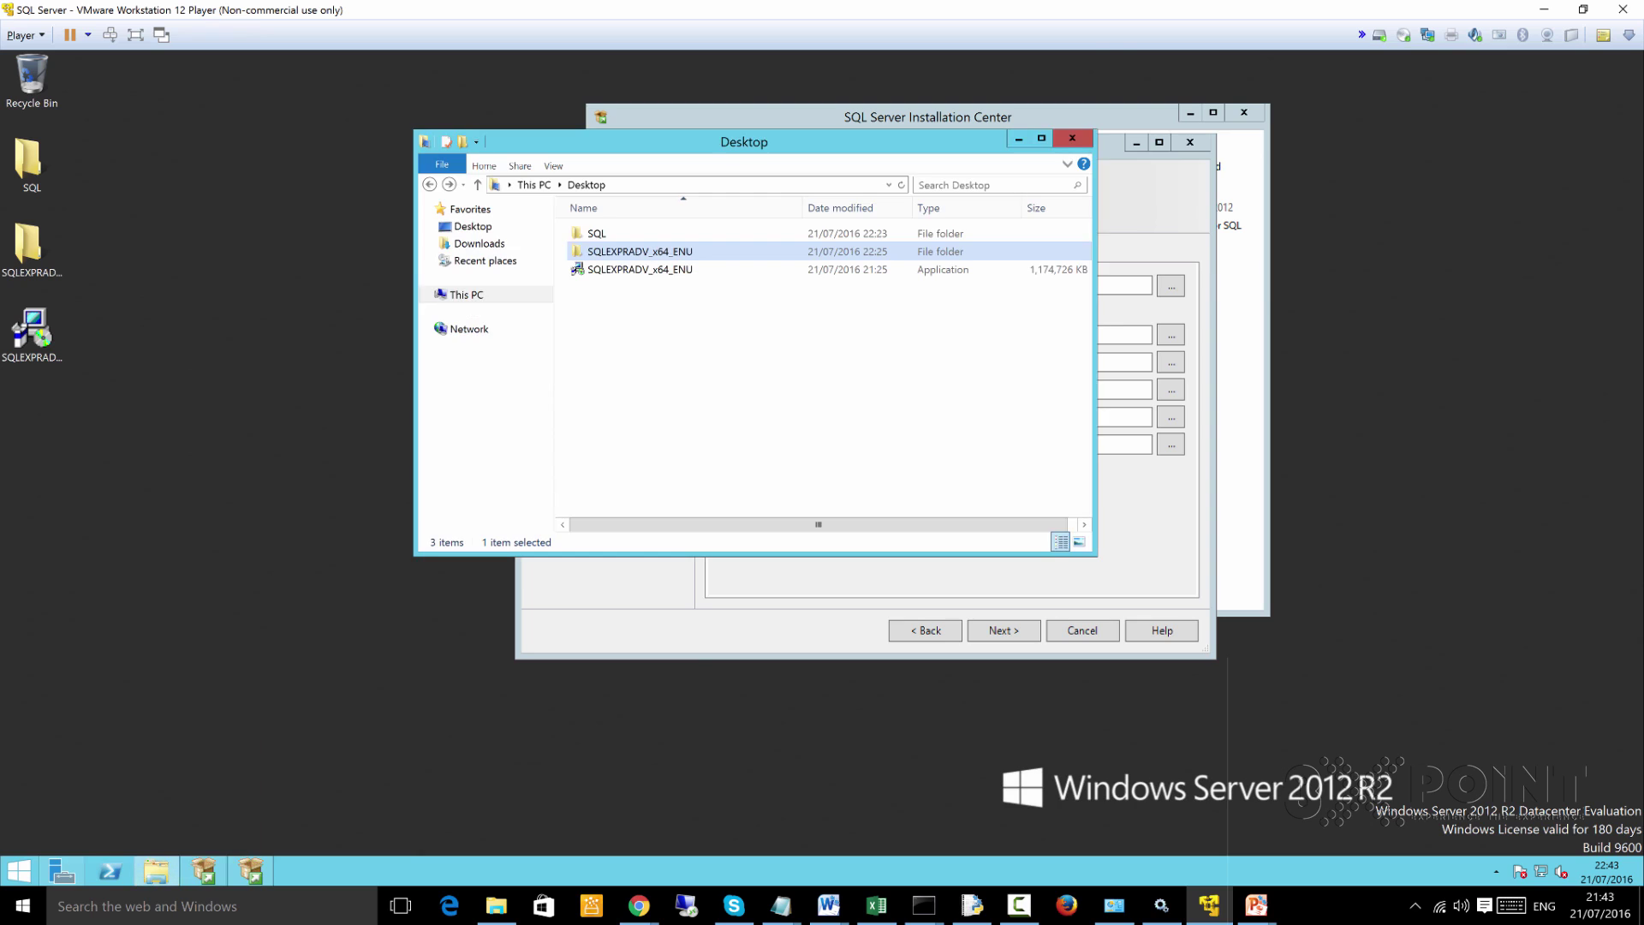
Go up from Desktop to This PC in Explorer, then return to SQL Setup's data root browse
key(alt+Up)
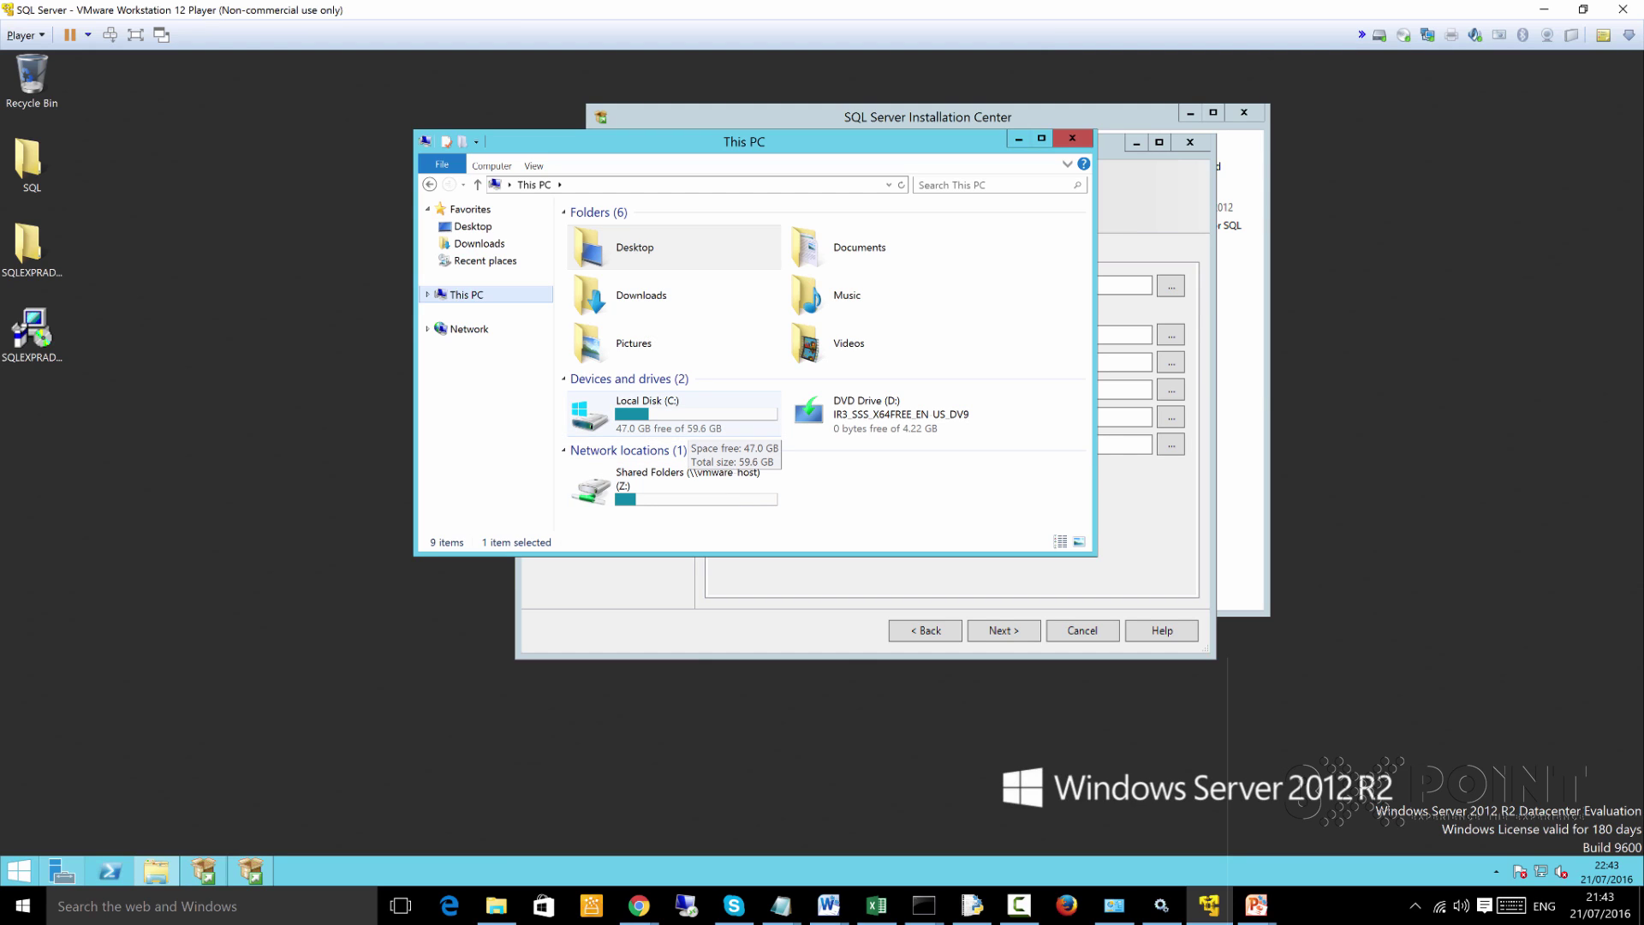
key(alt+Tab)
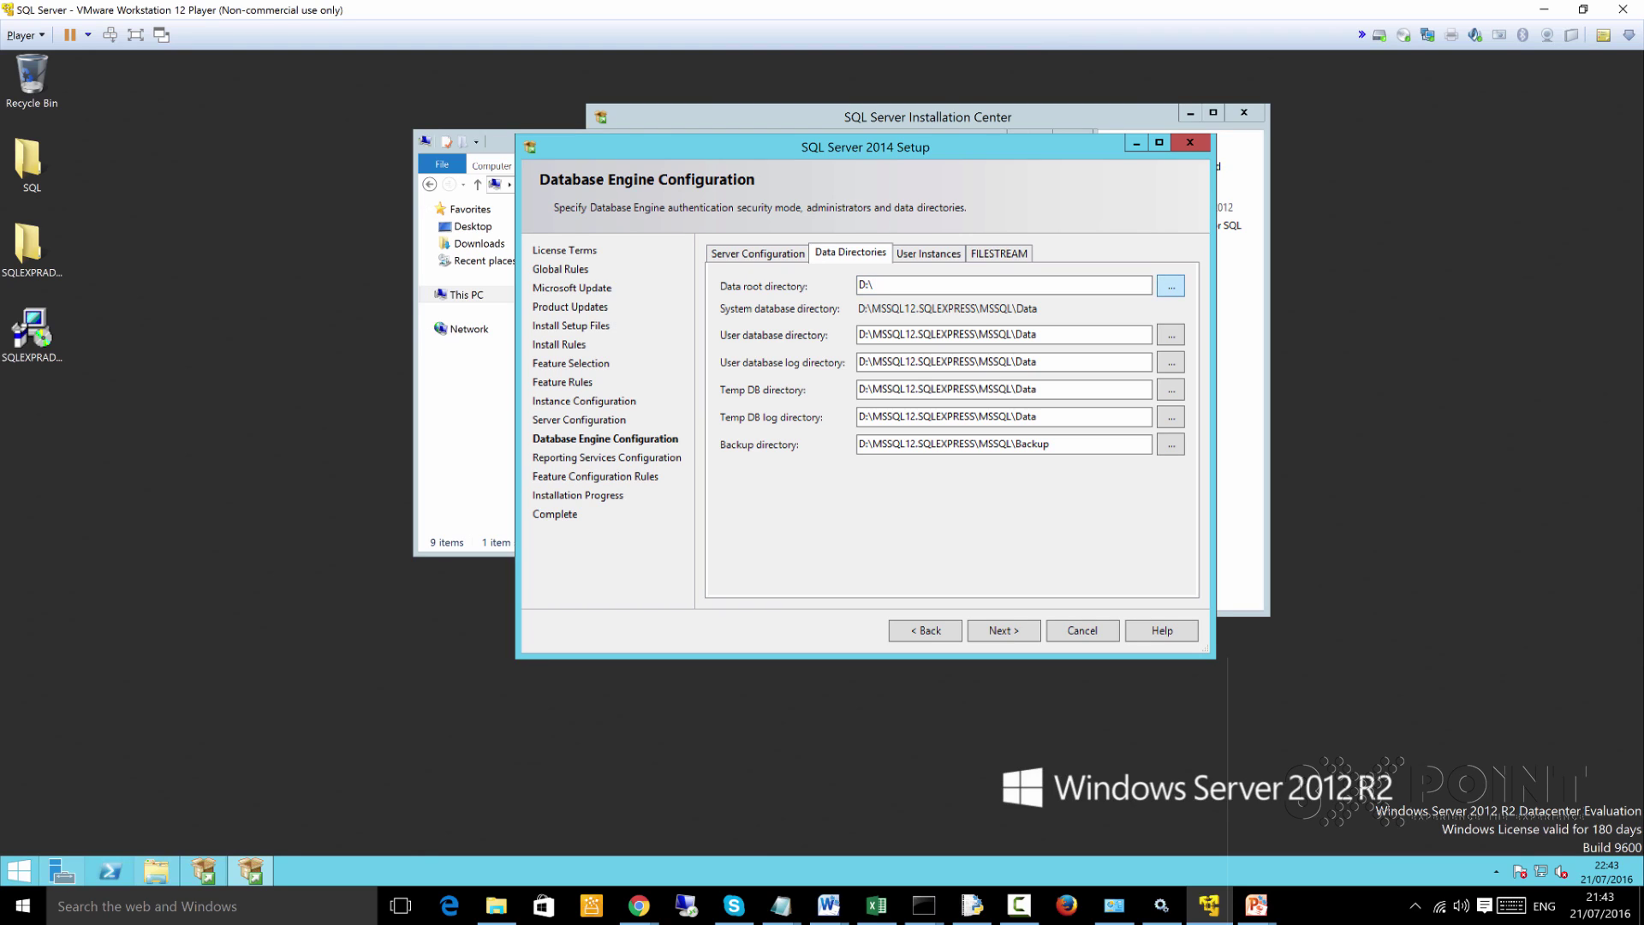
click(1170, 285)
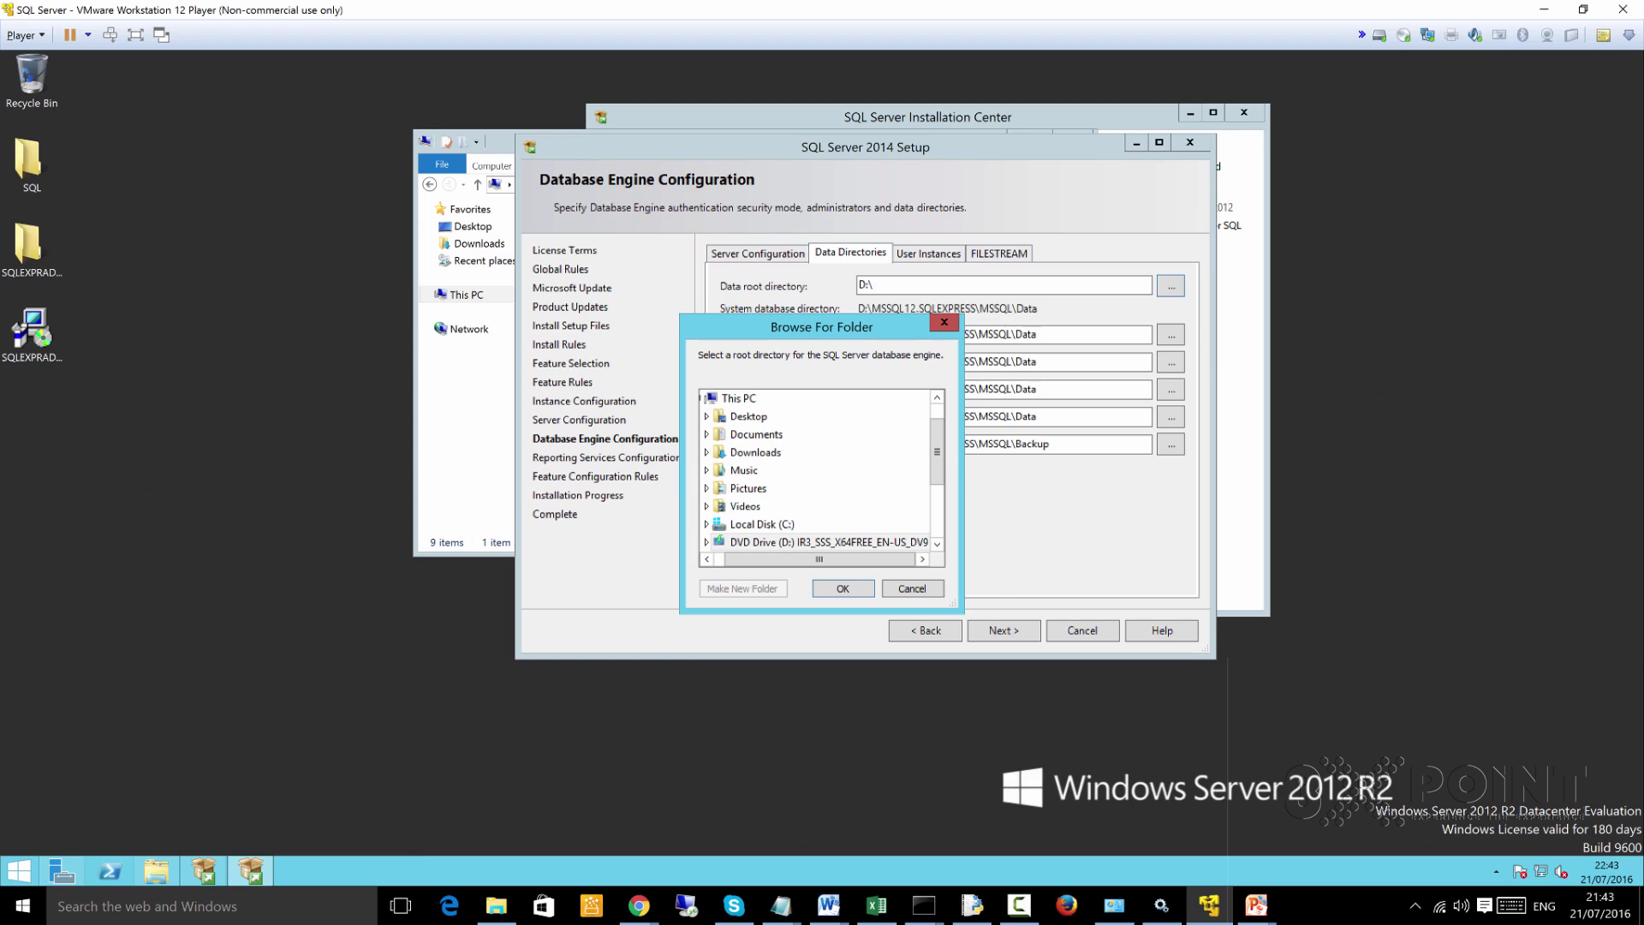
Choose C:\Users\Administrator\Desktop\SQL as the data root folder
double_click(748, 417)
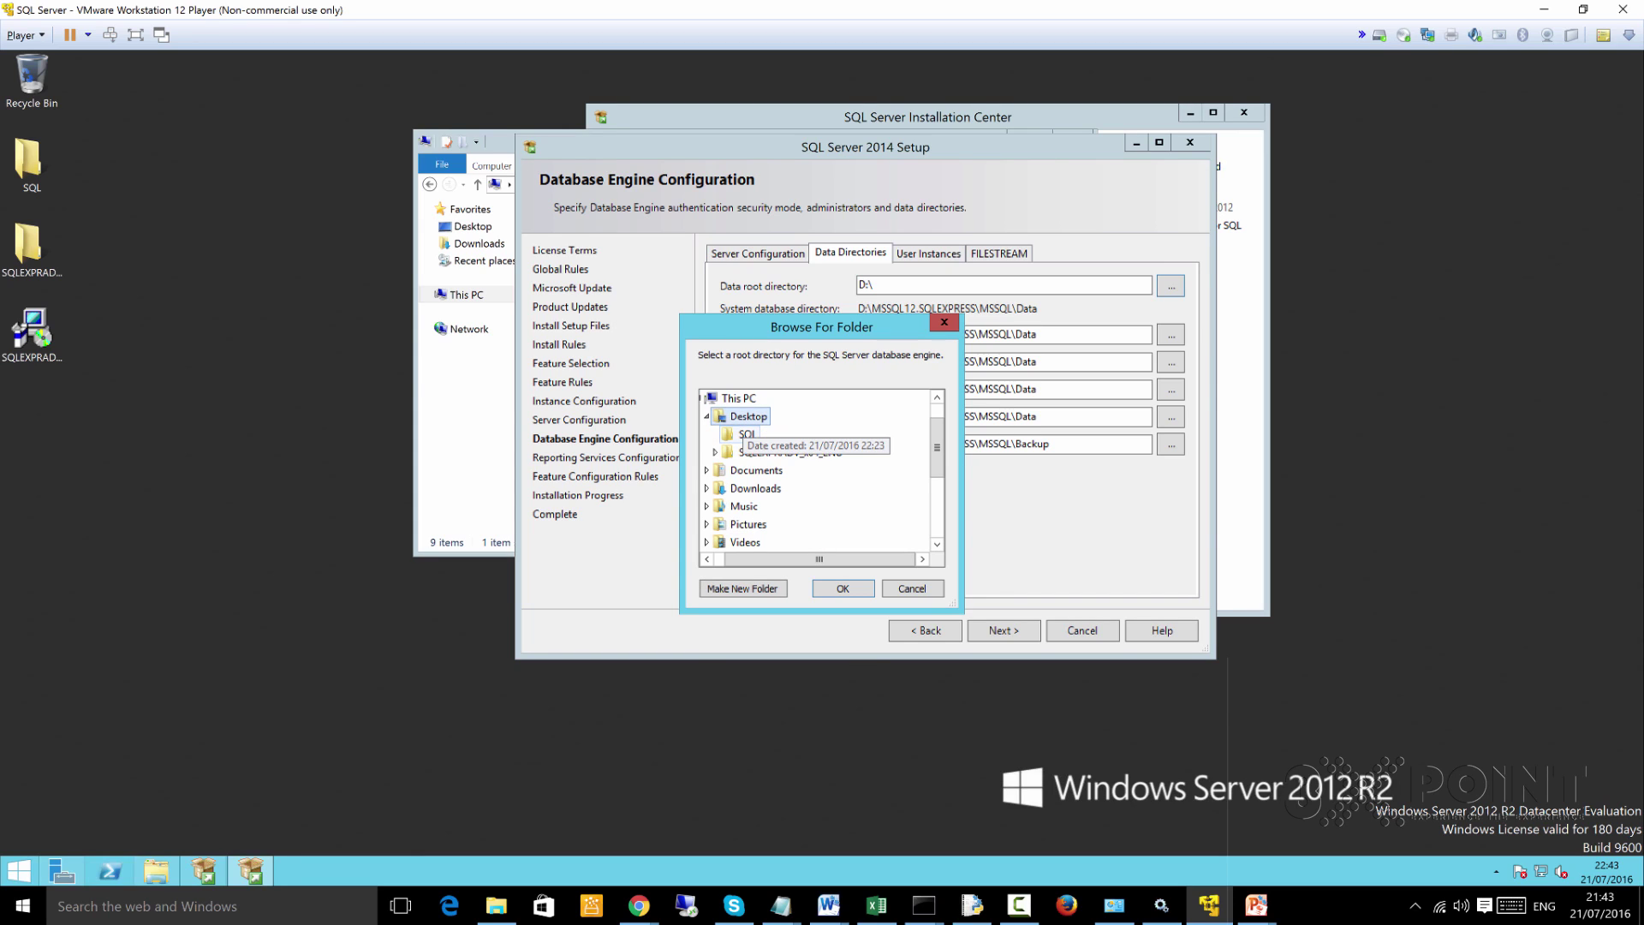
click(745, 434)
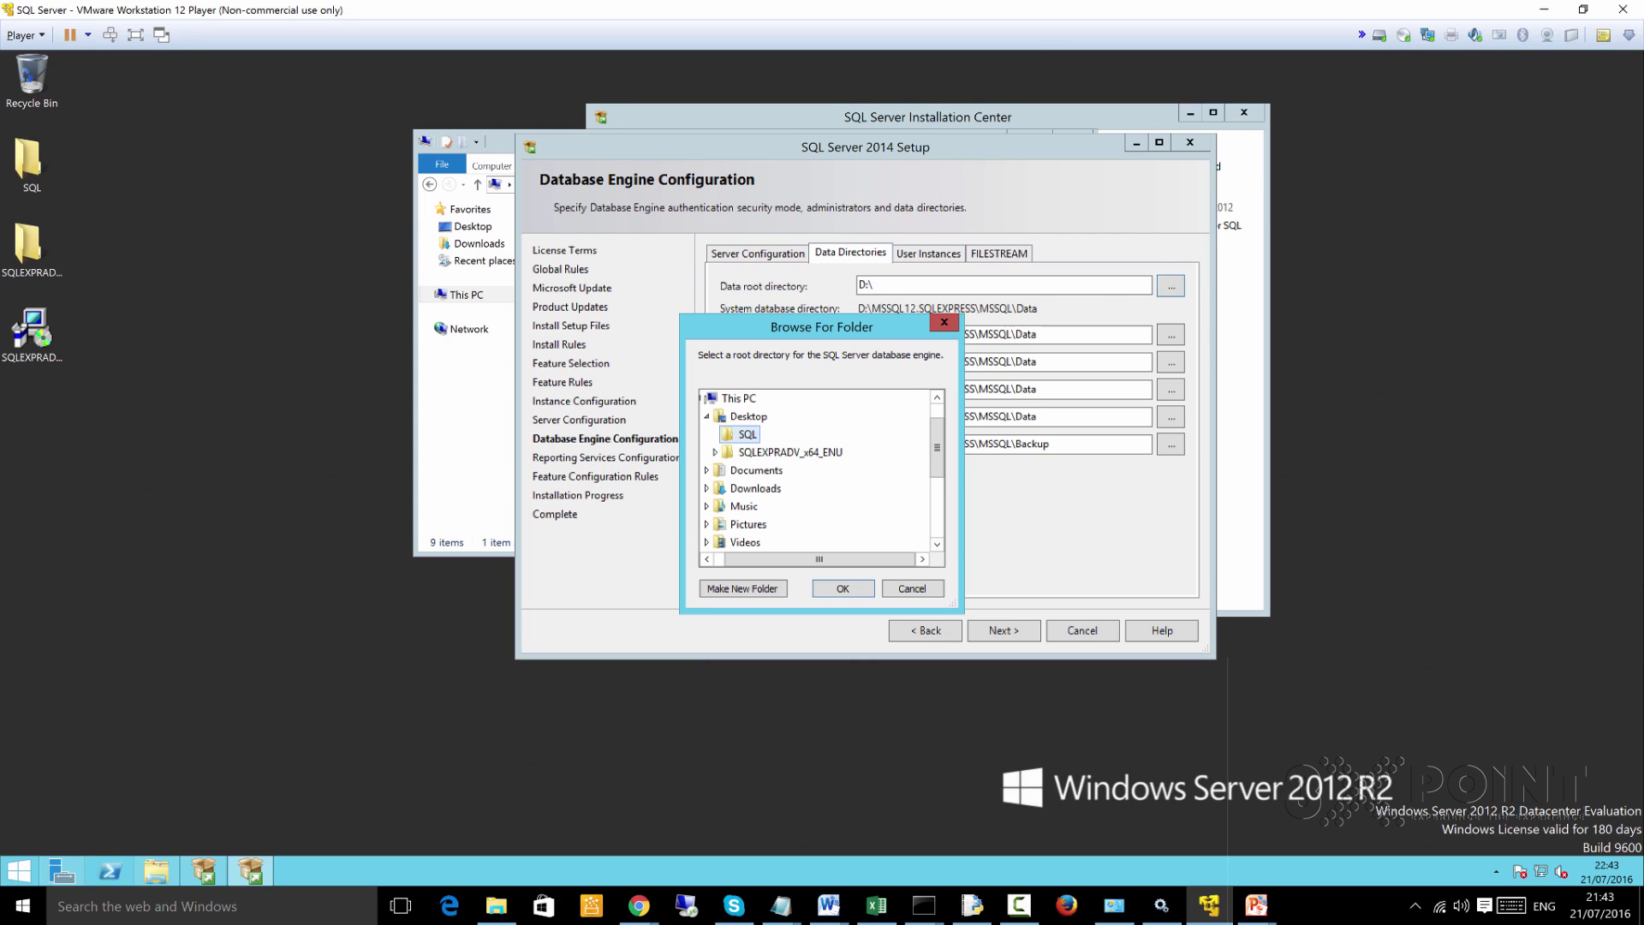
key(Return)
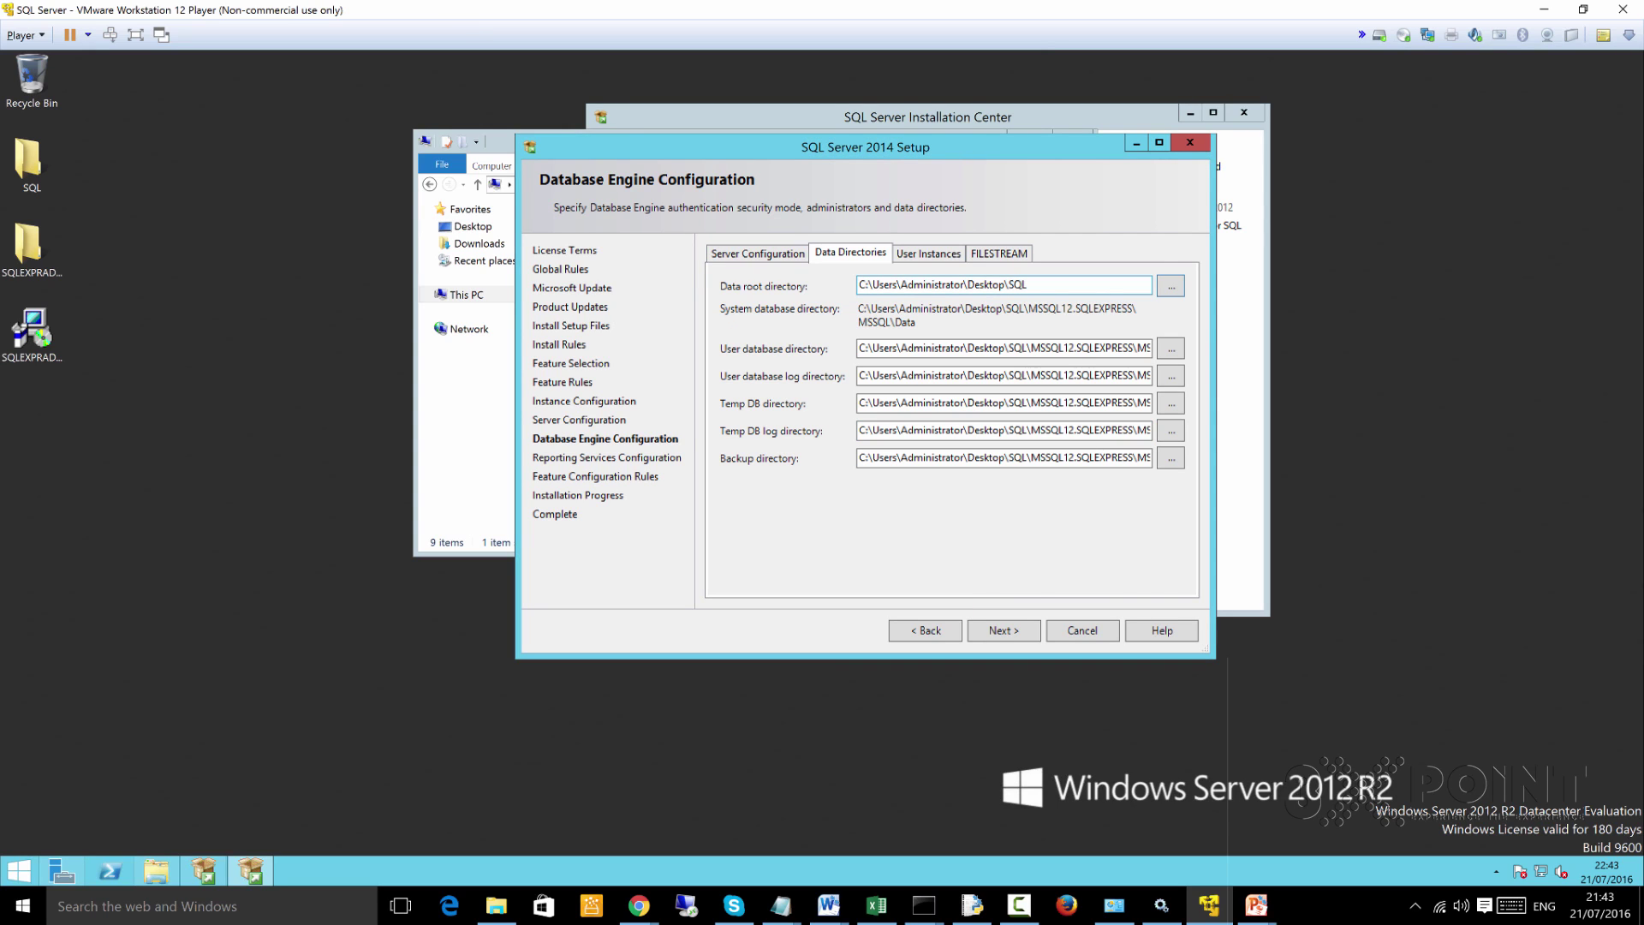
Check the user database and log paths now under the SQL folder, then view User Instances
drag(985, 348, 859, 348)
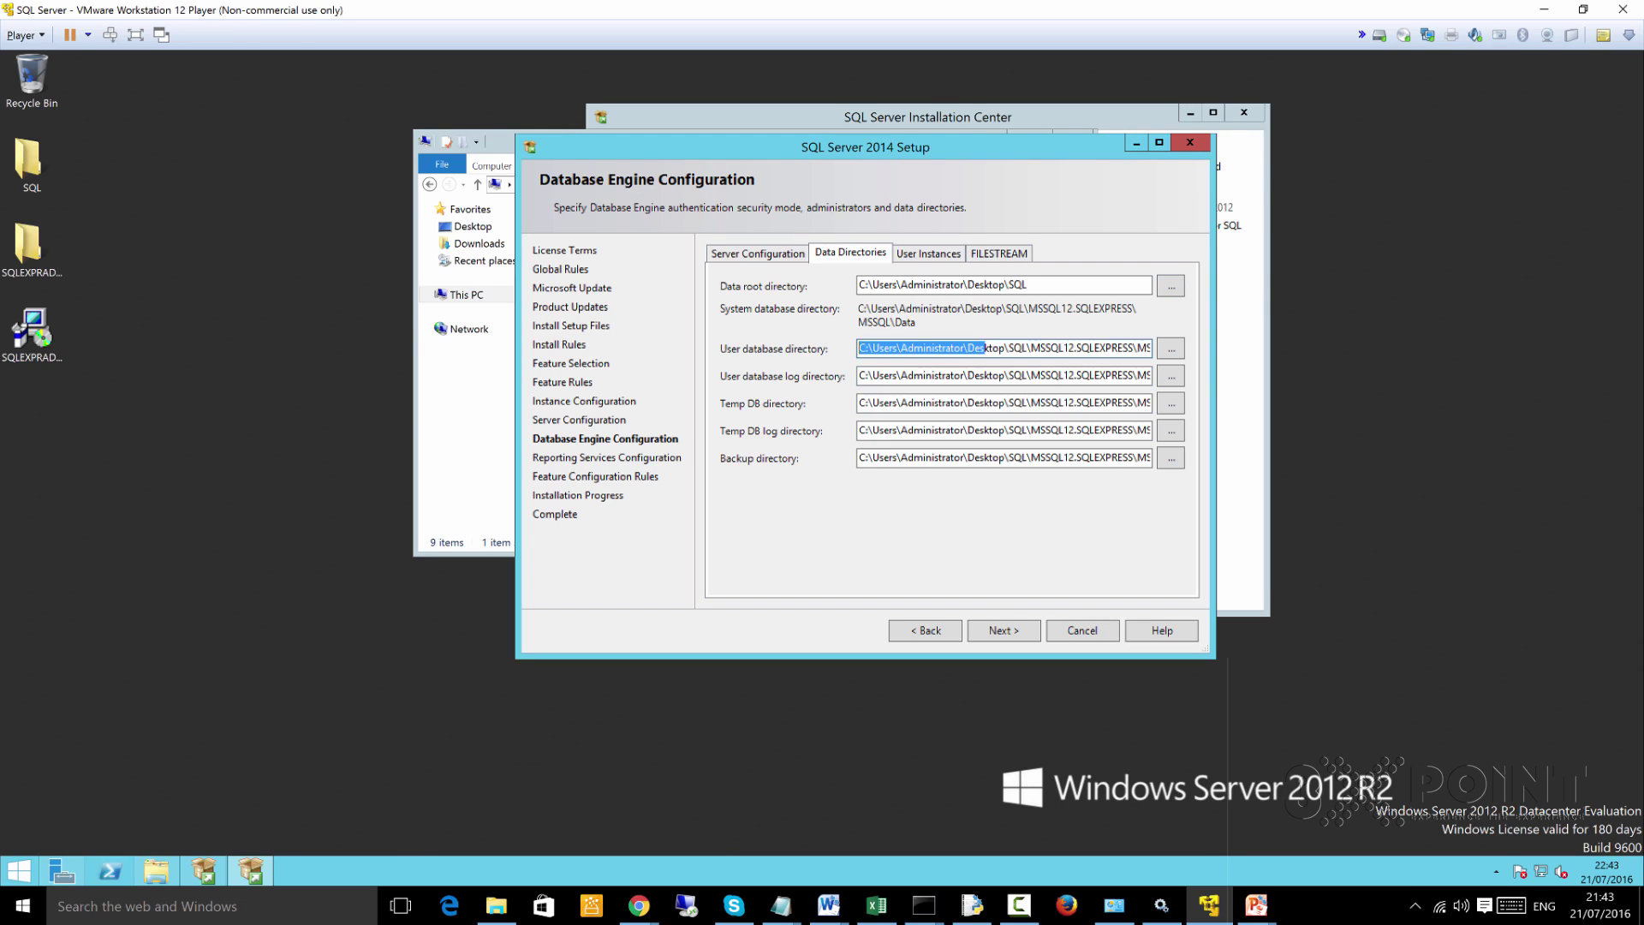
click(1080, 348)
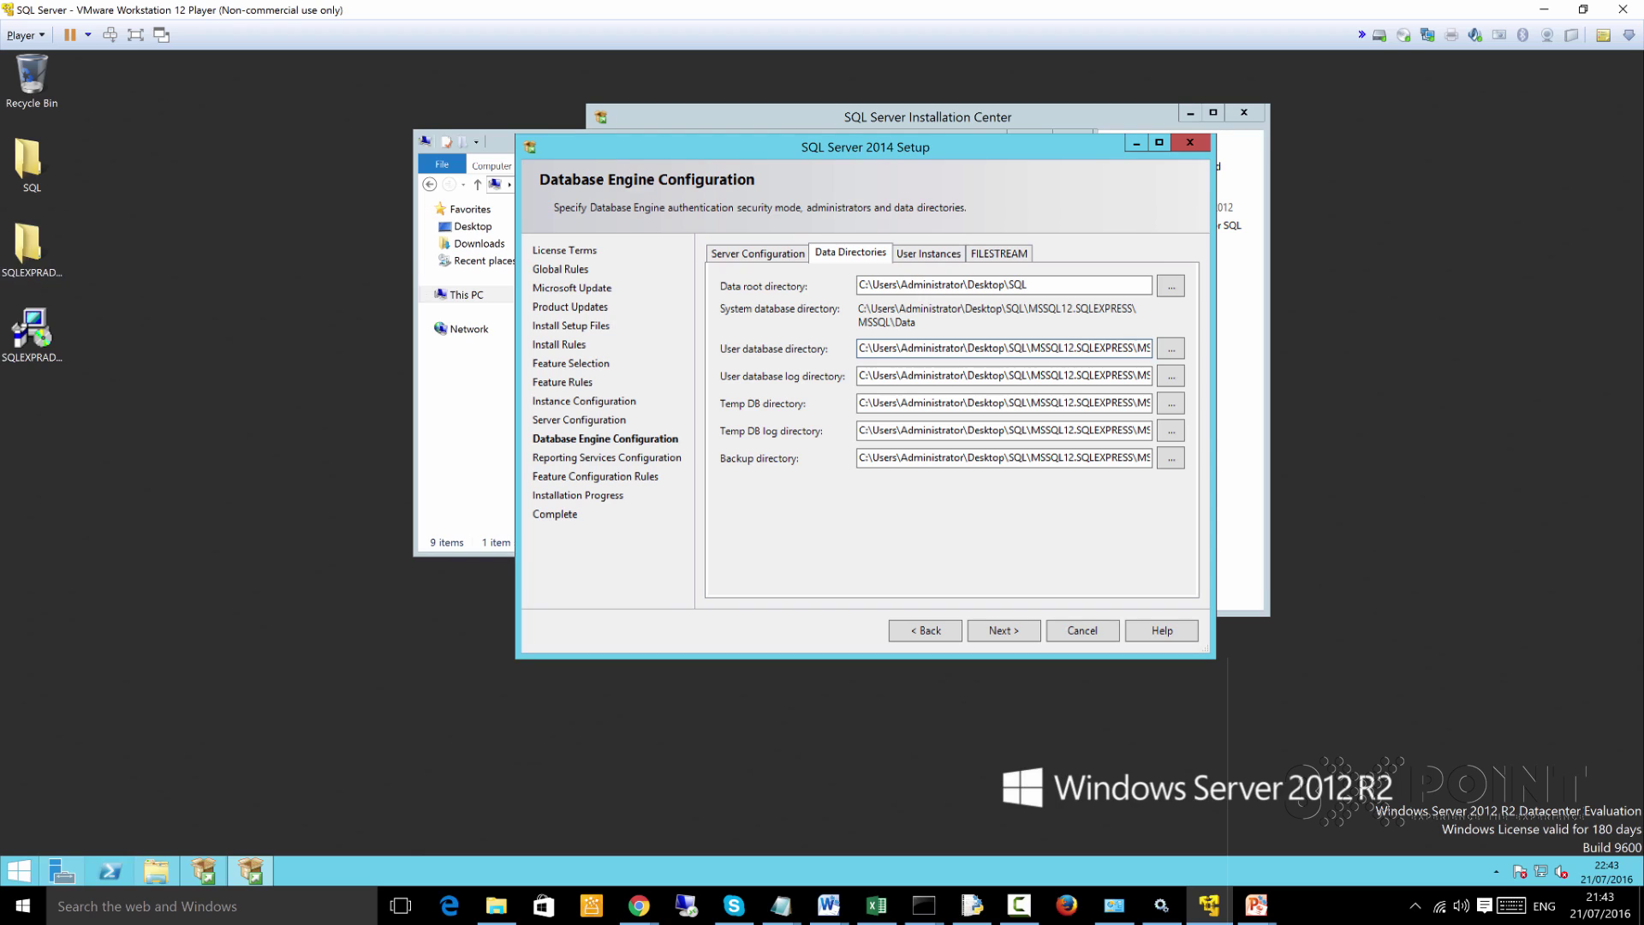
drag(1106, 375, 1031, 375)
click(1027, 285)
key(ctrl+Tab)
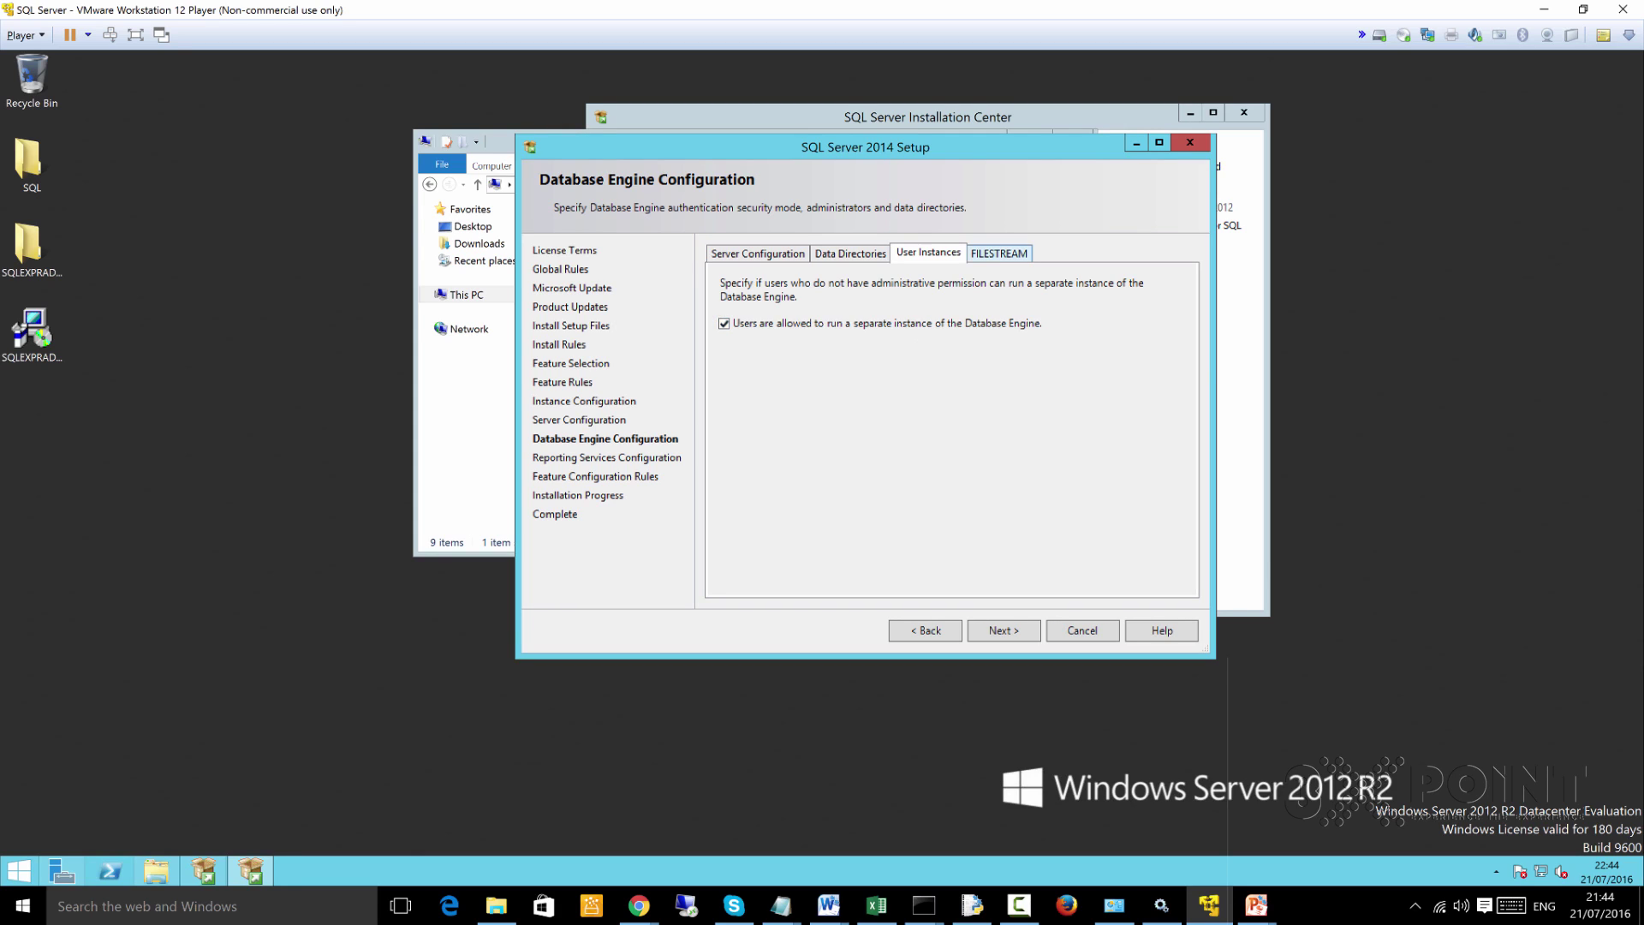
Cycle through the FILESTREAM and Server Configuration tabs and advance to Reporting Services Configuration
key(ctrl+Tab)
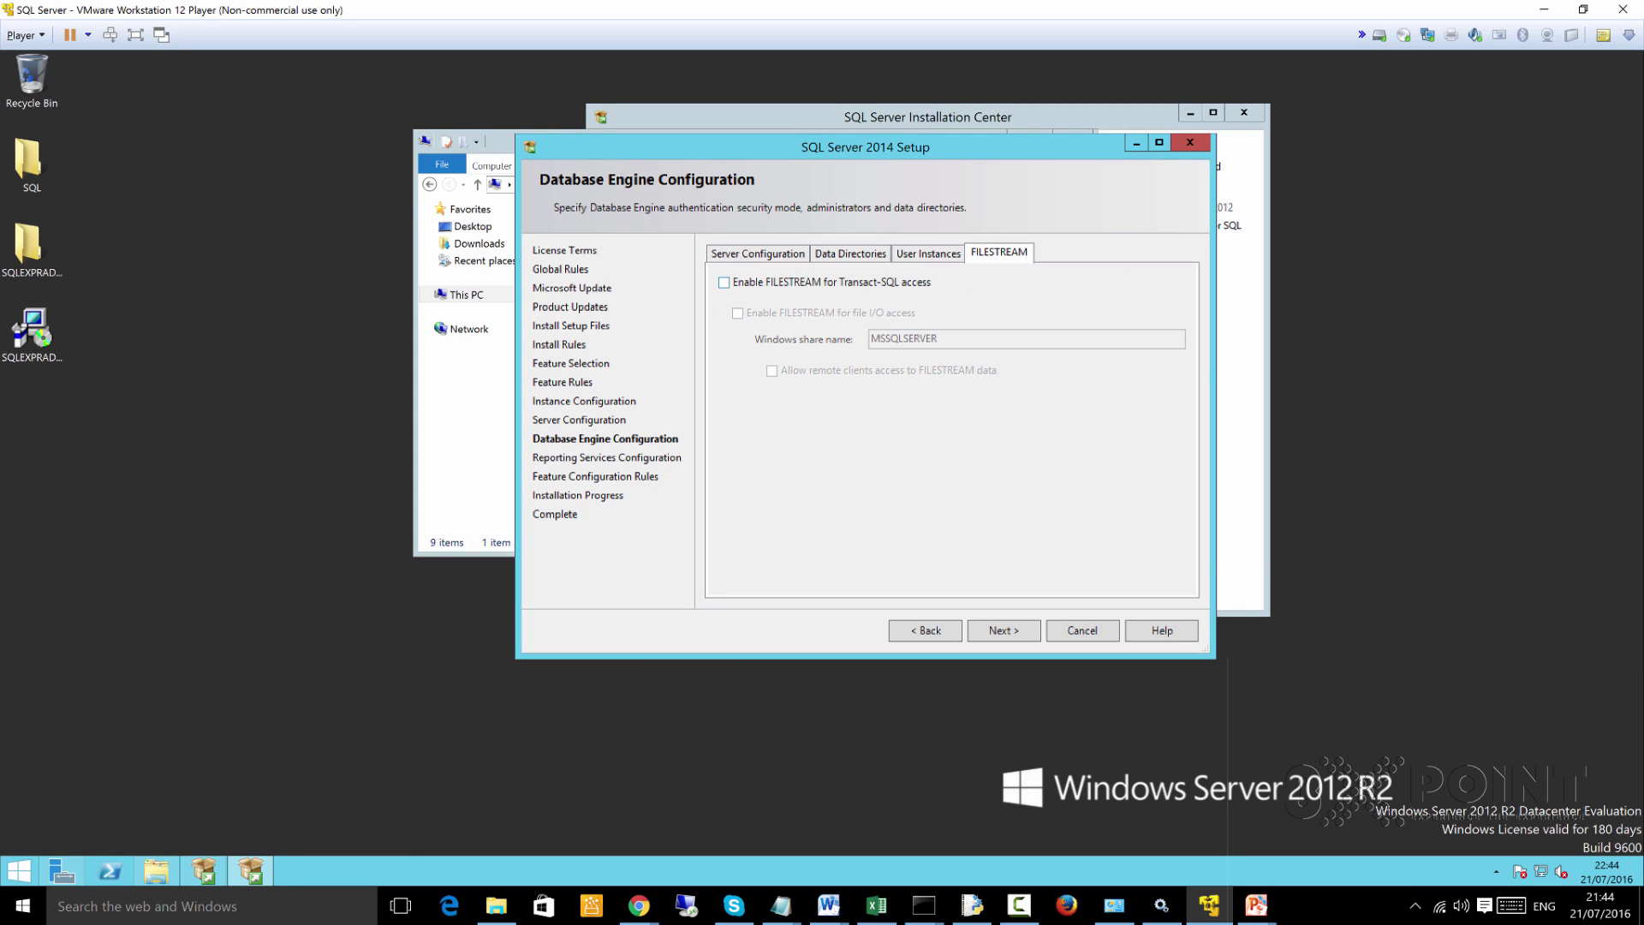
key(ctrl+Tab)
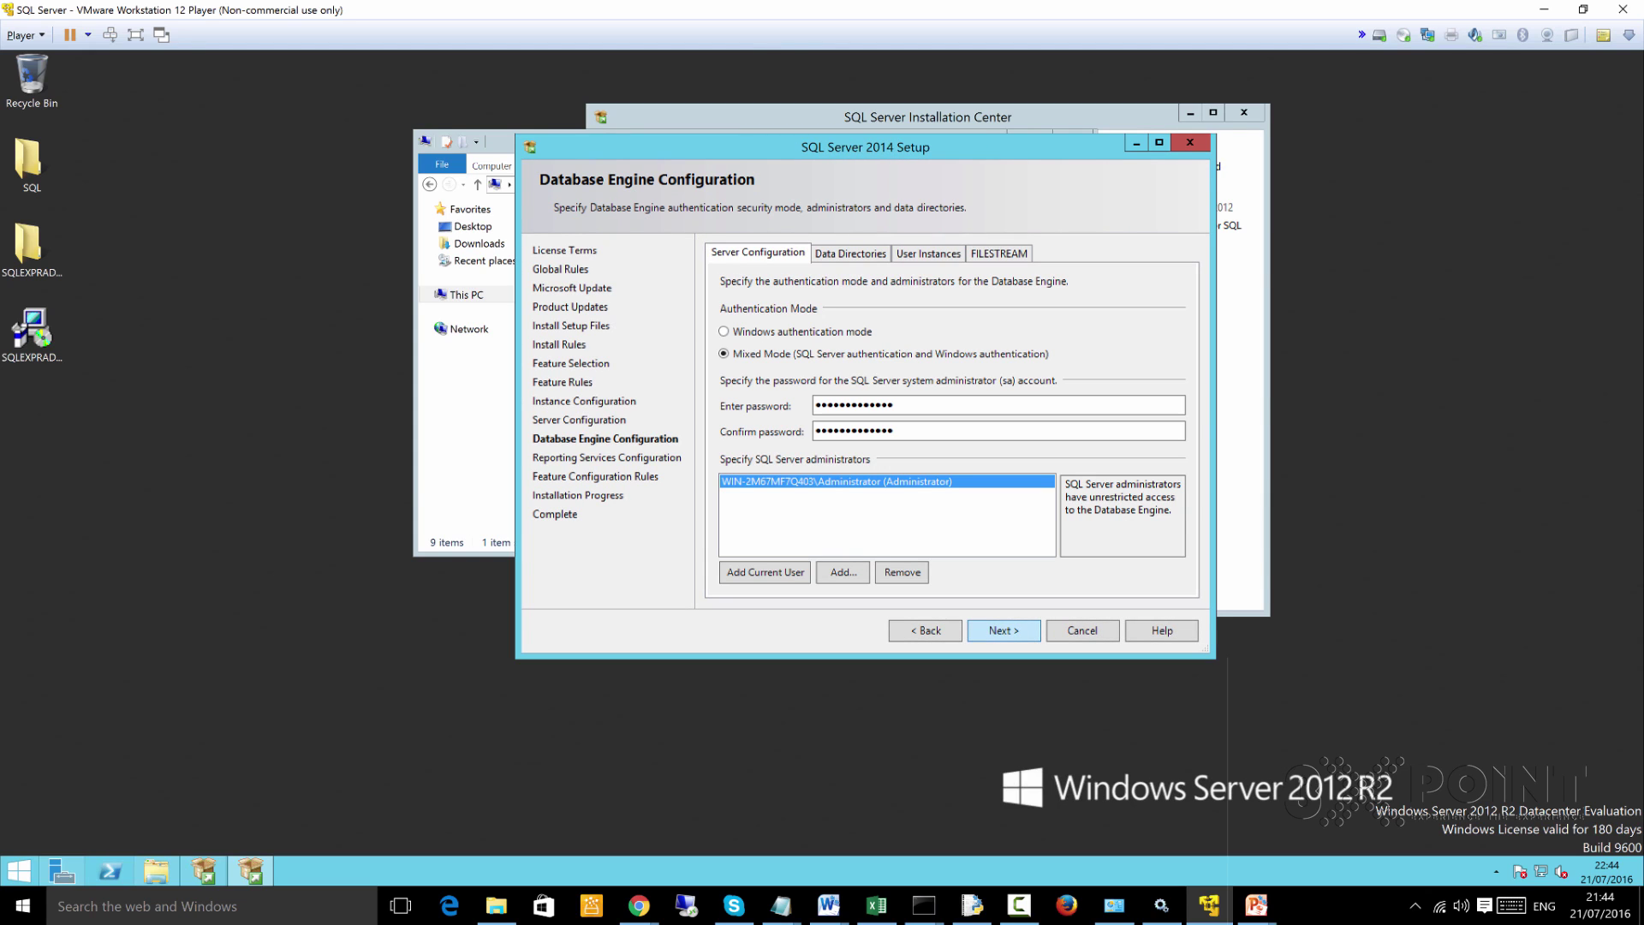
key(Return)
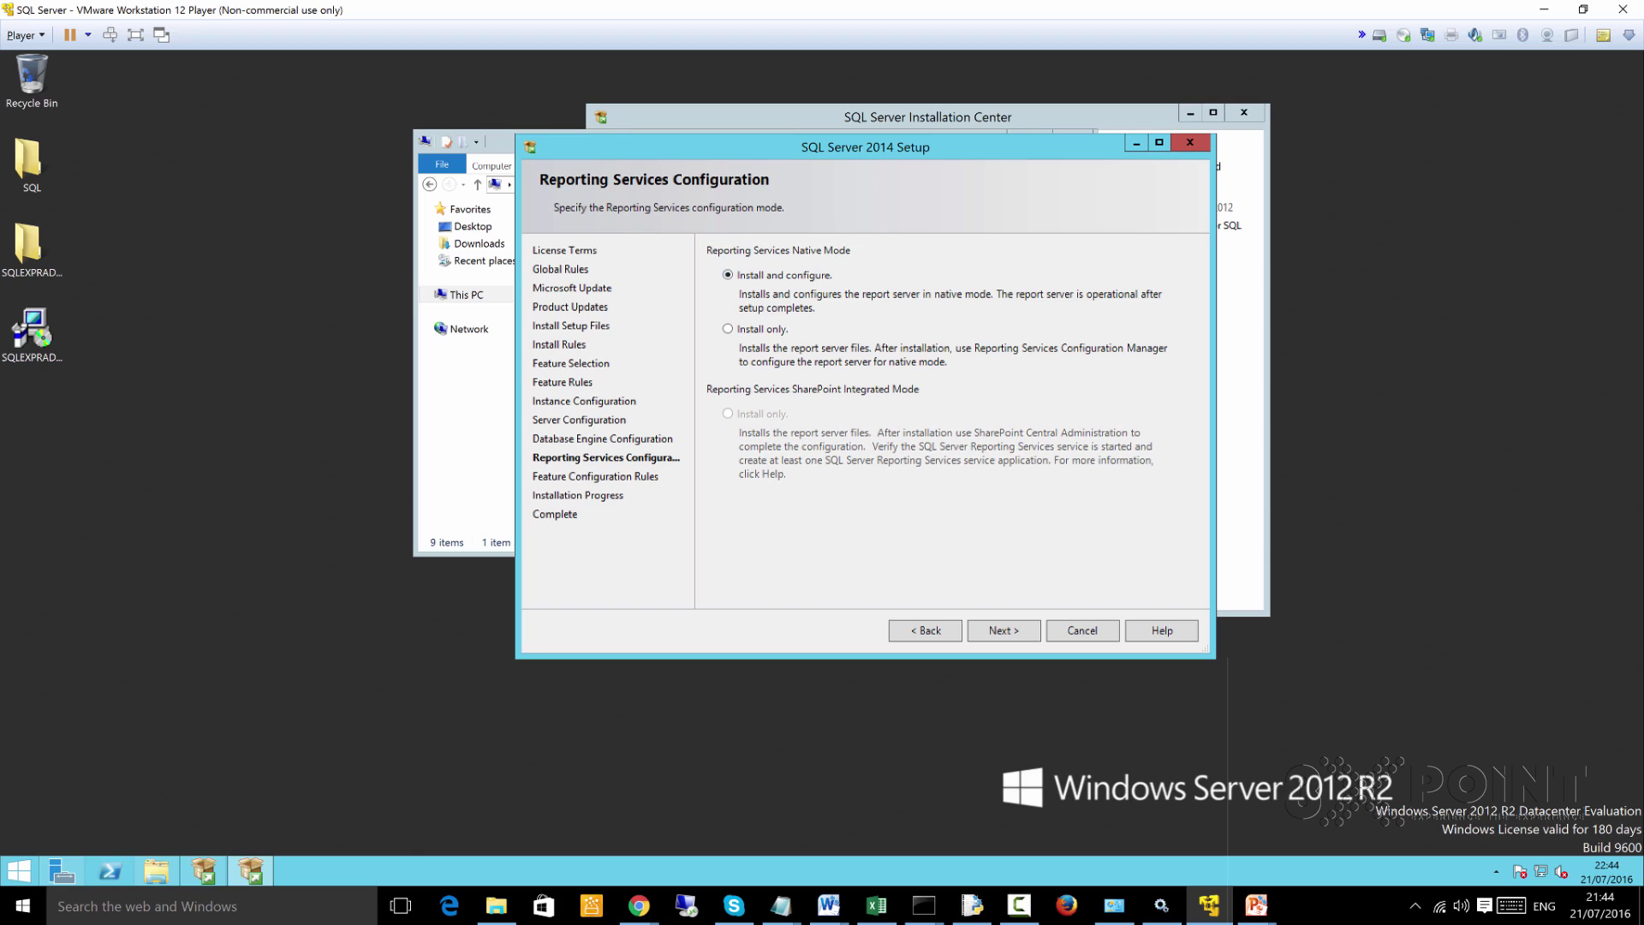
Start the SQL Server installation and move the Setup window to the upper left
key(Return)
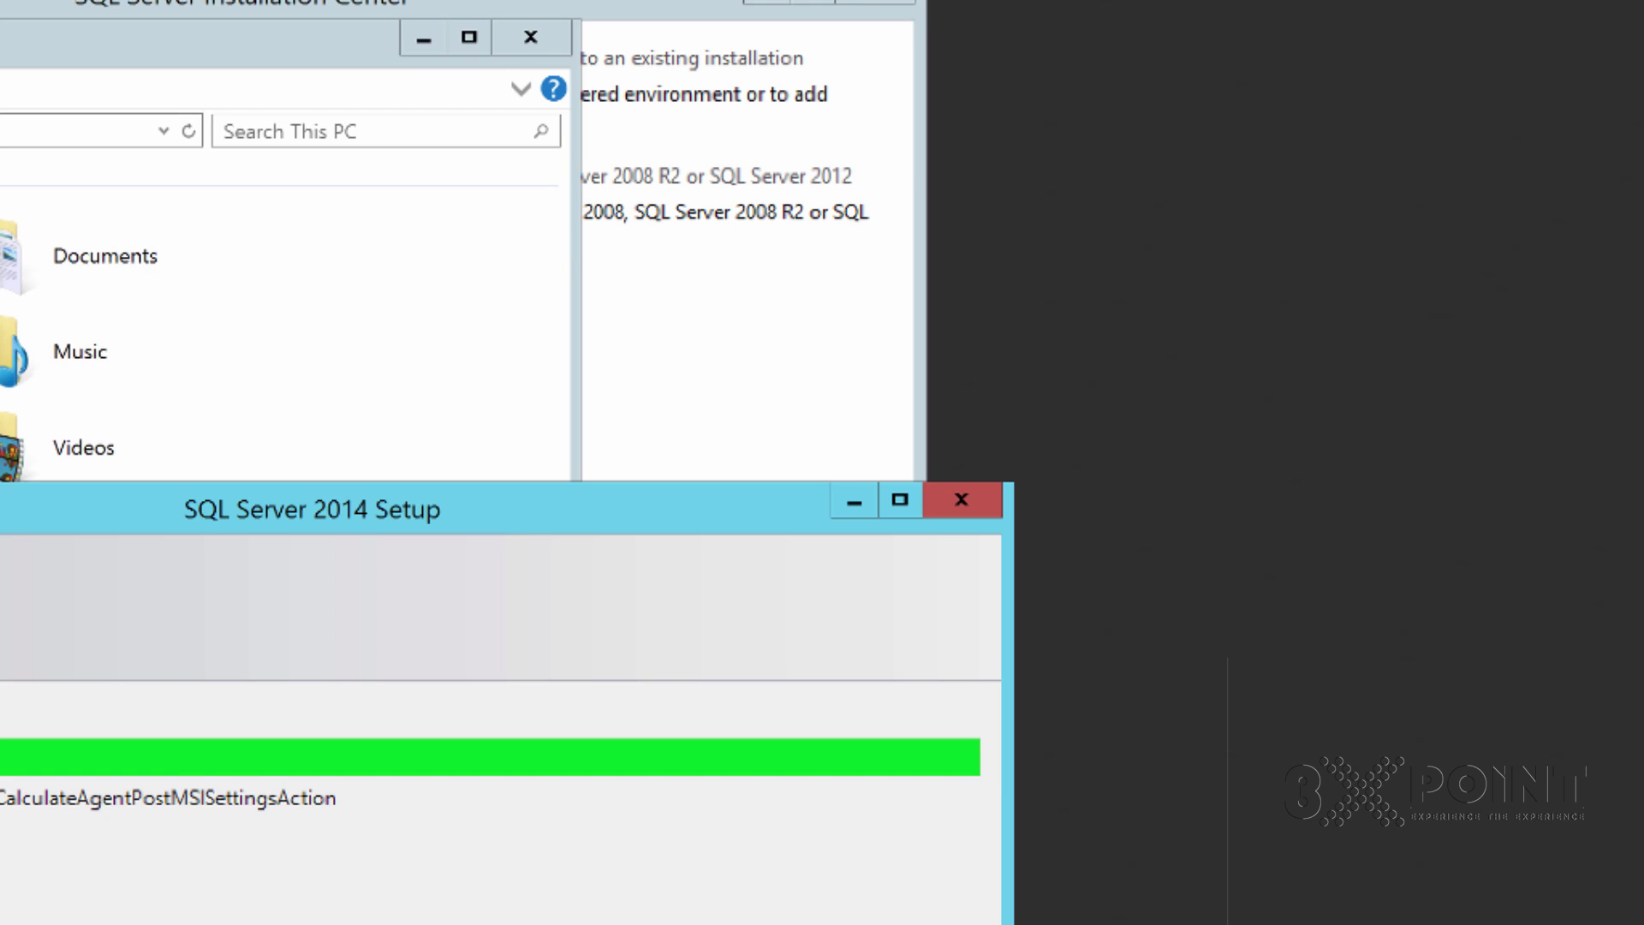
drag(205, 518, 53, 185)
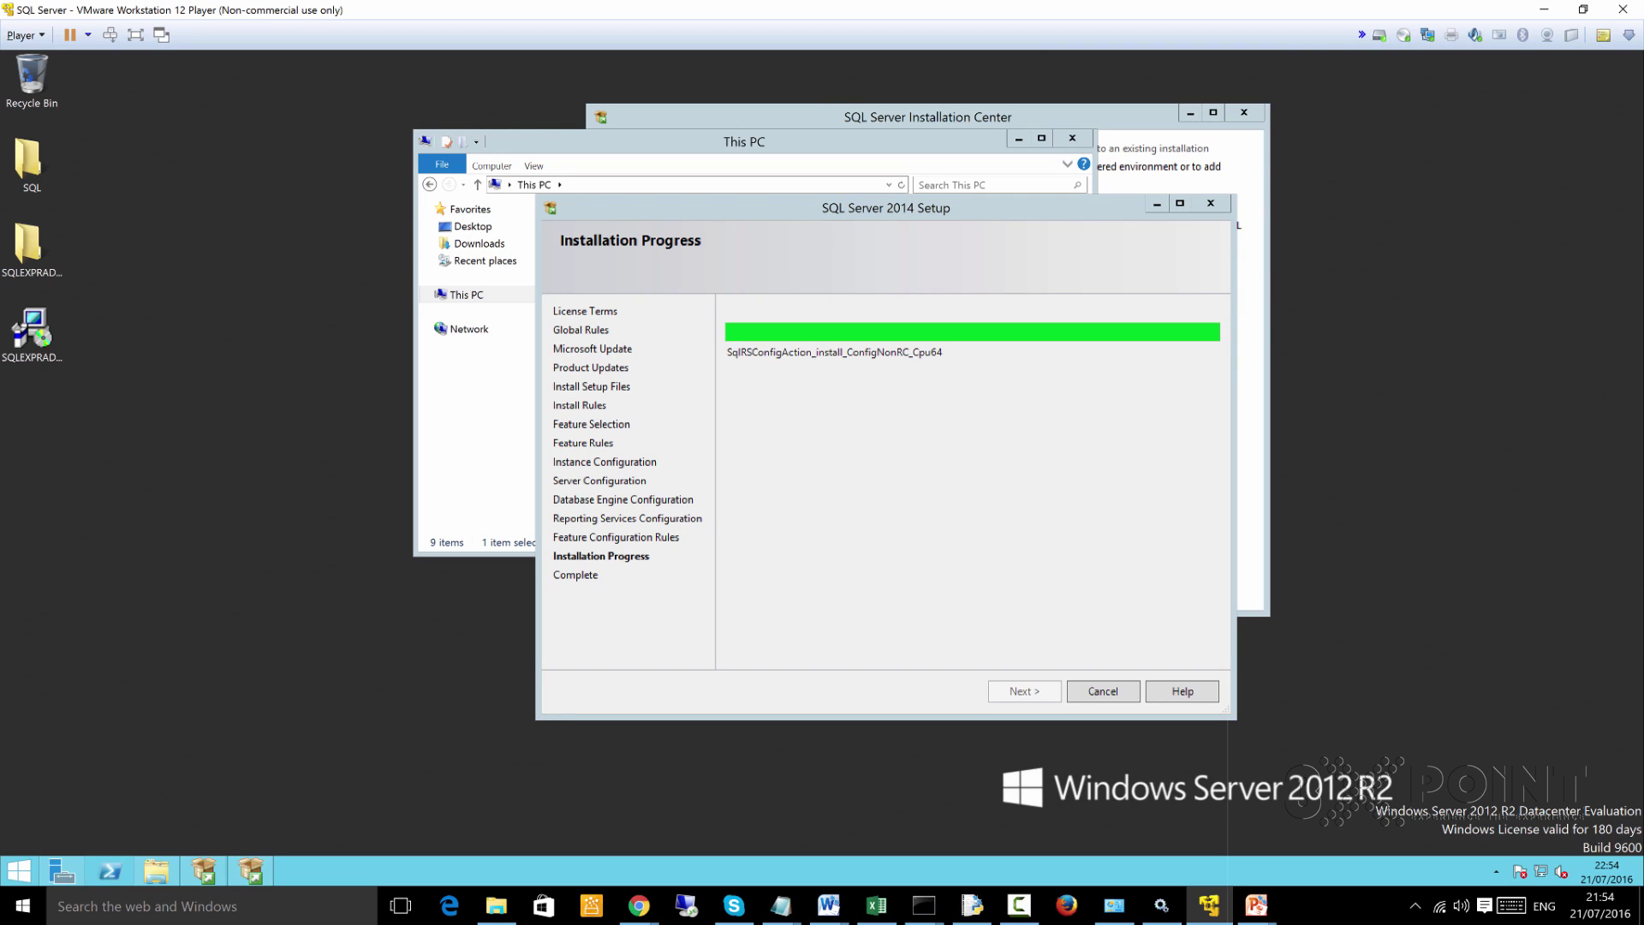
Check Memory and CPU usage in Task Manager's Performance view, then minimize it
right_click(379, 870)
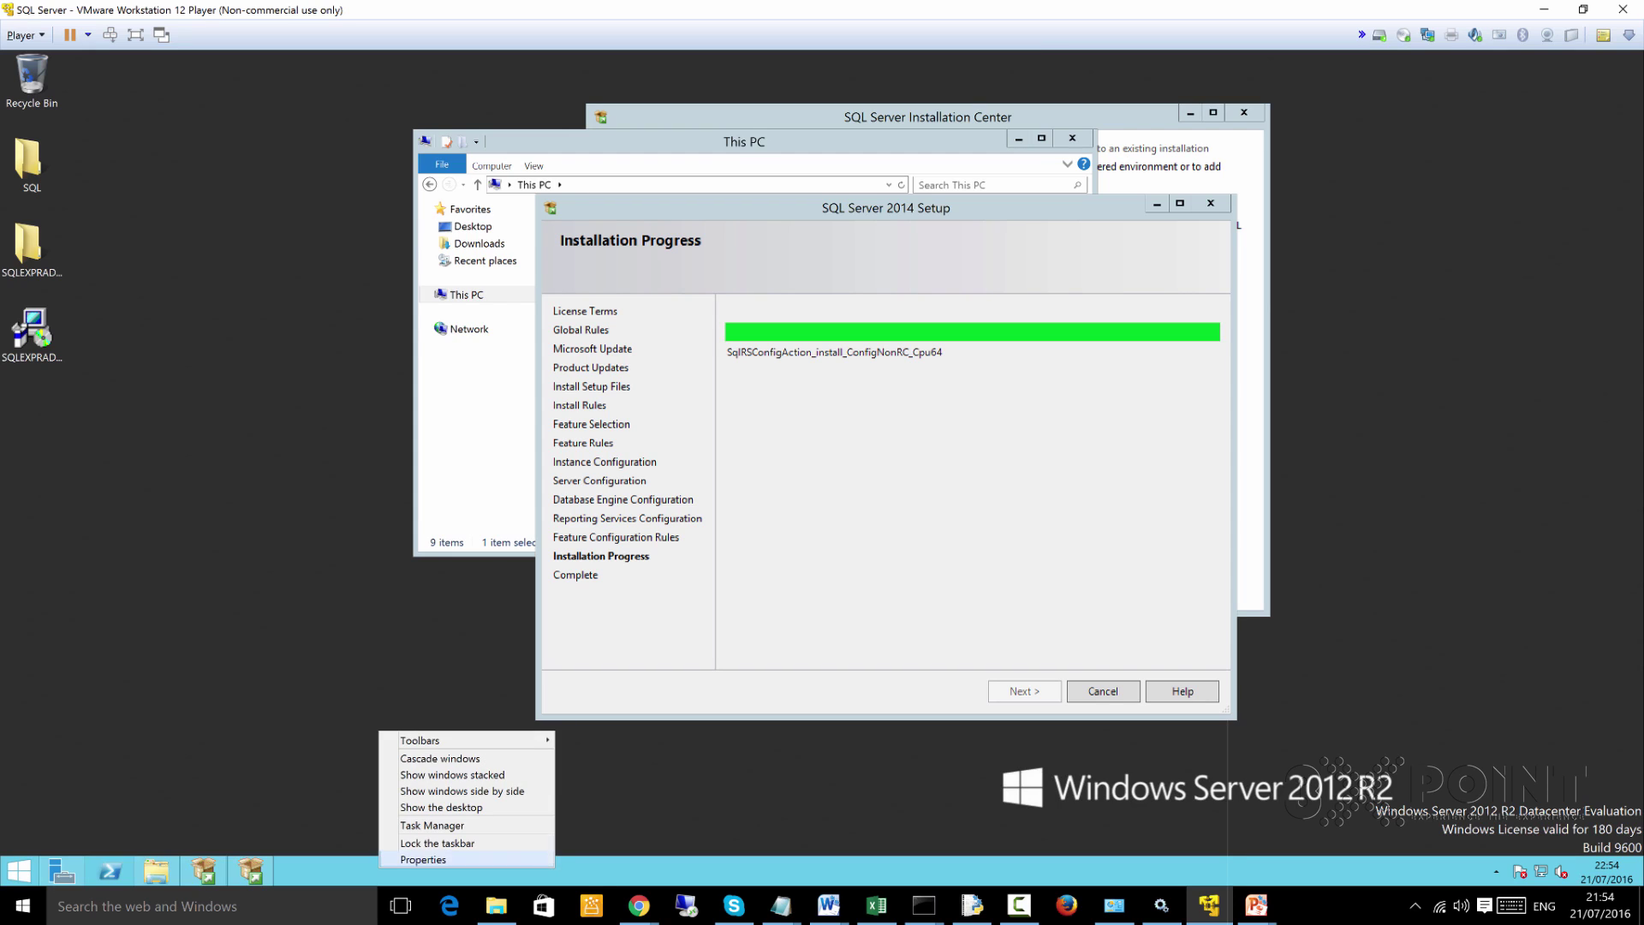
click(467, 824)
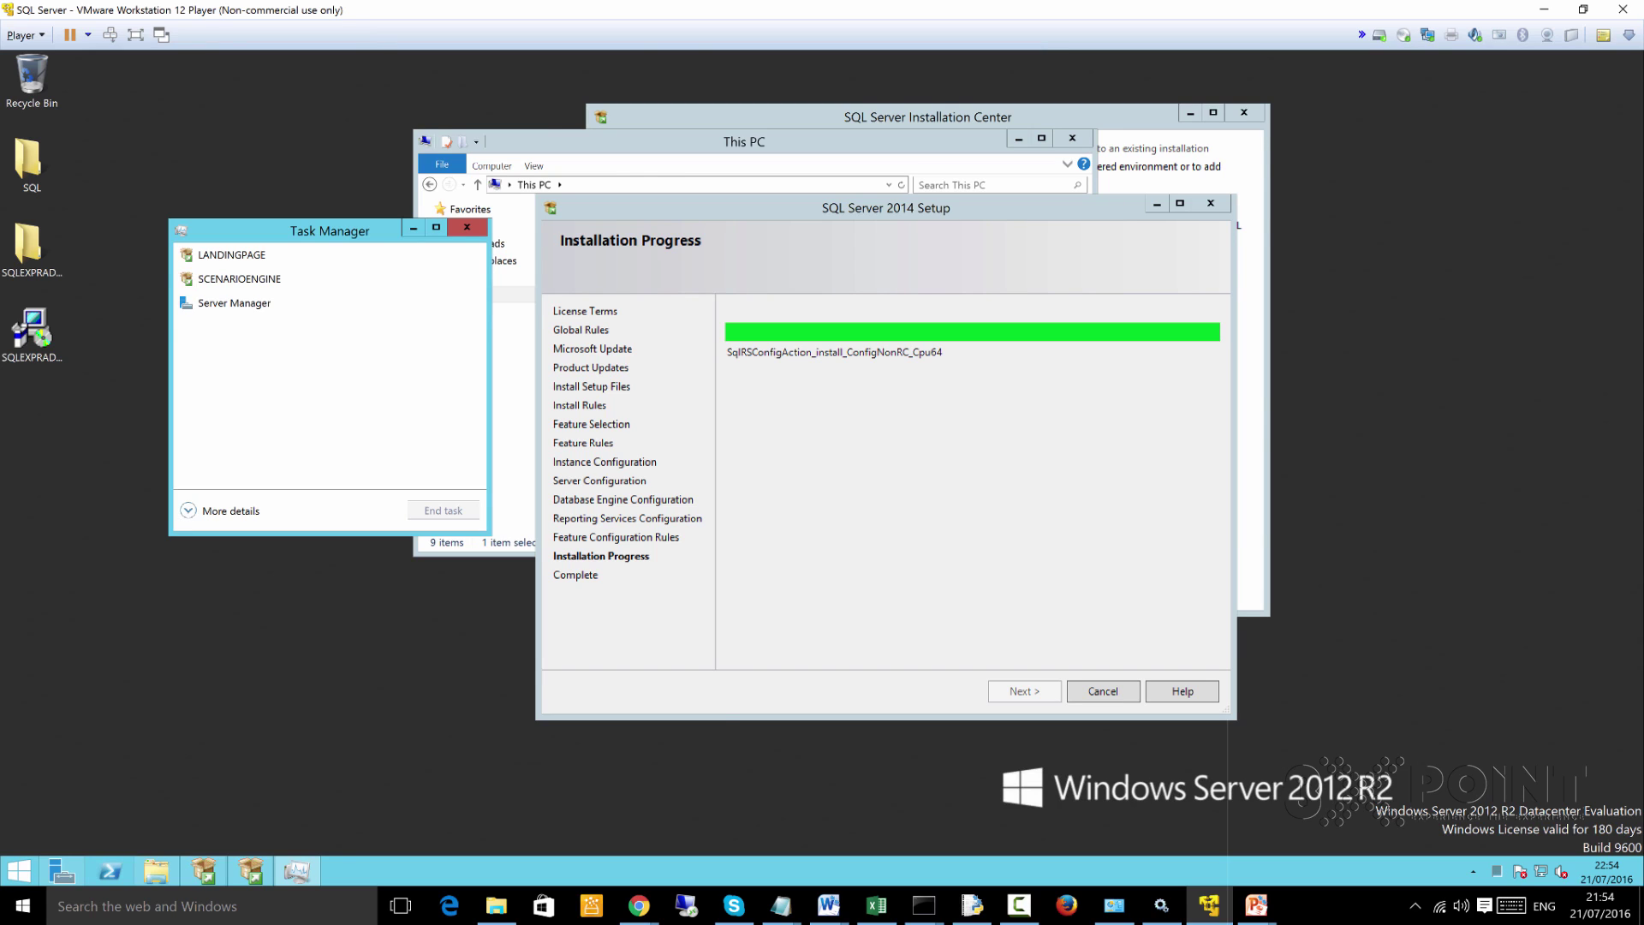
click(187, 510)
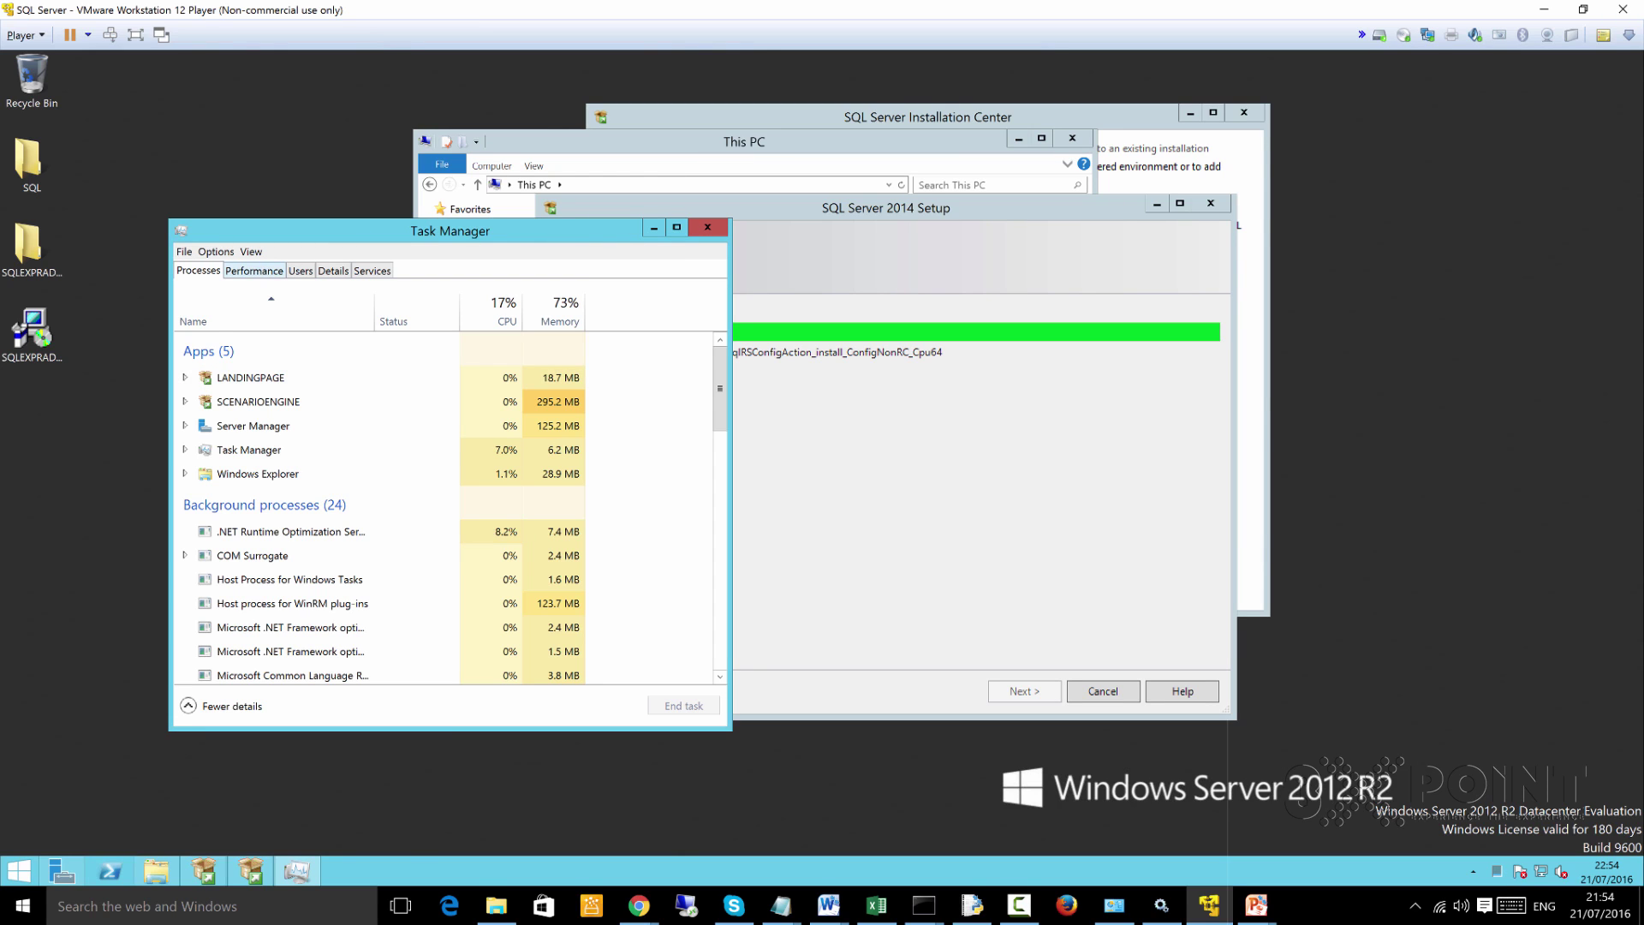
click(254, 270)
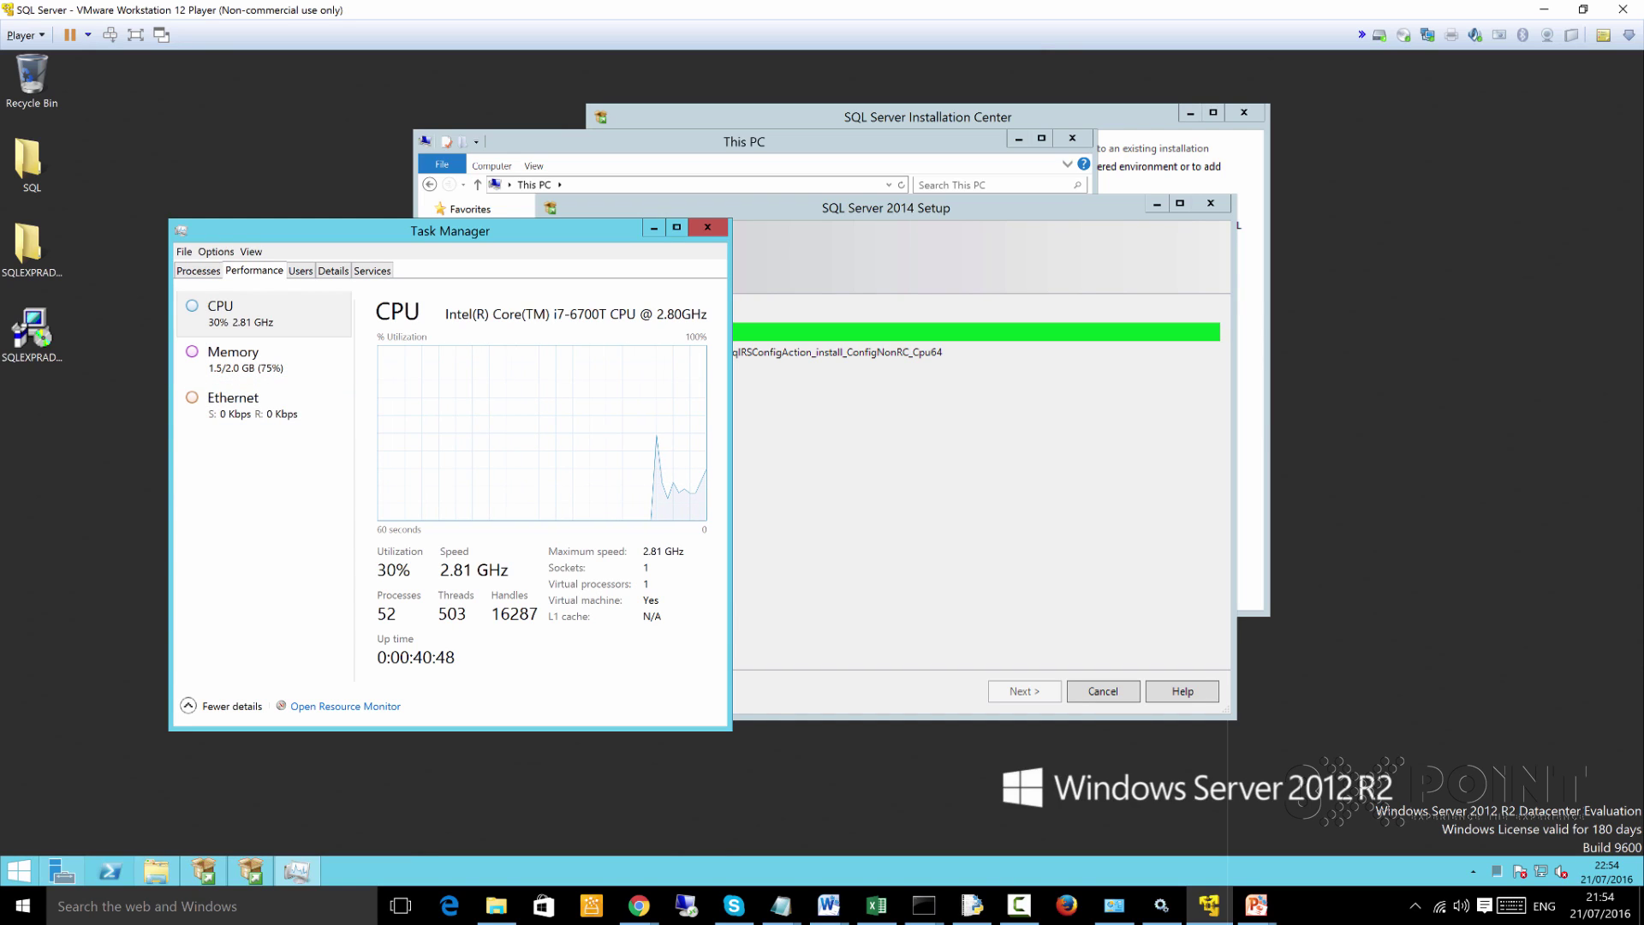
click(232, 358)
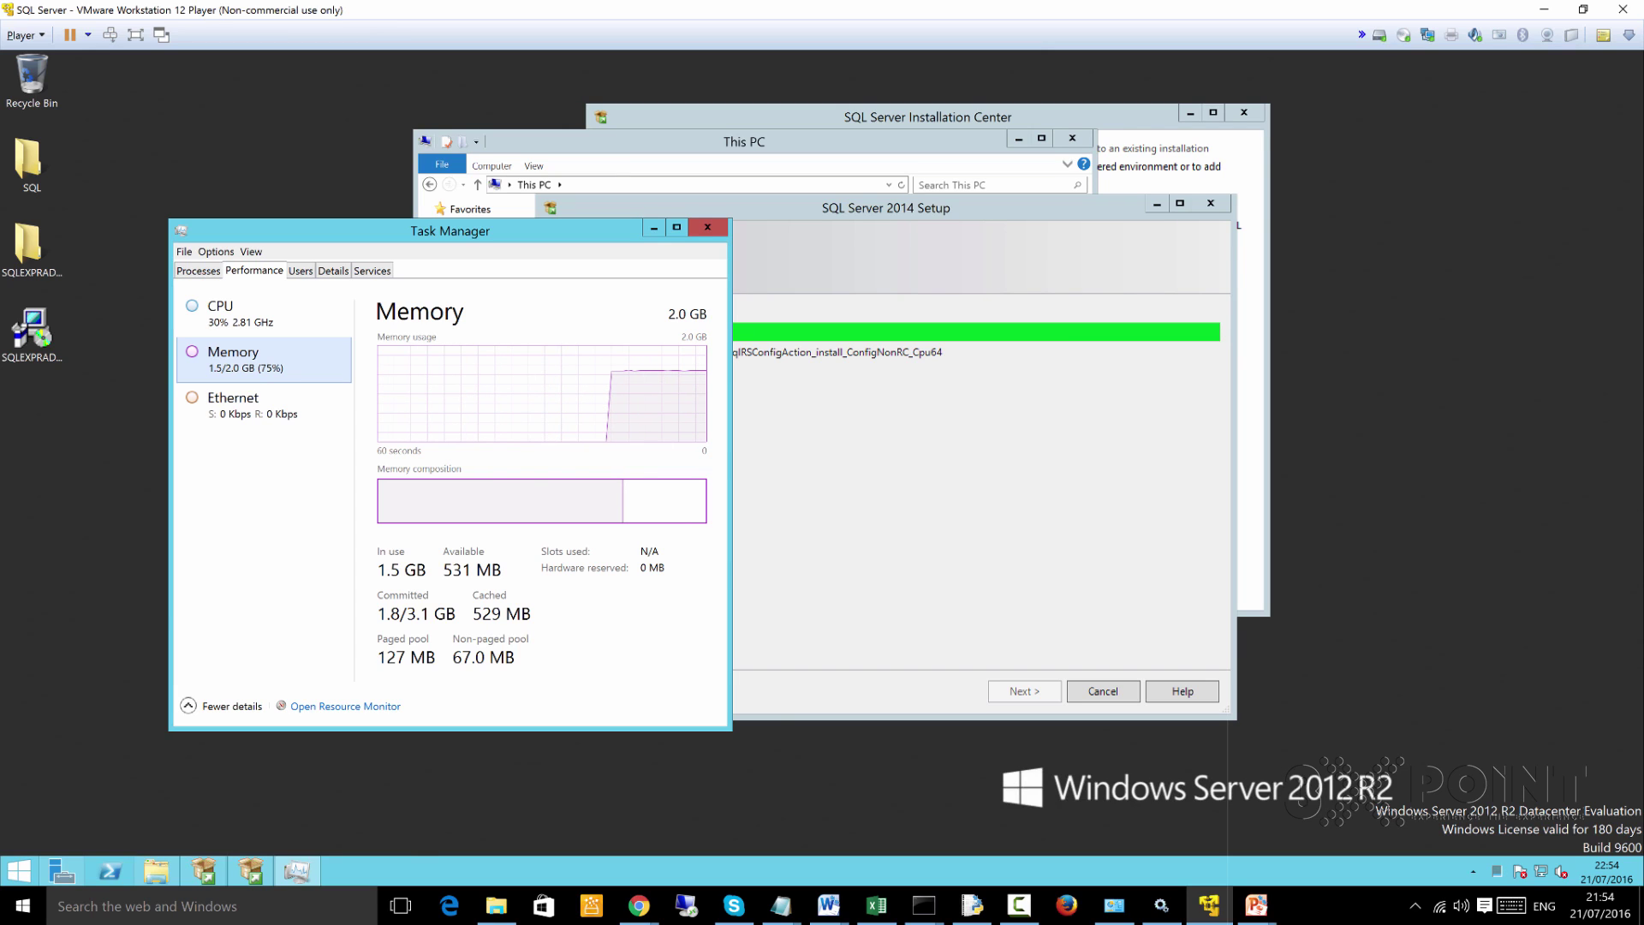
drag(409, 228, 300, 194)
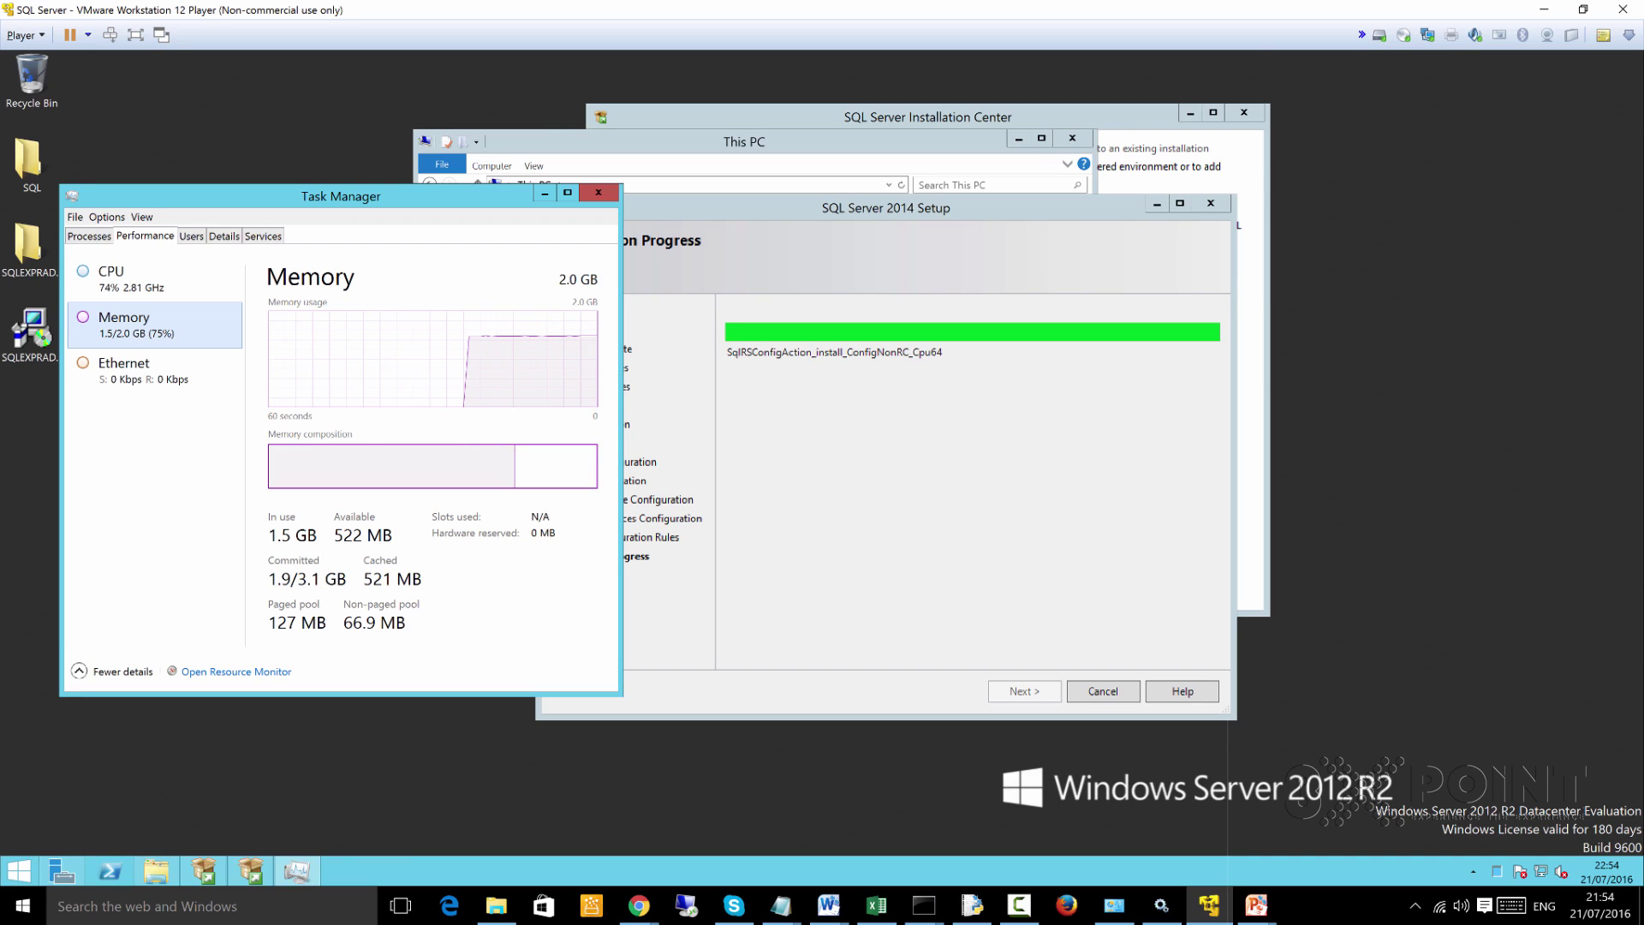
click(111, 278)
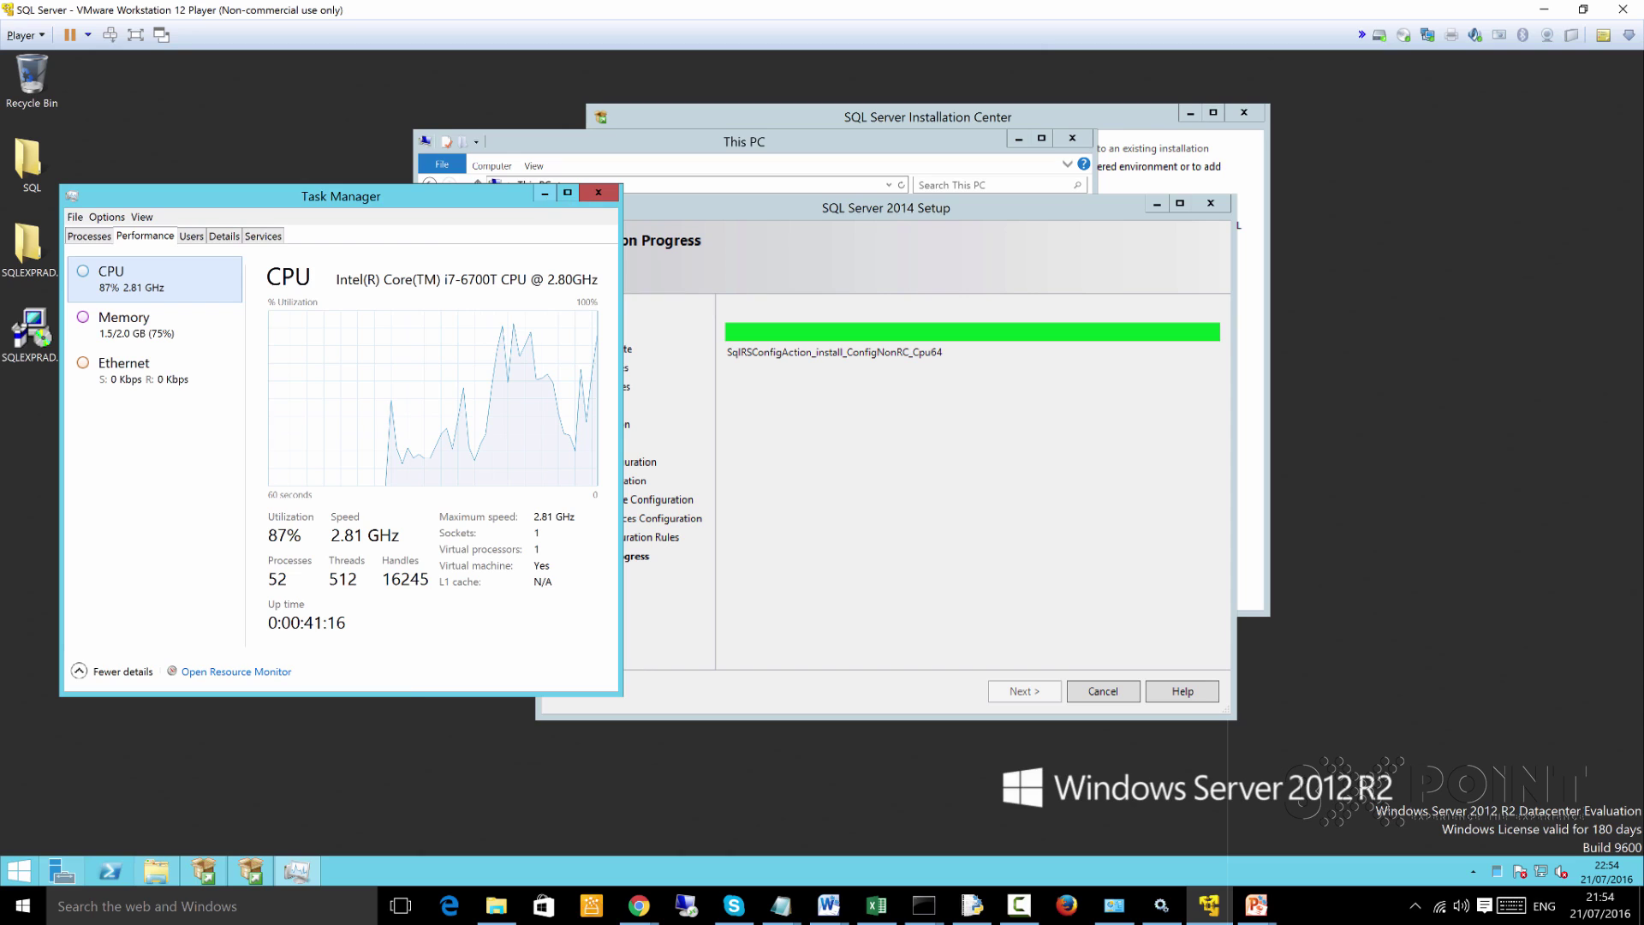
click(544, 194)
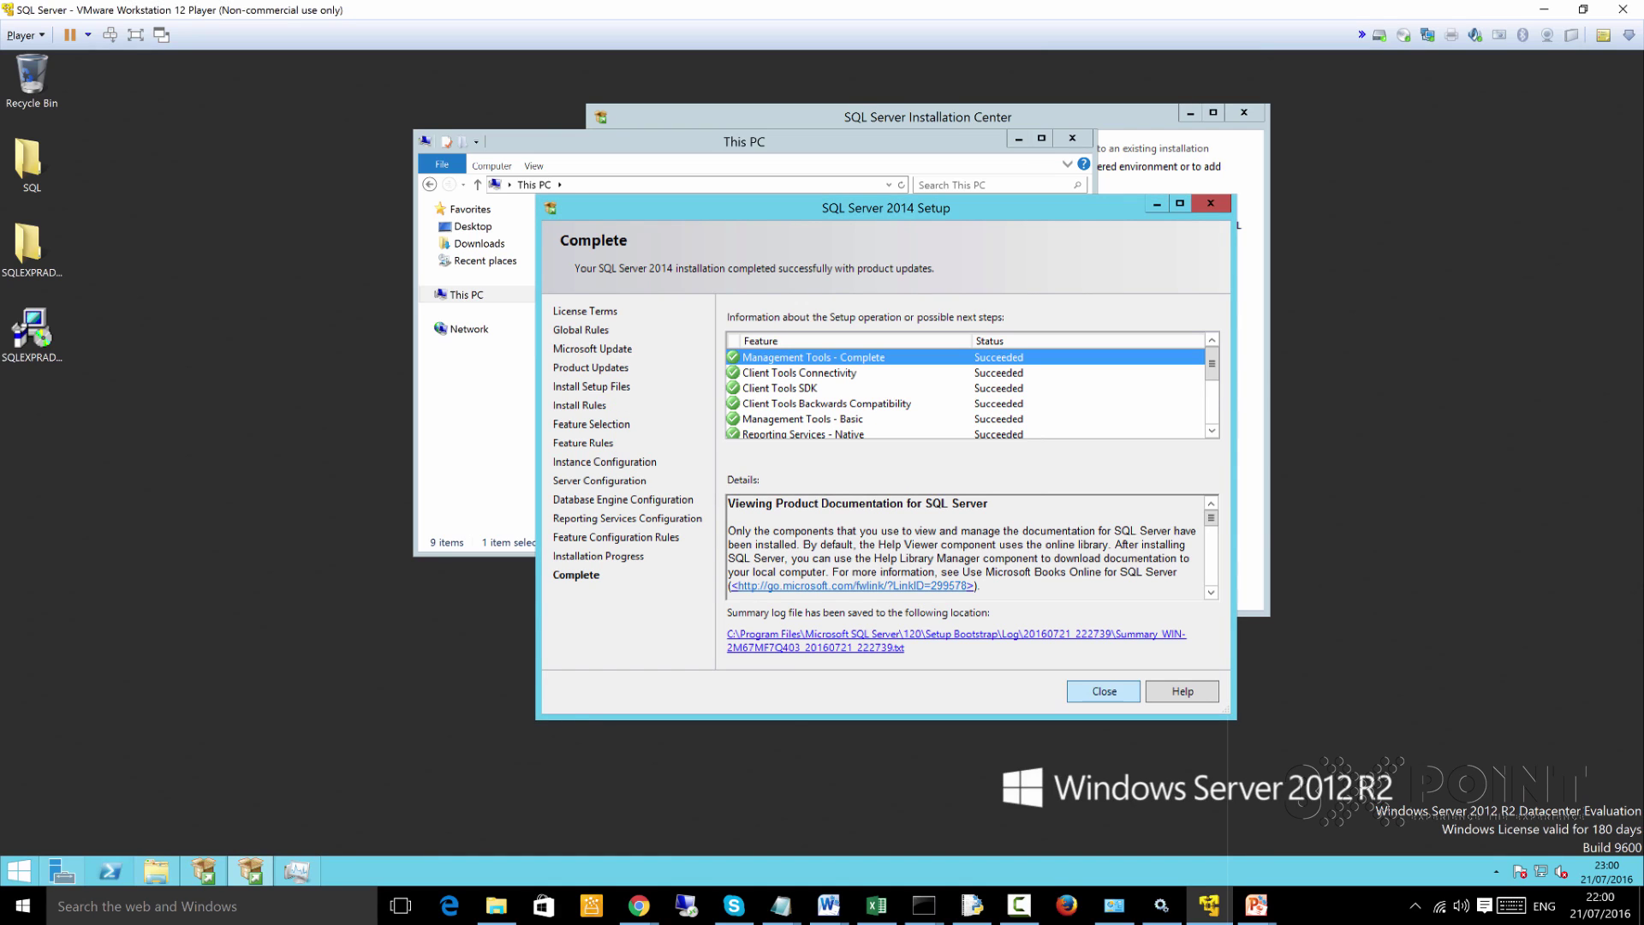
Close the finished SQL Server Setup, the This PC window and the Installation Center
key(Return)
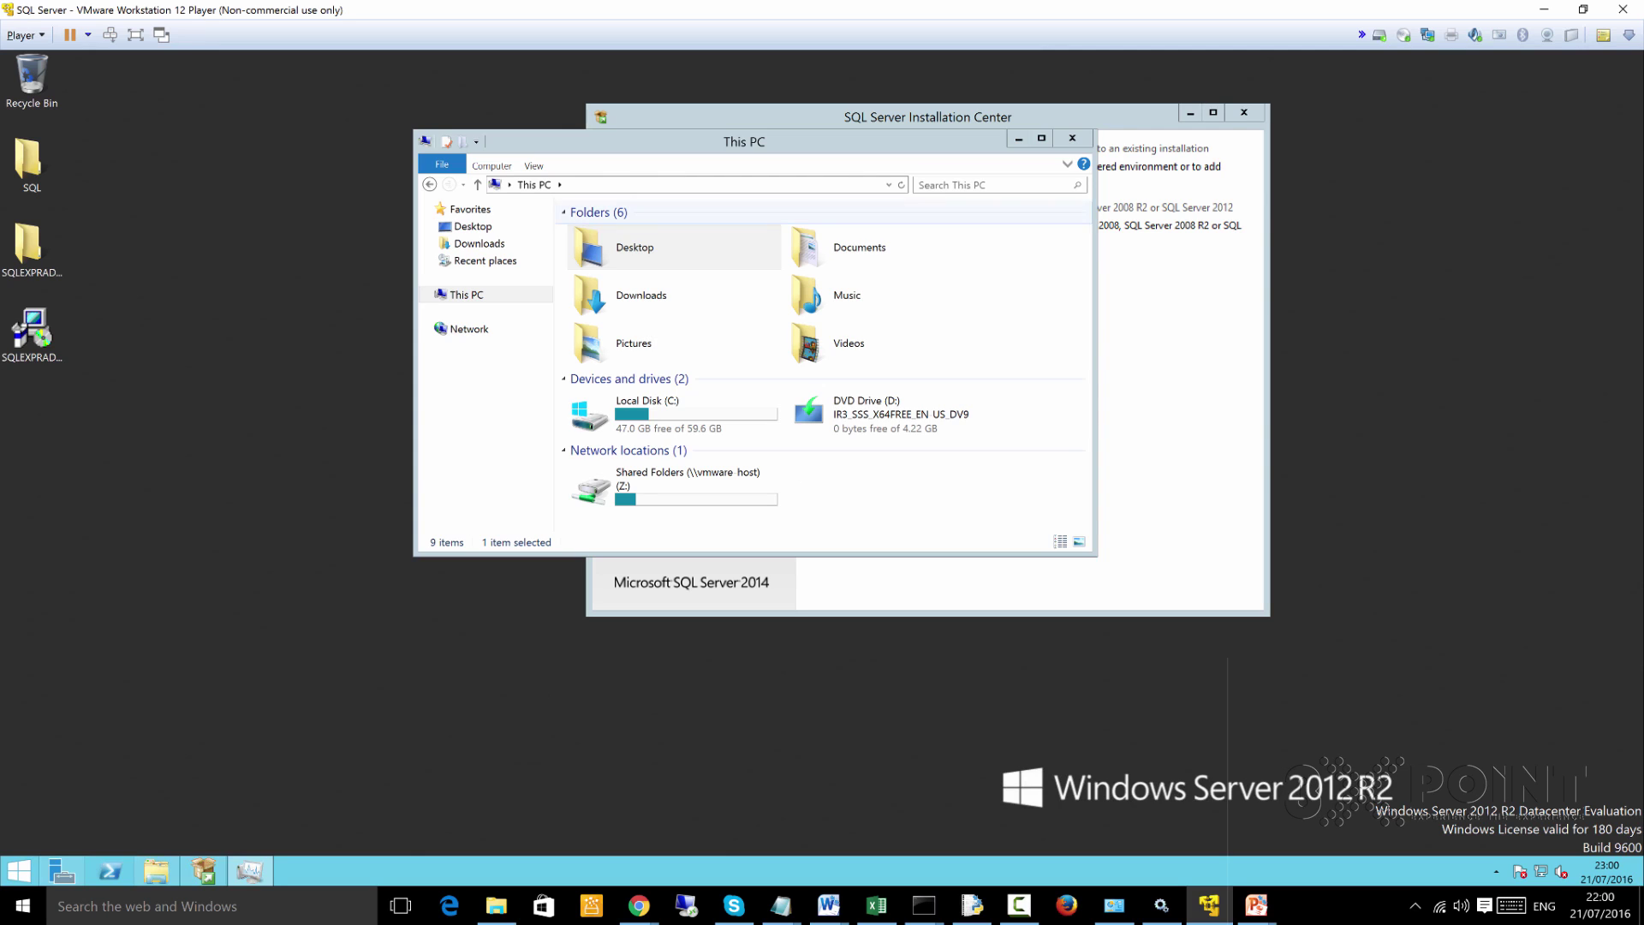
click(1072, 138)
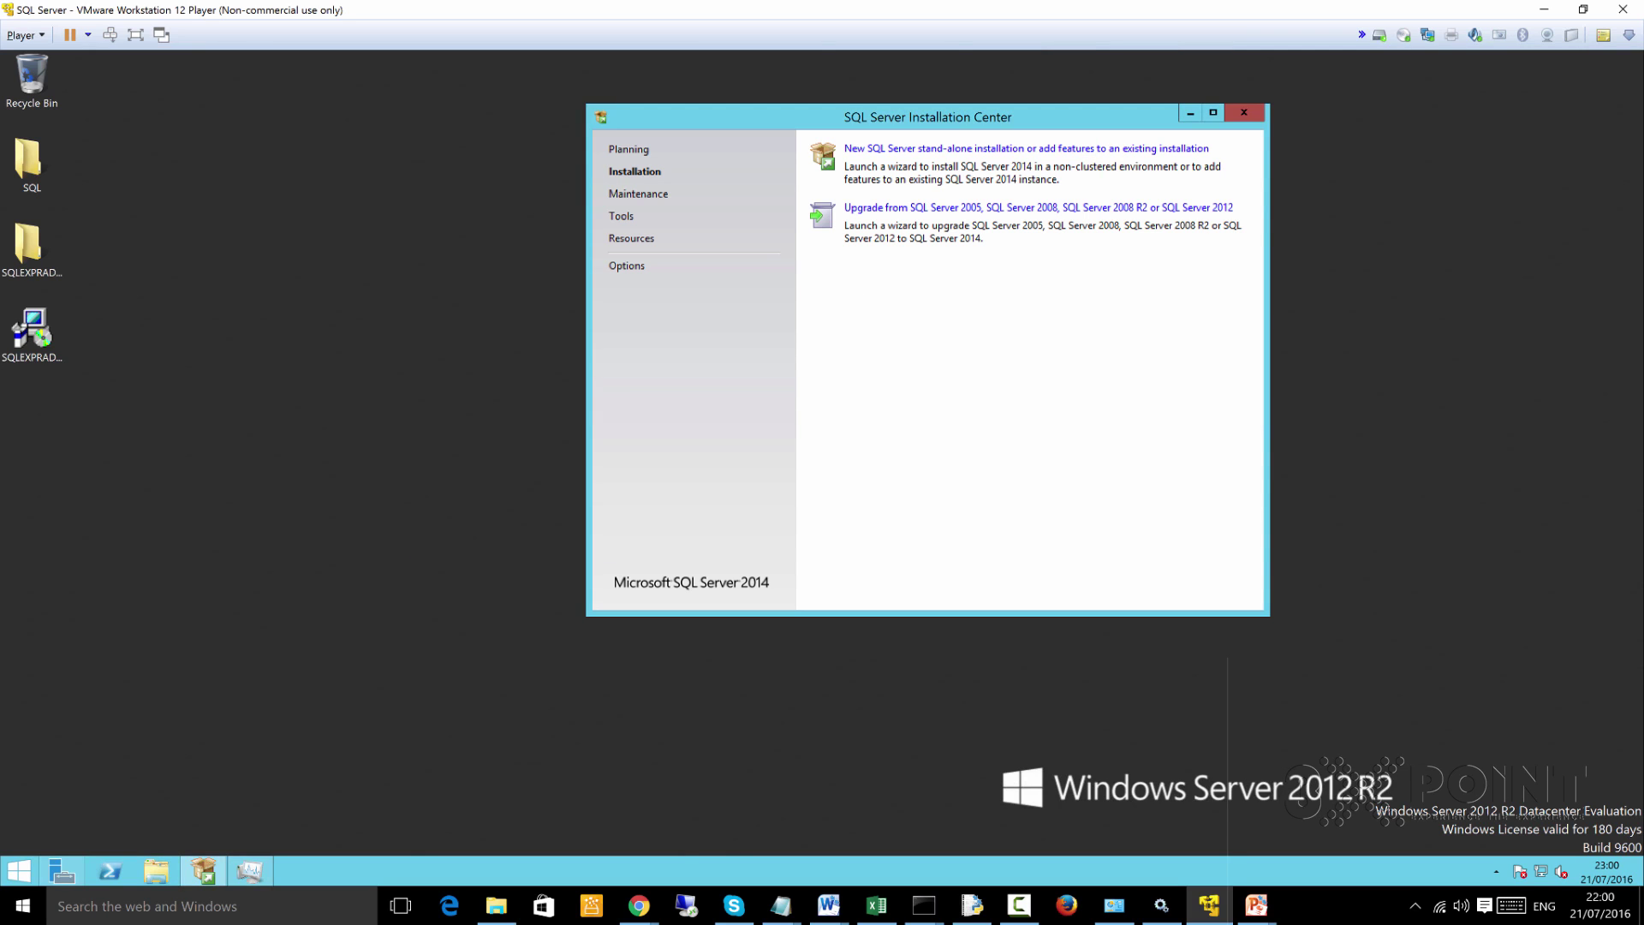
key(alt+F4)
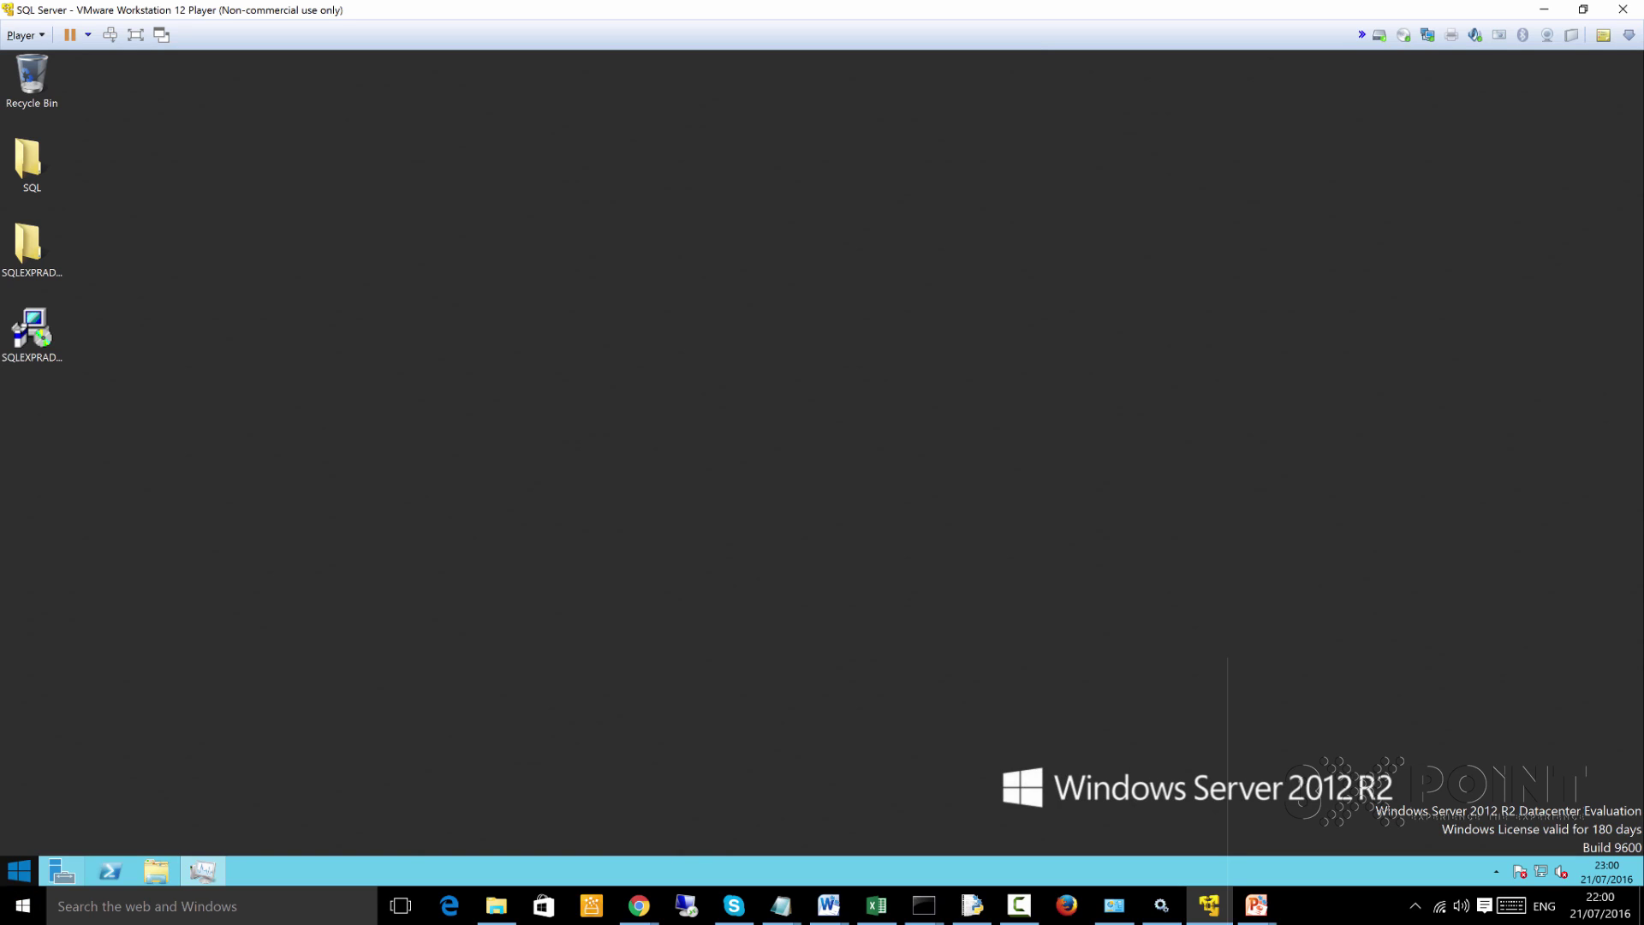
Search the Start screen for ssms and launch SQL Server 2014 Management Studio
key(super)
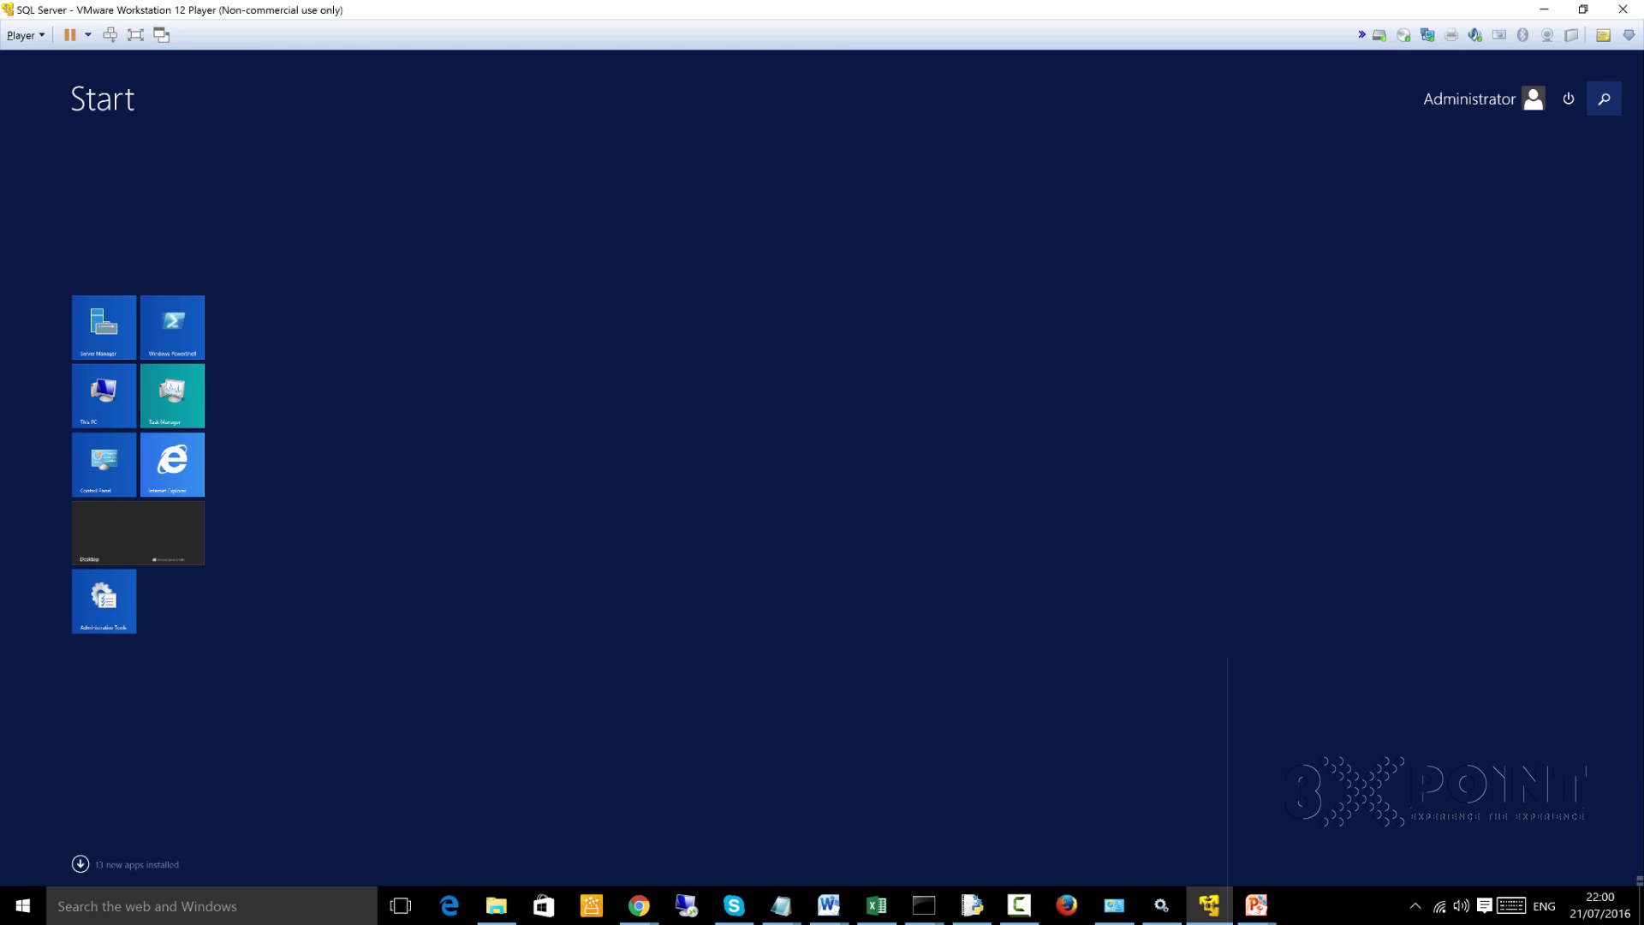
click(1604, 98)
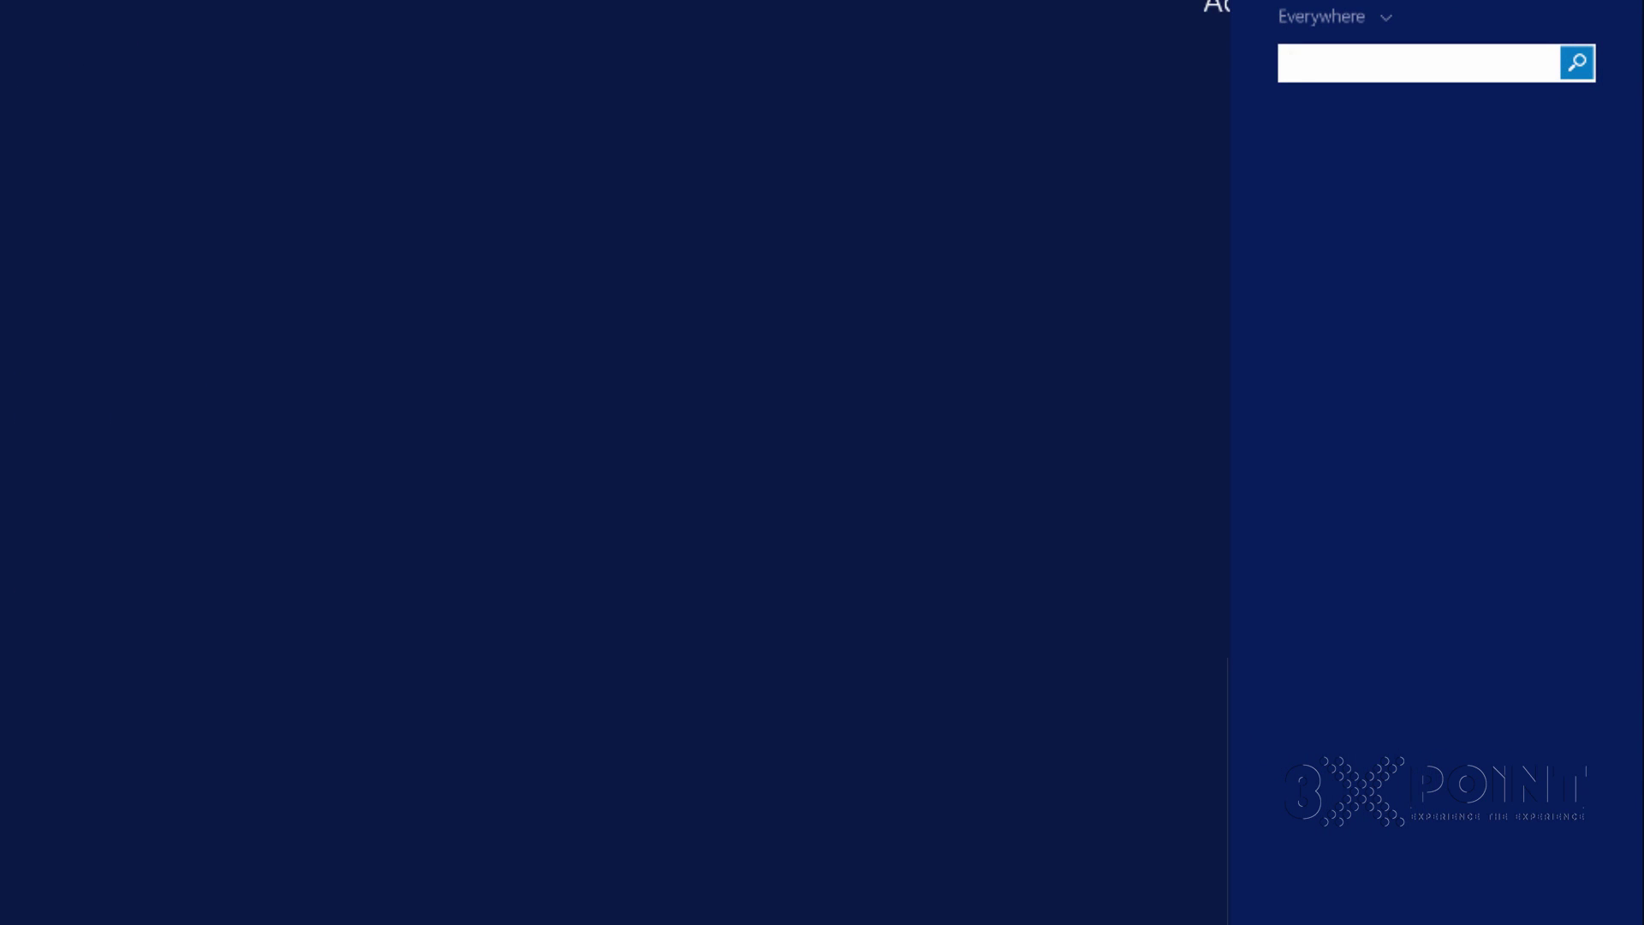
text(ssms)
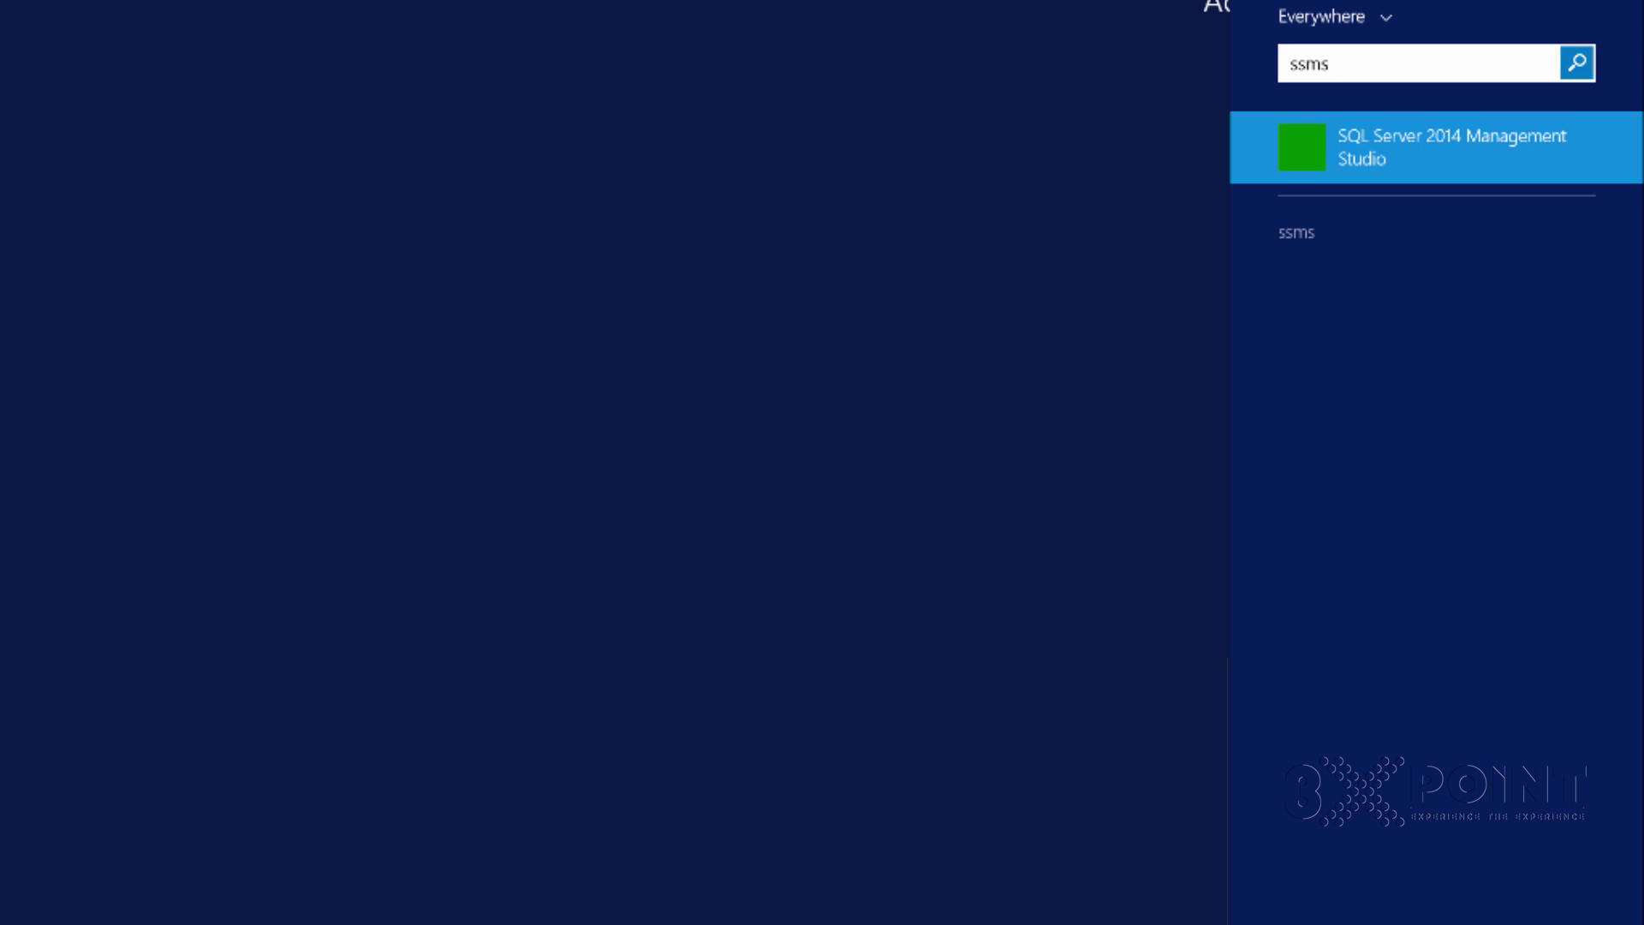
key(Return)
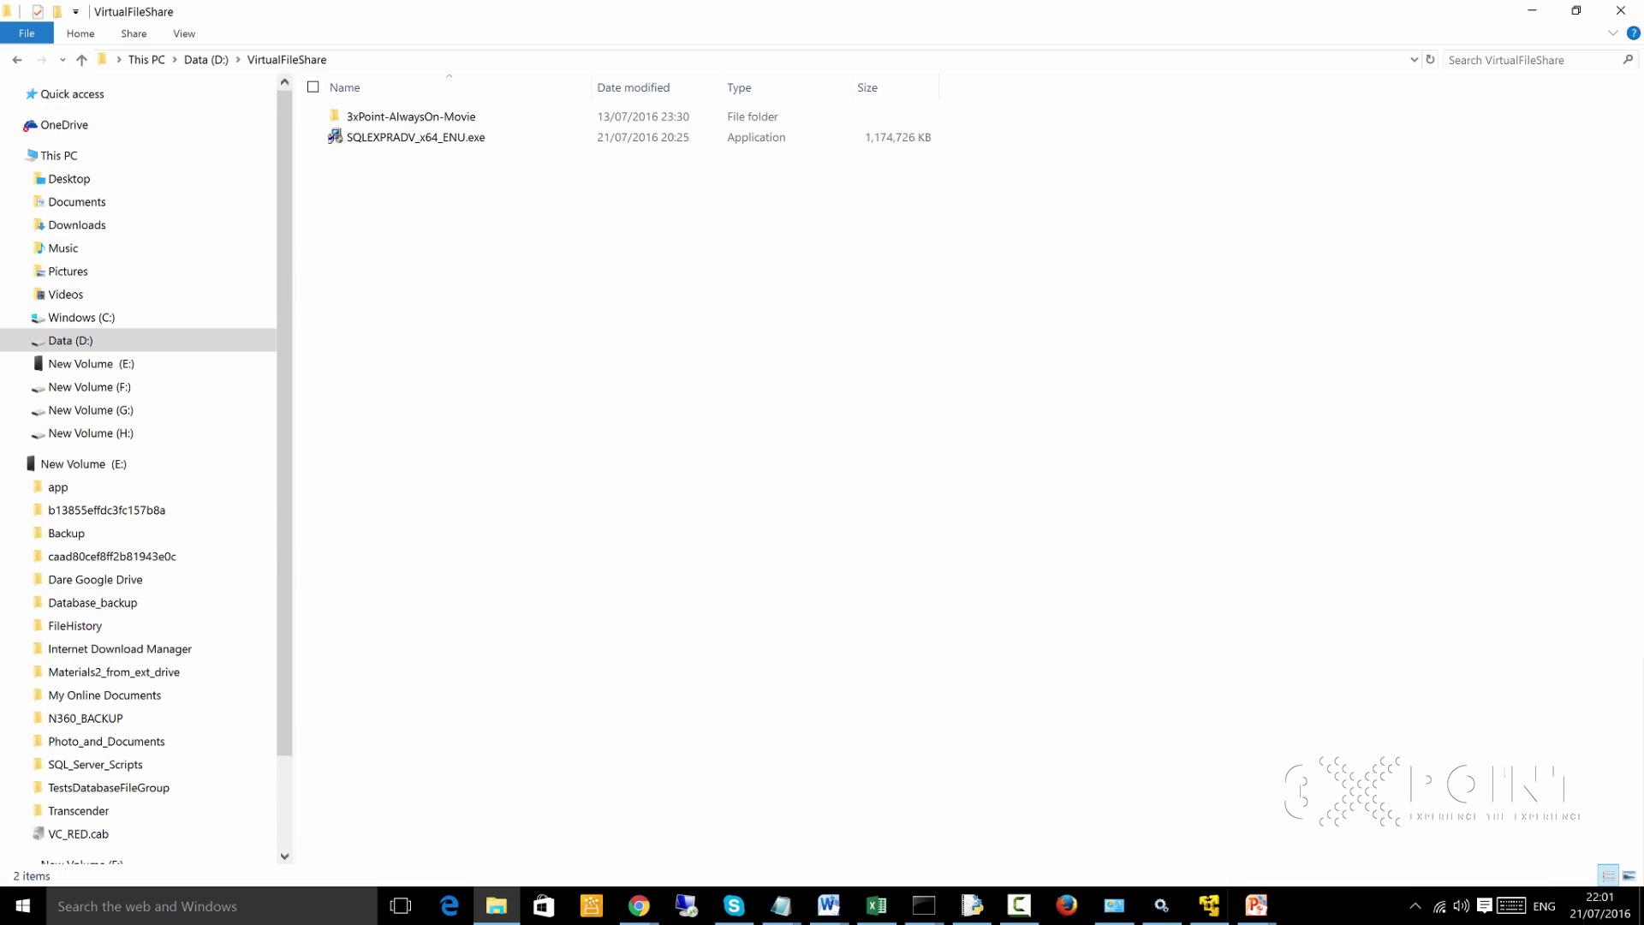
In the host's browser, search Google for 'Download adventureworks2014' in a new tab
click(1532, 10)
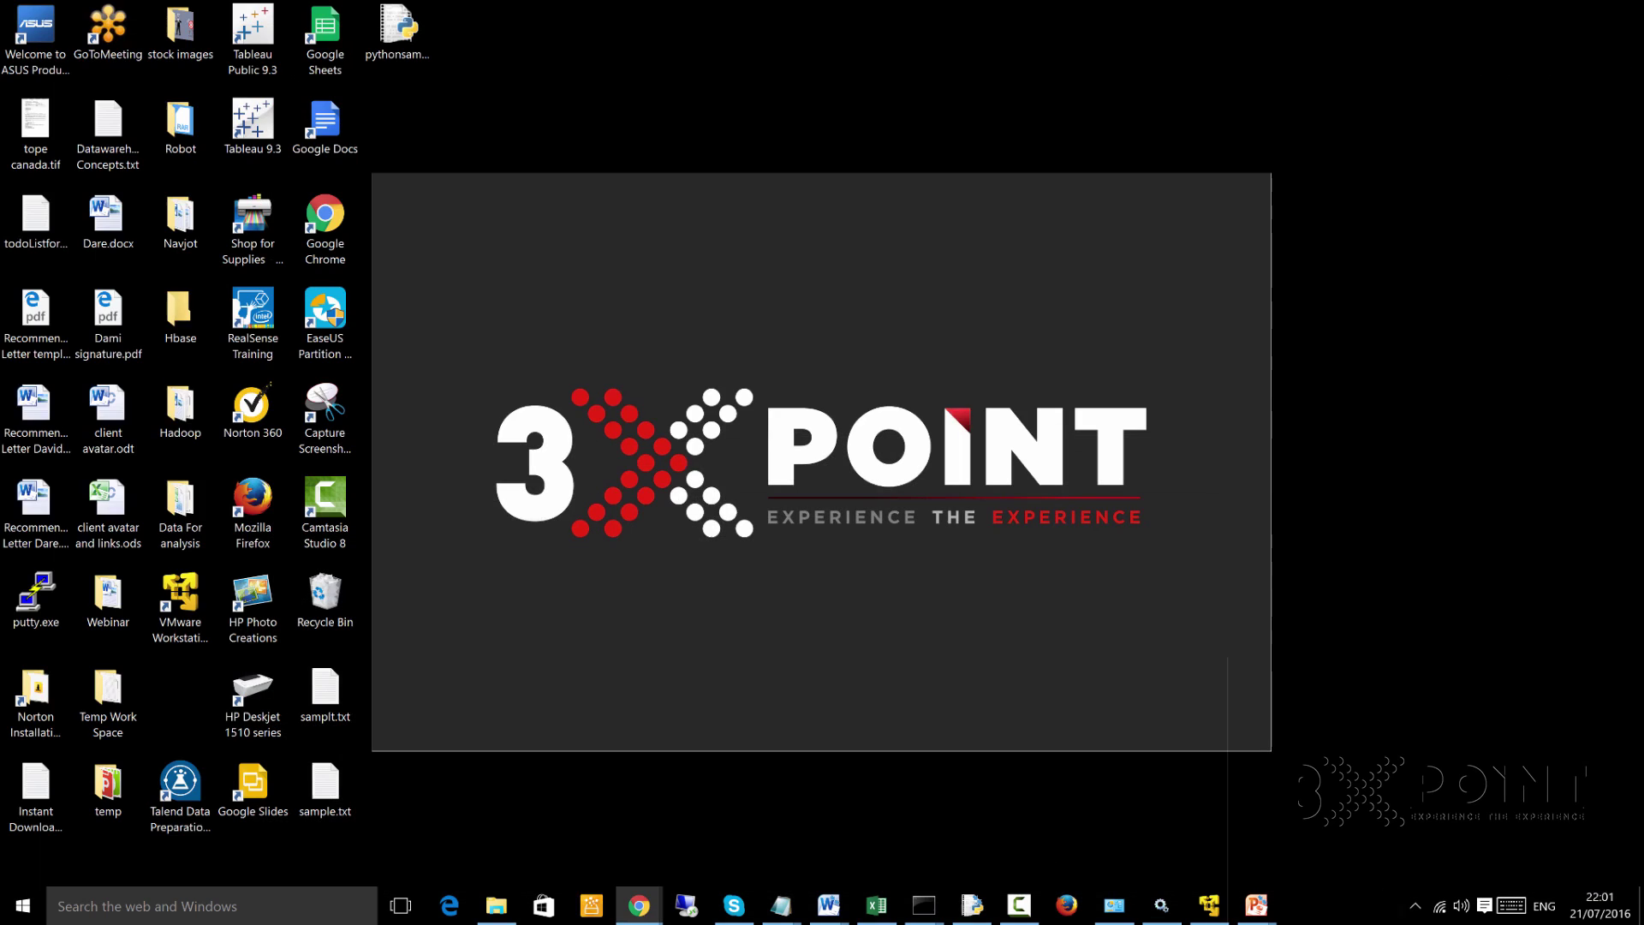
mouse_move(639, 905)
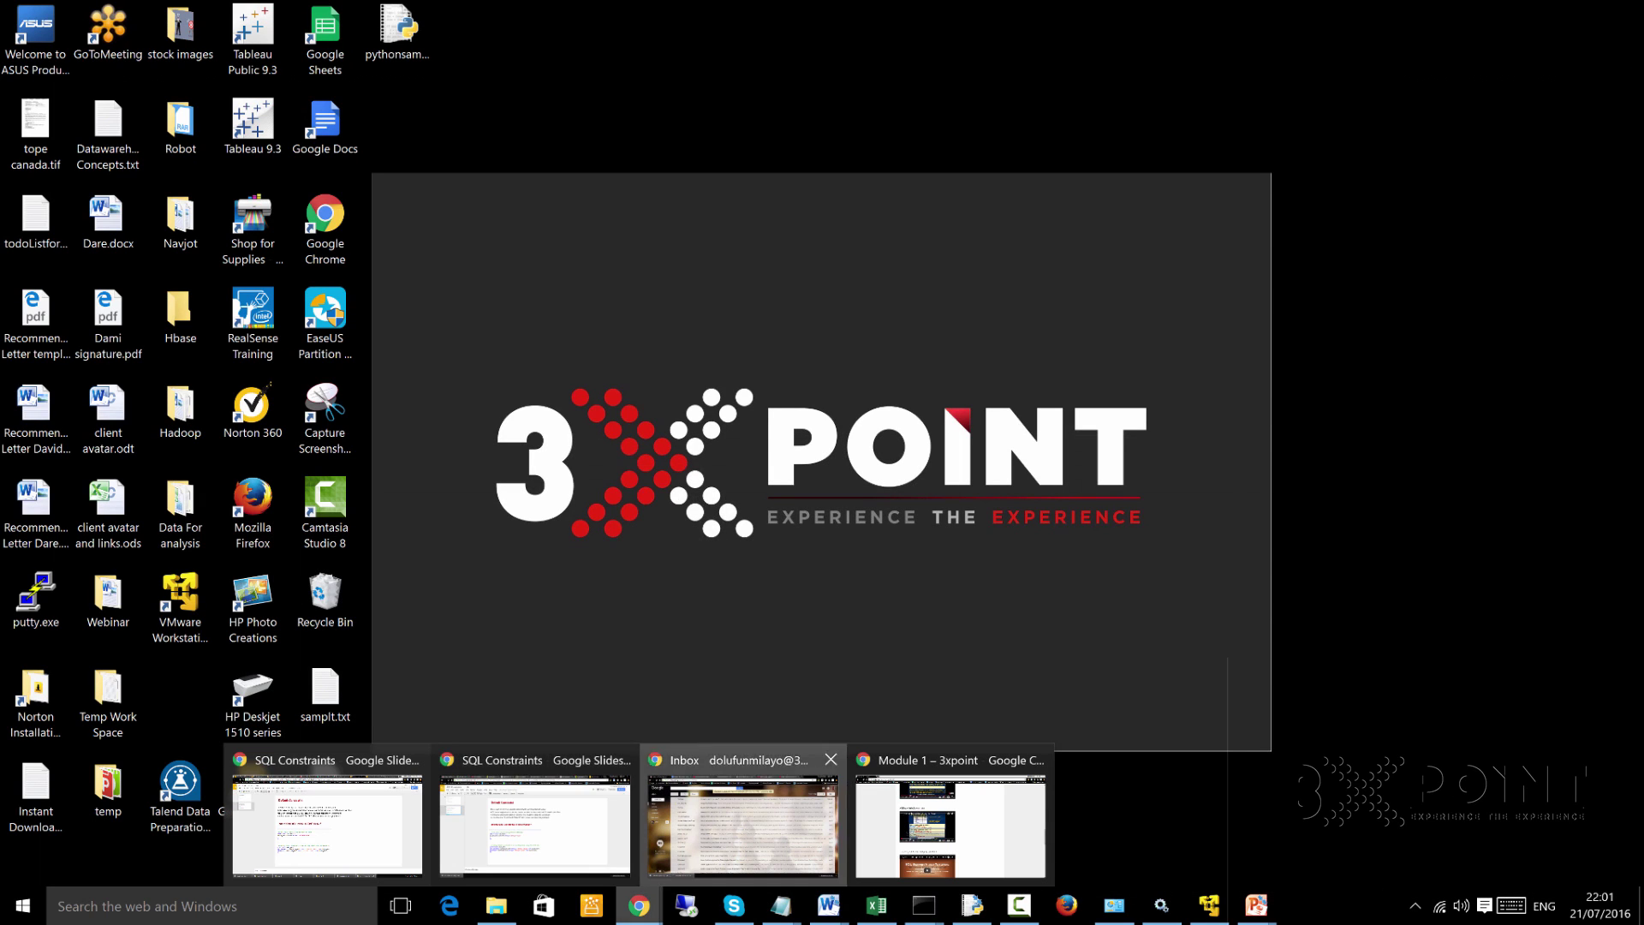
click(742, 824)
click(1329, 12)
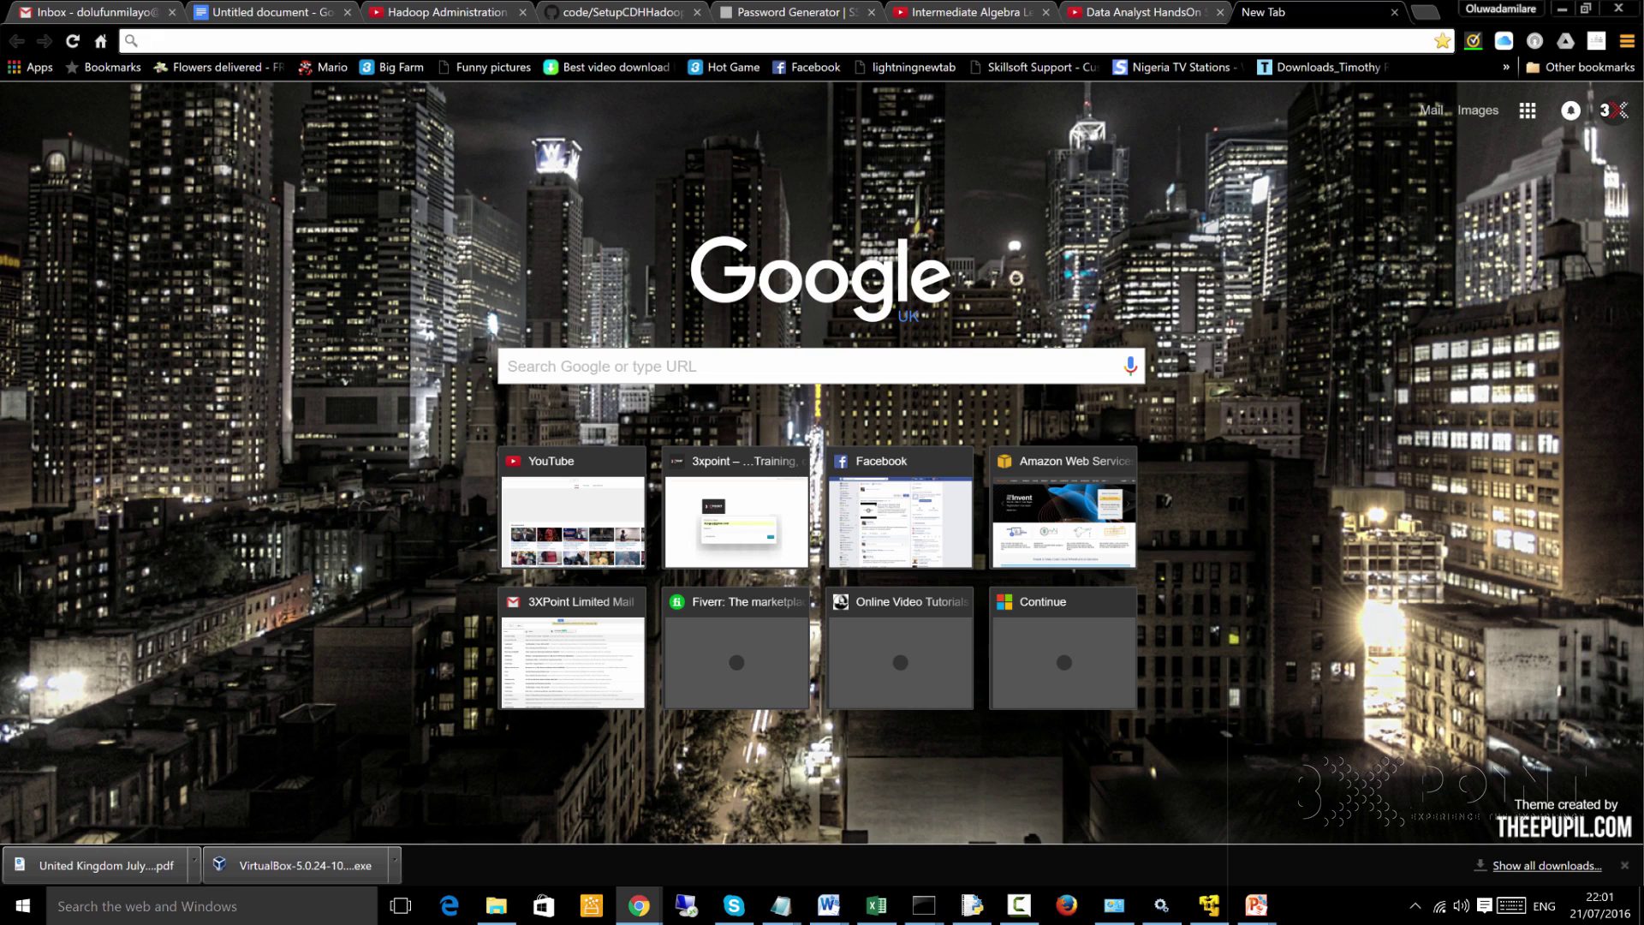
text(D)
text(ownload a)
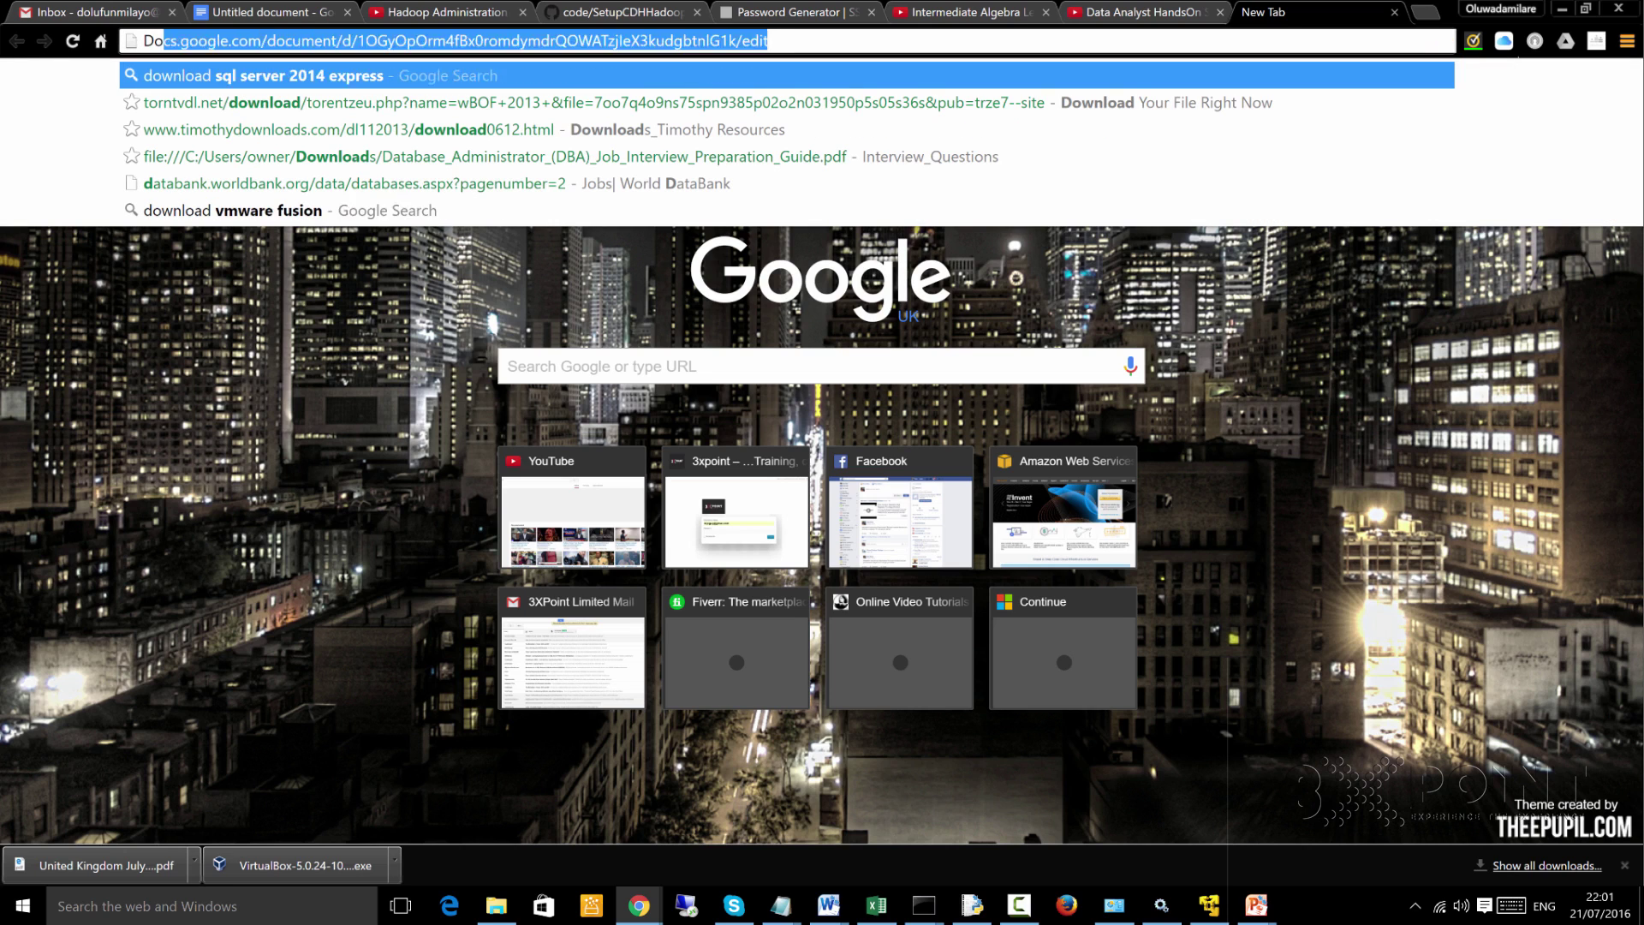
text(dve)
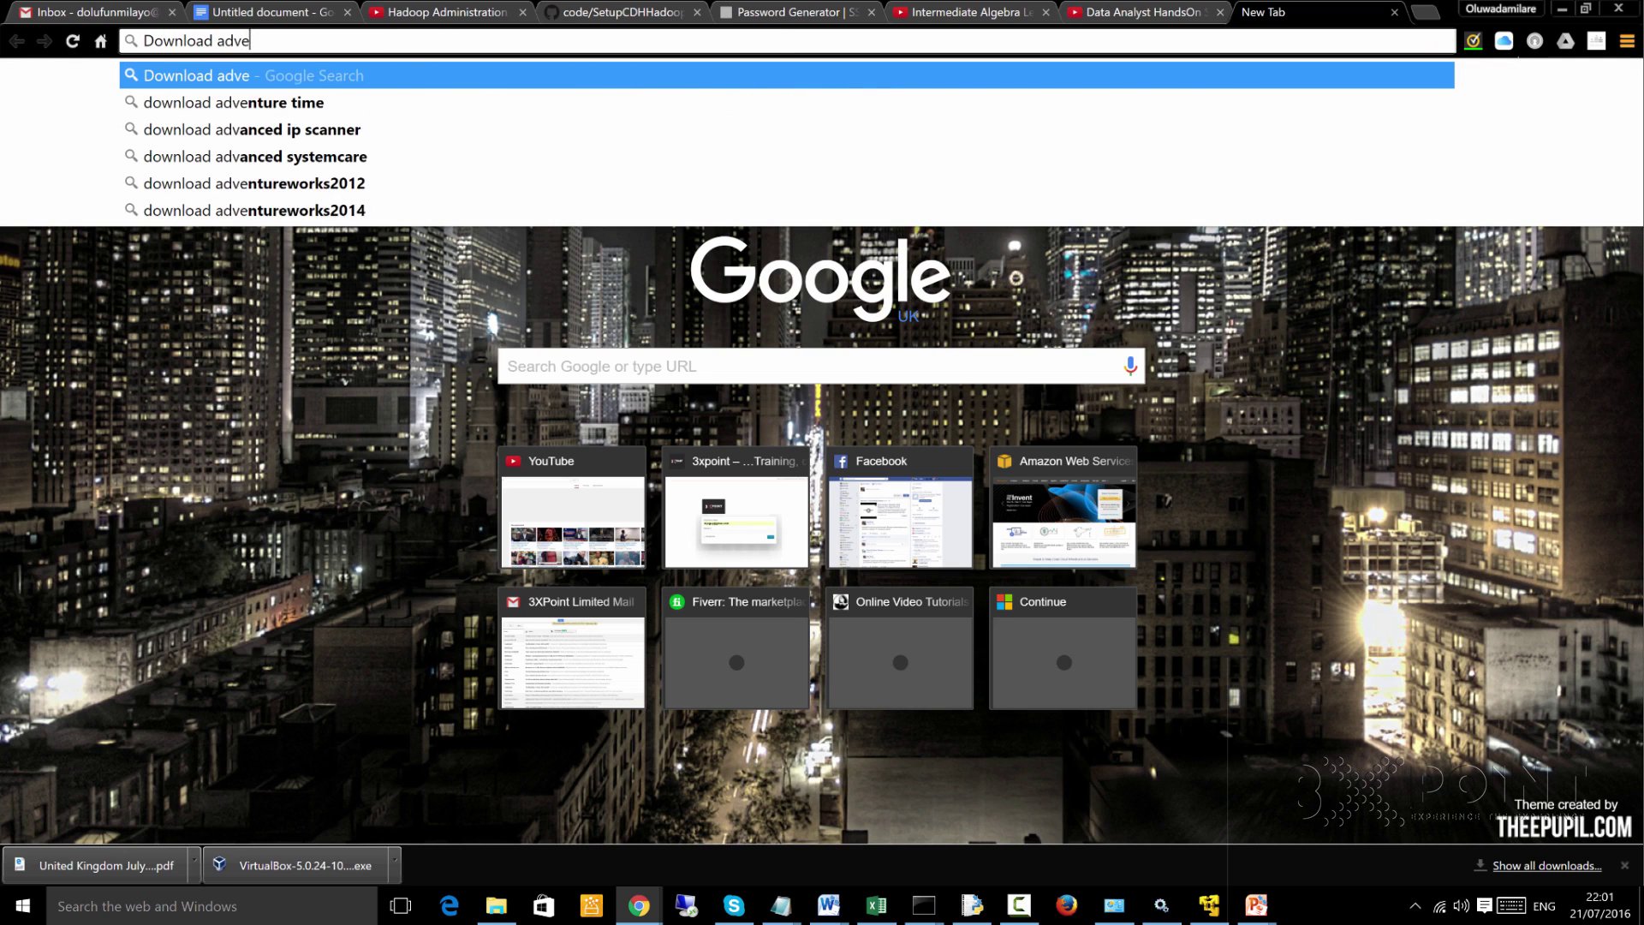
text(nturewor)
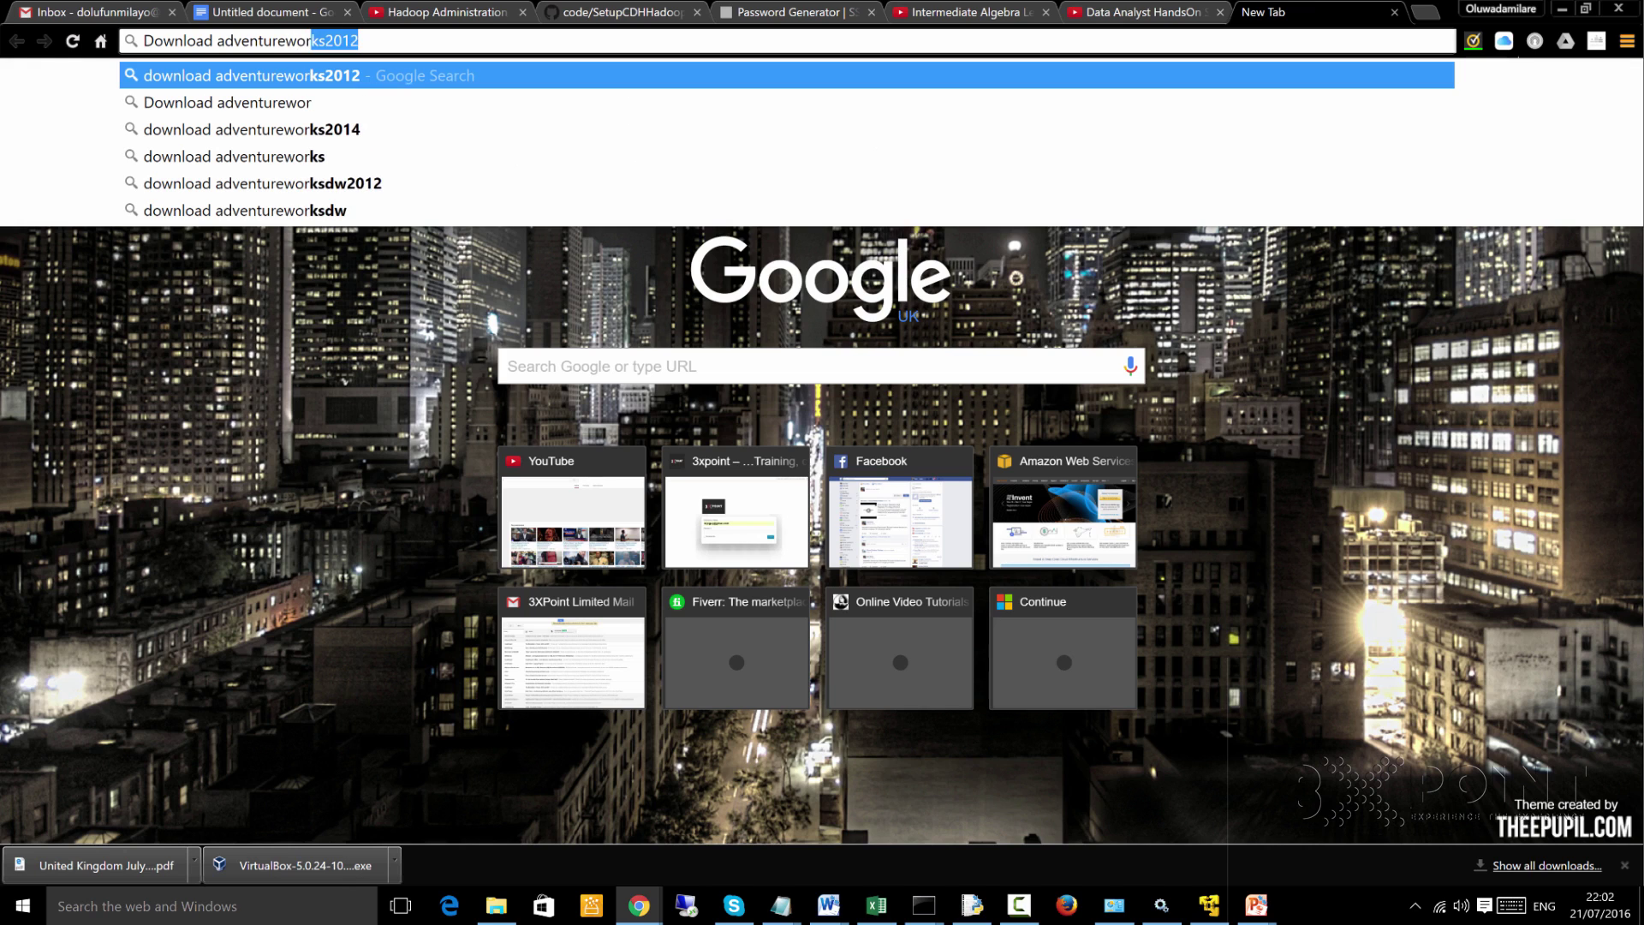
text(ks2012)
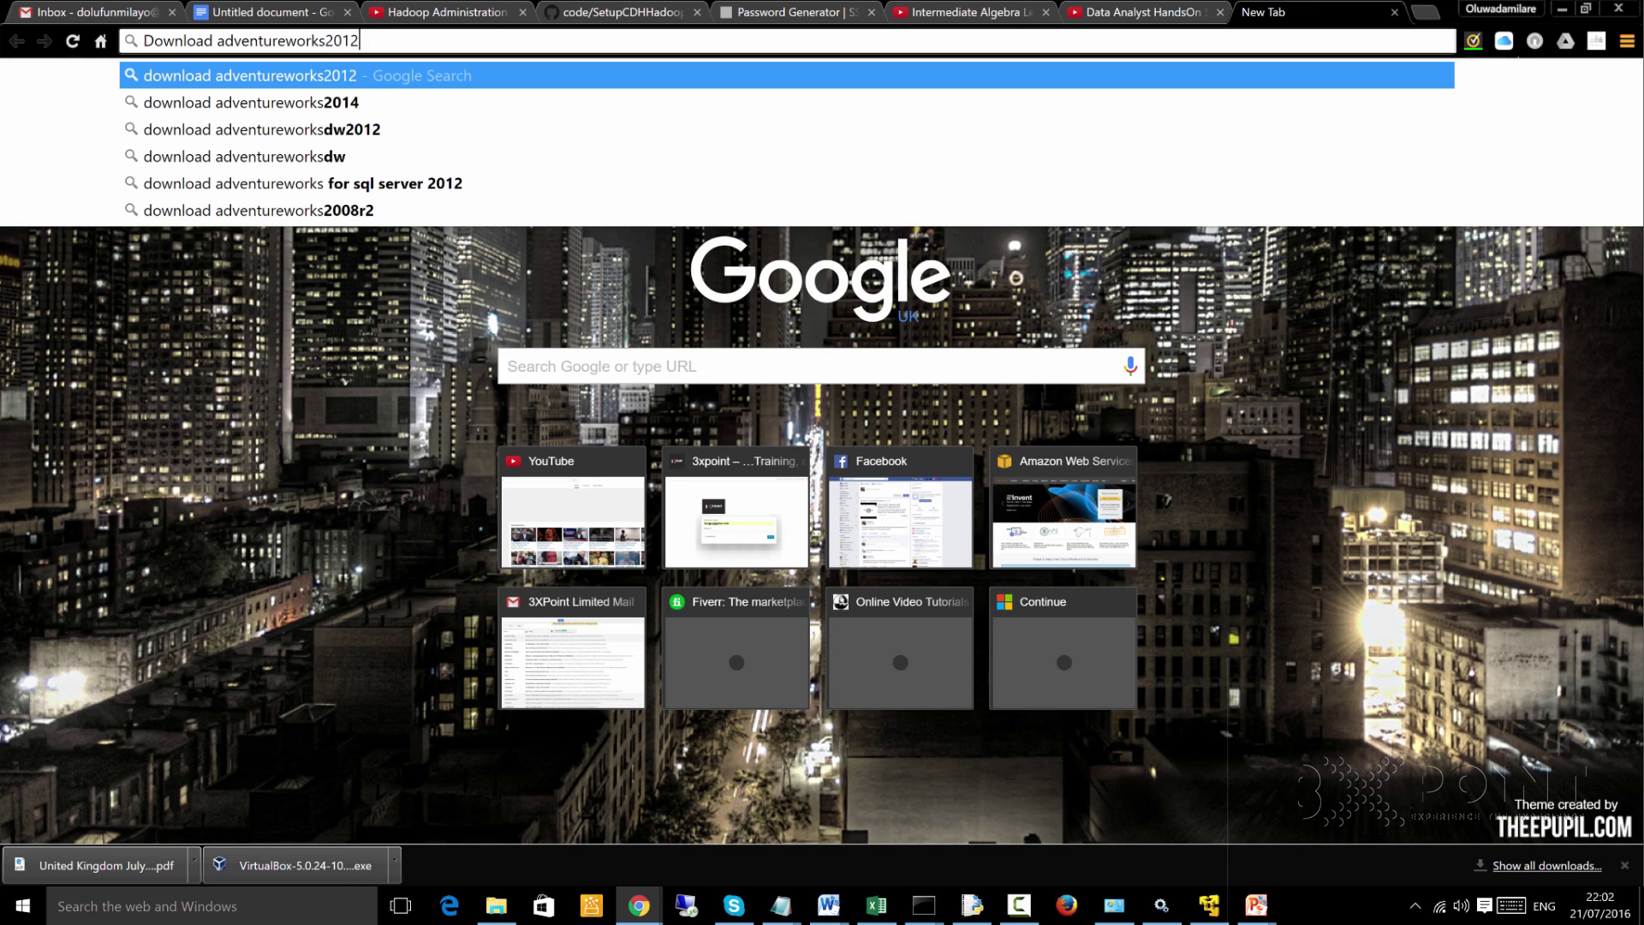
key(BackSpace)
text(4)
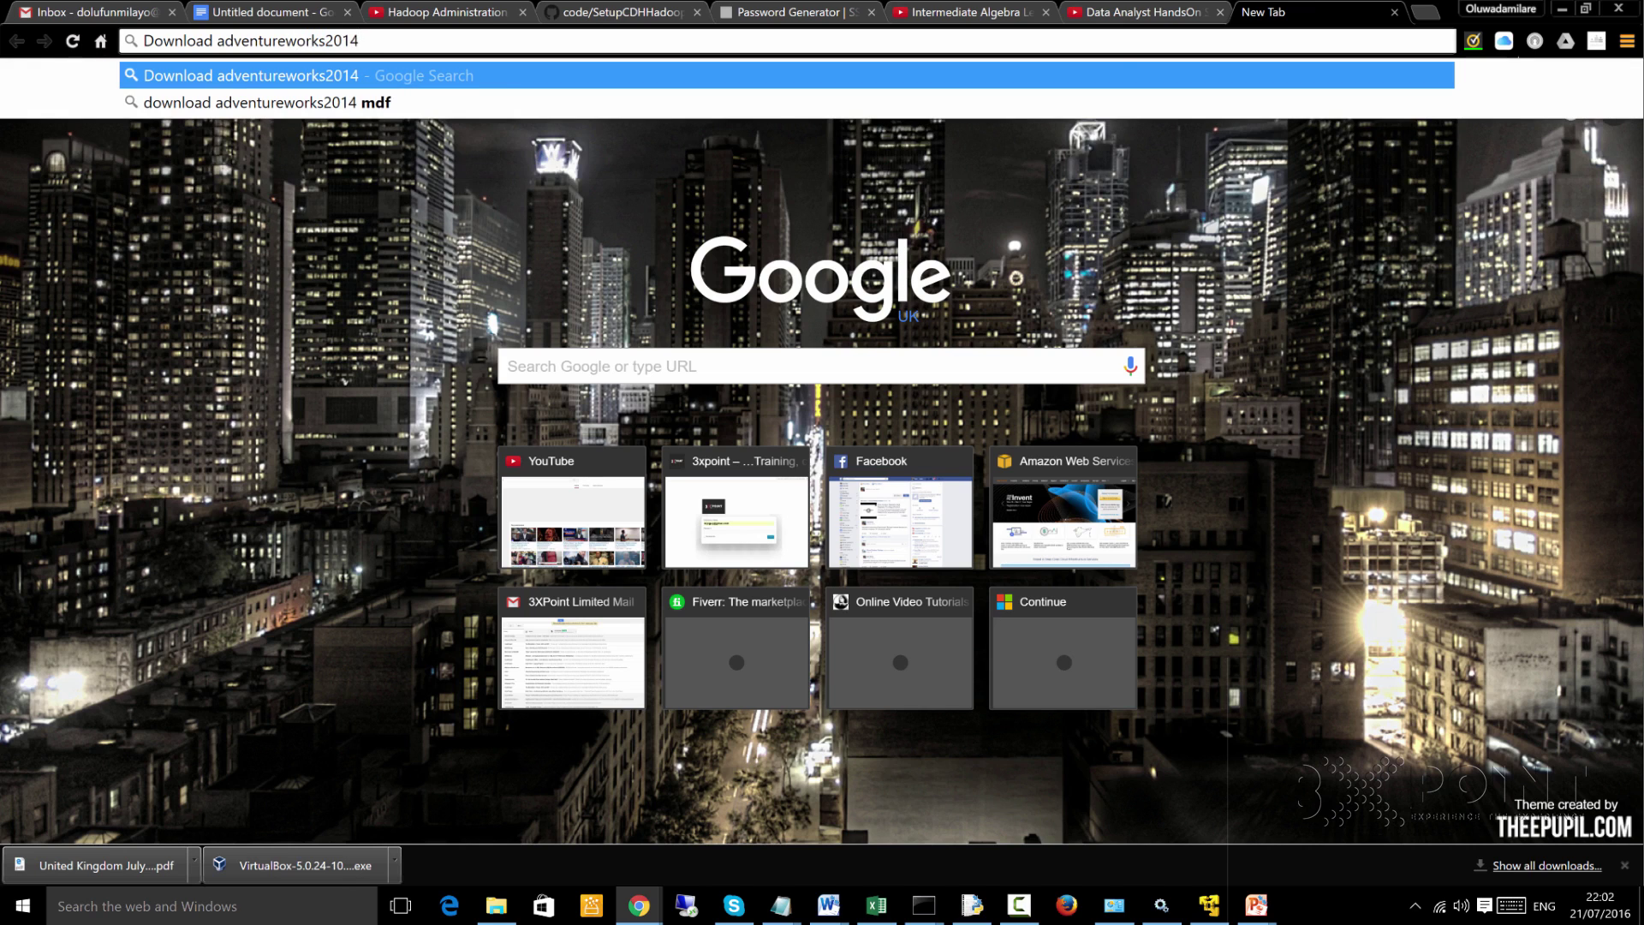
key(Return)
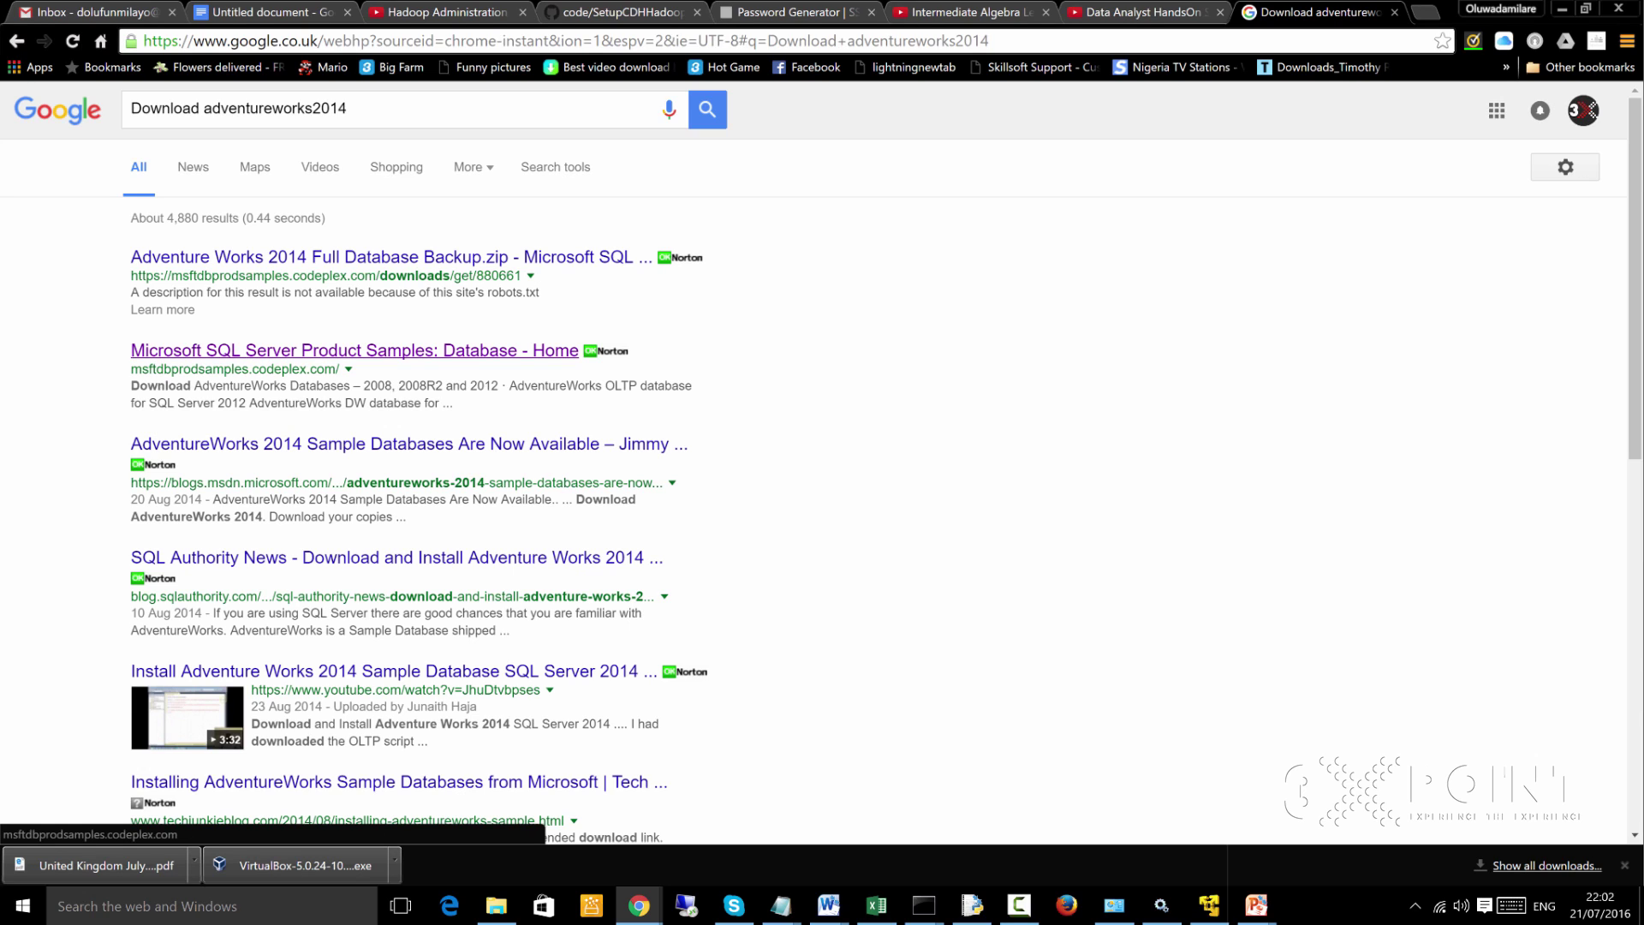
Look over the SQL Server Product Samples result page, then close it
middle_click(354, 350)
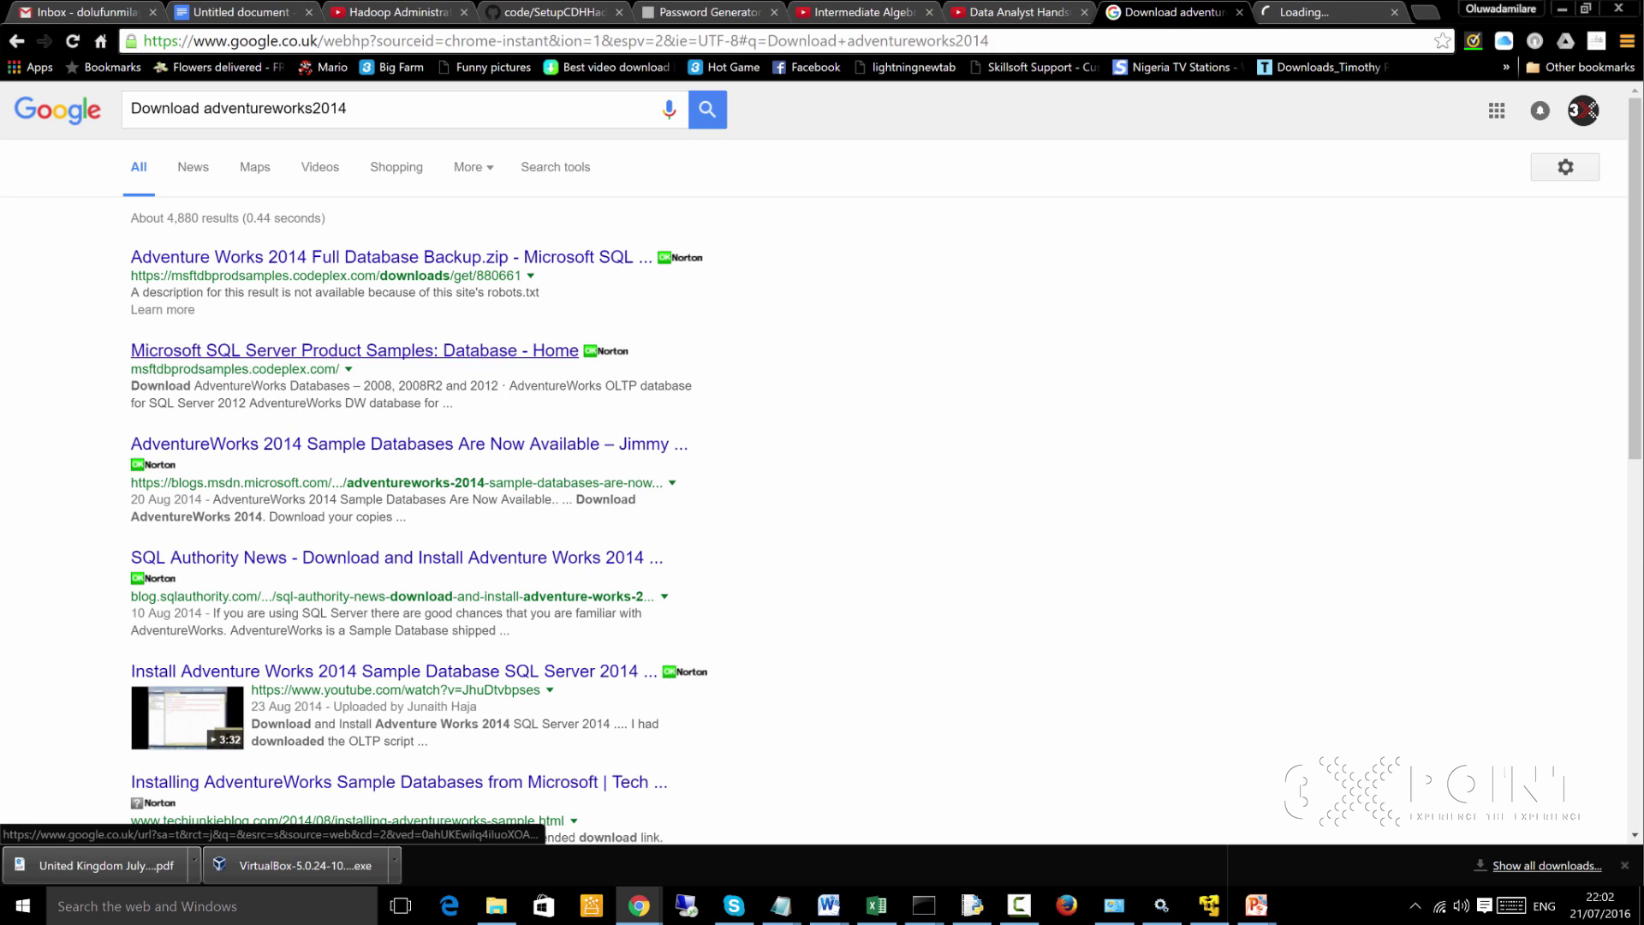
key(ctrl+Tab)
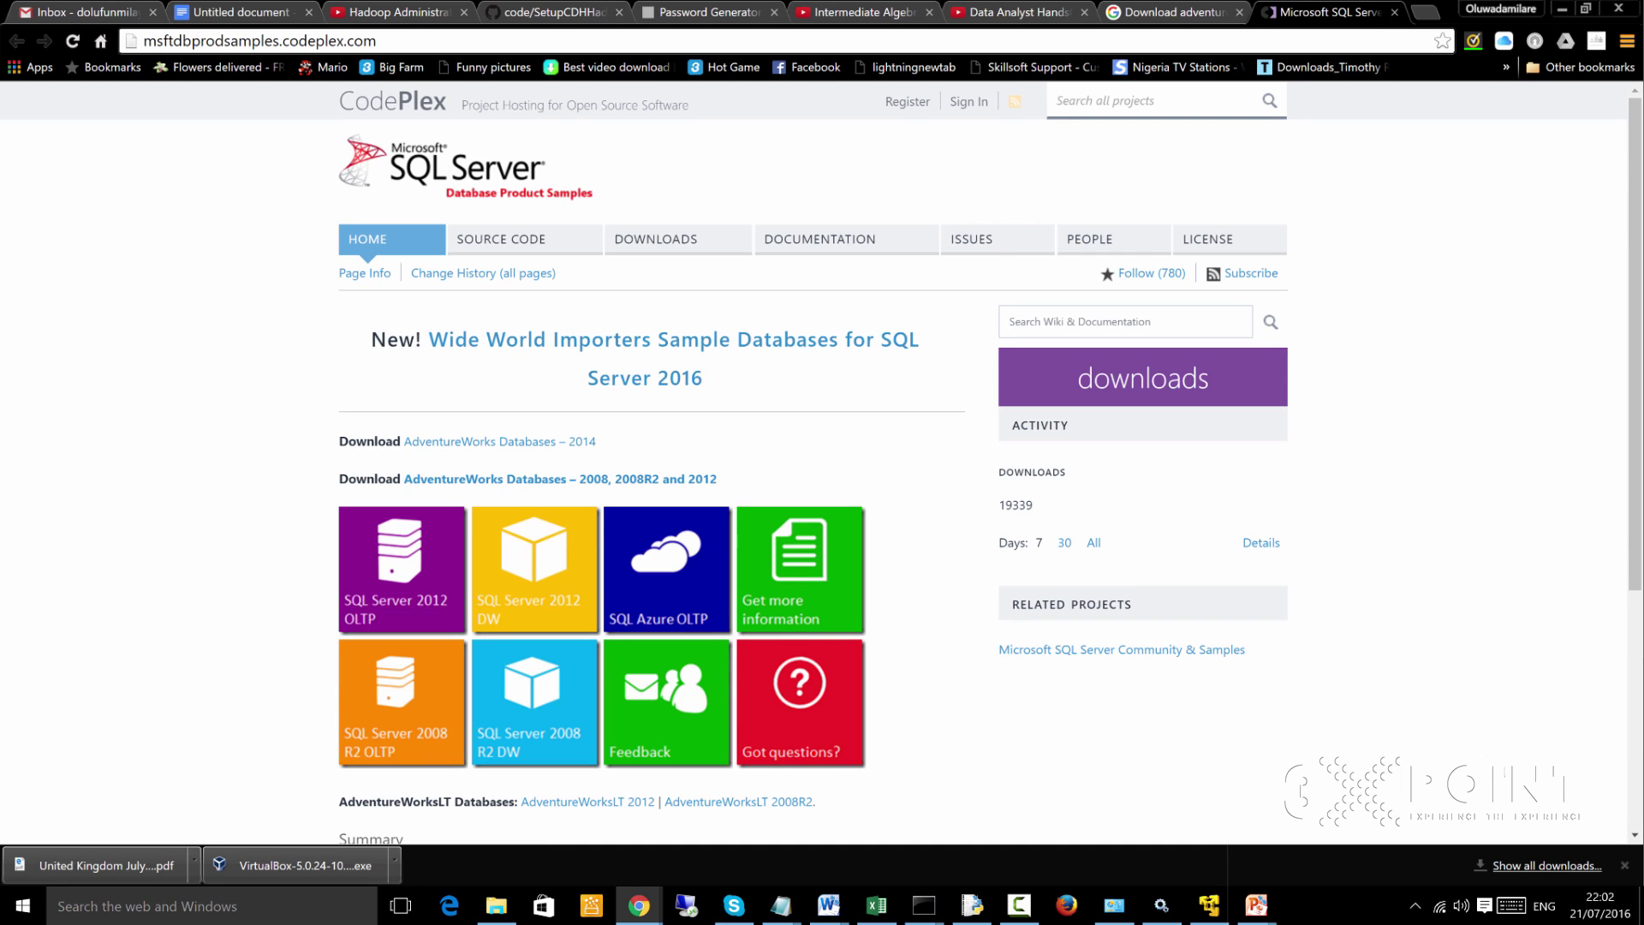
scroll(736, 435, down, 4)
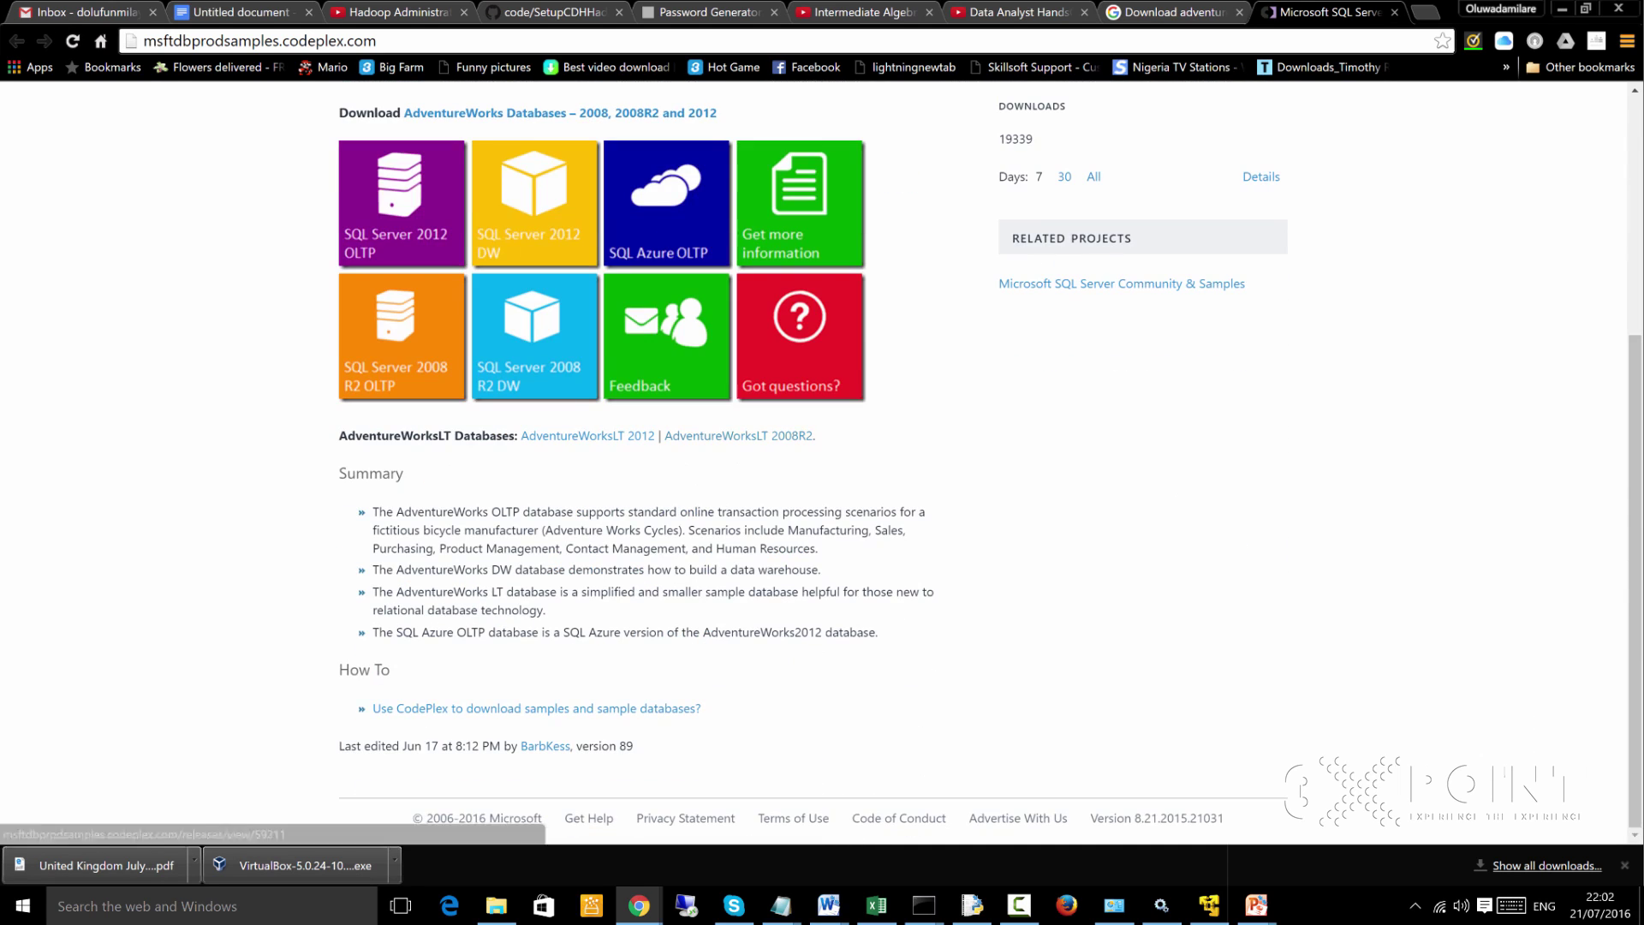
scroll(736, 435, up, 1)
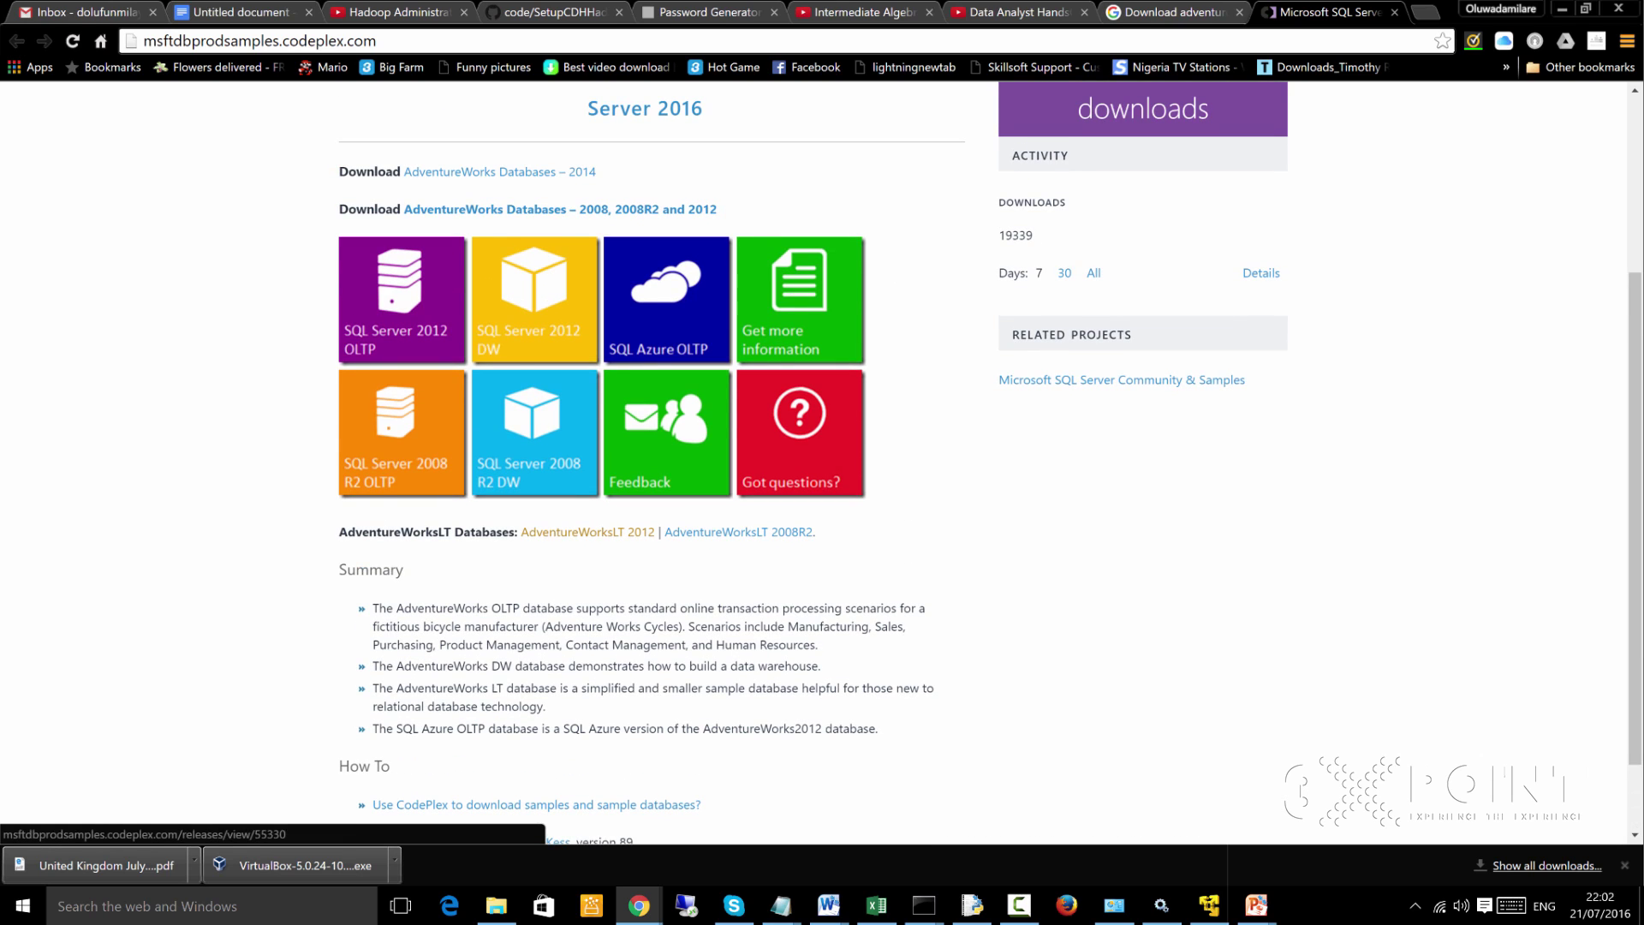
scroll(736, 435, up, 3)
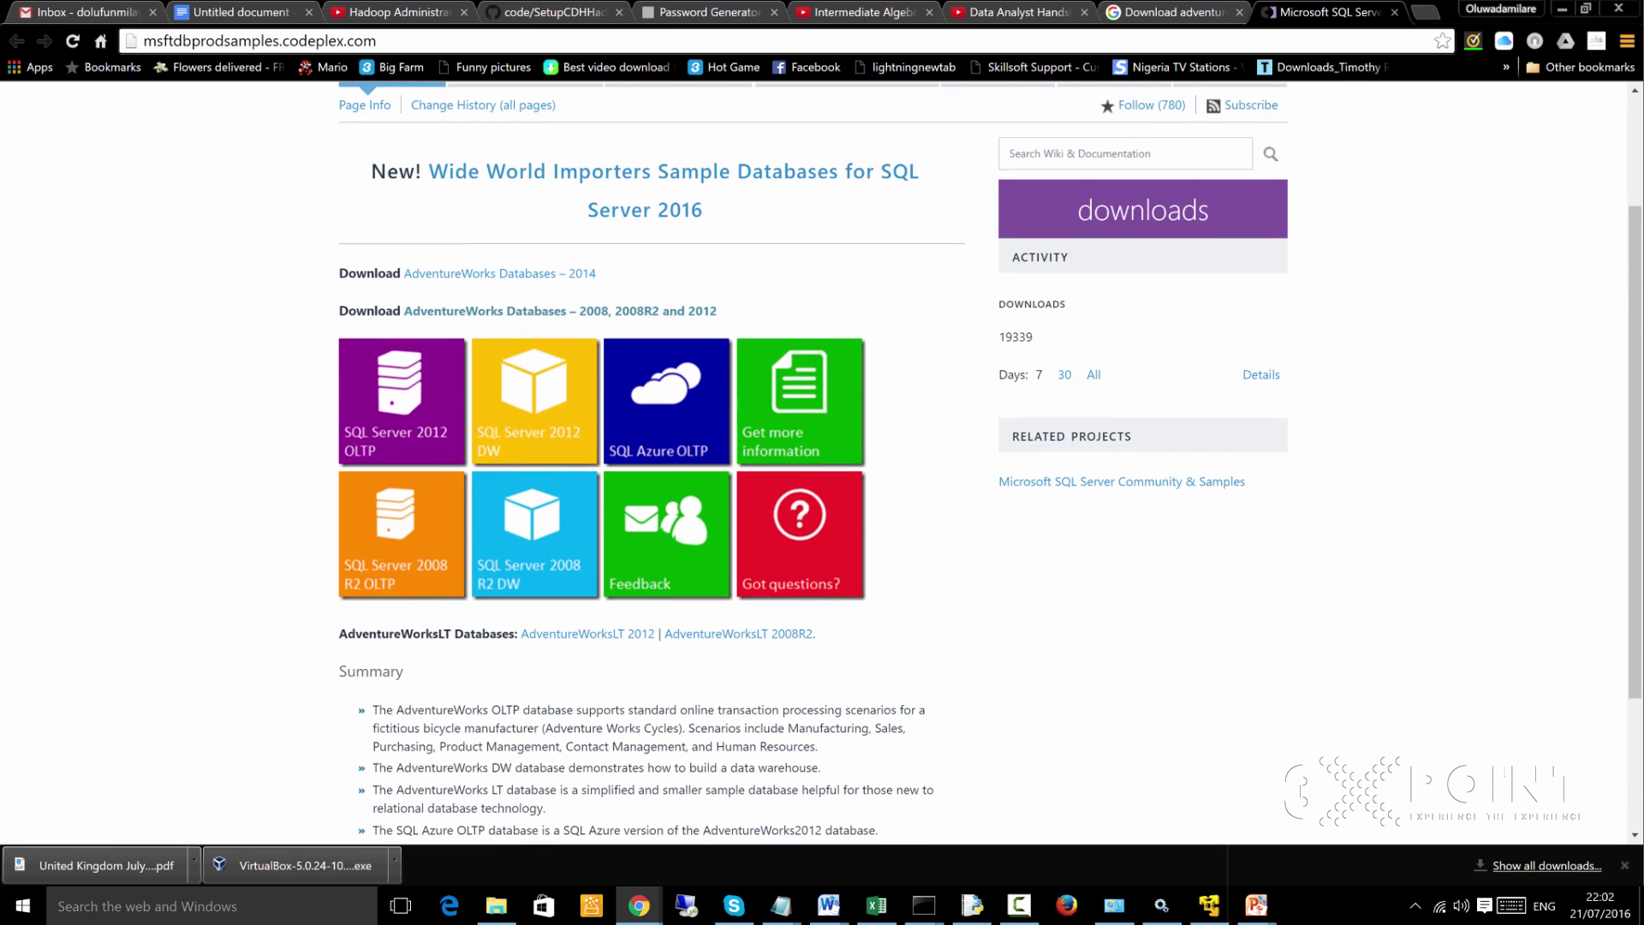
scroll(736, 435, up, 1)
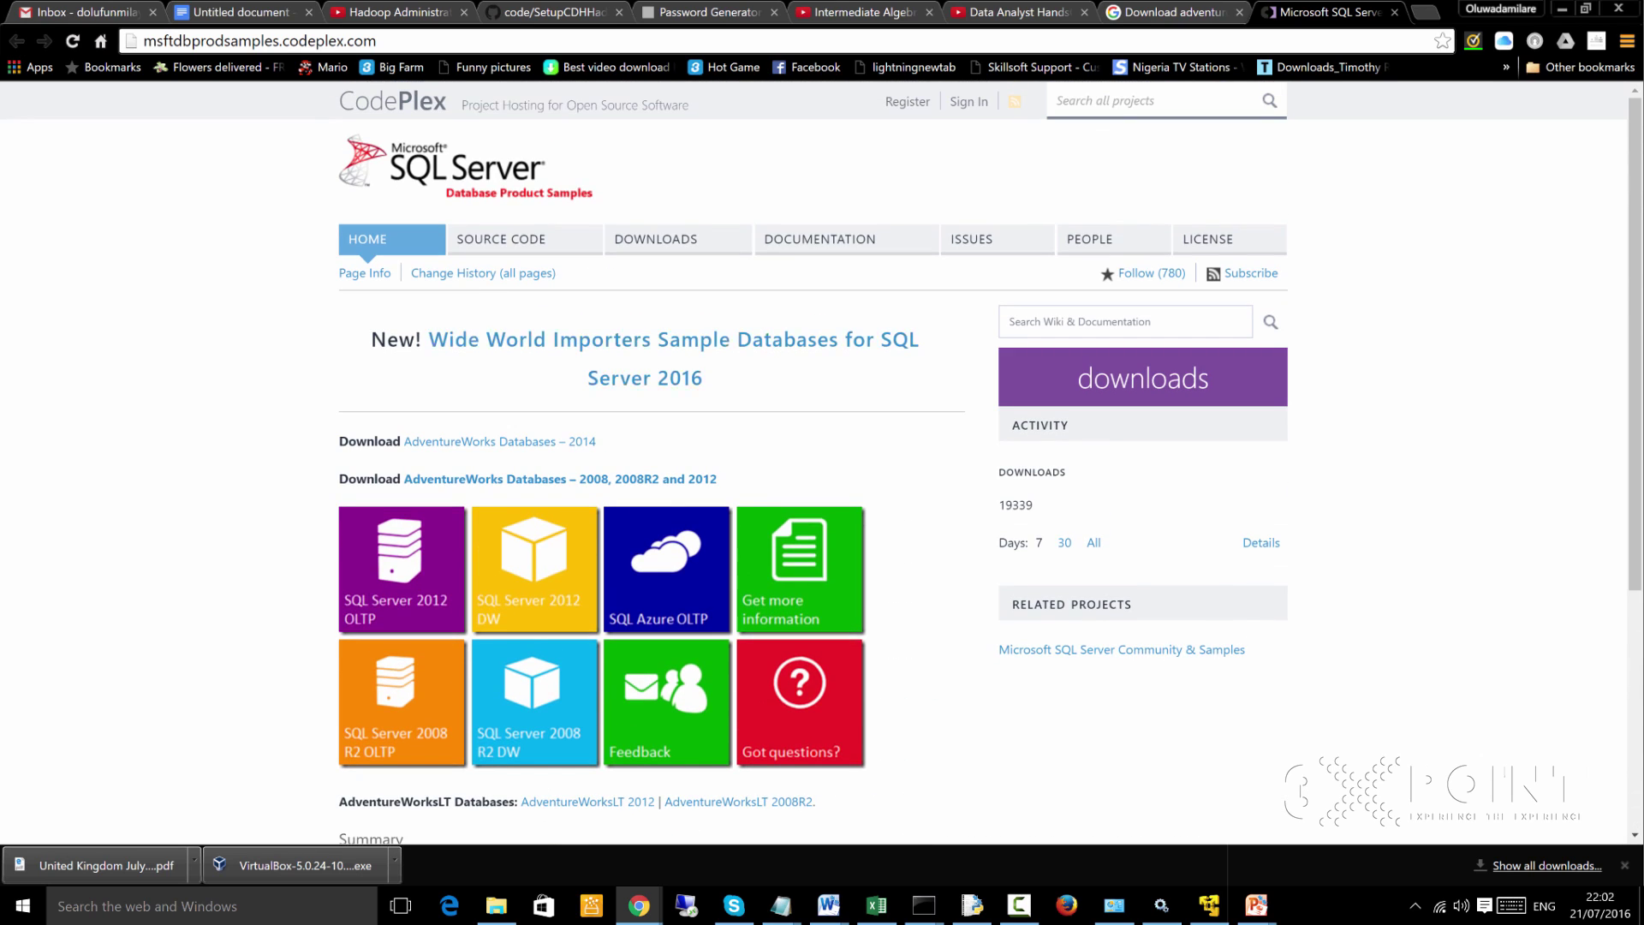
scroll(736, 435, down, 2)
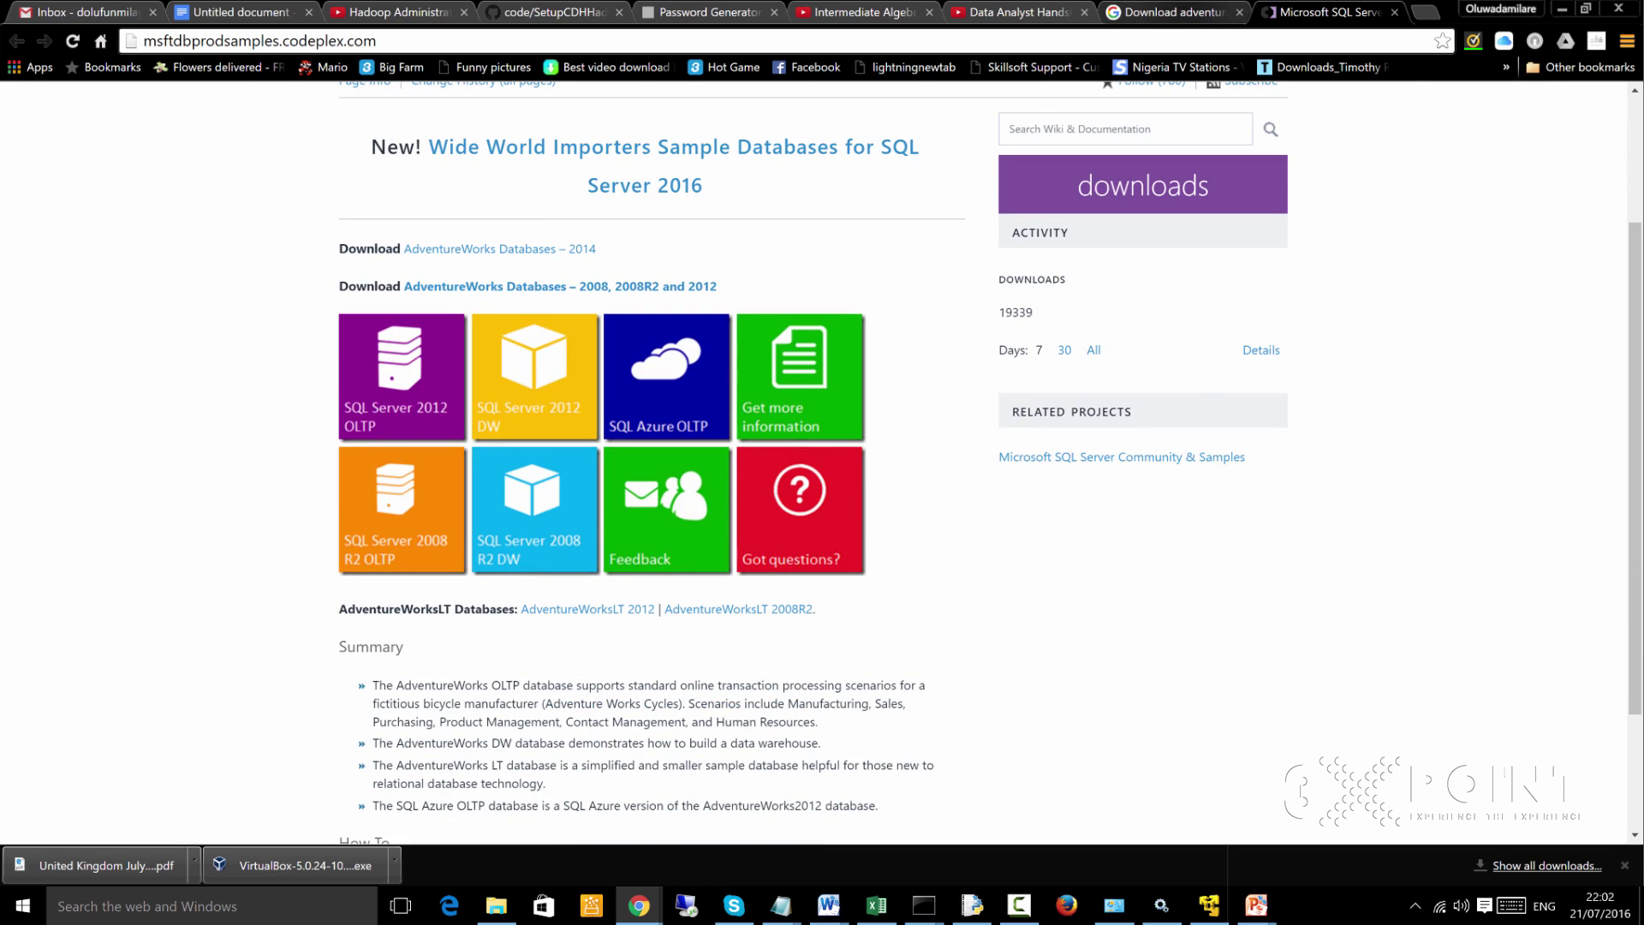
click(1394, 12)
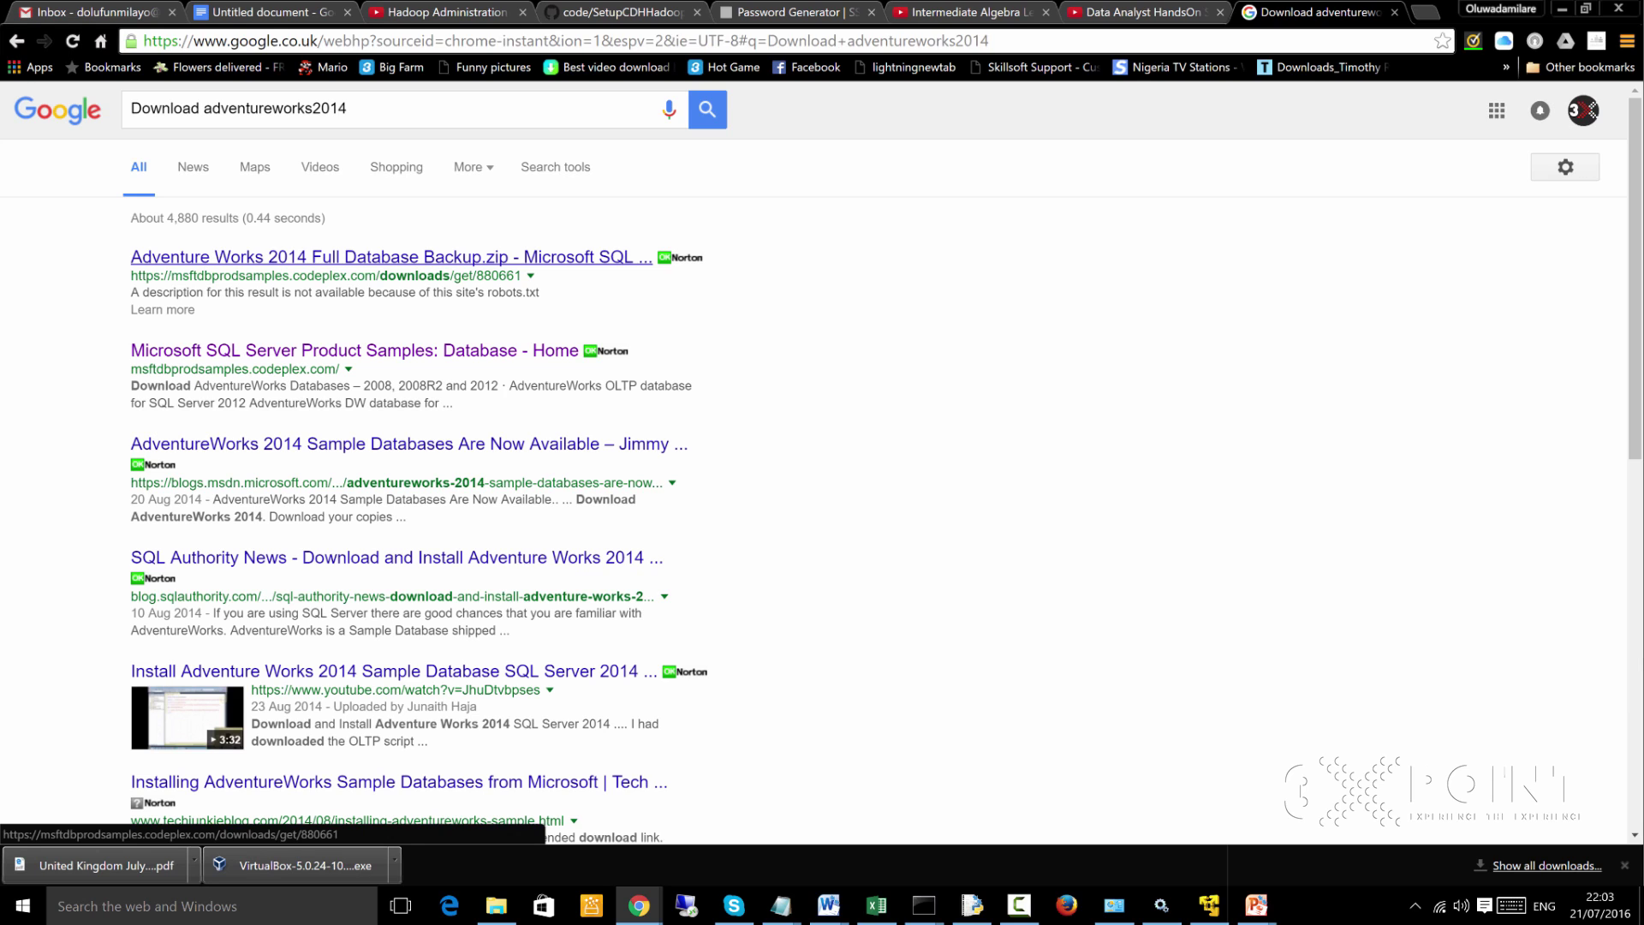
Open the Adventure Works 2014 Full Database Backup.zip result and start its download
middle_click(385, 257)
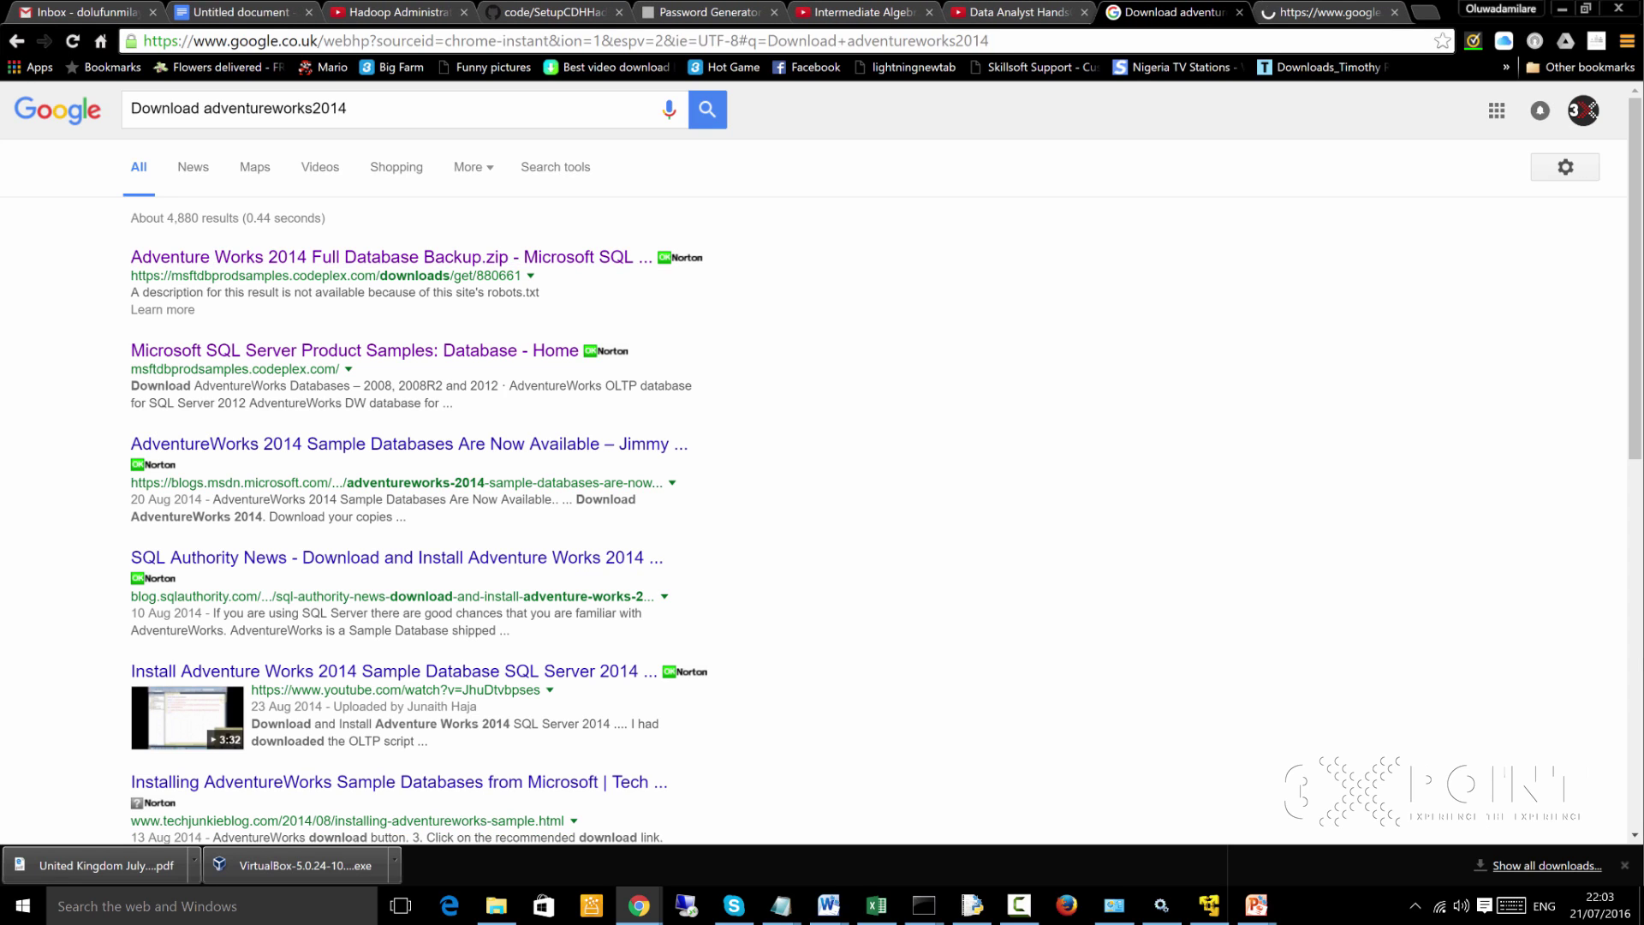
key(ctrl+Tab)
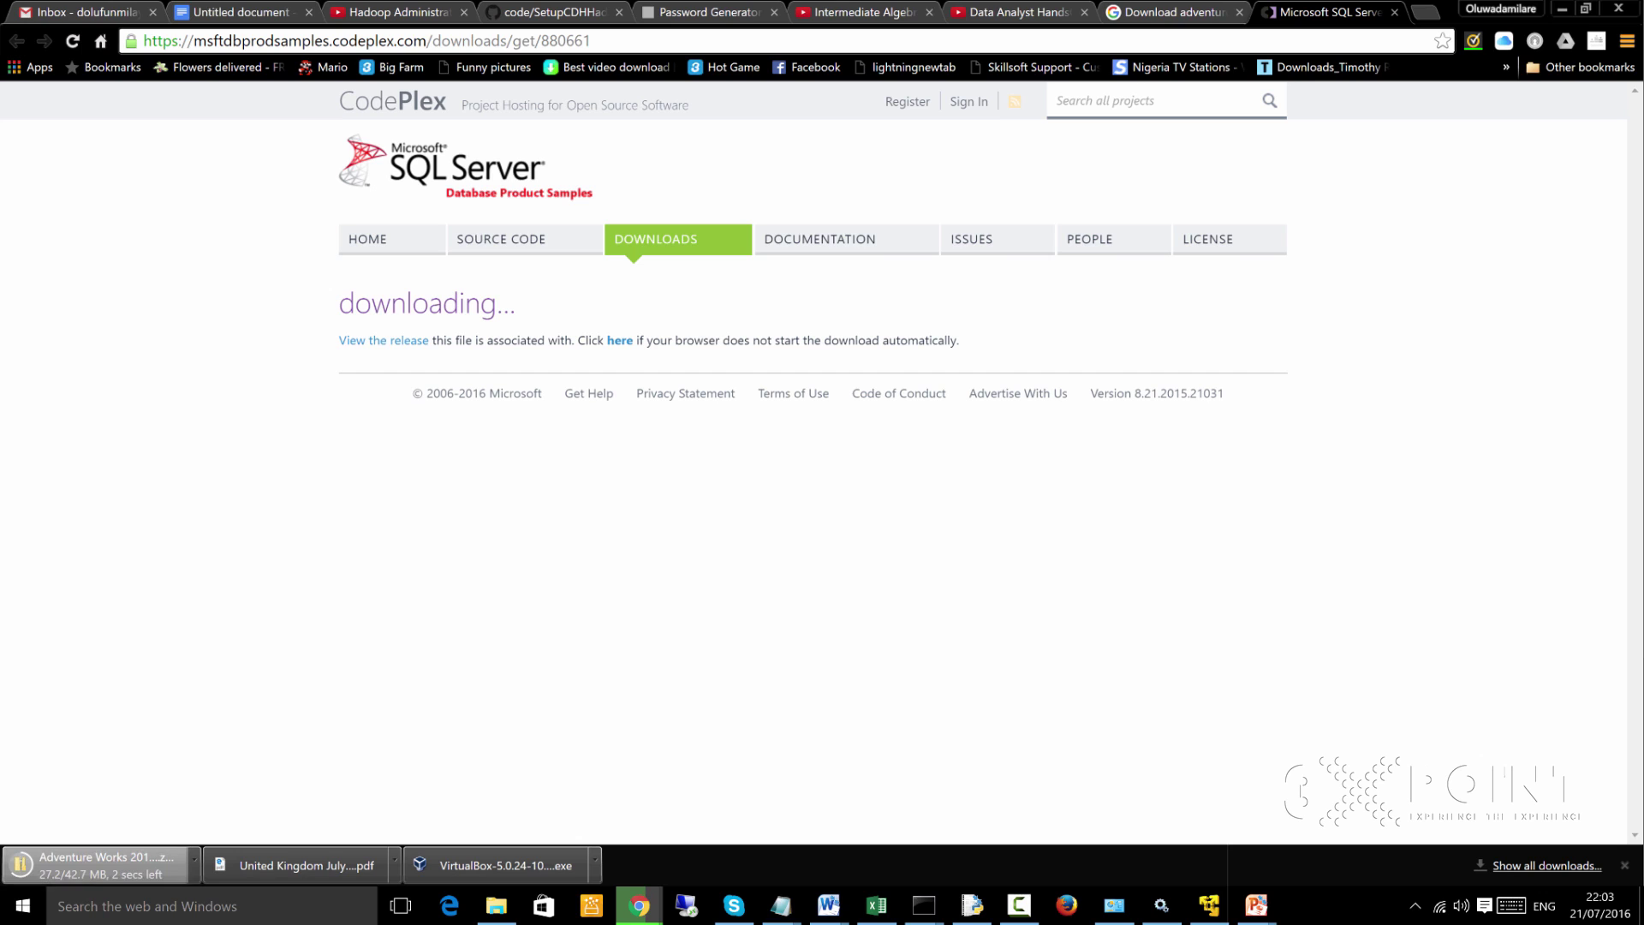
right_click(132, 866)
Show the downloaded zip in the Downloads folder and refresh the listing
click(205, 822)
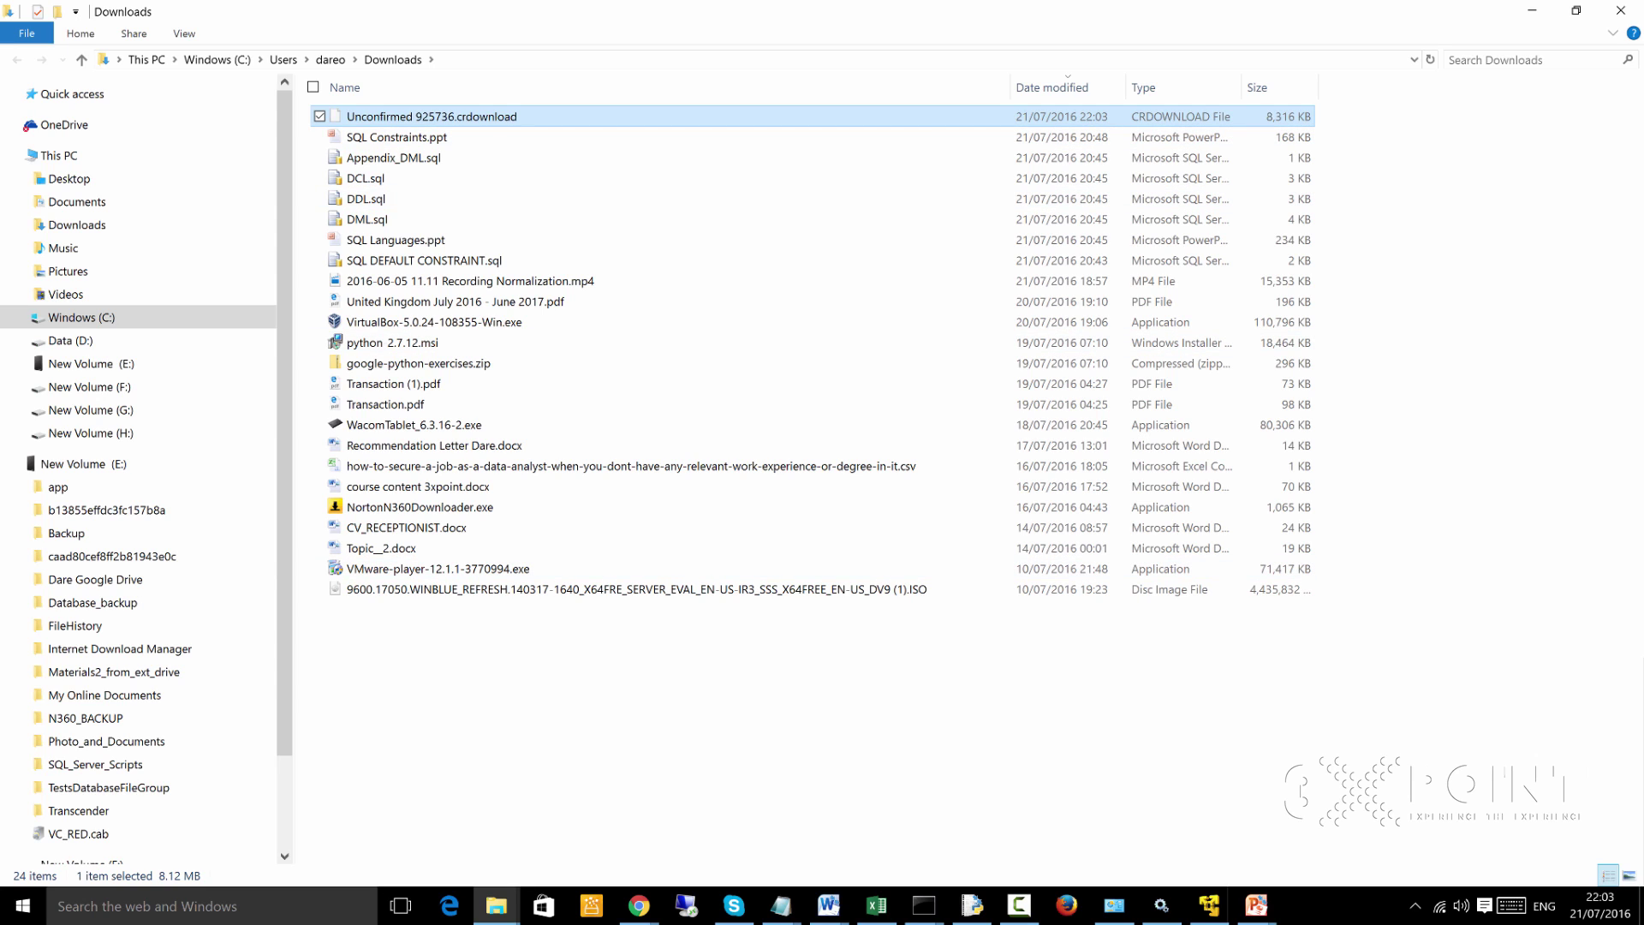
right_click(316, 373)
mouse_move(385, 582)
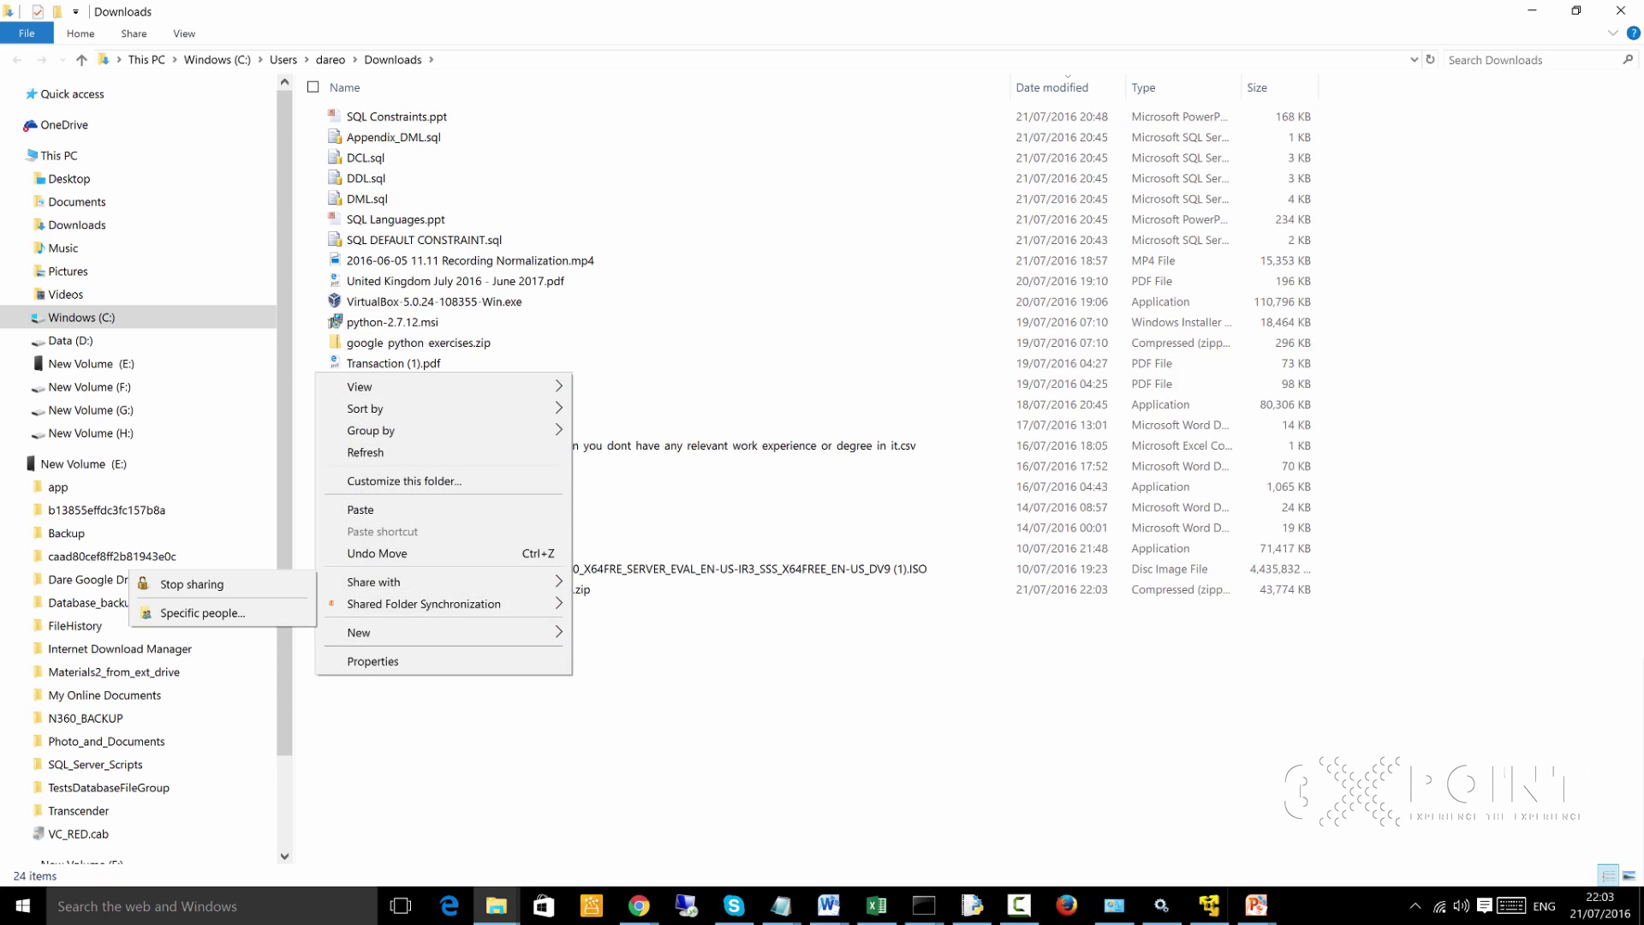
click(365, 452)
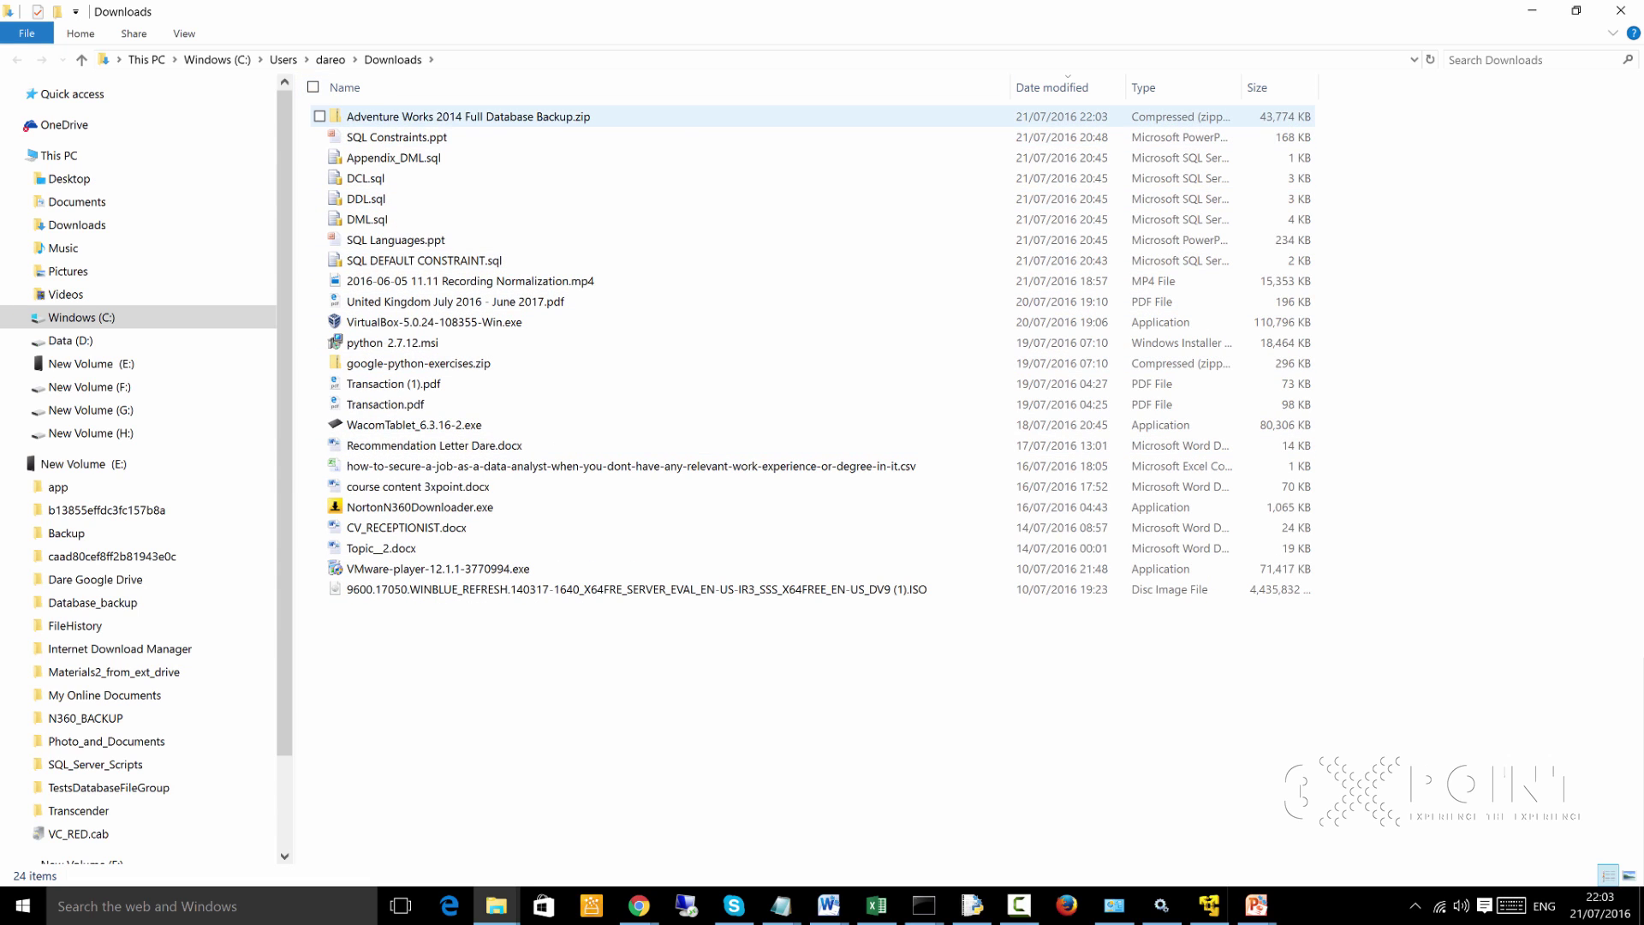
Move Adventure Works 2014 Full Database Backup.zip into D:\VirtualFileShare and return to the VM
click(505, 118)
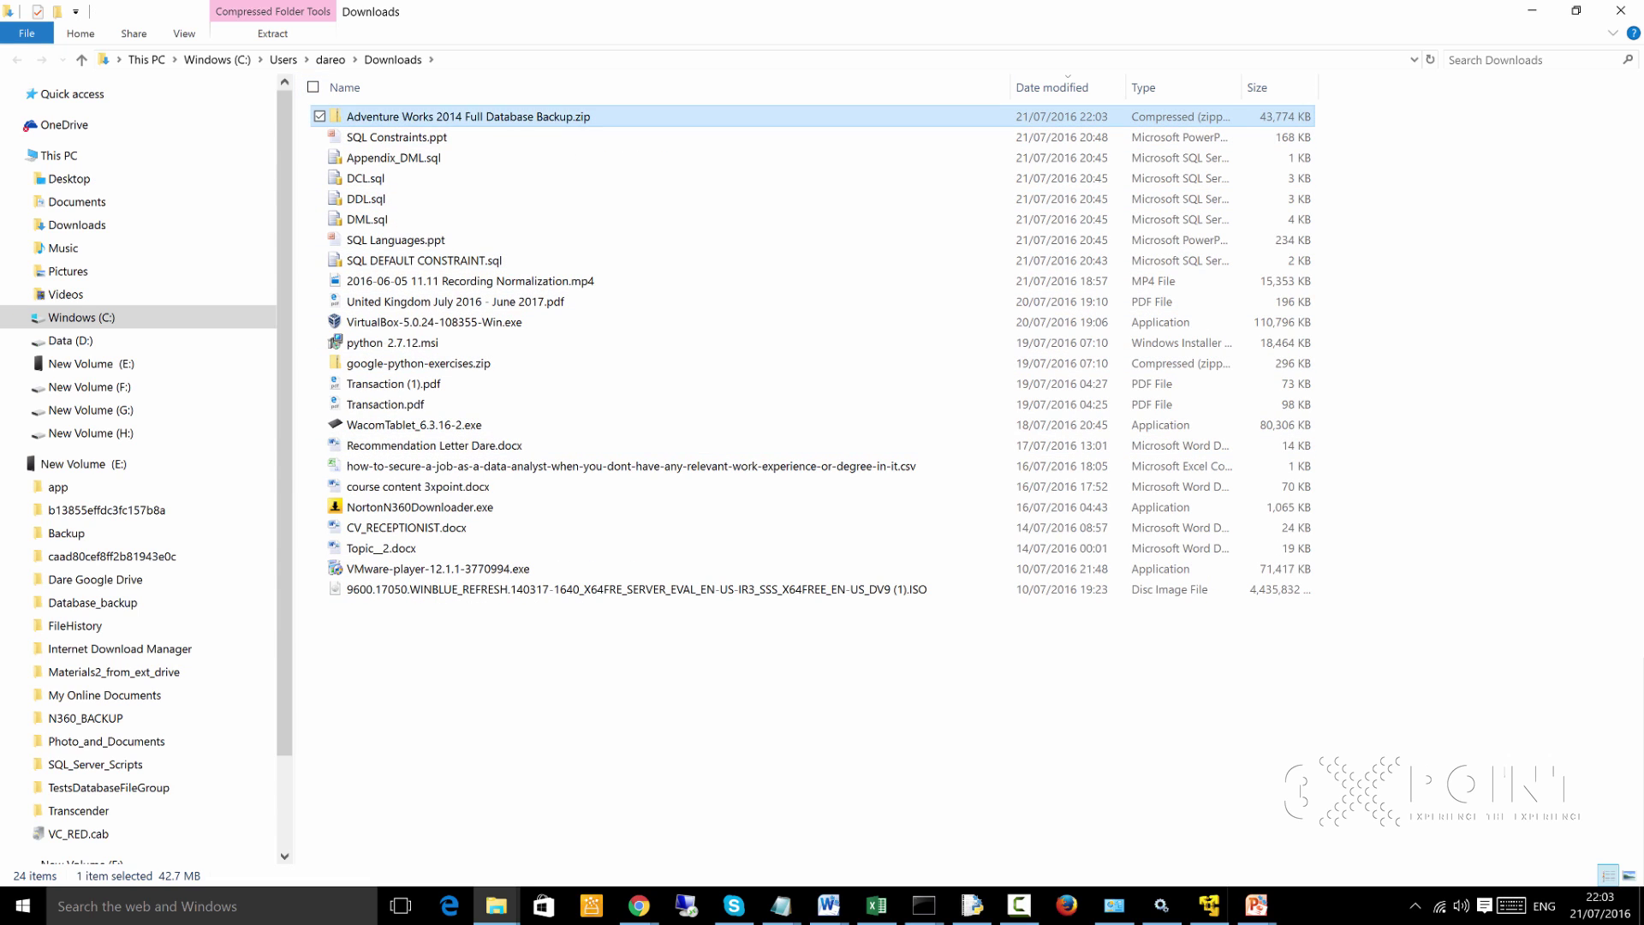
right_click(505, 117)
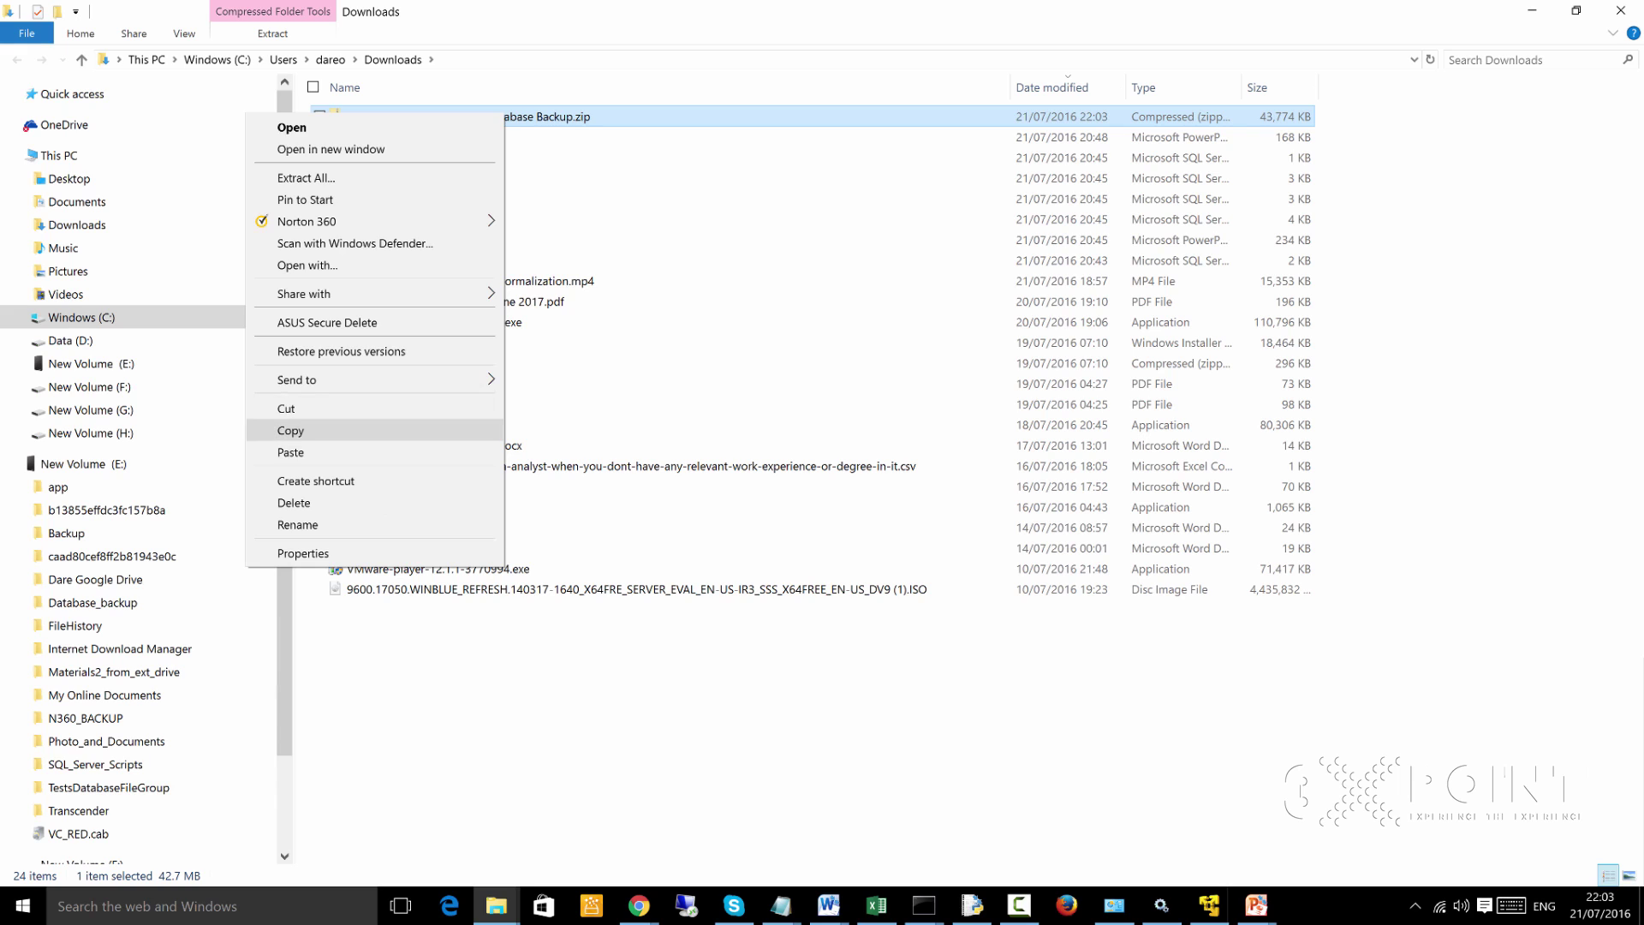
click(286, 408)
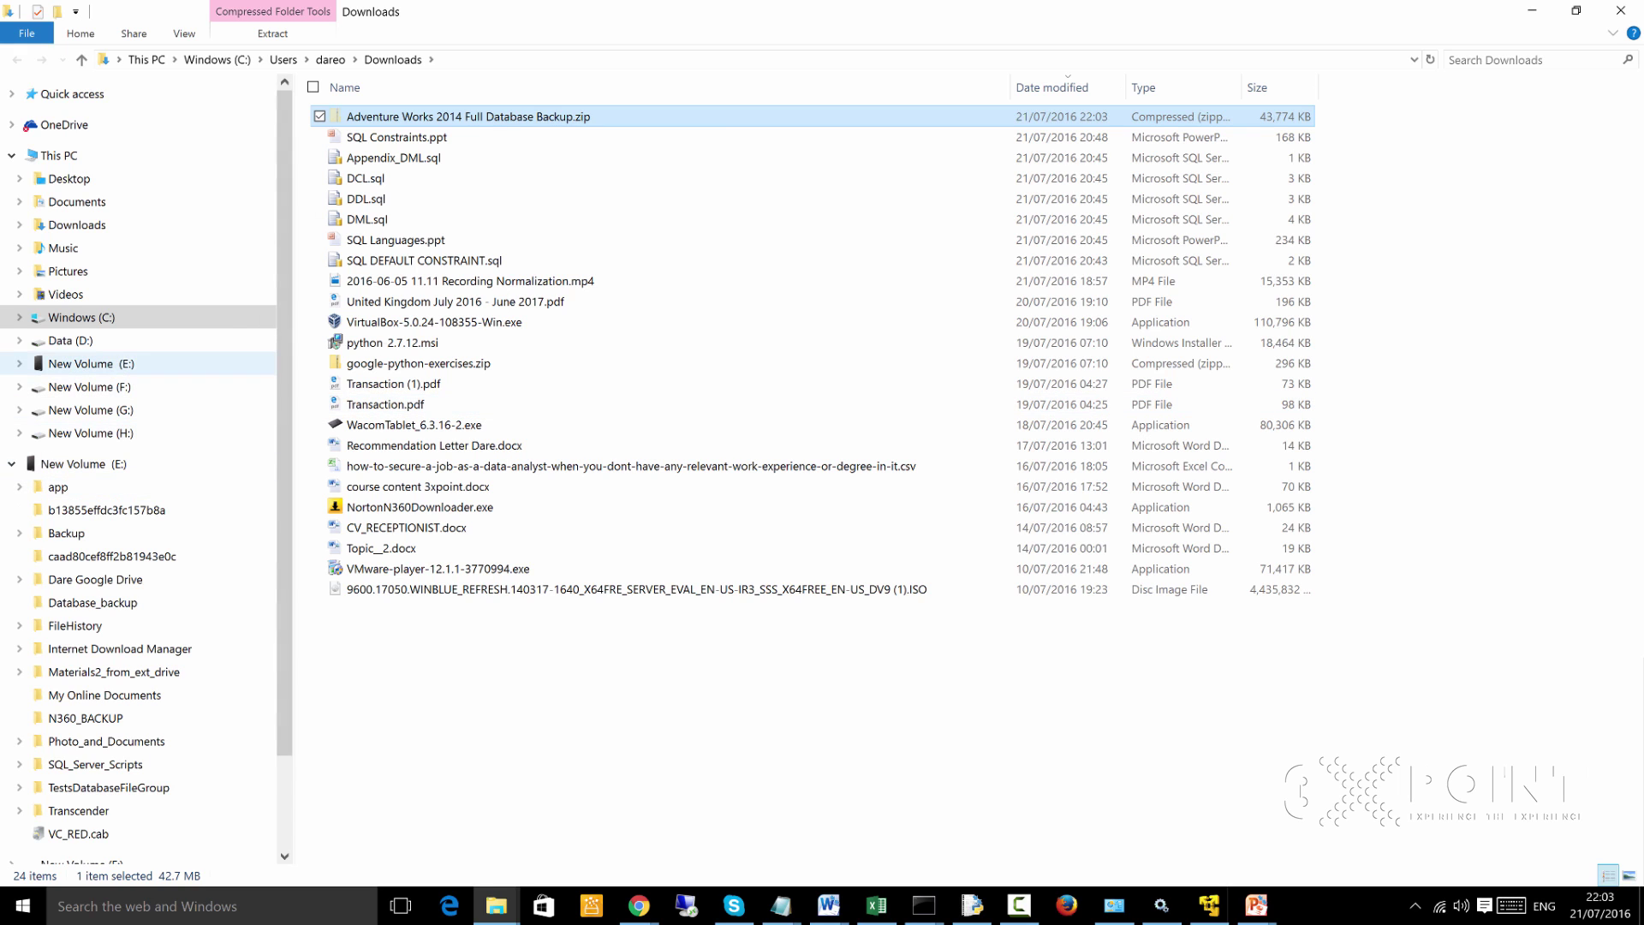
click(69, 340)
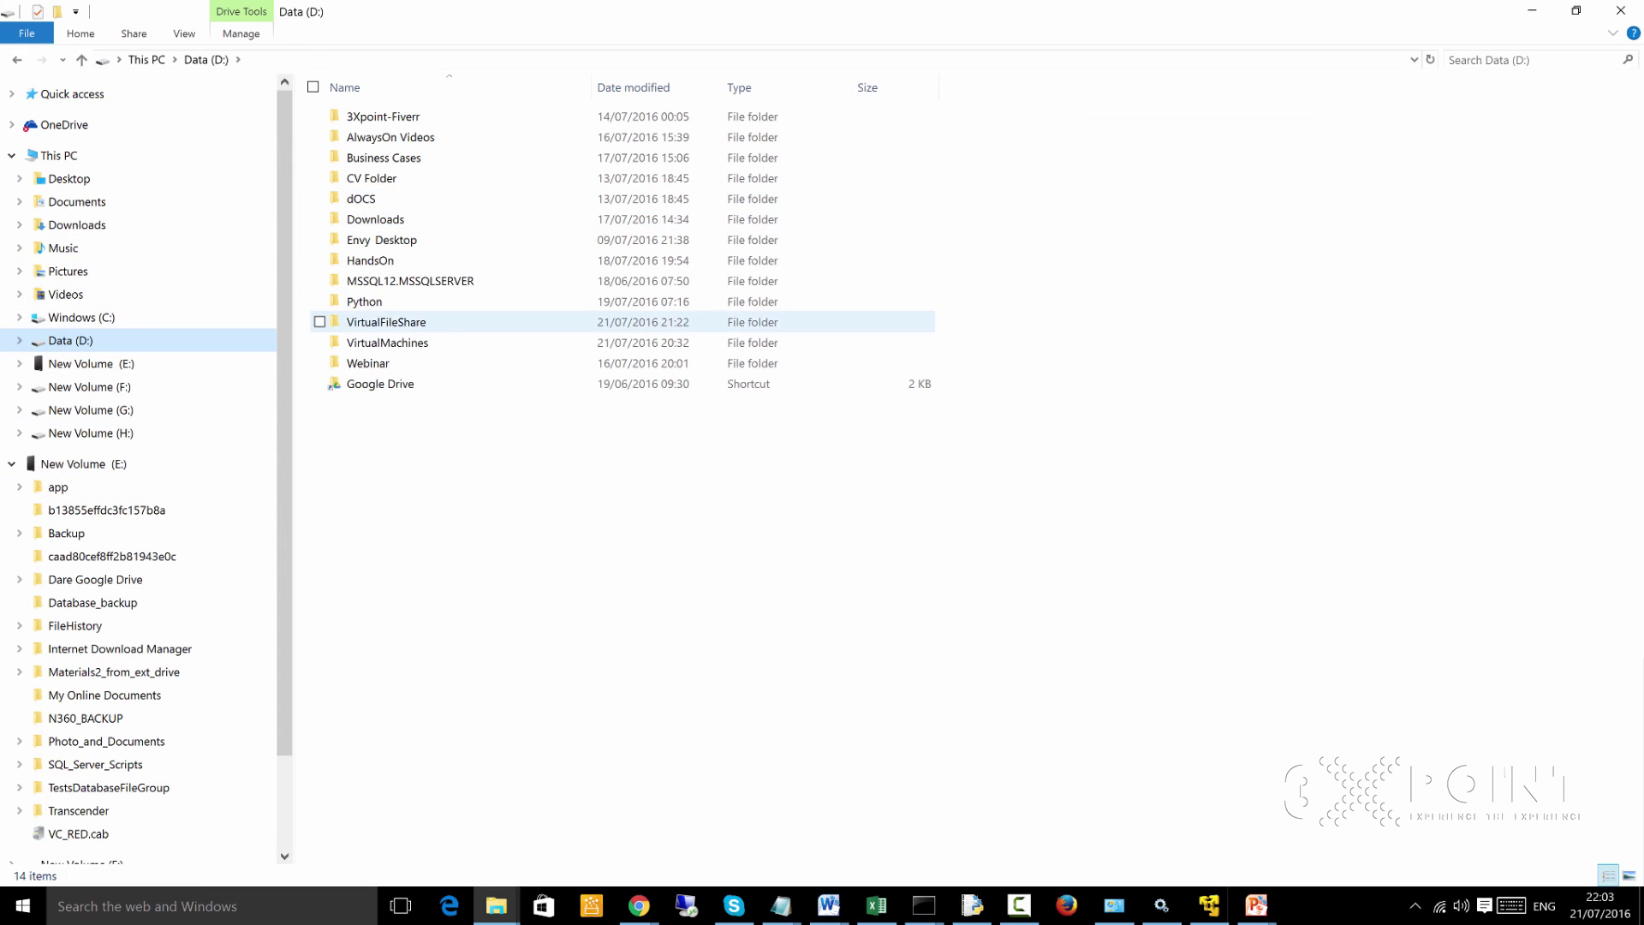
double_click(385, 322)
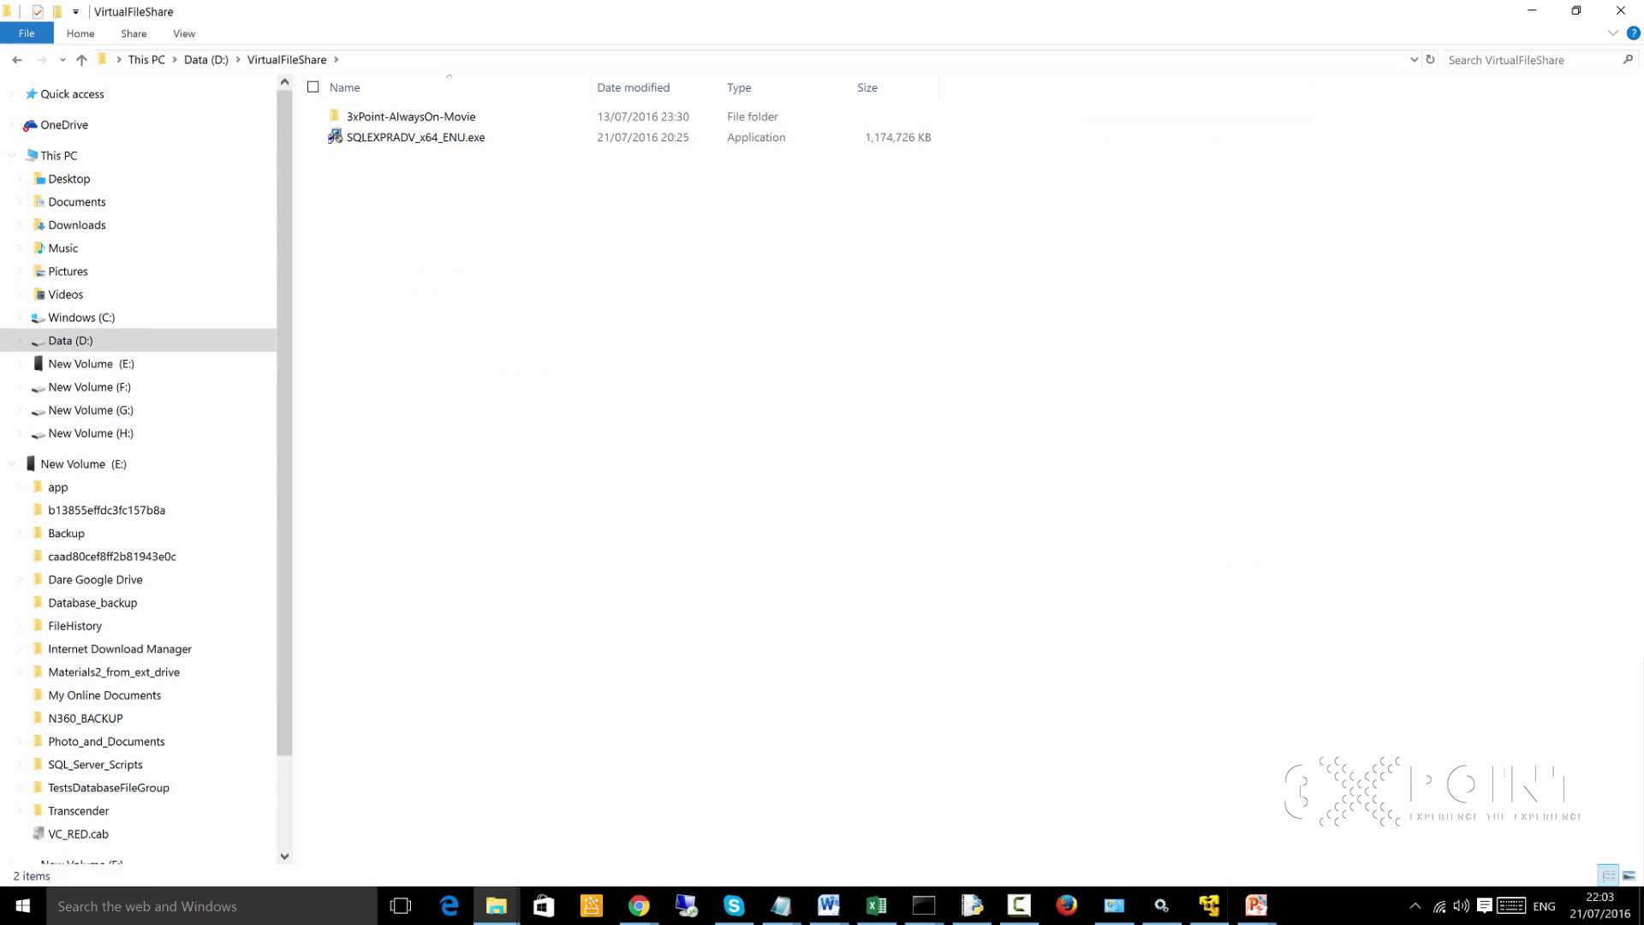
right_click(388, 179)
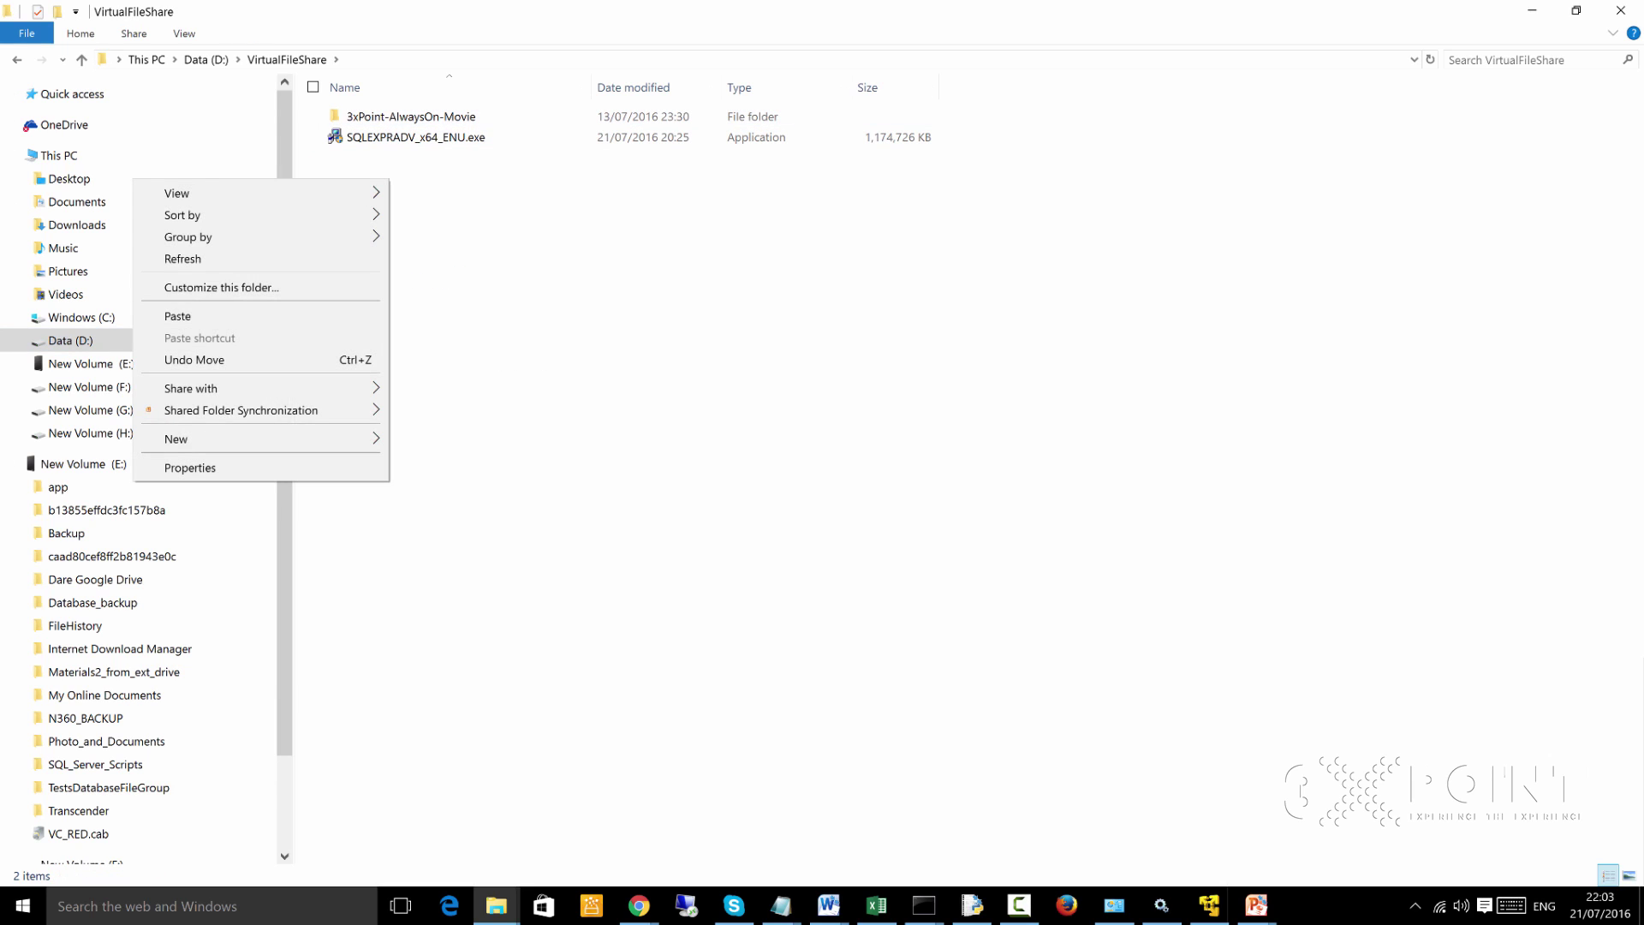
click(177, 316)
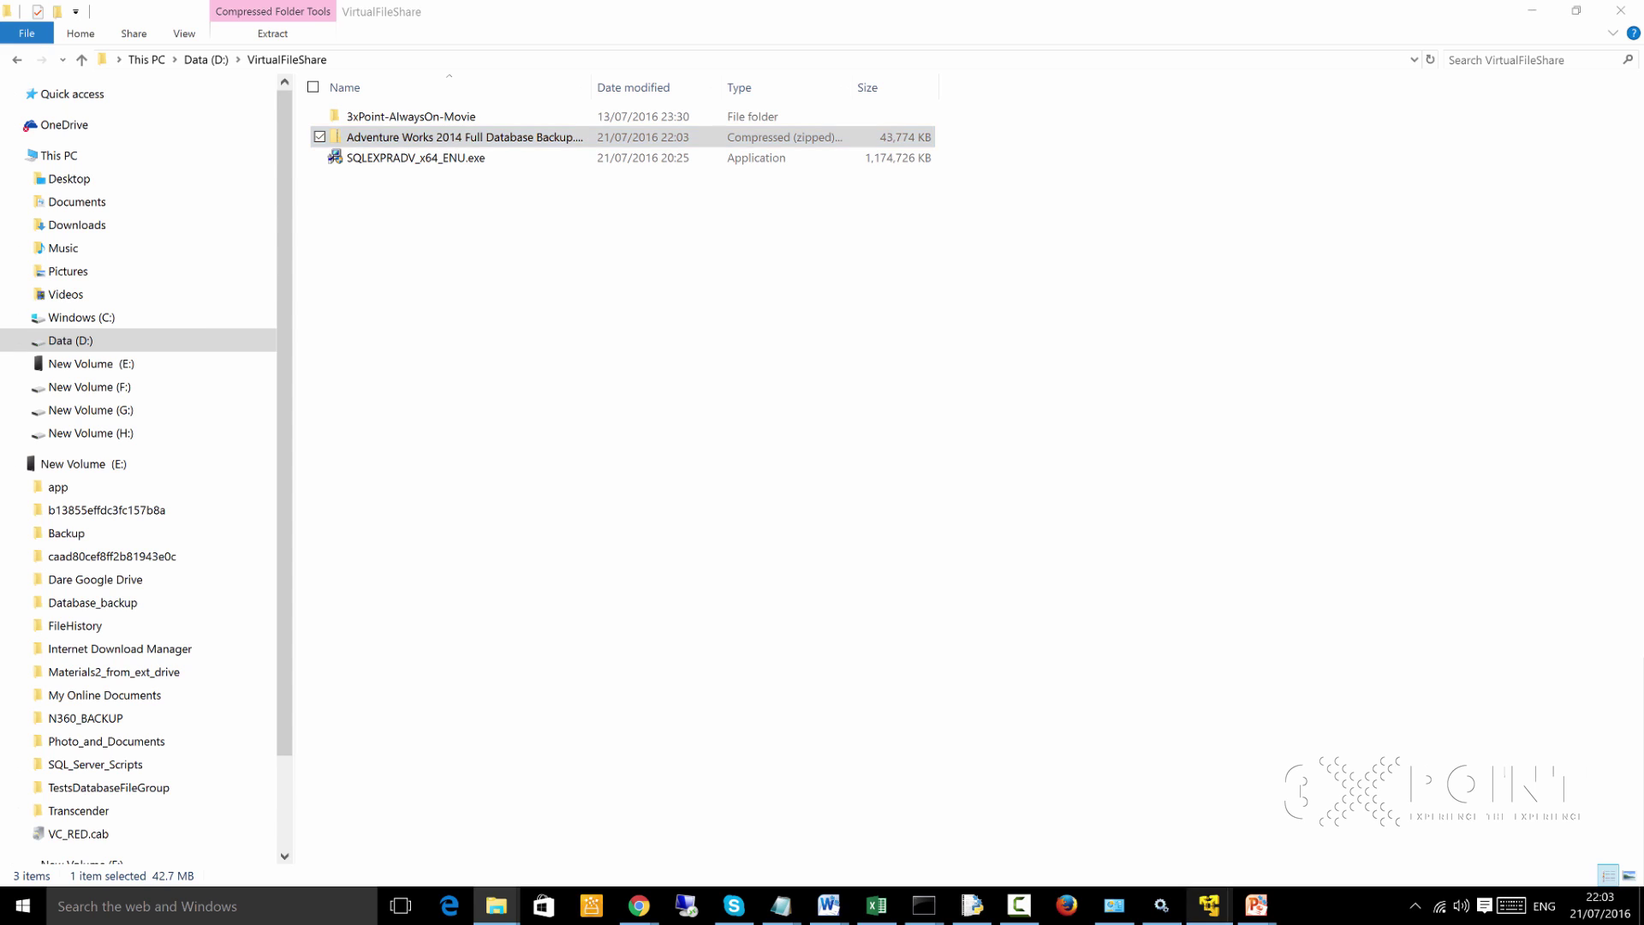
click(1208, 905)
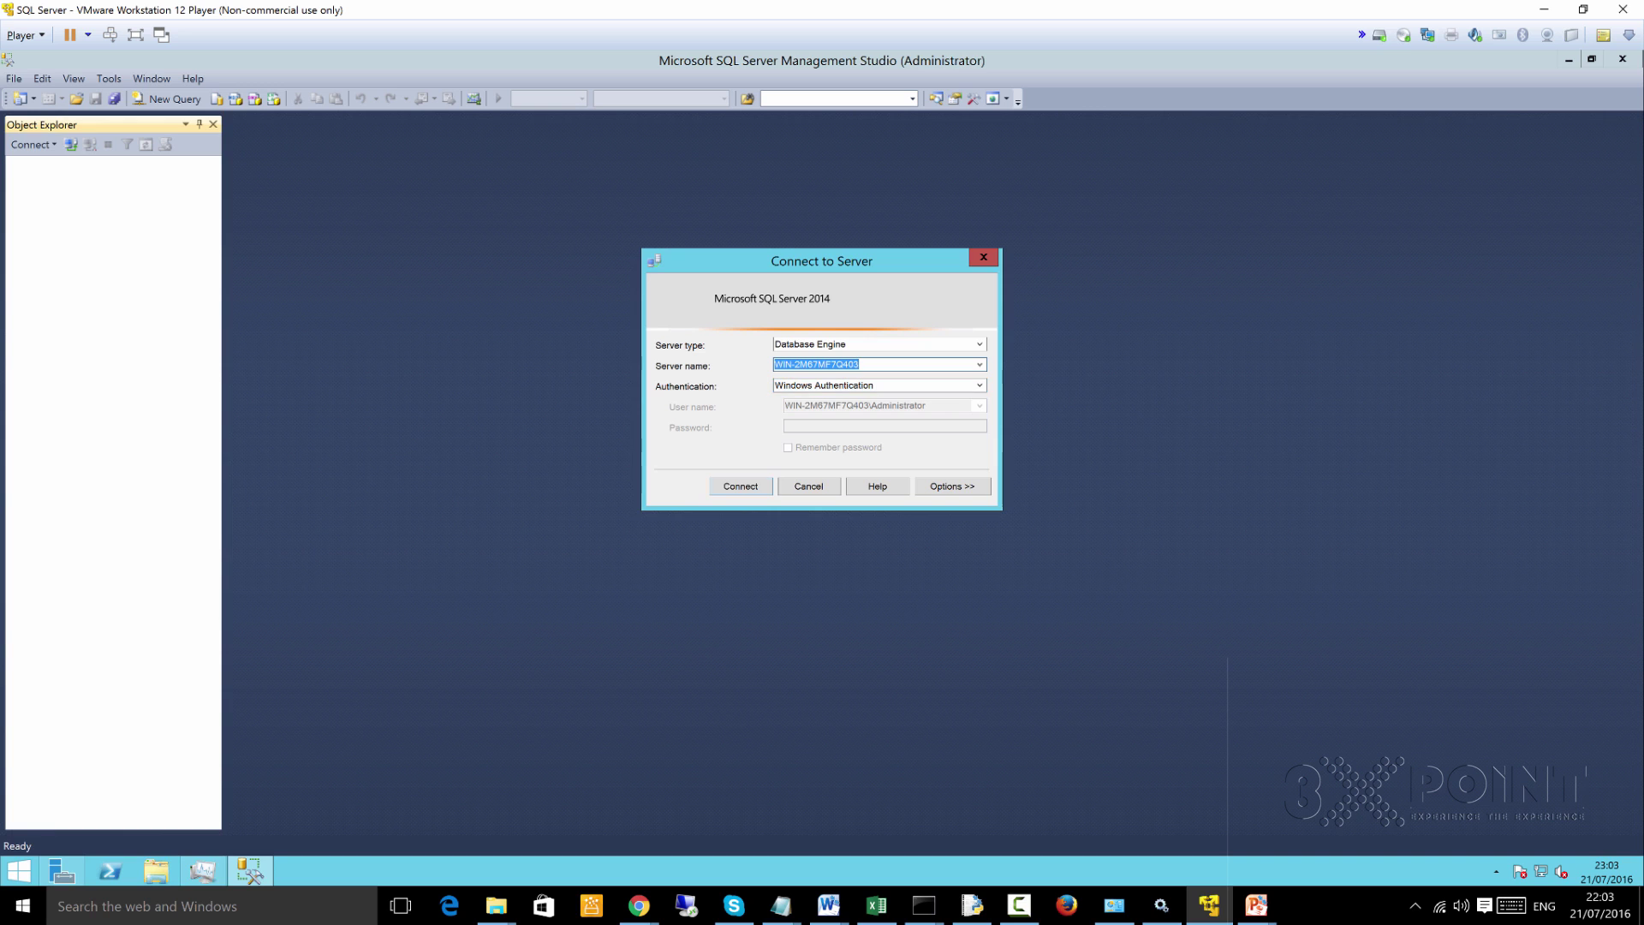
Connect to the local SQL Server, then extract the Adventure Works zip from Shared Folders (Z:)
key(Return)
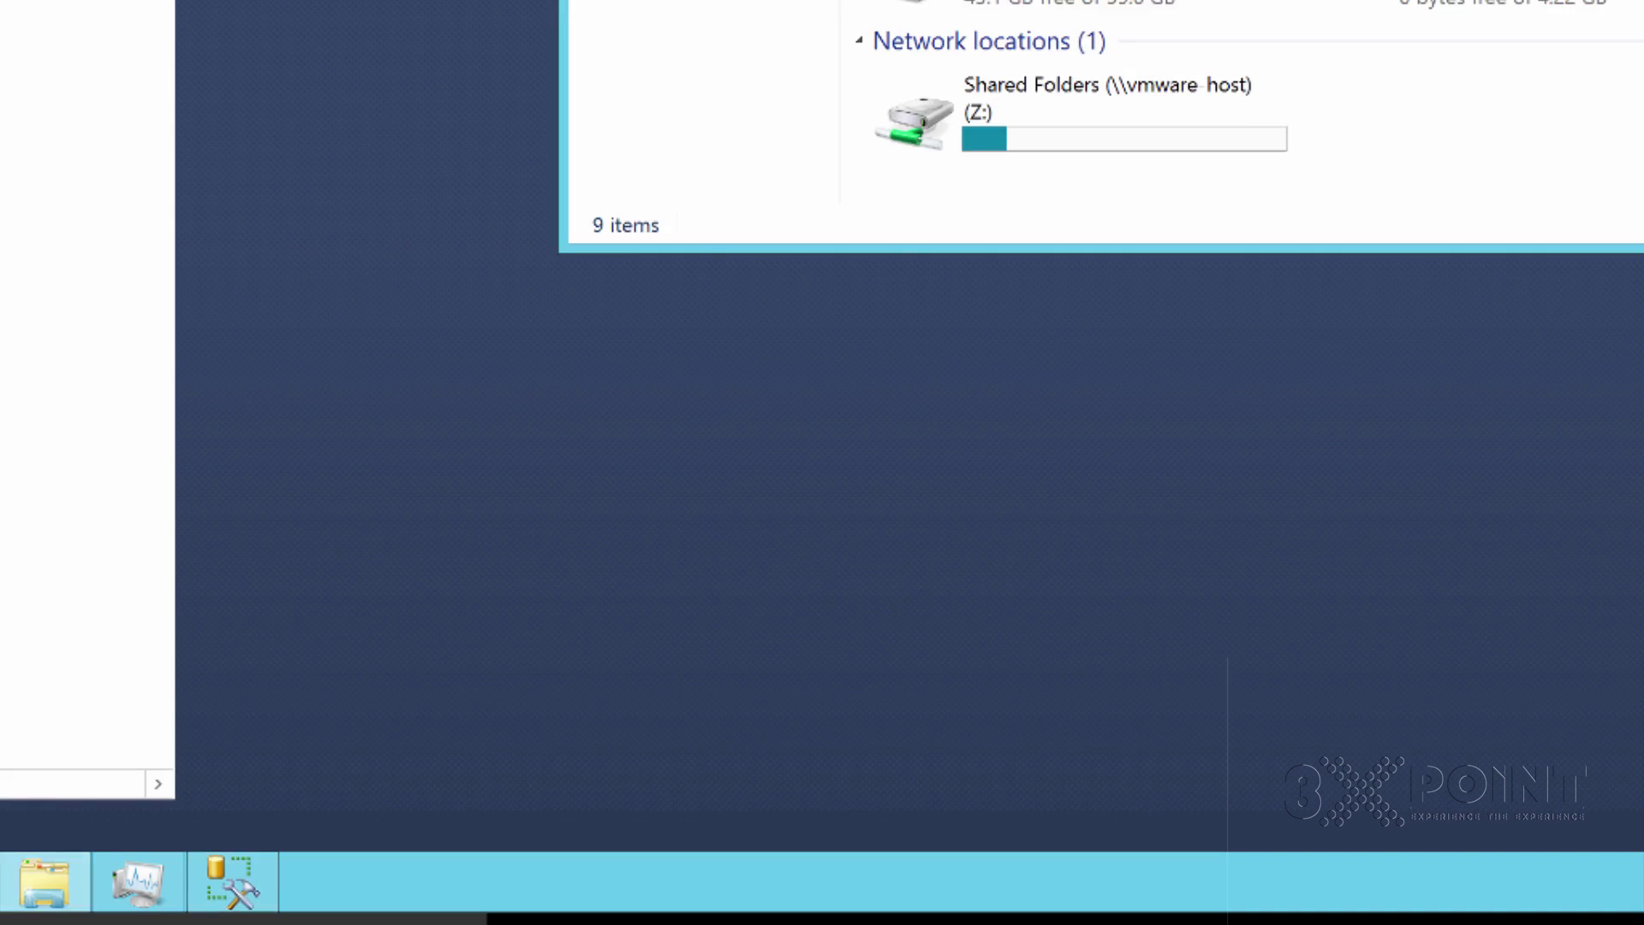
click(1079, 109)
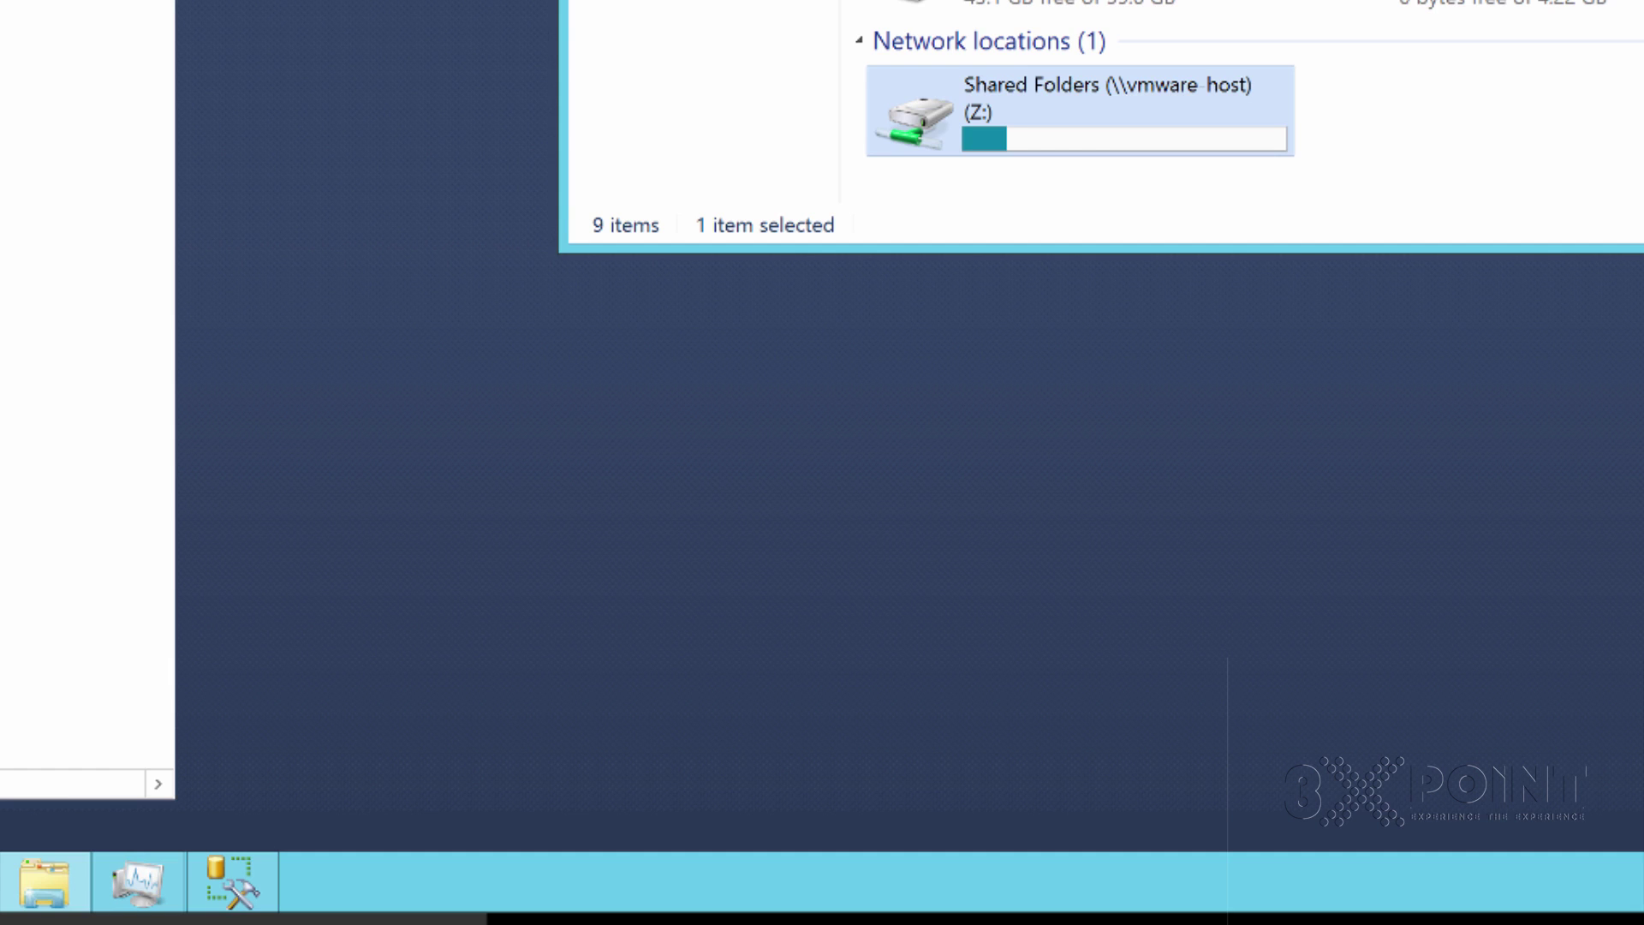
key(Return)
key(Return)
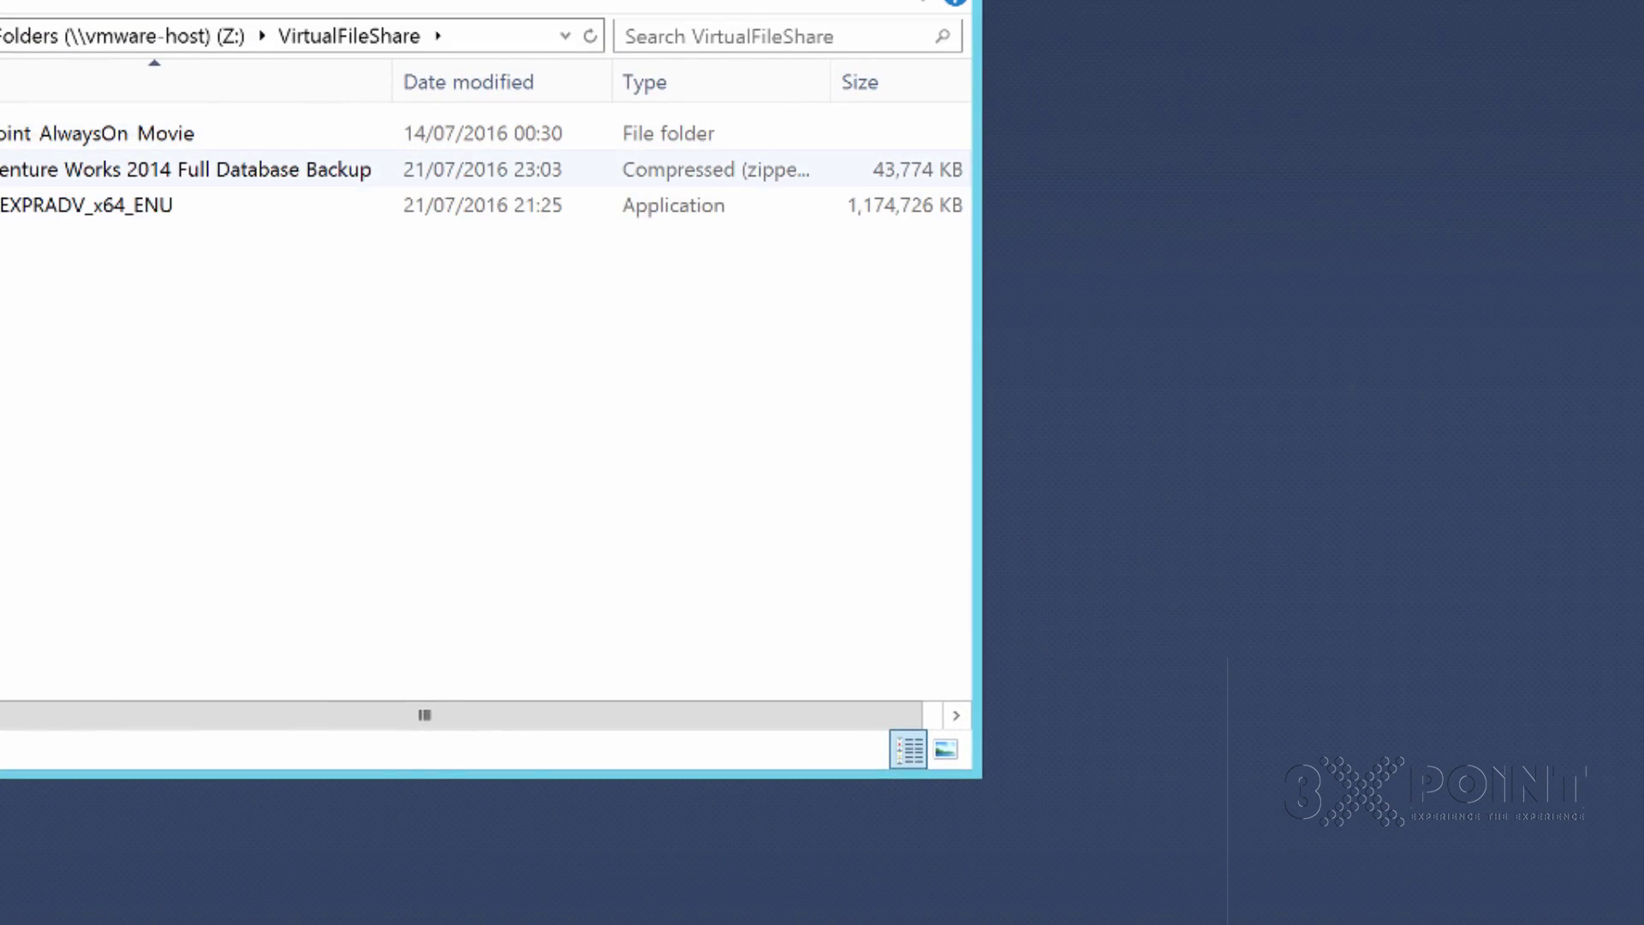
click(52, 169)
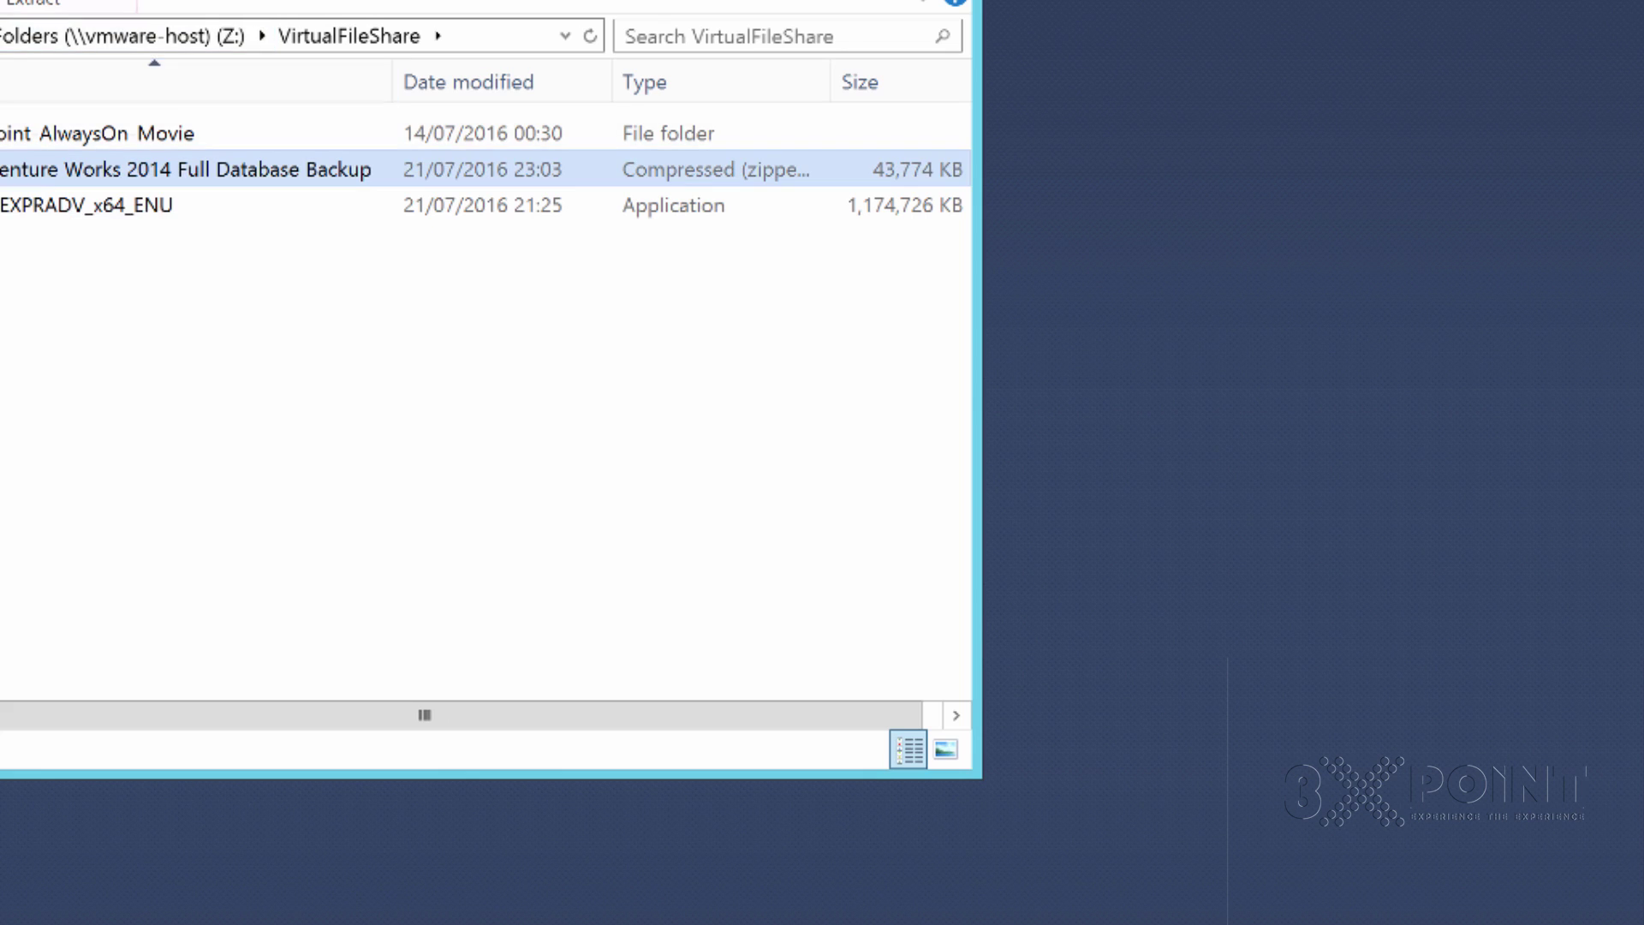
click(35, 3)
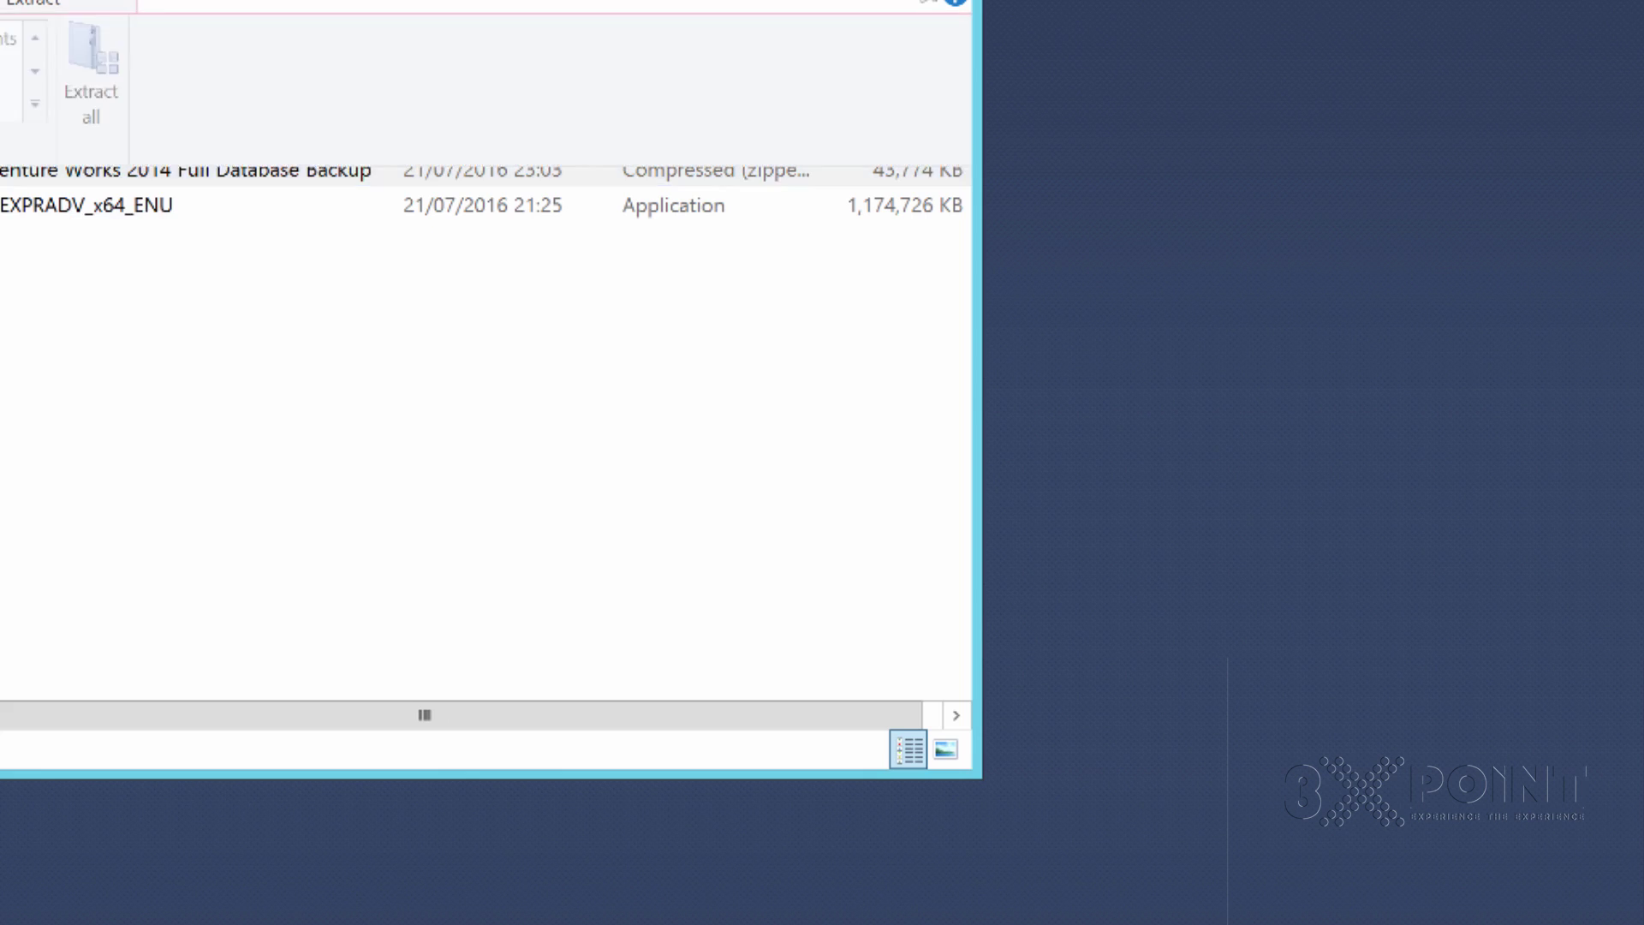
click(92, 86)
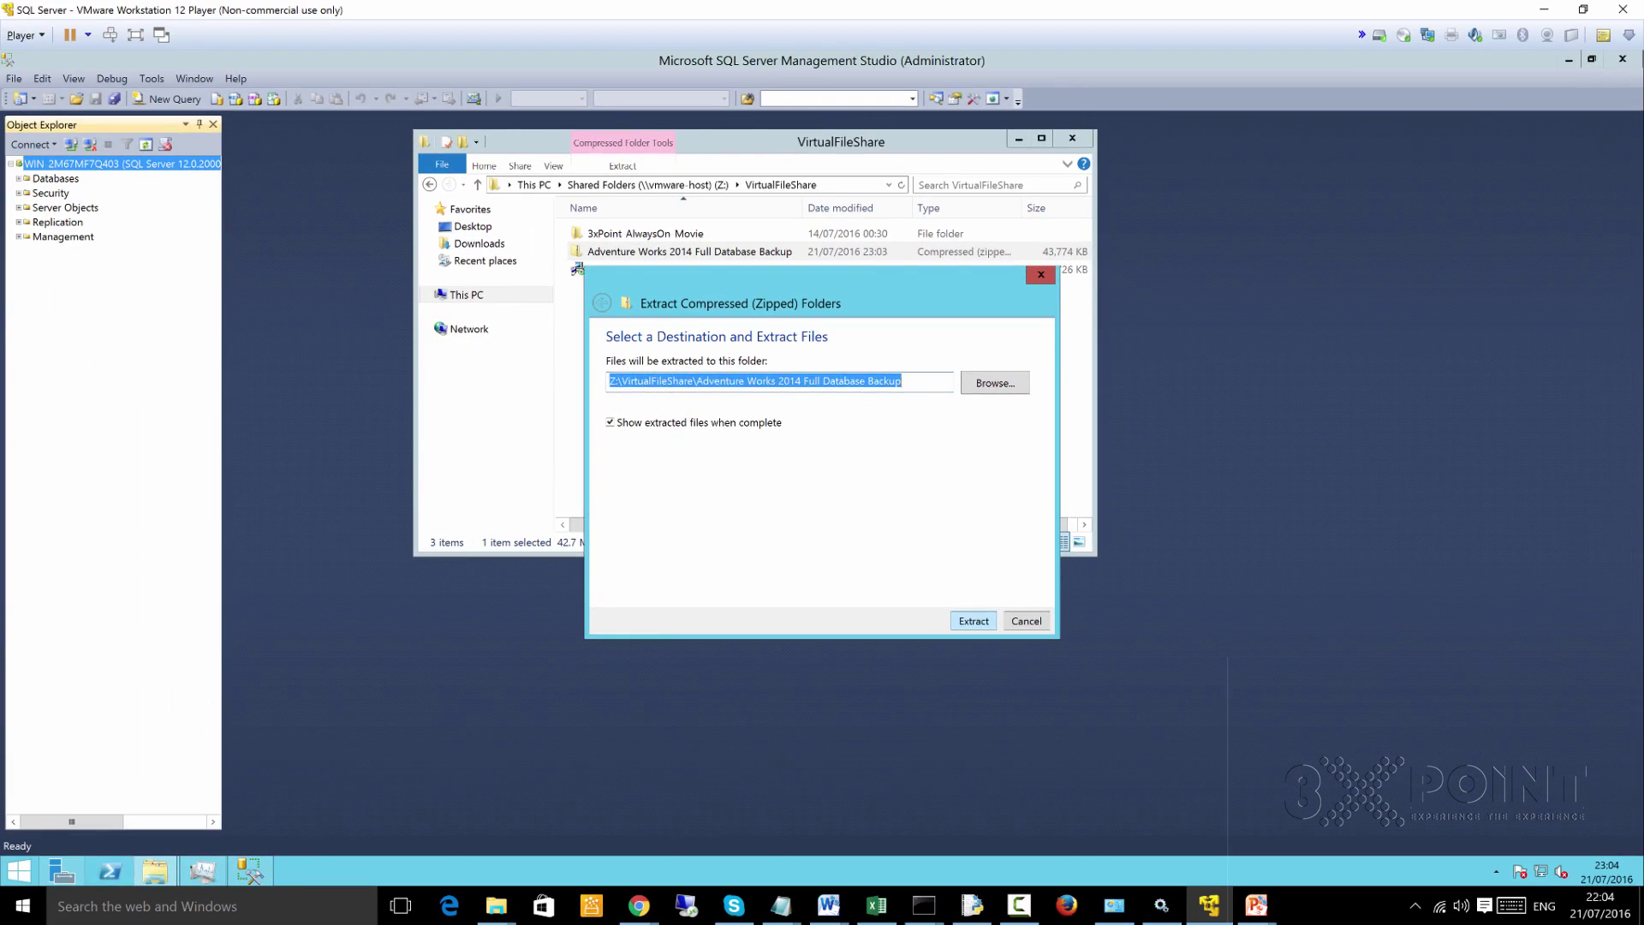
key(Return)
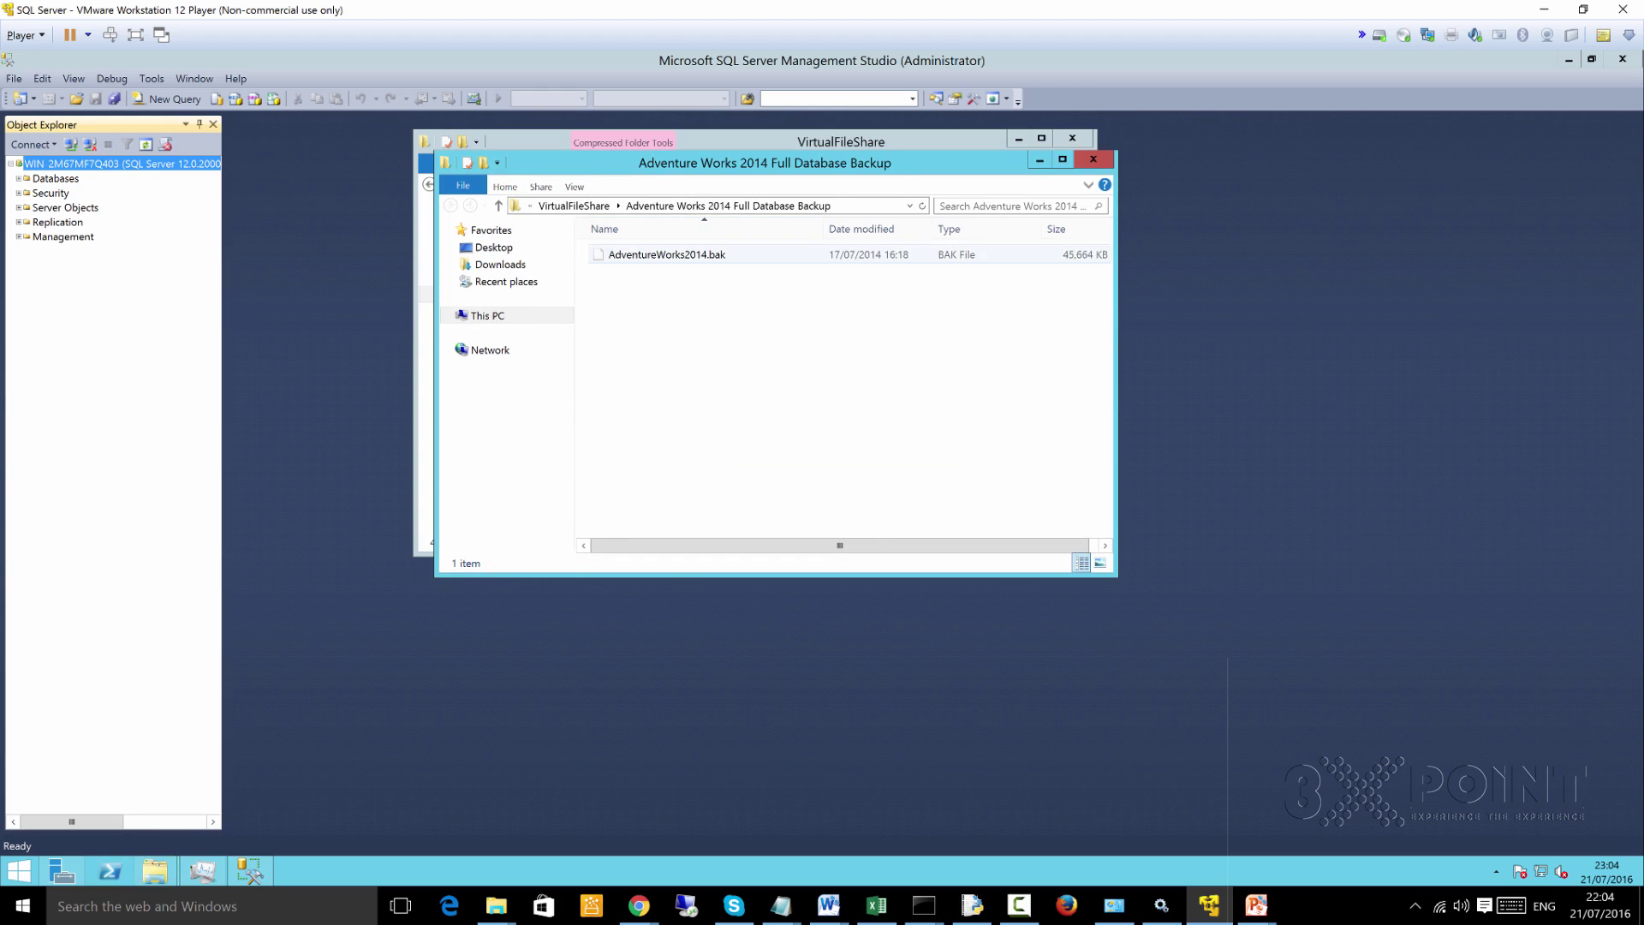
Copy AdventureWorks2014.bak onto the Desktop and return to Management Studio
click(667, 254)
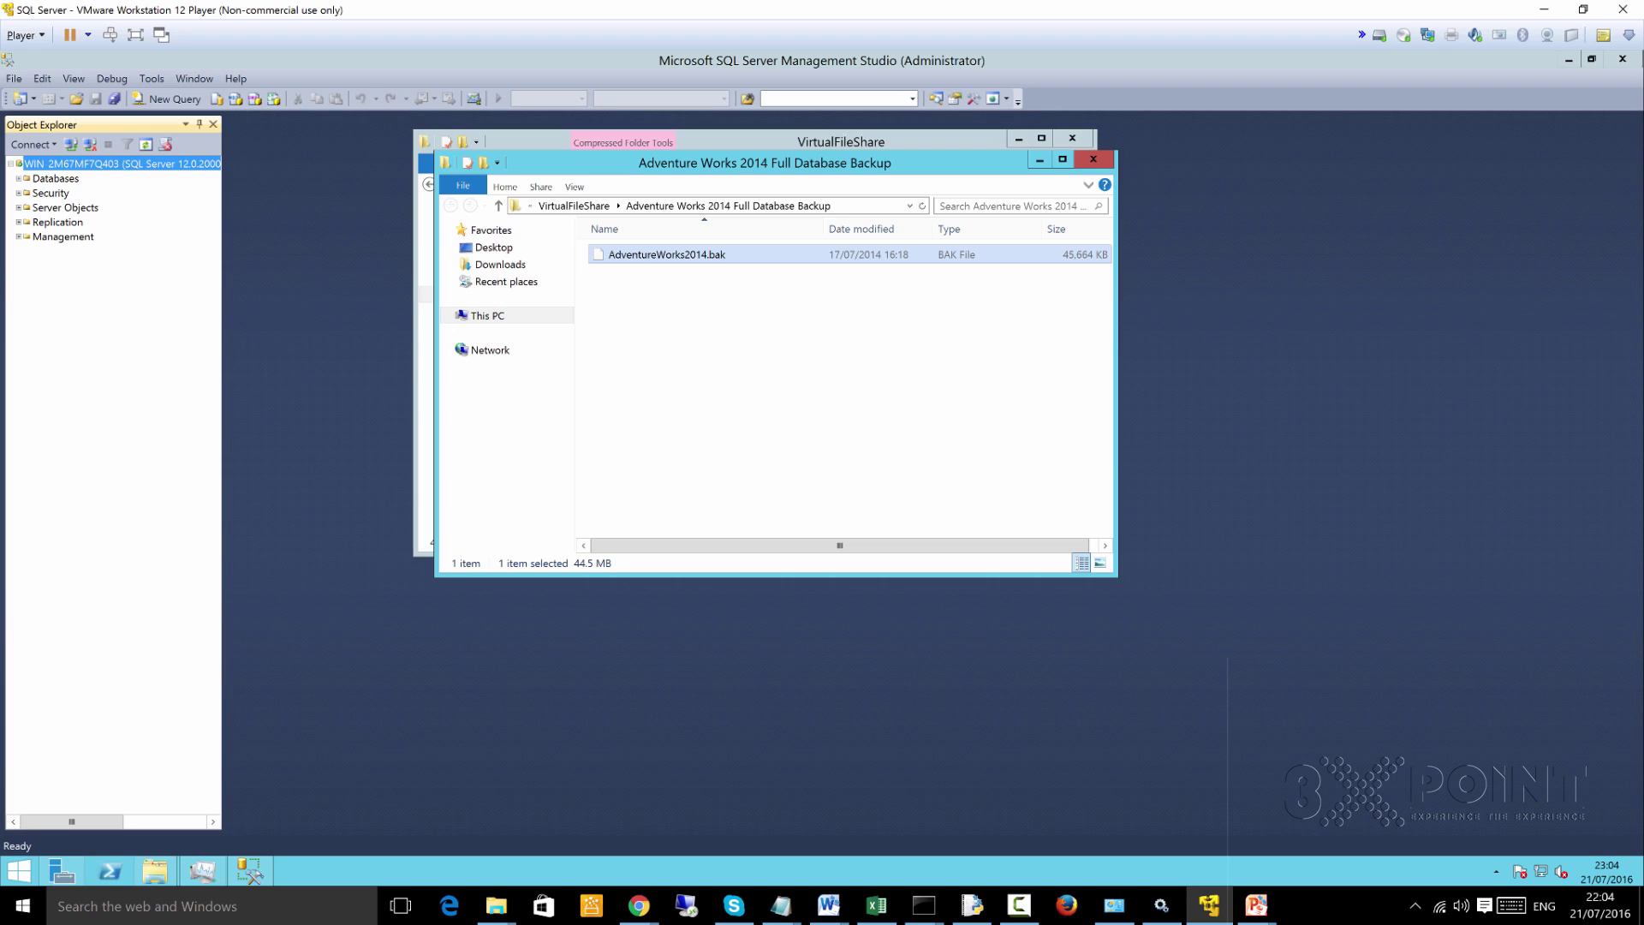
right_click(643, 250)
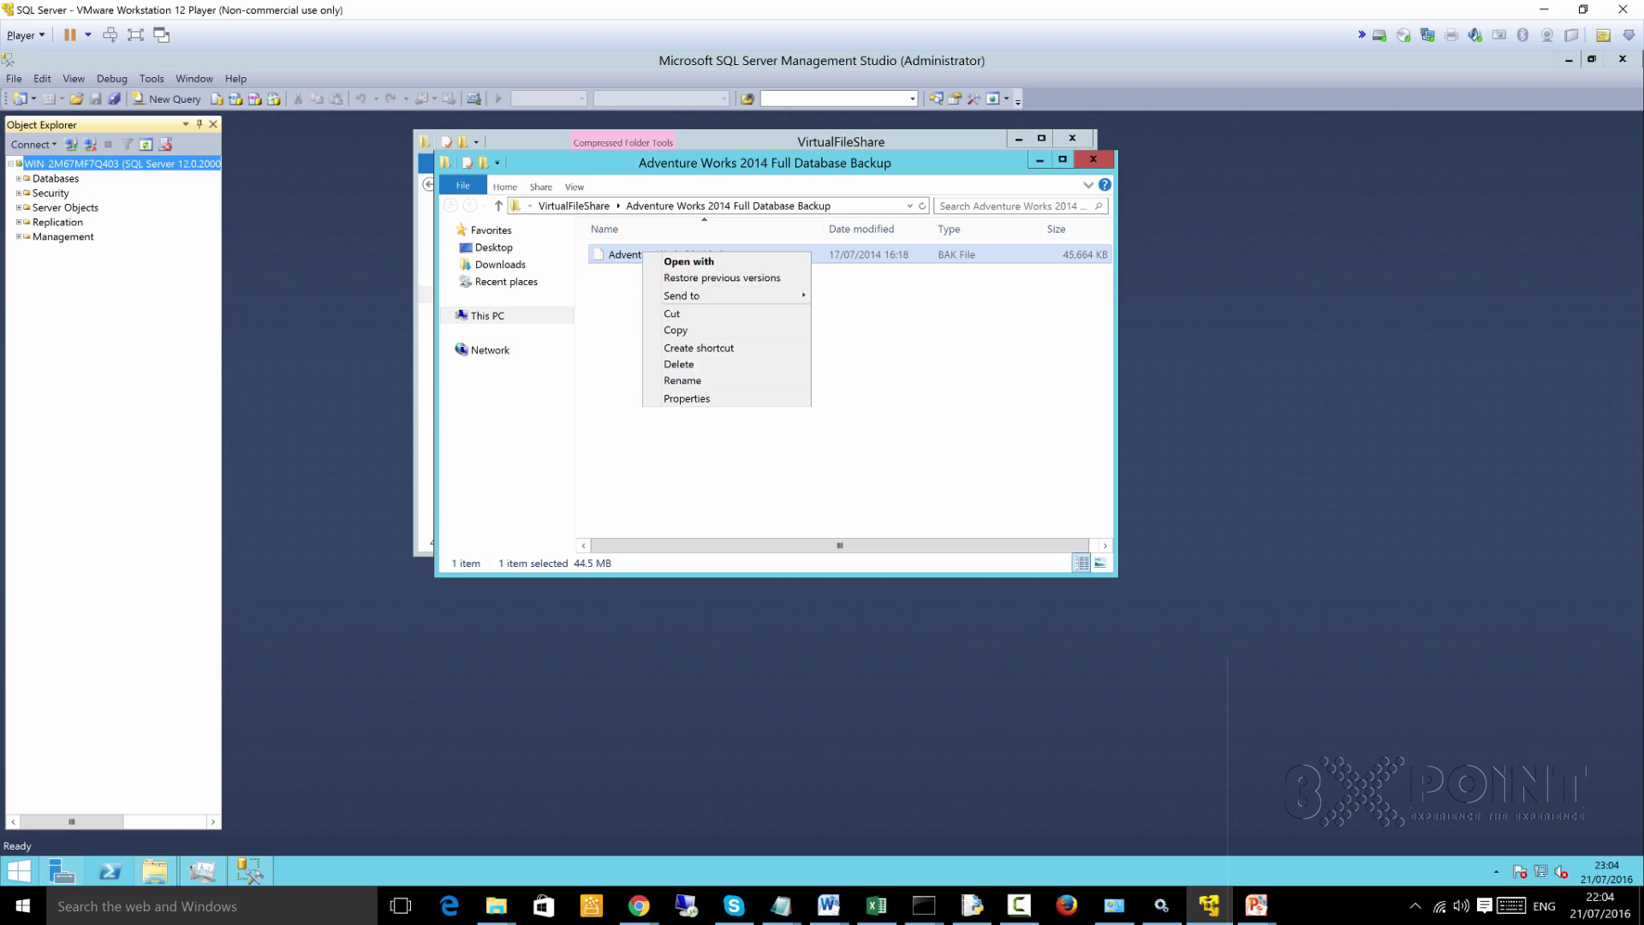
click(675, 329)
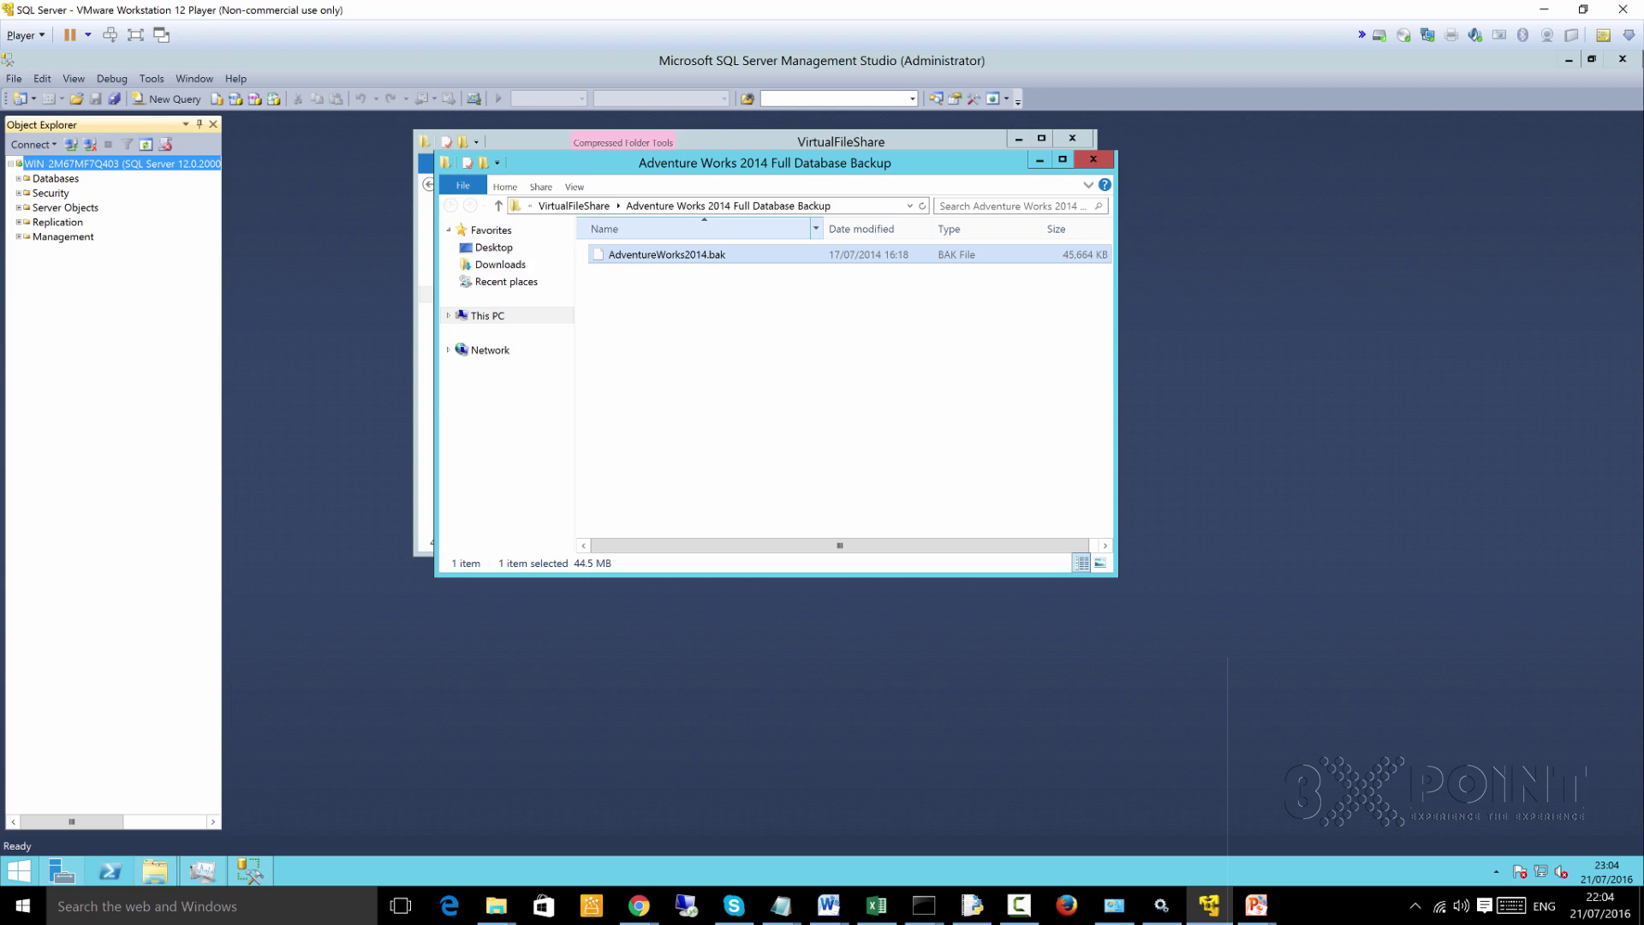
click(494, 247)
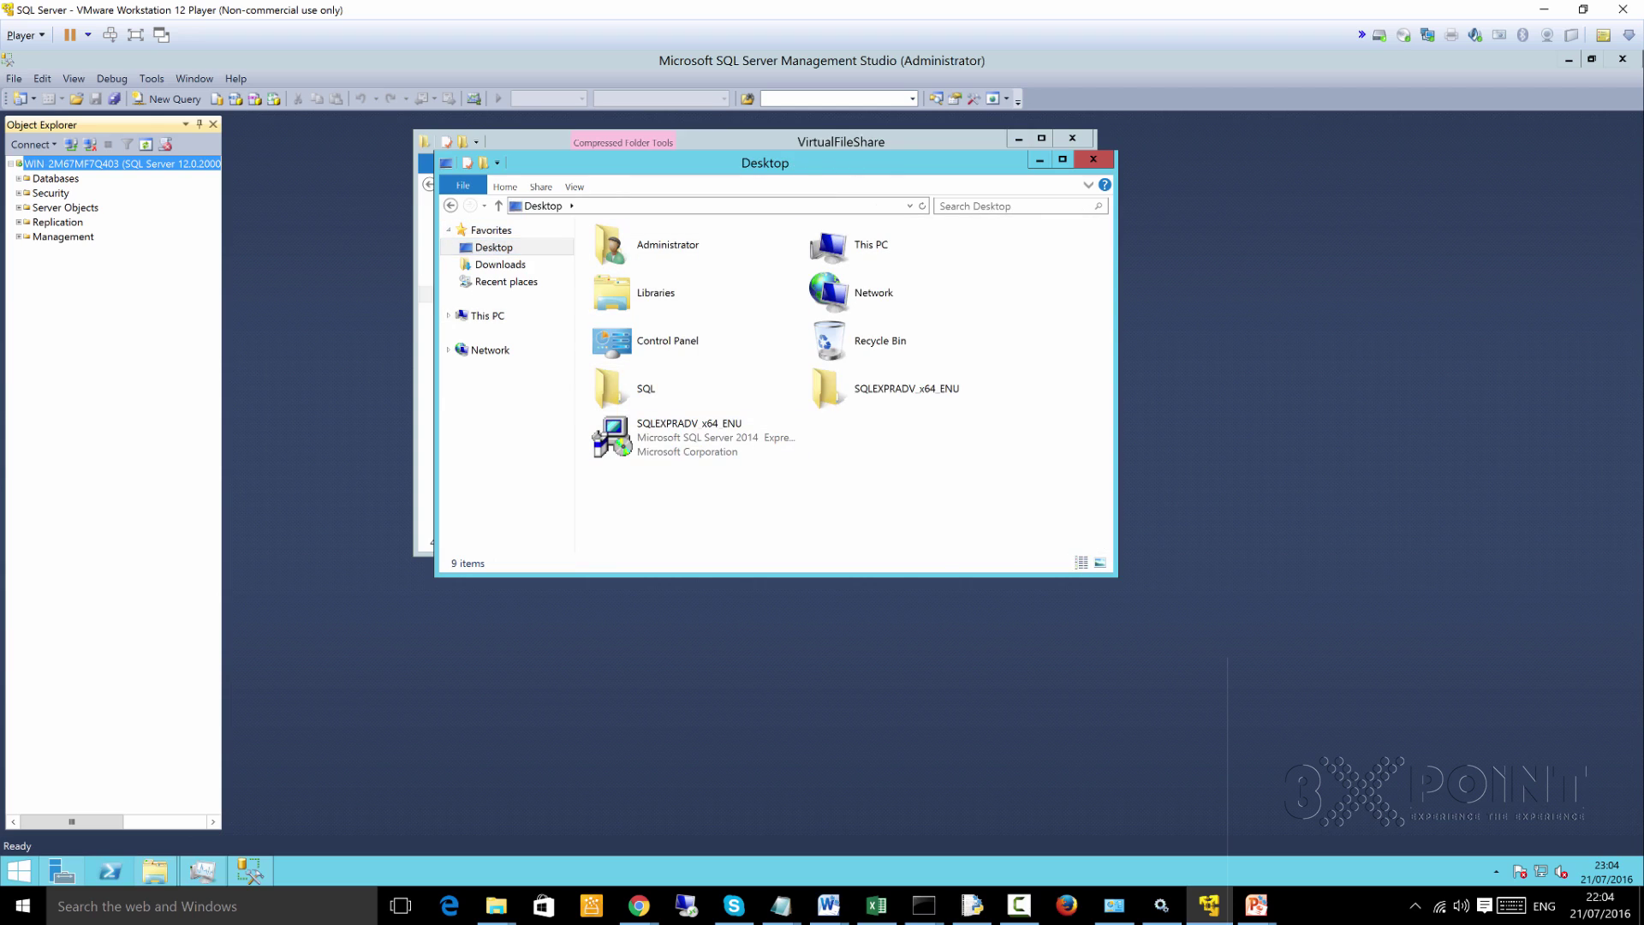
right_click(892, 442)
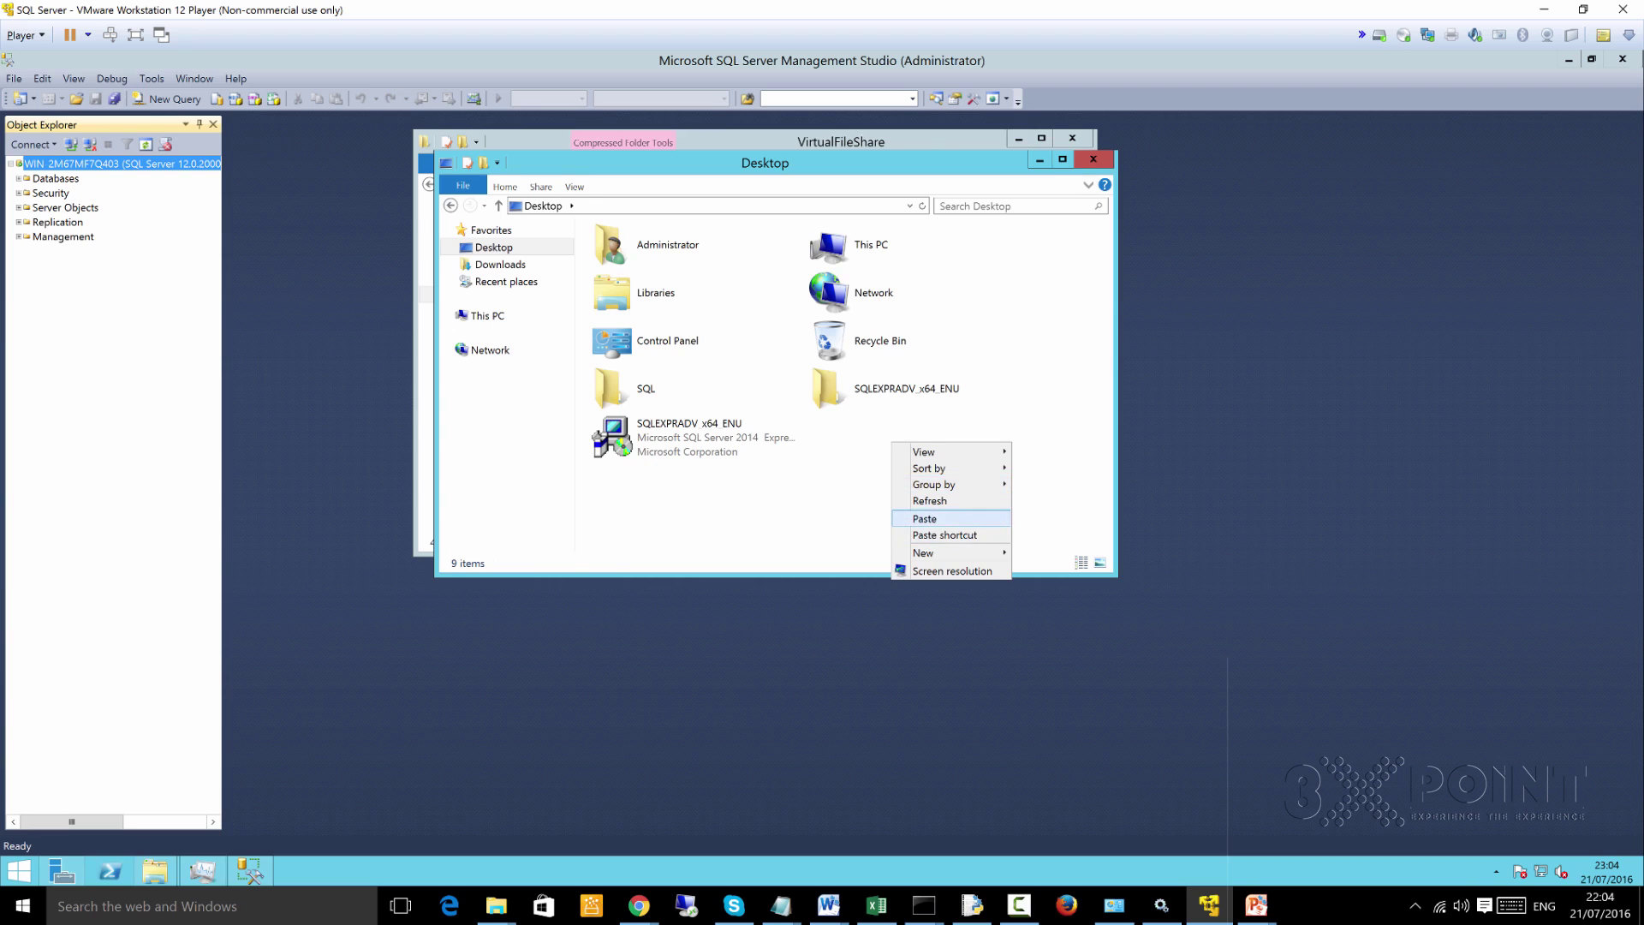
click(925, 518)
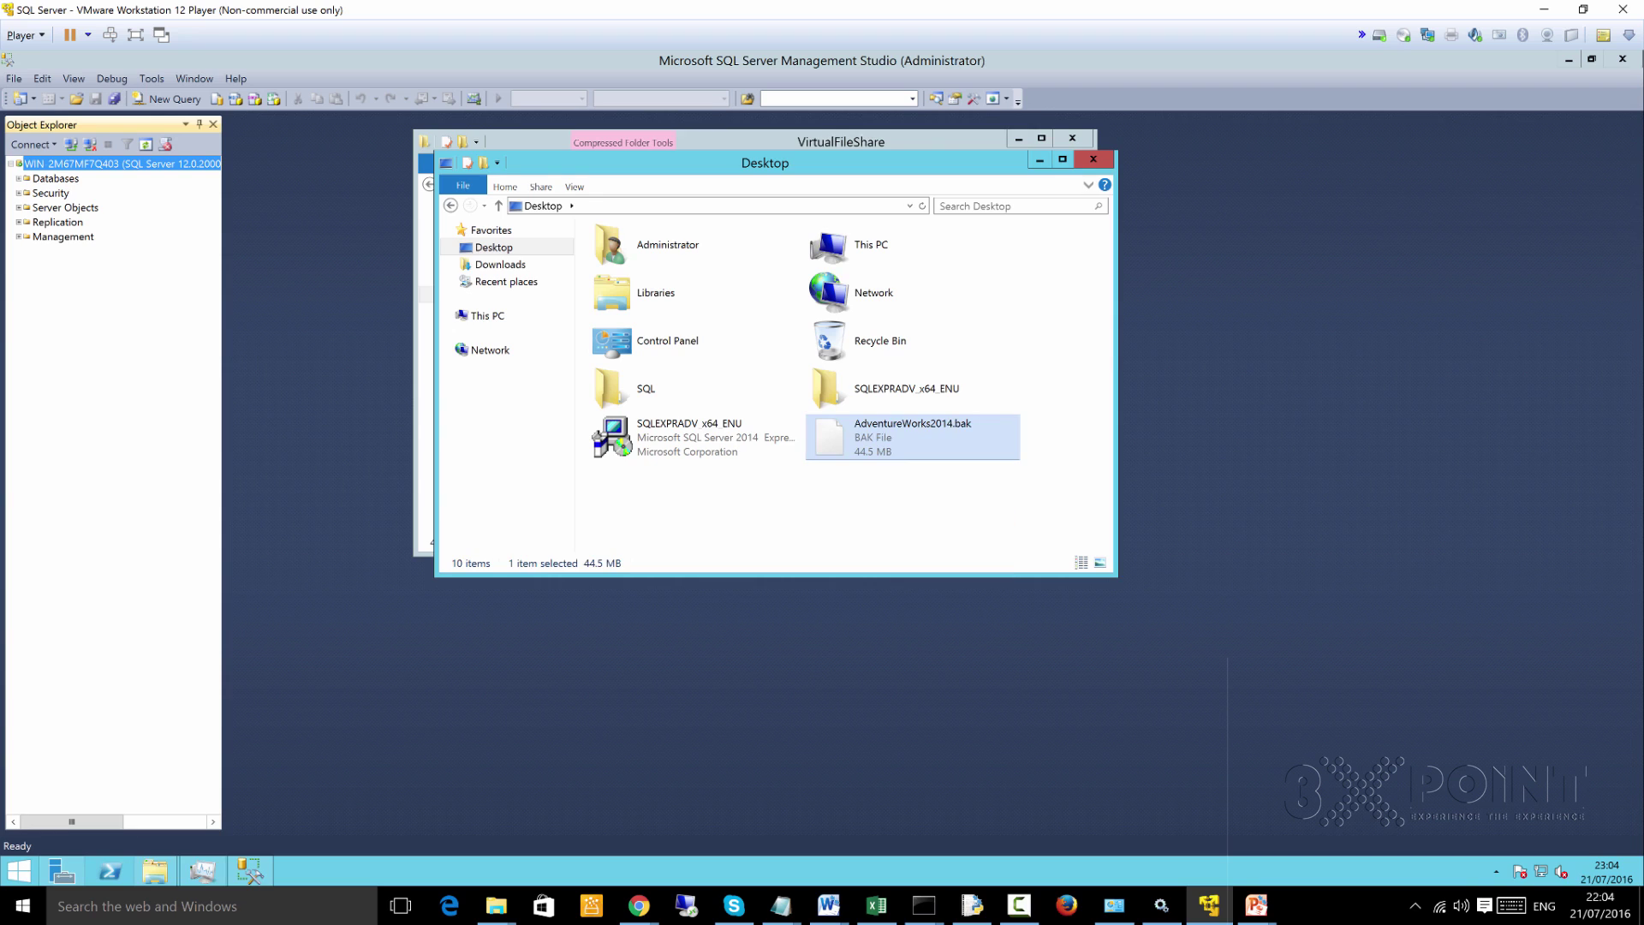
key(alt+Tab)
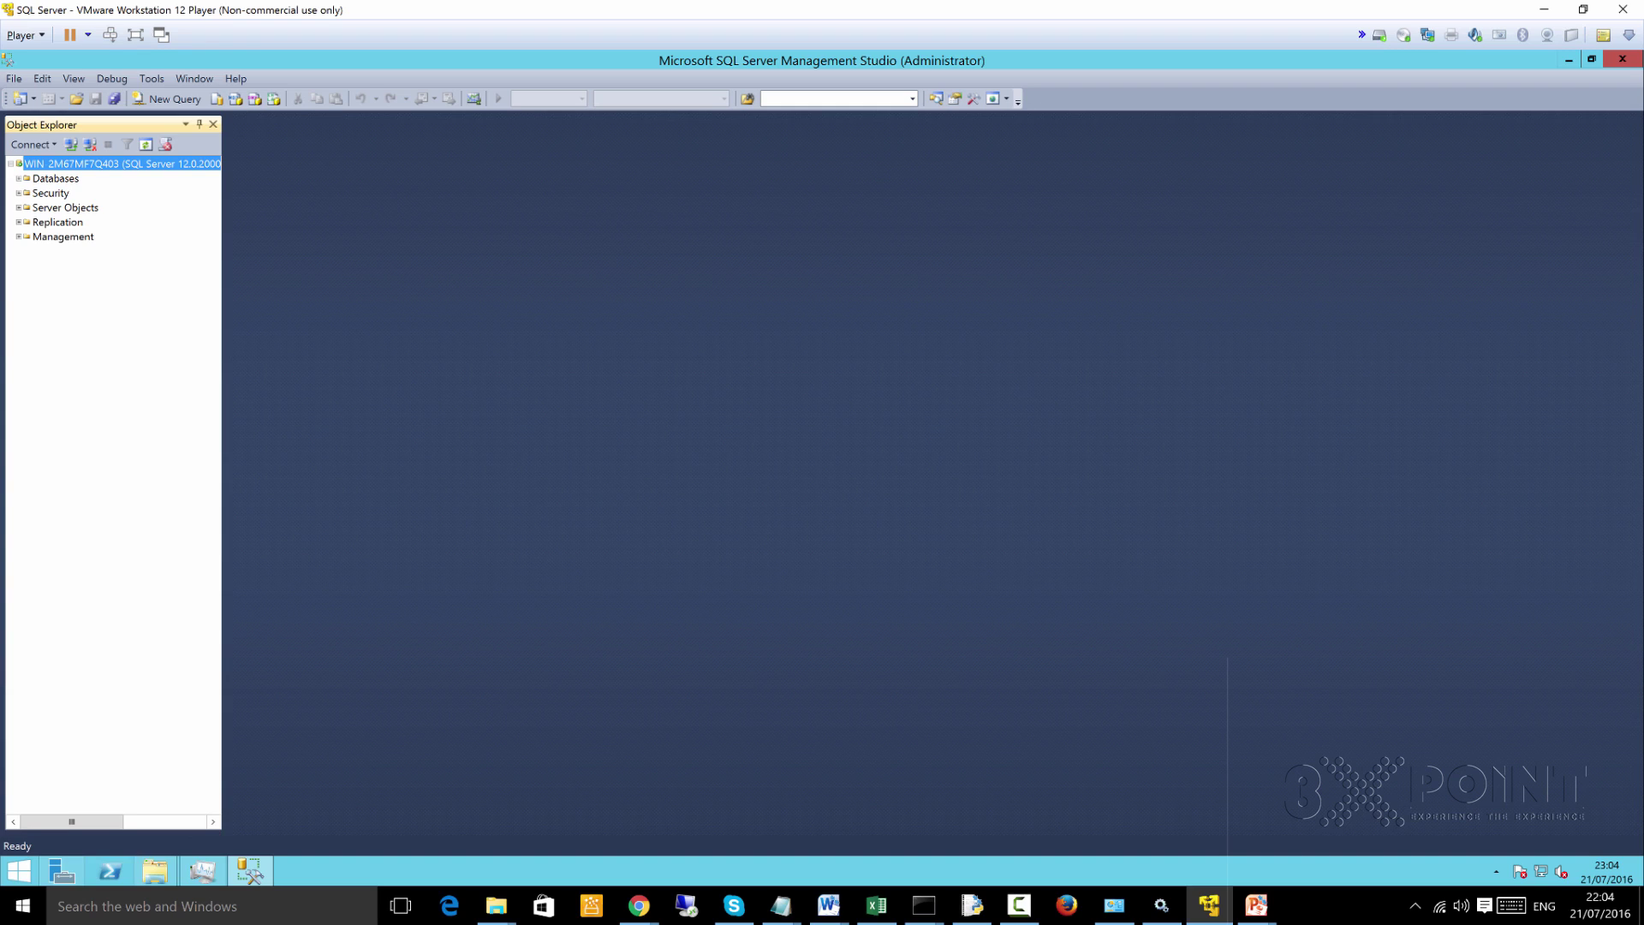
Start Restore Database on the Databases node from Device and open Locate Backup File
click(18, 178)
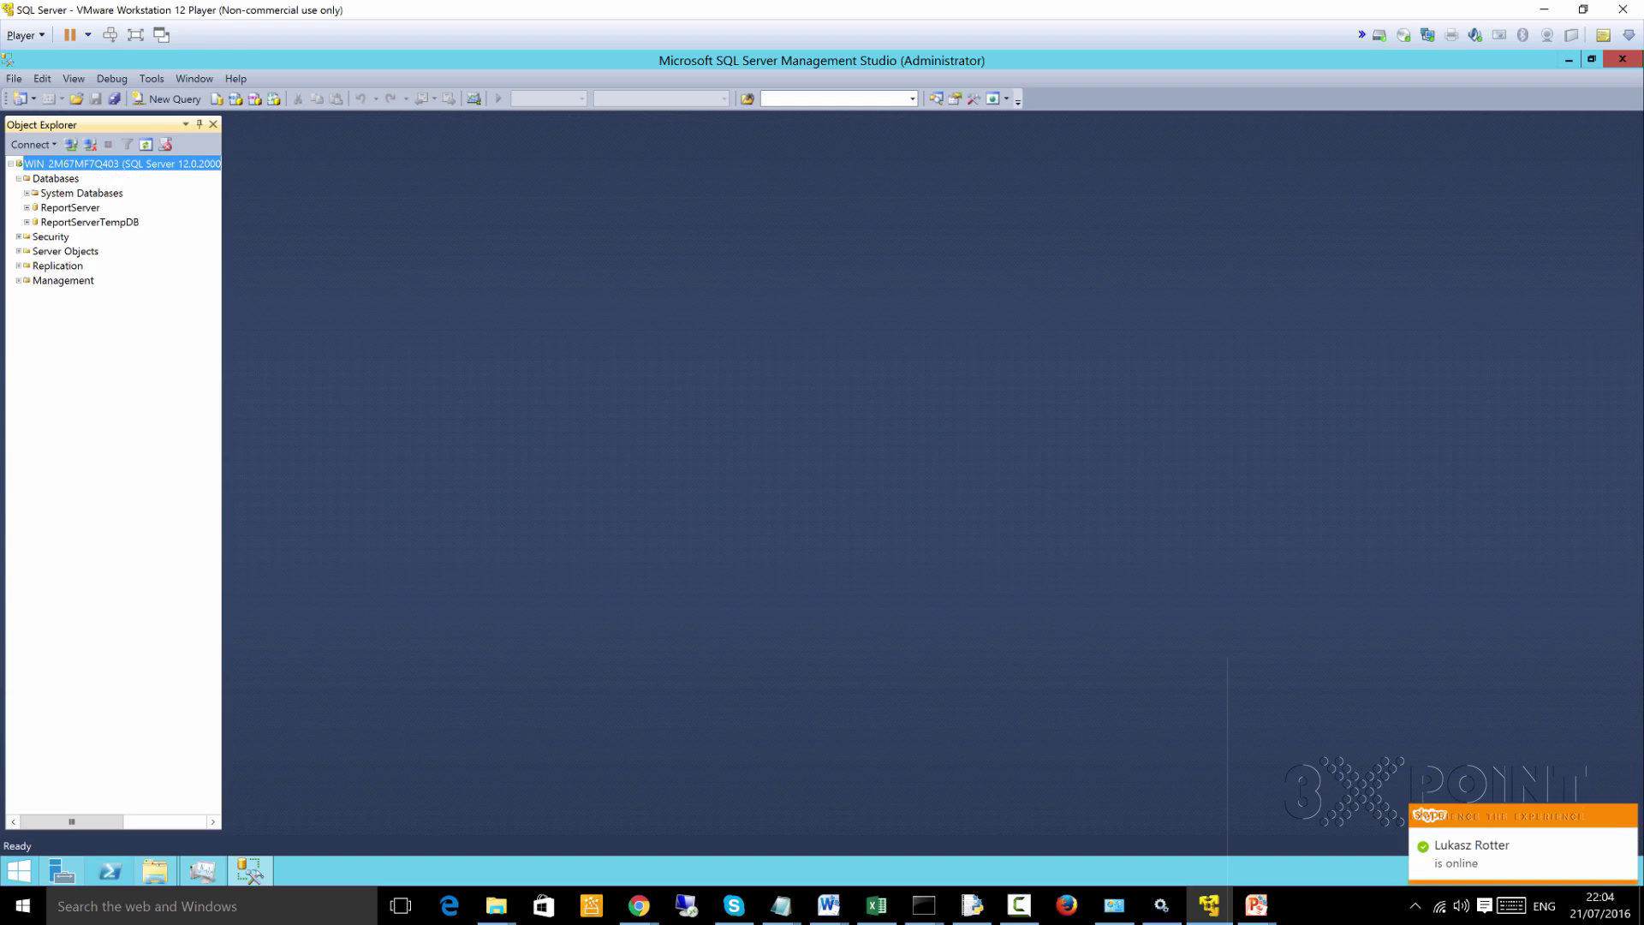
click(55, 178)
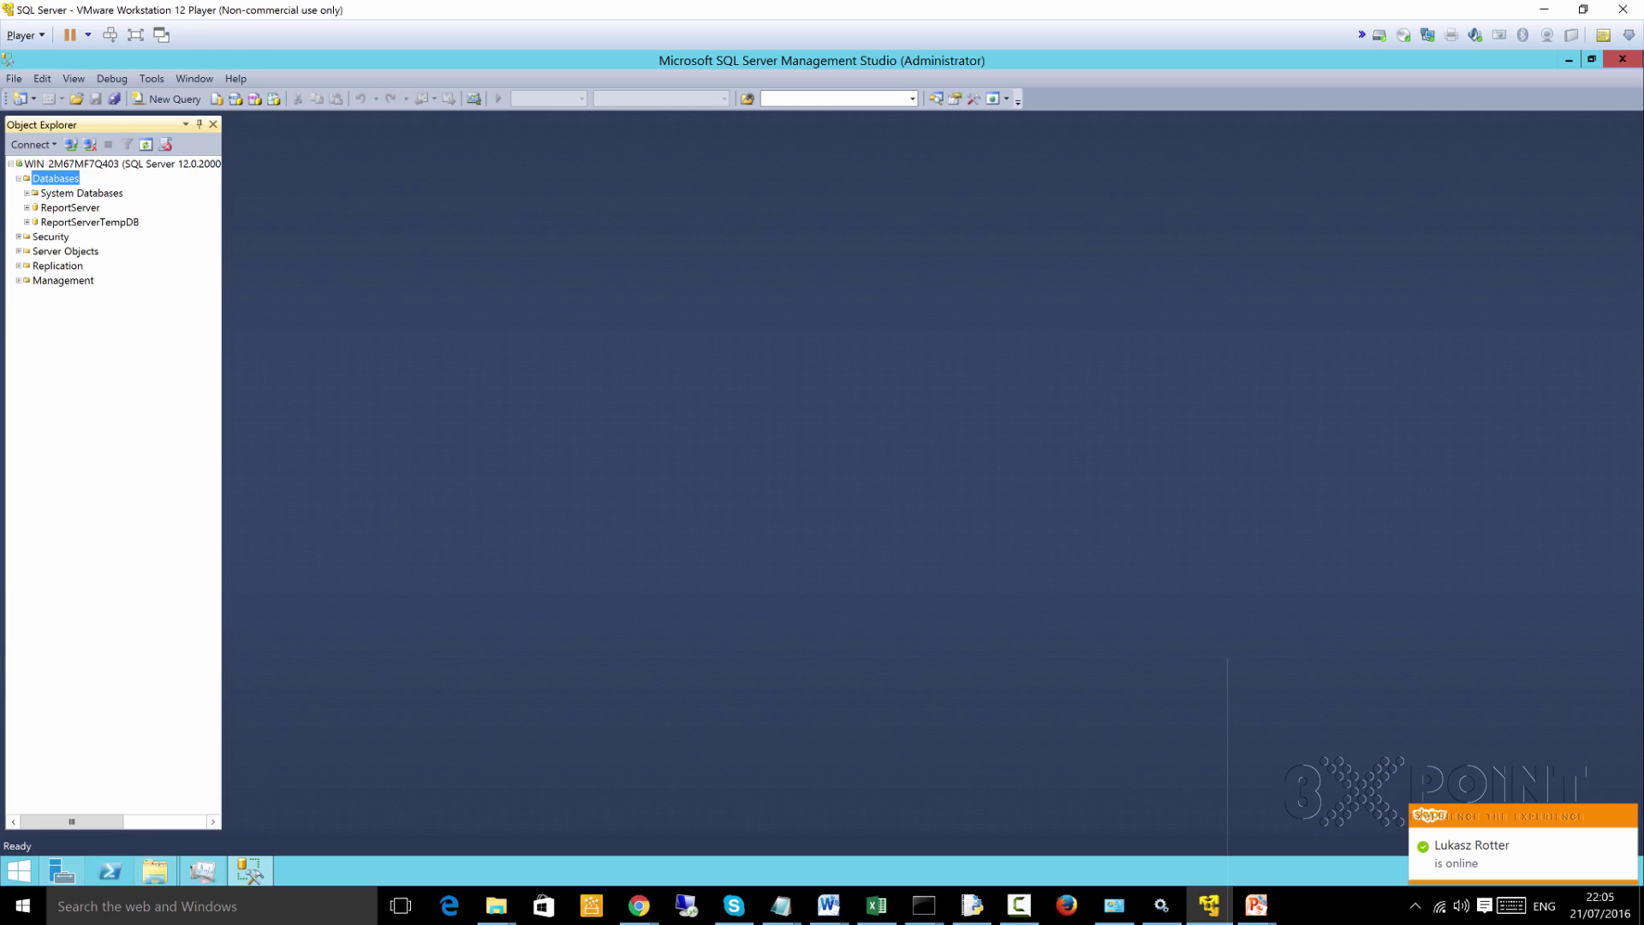
right_click(54, 179)
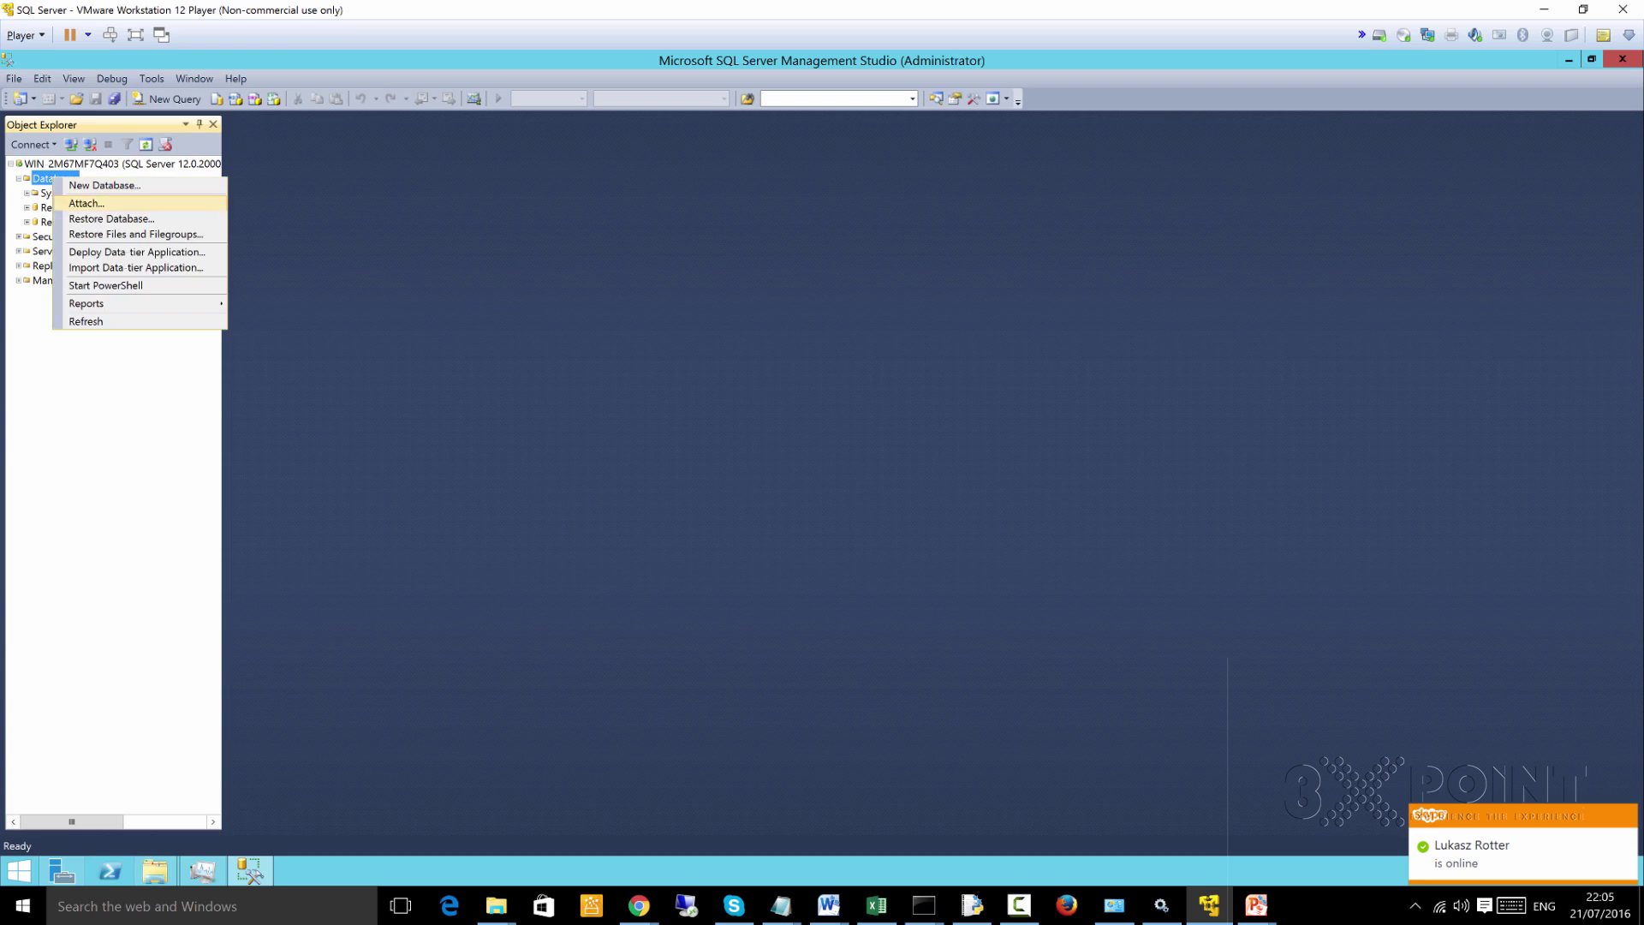
click(111, 219)
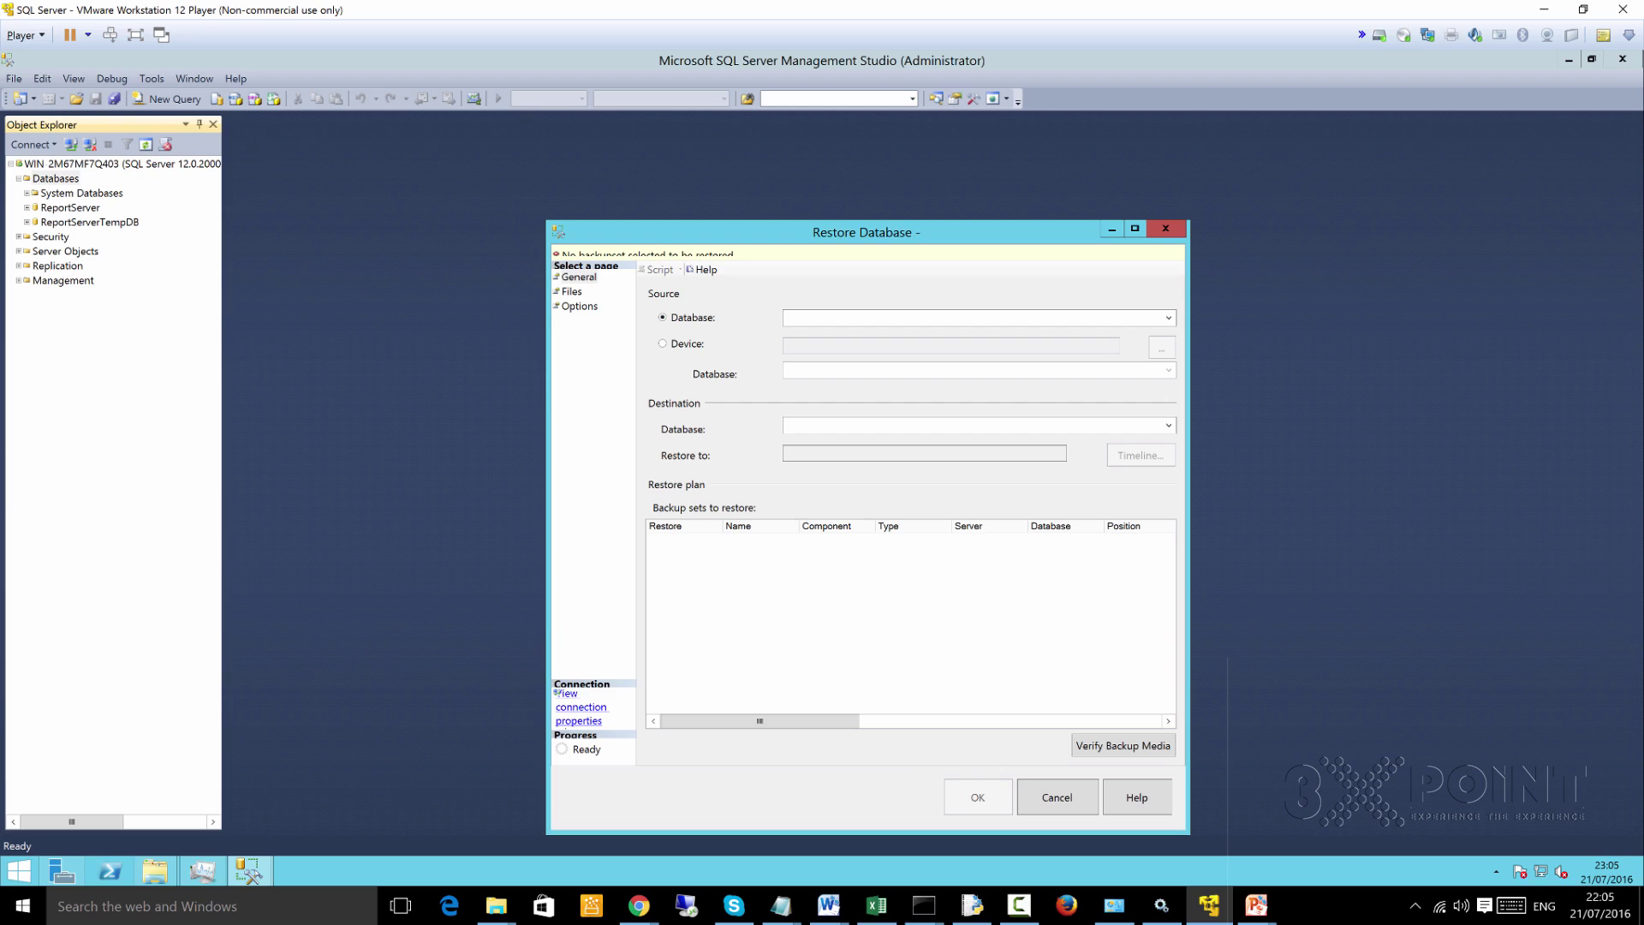
click(662, 343)
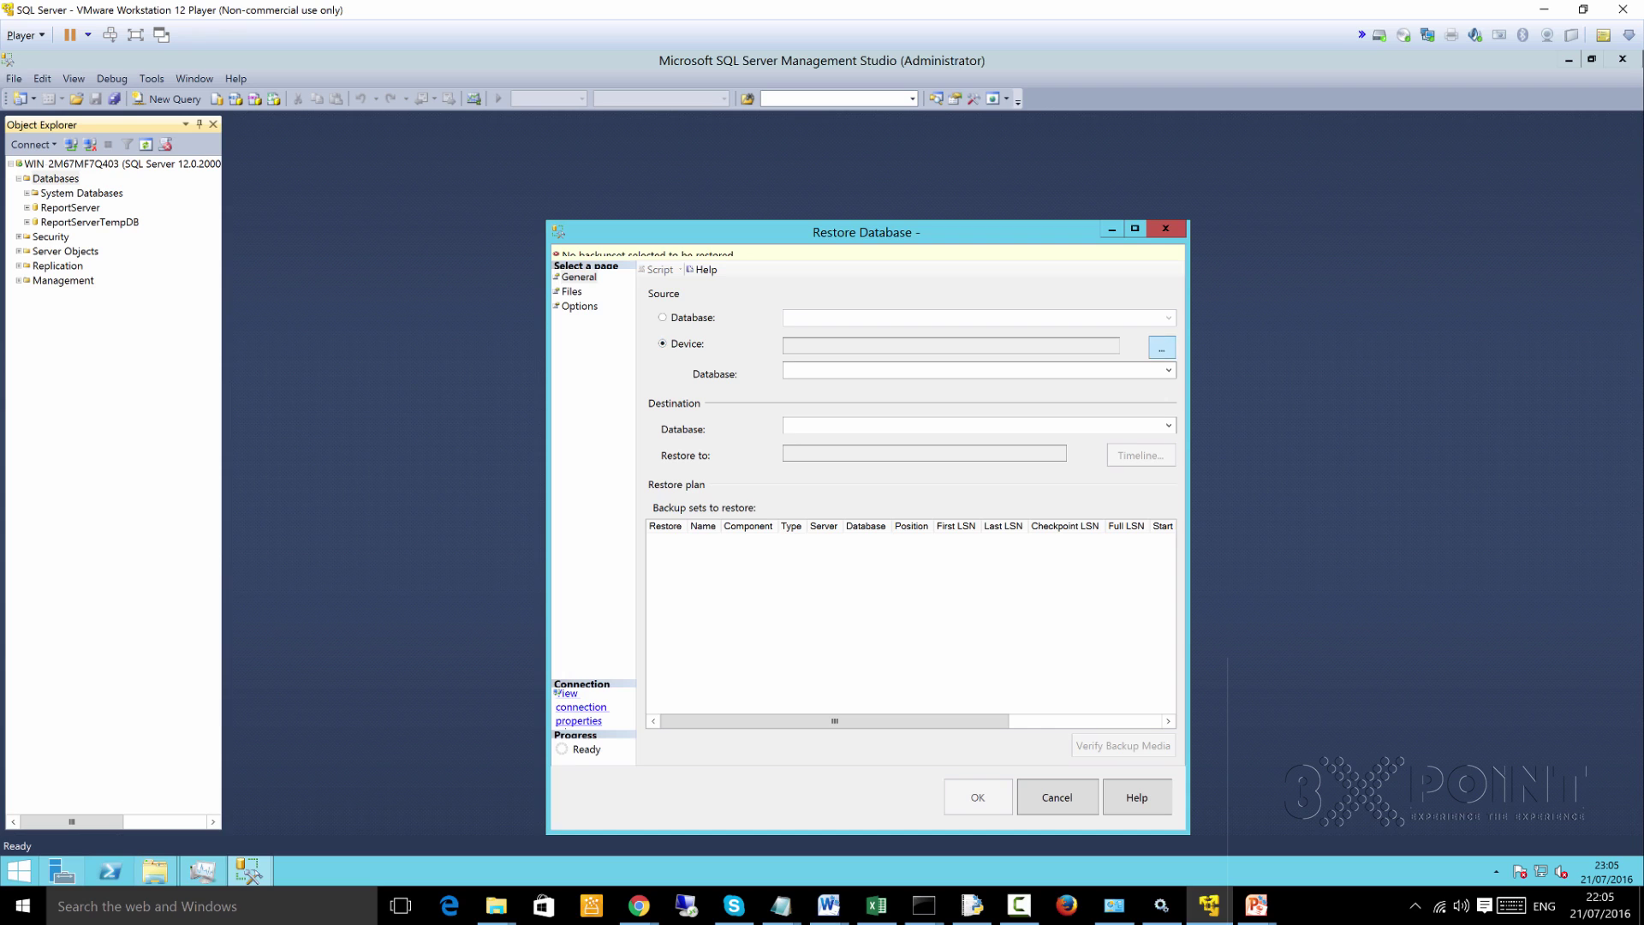
click(1161, 346)
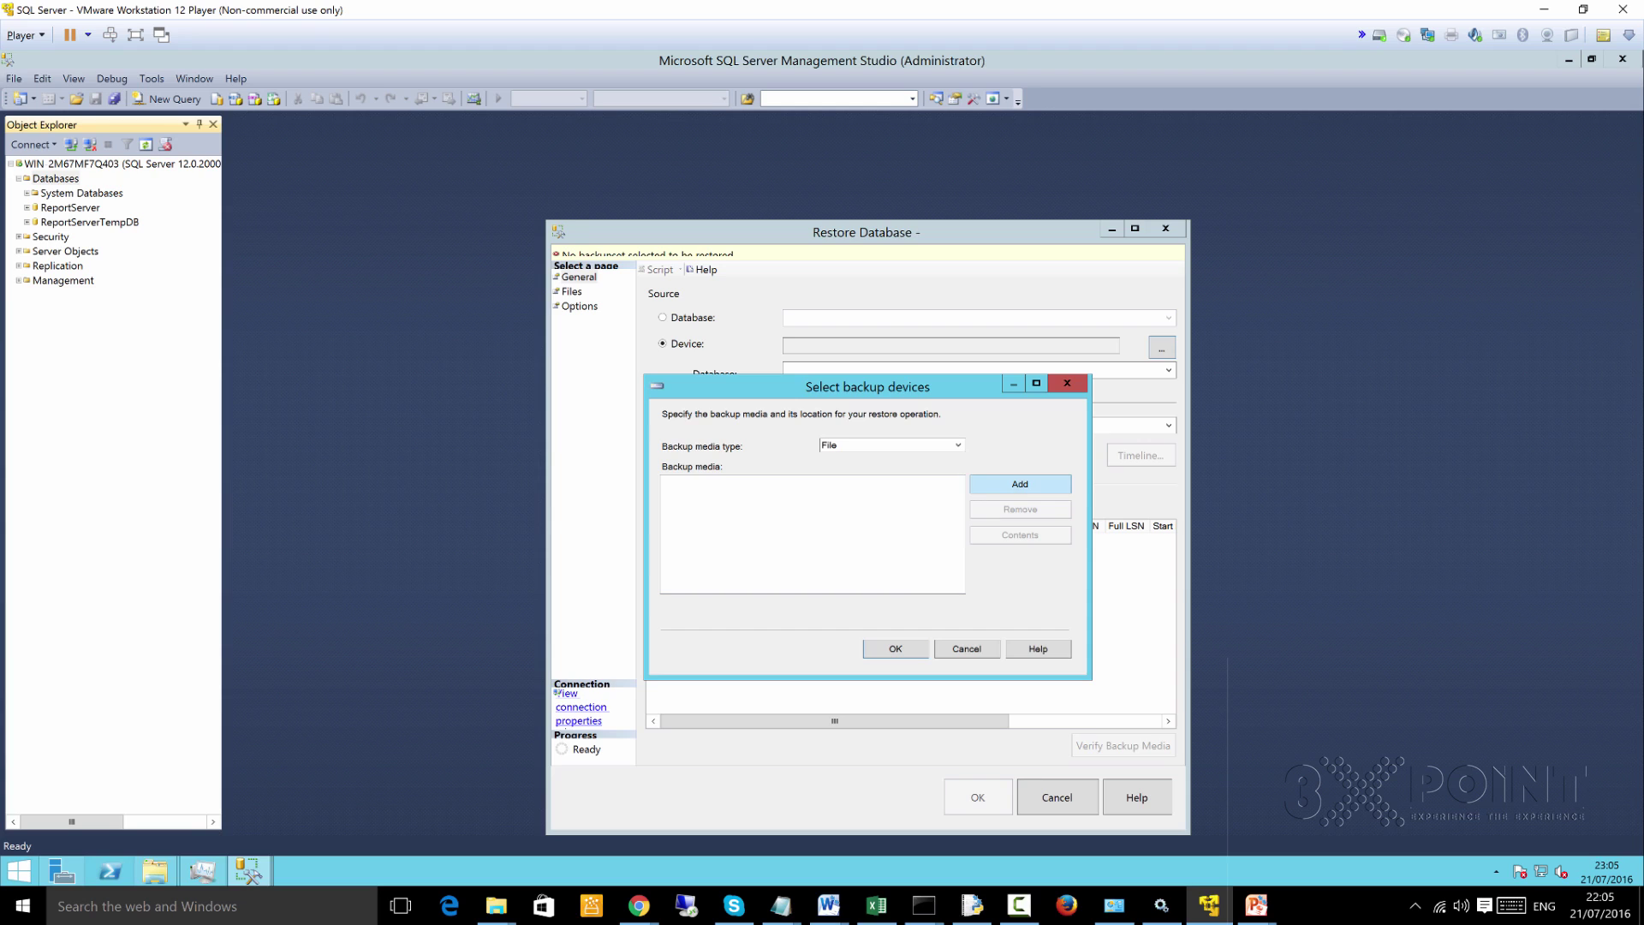
click(1020, 484)
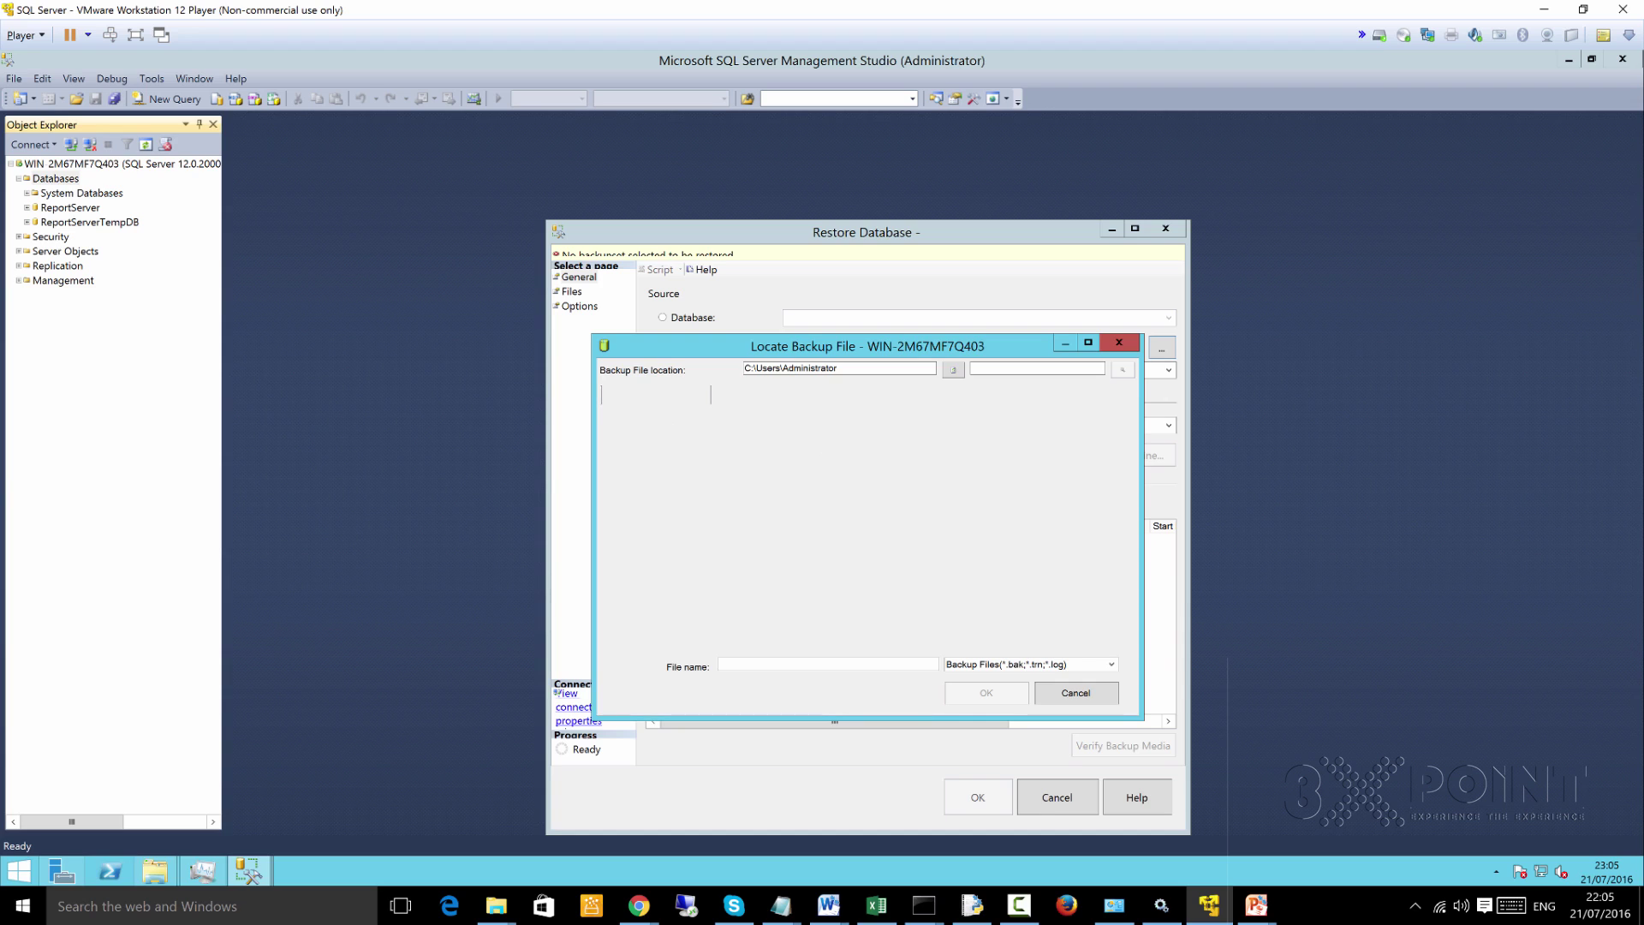
drag(901, 349, 927, 301)
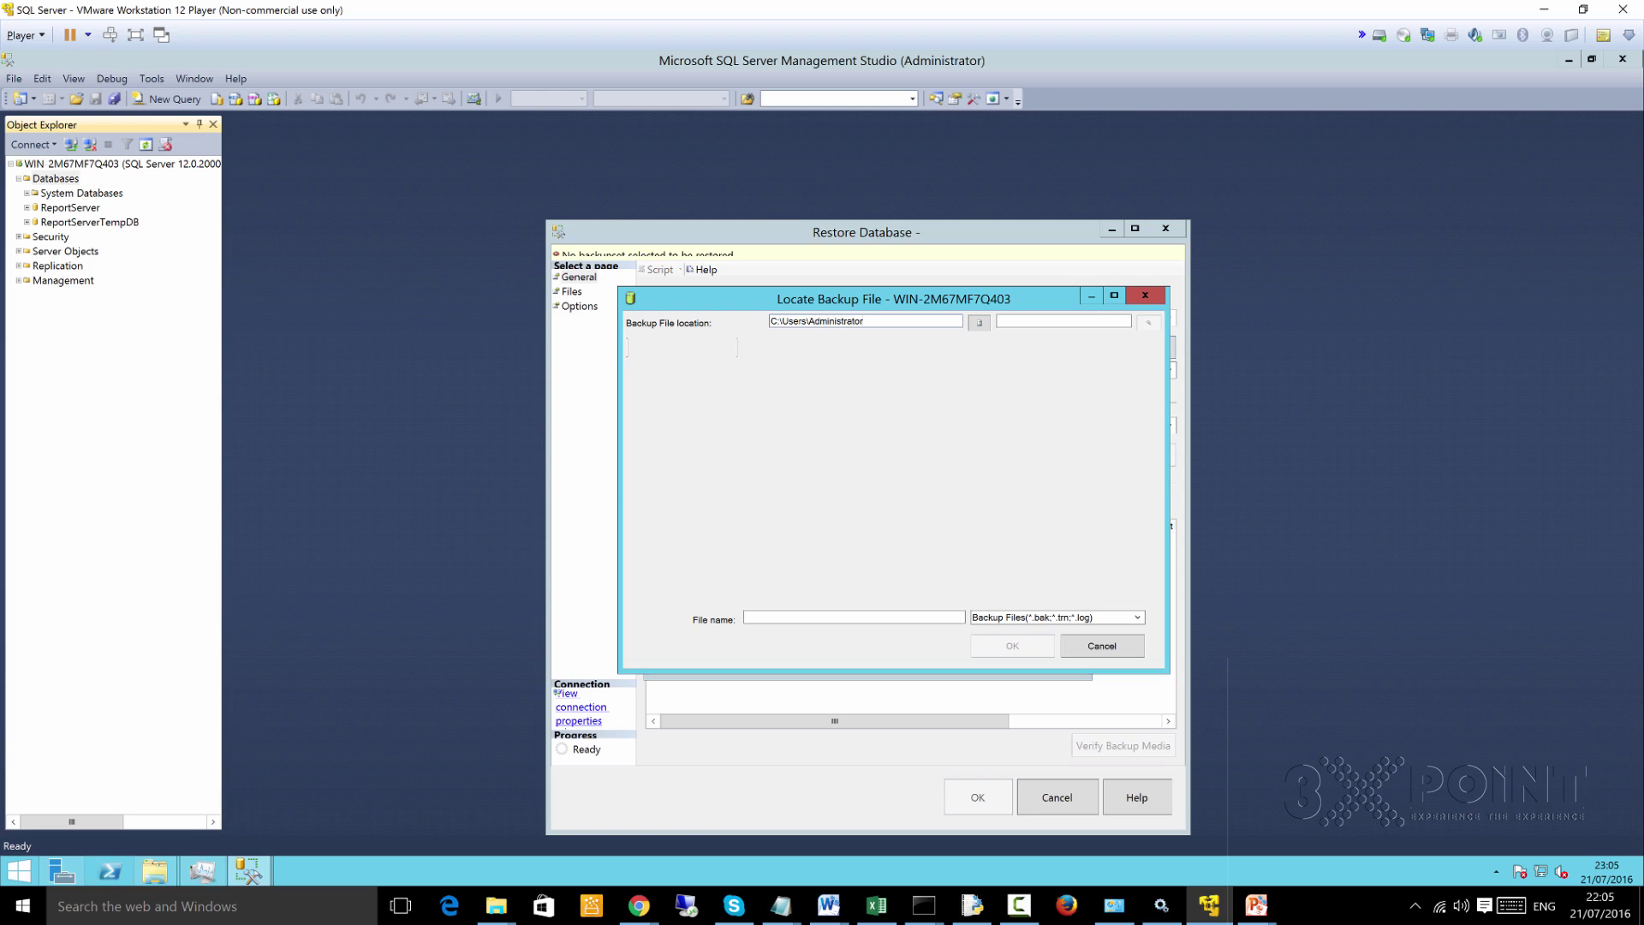
Bring the guest's Desktop folder window to the front
mouse_move(154, 871)
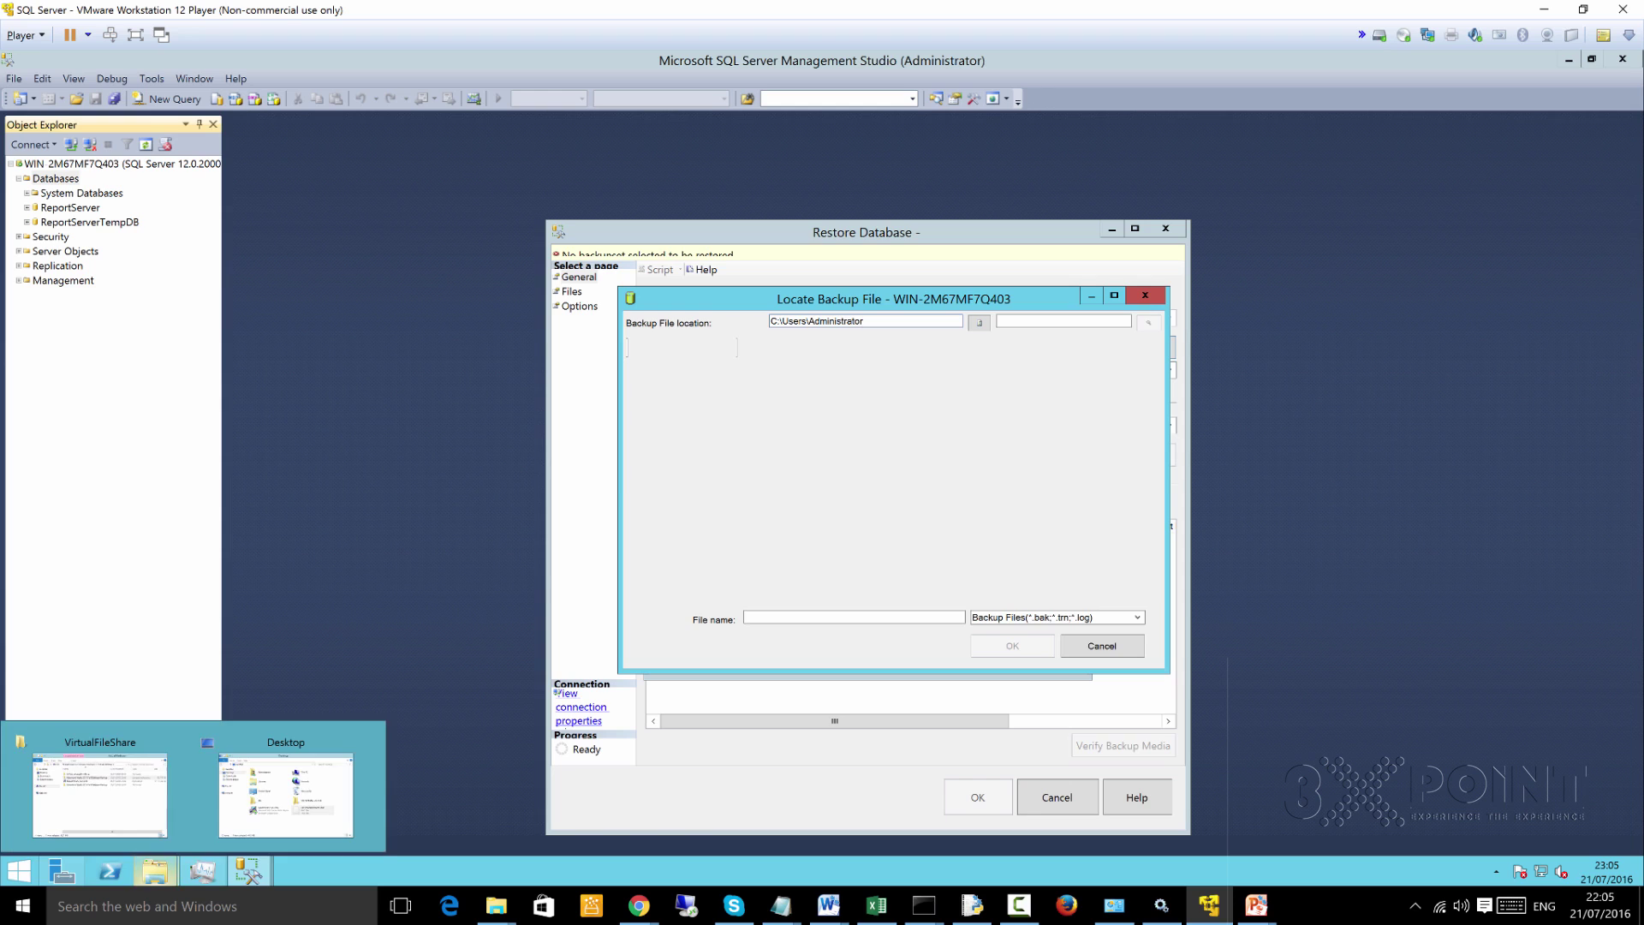
click(286, 795)
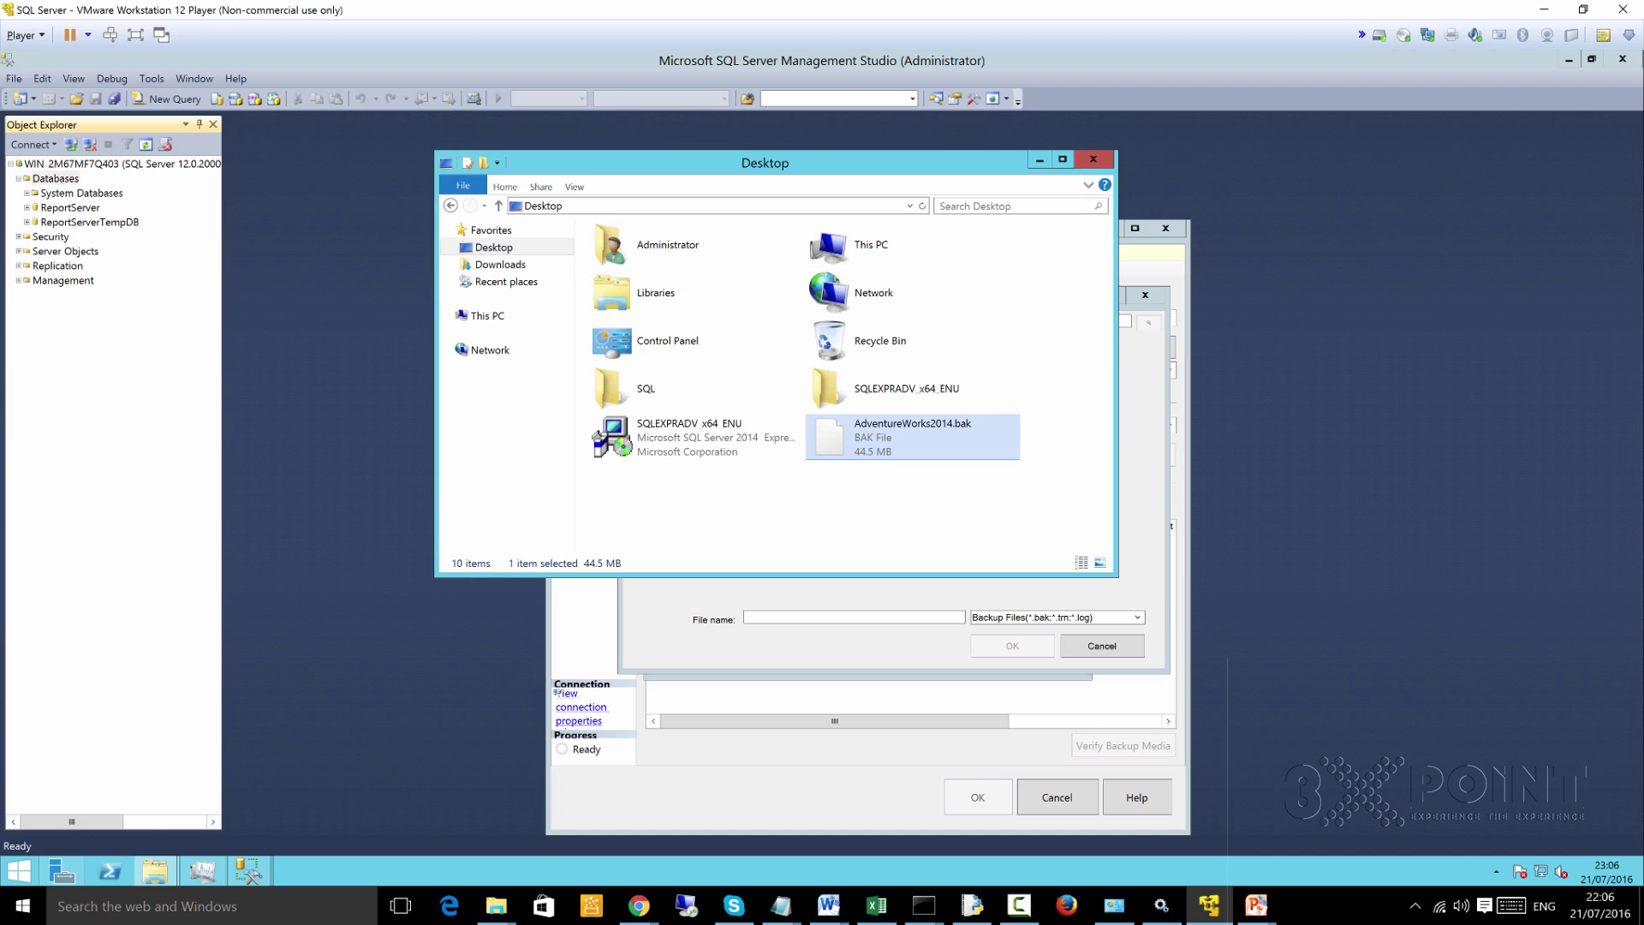
click(599, 206)
click(563, 206)
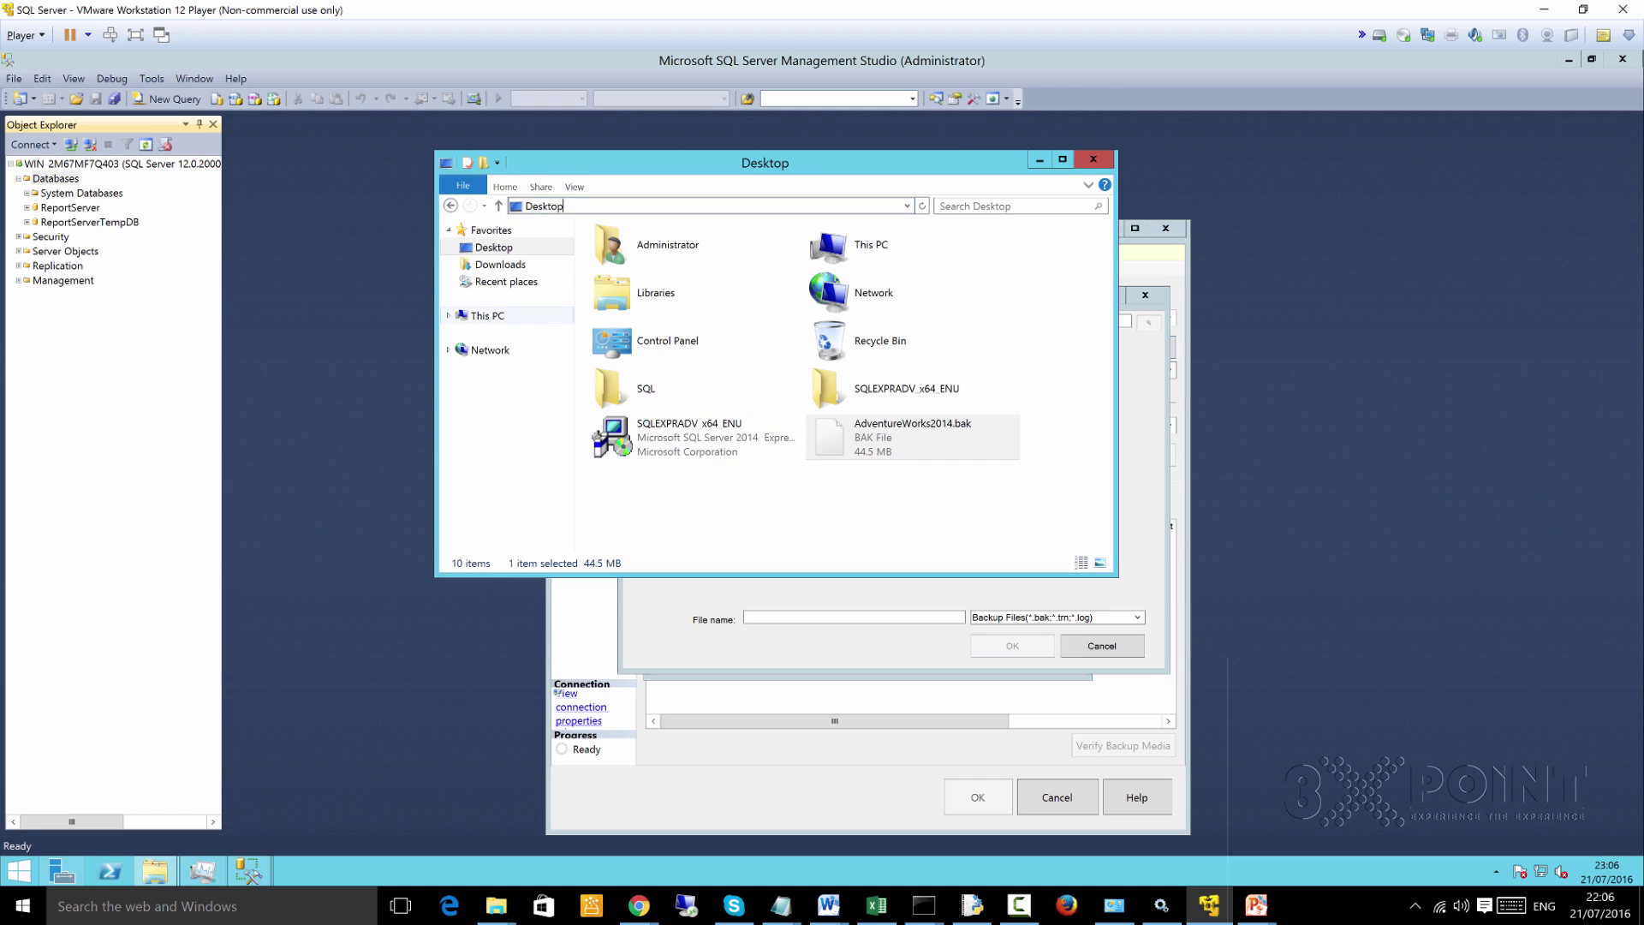
Browse to C:\Users\Administrator\Desktop and copy its full path
click(486, 315)
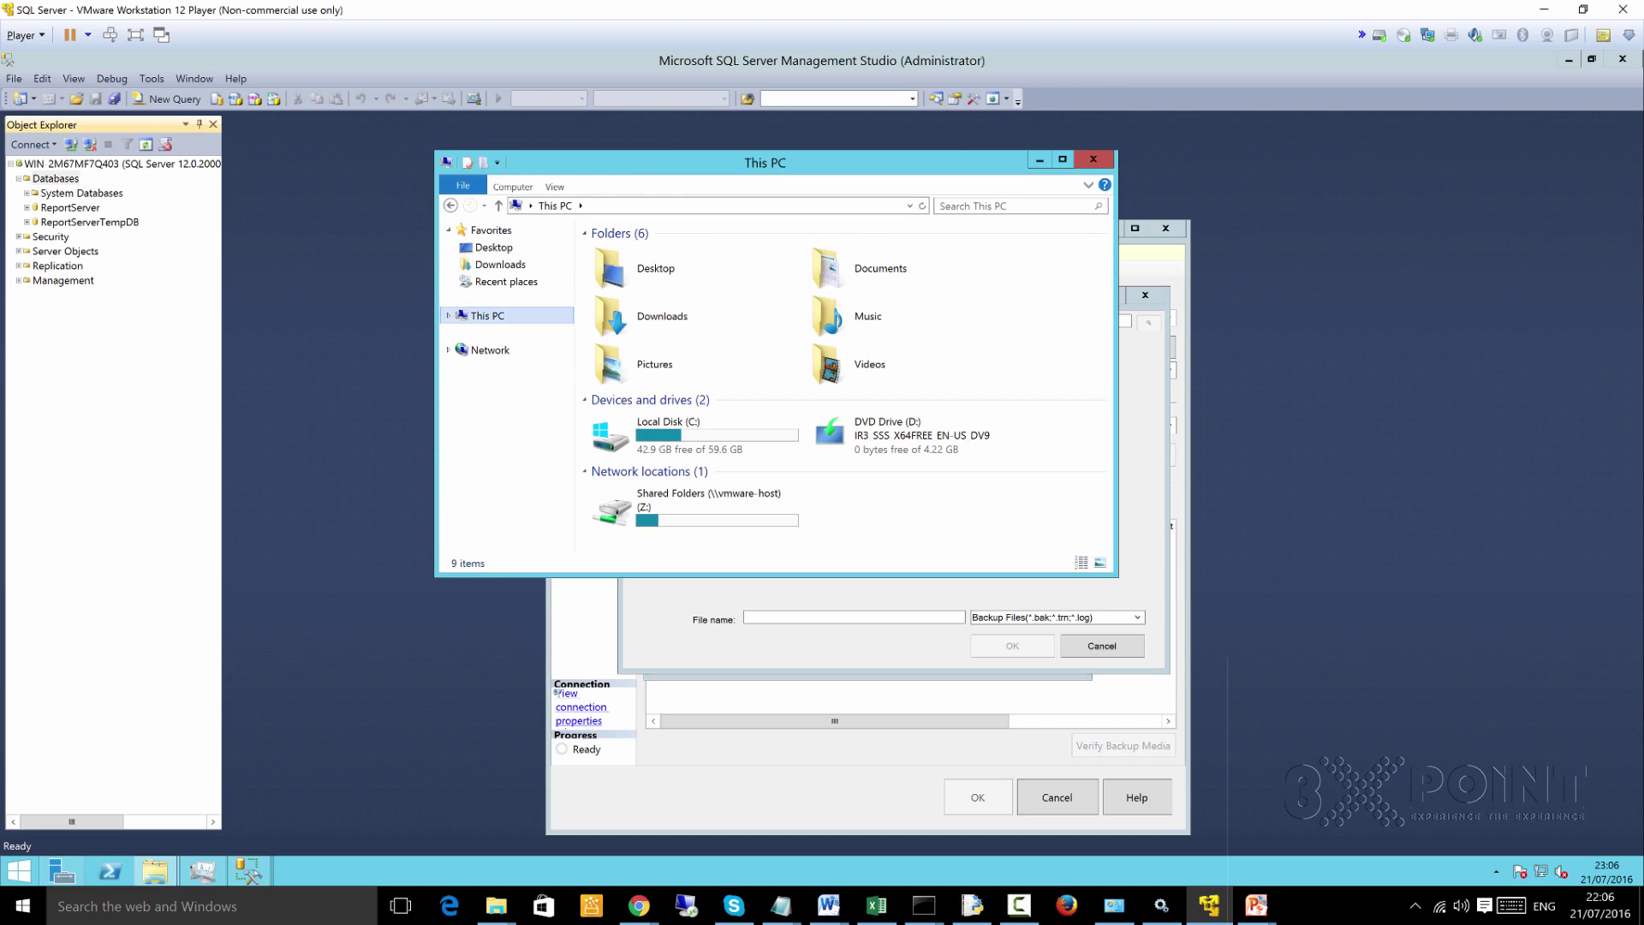
double_click(668, 428)
double_click(621, 309)
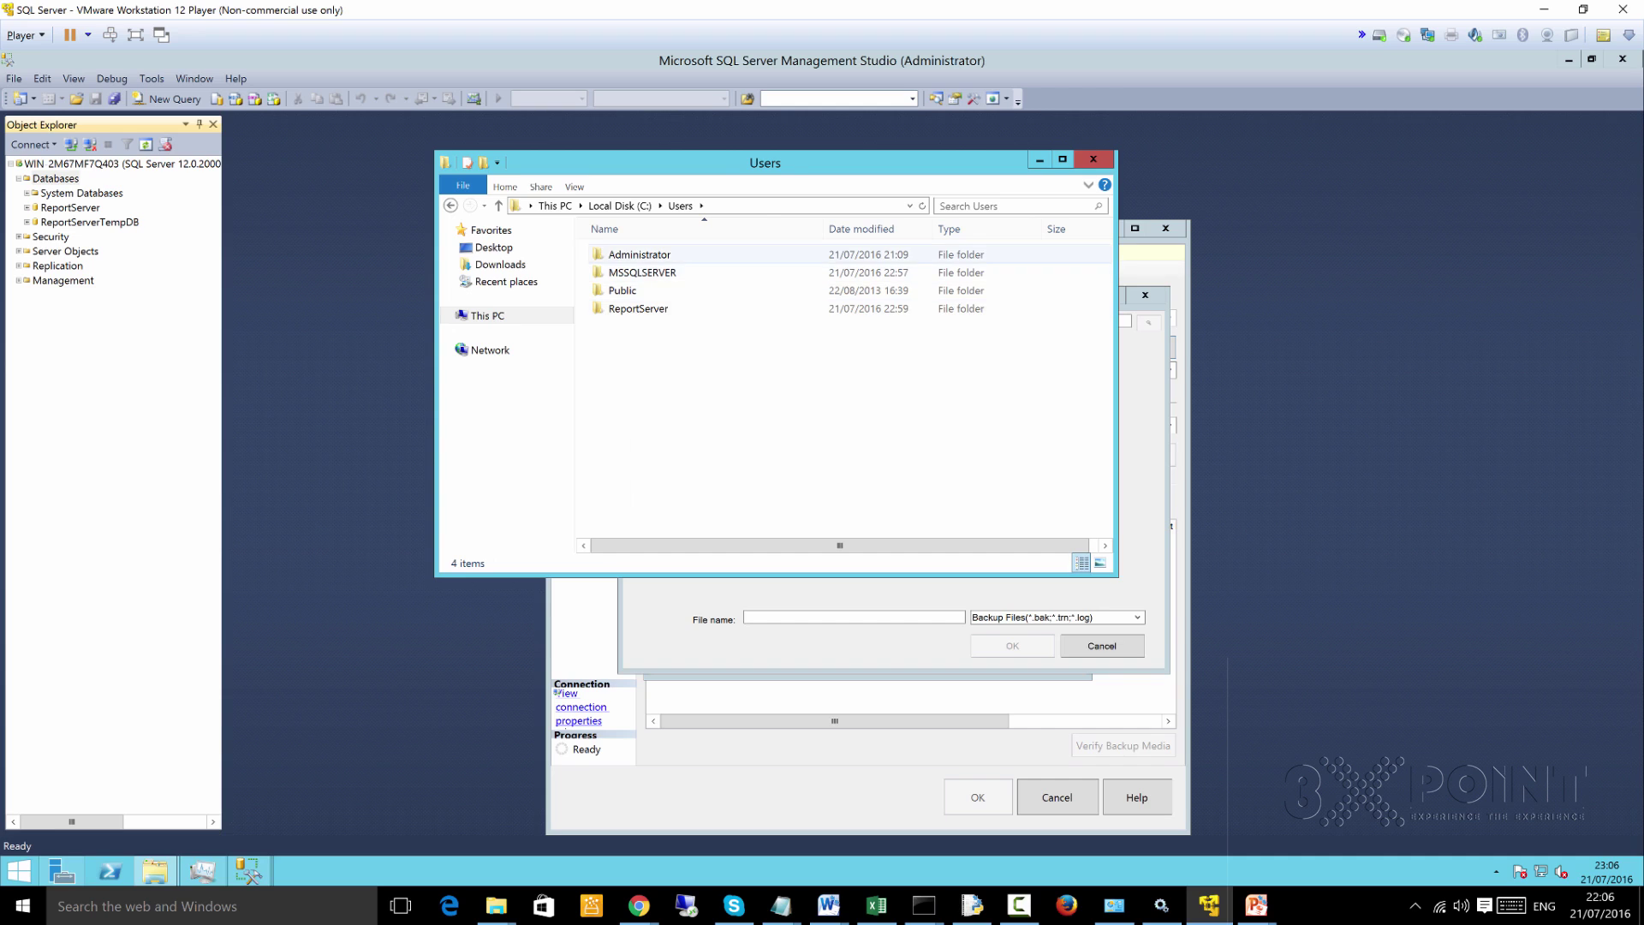
double_click(640, 255)
double_click(629, 272)
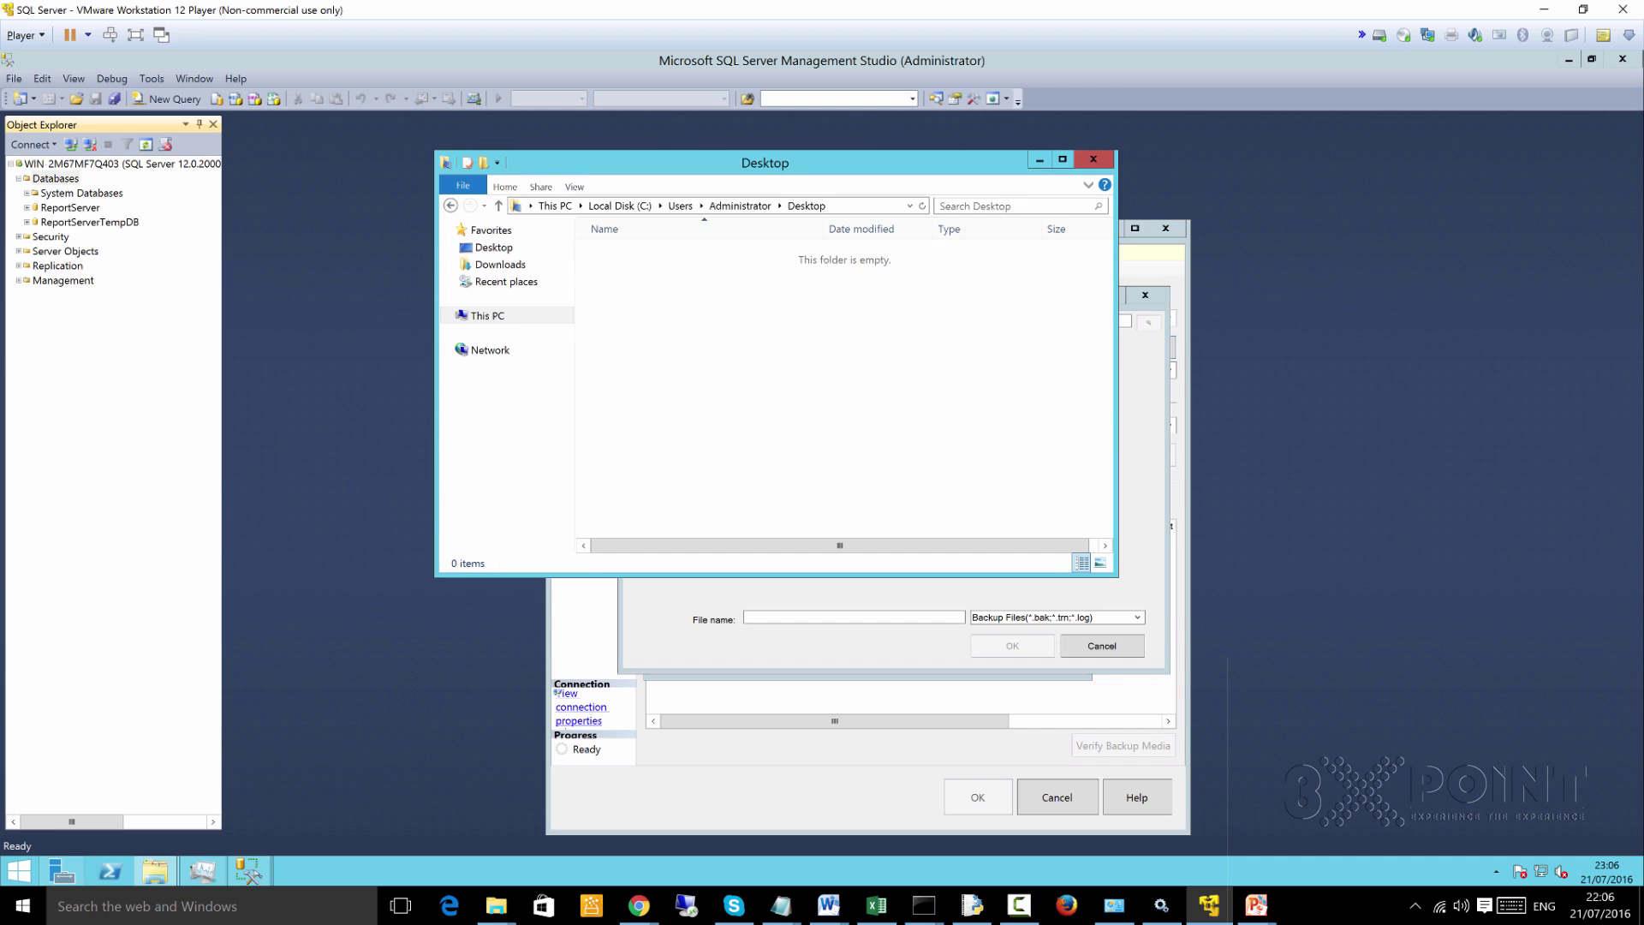
click(771, 205)
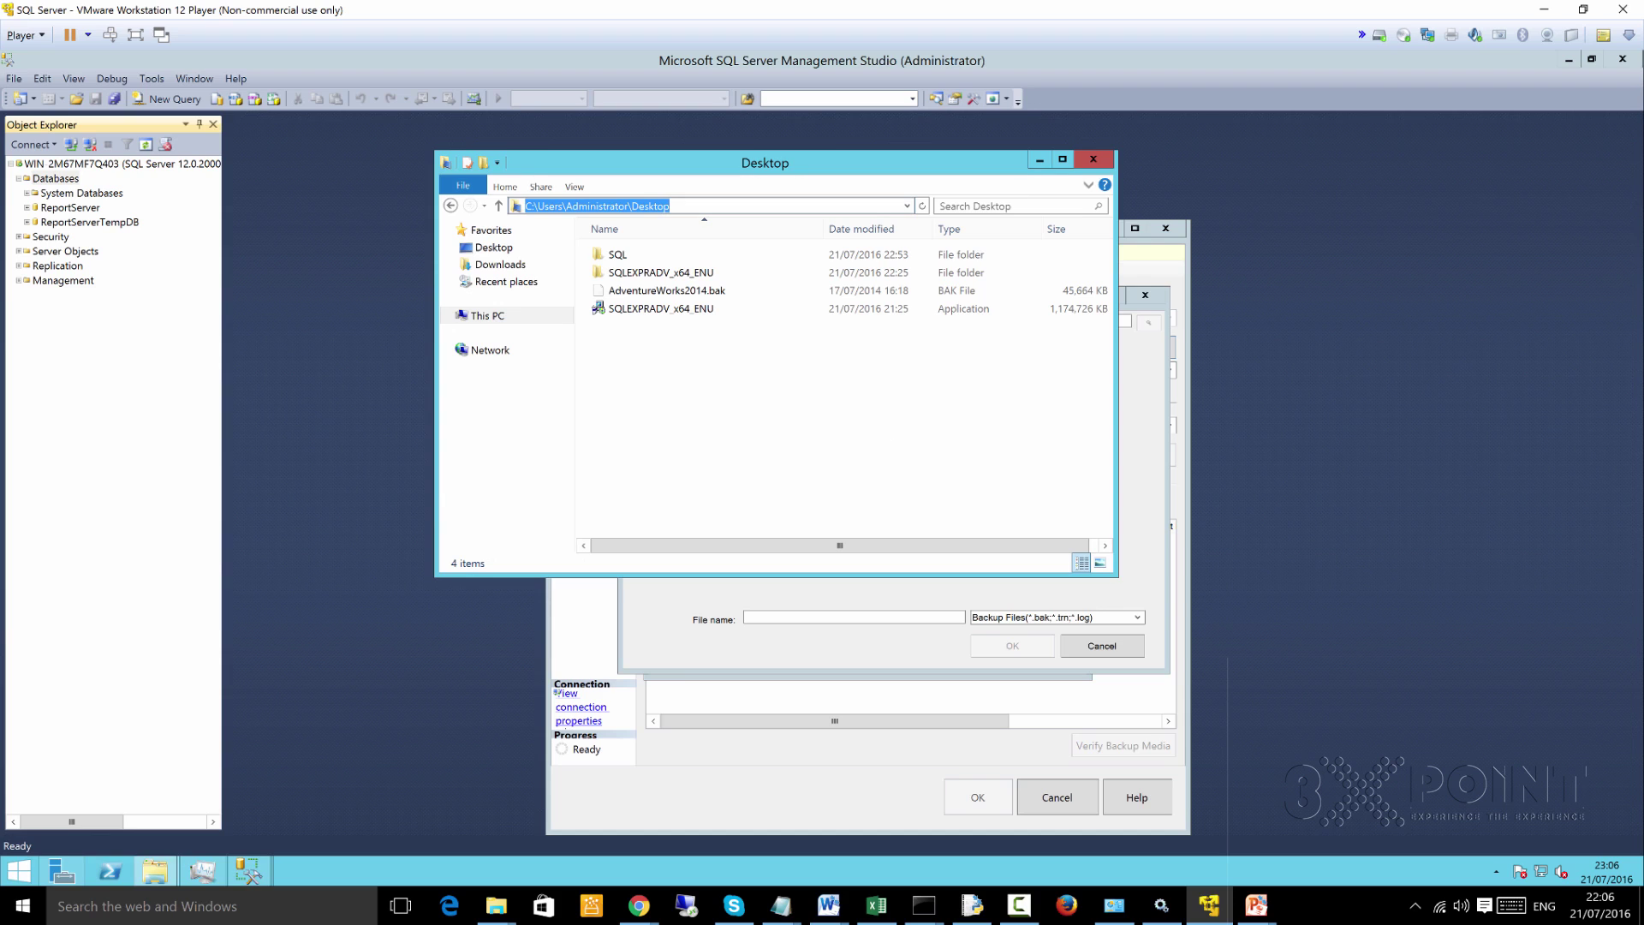
right_click(852, 206)
click(878, 247)
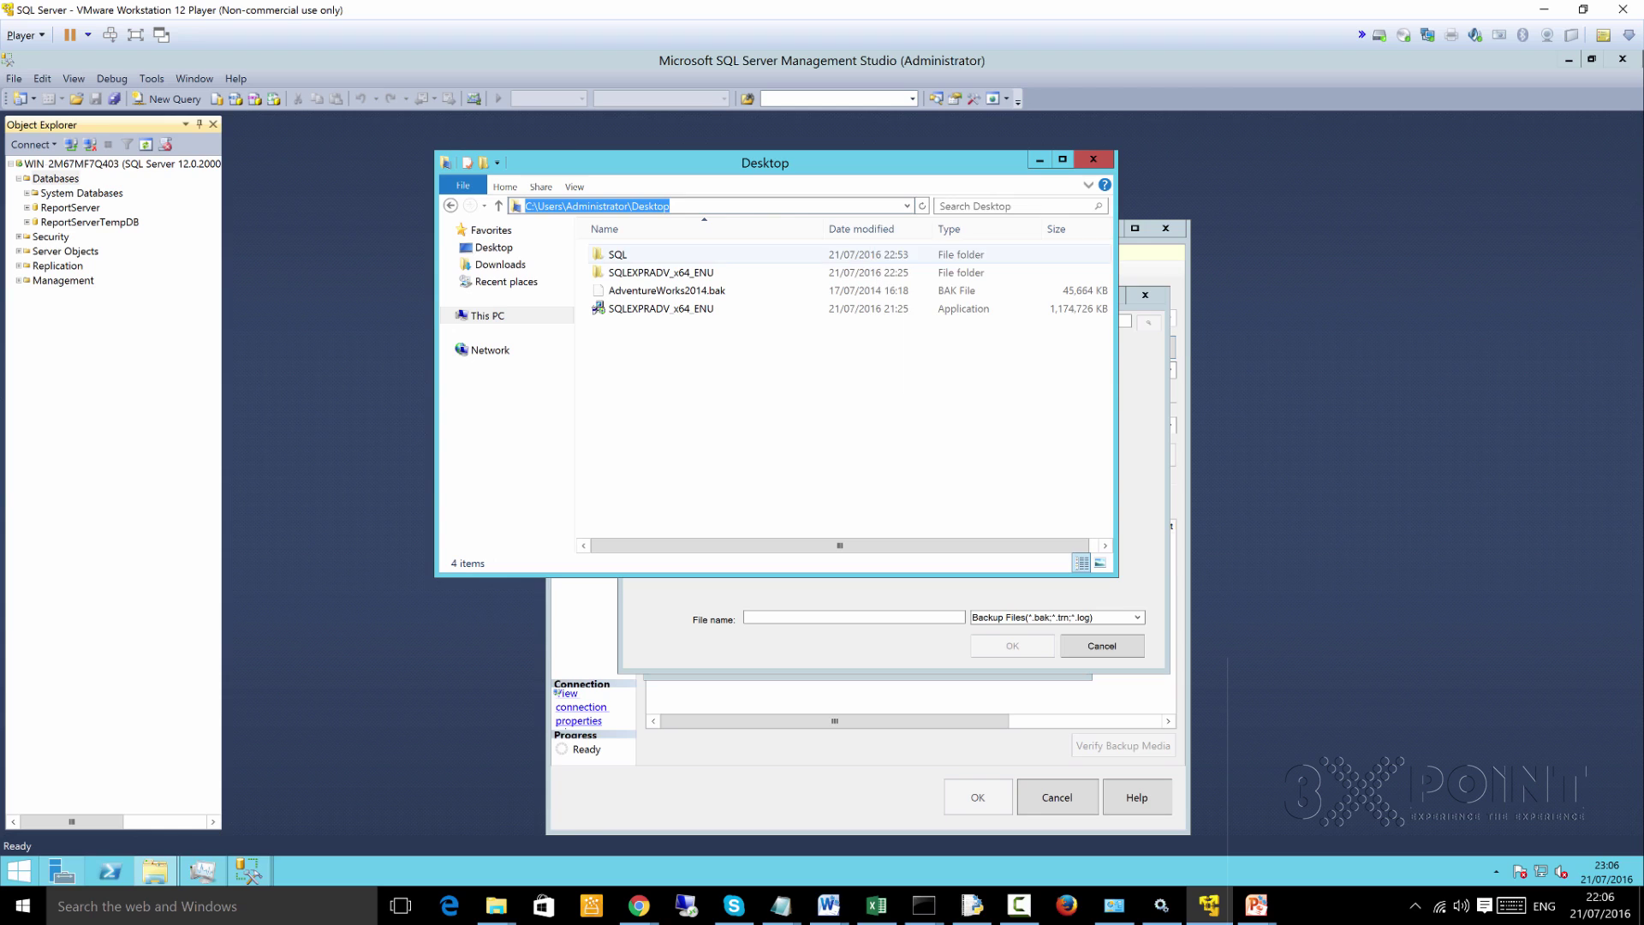
Replace the Locate Backup File location with the pasted C:\Users\Administrator\Desktop path
key(alt+Tab)
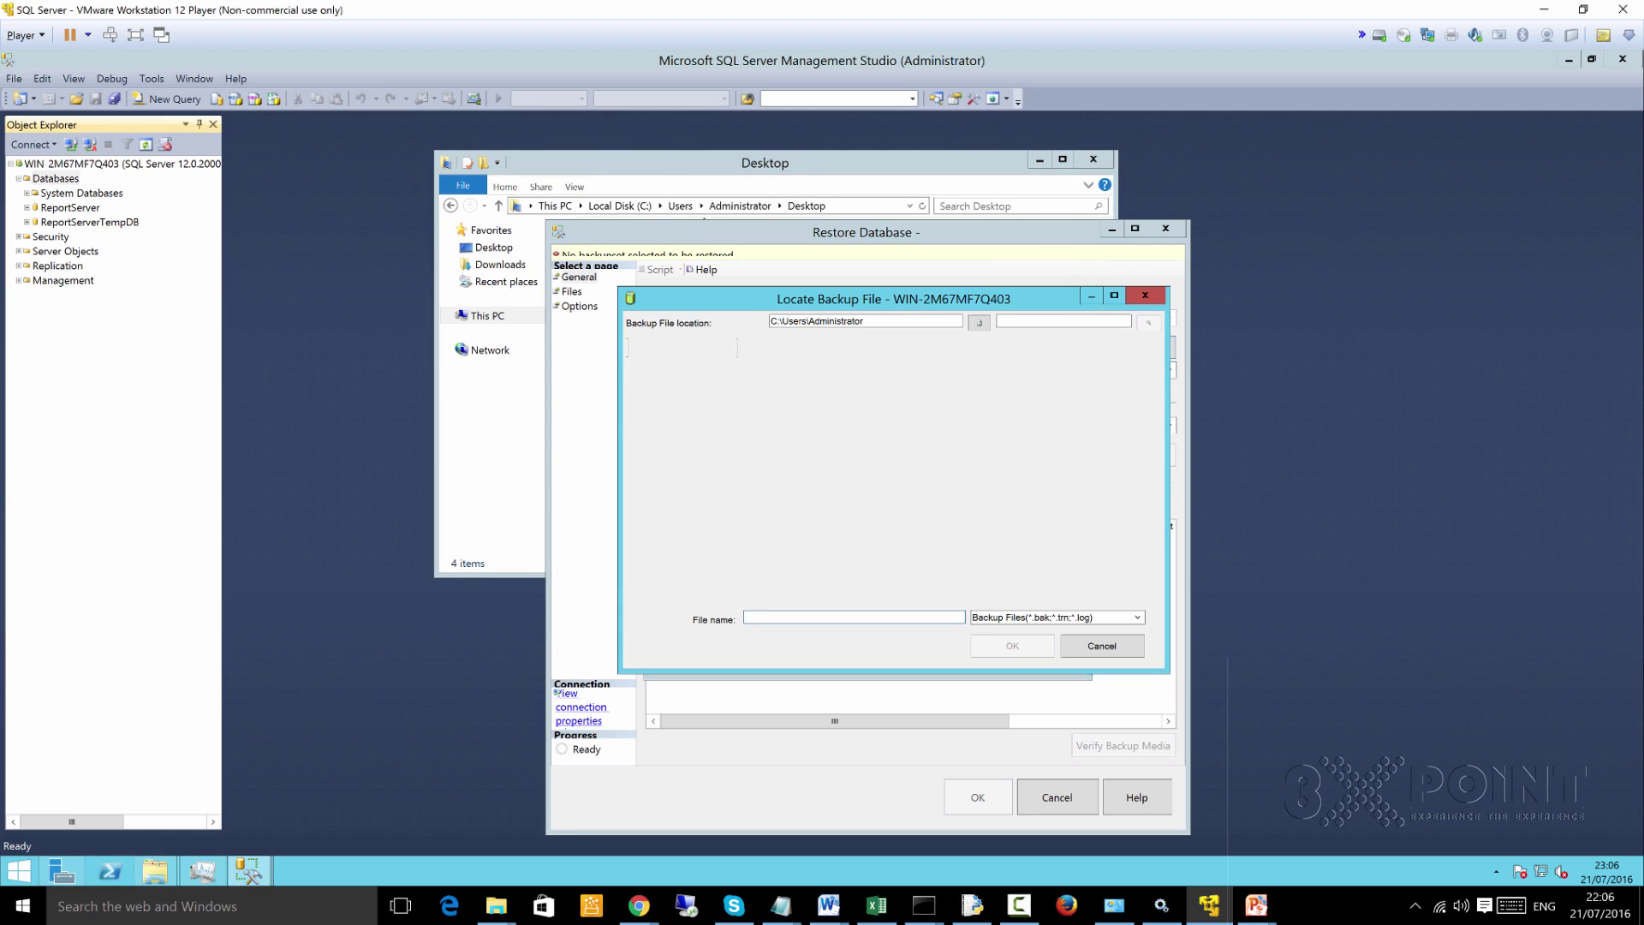
drag(863, 322, 770, 321)
key(BackSpace)
key(ctrl+v)
key(BackSpace)
key(BackSpace)
key(BackSpace)
key(BackSpace)
key(BackSpace)
key(BackSpace)
key(BackSpace)
key(BackSpace)
key(ctrl+a)
key(BackSpace)
key(ctrl+v)
click(155, 871)
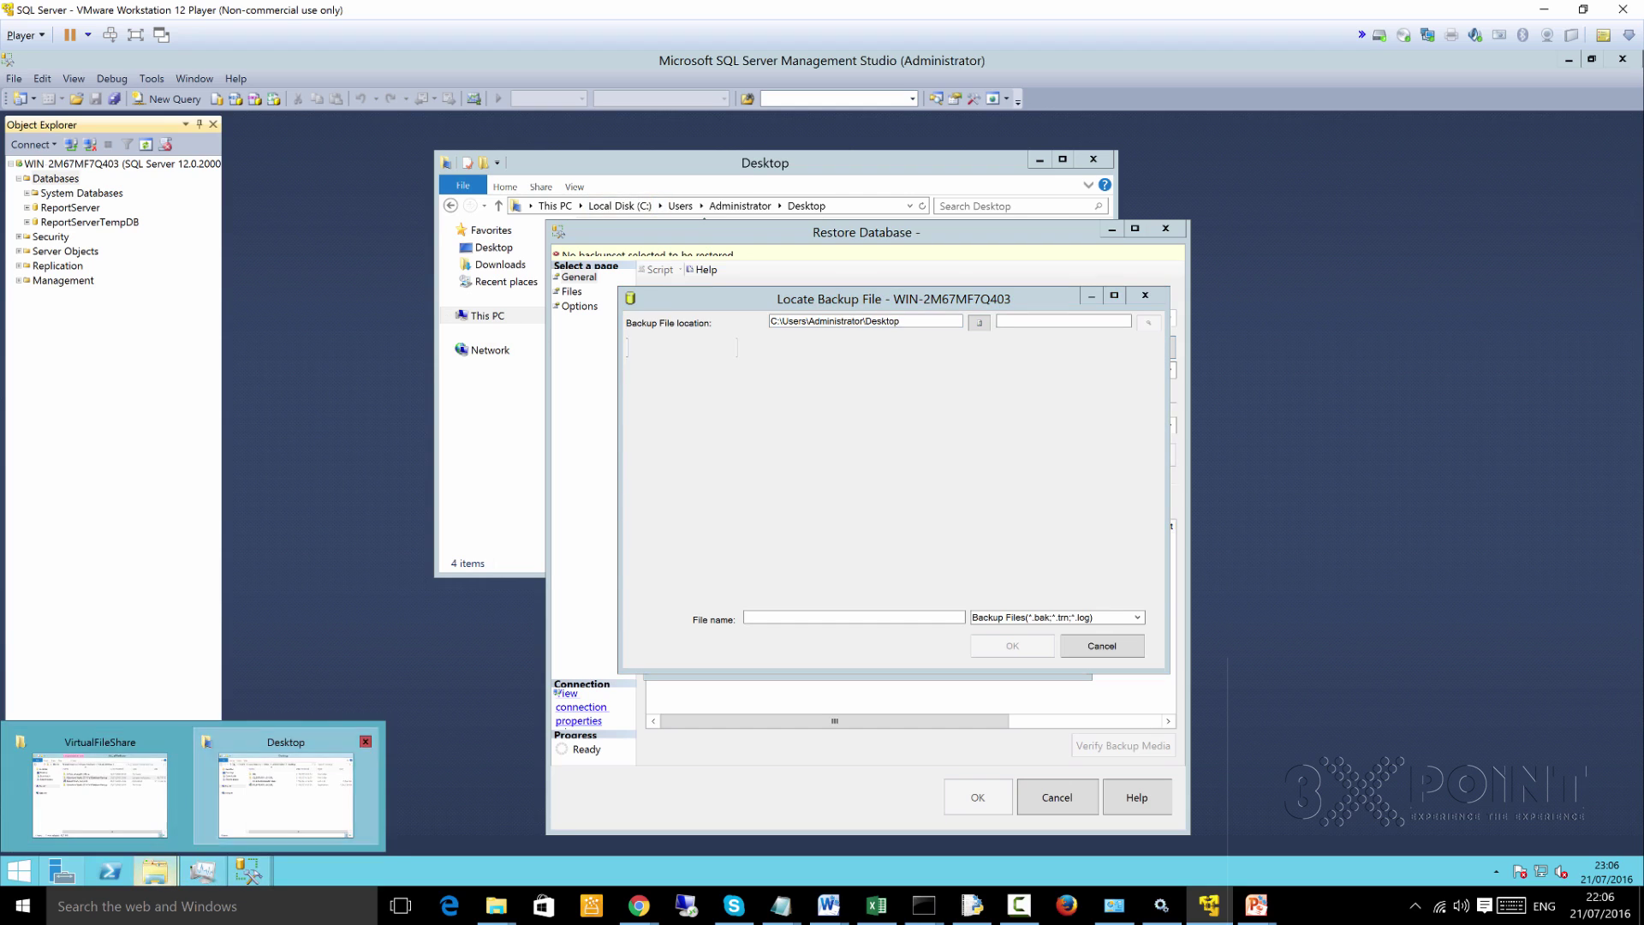
Put AdventureWorks2014.bak's name into rename mode in the Desktop folder
click(286, 792)
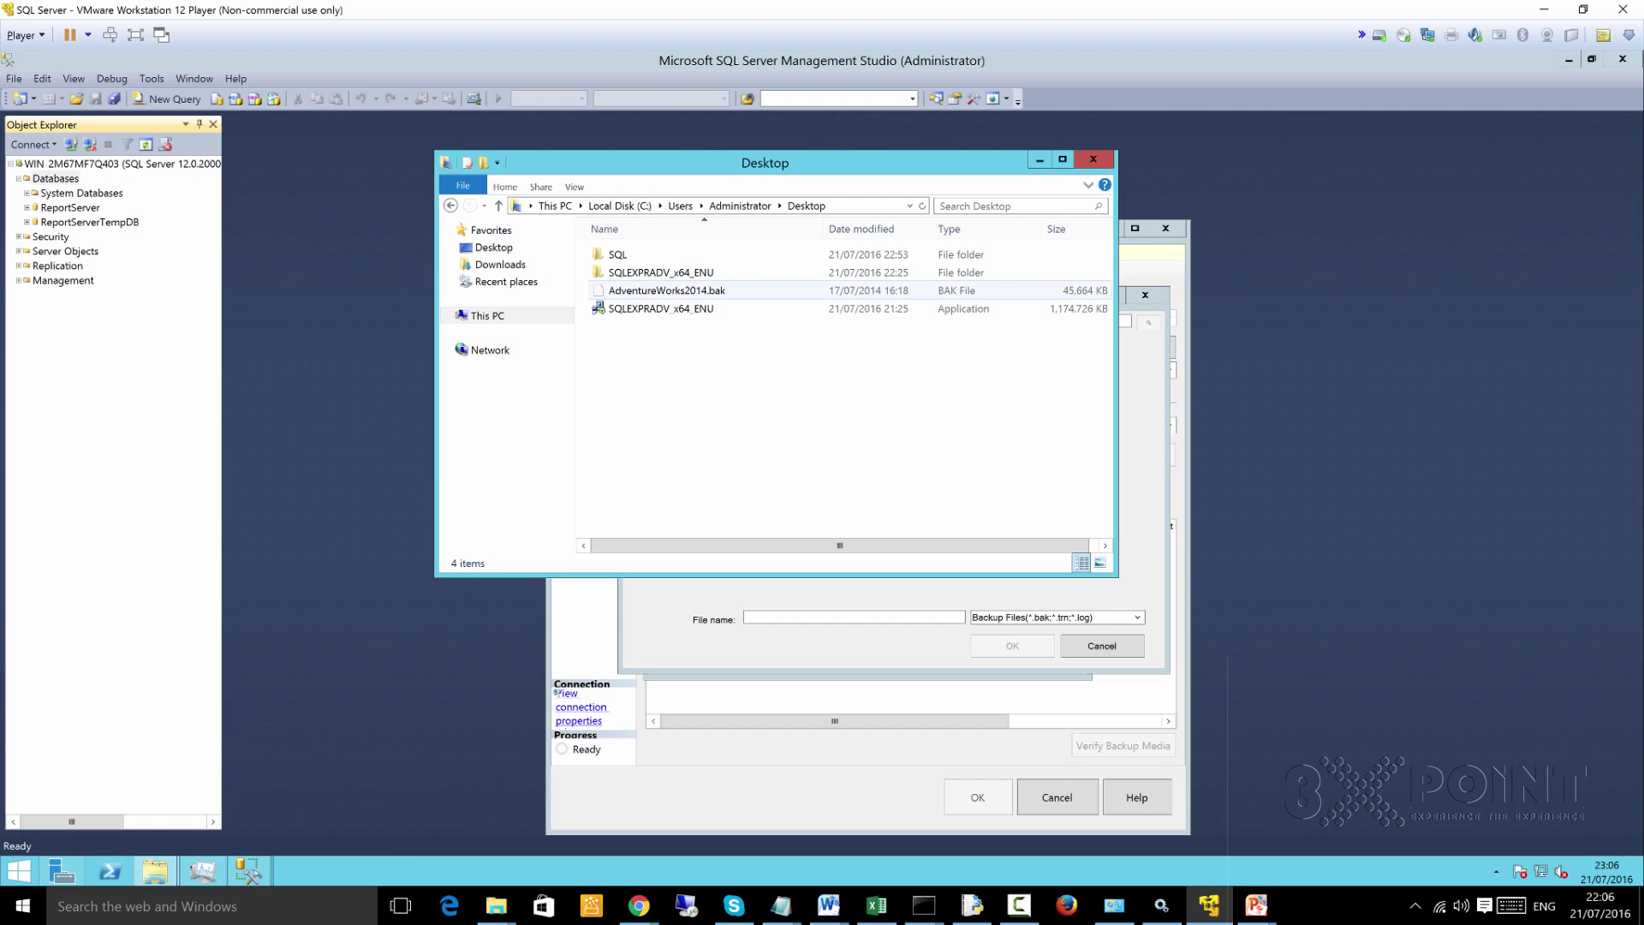
click(667, 290)
right_click(655, 291)
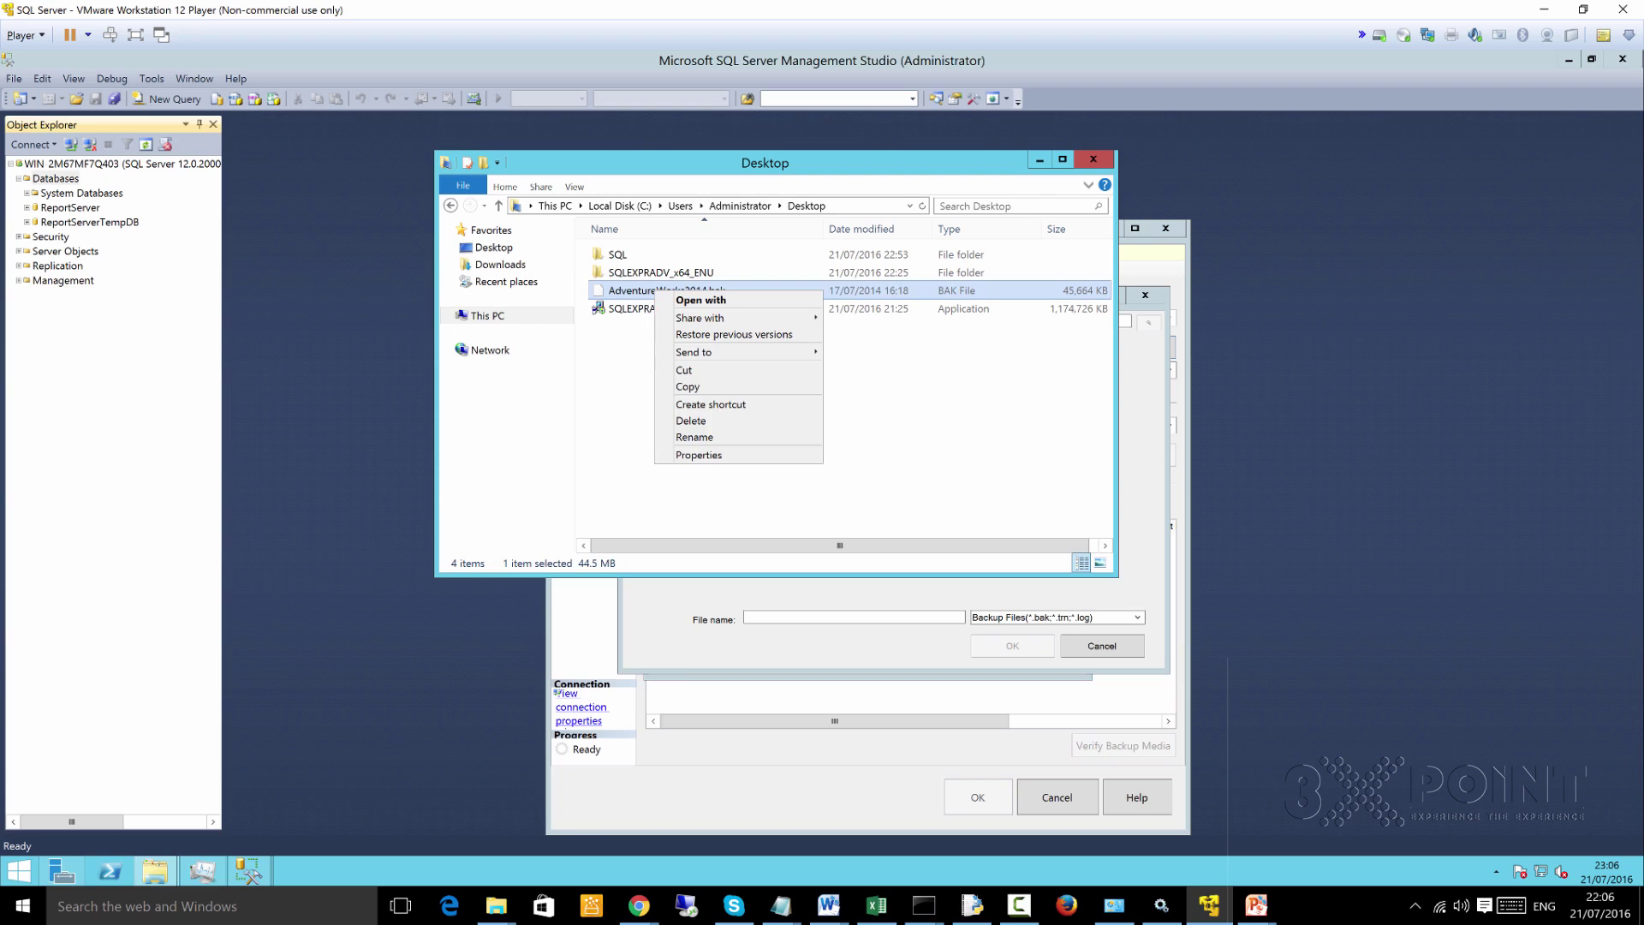
click(694, 437)
right_click(626, 289)
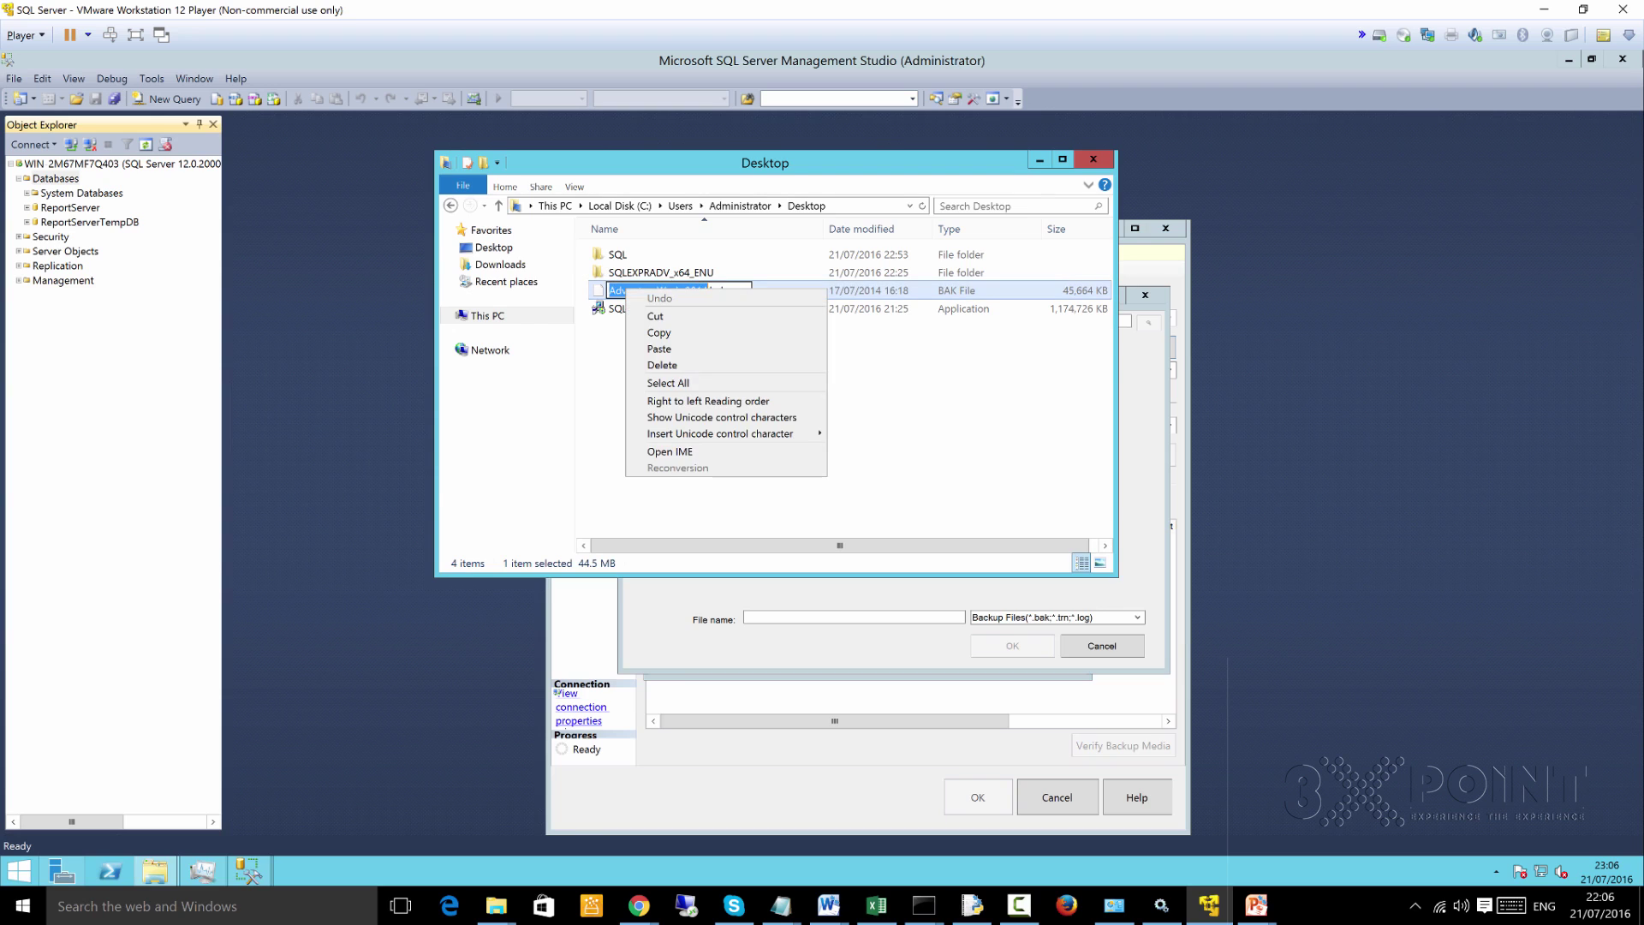
key(Escape)
key(Escape)
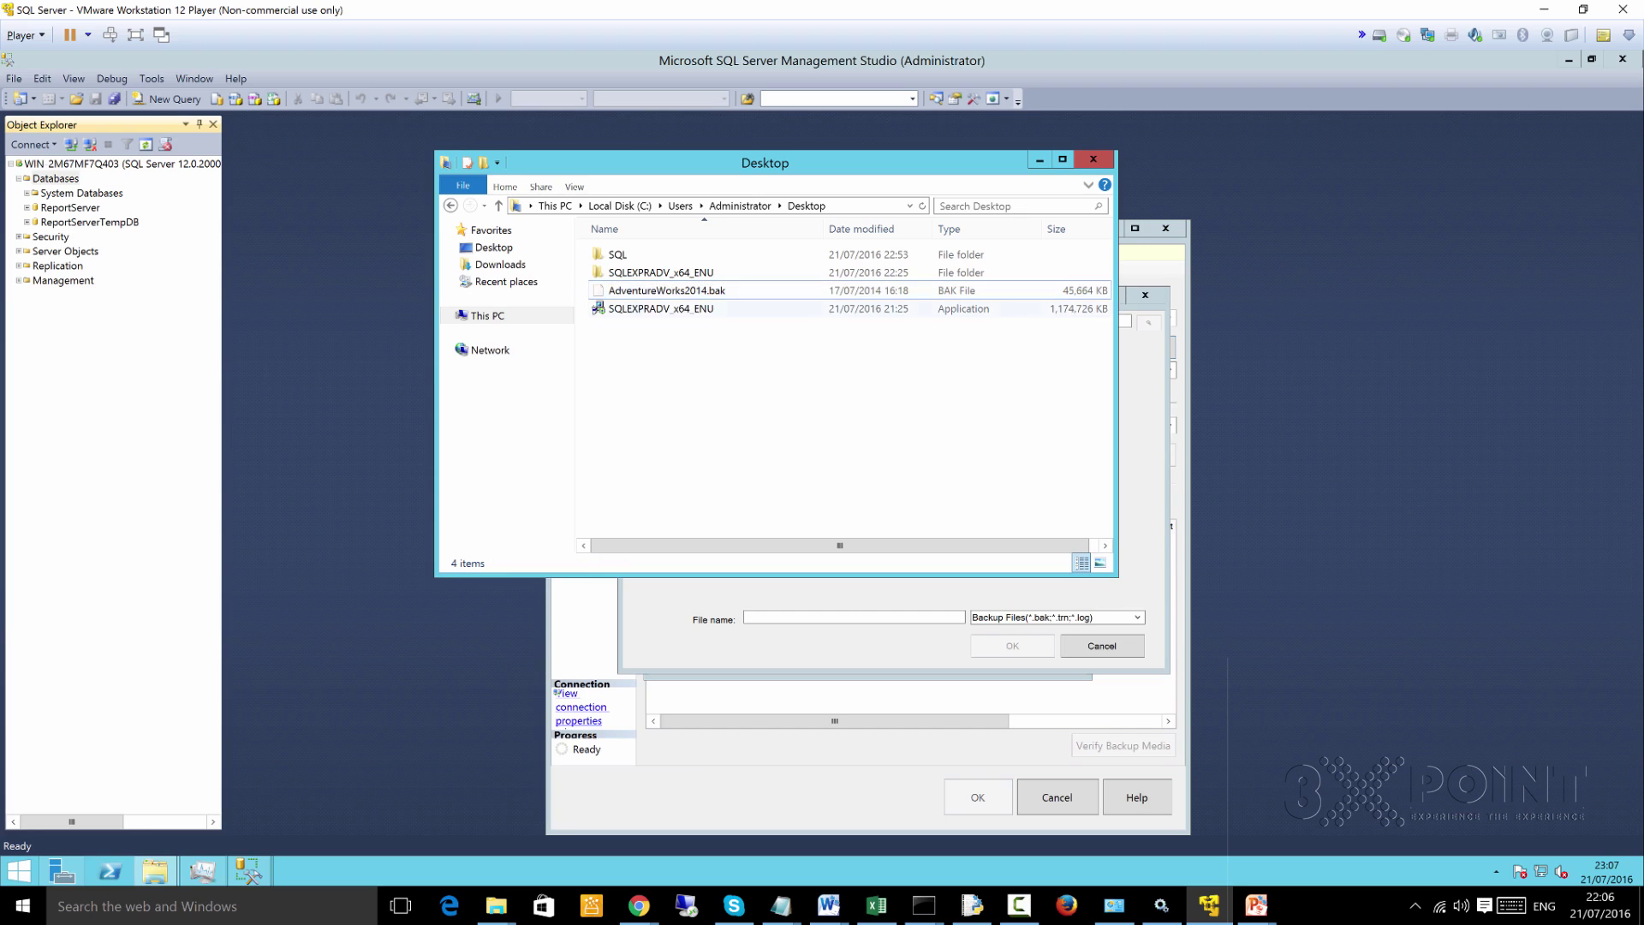
right_click(648, 292)
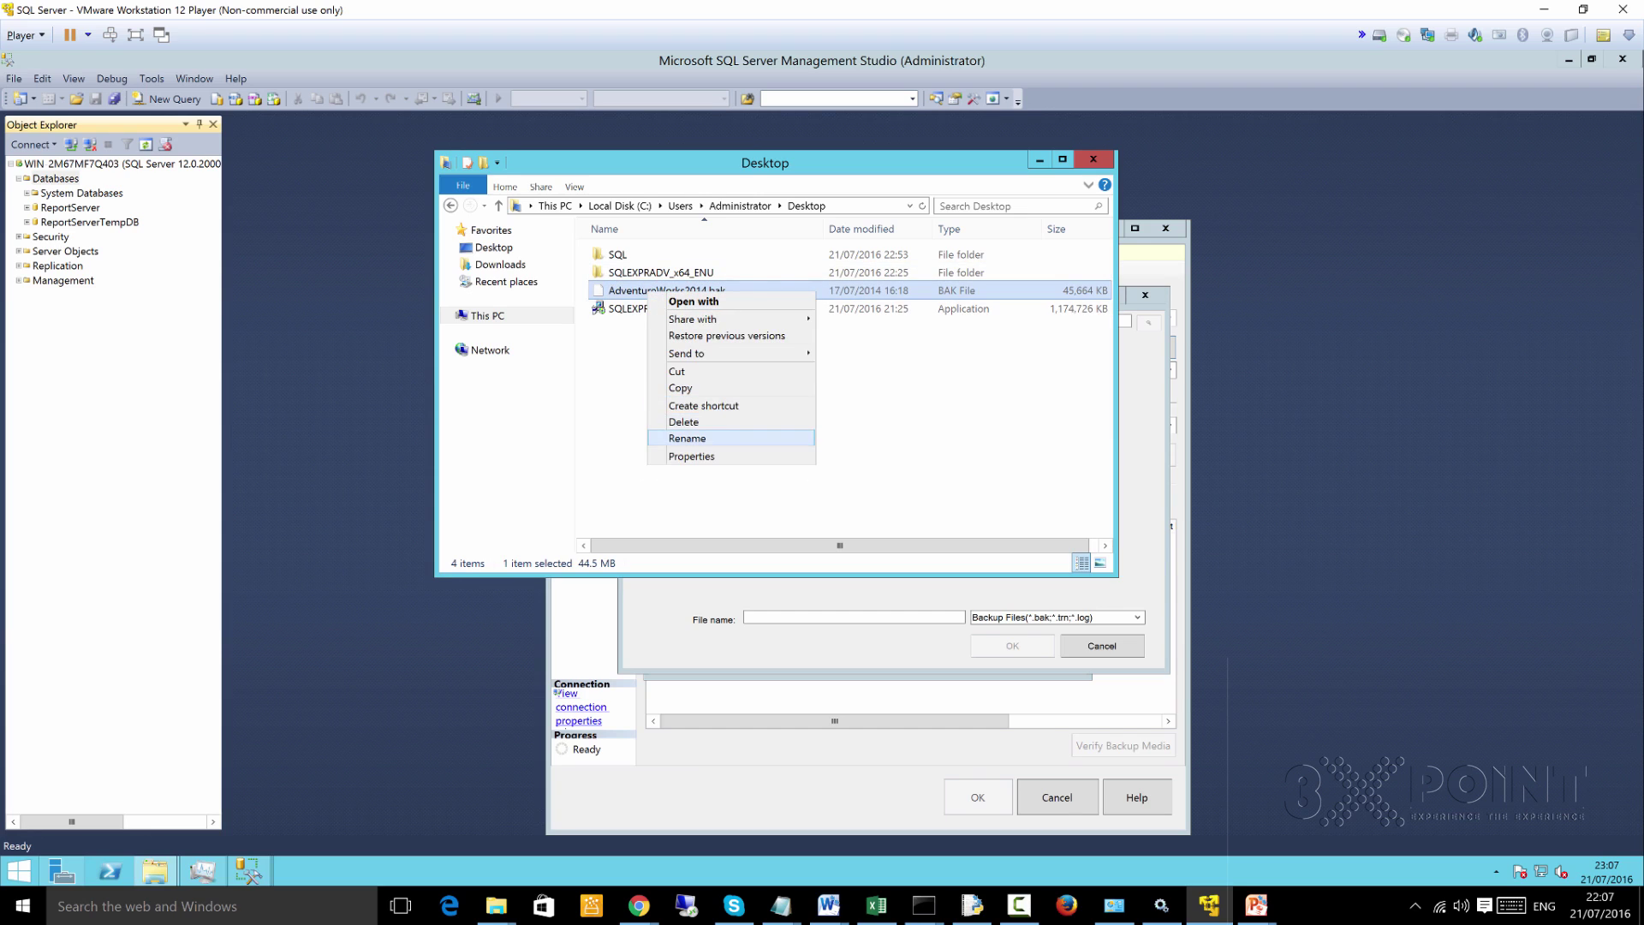
click(695, 438)
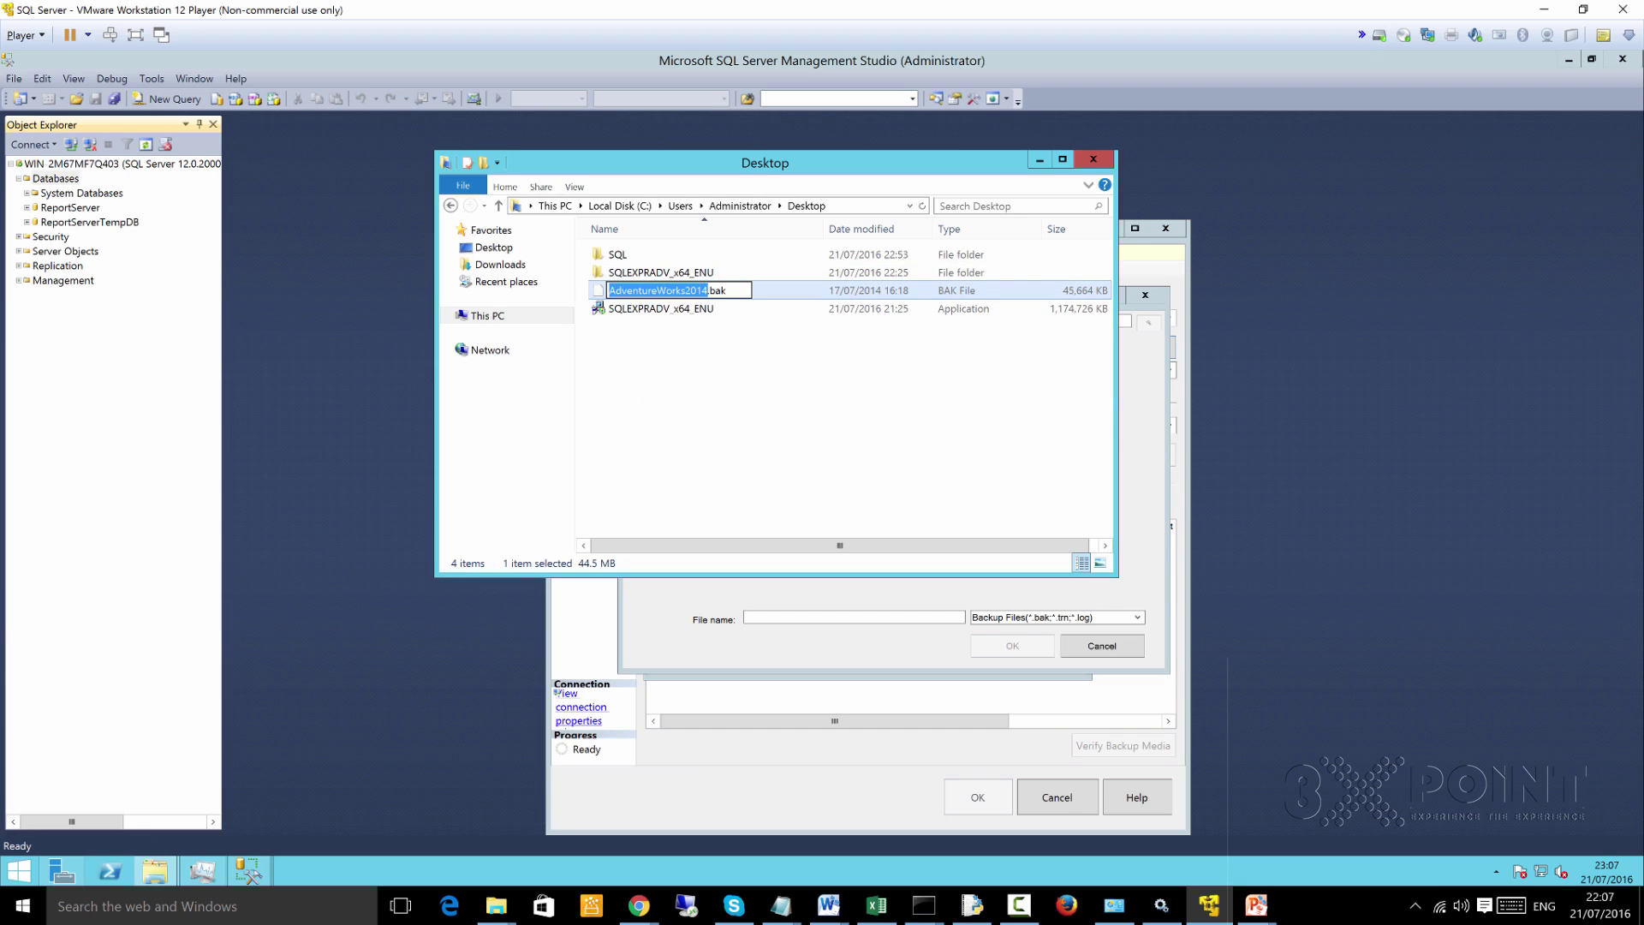
key(ctrl+a)
Copy the full file name AdventureWorks2014.bak, leaving the file unrenamed
right_click(727, 288)
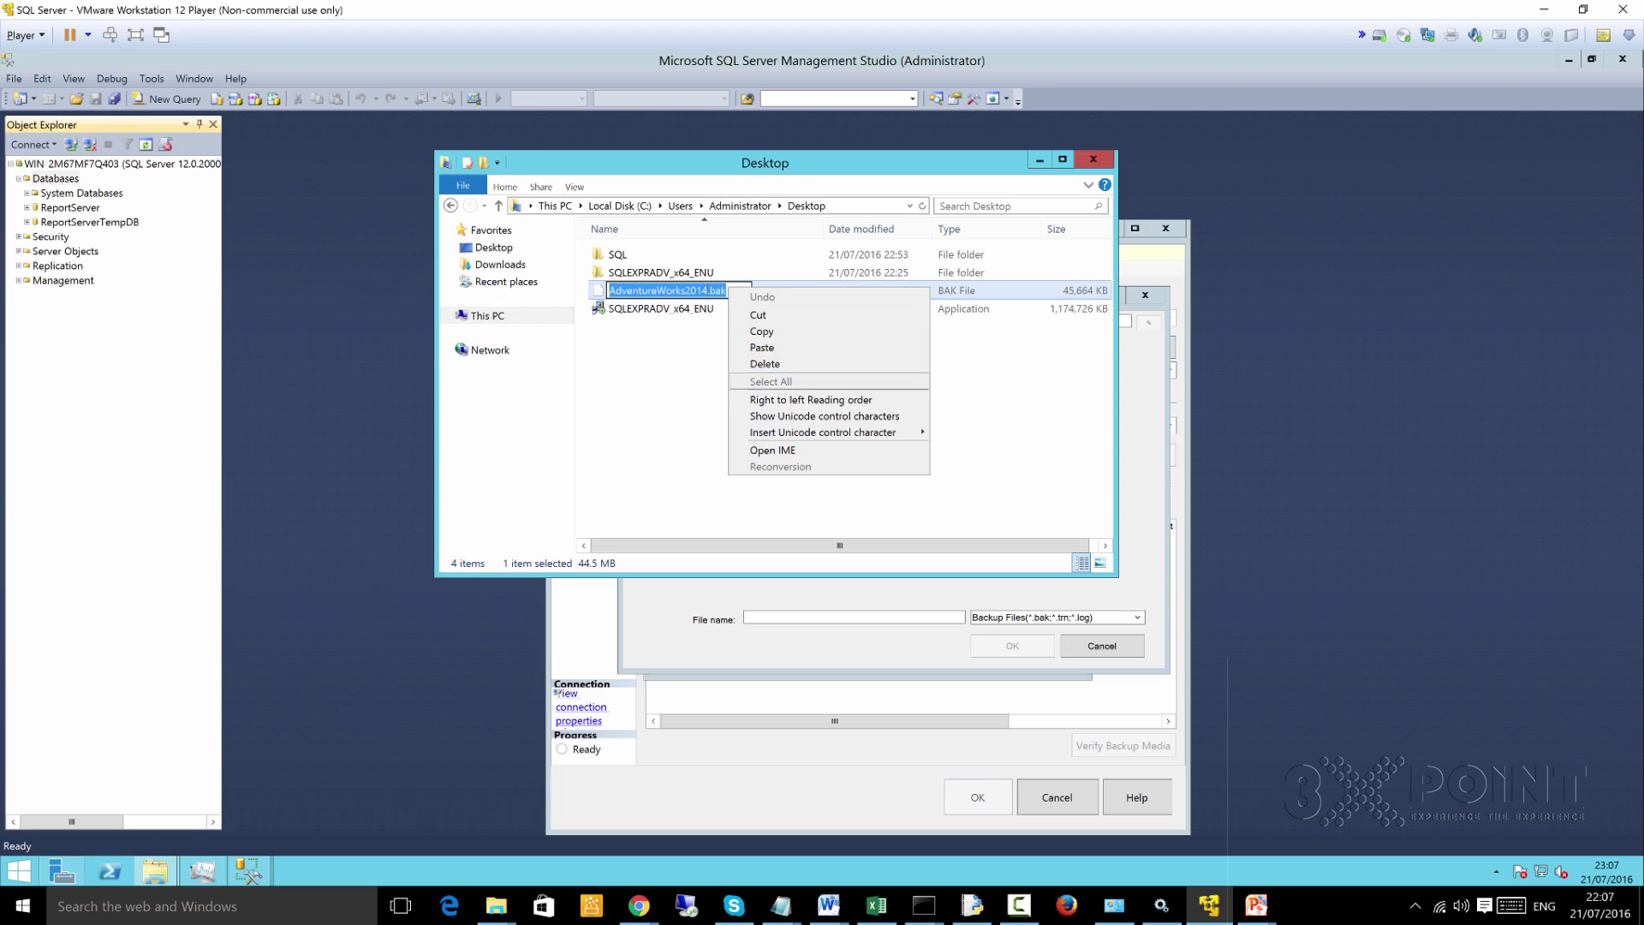
click(702, 290)
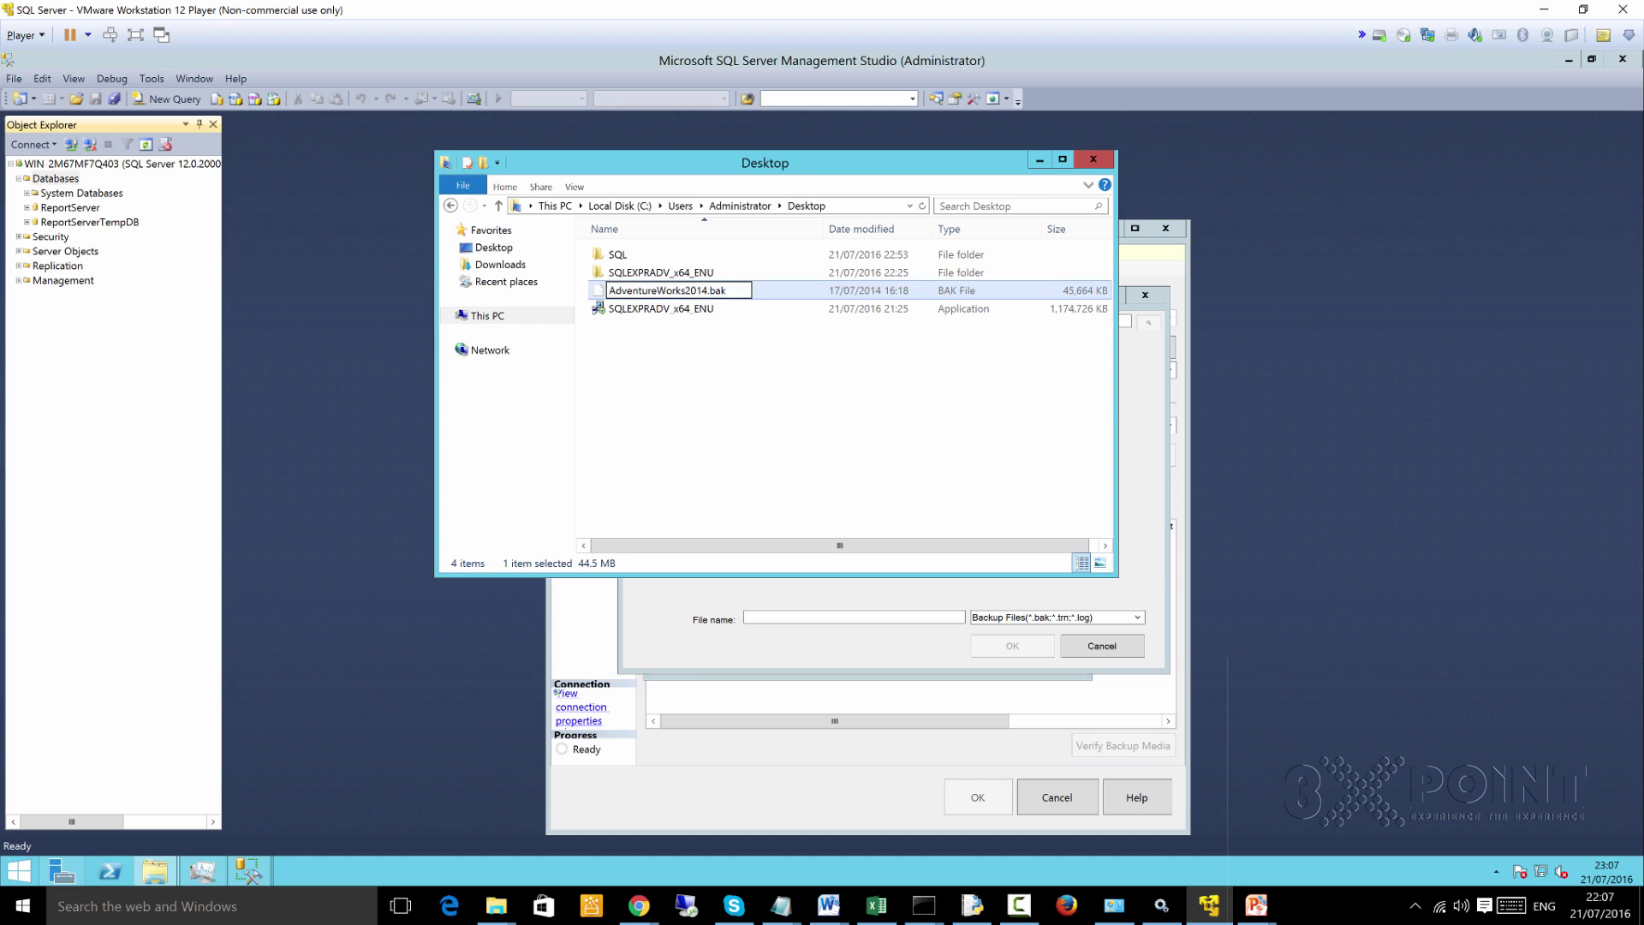
double_click(702, 290)
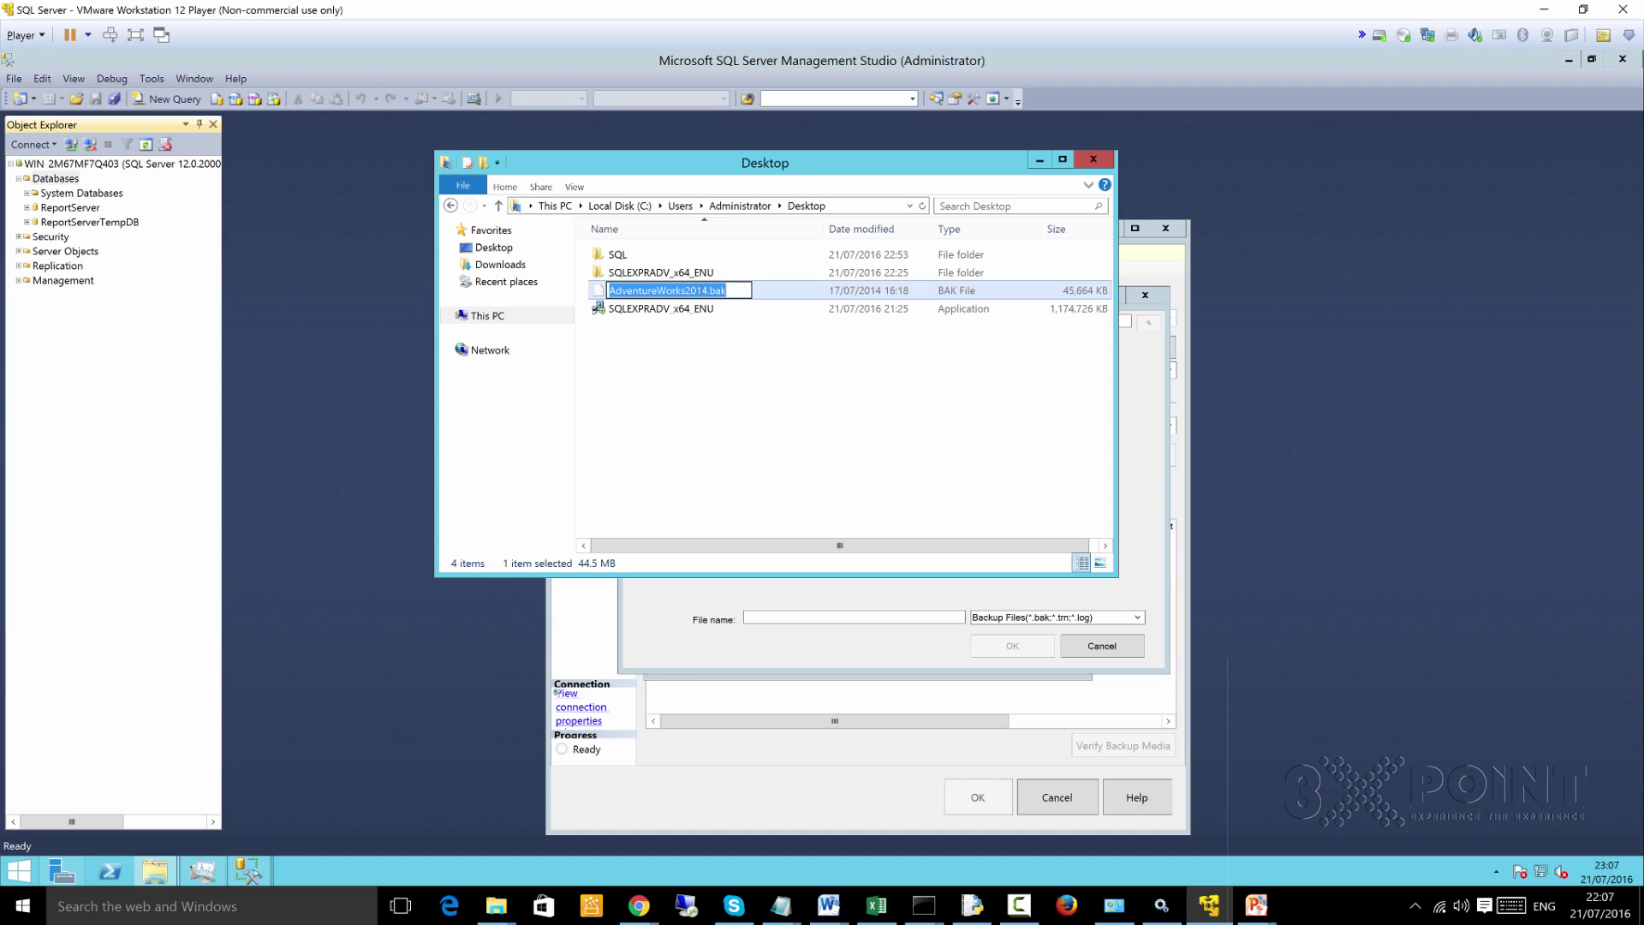
right_click(728, 290)
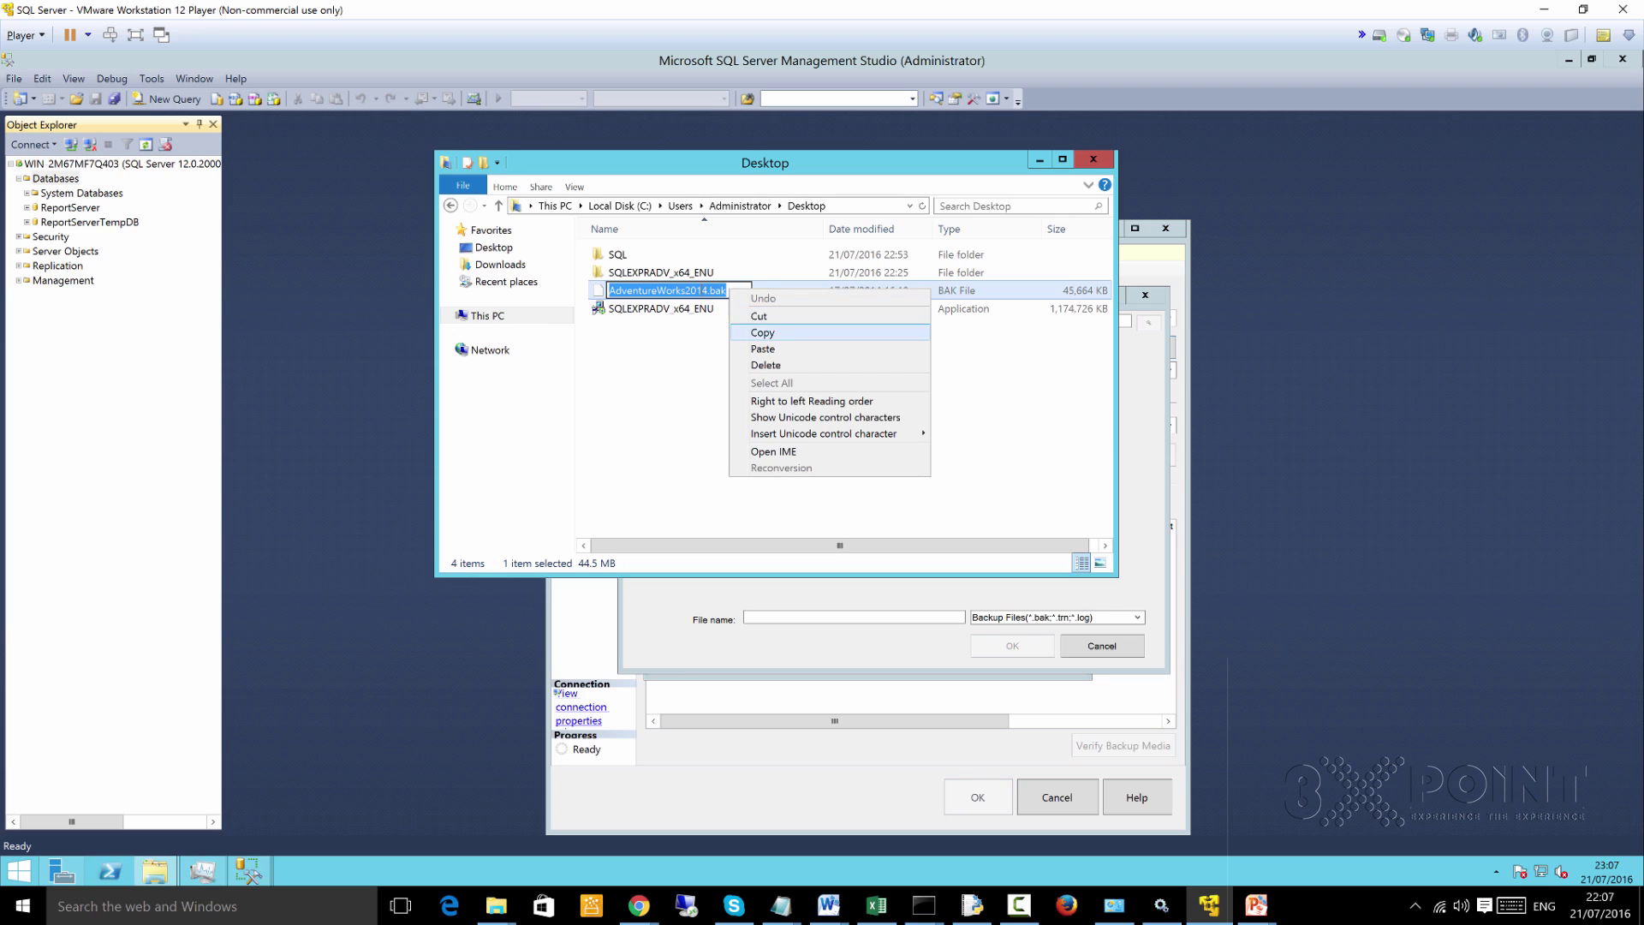
click(762, 333)
click(762, 386)
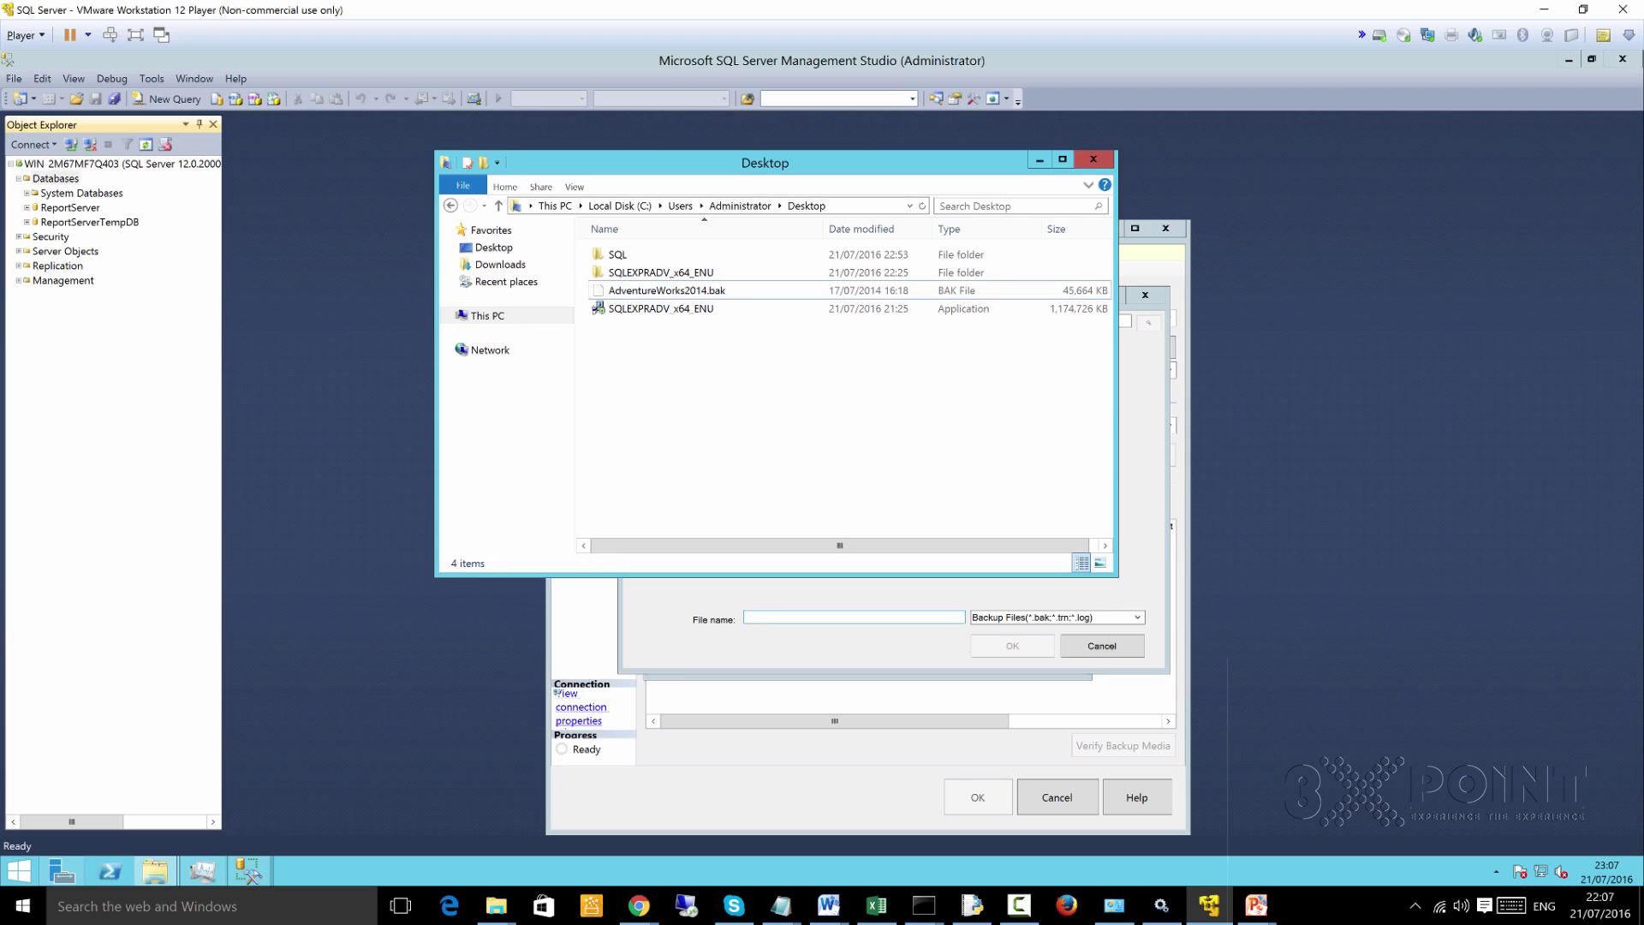
Paste AdventureWorks2014.bak as the Locate Backup File name and confirm it
key(alt+Tab)
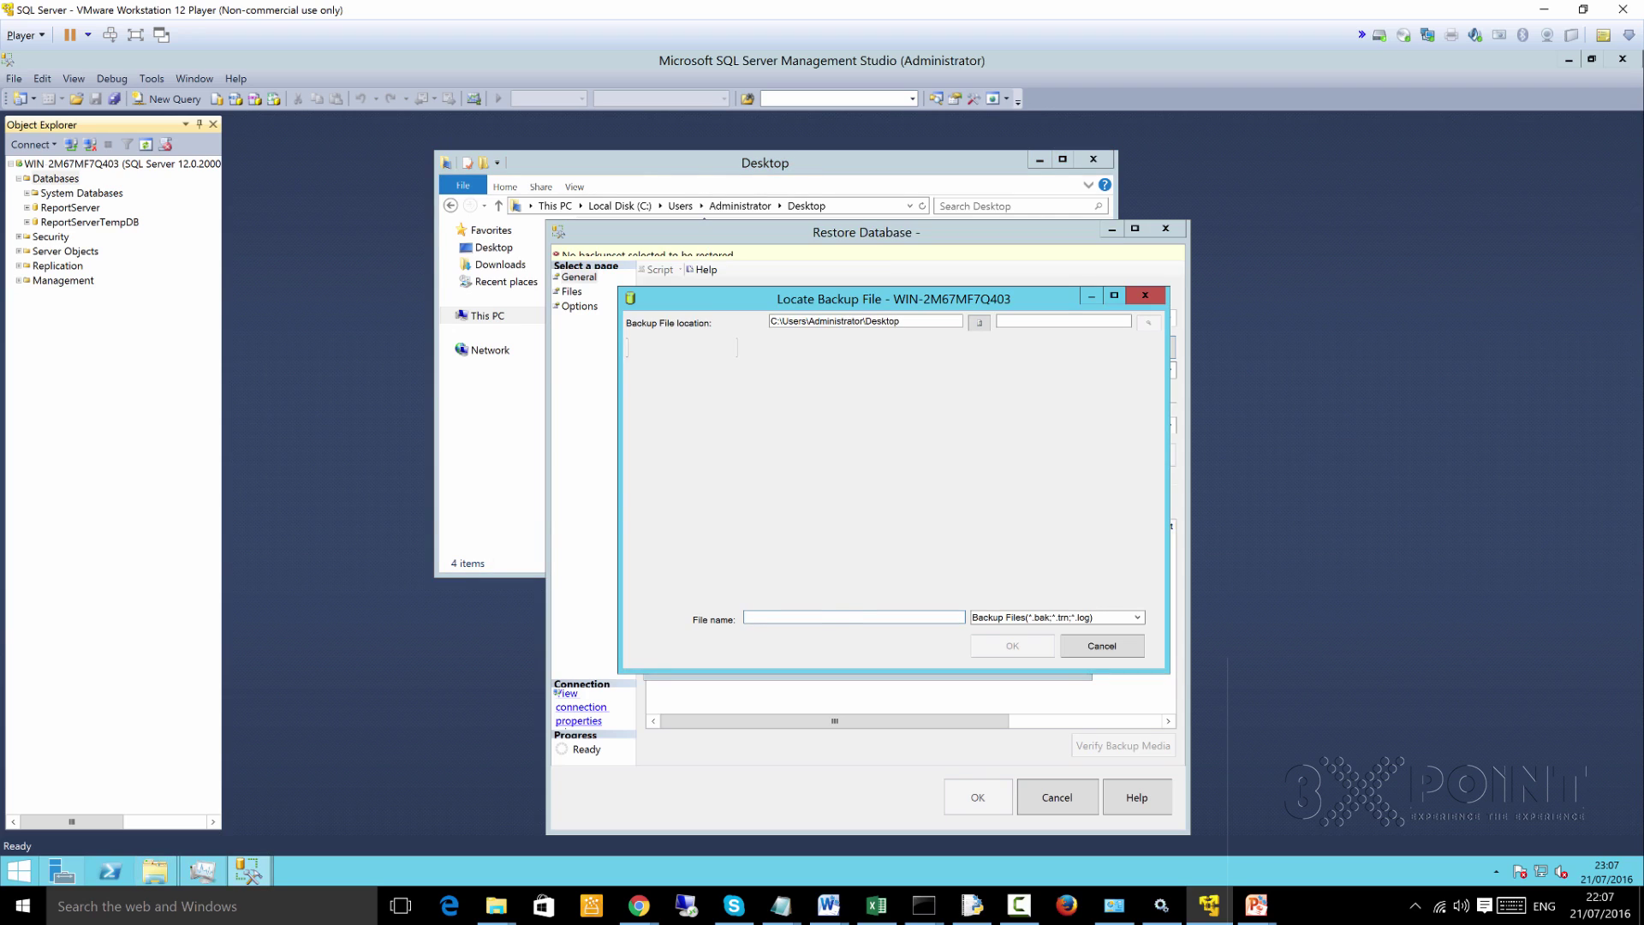
key(ctrl+v)
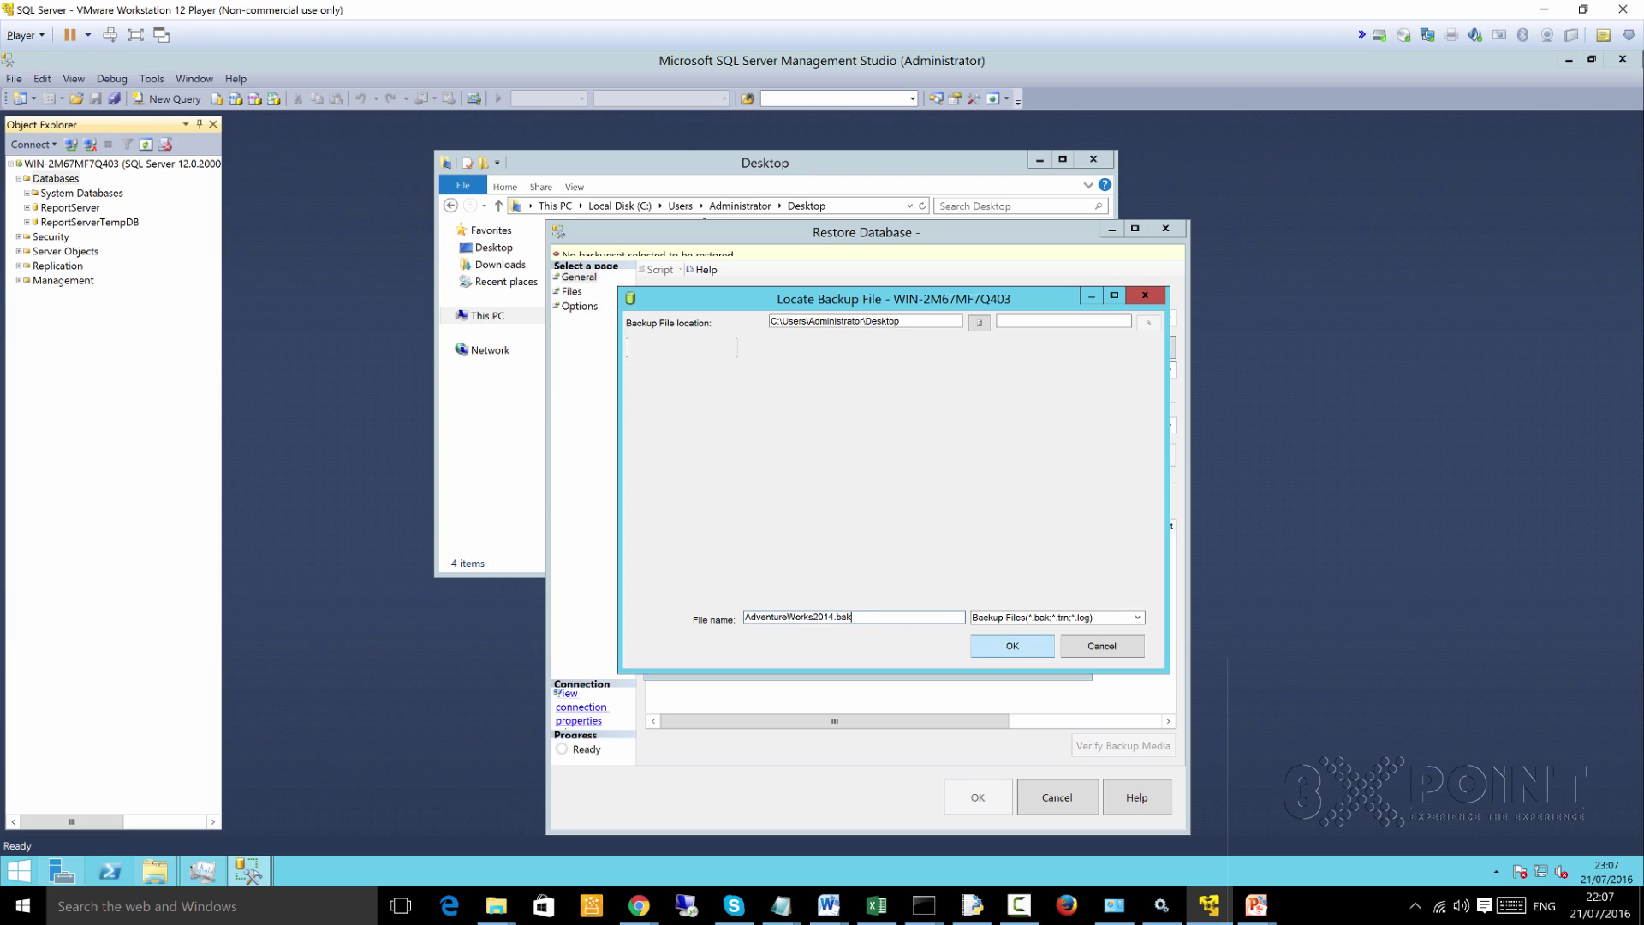
key(Return)
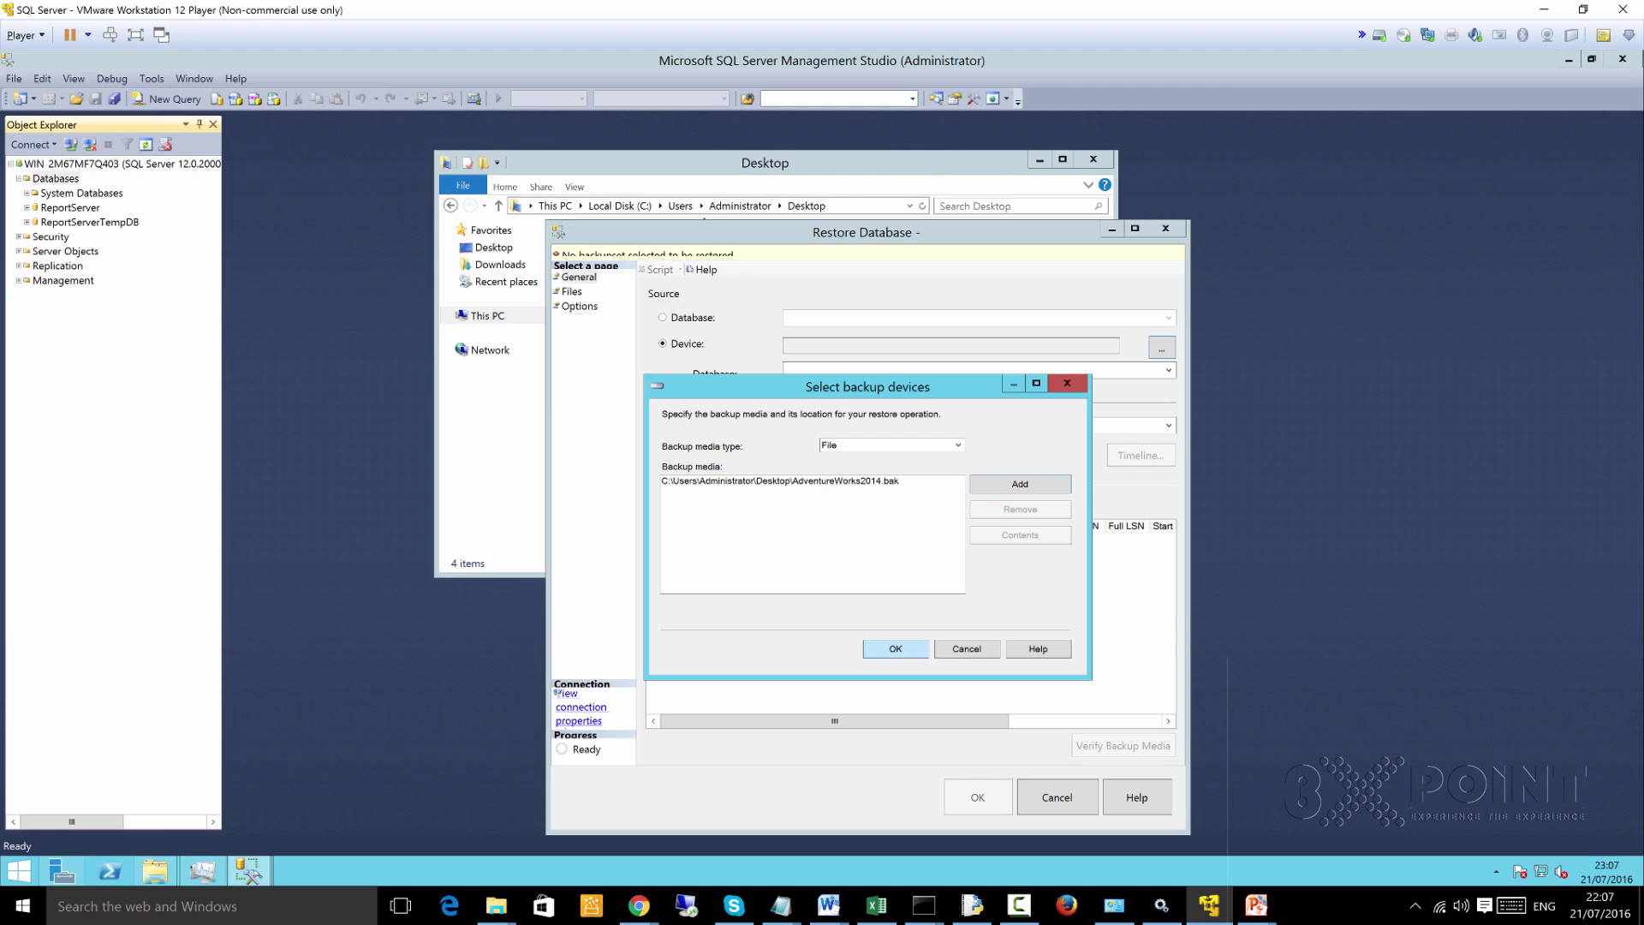
Accept the backup media, then review the restore's Files and Options pages
key(Return)
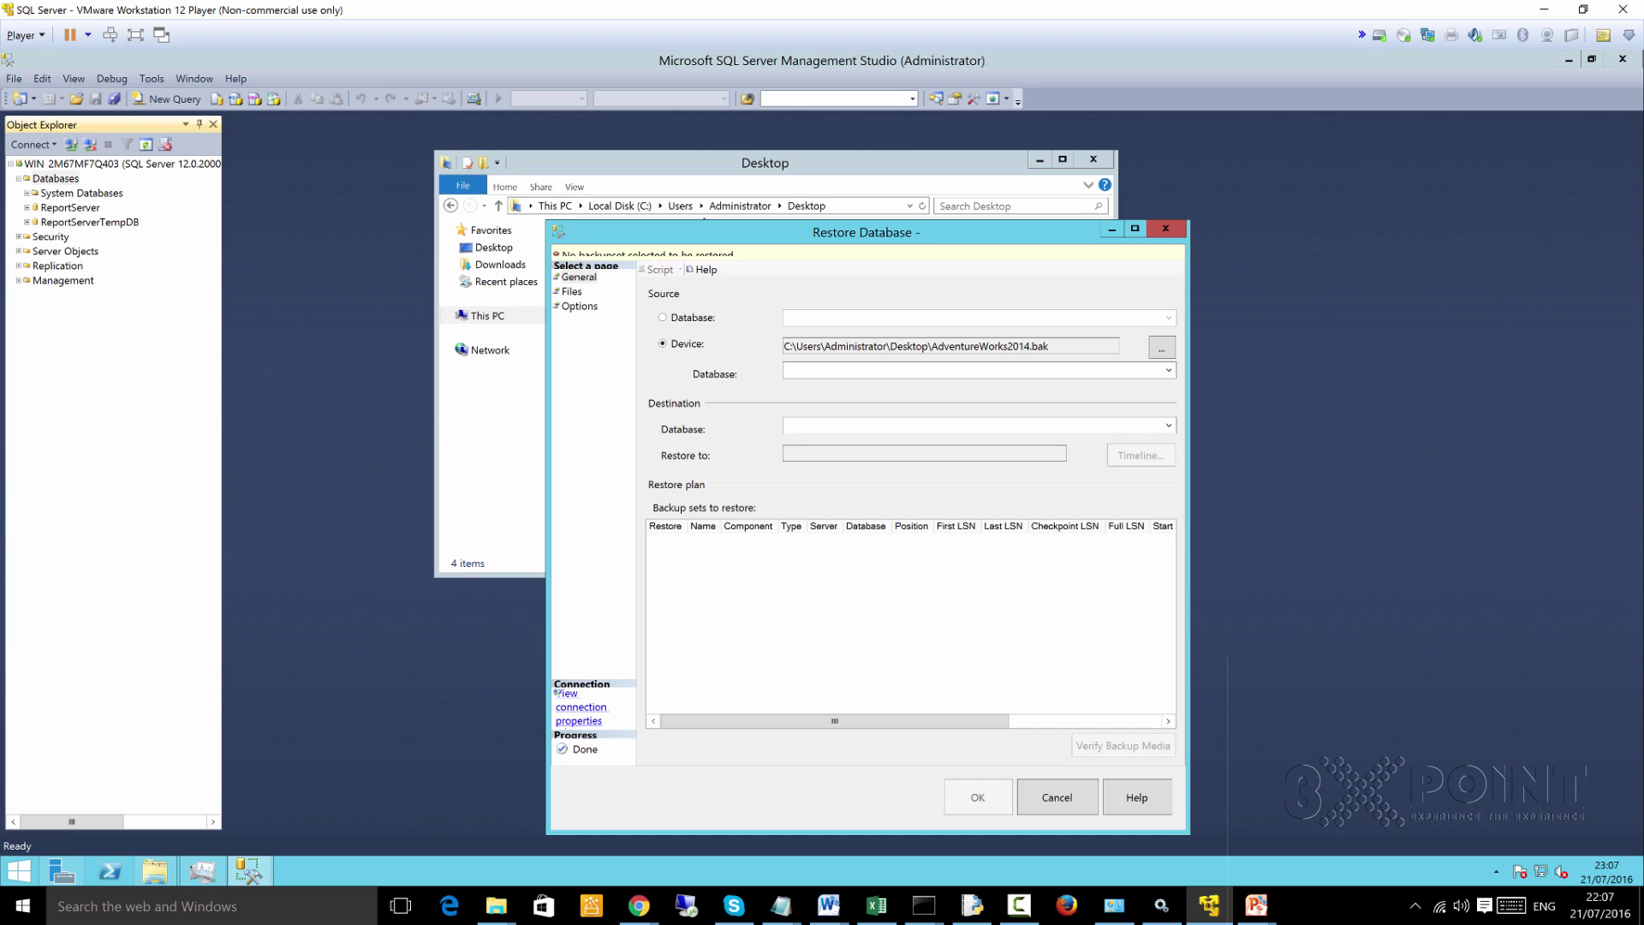
click(571, 292)
click(579, 306)
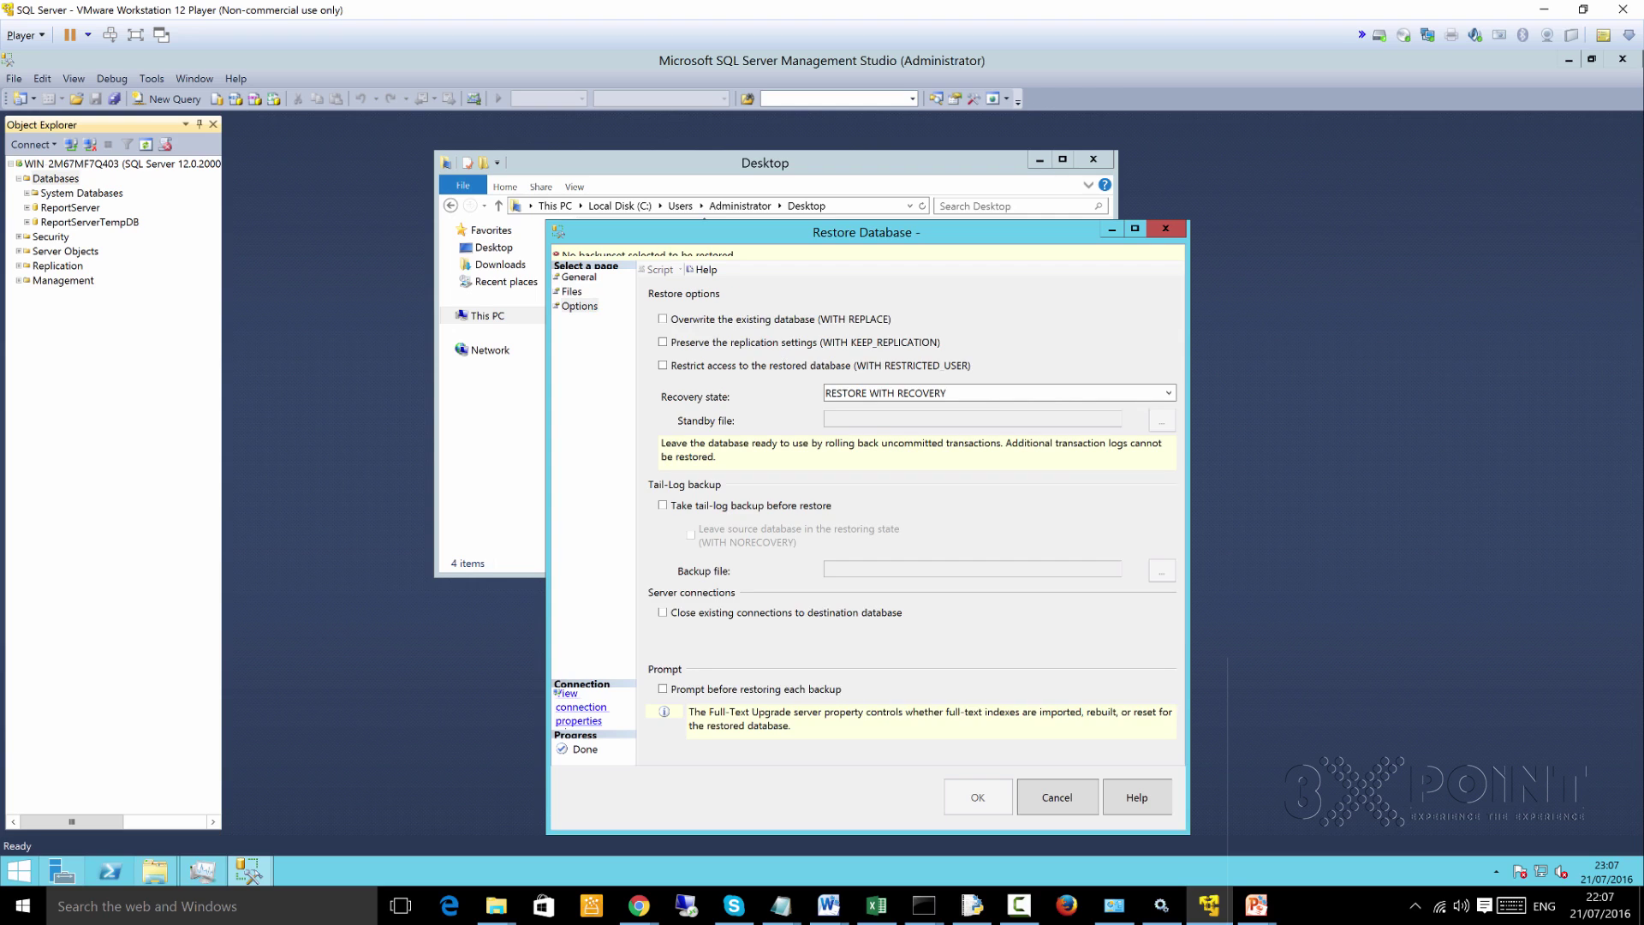
click(579, 277)
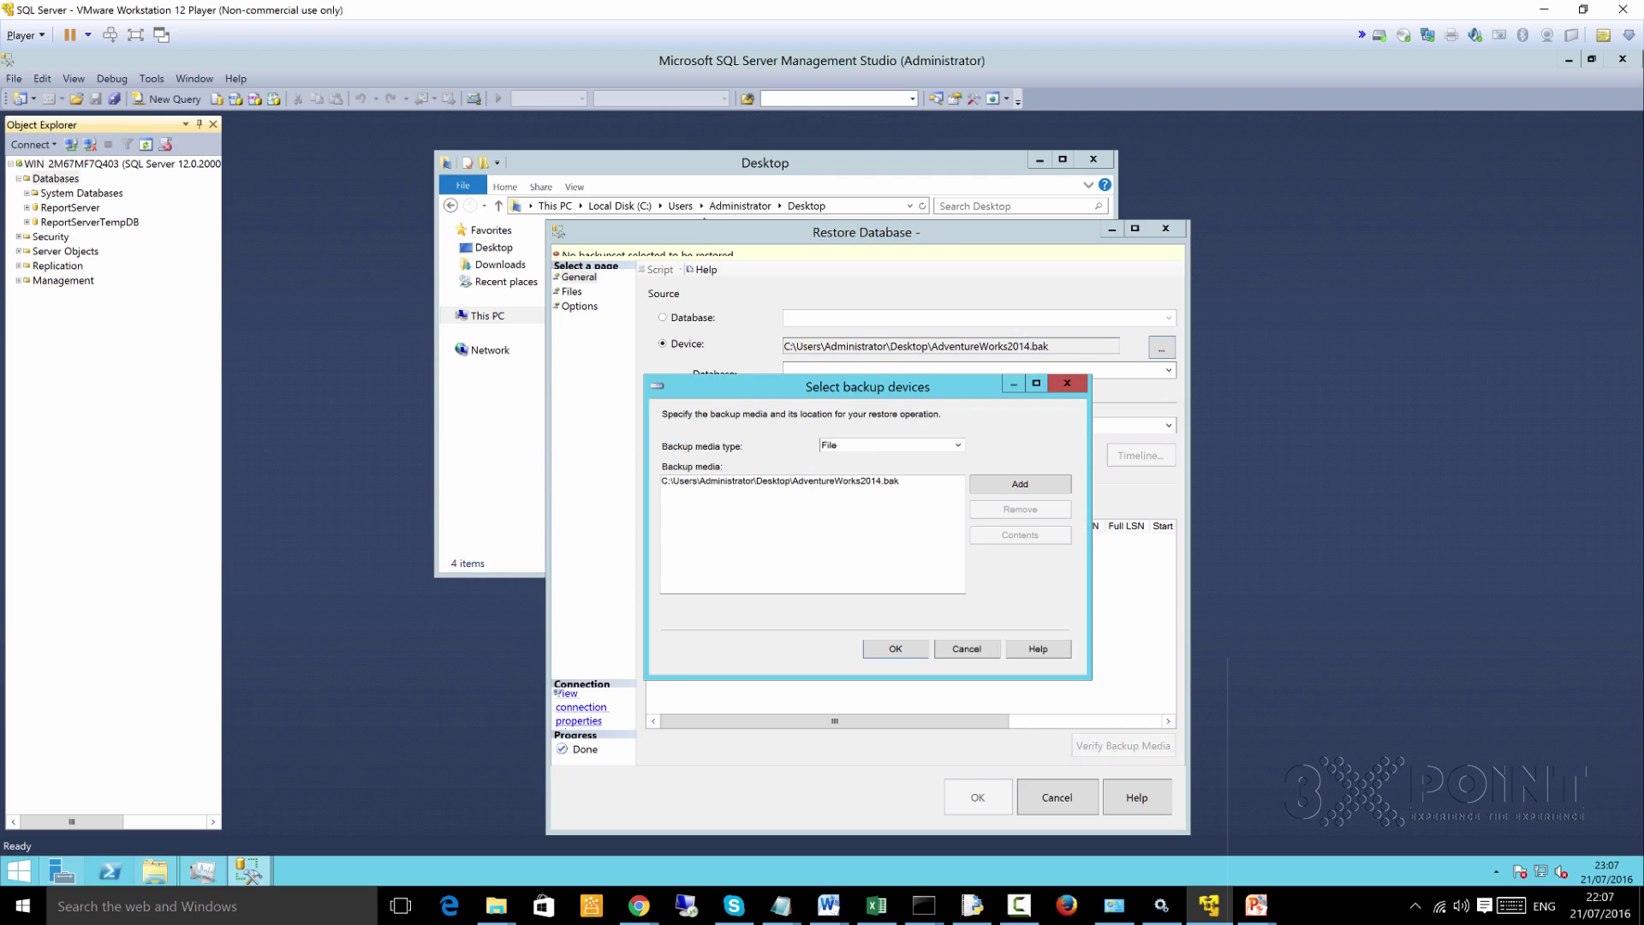
Remove the AdventureWorks2014.bak media entry and add a new backup file
click(779, 480)
click(1020, 509)
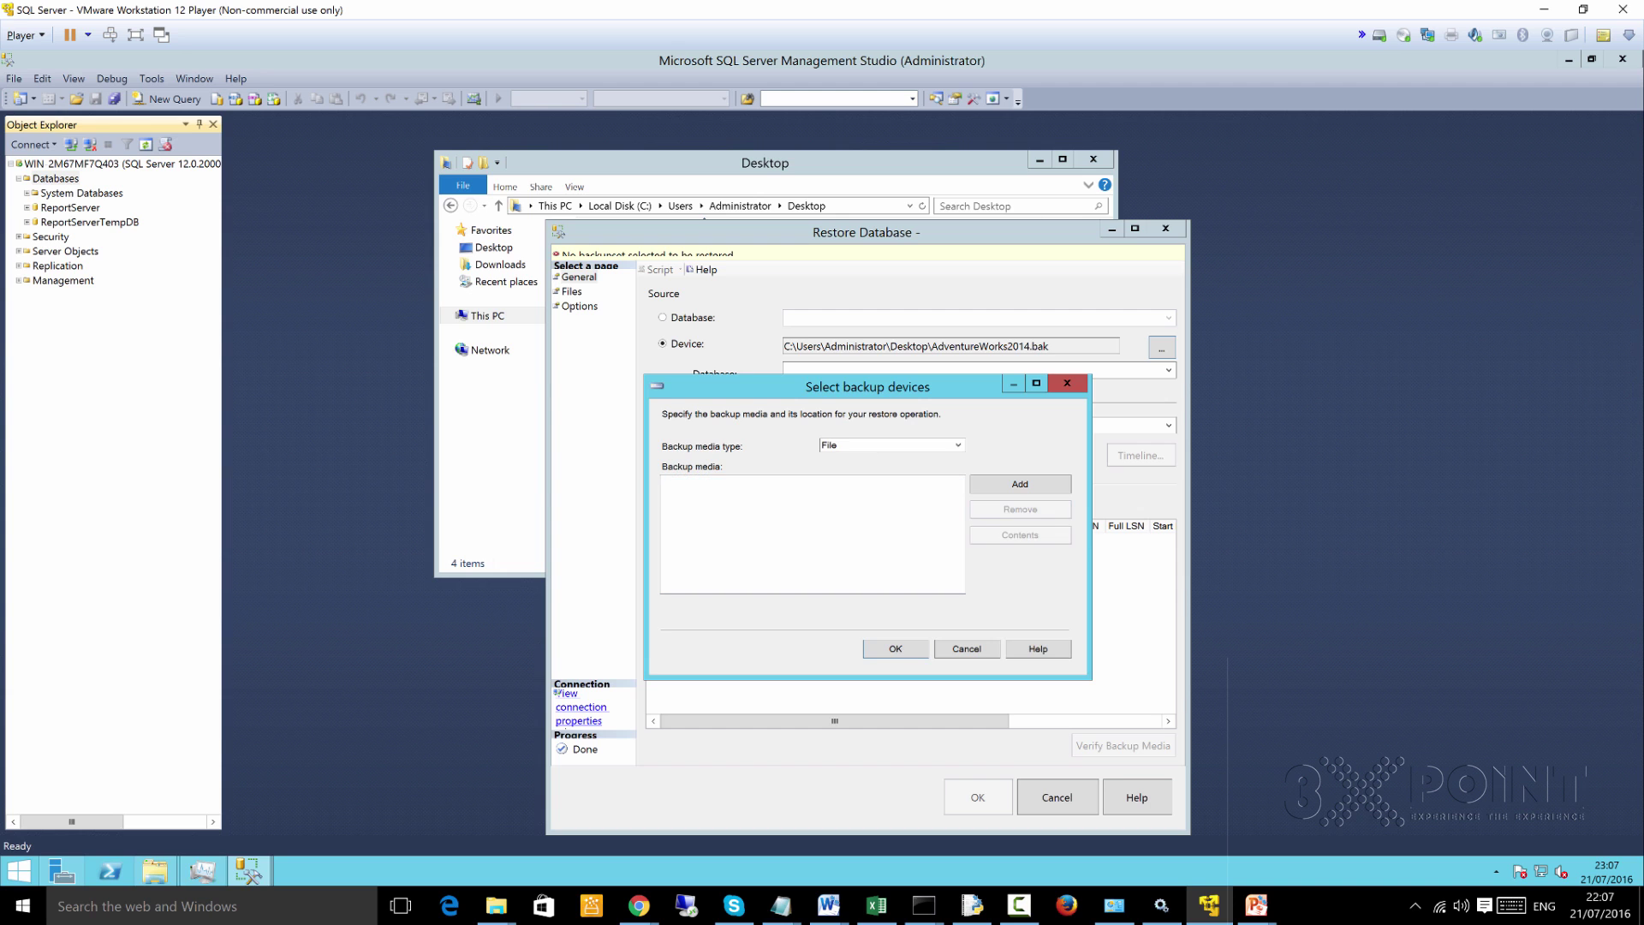
click(1020, 484)
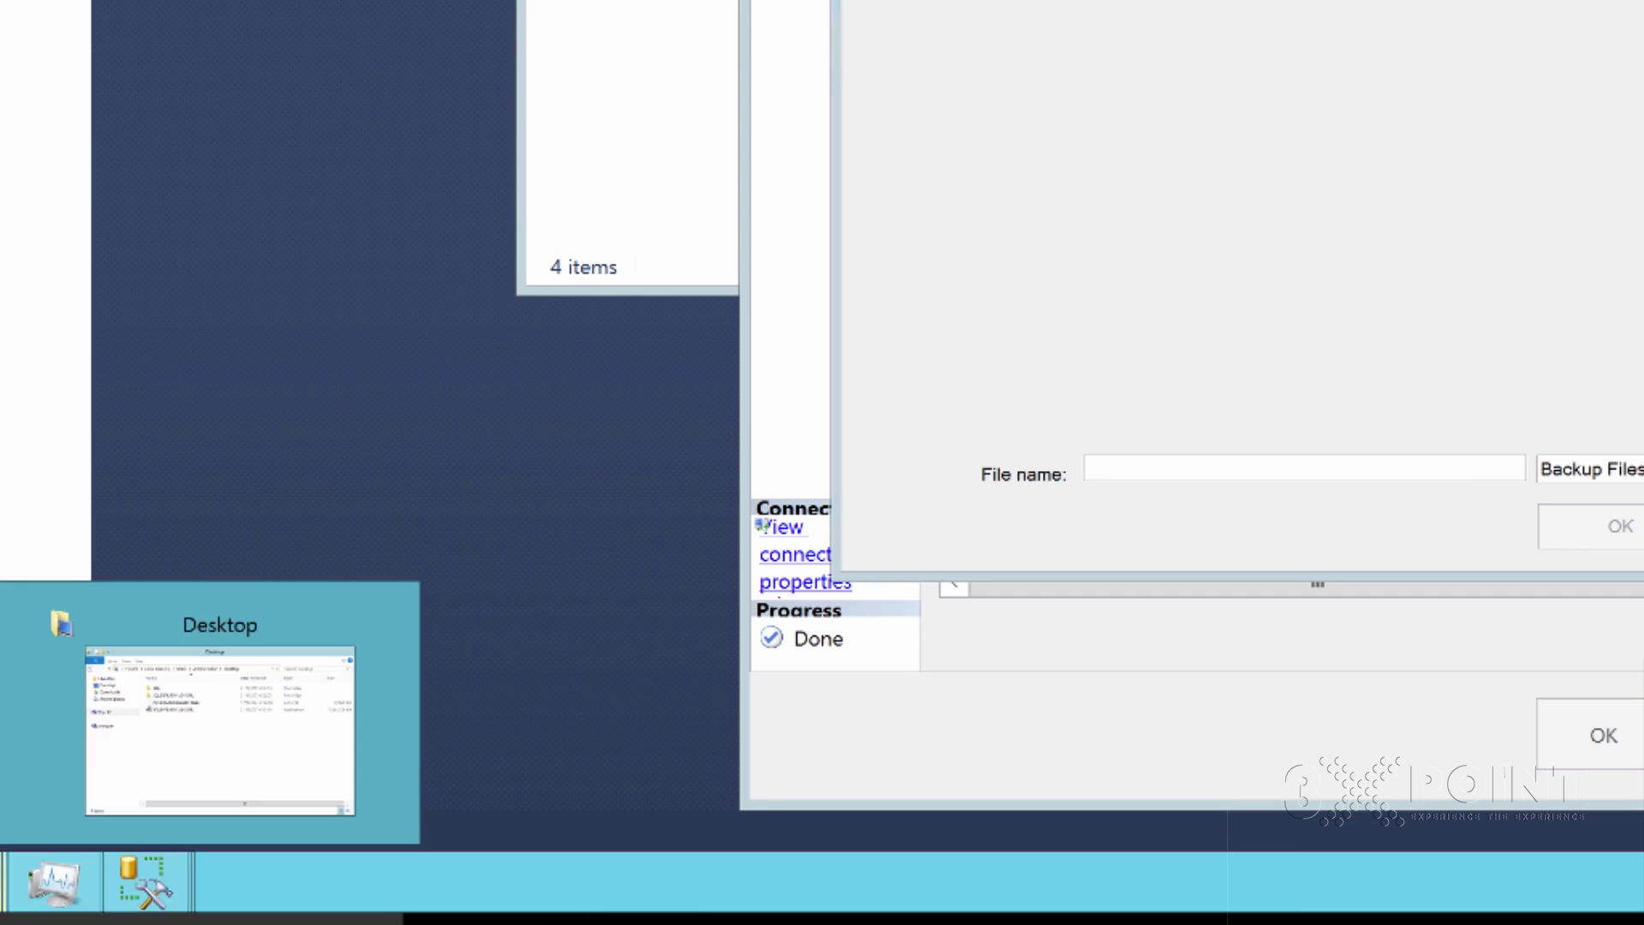
click(2, 882)
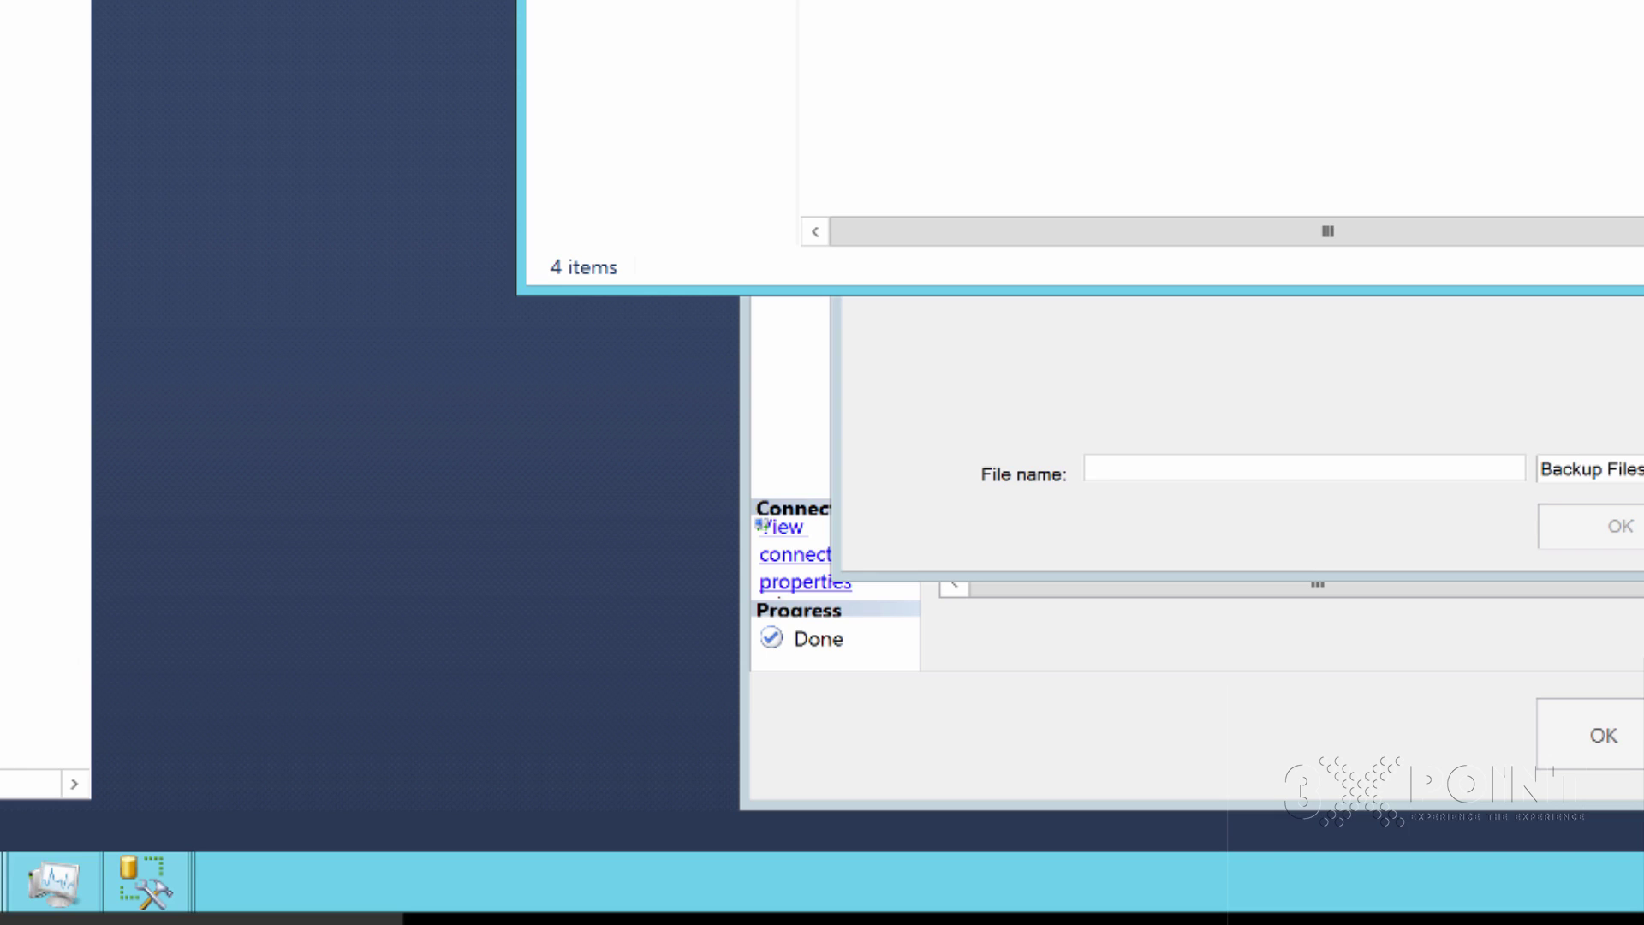
key(alt+Tab)
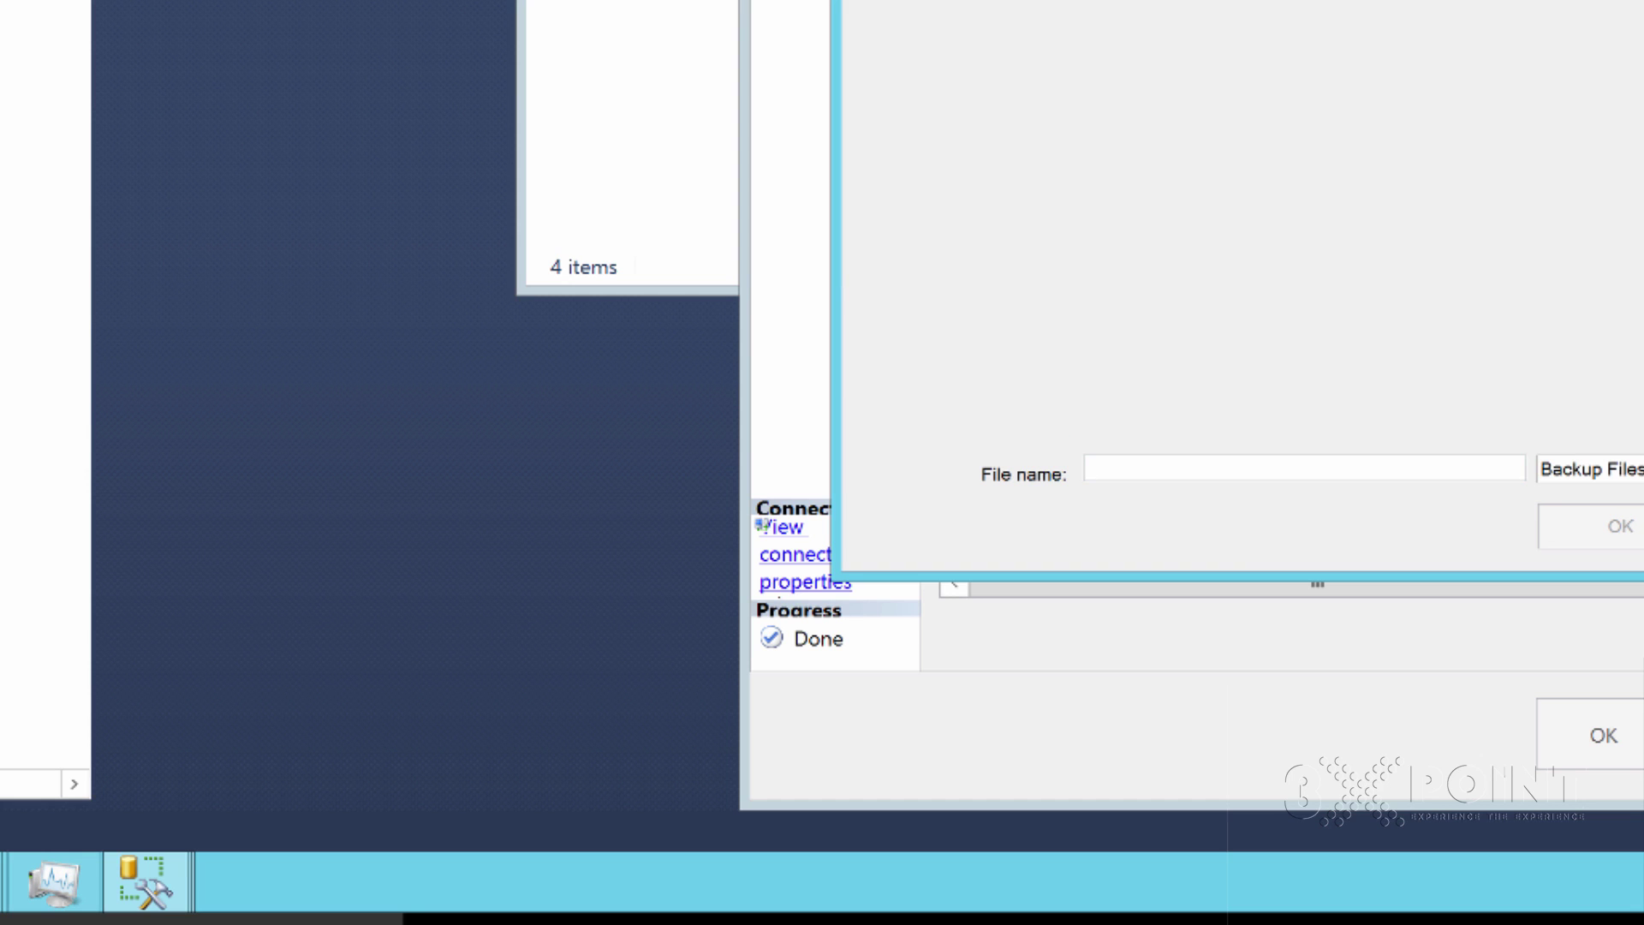
Copy the name of AdventureWorks2014.bak from the Desktop folder window using Rename
mouse_move(0, 883)
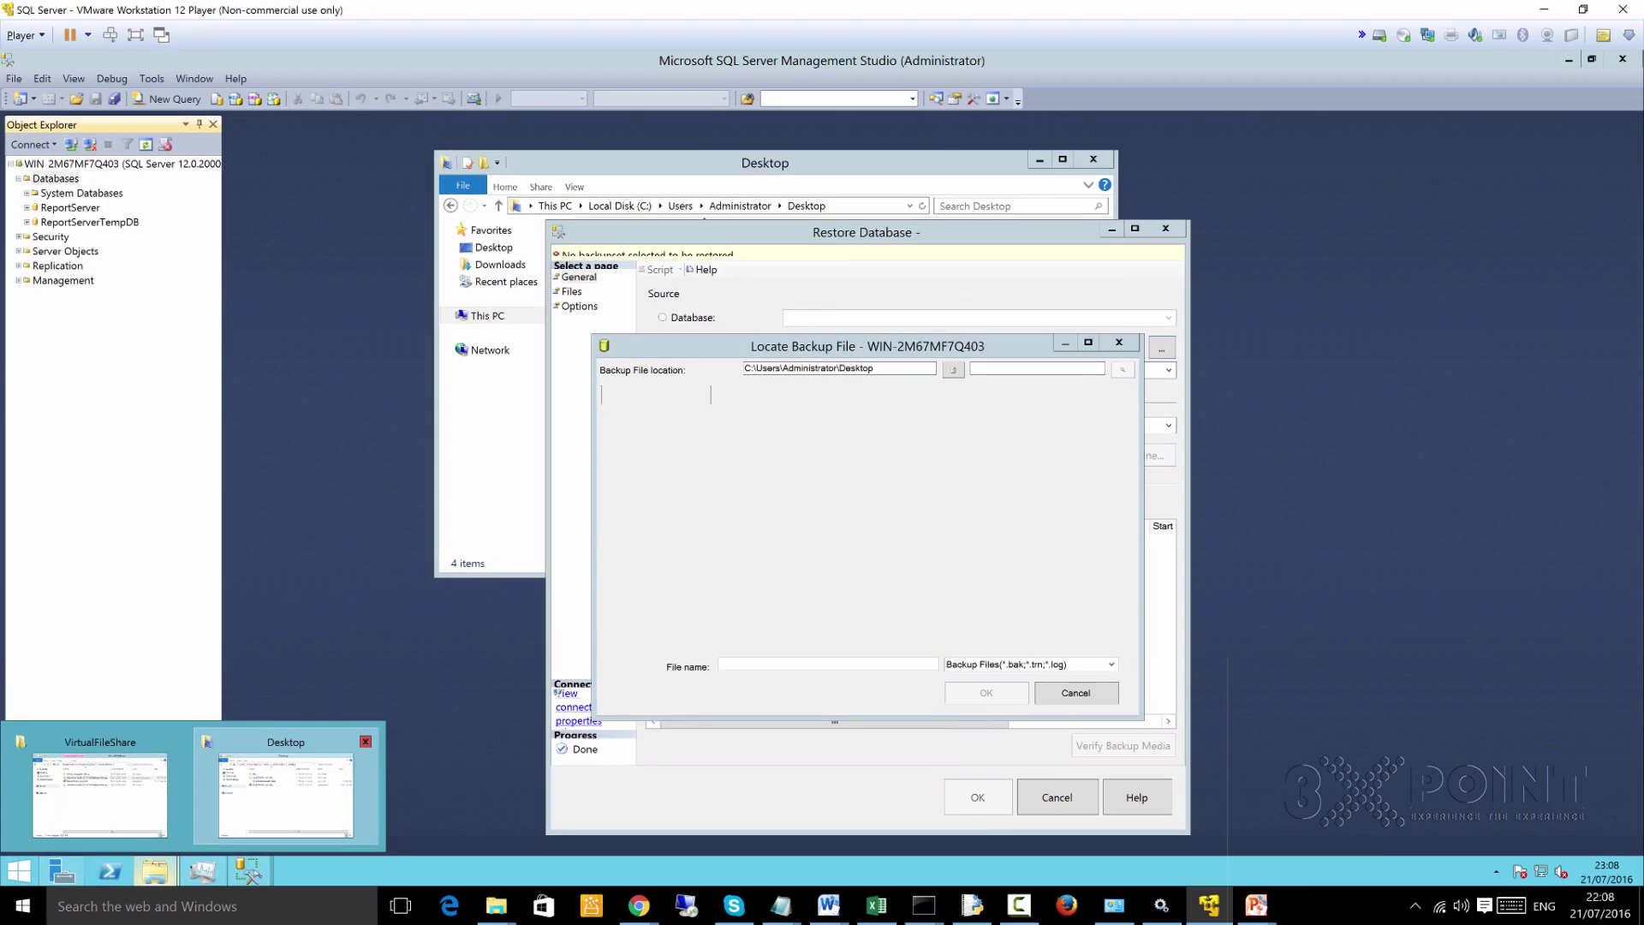
click(285, 792)
click(634, 290)
right_click(648, 287)
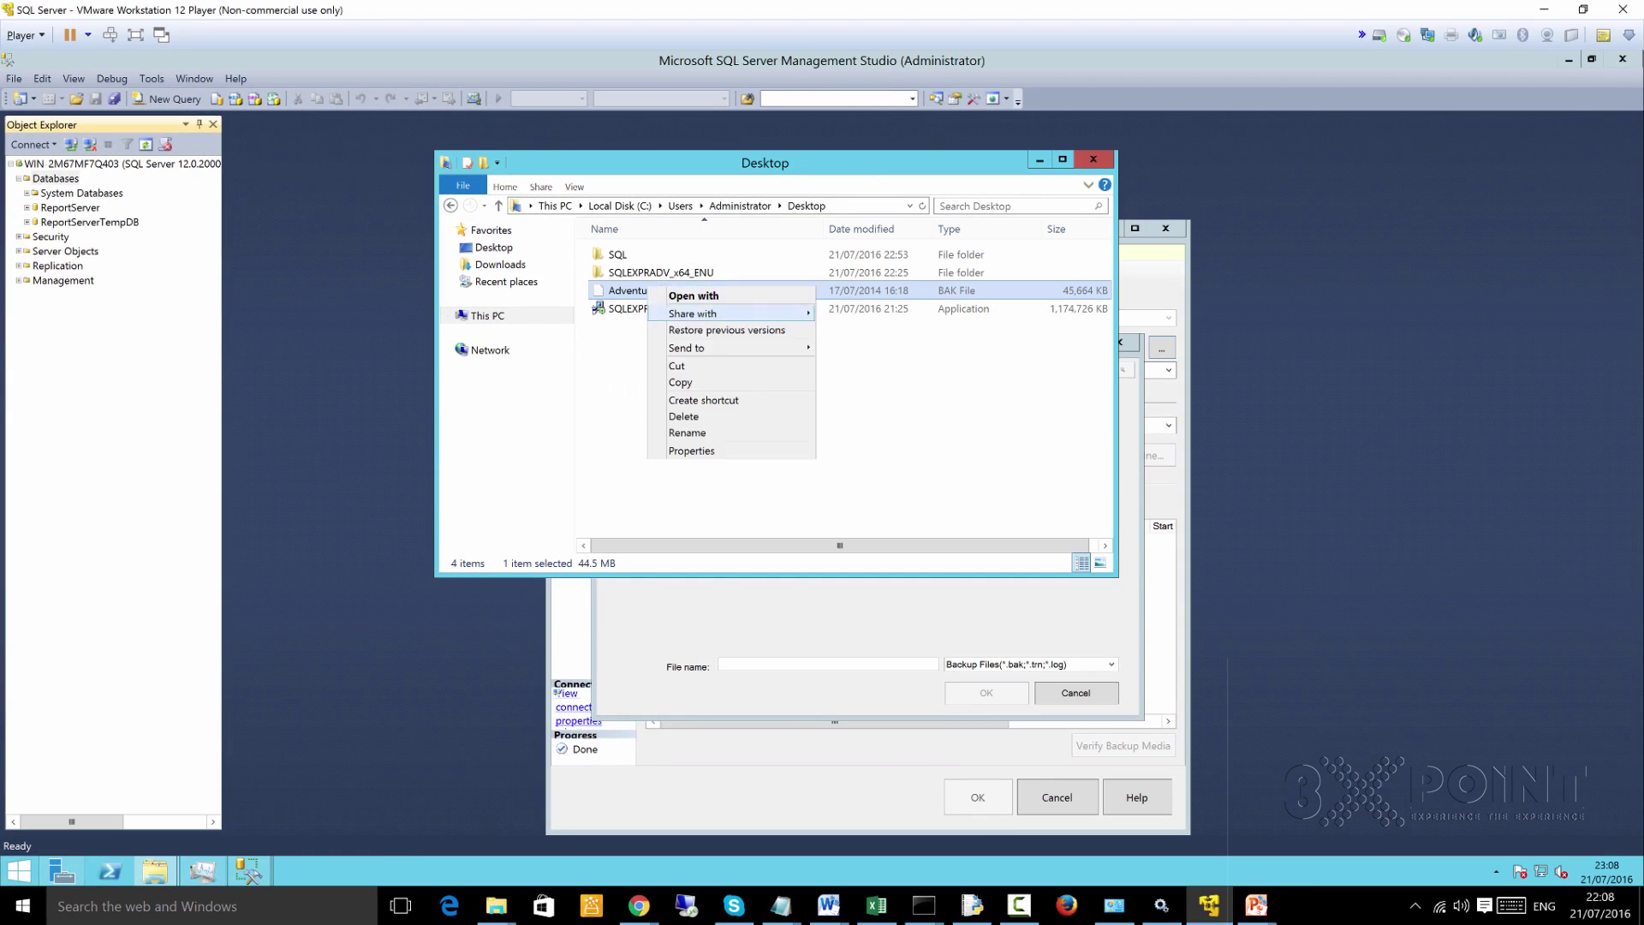
click(687, 432)
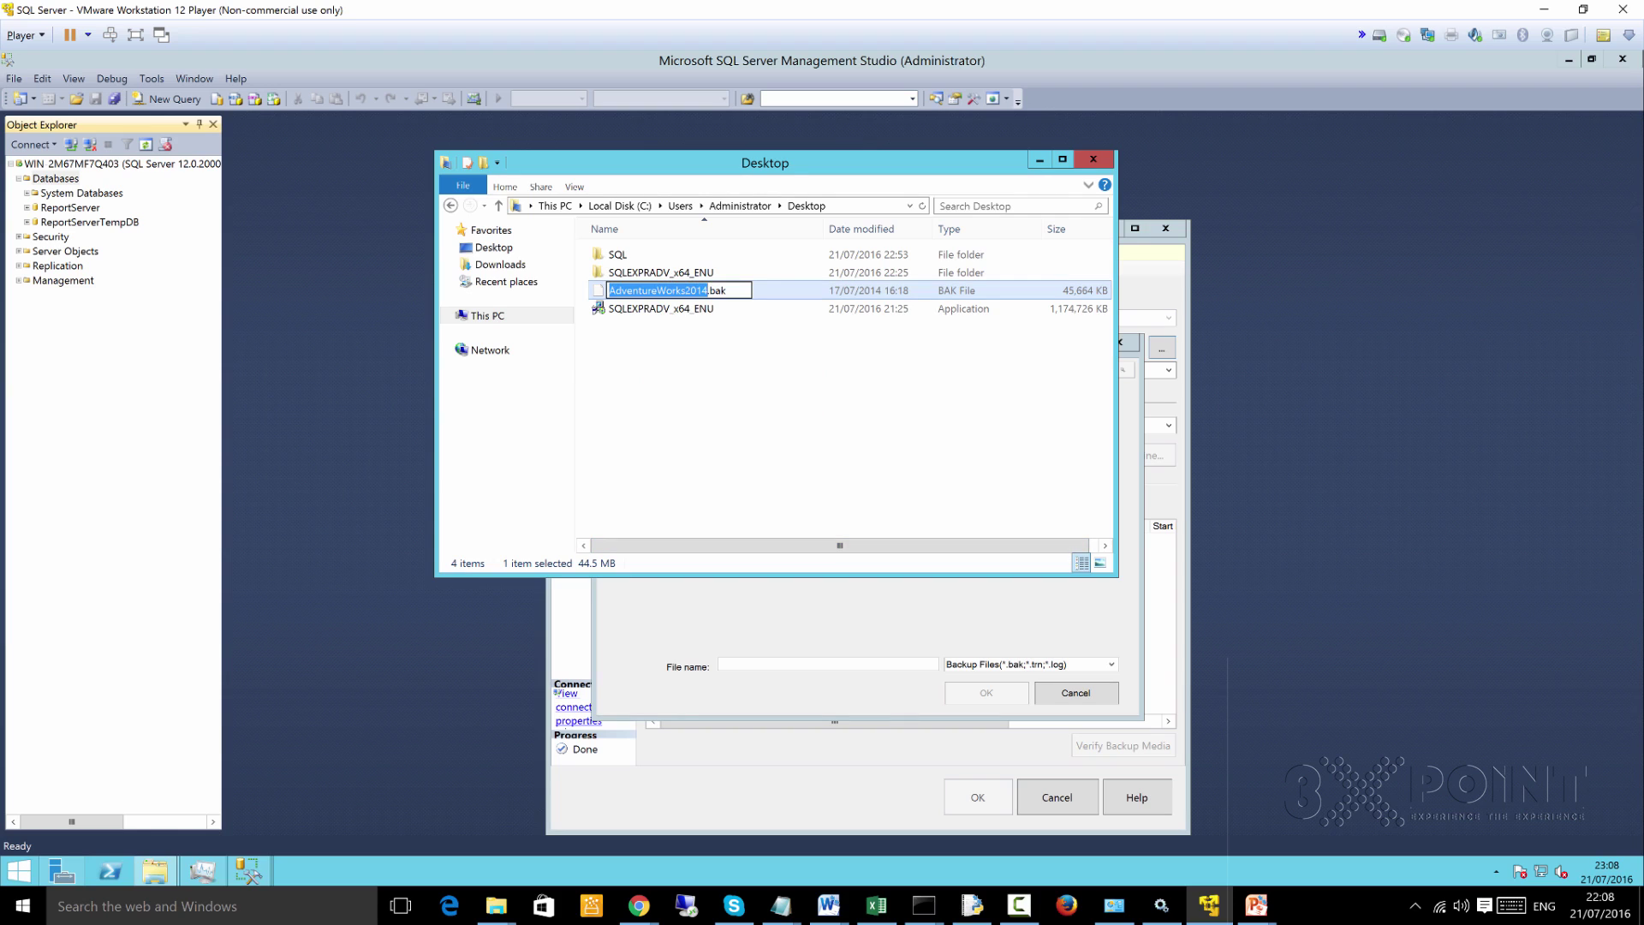
Paste AdventureWorks2014 into the Locate Backup File name field and confirm it
key(alt+Tab)
click(724, 665)
key(ctrl+v)
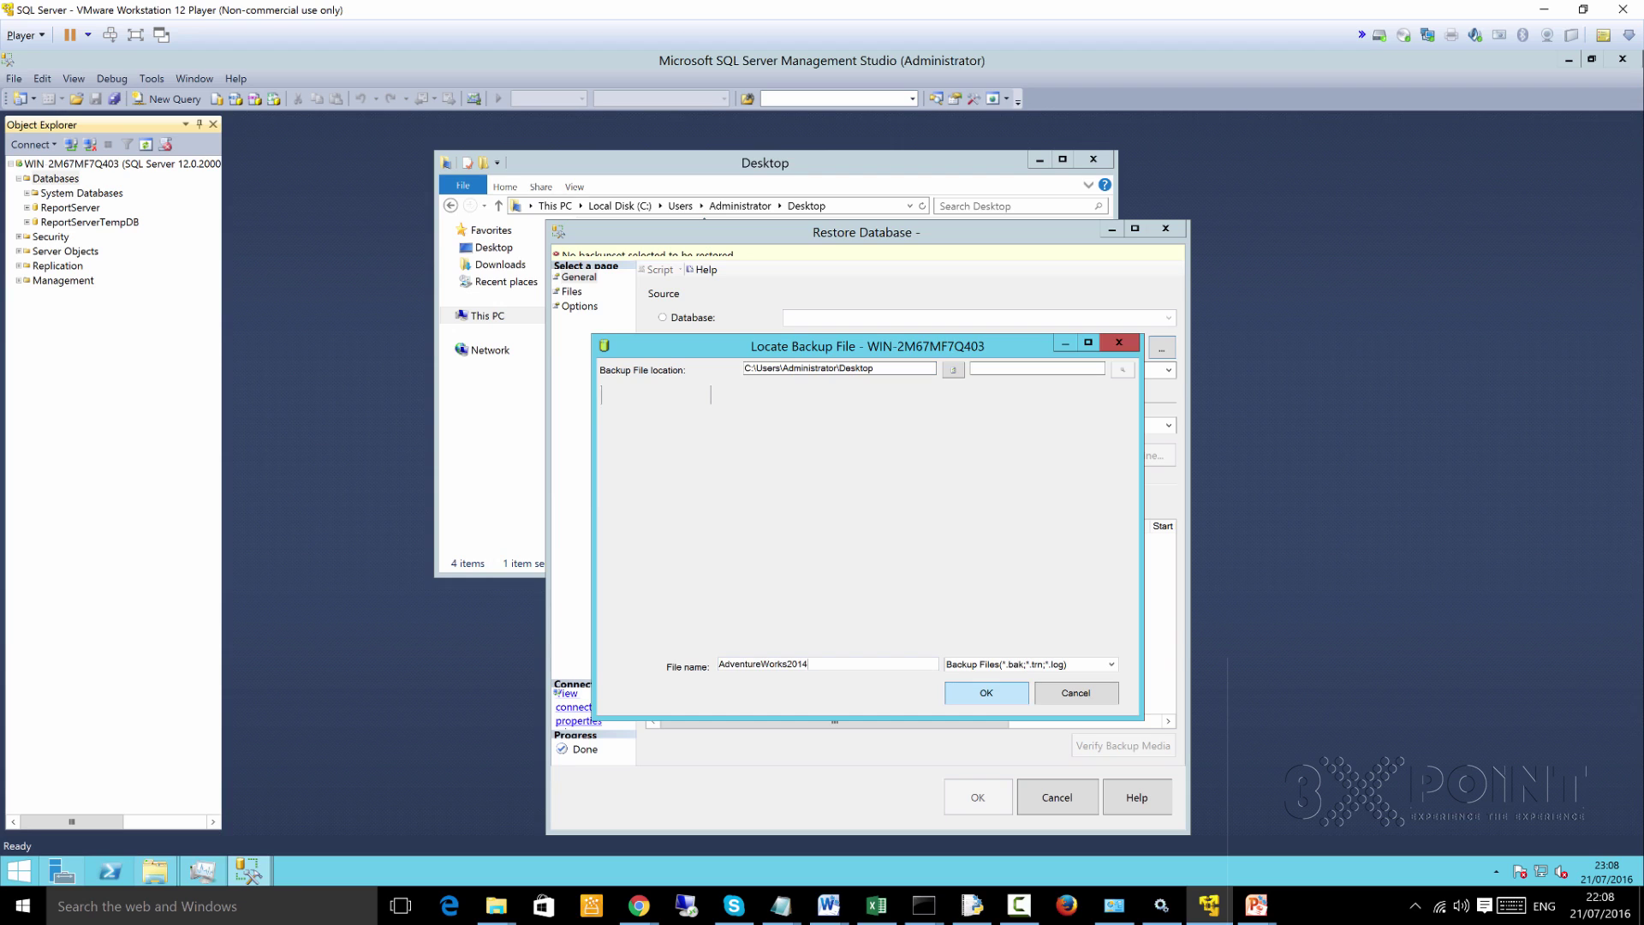
key(Return)
key(Return)
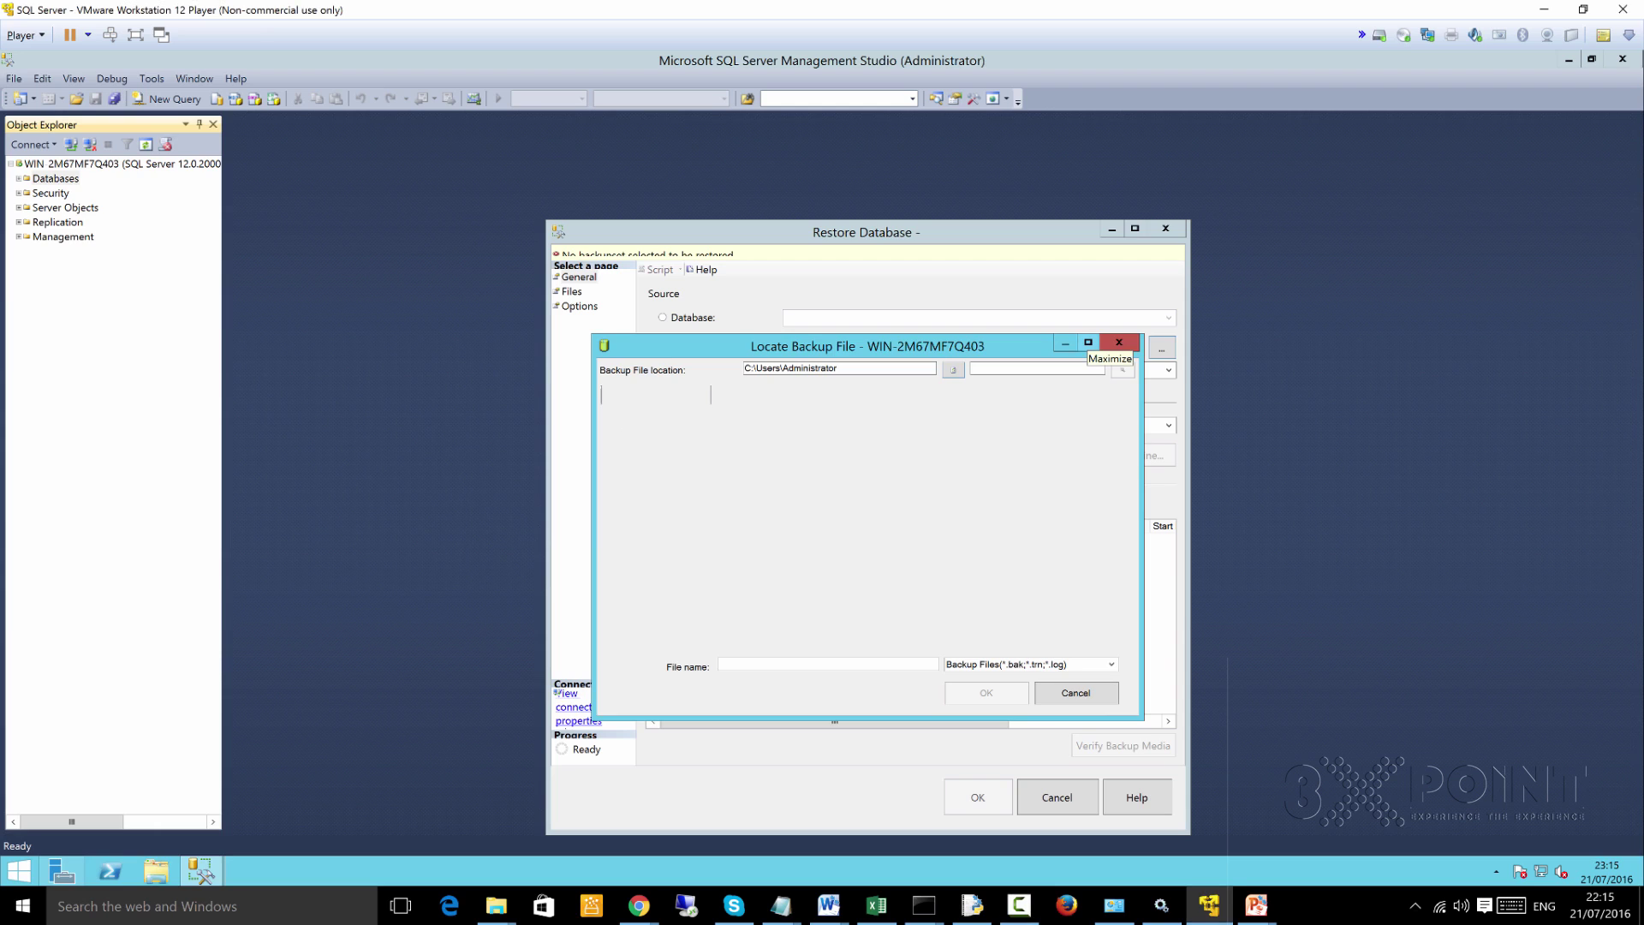
Maximize the Locate Backup File dialog and select the Administrator folder in the C: tree
click(1088, 342)
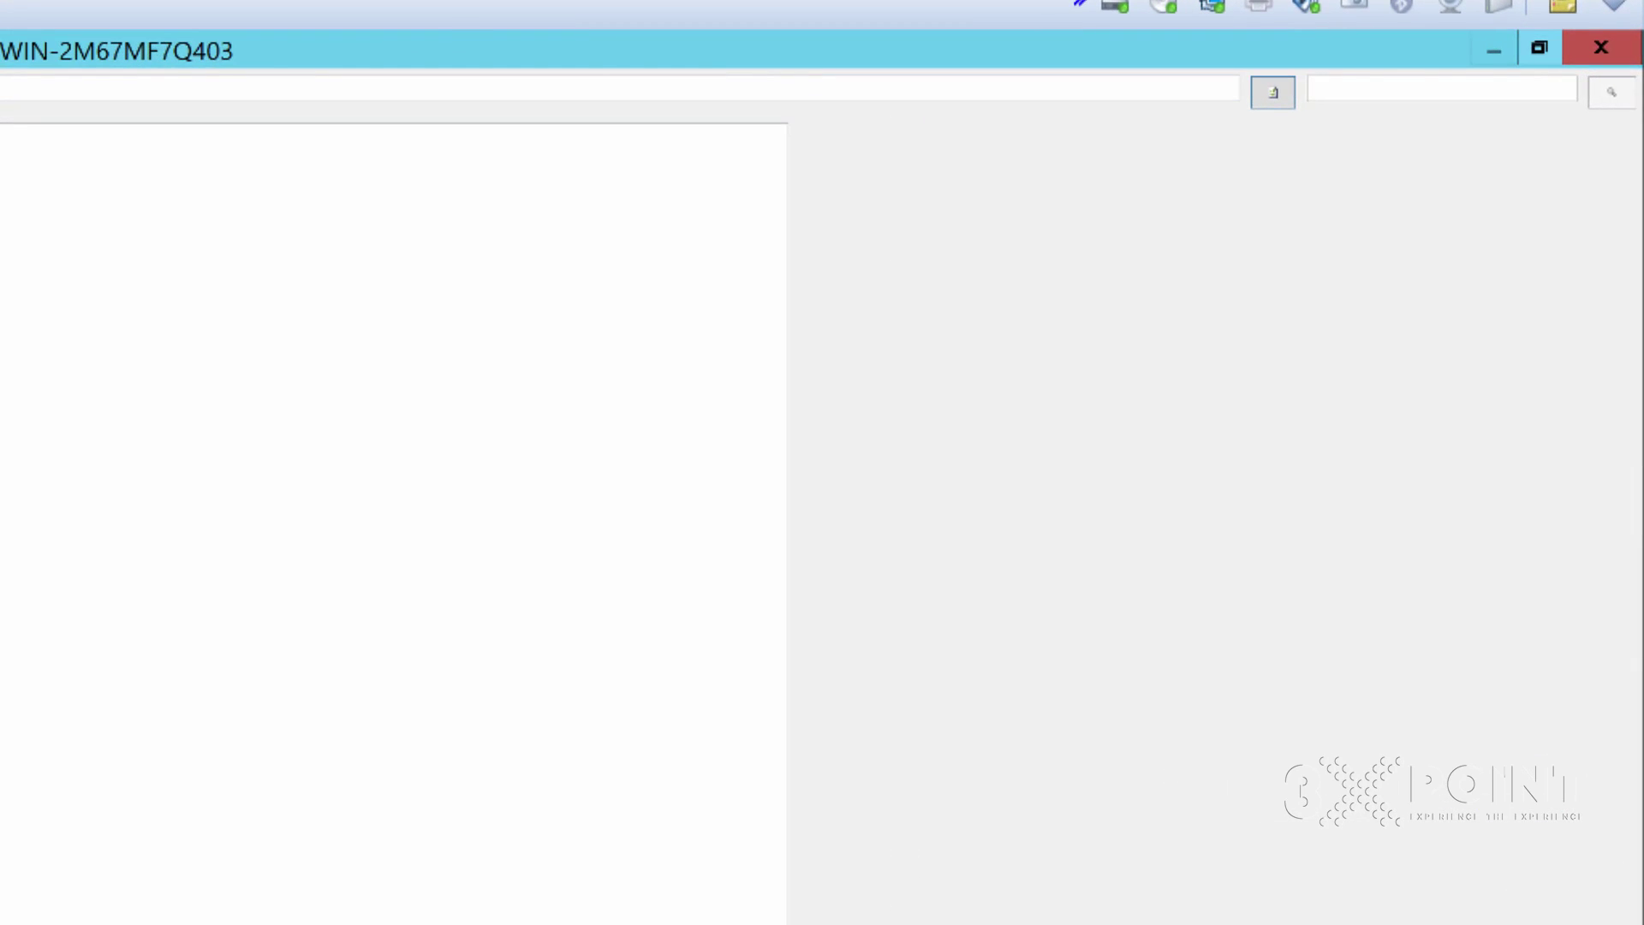
click(1539, 48)
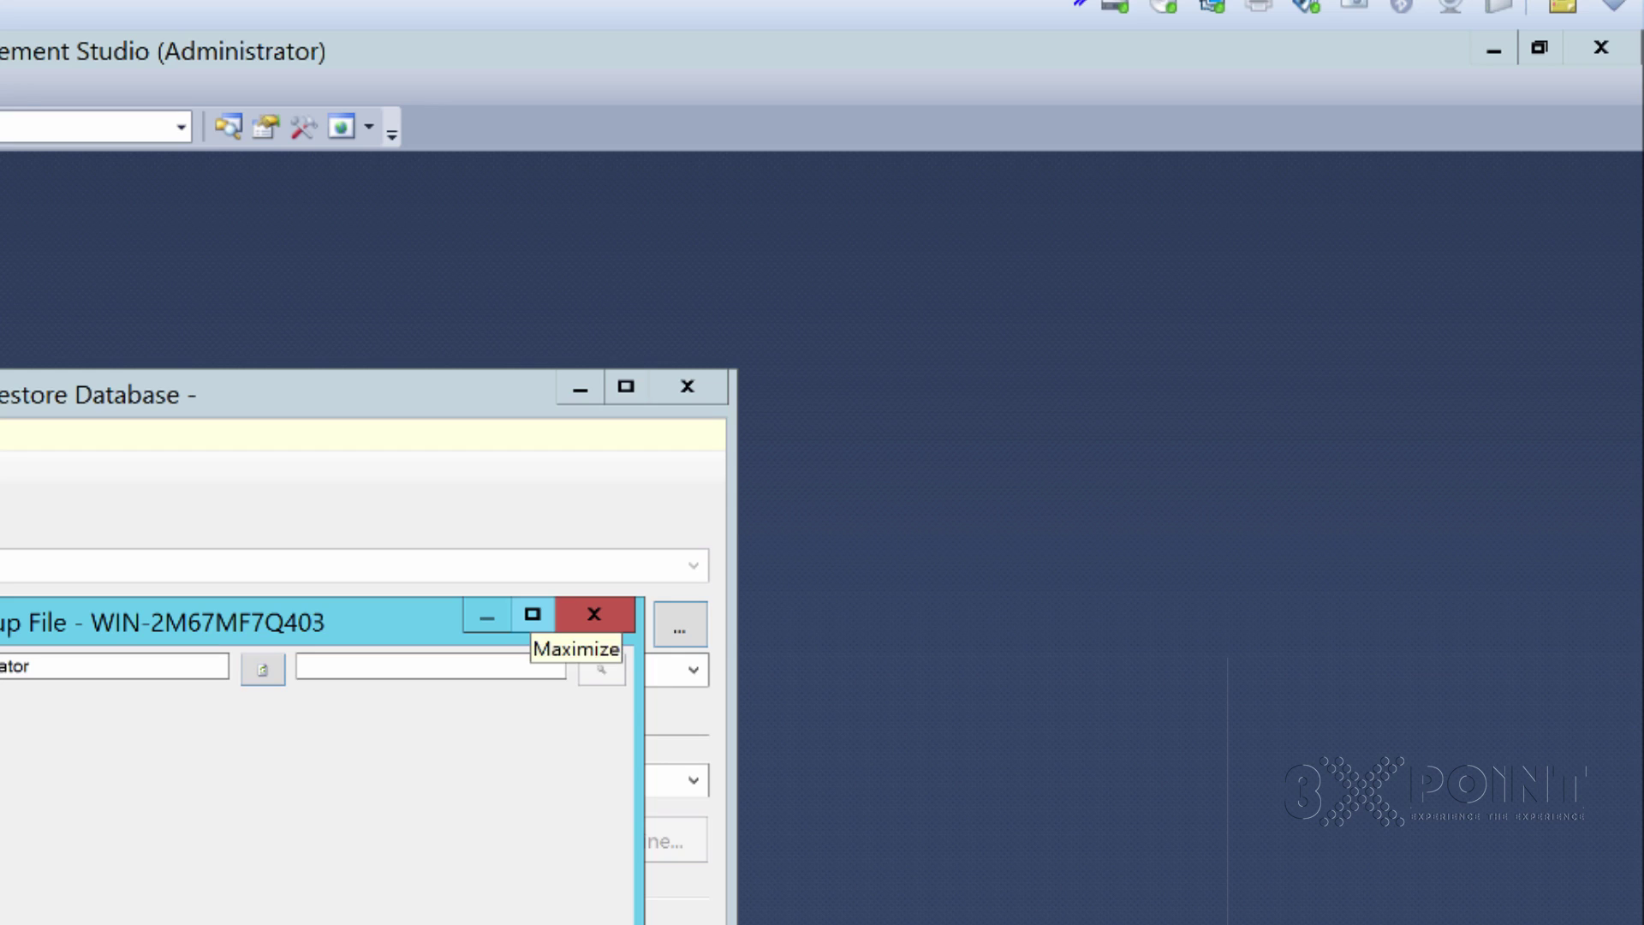
click(533, 614)
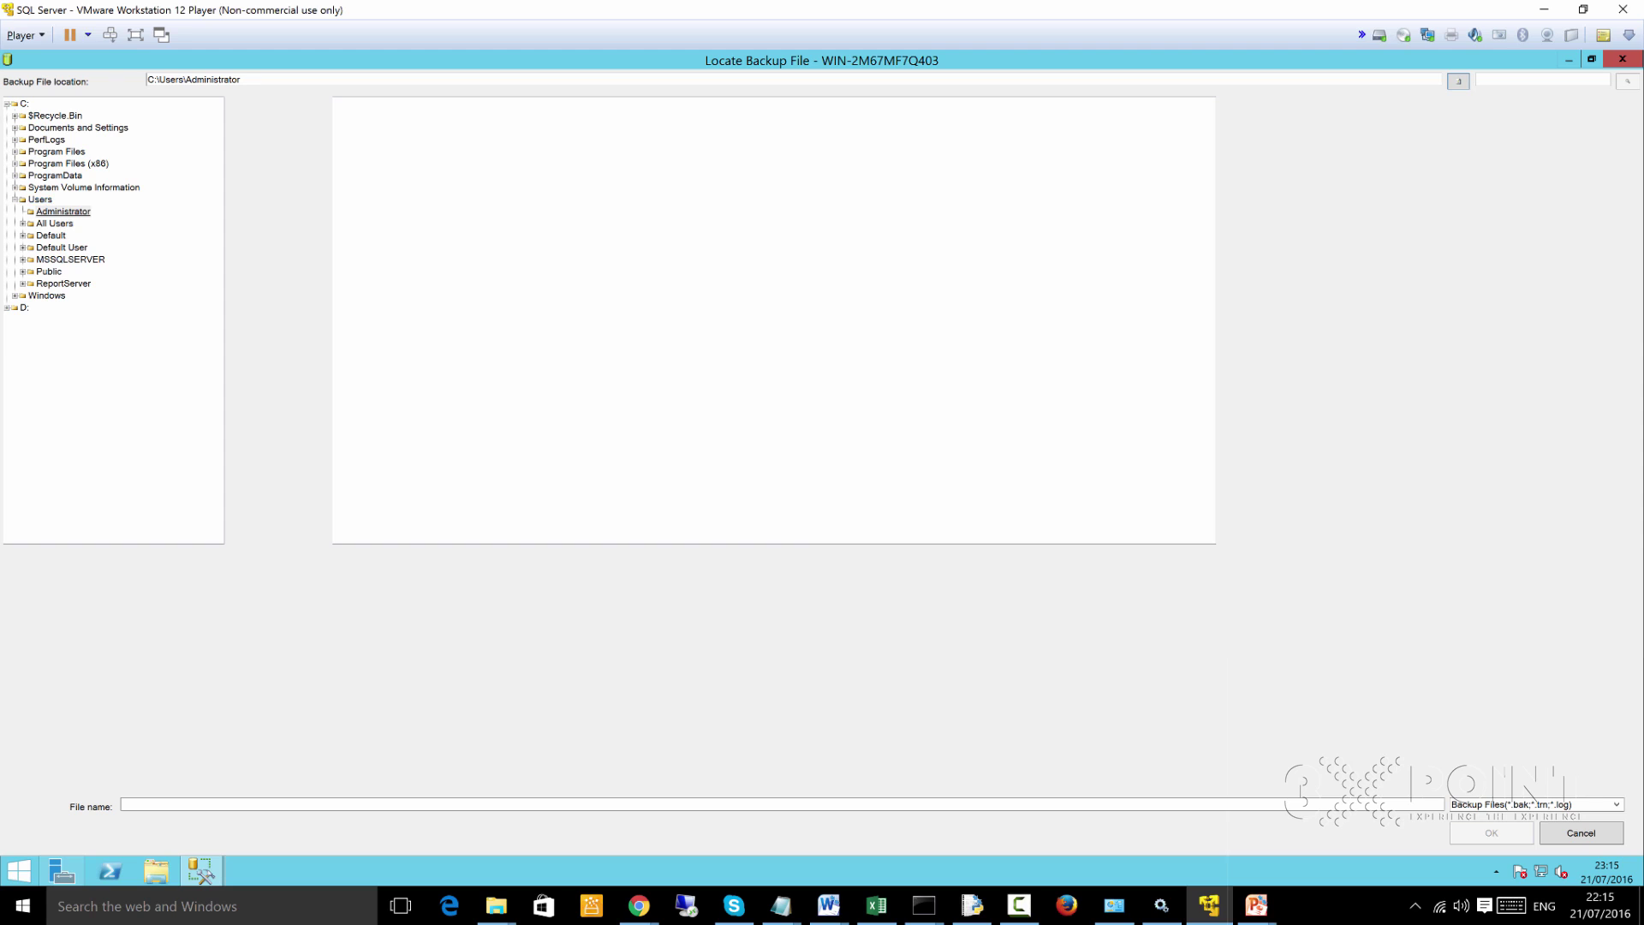
click(64, 212)
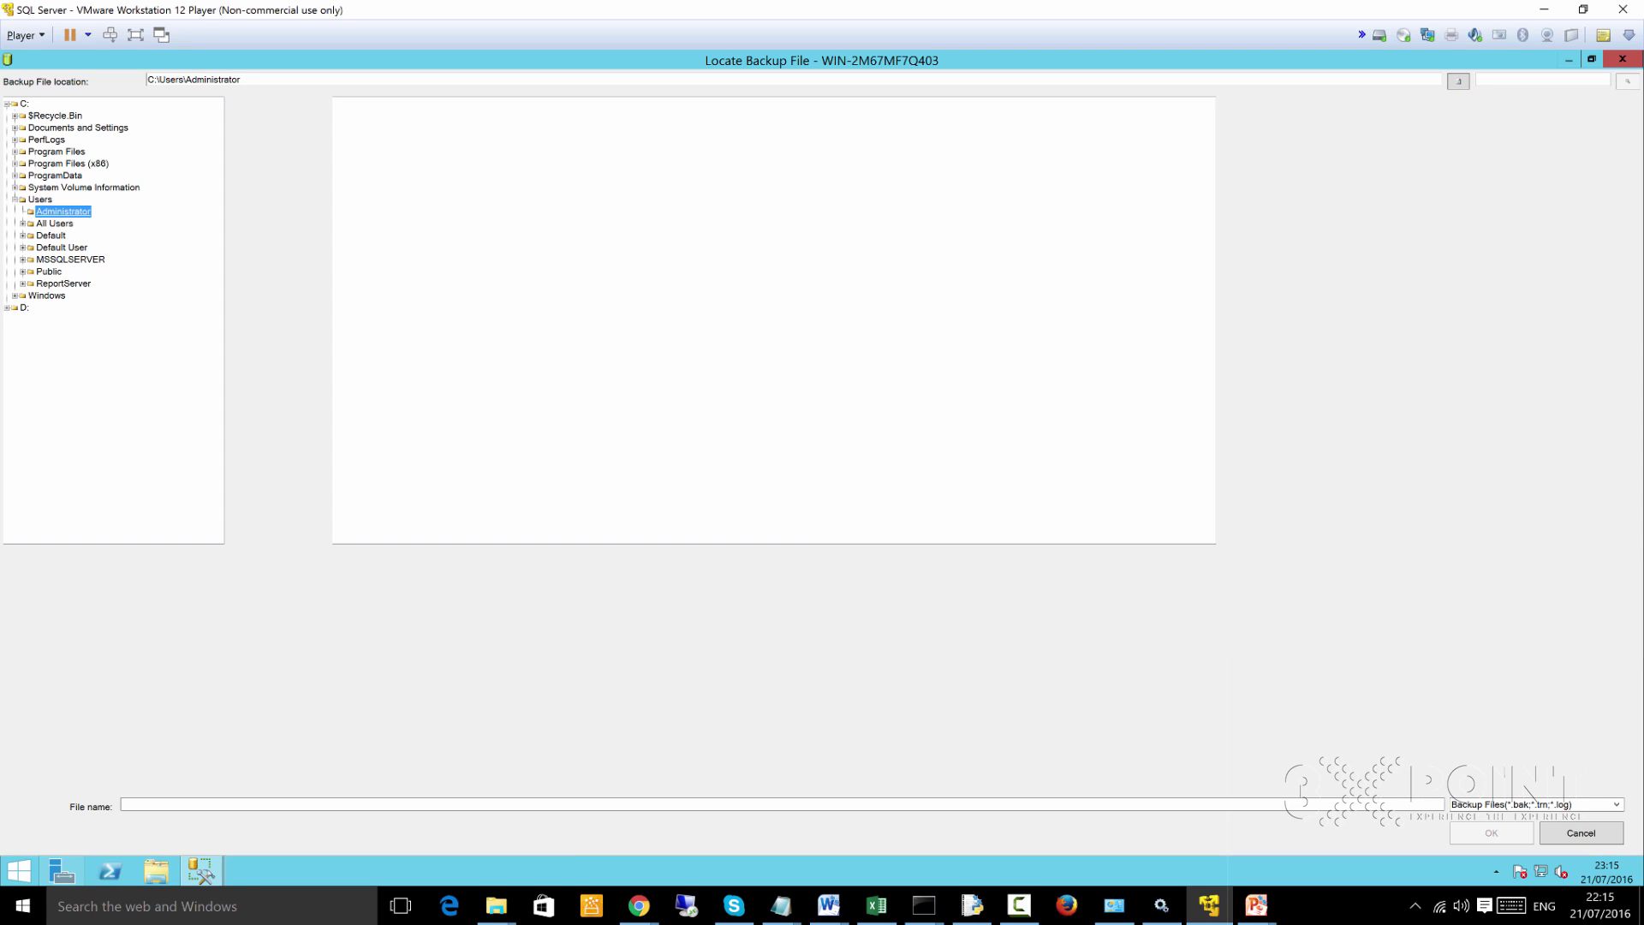
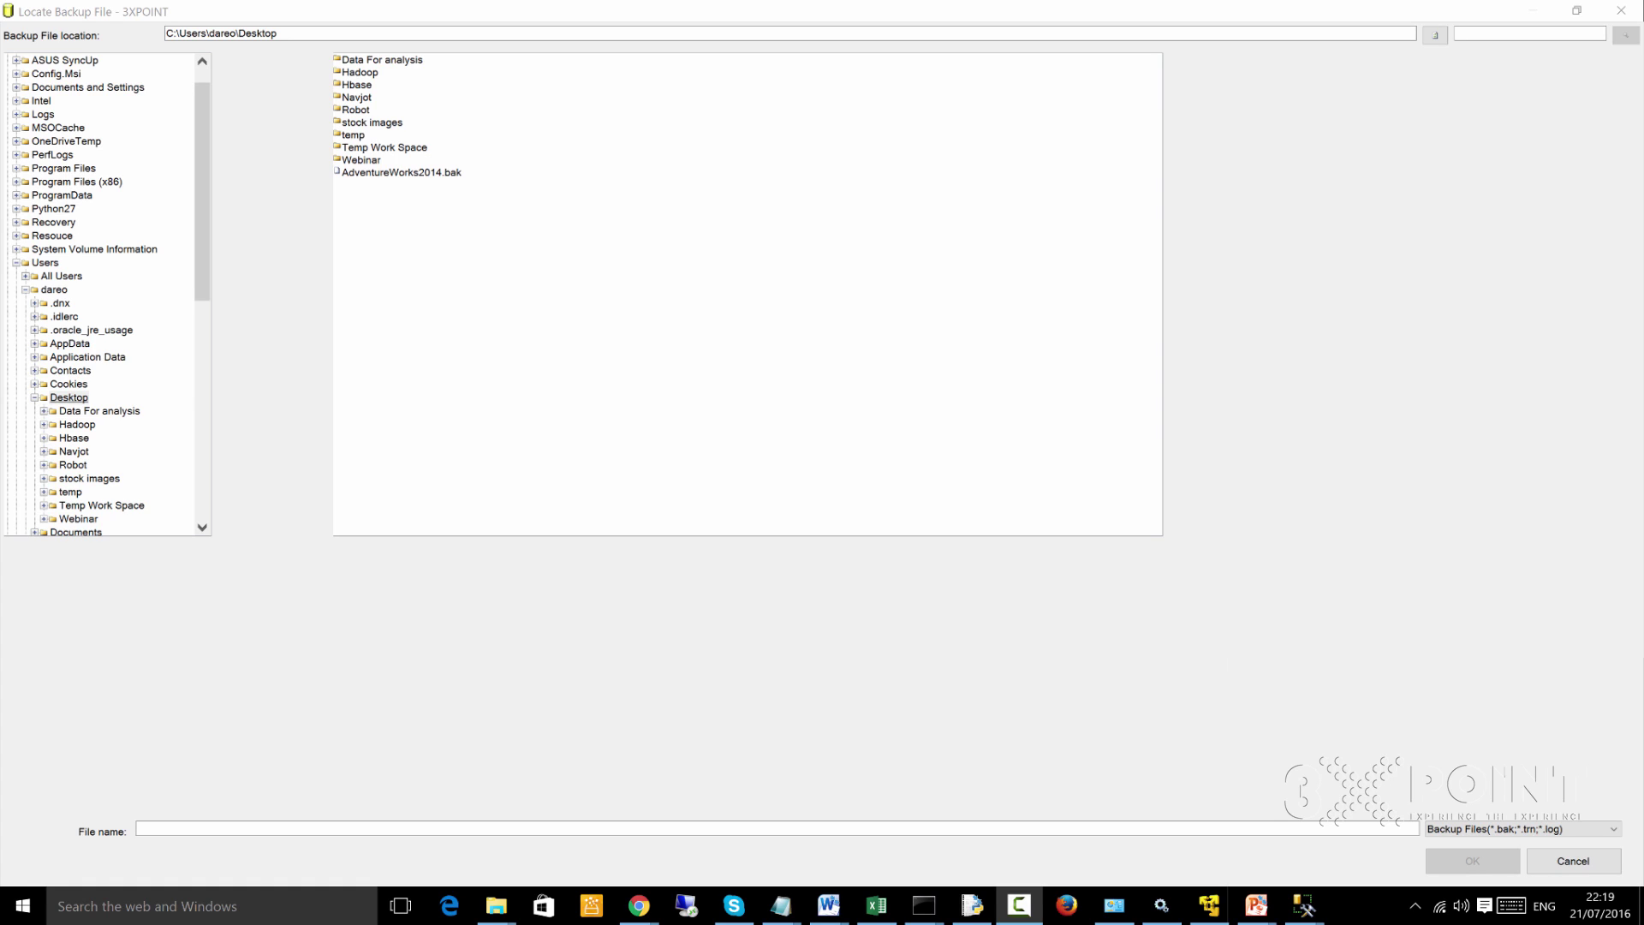
Choose AdventureWorks2014.bak from the Desktop as the backup device and confirm both dialogs
click(401, 172)
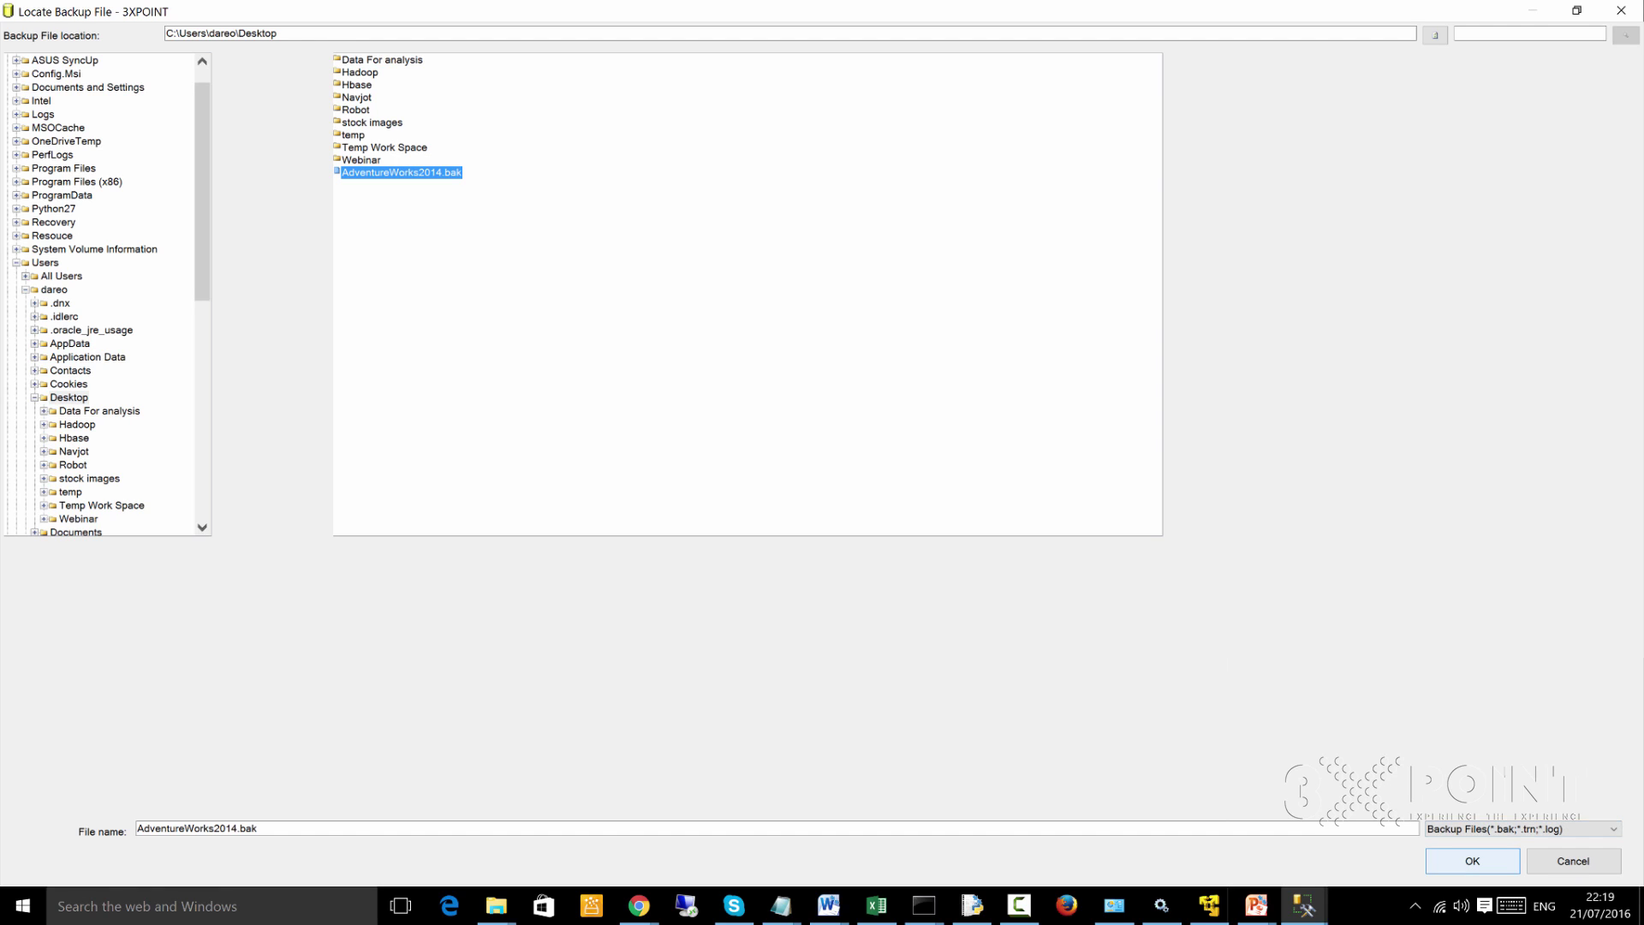
click(1471, 861)
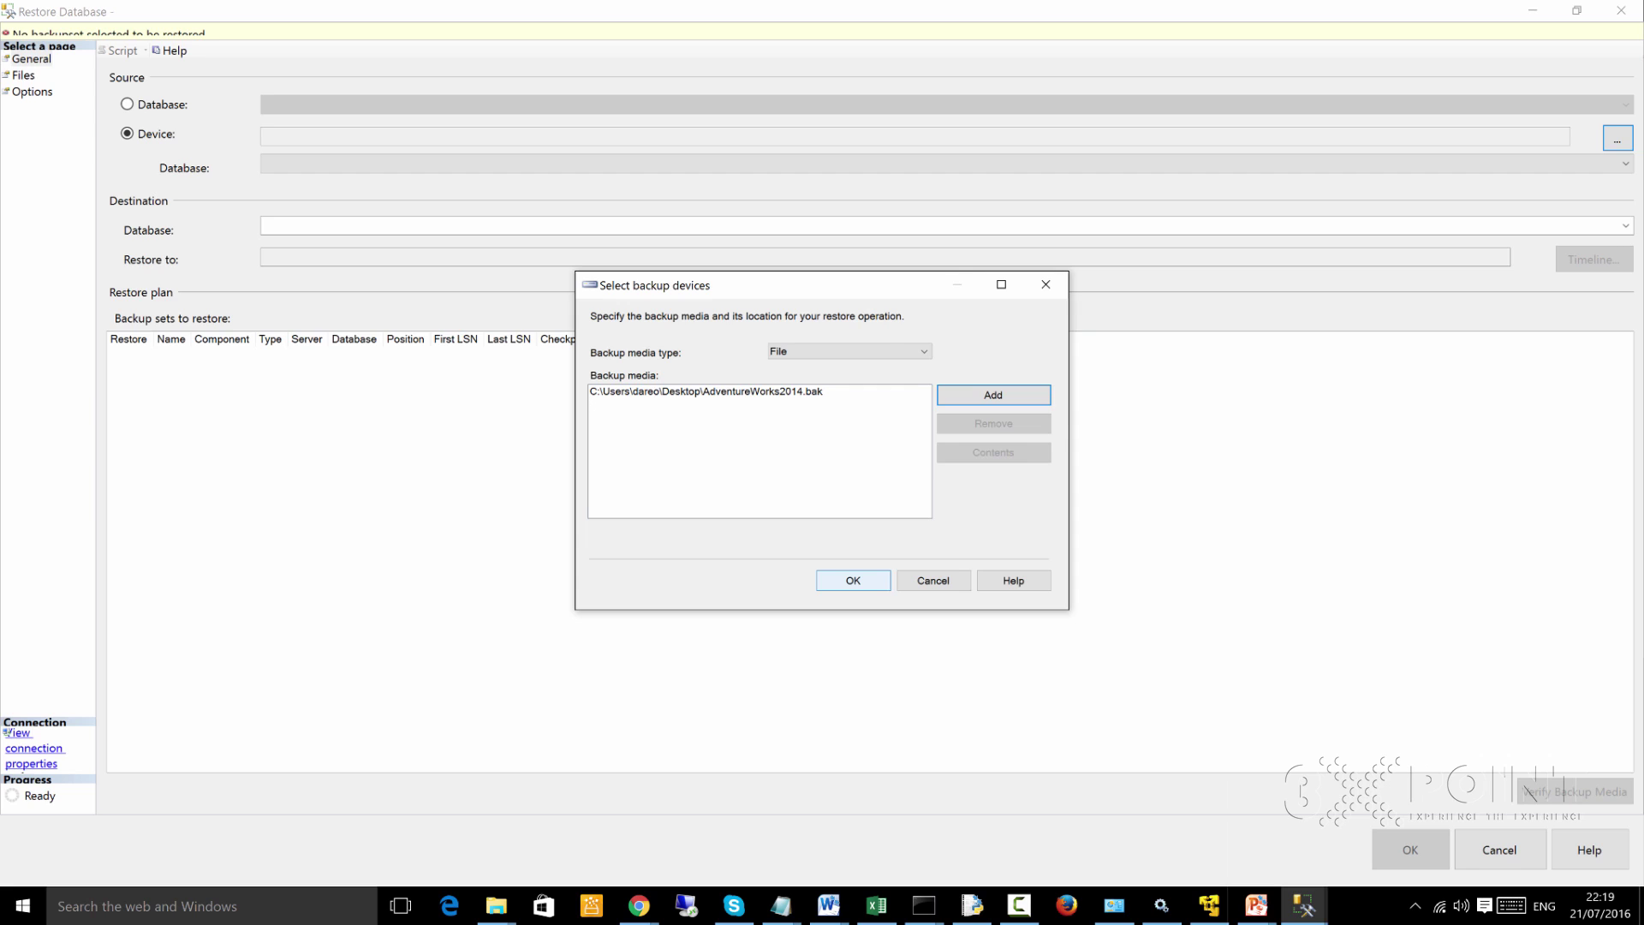
click(853, 581)
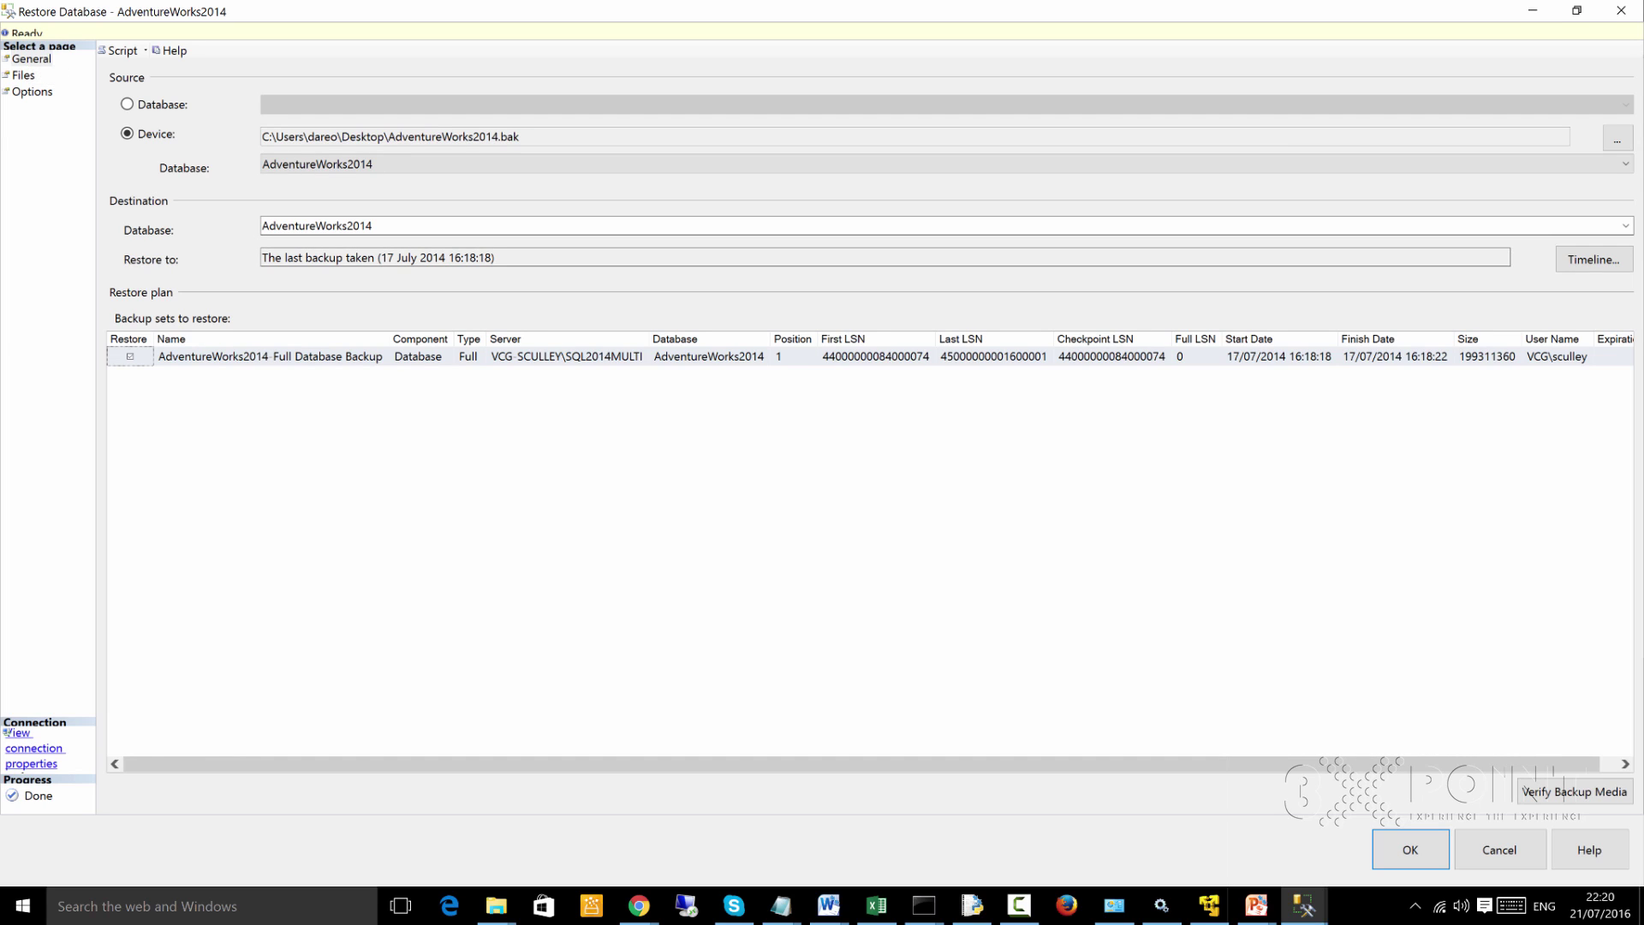
Verify the destination database is AdventureWorks2014 and start the restore
click(317, 225)
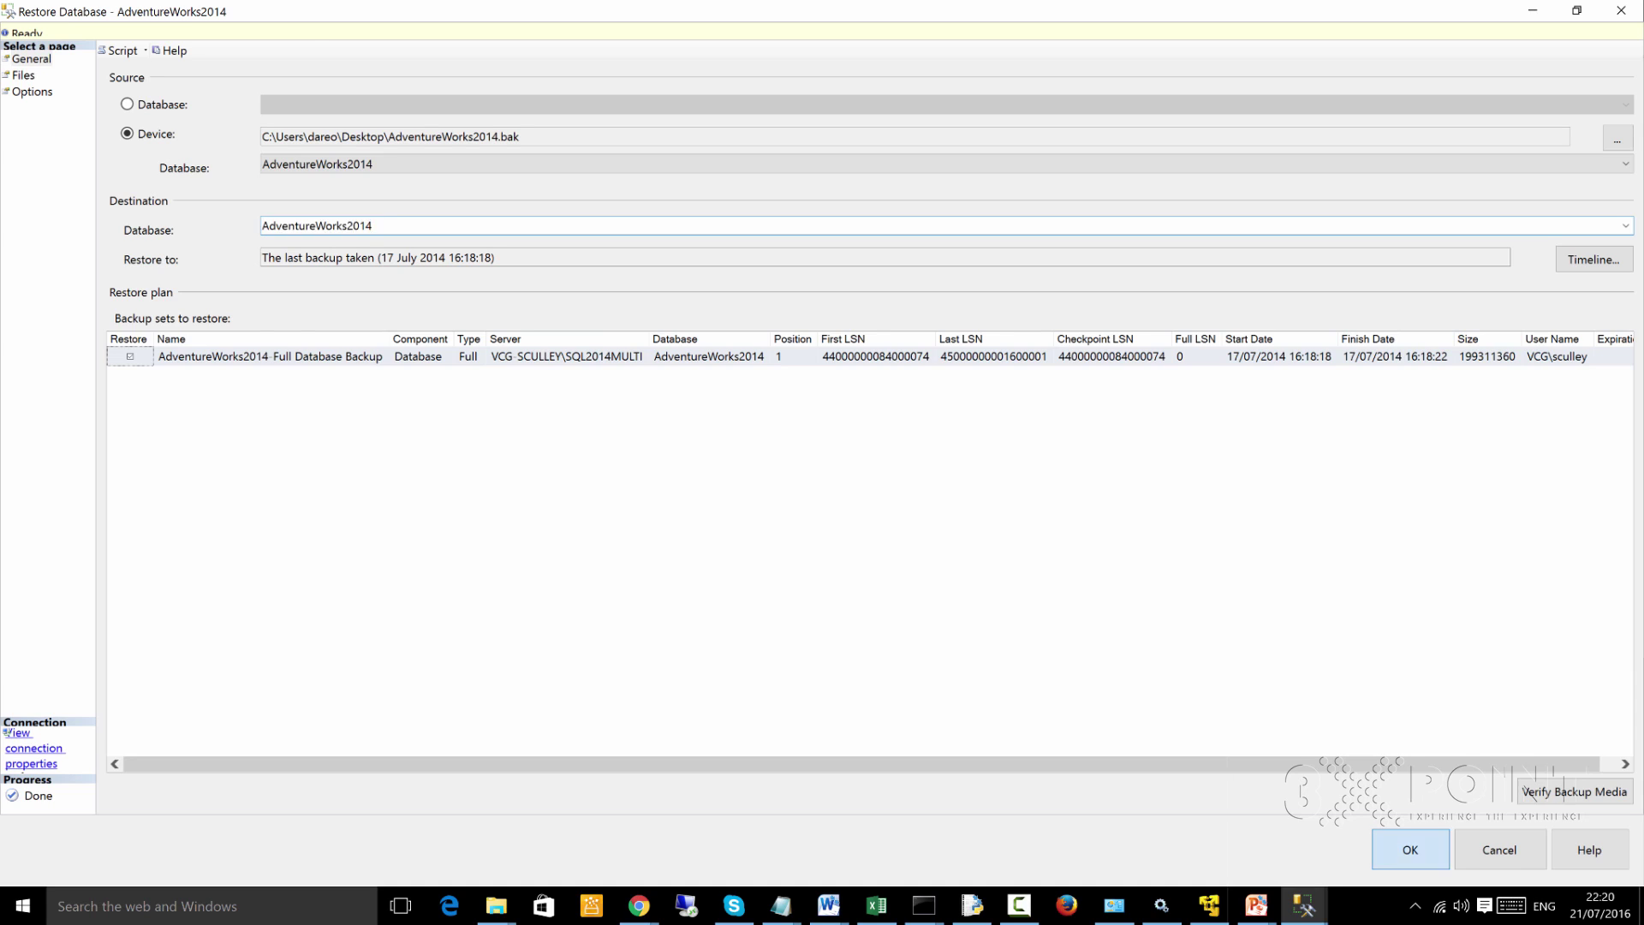
key(Return)
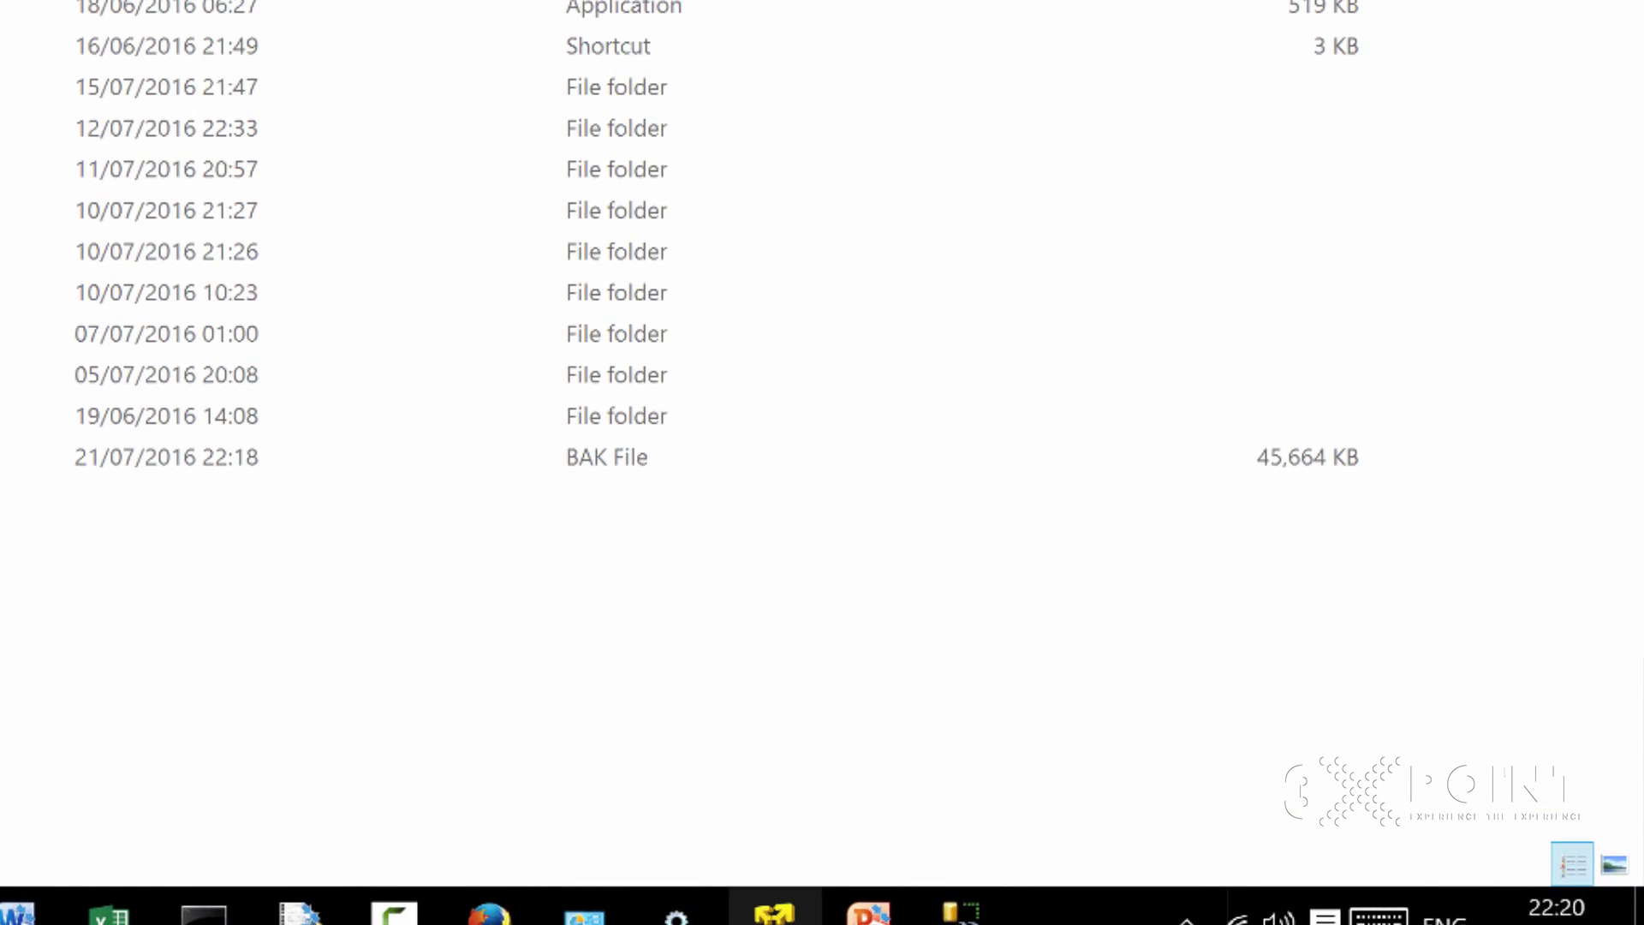
Return to the VMware Player virtual machine window from File Explorer
click(775, 910)
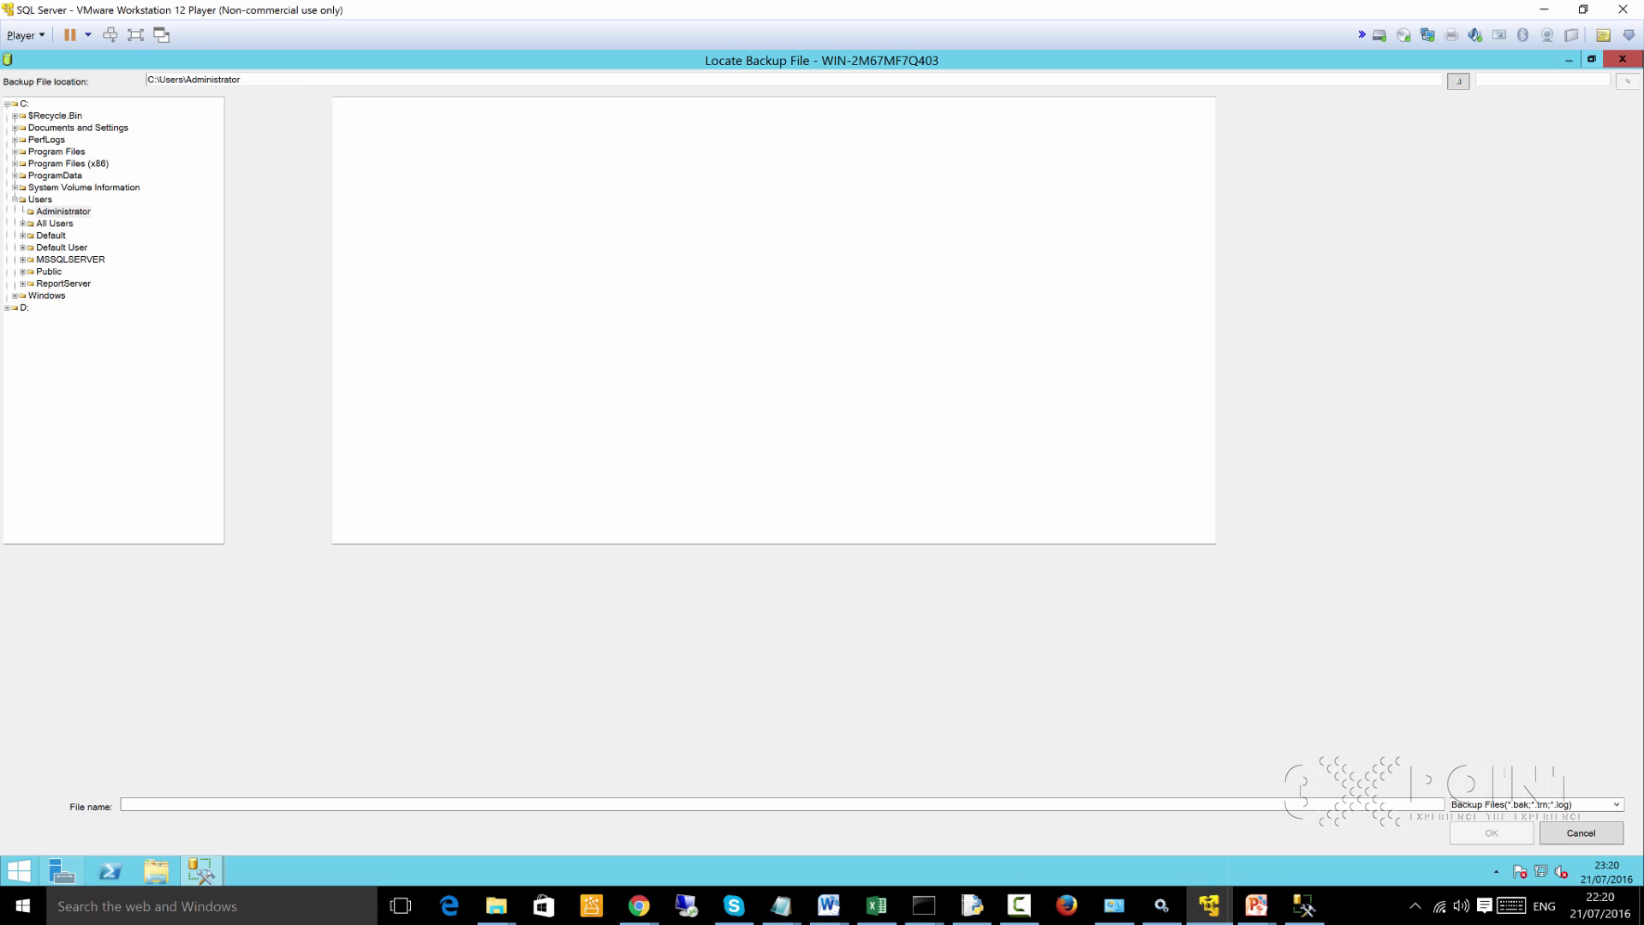
Cancel Locate Backup File and Select backup devices, and close the Restore Database dialog
click(1591, 59)
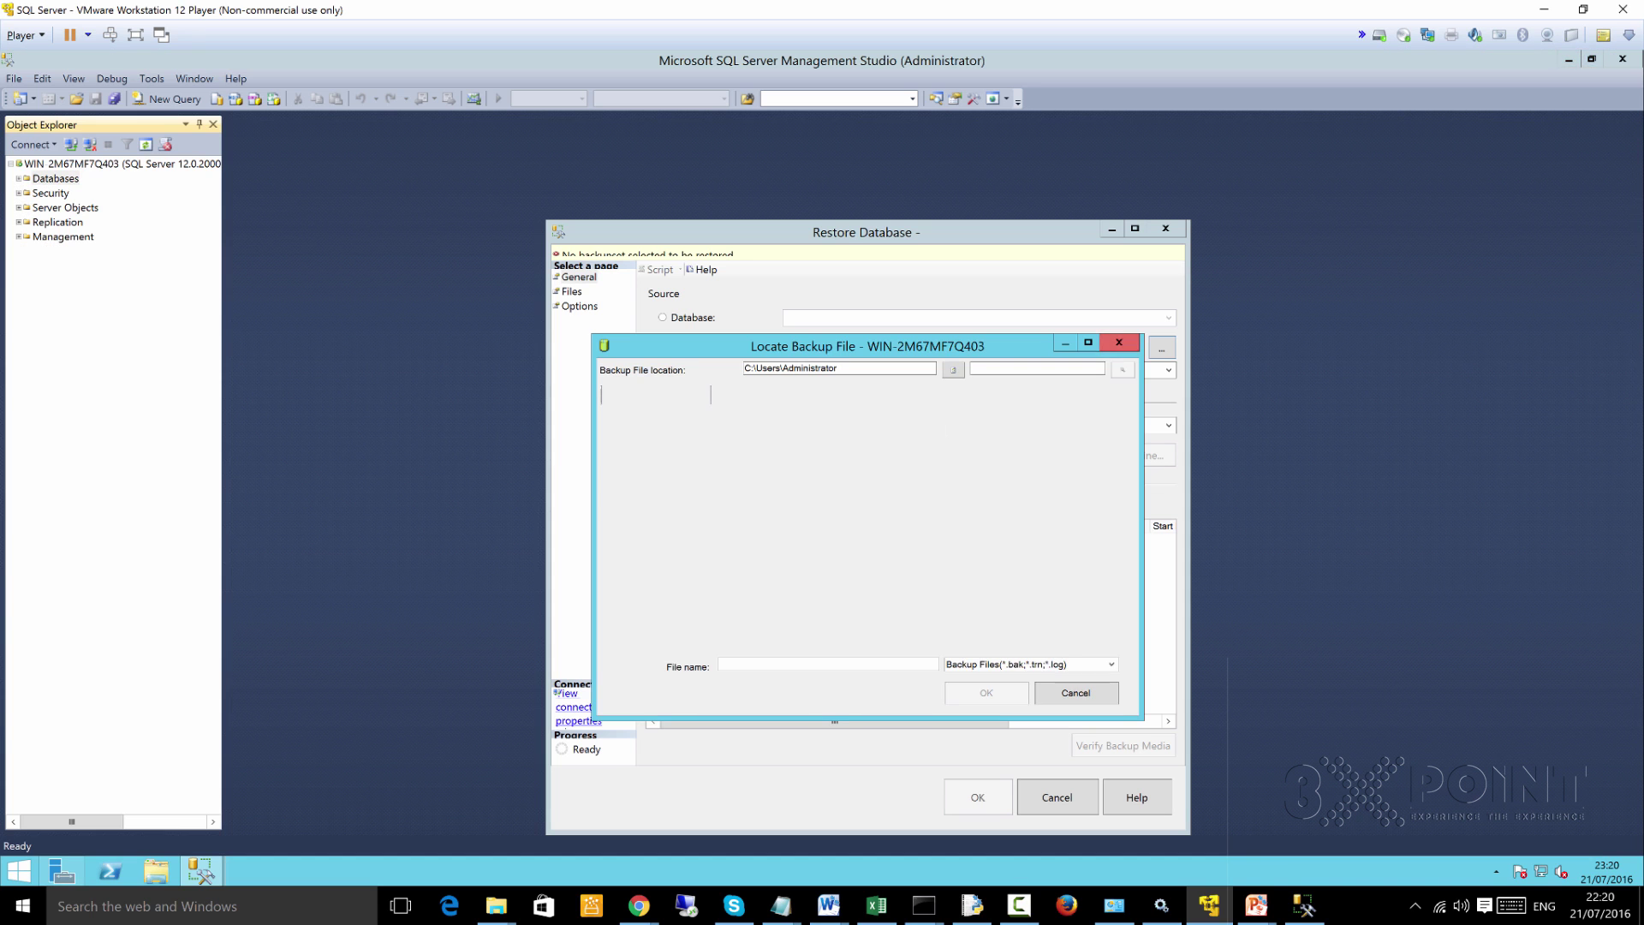
click(1118, 341)
click(1067, 383)
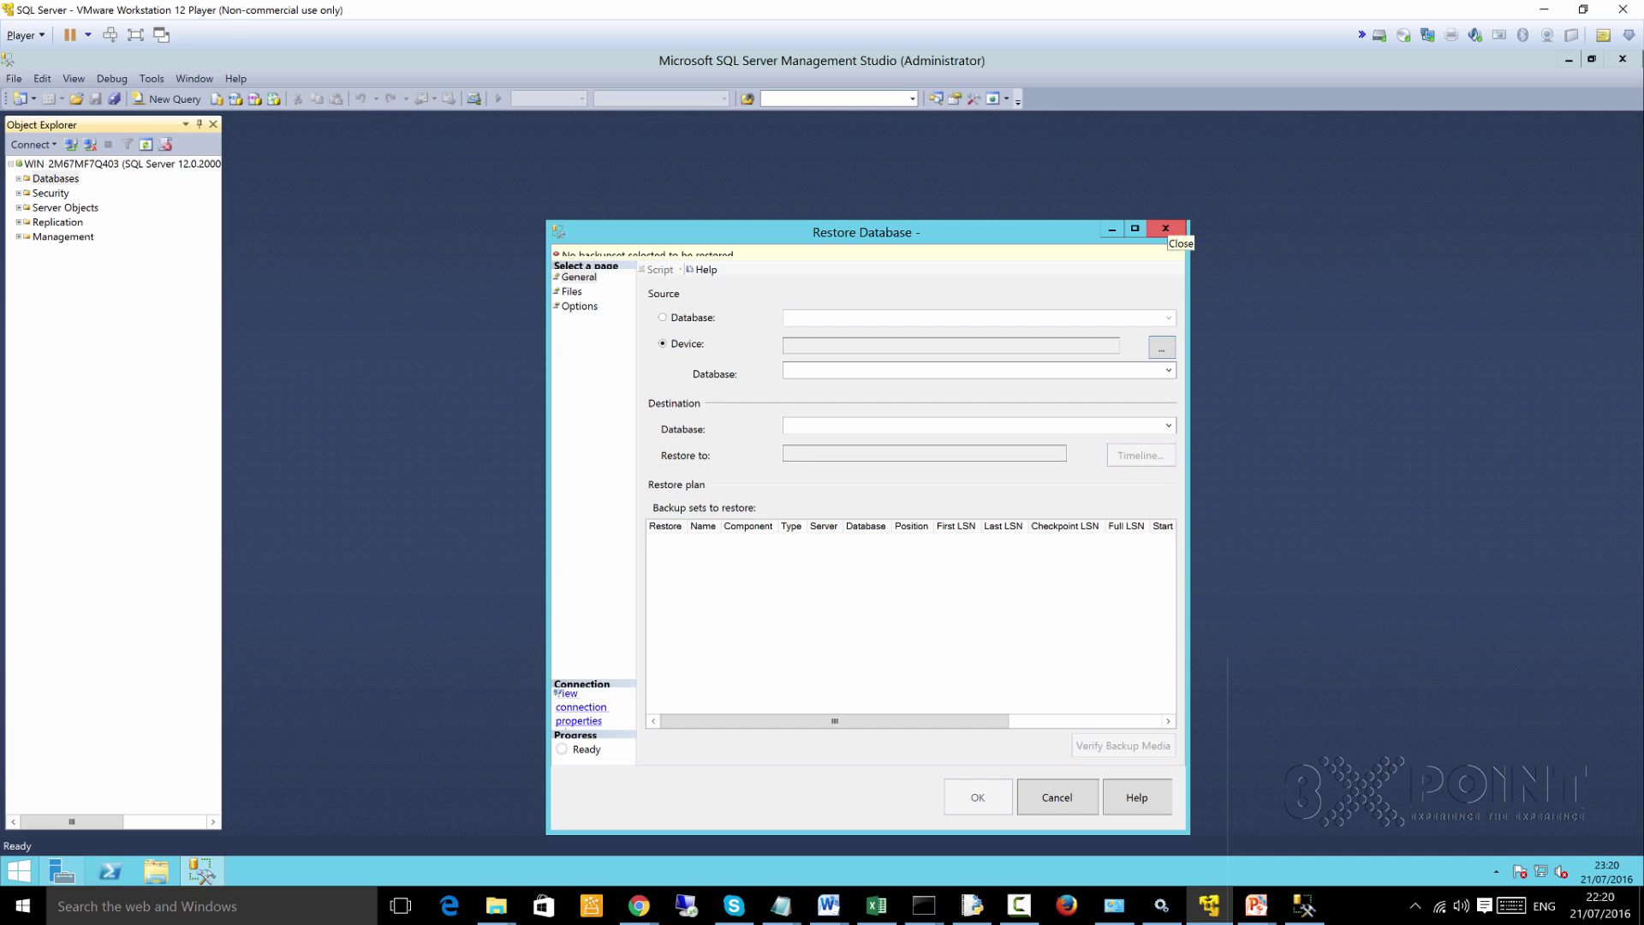
click(1165, 229)
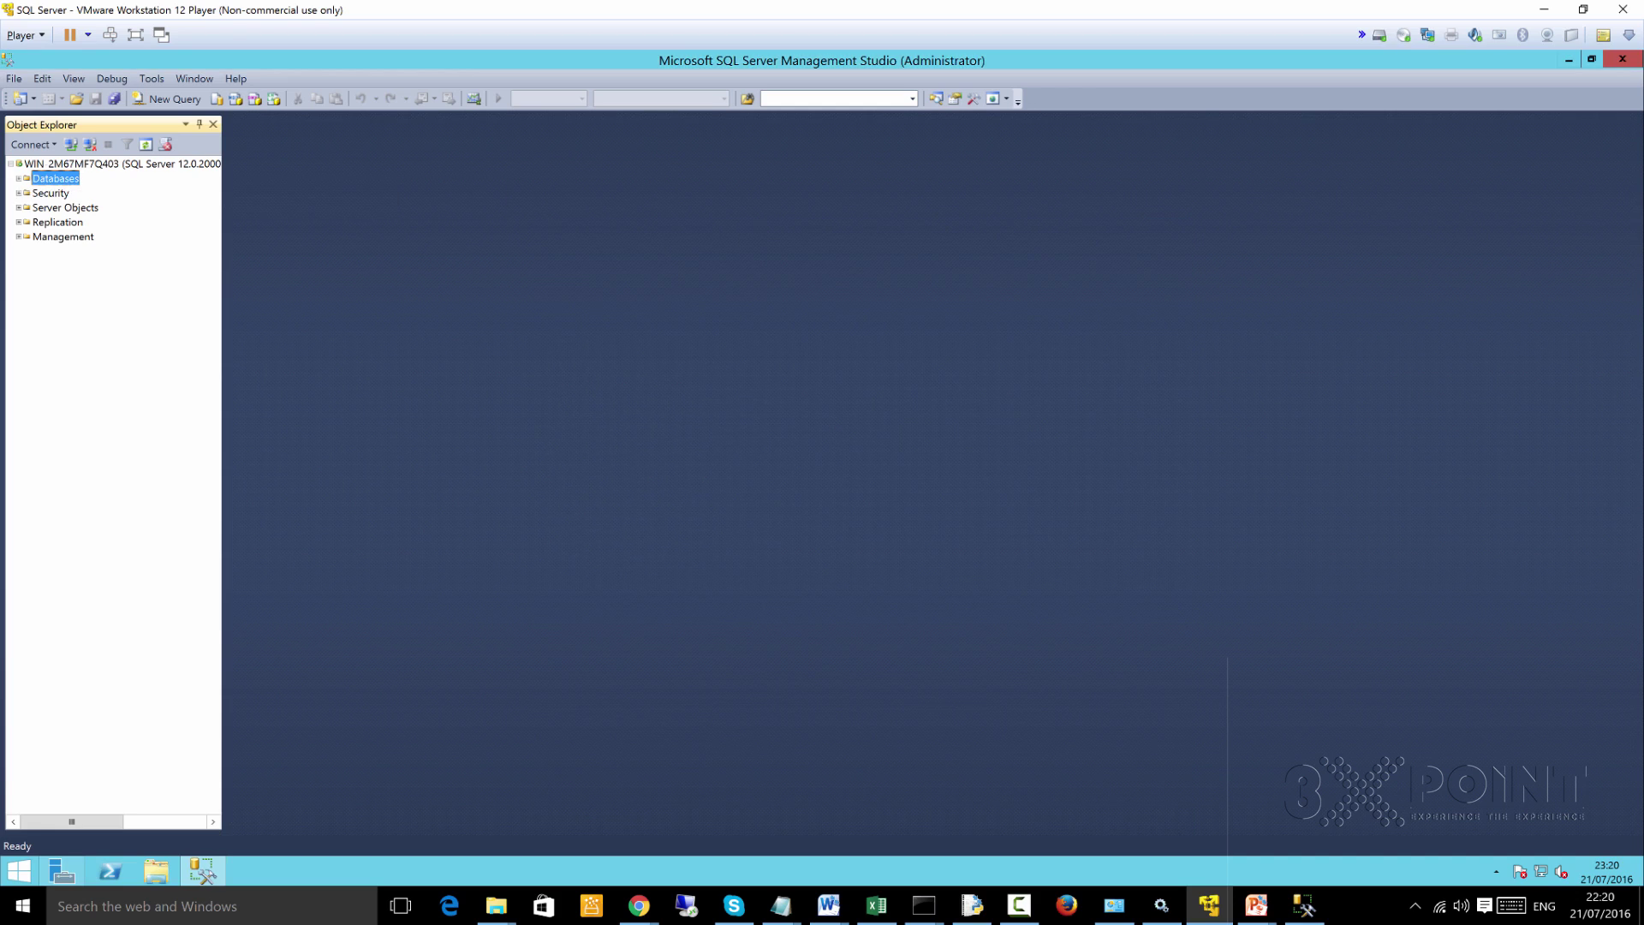
Open a new query with the Databases node selected, then bring up the host Management Studio
click(174, 100)
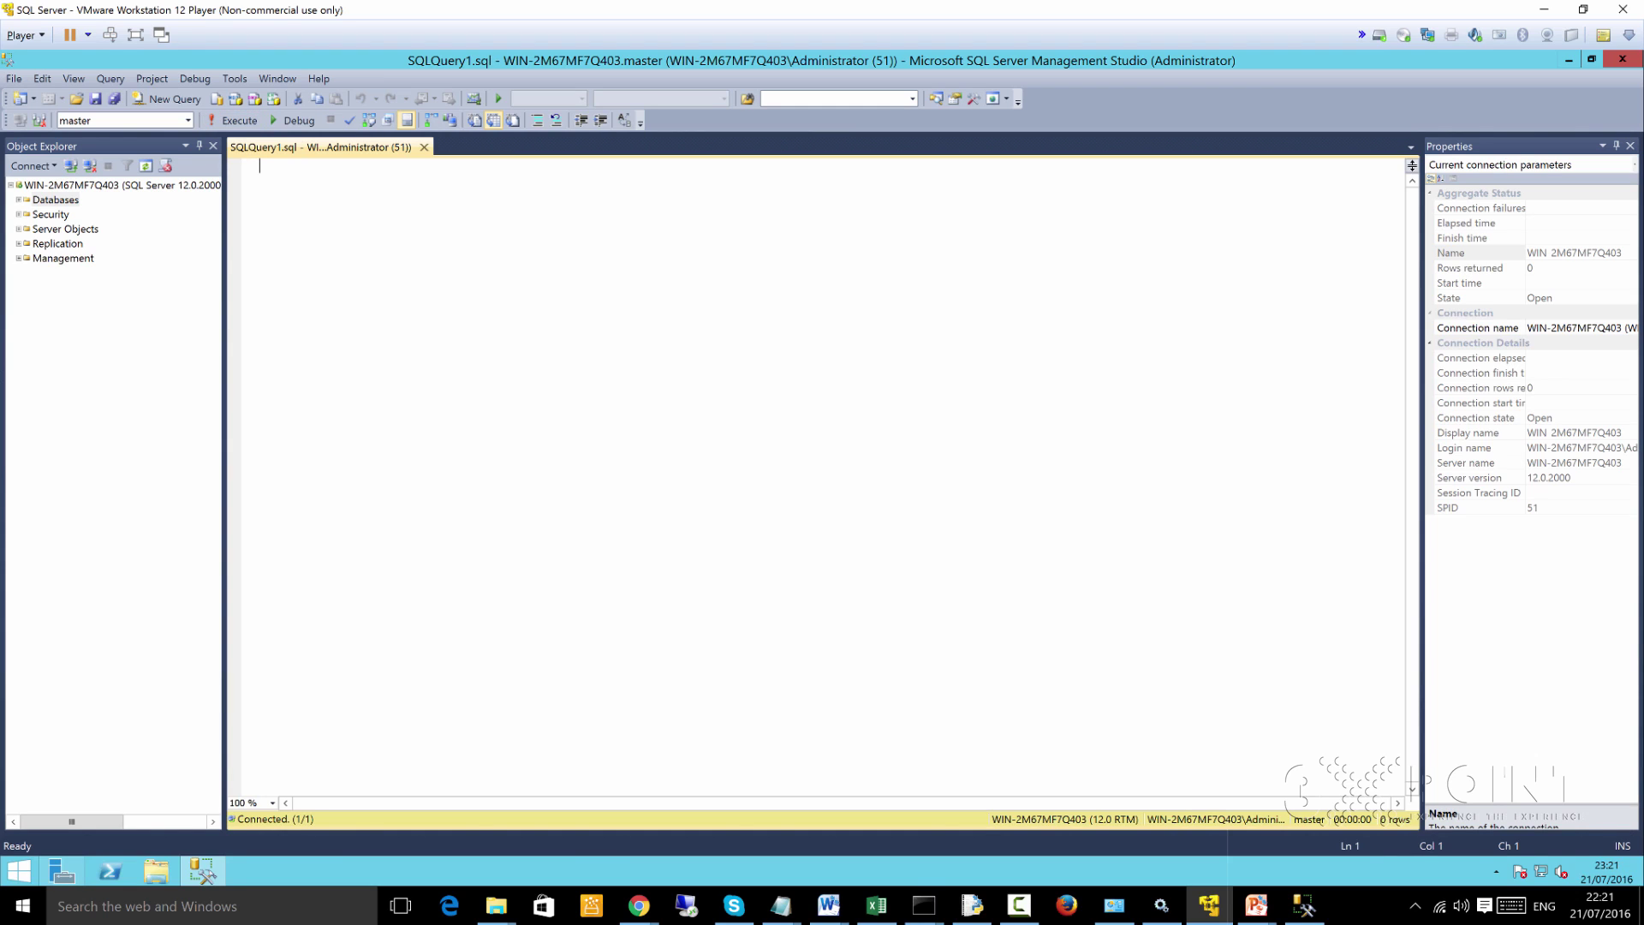
click(55, 199)
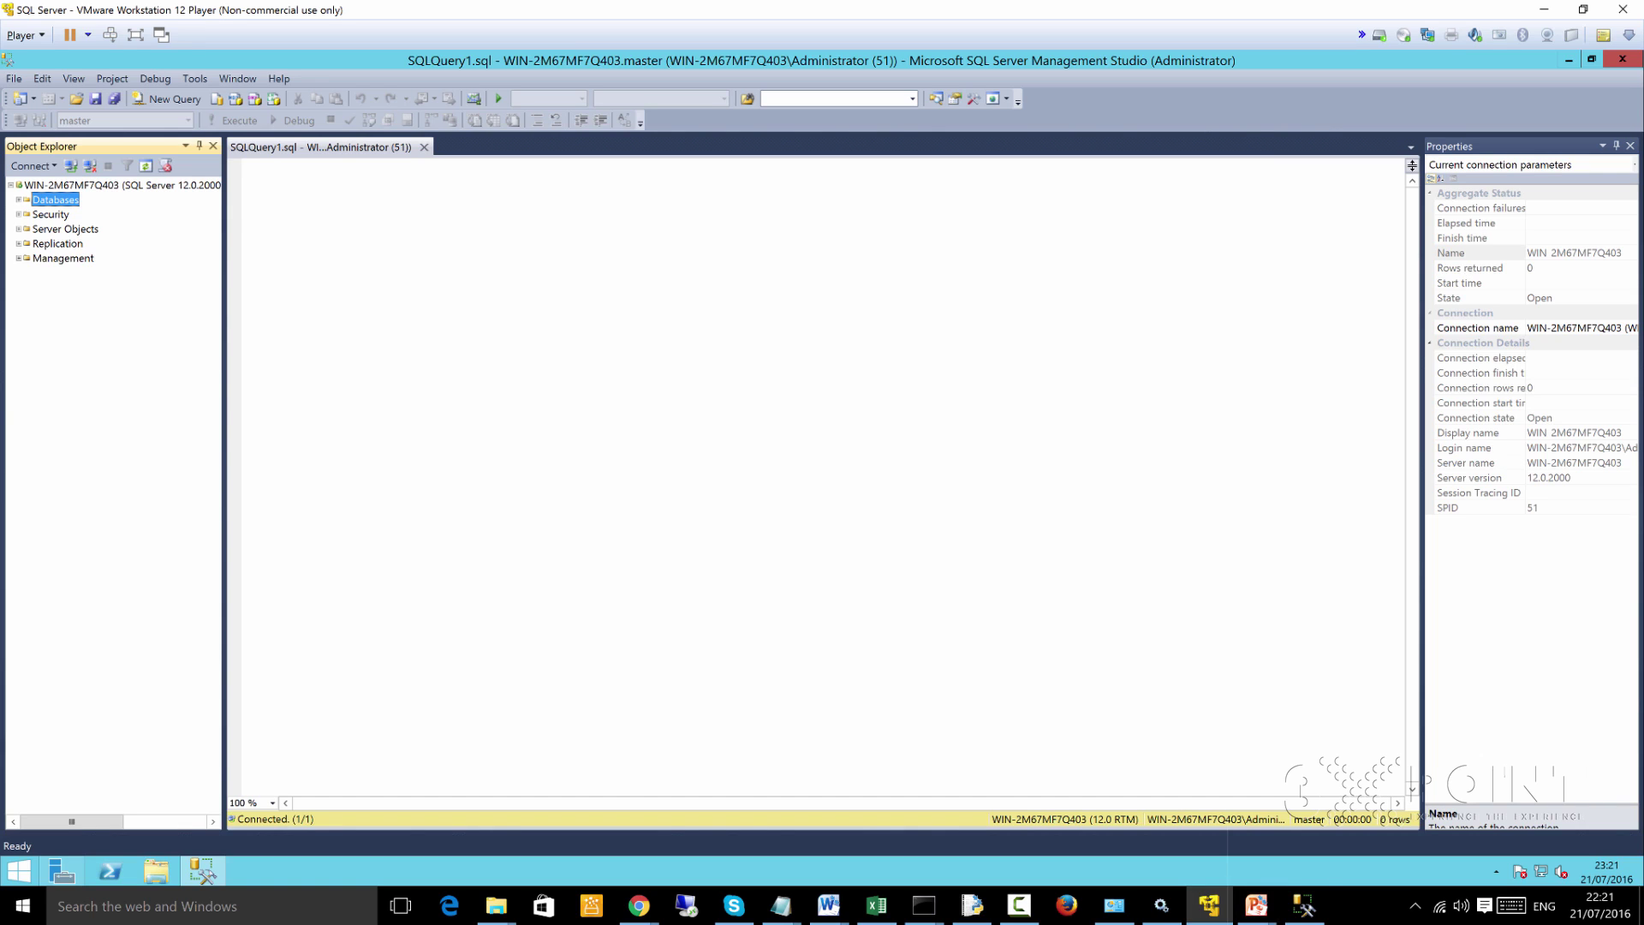
click(1303, 906)
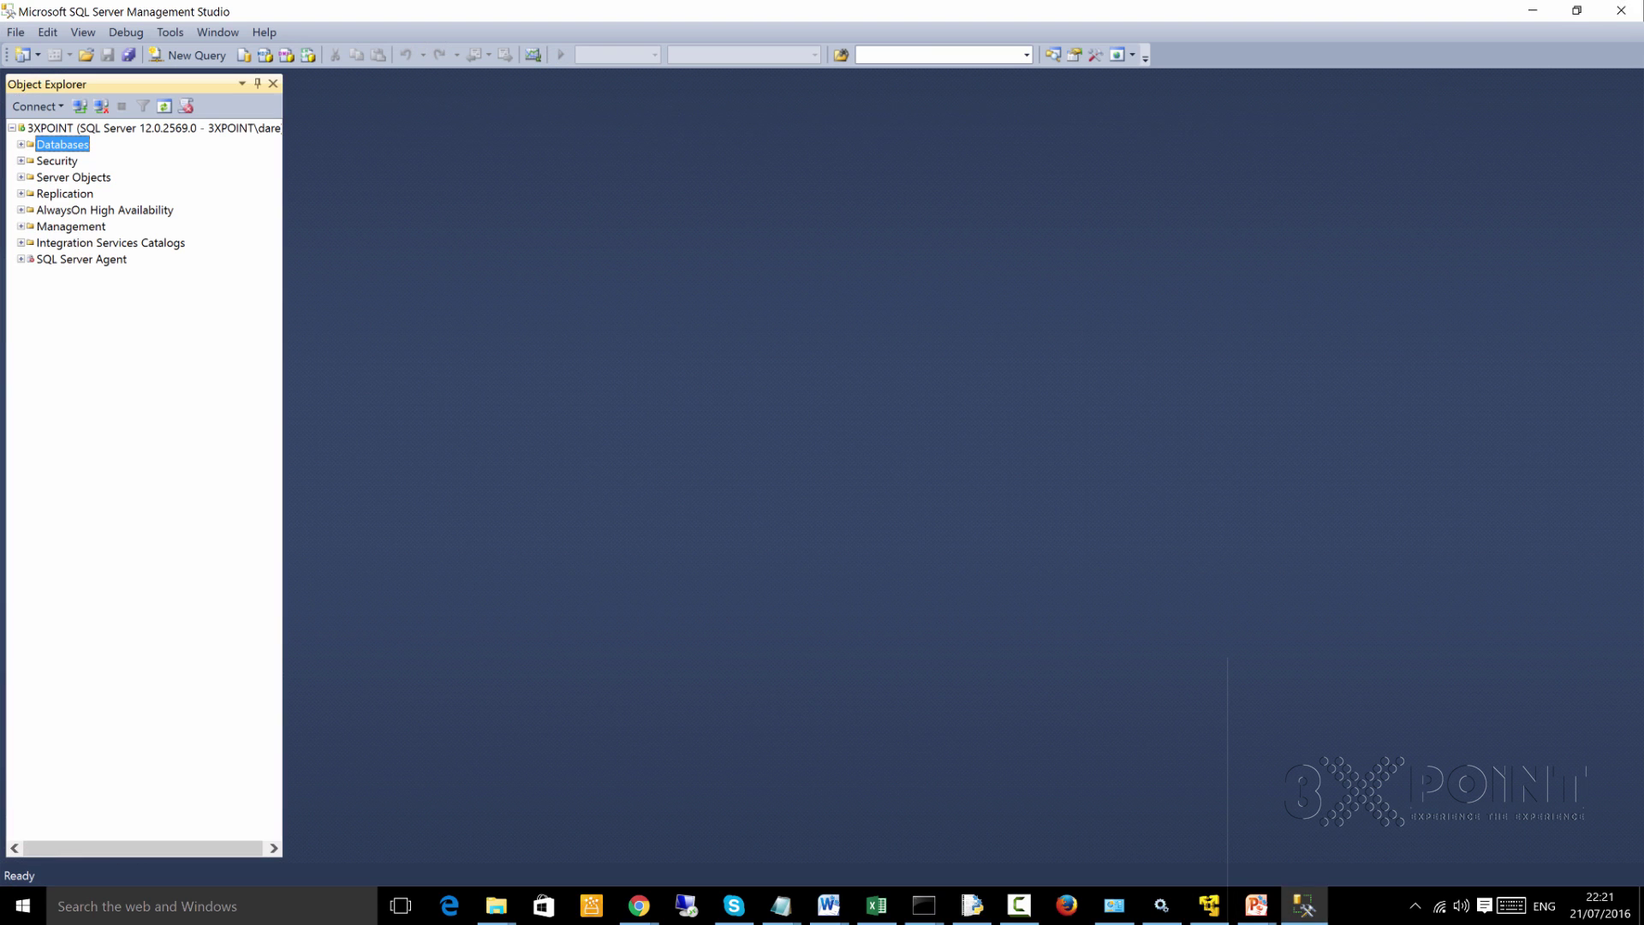
Expand Databases and AdventureWorks2014 to view its Tables folder, then collapse AdventureWorks2014
key(Right)
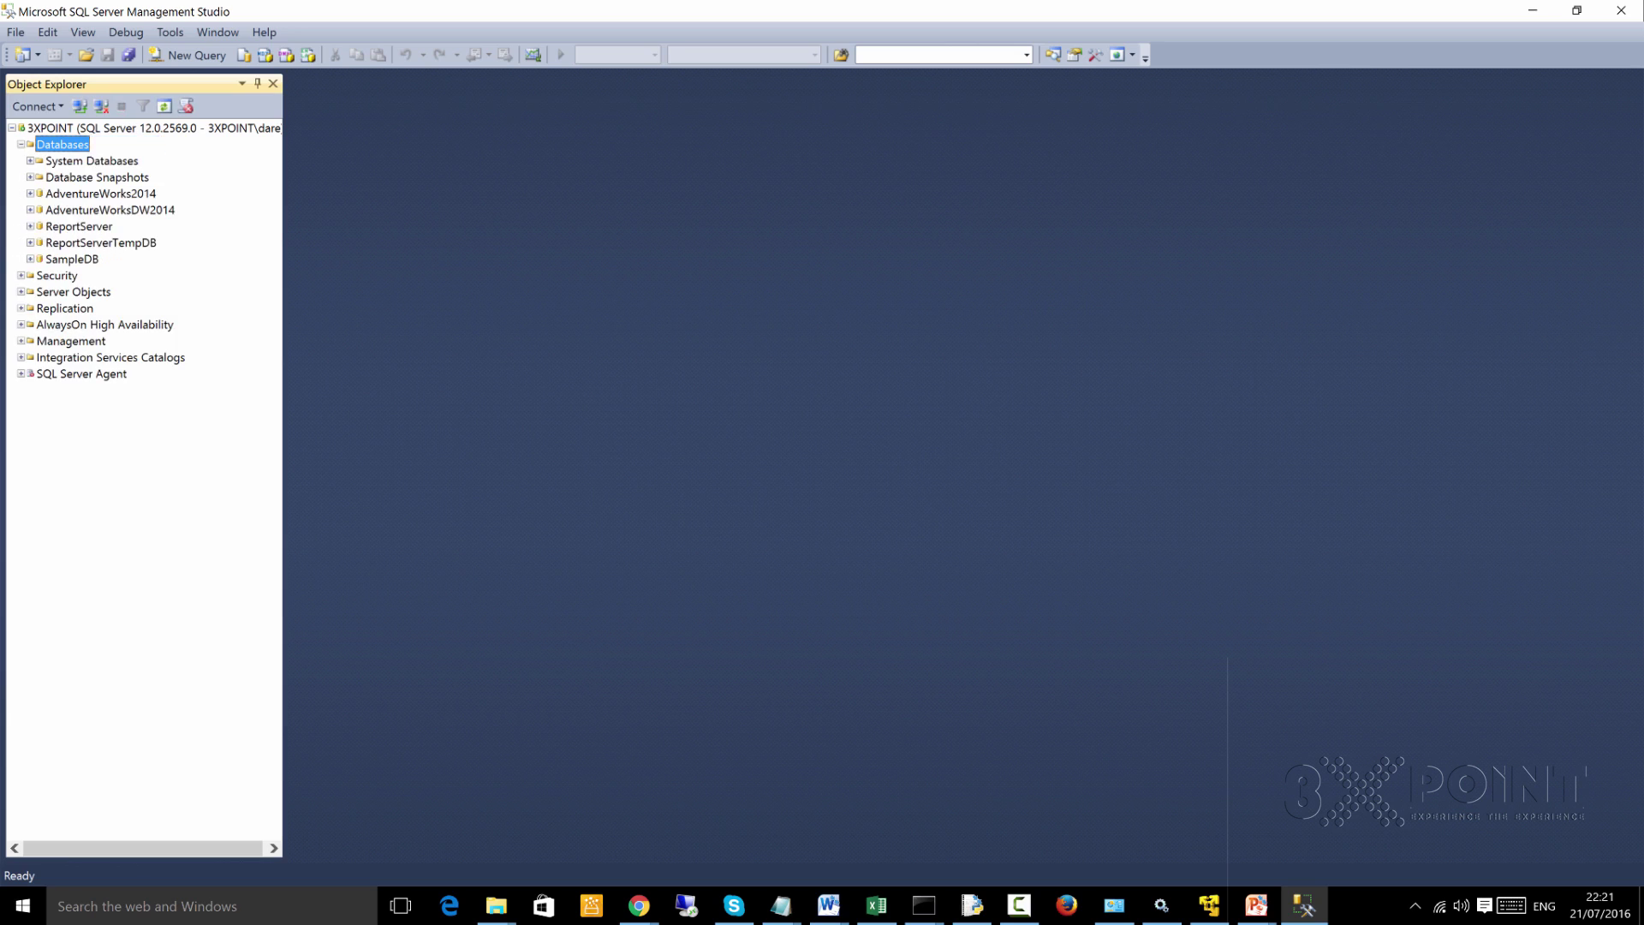
click(100, 194)
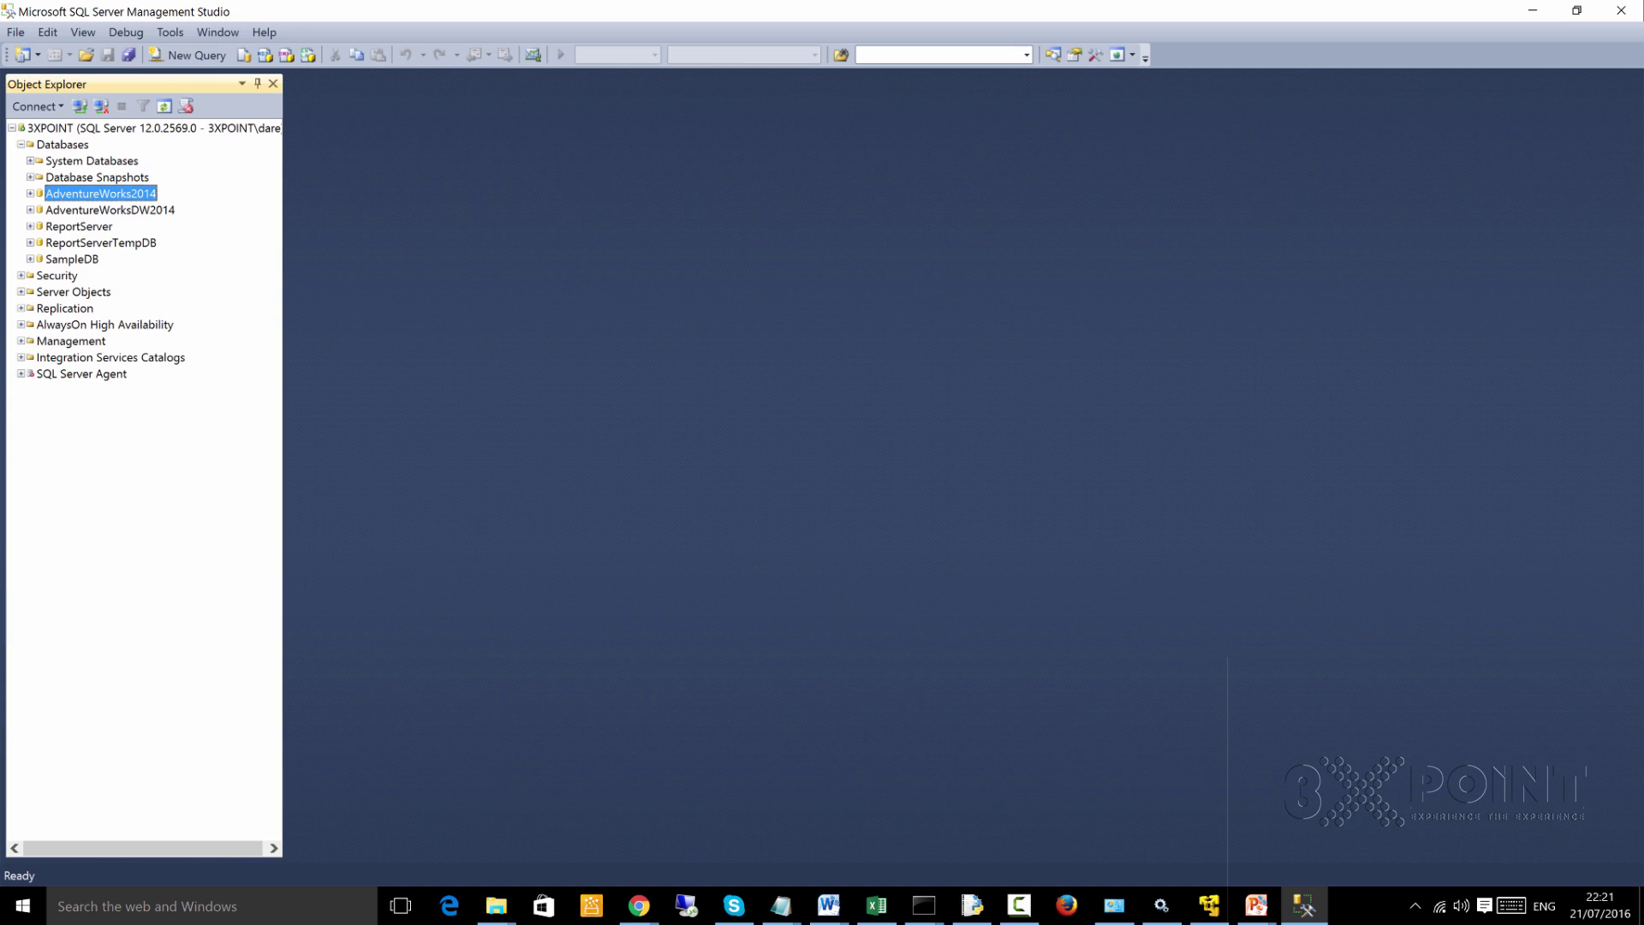
key(Right)
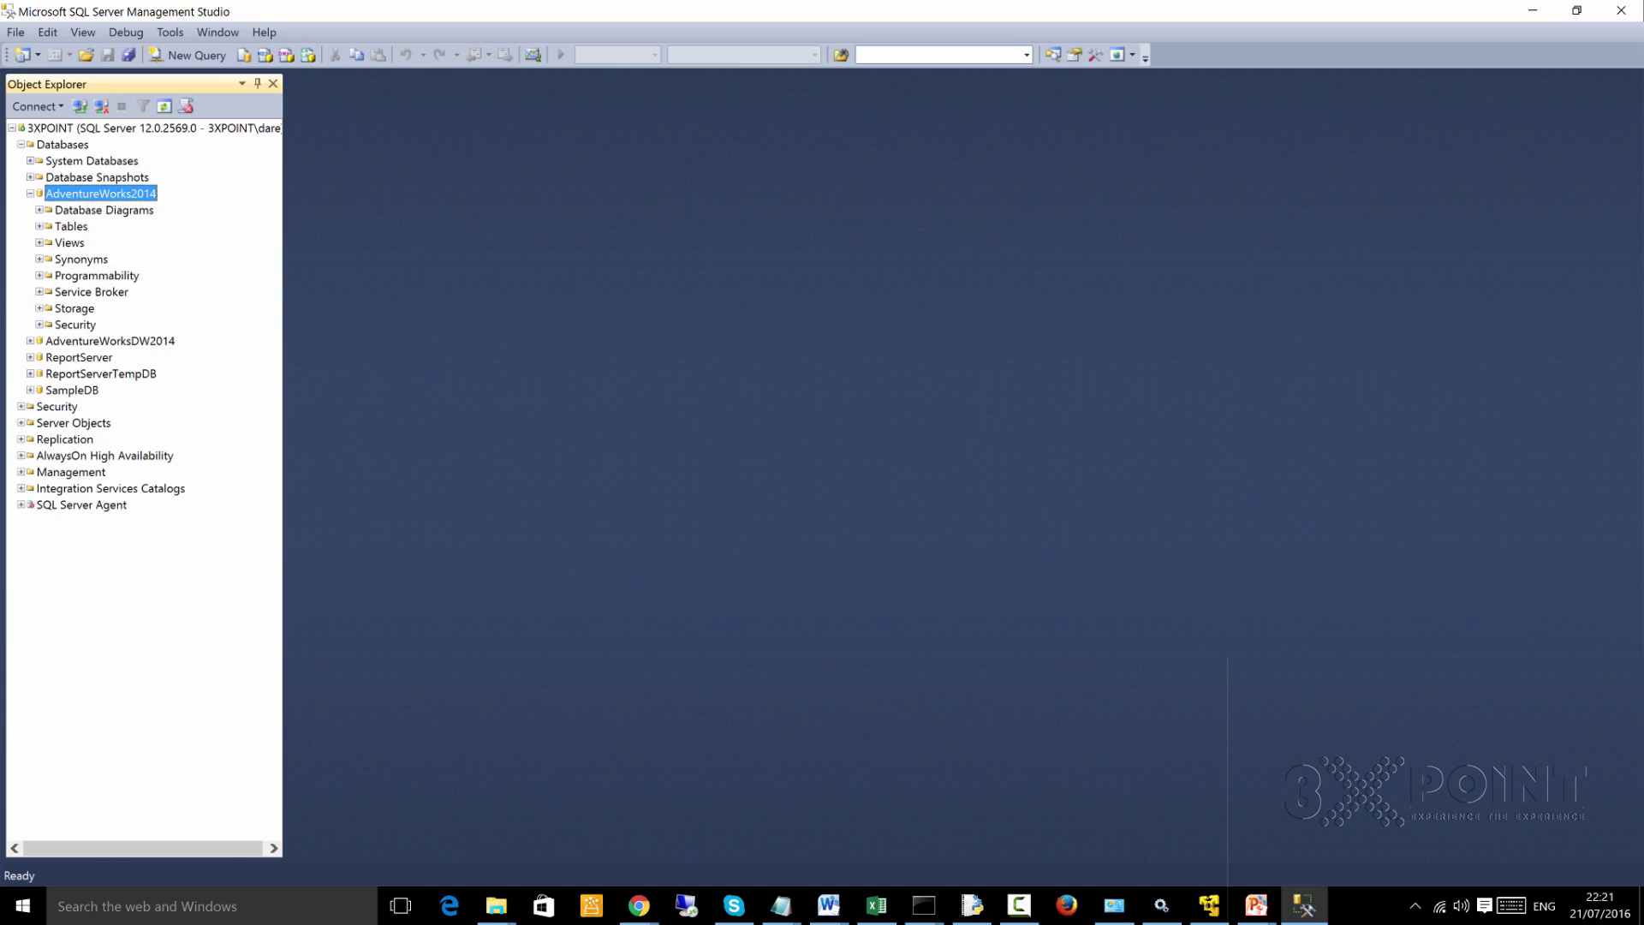
click(40, 227)
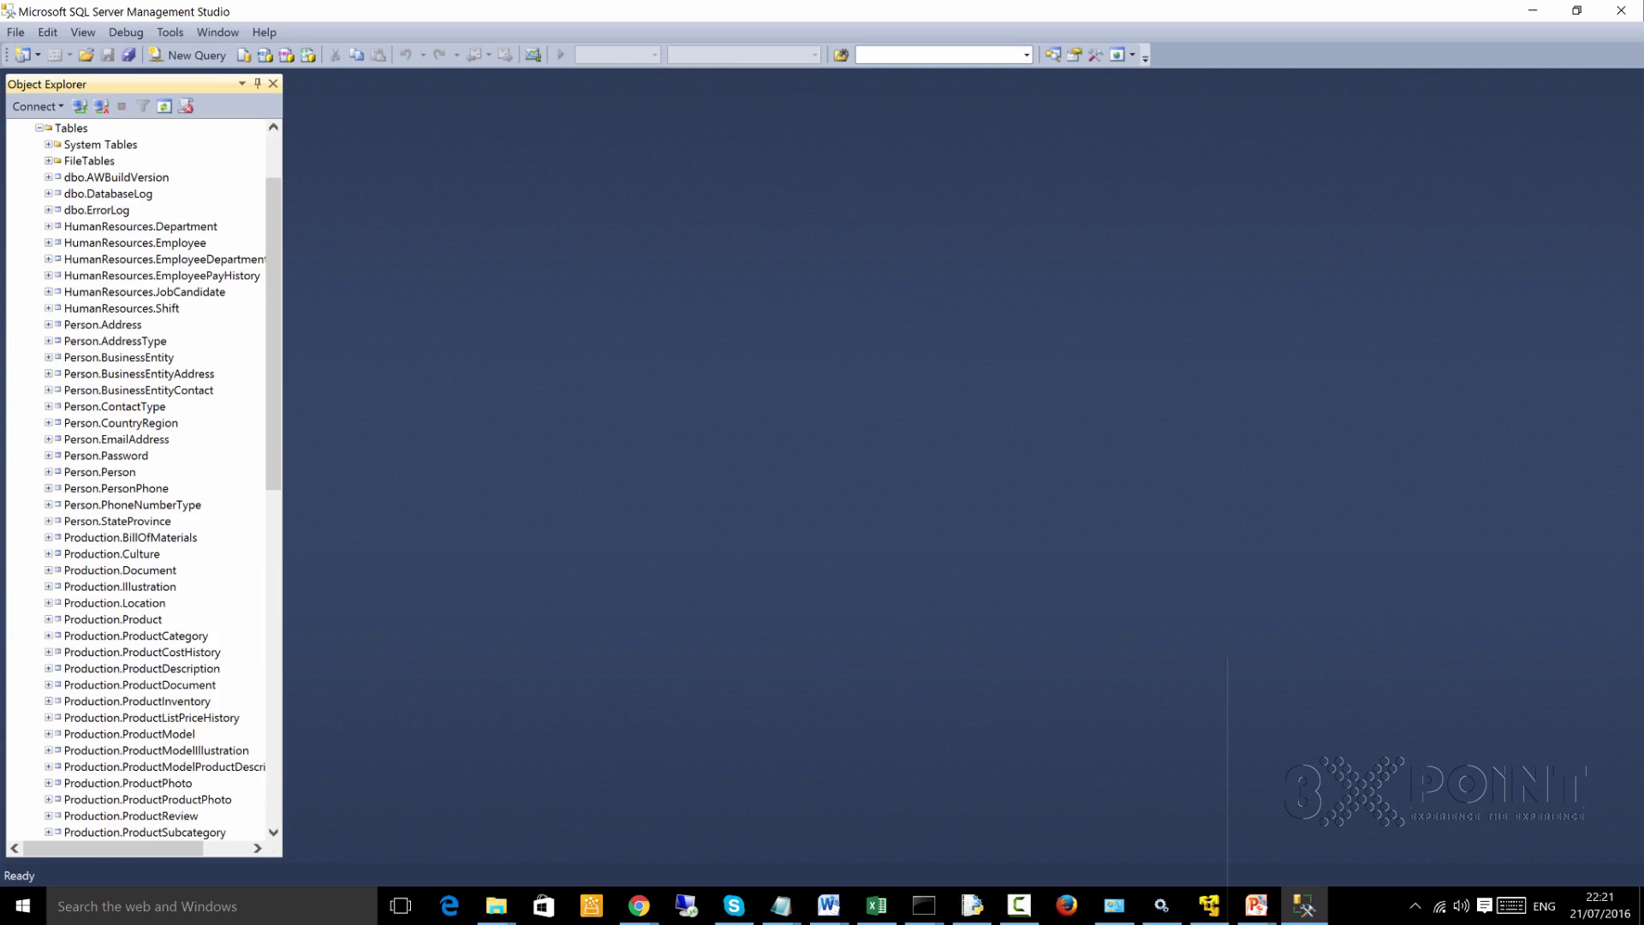
scroll(145, 479, up, 2)
key(Left)
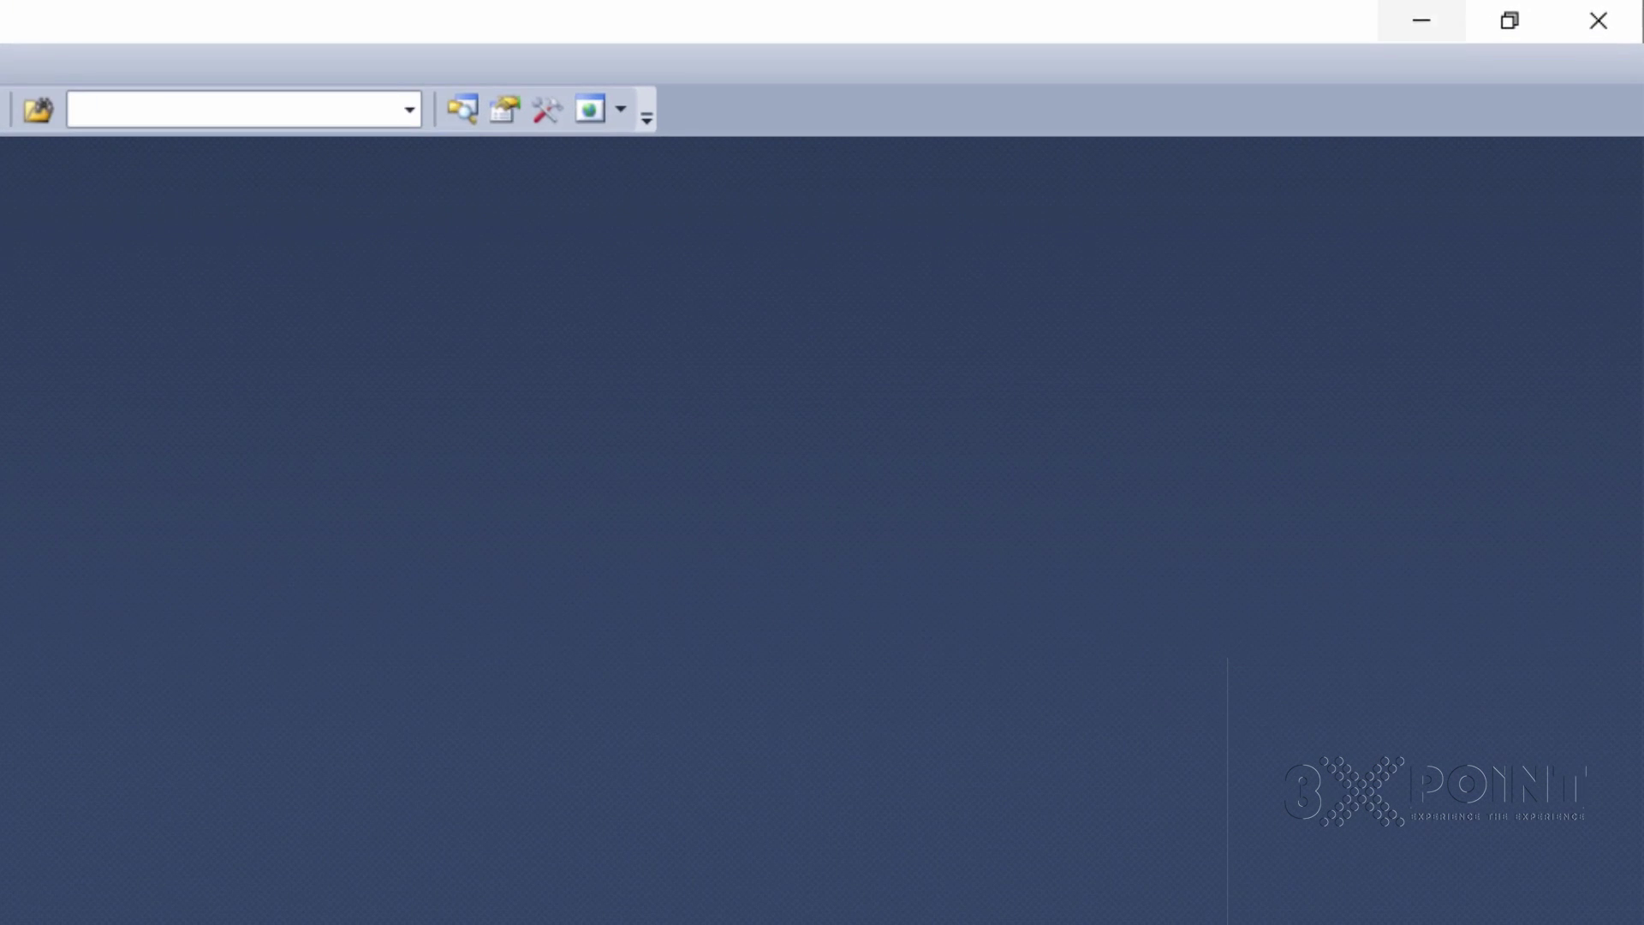